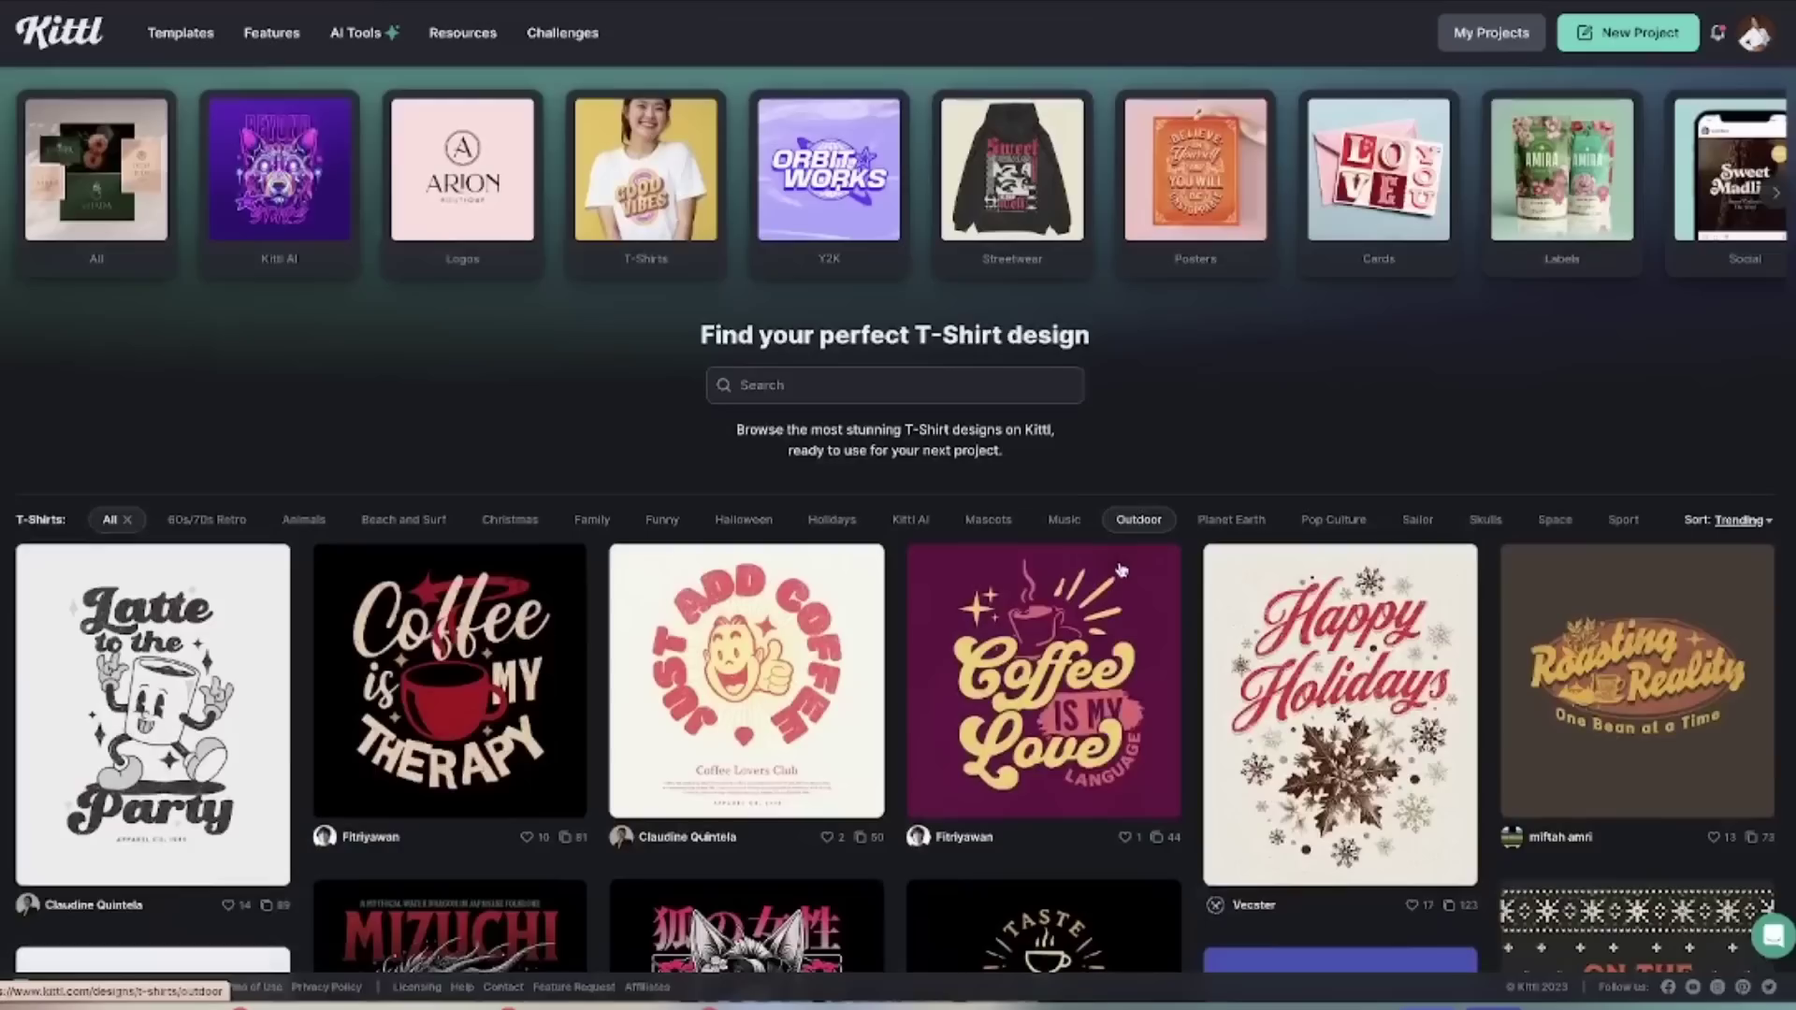
Search the T-shirt designs for 'groovy t shirt'.
{"action": "mouse_move", "coordinate": [1122, 570]}
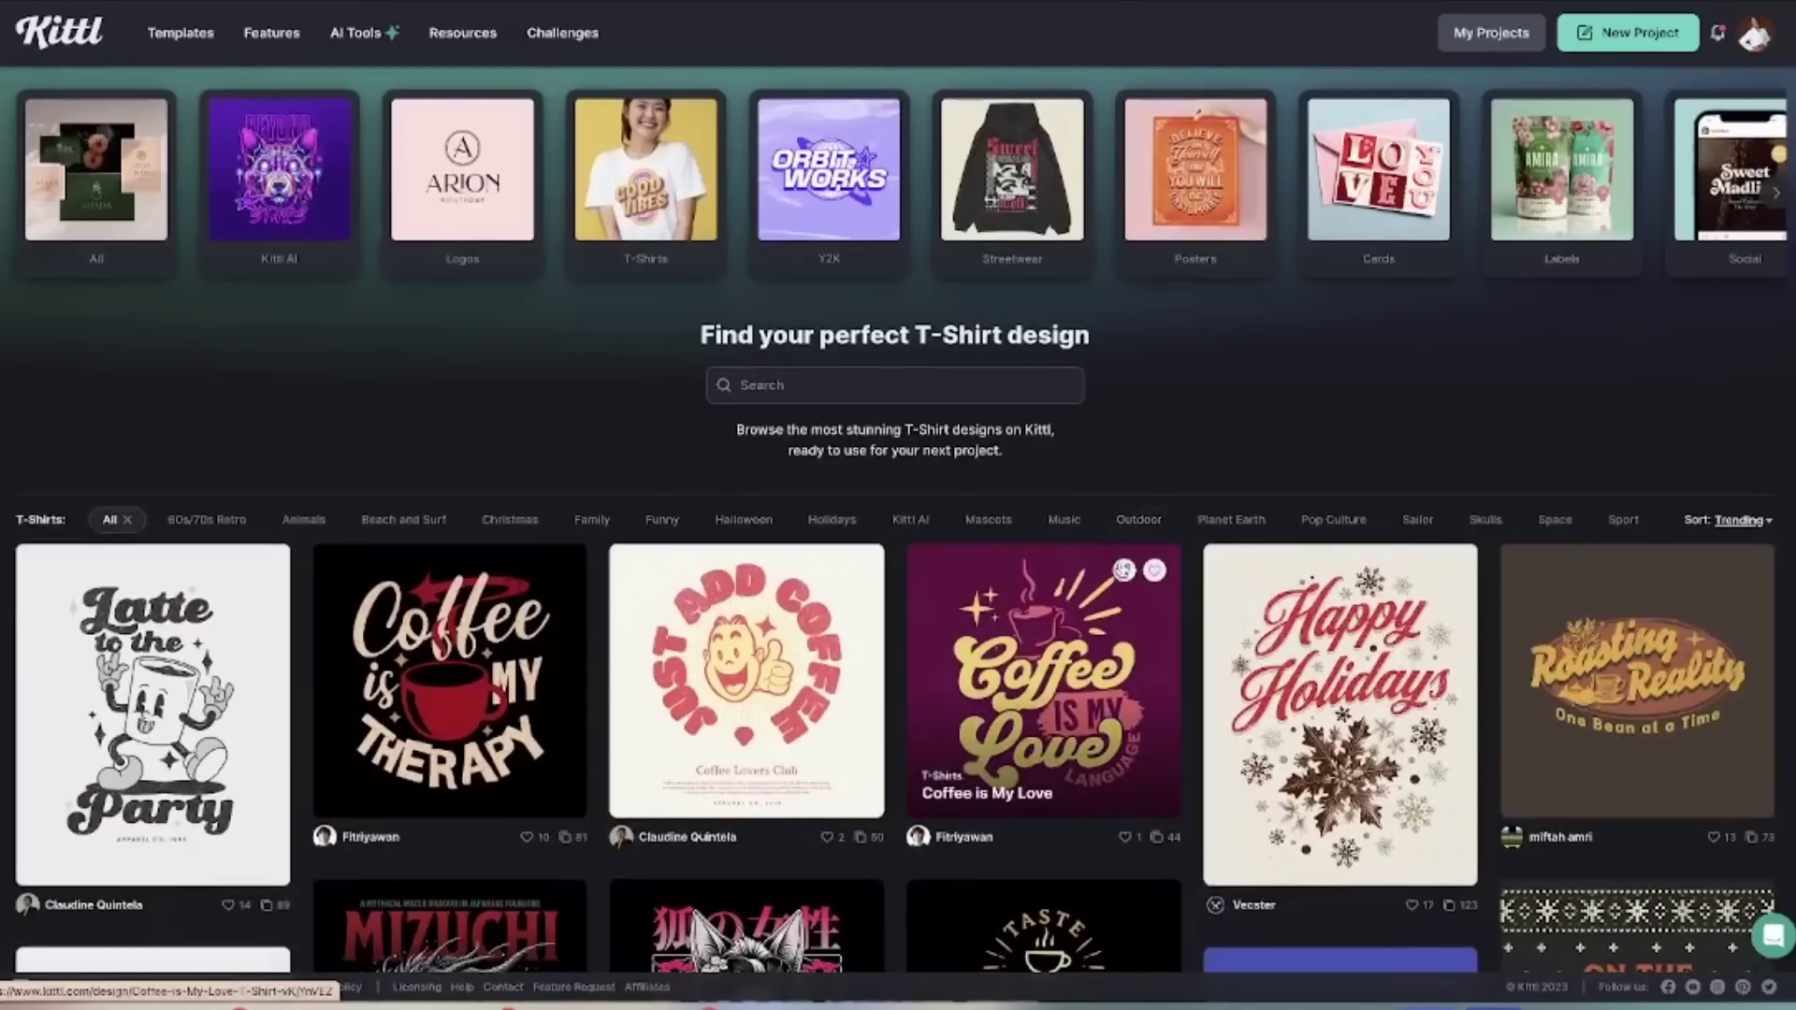
{"action": "scroll", "coordinate": [1122, 571], "scroll_direction": "down", "scroll_amount": 5}
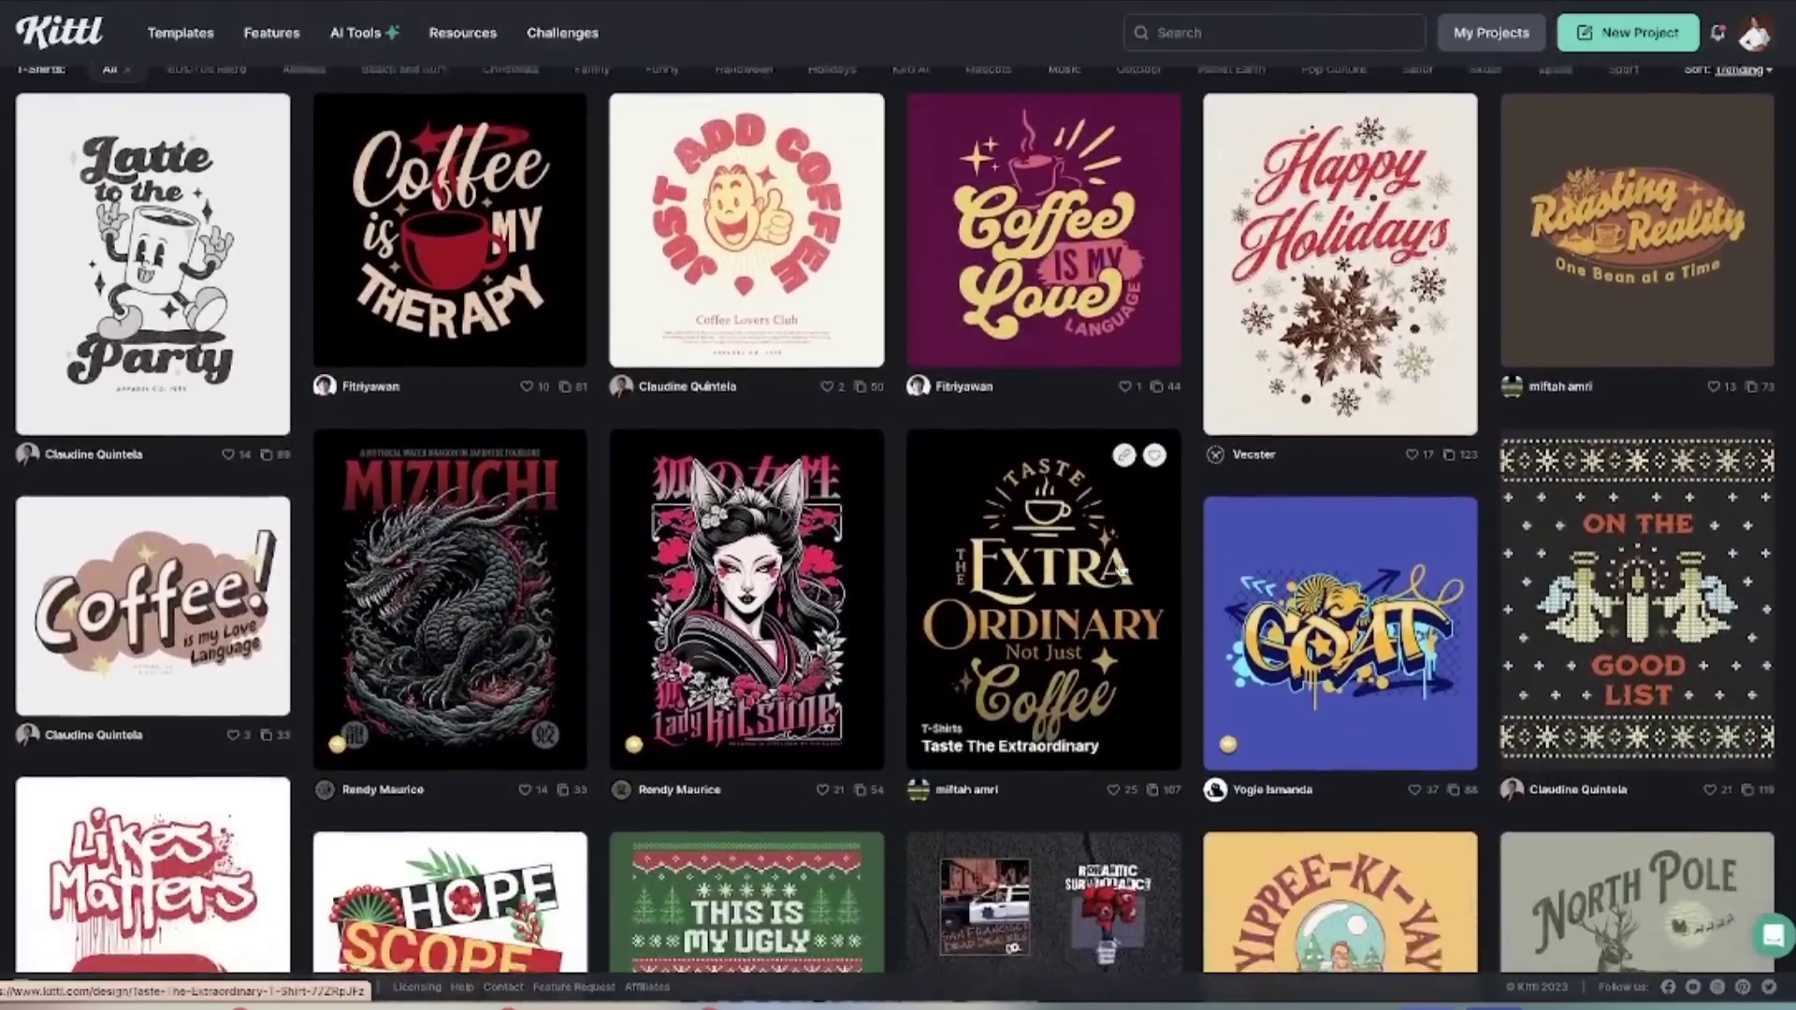
{"action": "scroll", "coordinate": [1122, 571], "scroll_direction": "down", "scroll_amount": 9}
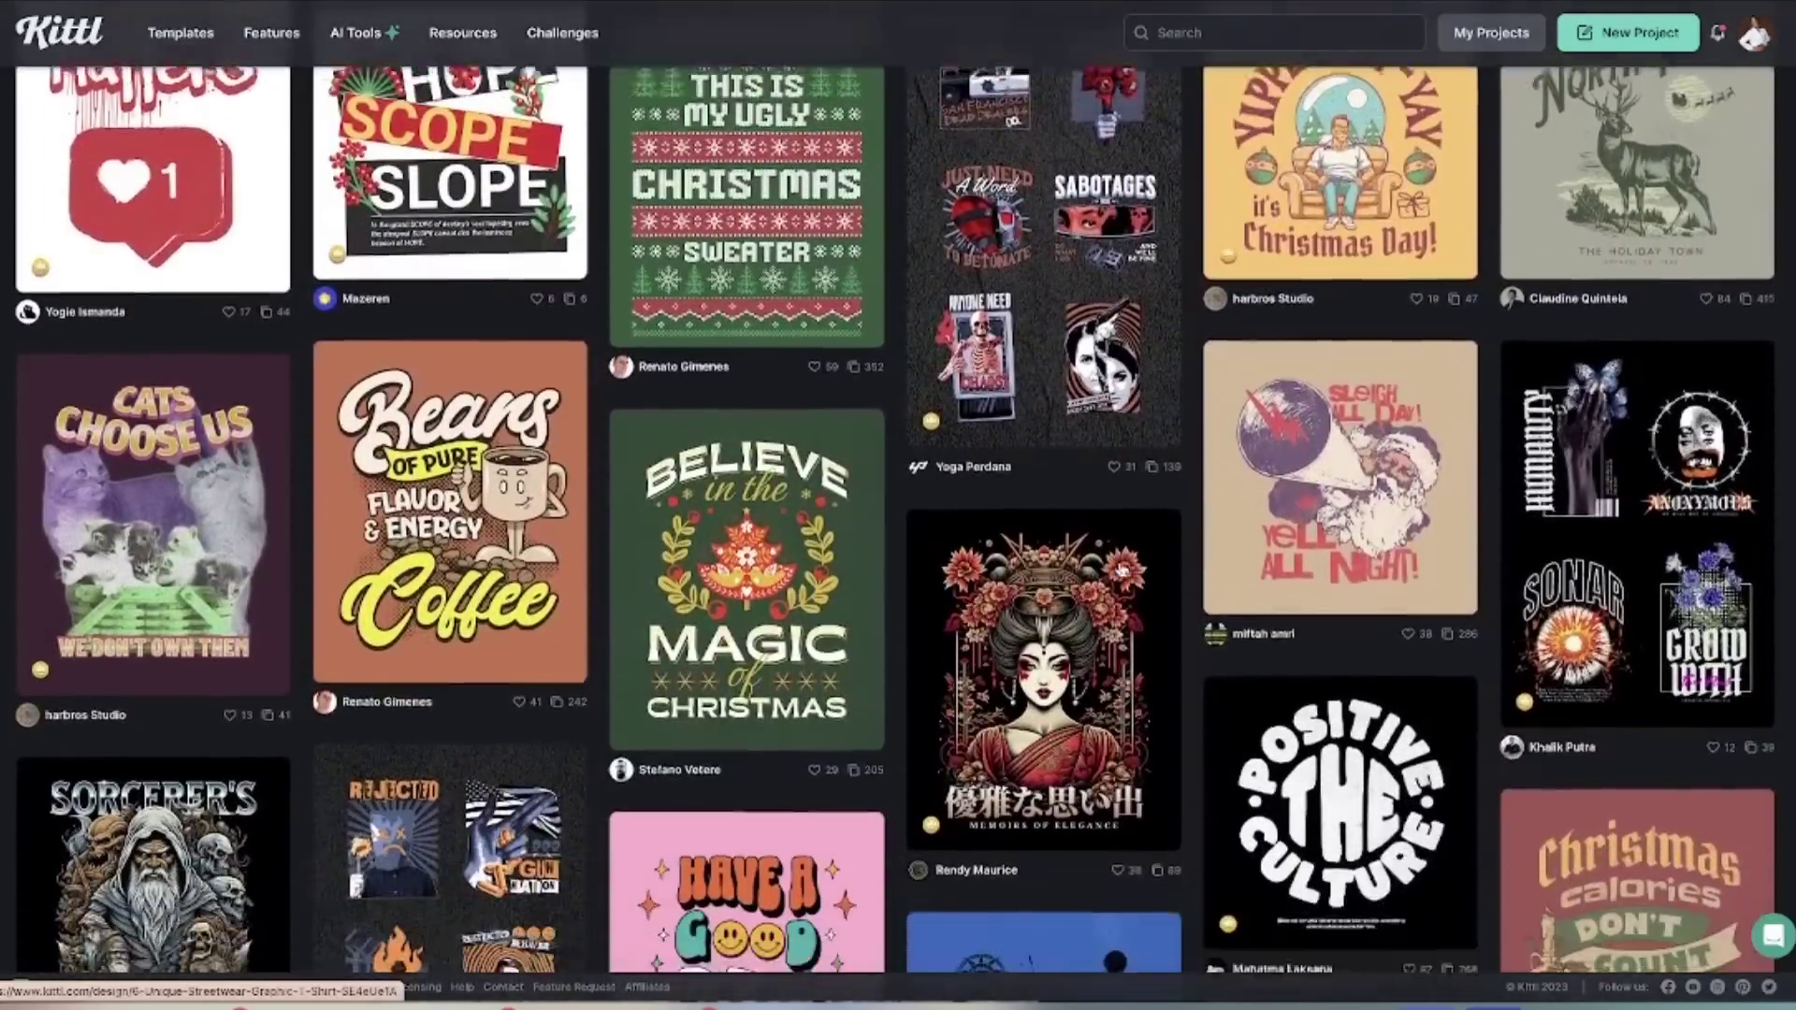
{"action": "scroll", "coordinate": [1122, 570], "scroll_direction": "down", "scroll_amount": 11}
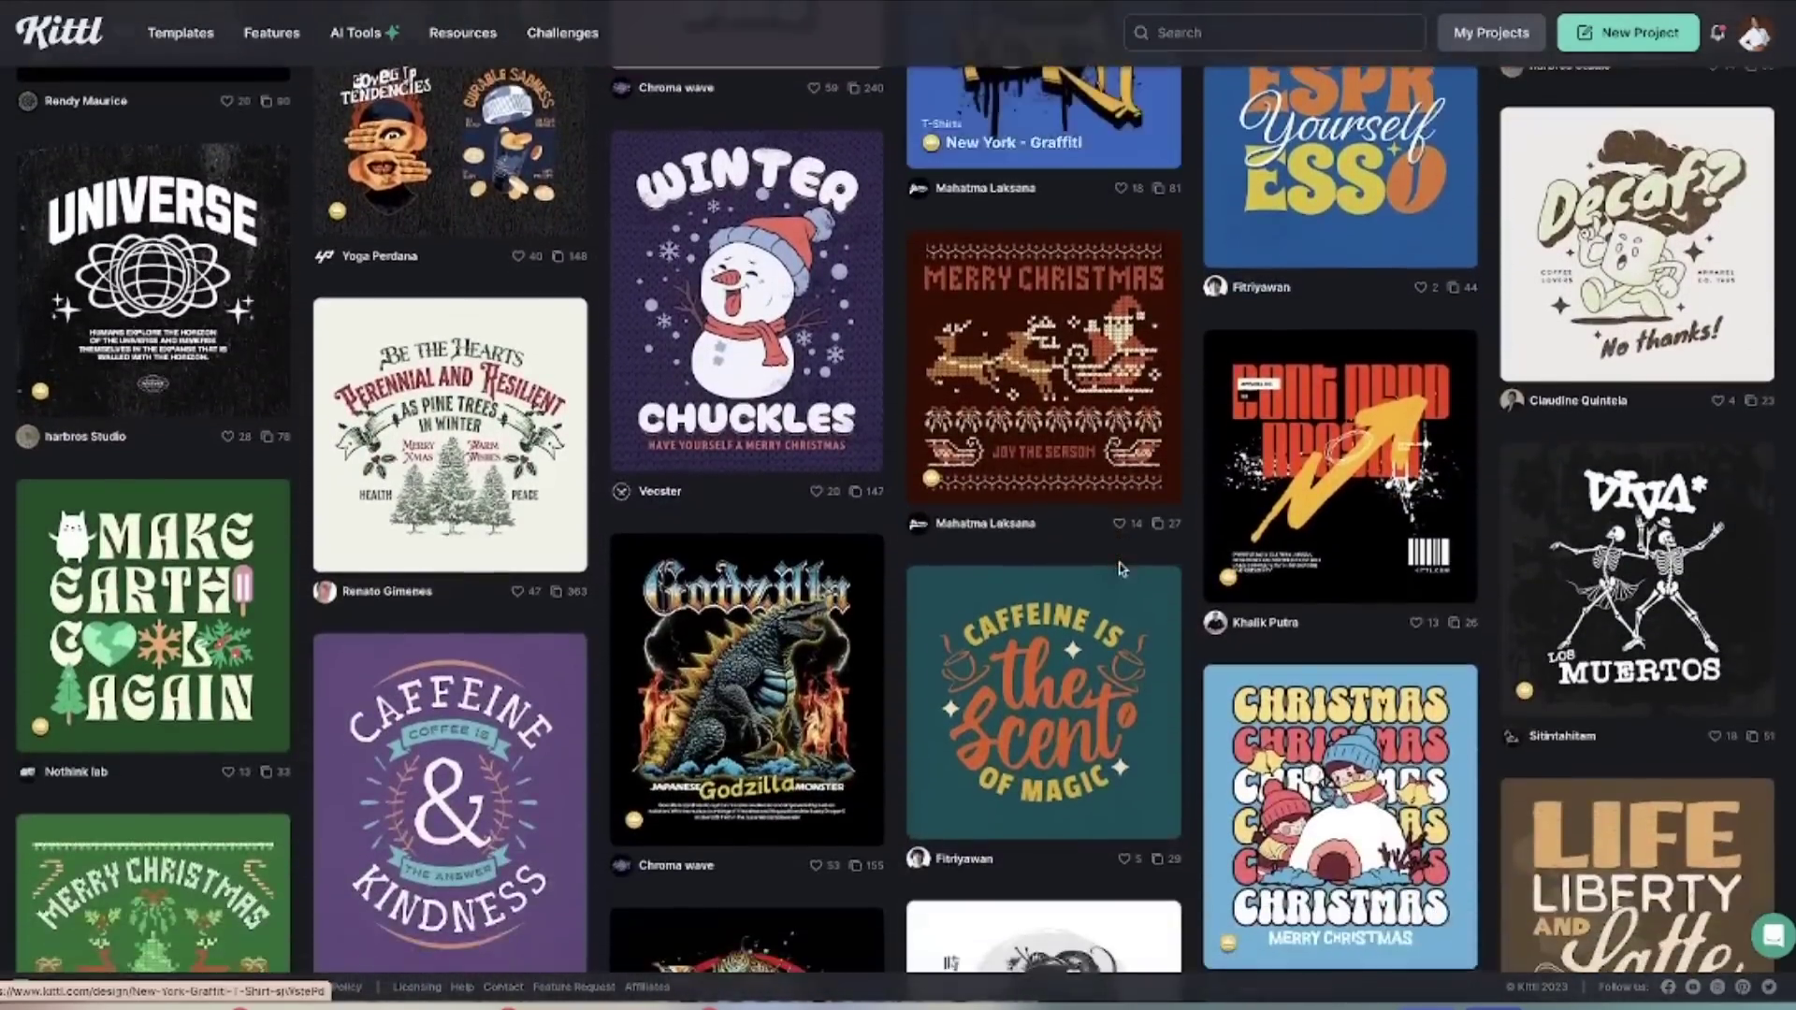
{"action": "scroll", "coordinate": [1123, 570], "scroll_direction": "down", "scroll_amount": 9}
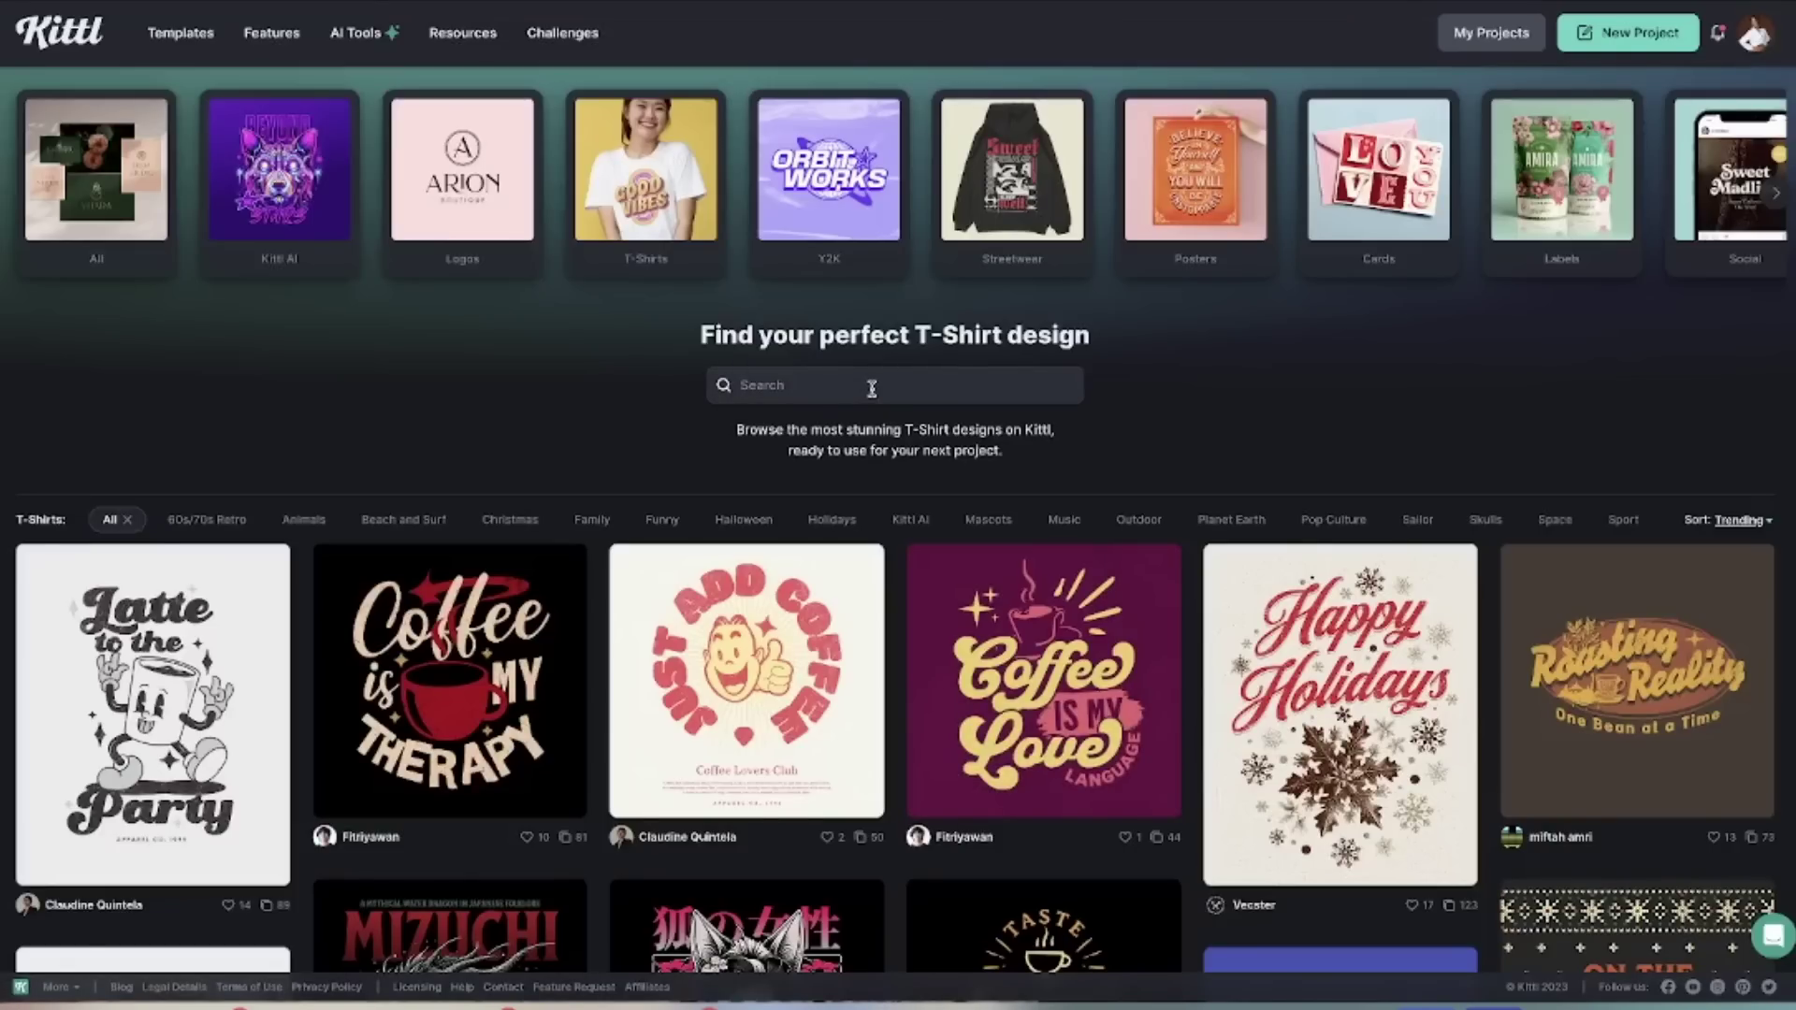
{"action": "left_click", "coordinate": [871, 388]}
{"action": "type", "text": "groov"}
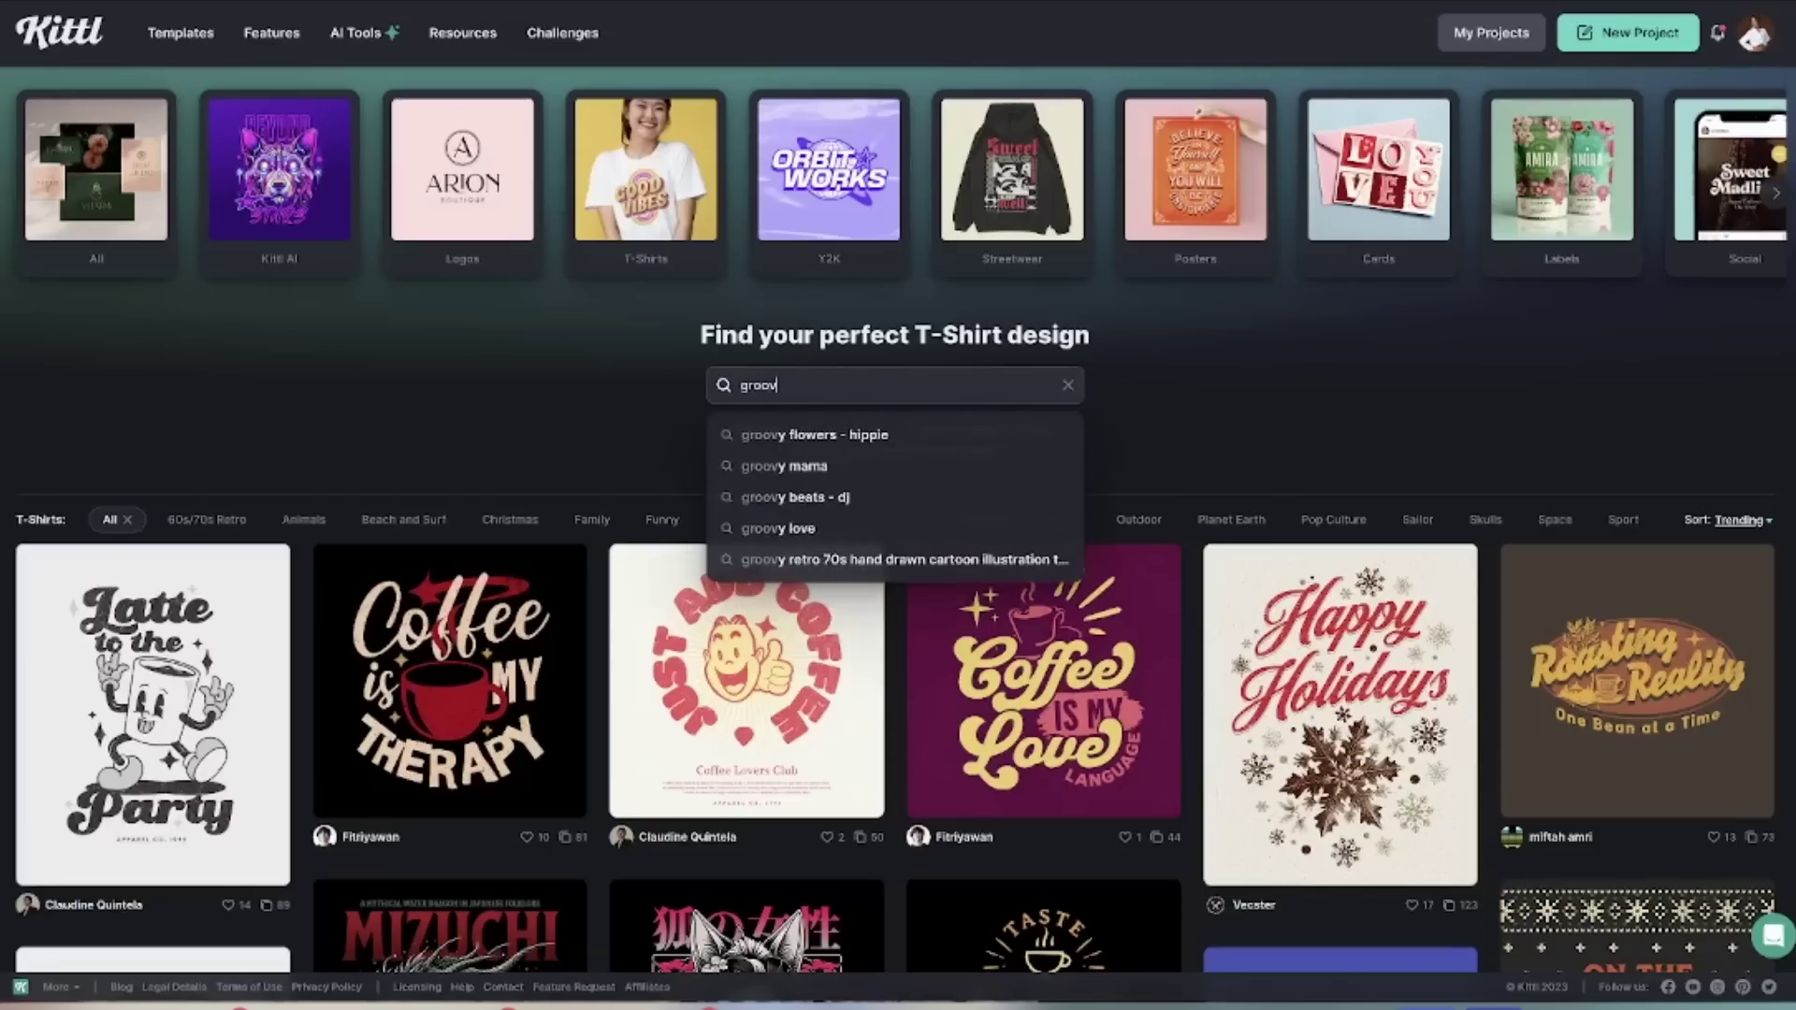
{"action": "type", "text": "y t shirt"}
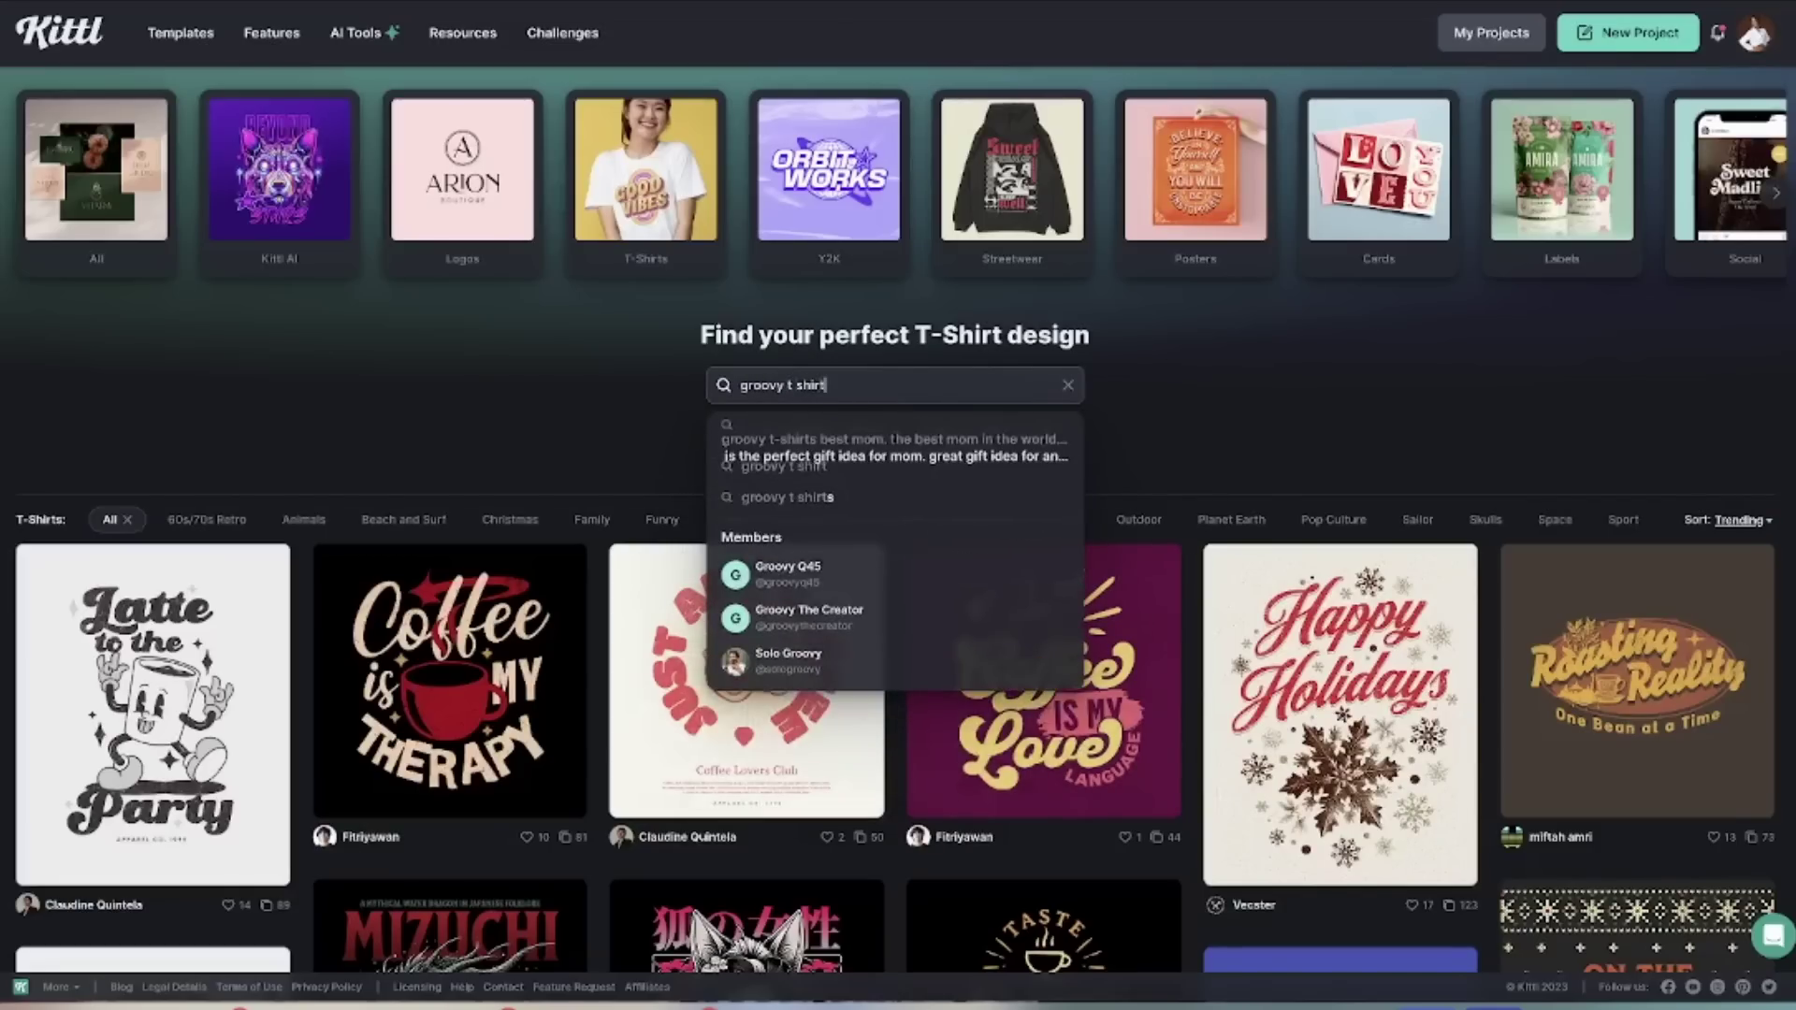
{"action": "key", "text": "Return"}
Scroll the groovy results and open the Jingle Bell T-Shirt Design Template preview.
{"action": "scroll", "coordinate": [405, 458], "scroll_direction": "down", "scroll_amount": 3}
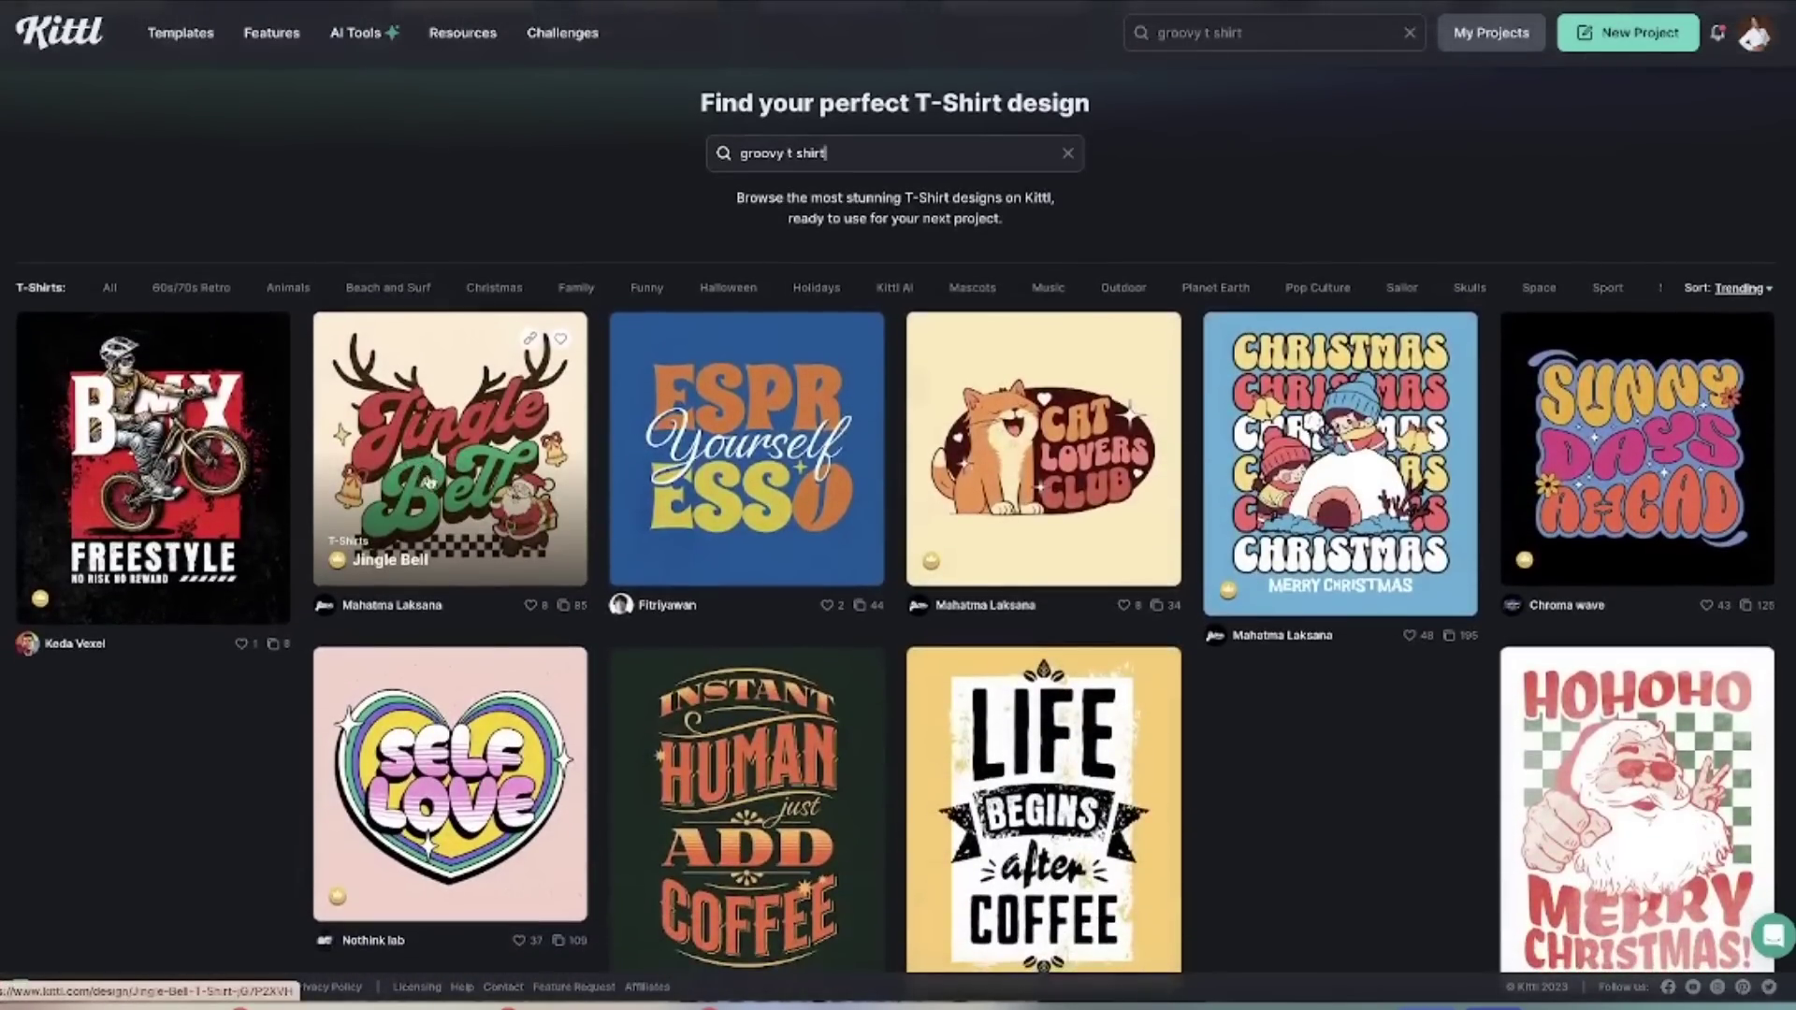
{"action": "scroll", "coordinate": [609, 621], "scroll_direction": "down", "scroll_amount": 3}
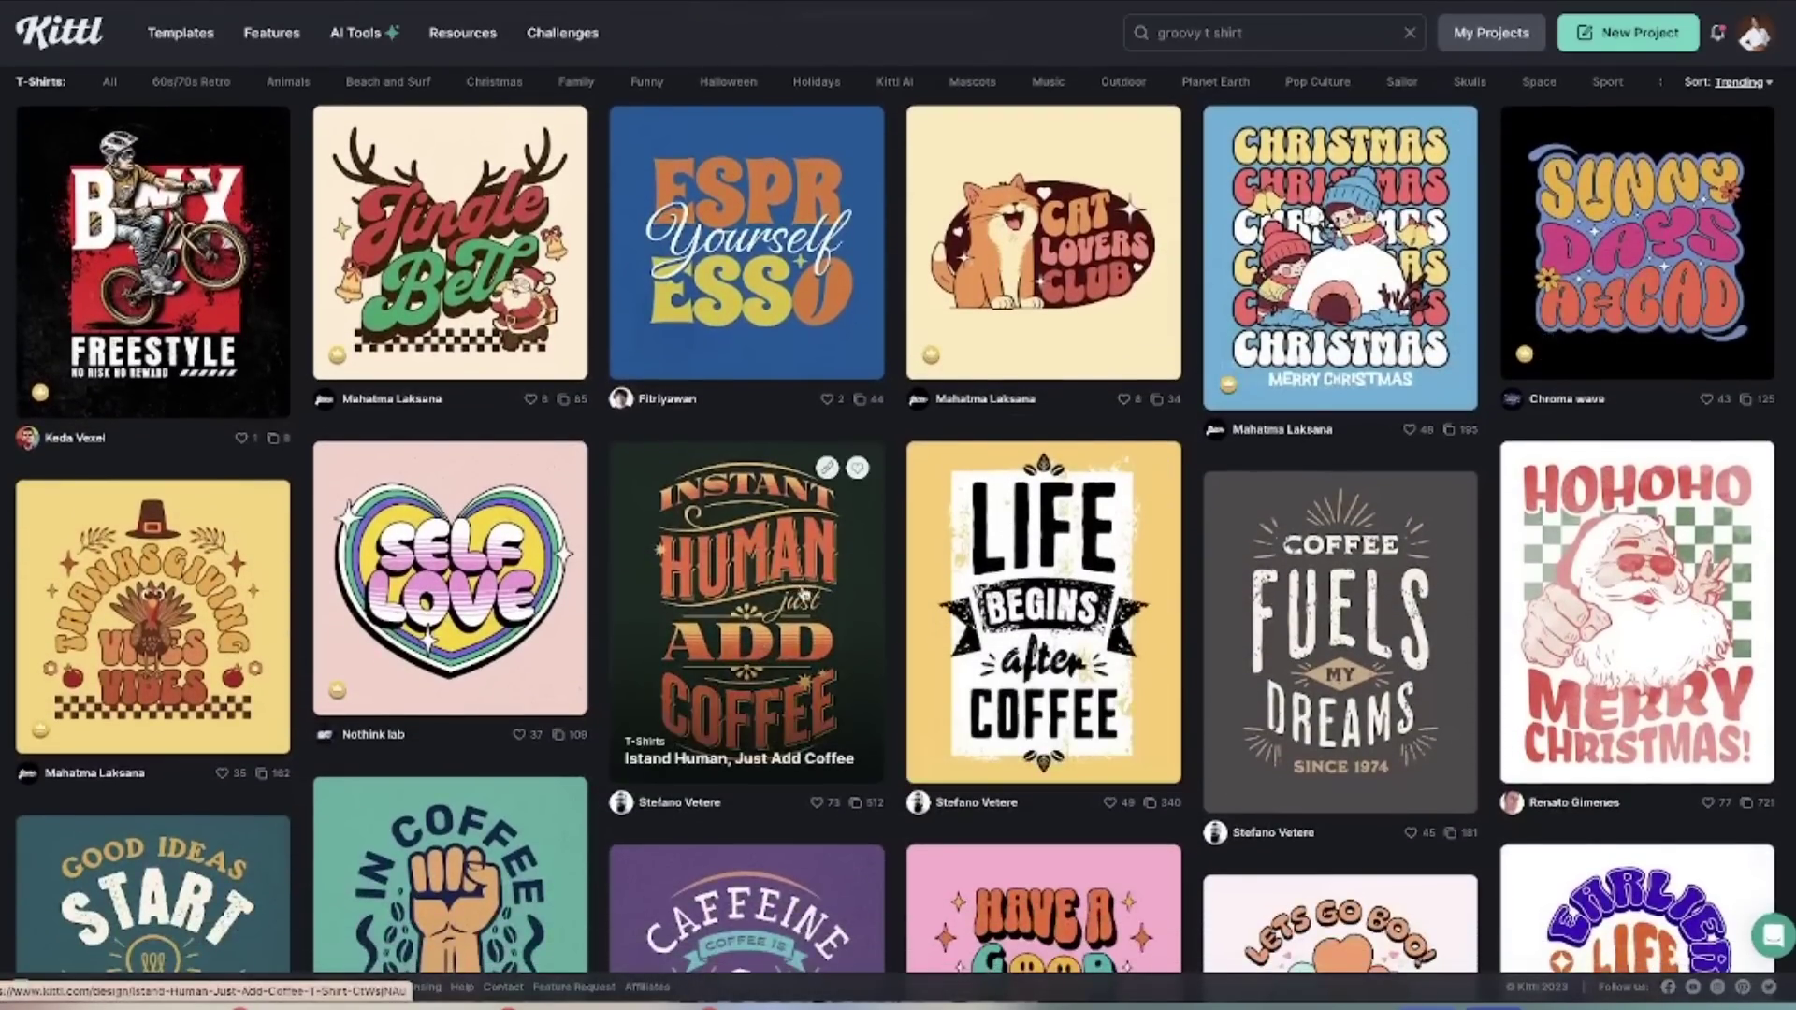
{"action": "scroll", "coordinate": [776, 743], "scroll_direction": "down", "scroll_amount": 3}
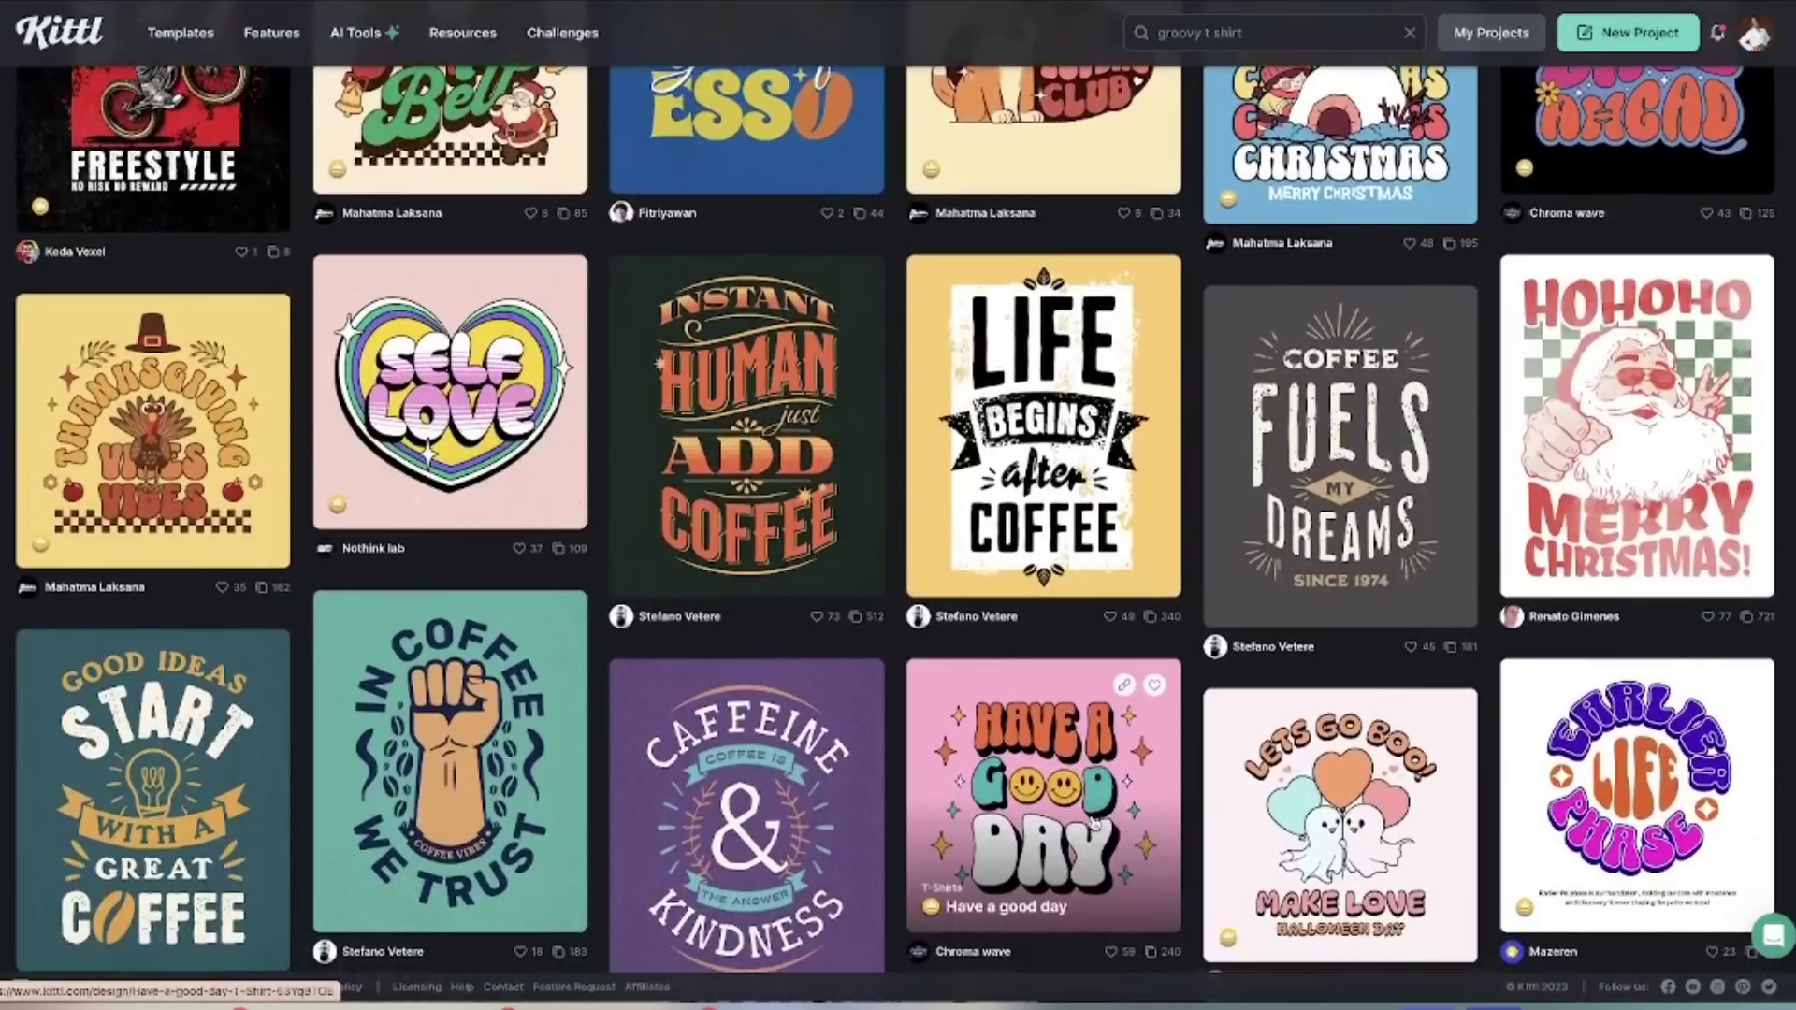
{"action": "scroll", "coordinate": [1092, 823], "scroll_direction": "down", "scroll_amount": 1}
{"action": "scroll", "coordinate": [1090, 823], "scroll_direction": "down", "scroll_amount": 5}
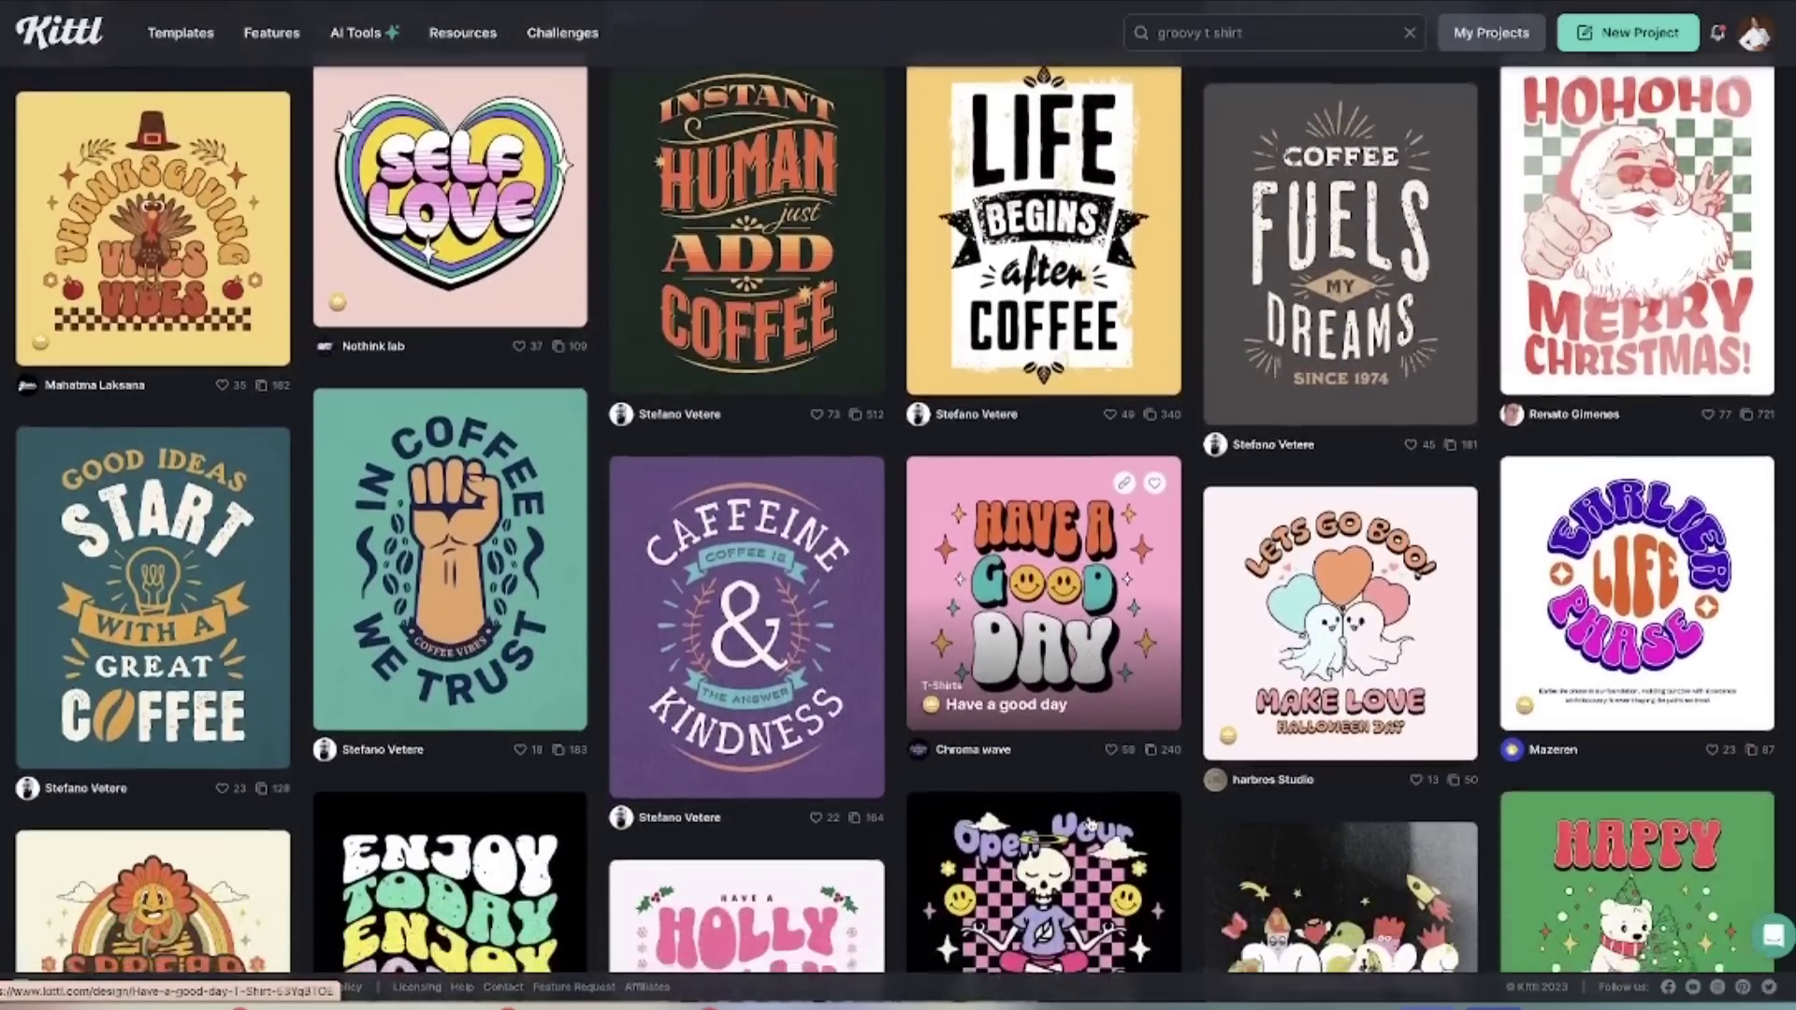
{"action": "scroll", "coordinate": [1091, 823], "scroll_direction": "down", "scroll_amount": 1}
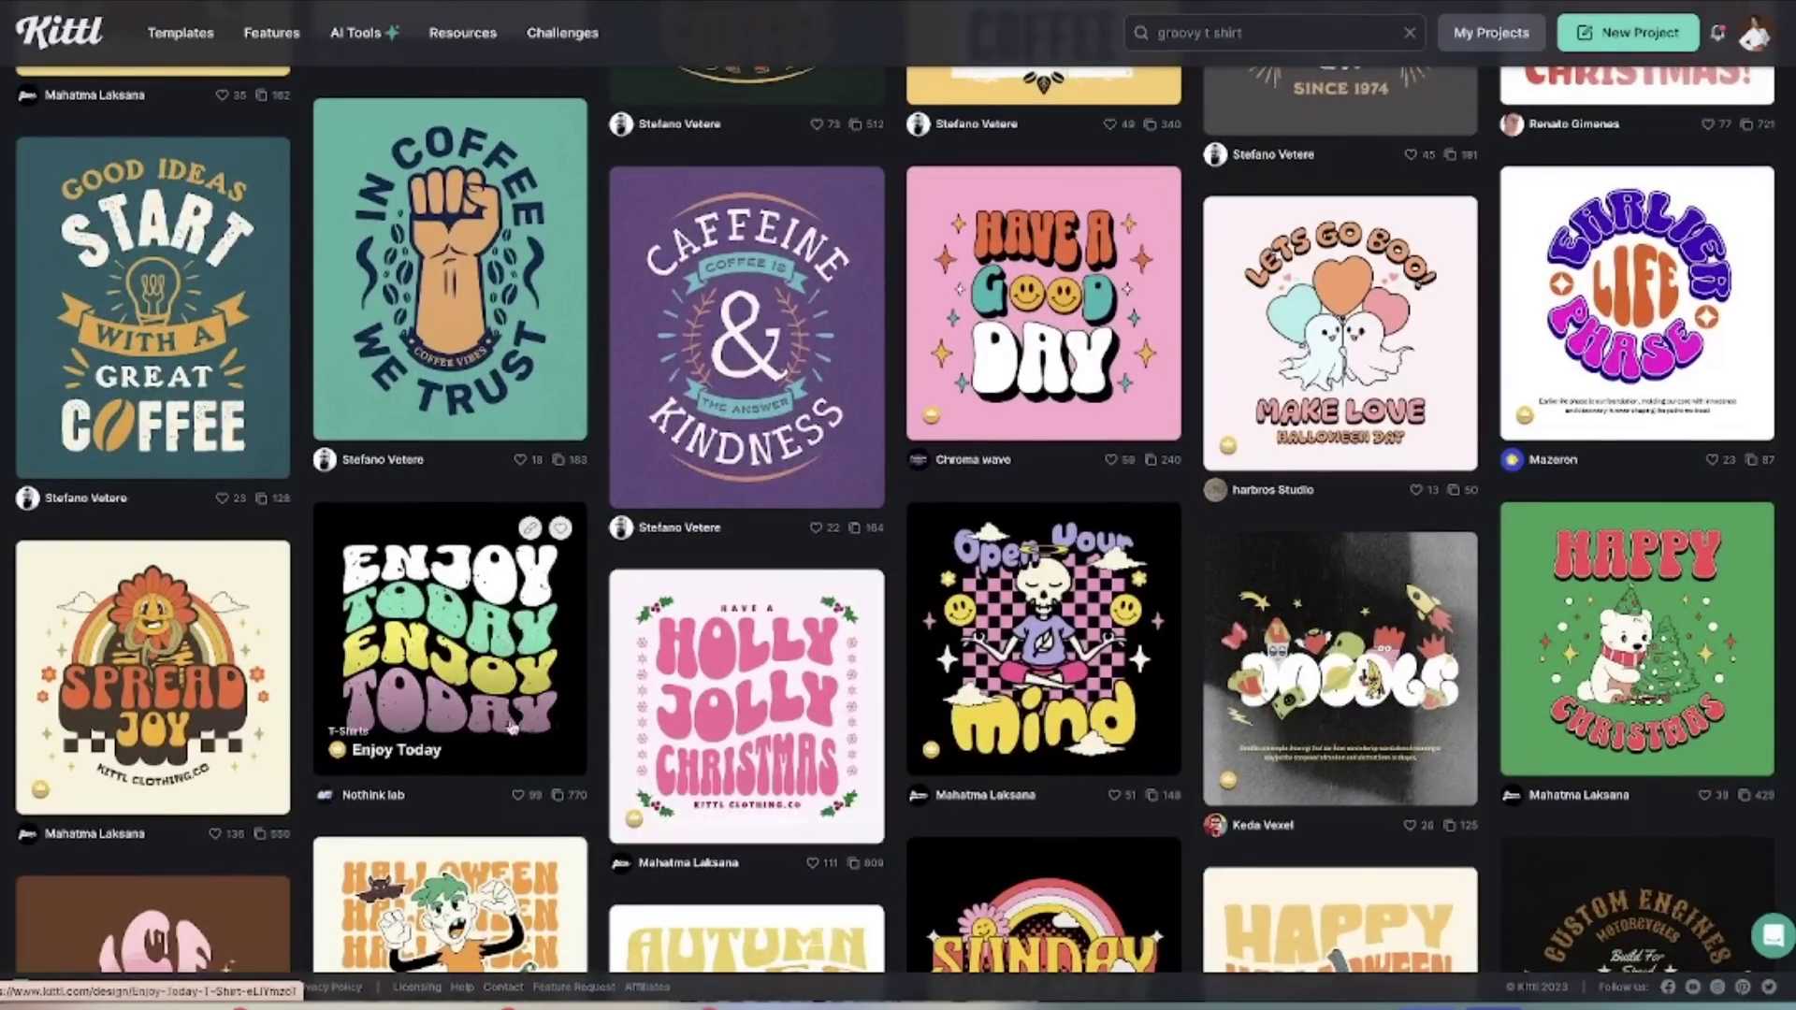
{"action": "scroll", "coordinate": [495, 719], "scroll_direction": "down", "scroll_amount": 2}
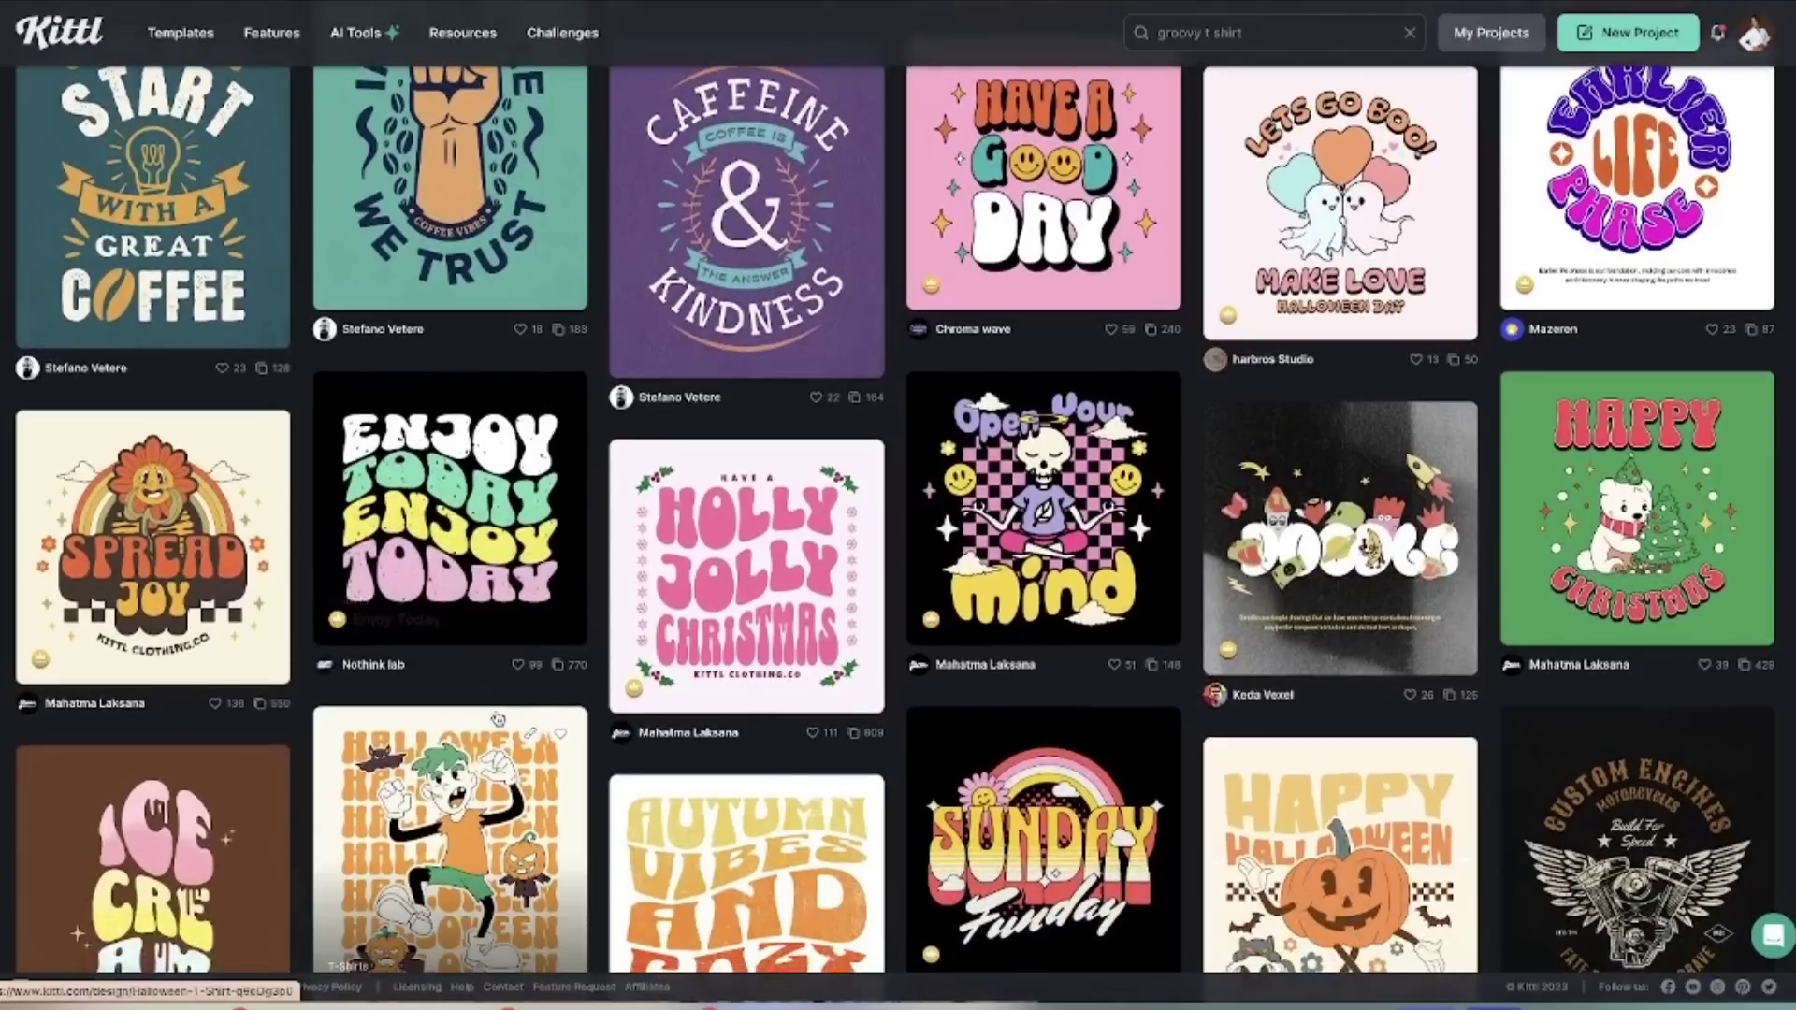
{"action": "scroll", "coordinate": [496, 719], "scroll_direction": "down", "scroll_amount": 5}
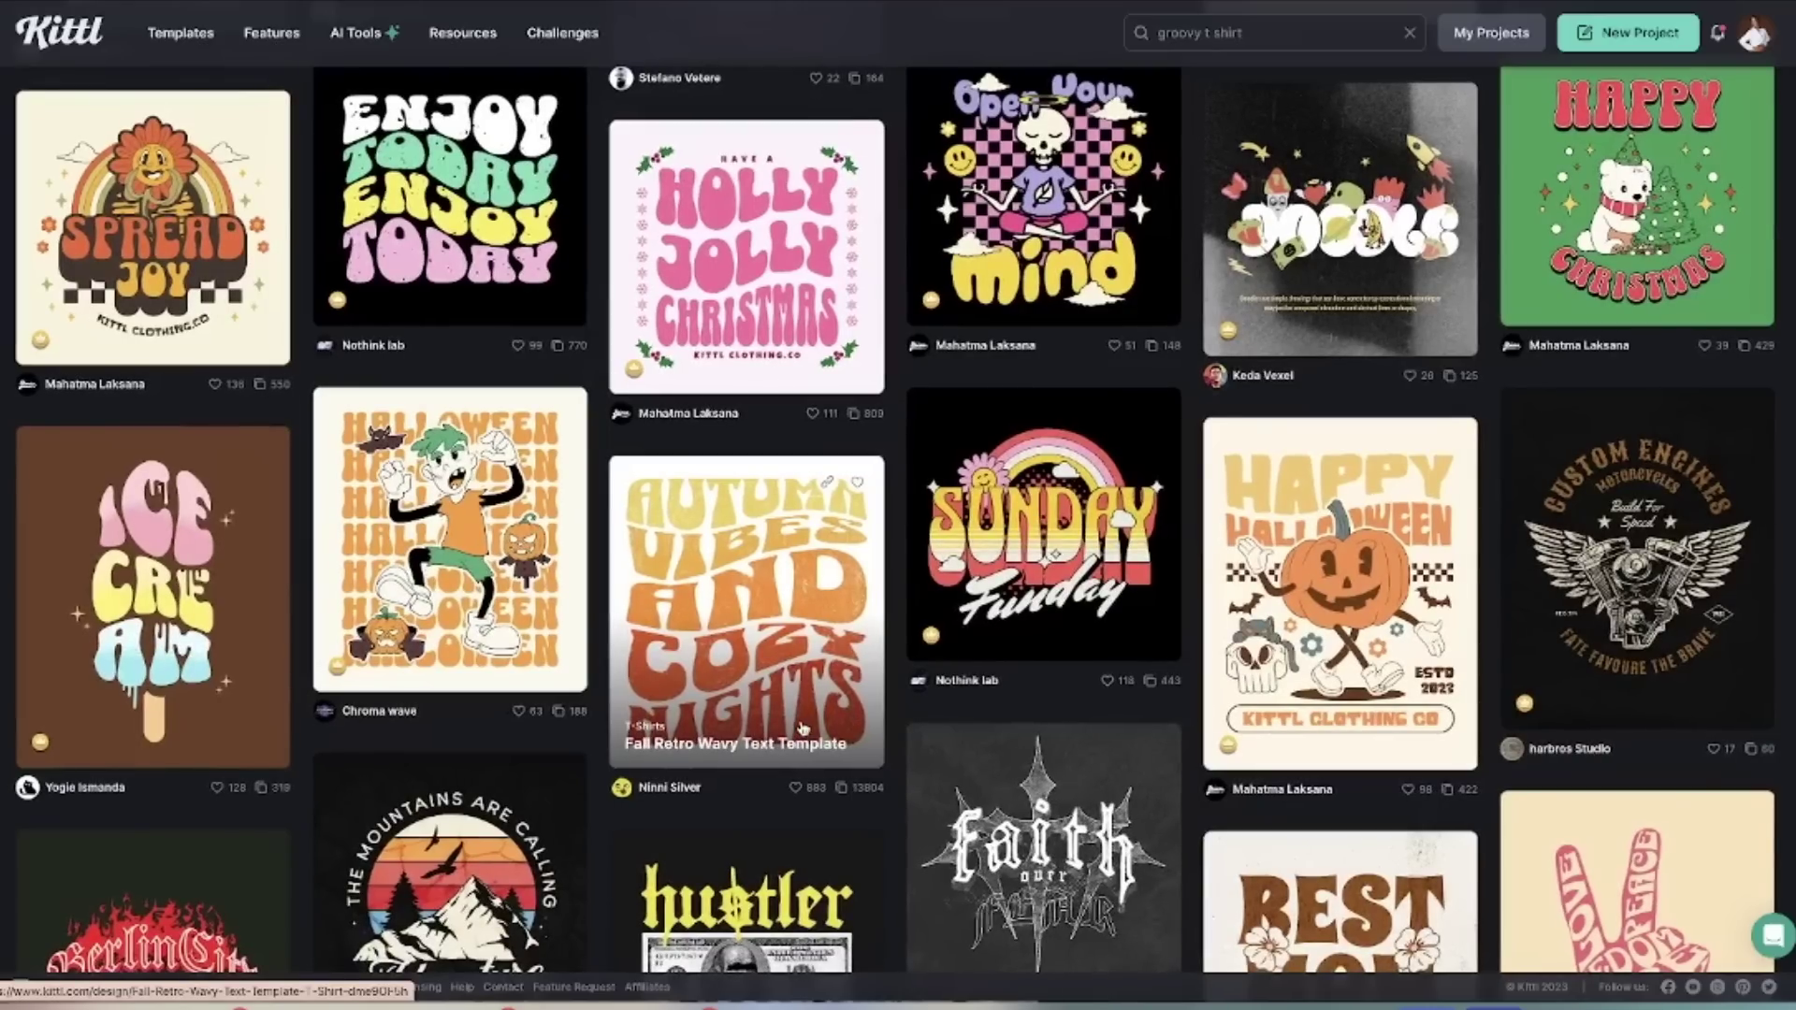
{"action": "scroll", "coordinate": [802, 728], "scroll_direction": "down", "scroll_amount": 4}
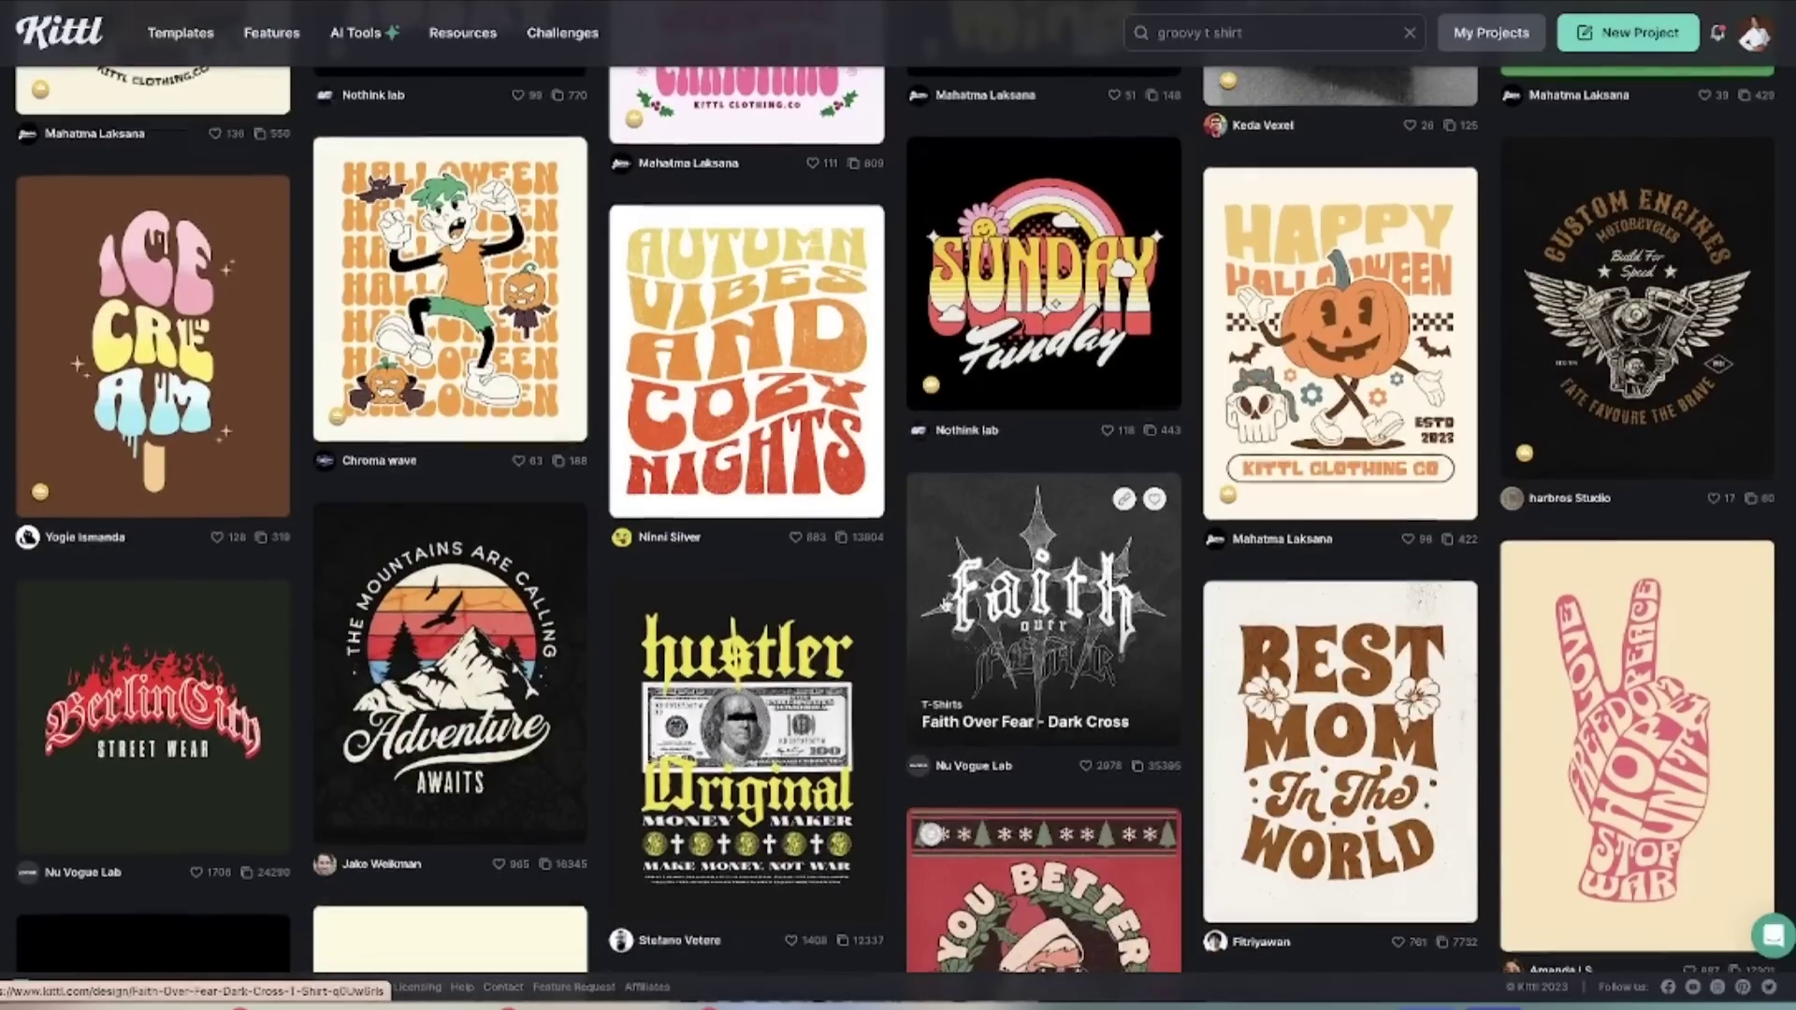
{"action": "scroll", "coordinate": [928, 565], "scroll_direction": "down", "scroll_amount": 5}
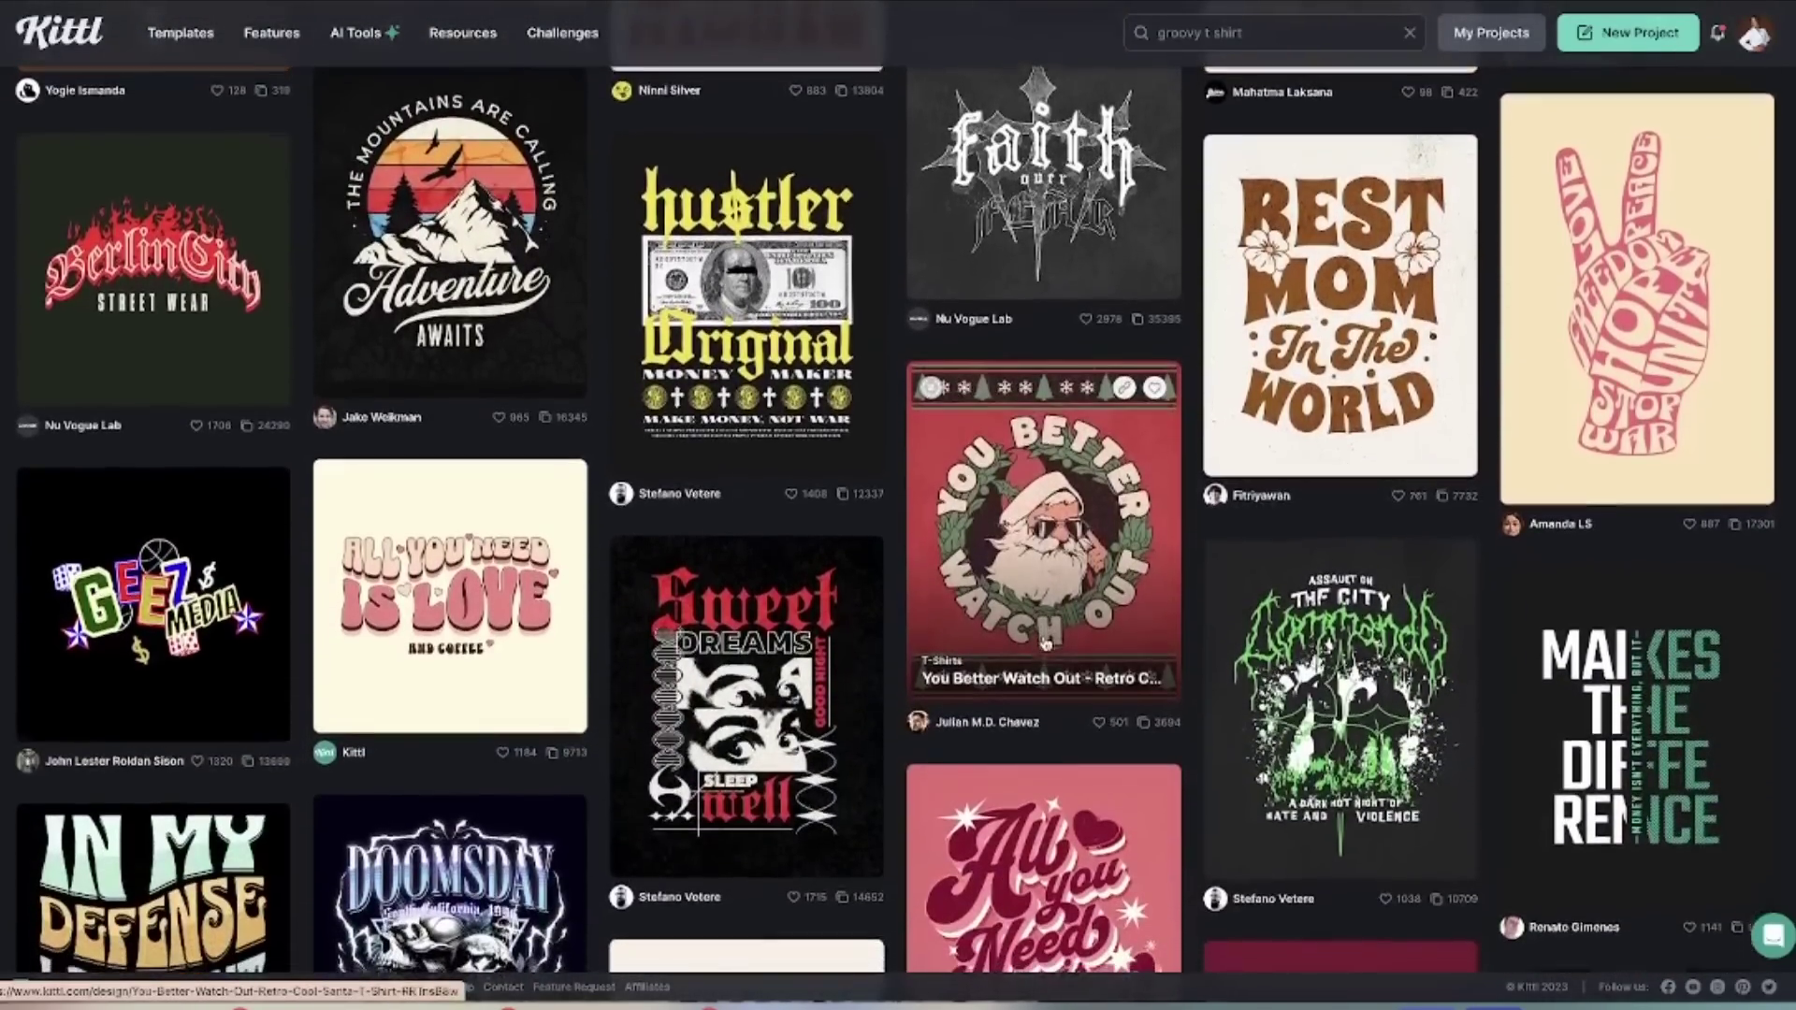
{"action": "scroll", "coordinate": [468, 647], "scroll_direction": "down", "scroll_amount": 1}
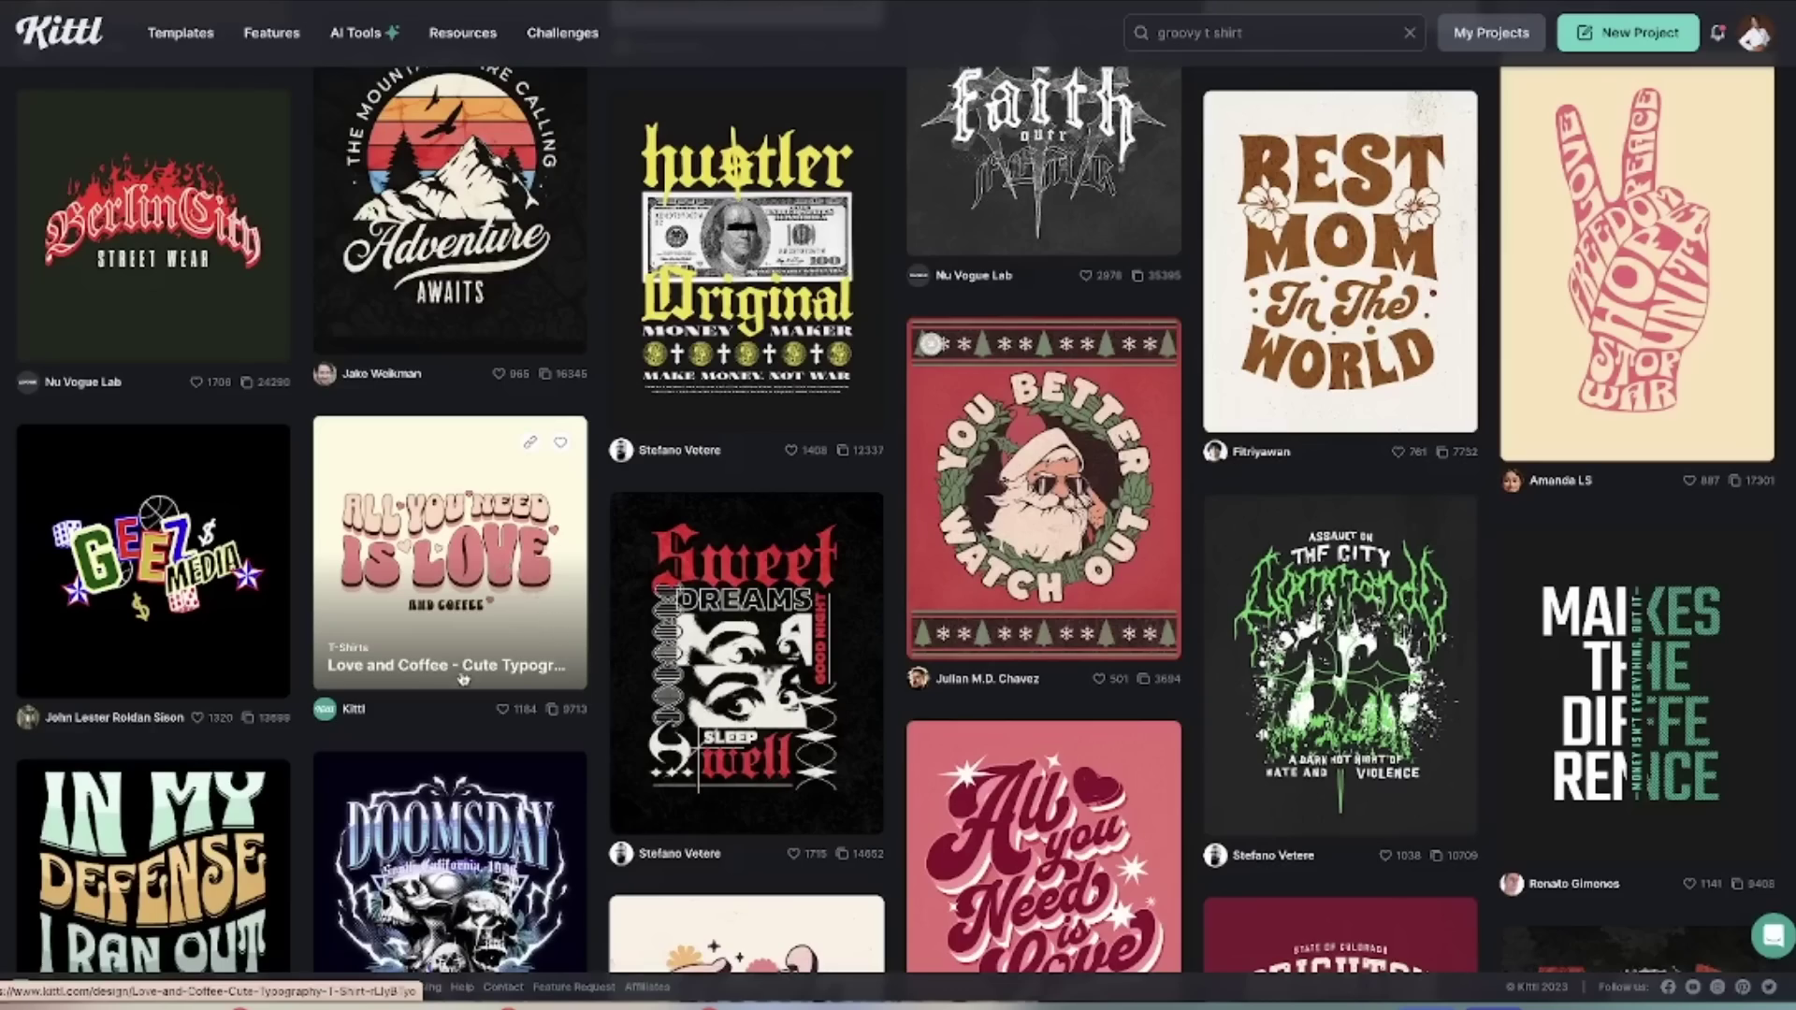
{"action": "scroll", "coordinate": [471, 677], "scroll_direction": "down", "scroll_amount": 5}
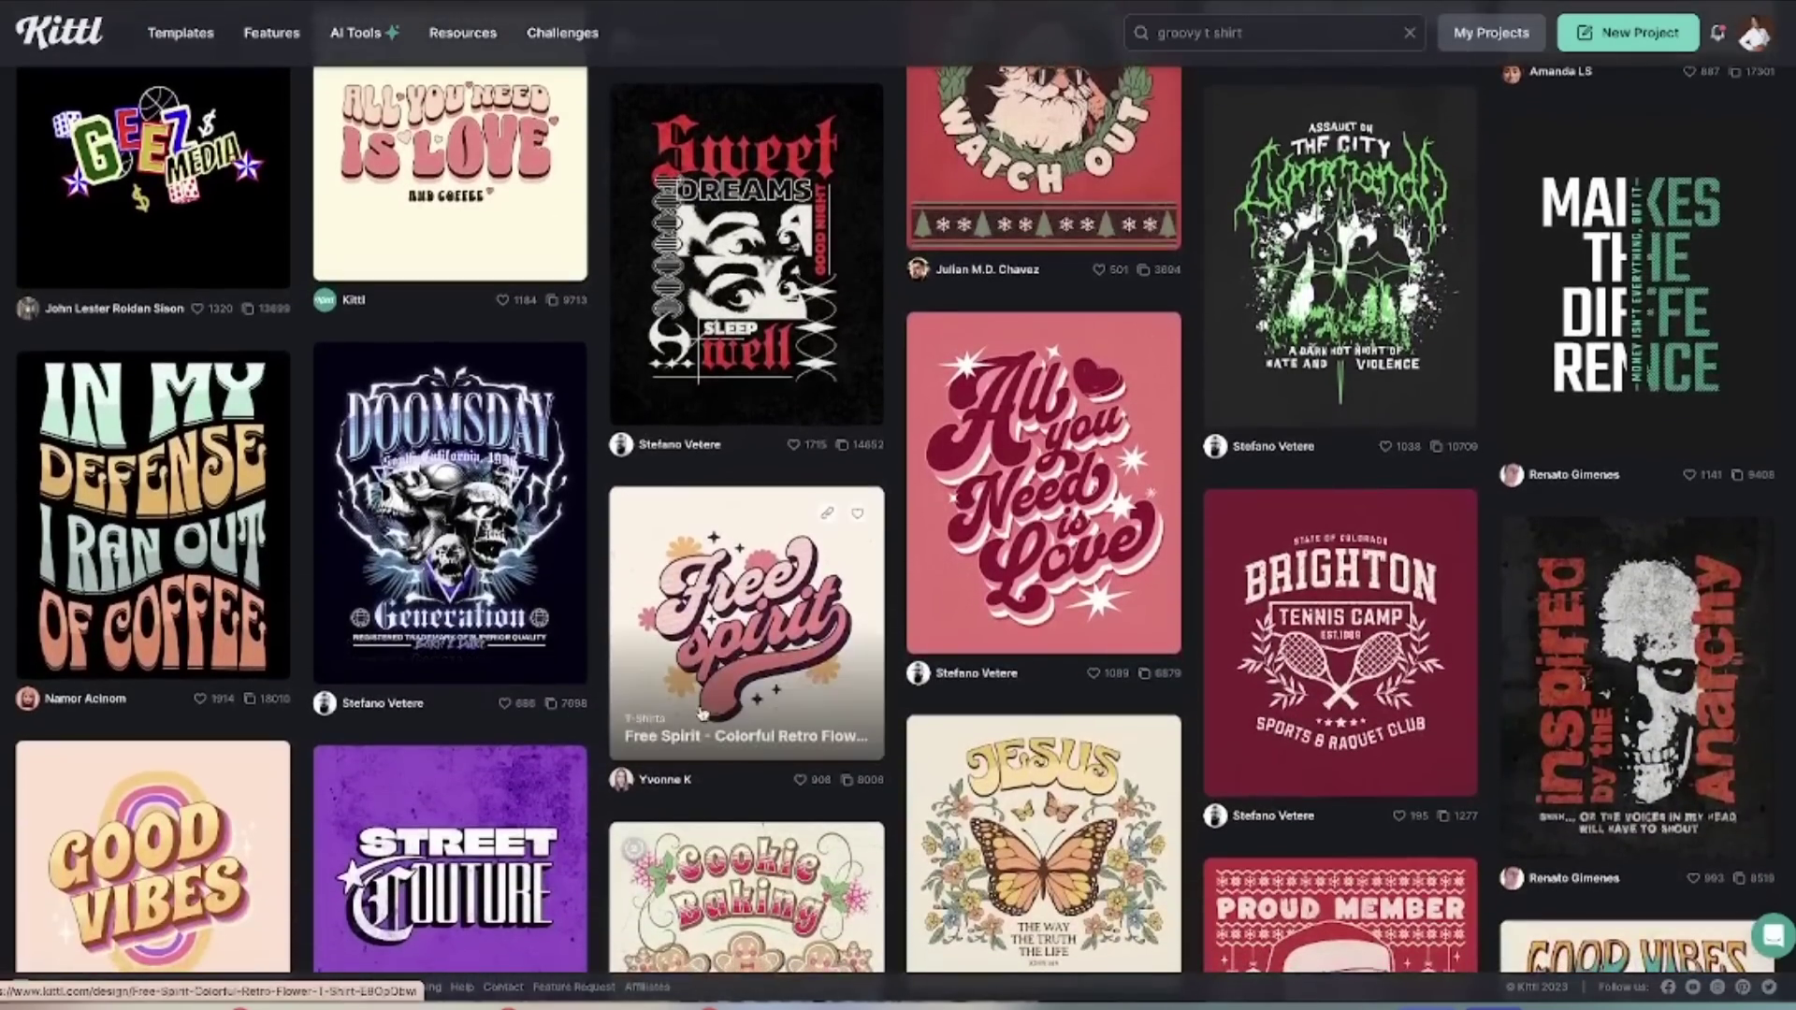
{"action": "scroll", "coordinate": [689, 711], "scroll_direction": "up", "scroll_amount": 15}
{"action": "scroll", "coordinate": [717, 713], "scroll_direction": "up", "scroll_amount": 4}
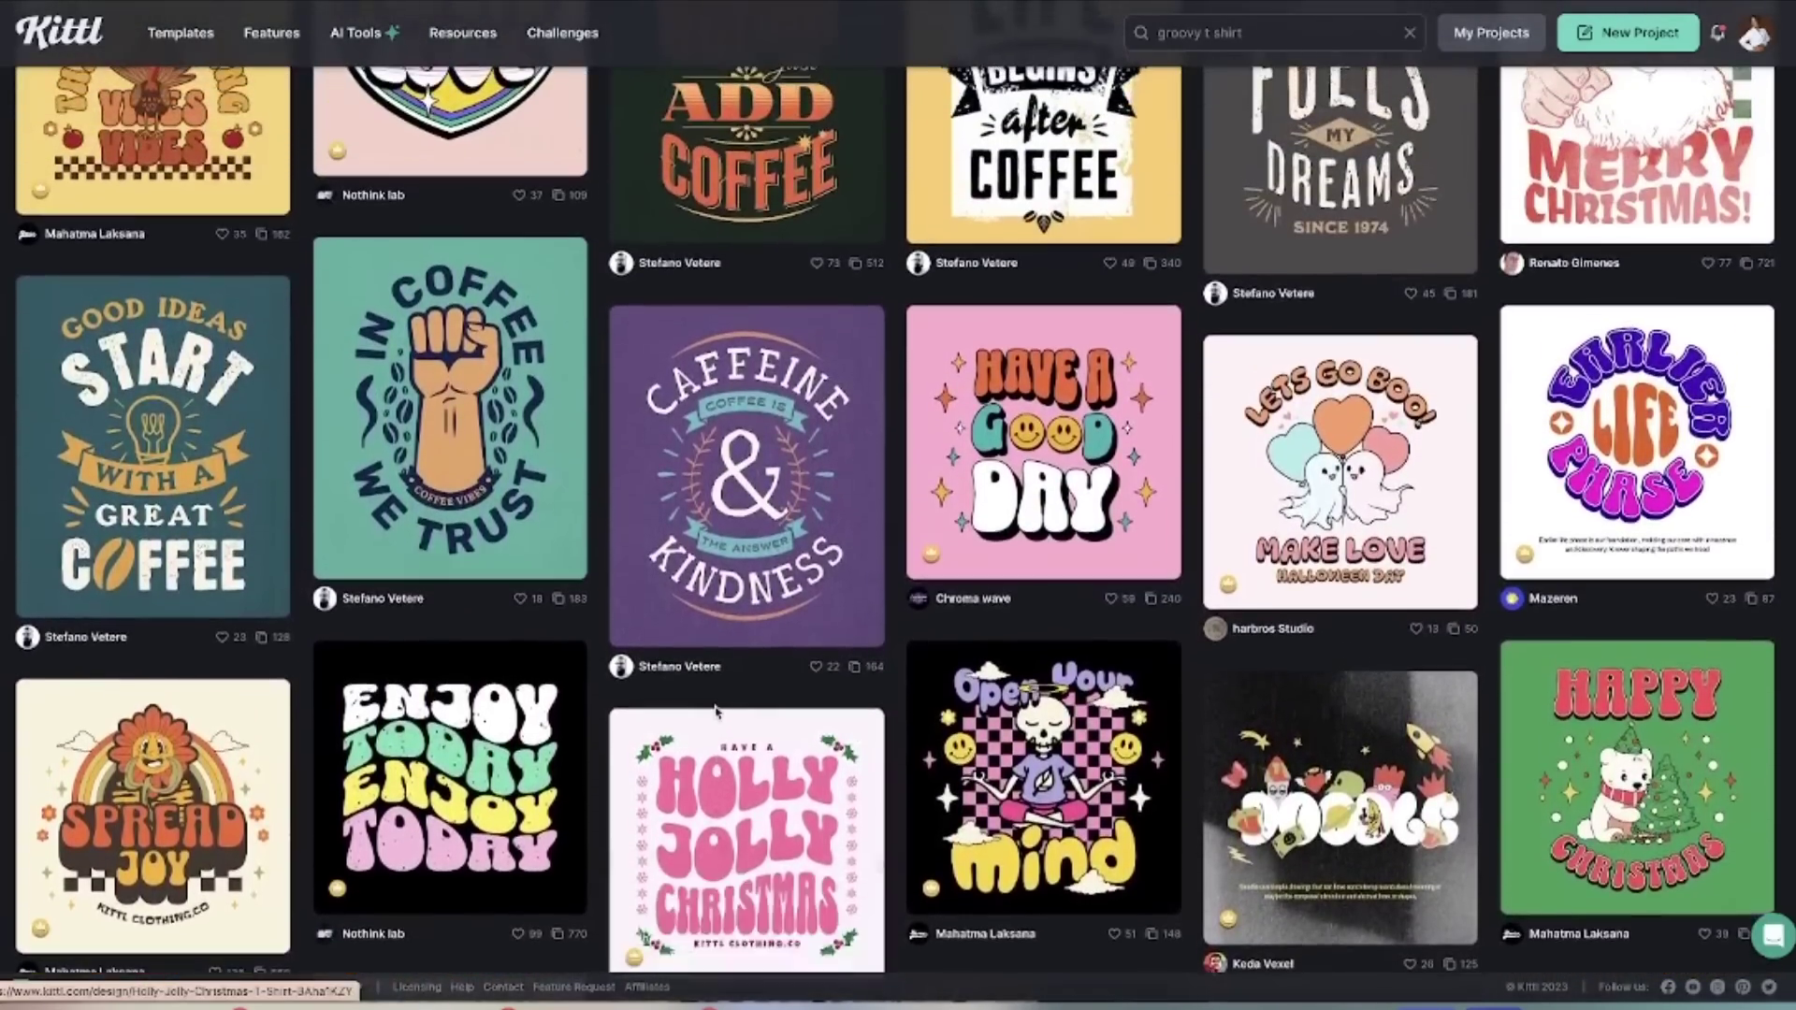
{"action": "scroll", "coordinate": [716, 713], "scroll_direction": "up", "scroll_amount": 9}
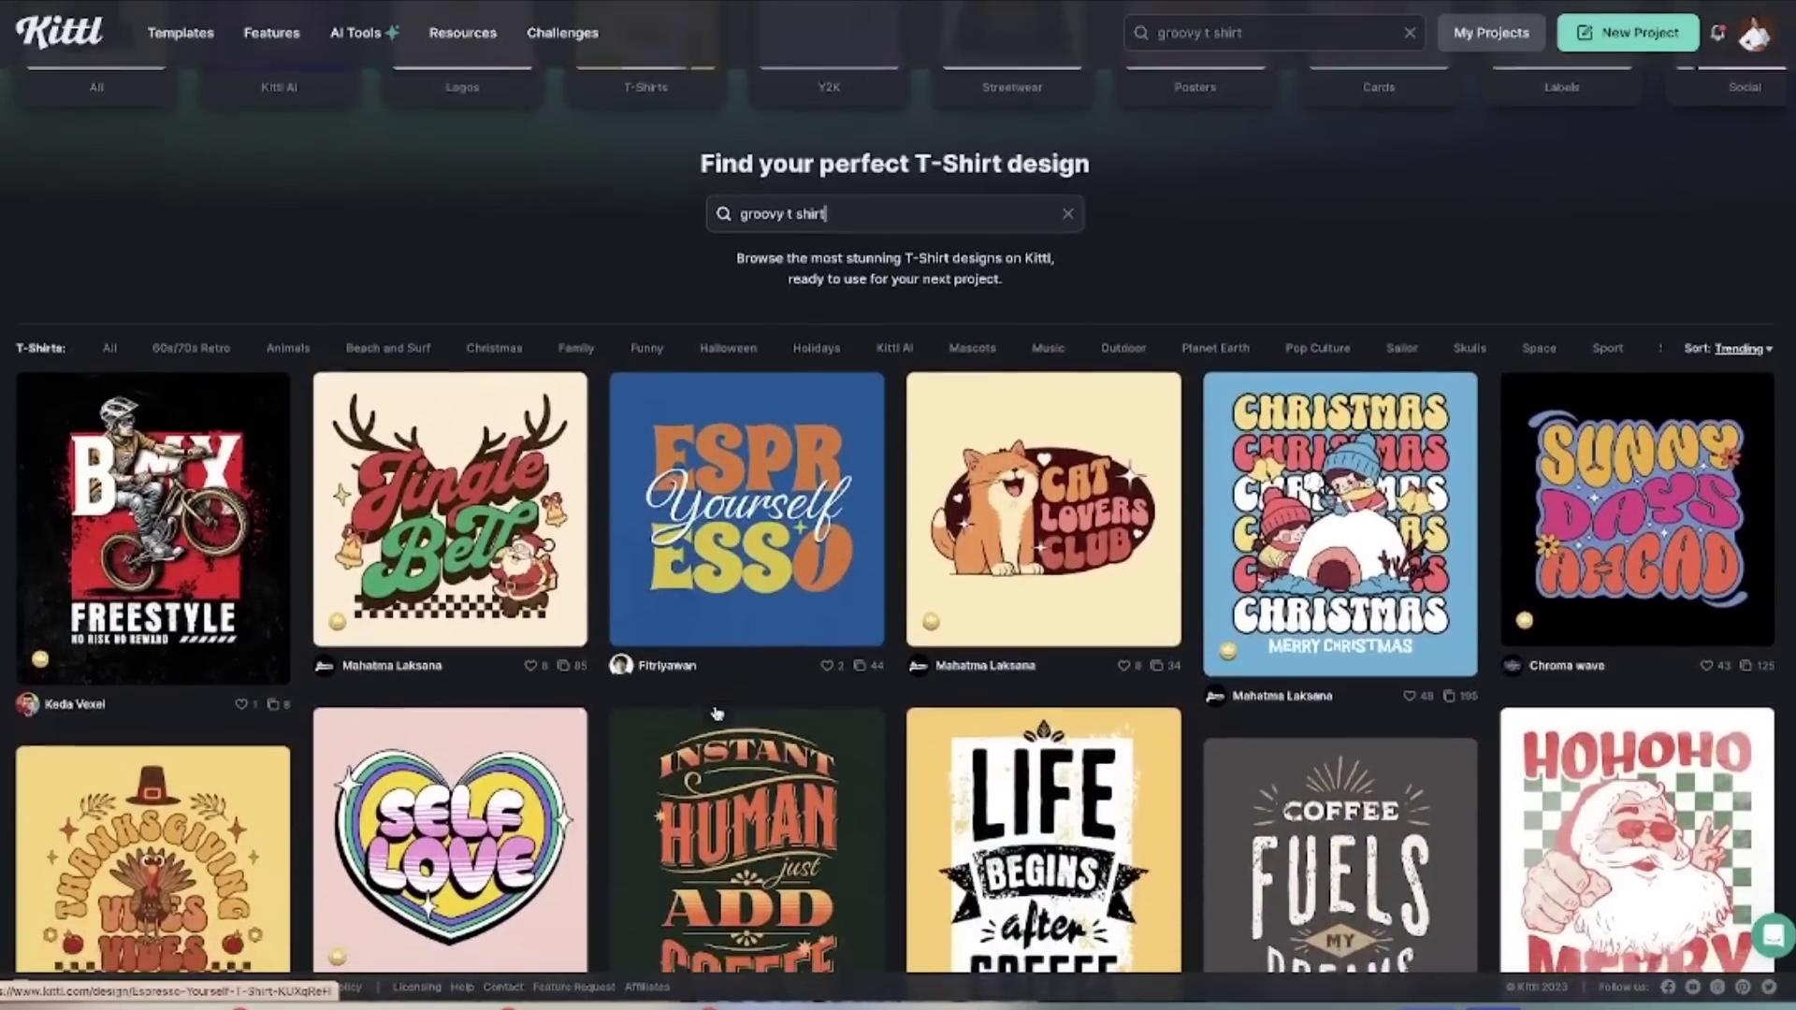
{"action": "scroll", "coordinate": [717, 713], "scroll_direction": "down", "scroll_amount": 1}
{"action": "left_click", "coordinate": [440, 447]}
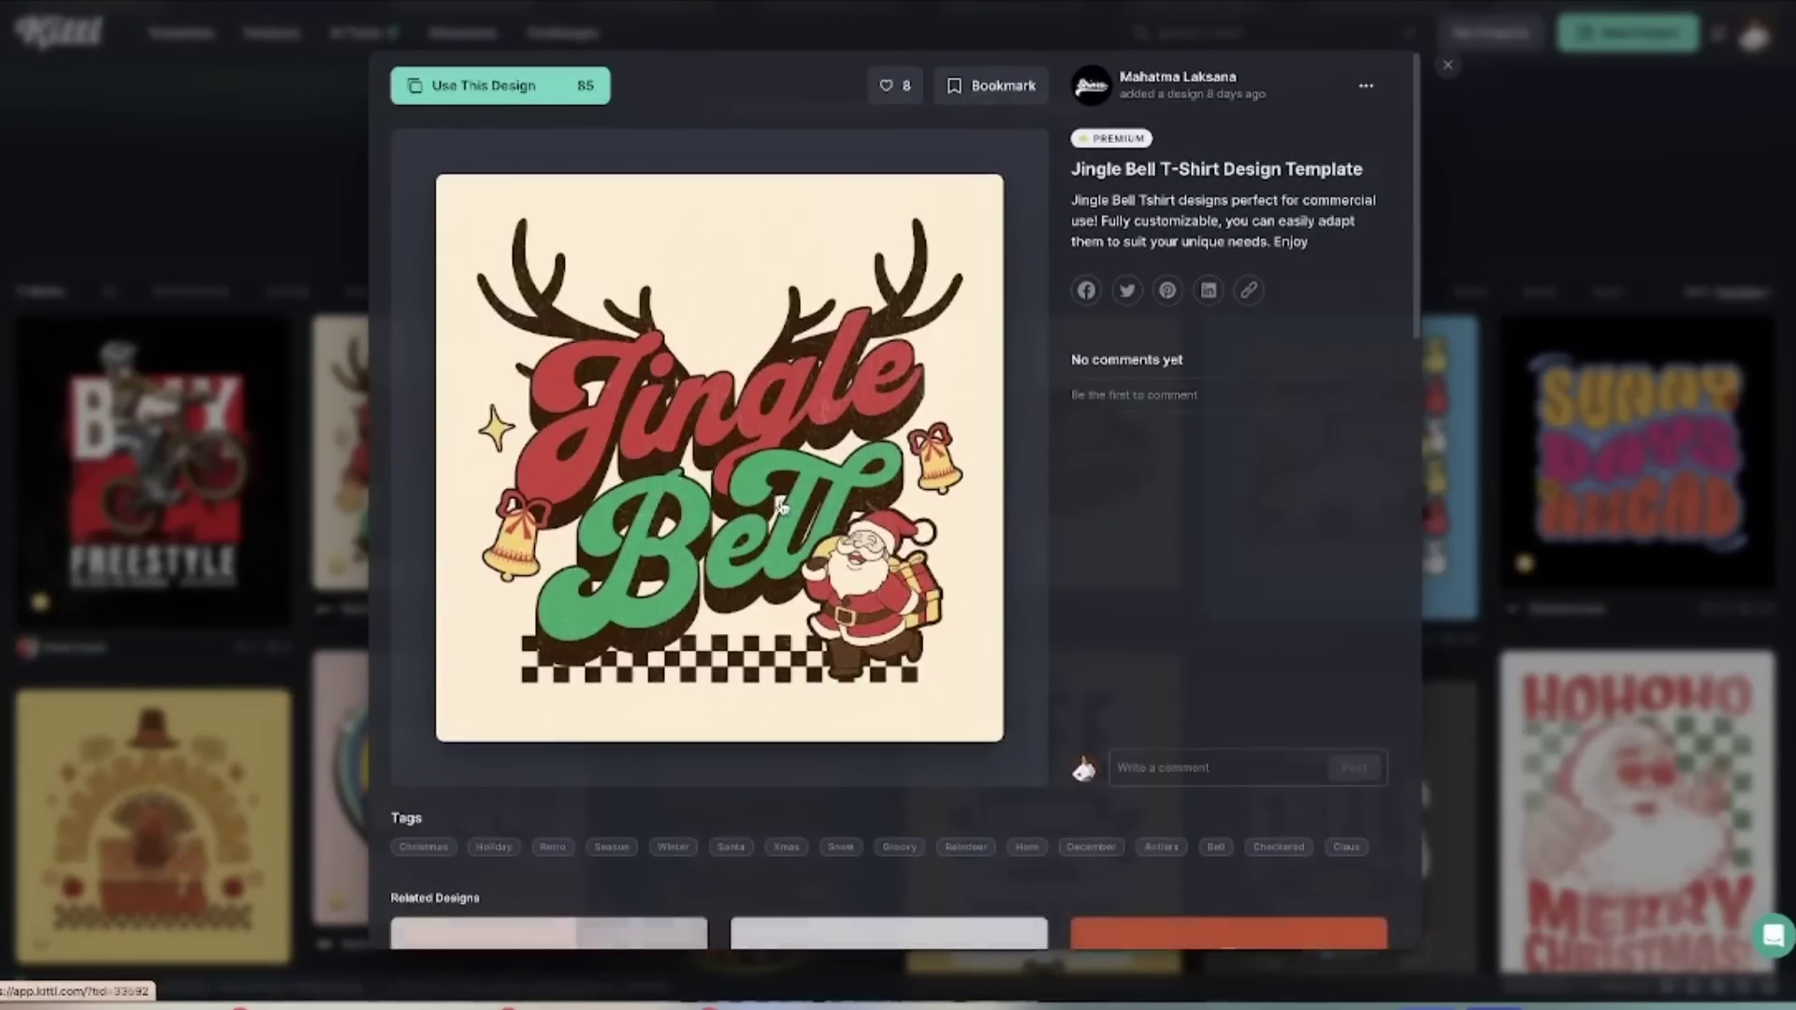
Open the Jingle Bell template in the editor and inspect its Jingle text, Santa and bells.
{"action": "left_click", "coordinate": [783, 507]}
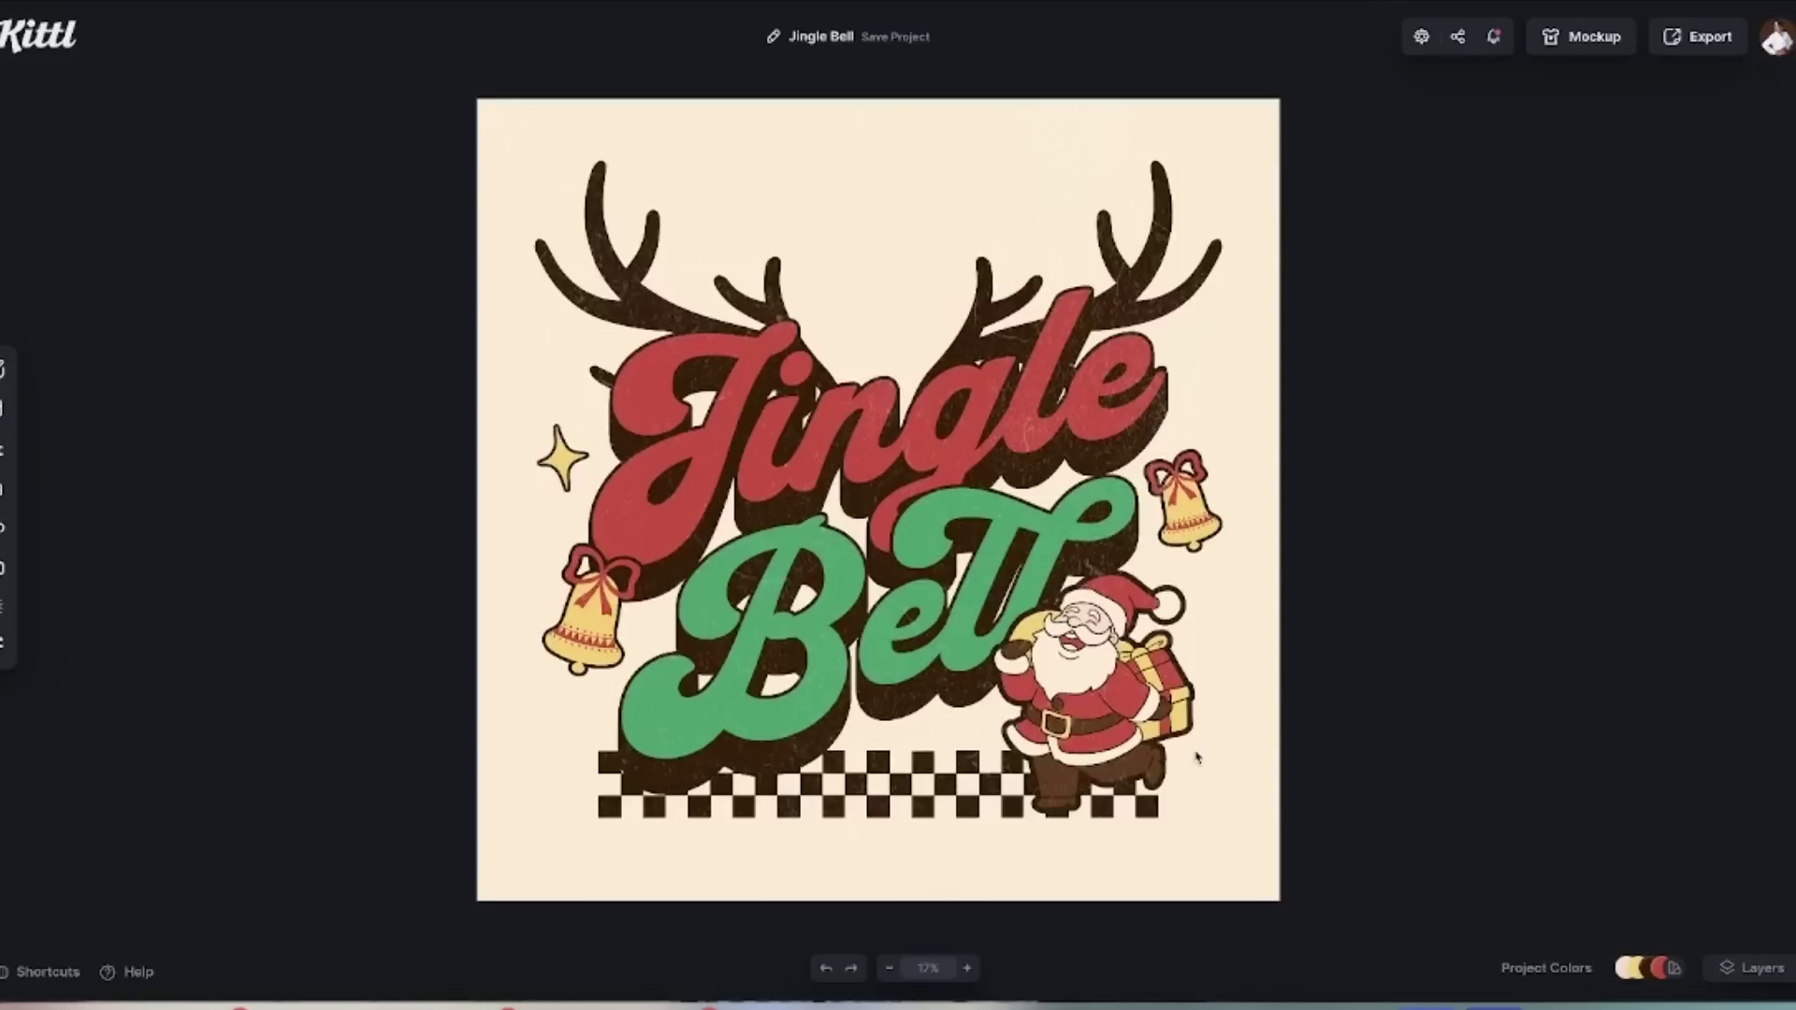
{"action": "left_click", "coordinate": [1061, 443]}
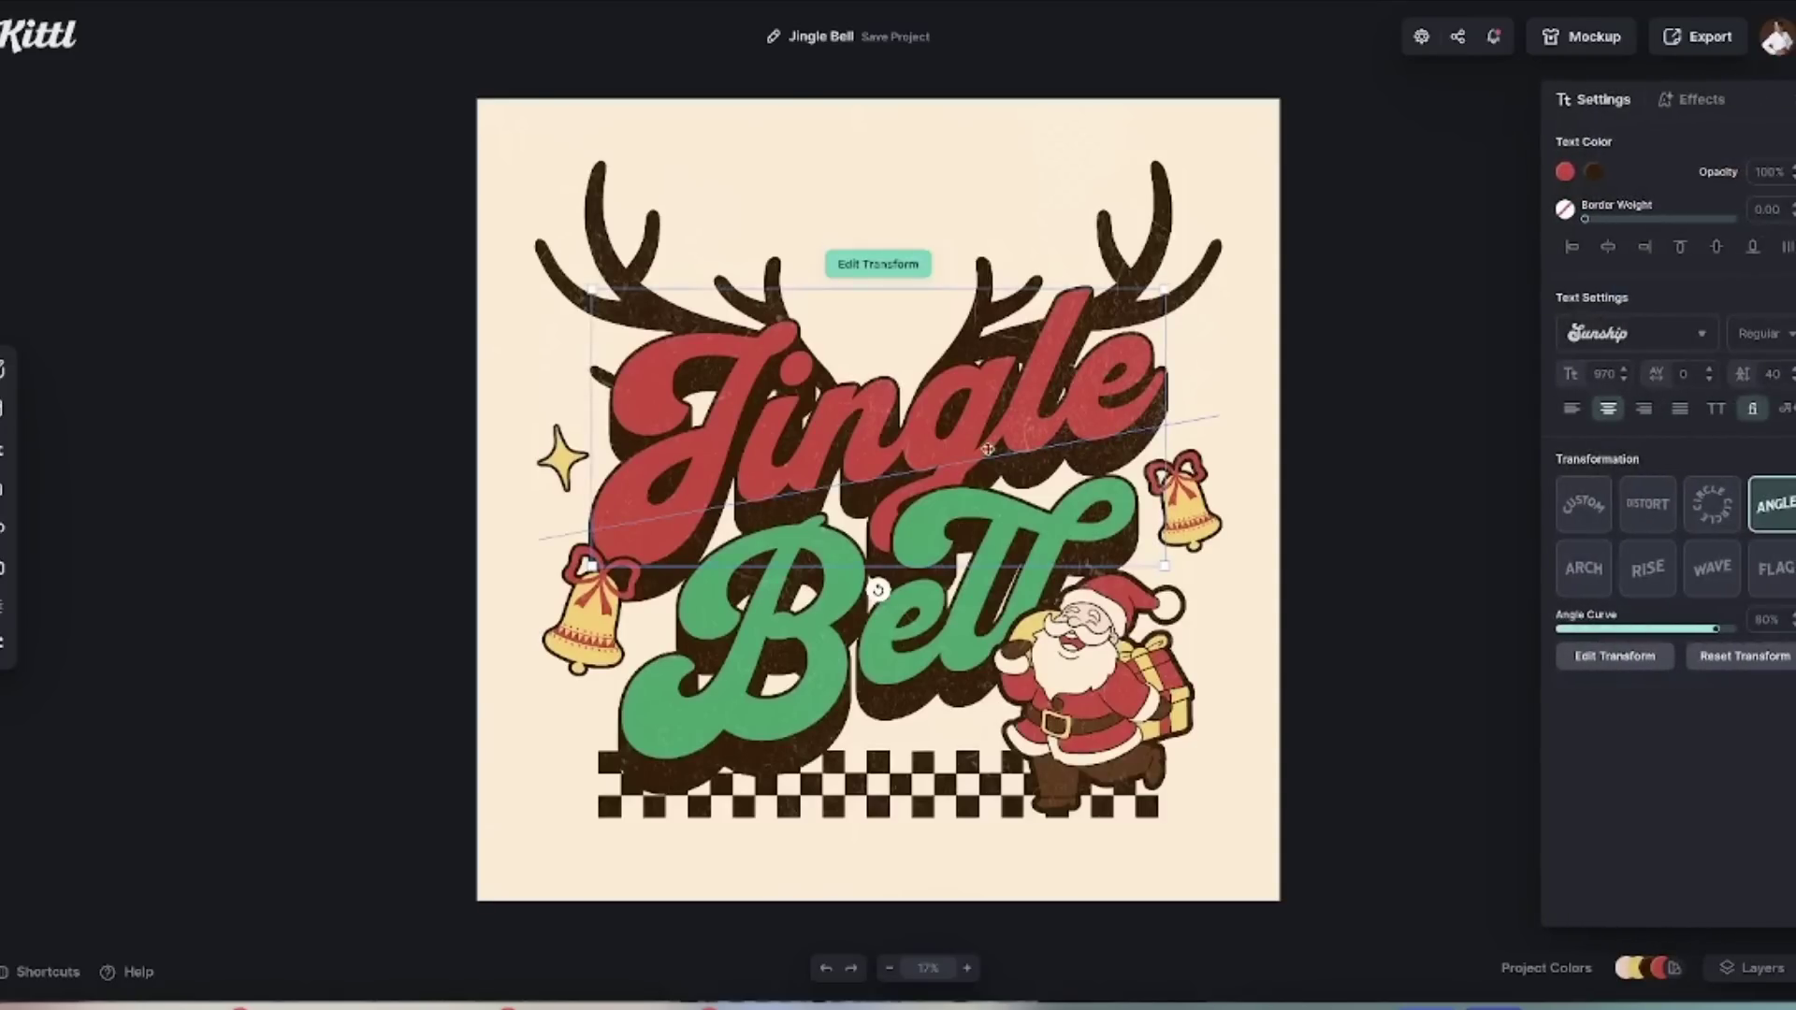
{"action": "left_click", "coordinate": [1067, 711]}
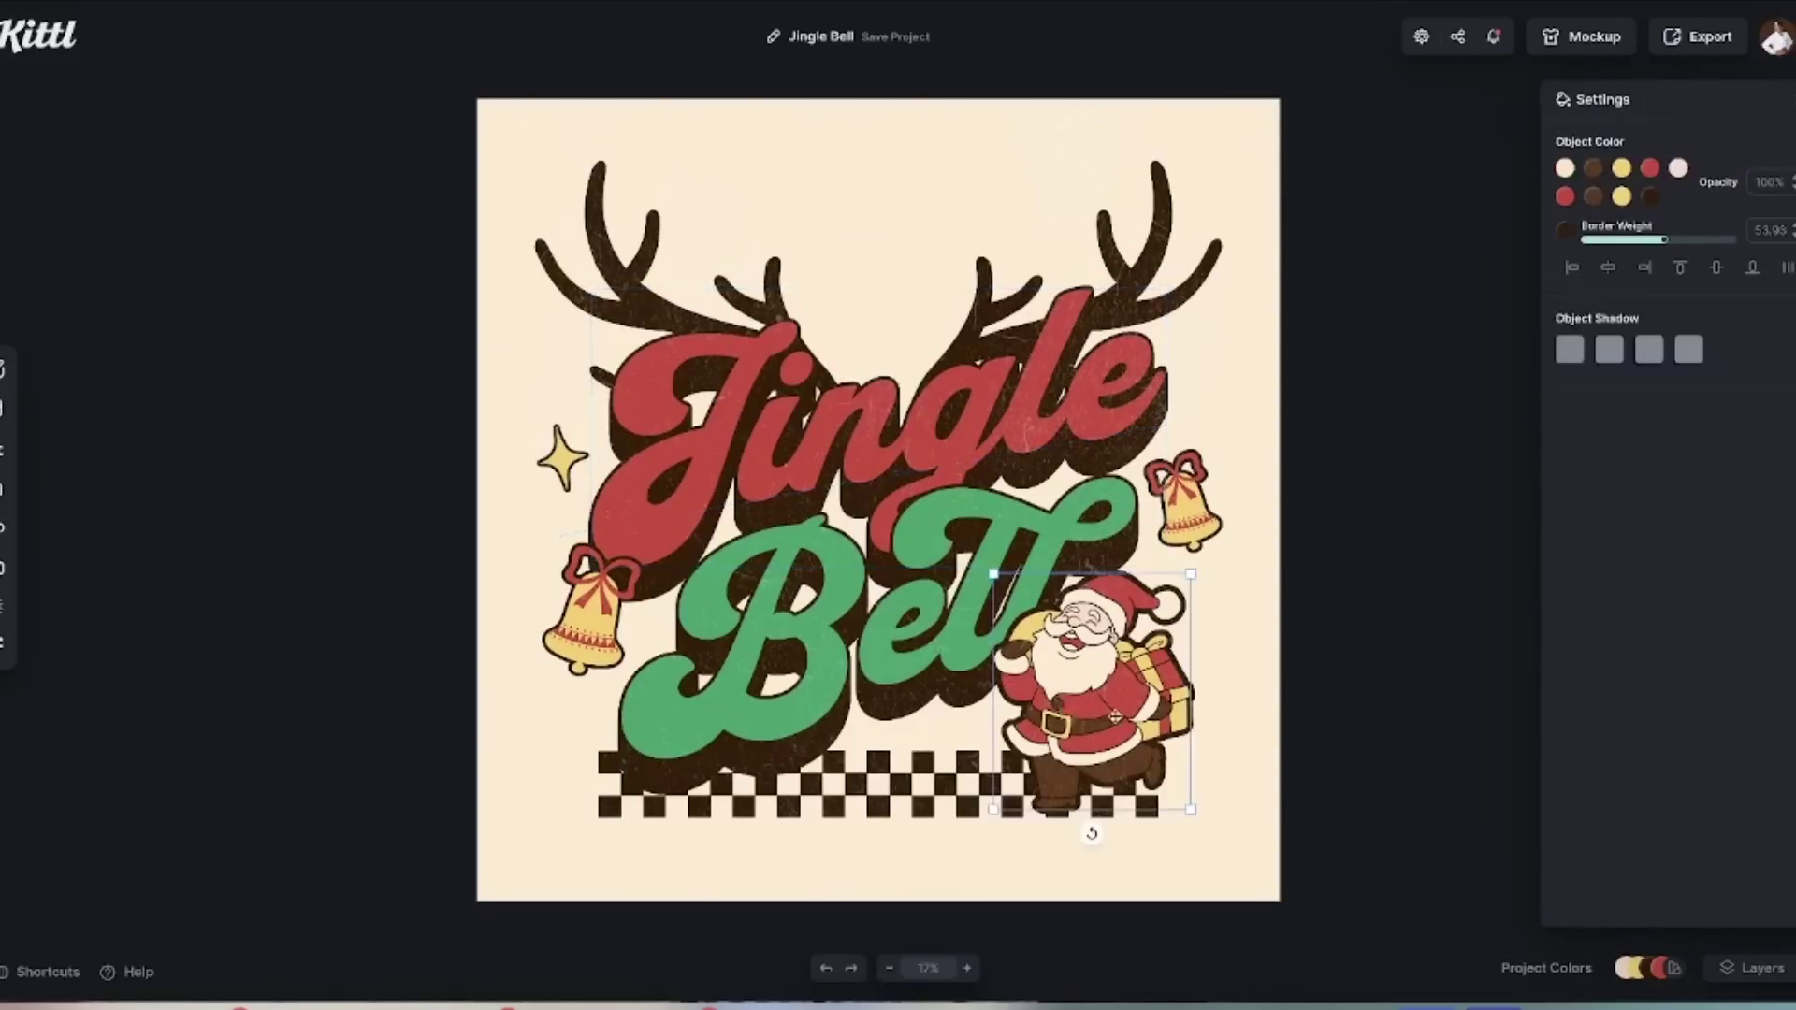
{"action": "left_click", "coordinate": [1185, 486]}
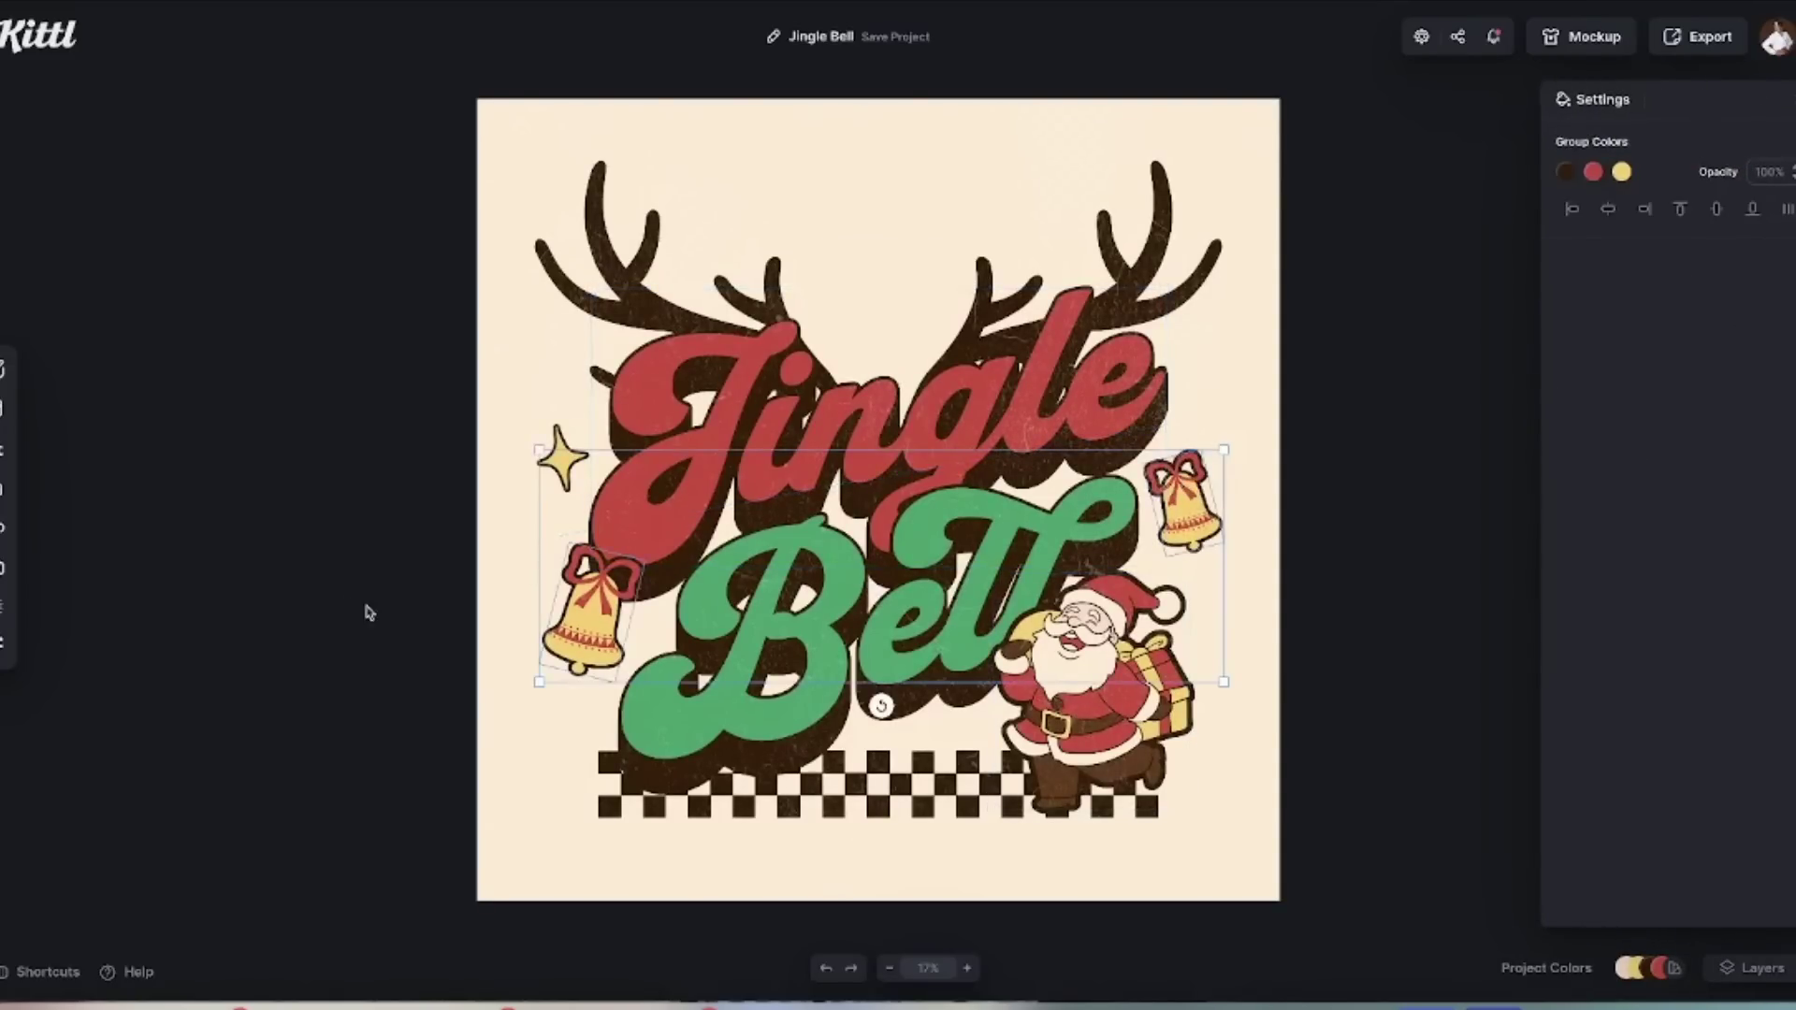
{"action": "left_click", "coordinate": [861, 412]}
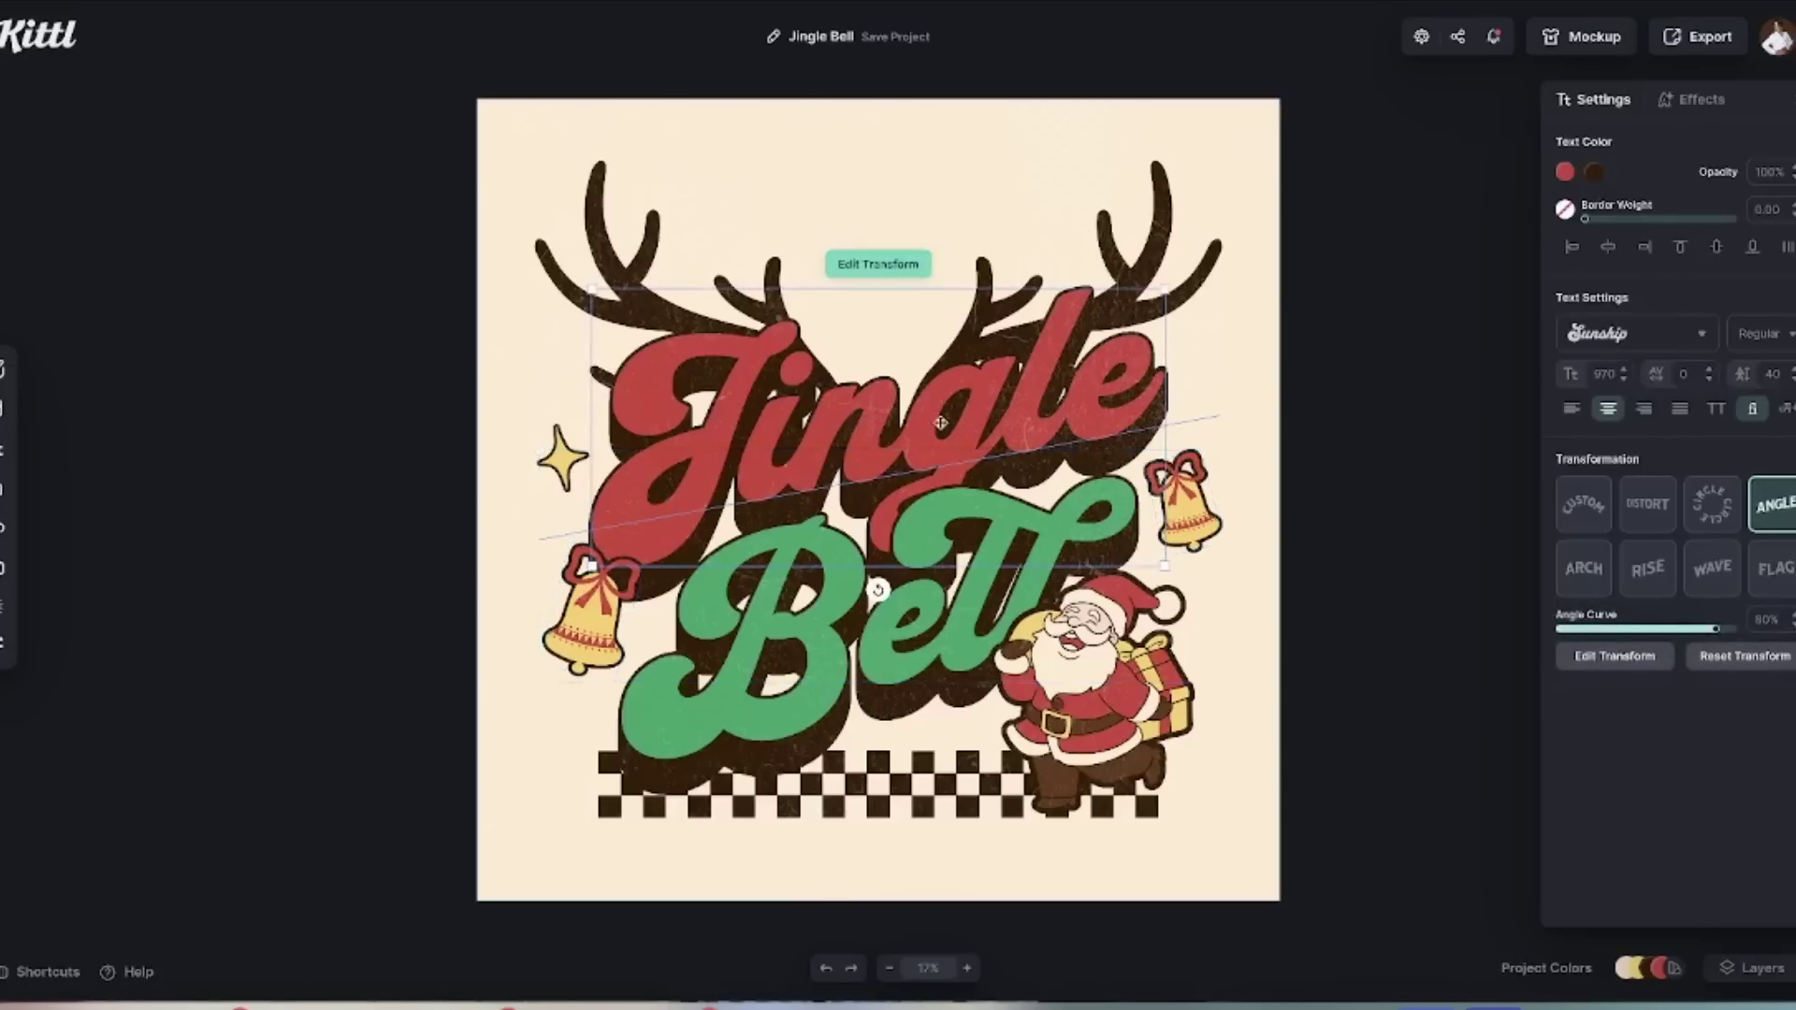
Replace the word 'Jingle' with 'Merry'.
{"action": "double_click", "coordinate": [1003, 384]}
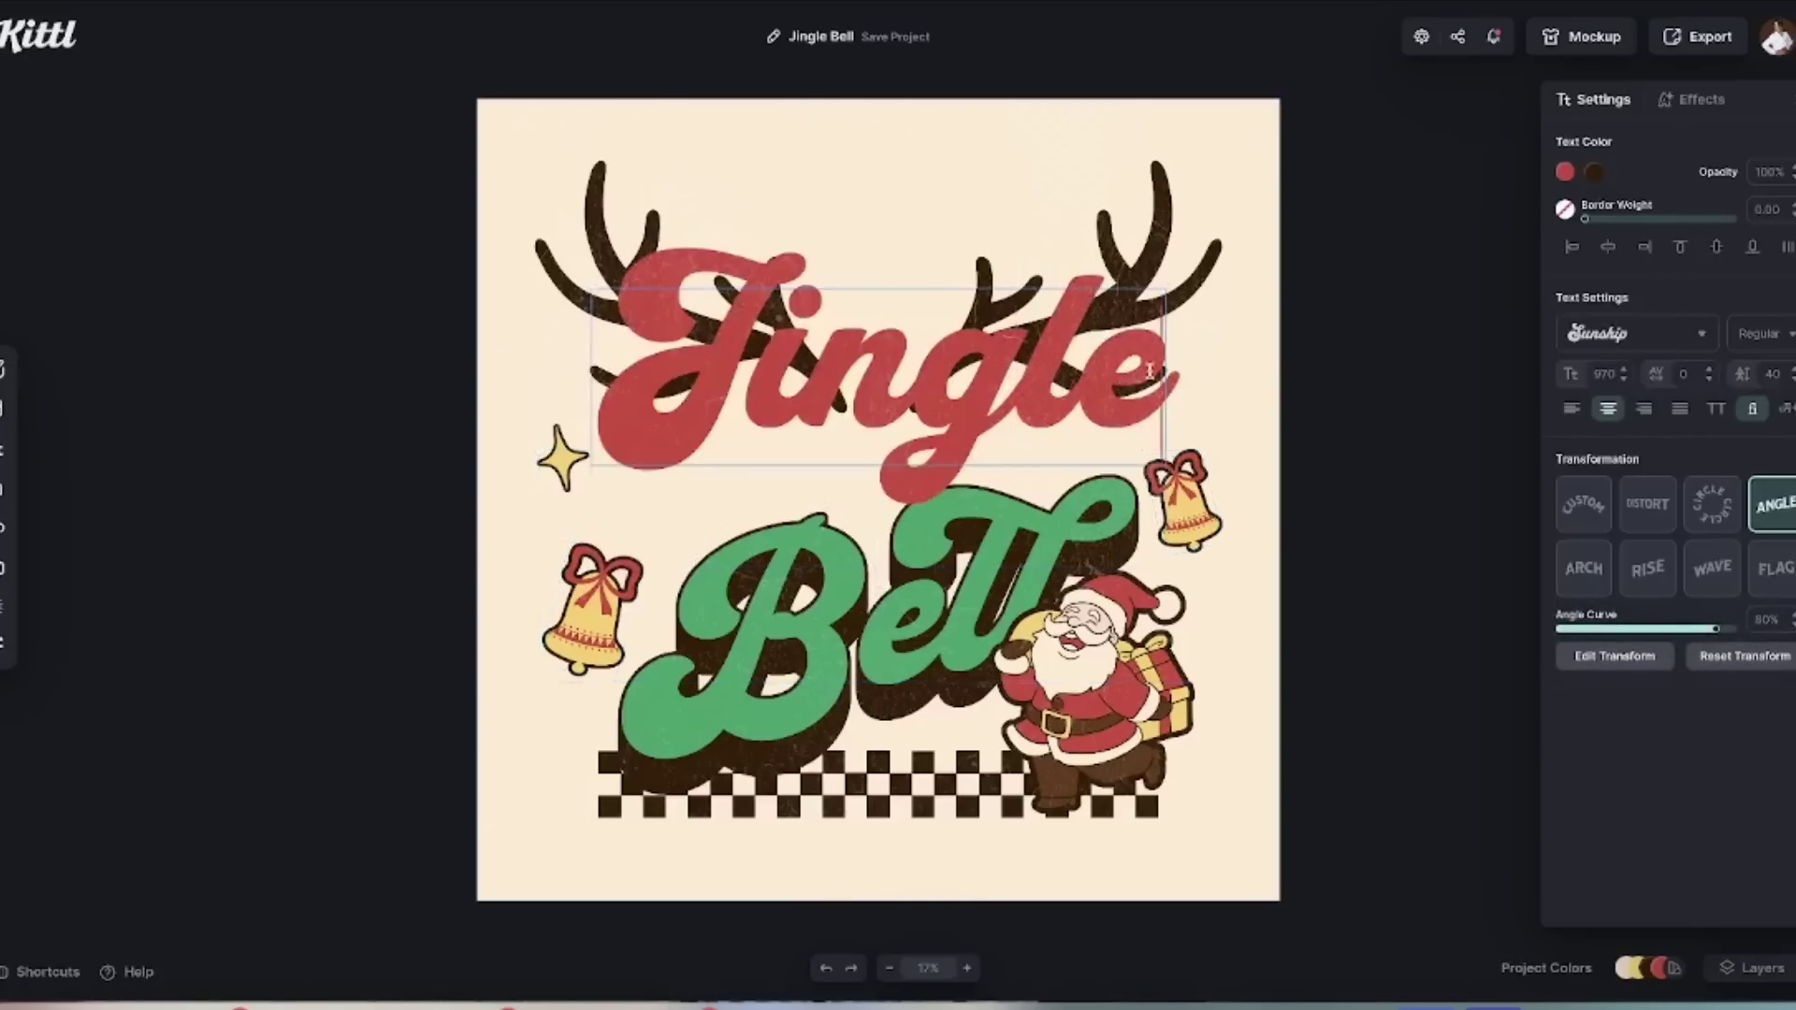
{"action": "key", "text": "BackSpace"}
{"action": "key", "text": "BackSpace"}
{"action": "key", "text": "BackSpace"}
{"action": "key", "text": "BackSpace"}
{"action": "key", "text": "BackSpace"}
{"action": "key", "text": "BackSpace"}
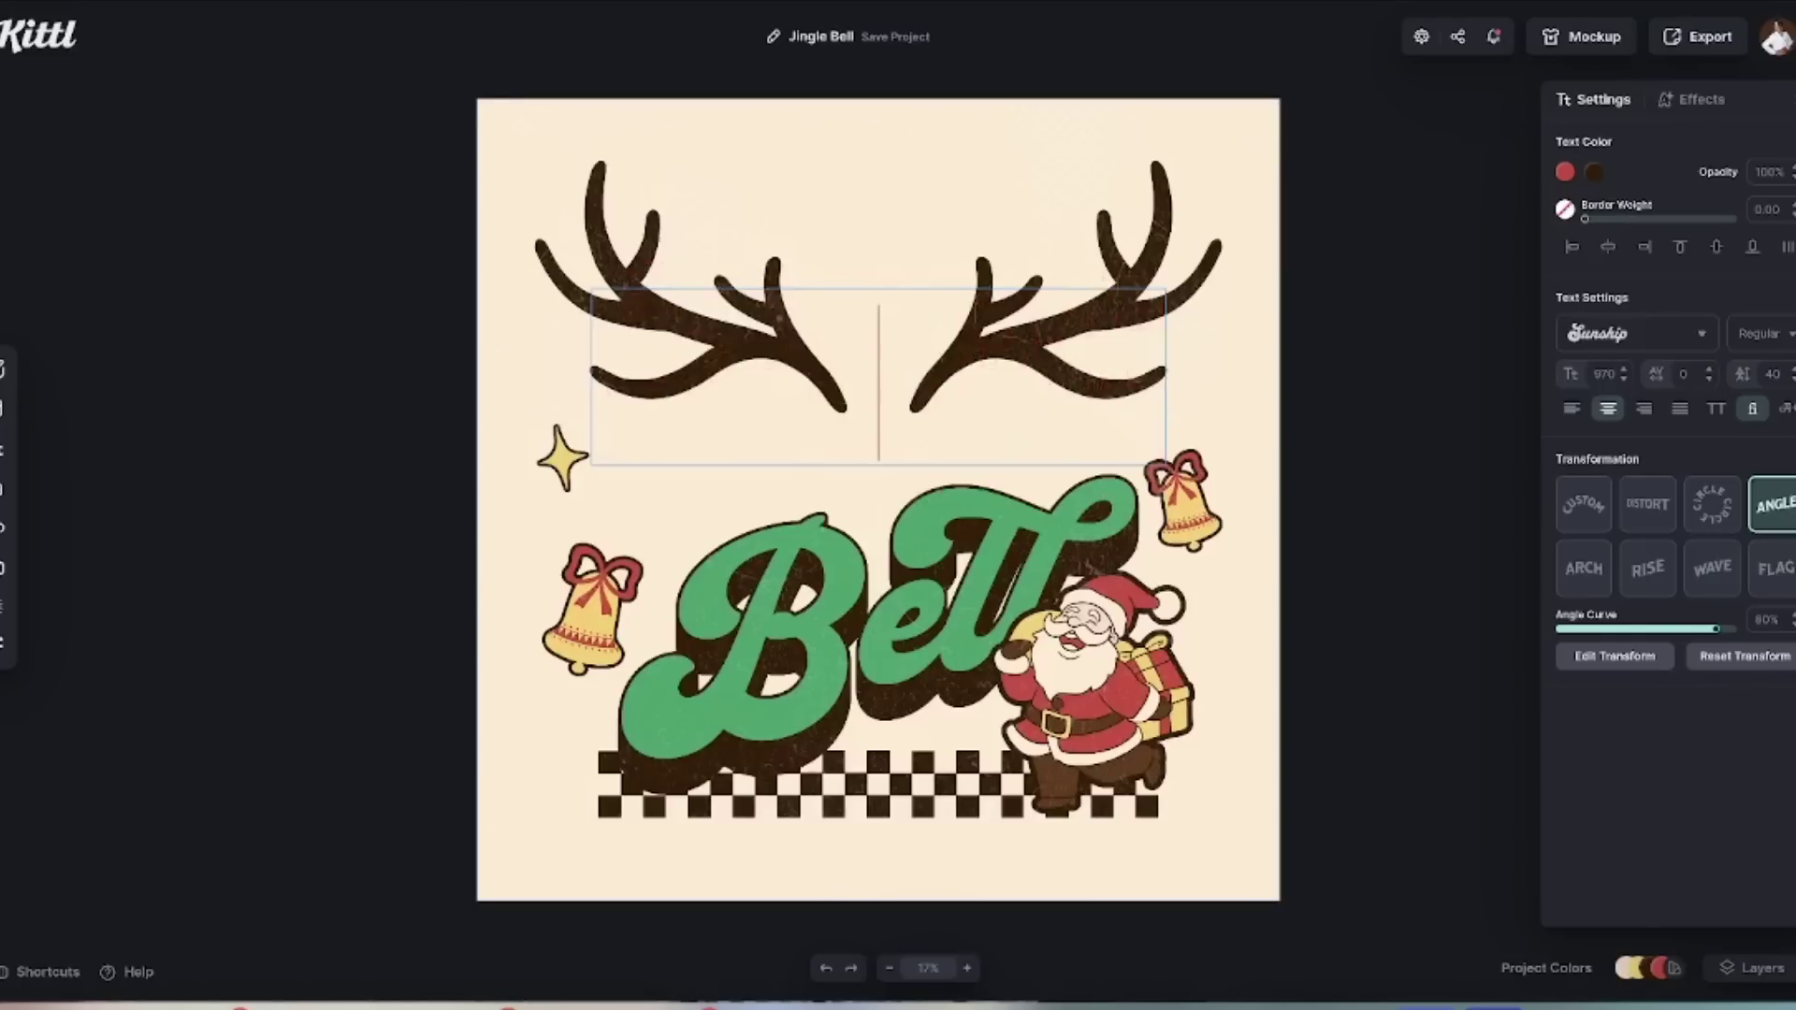
{"action": "type", "text": "Merry"}
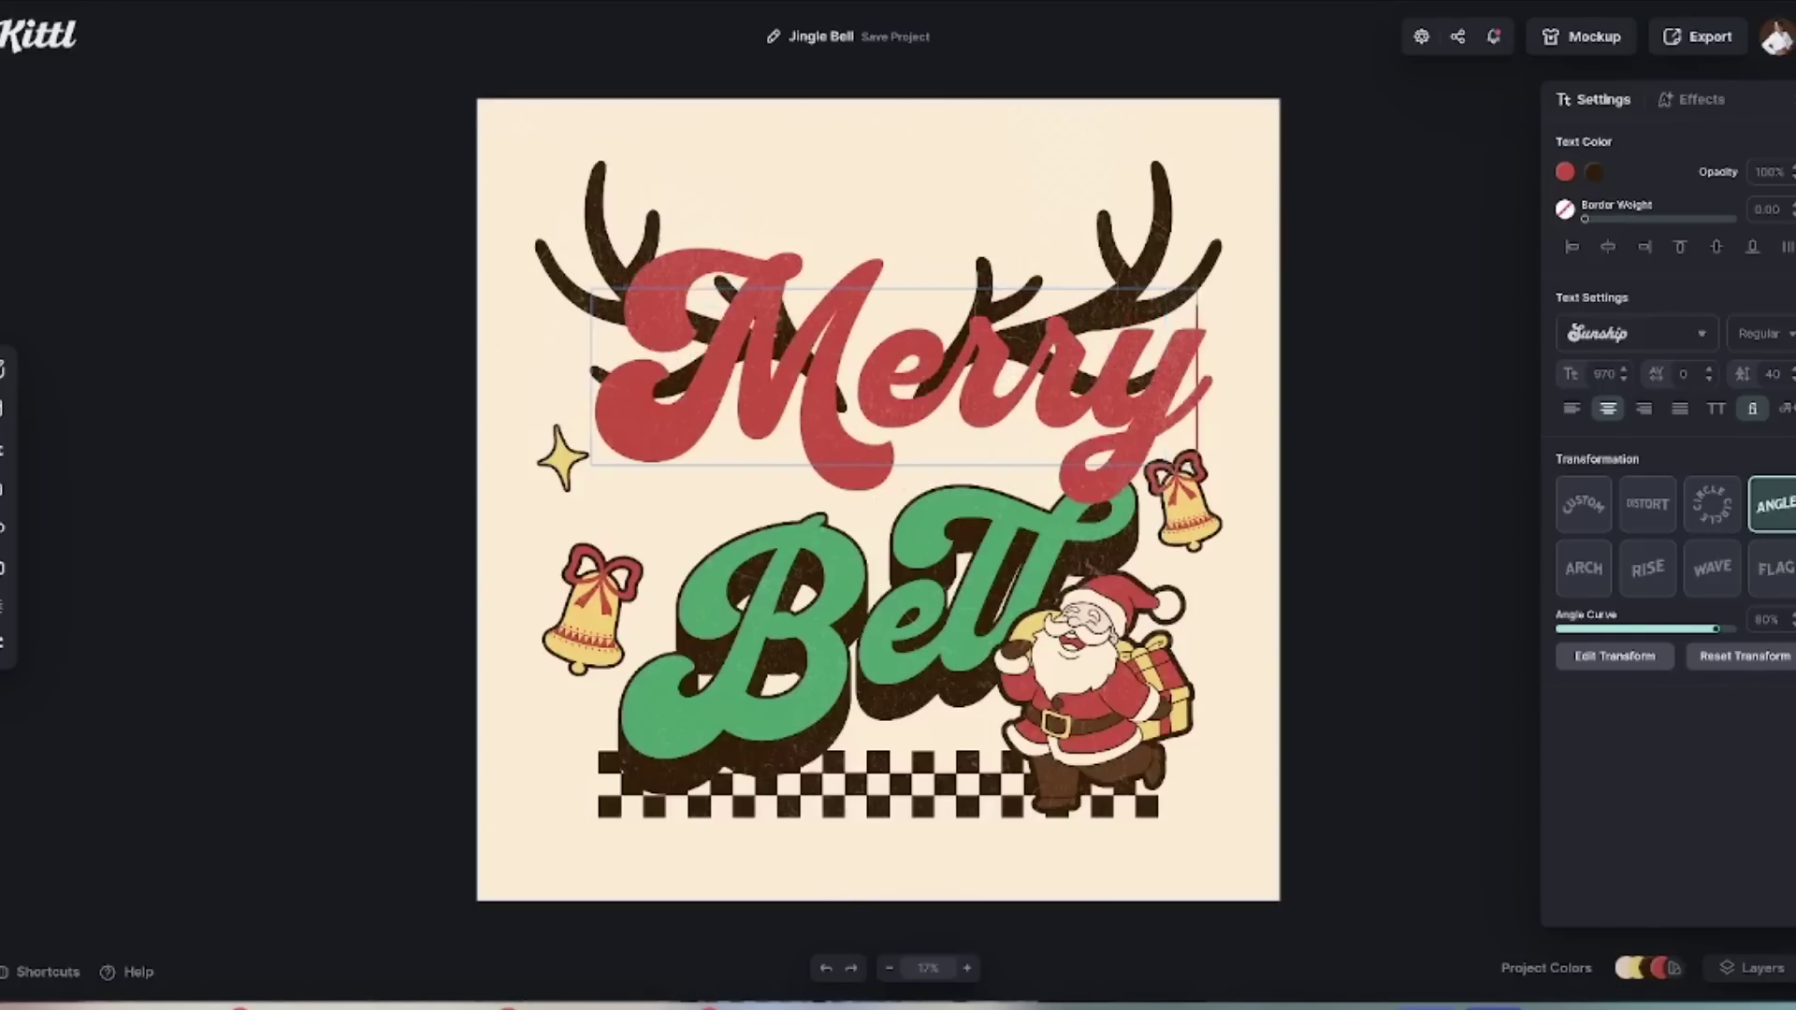
Change 'Bell' to 'Bright' and nudge the antlers slightly right.
{"action": "double_click", "coordinate": [952, 510]}
{"action": "key", "text": "BackSpace"}
{"action": "key", "text": "BackSpace"}
{"action": "key", "text": "BackSpace"}
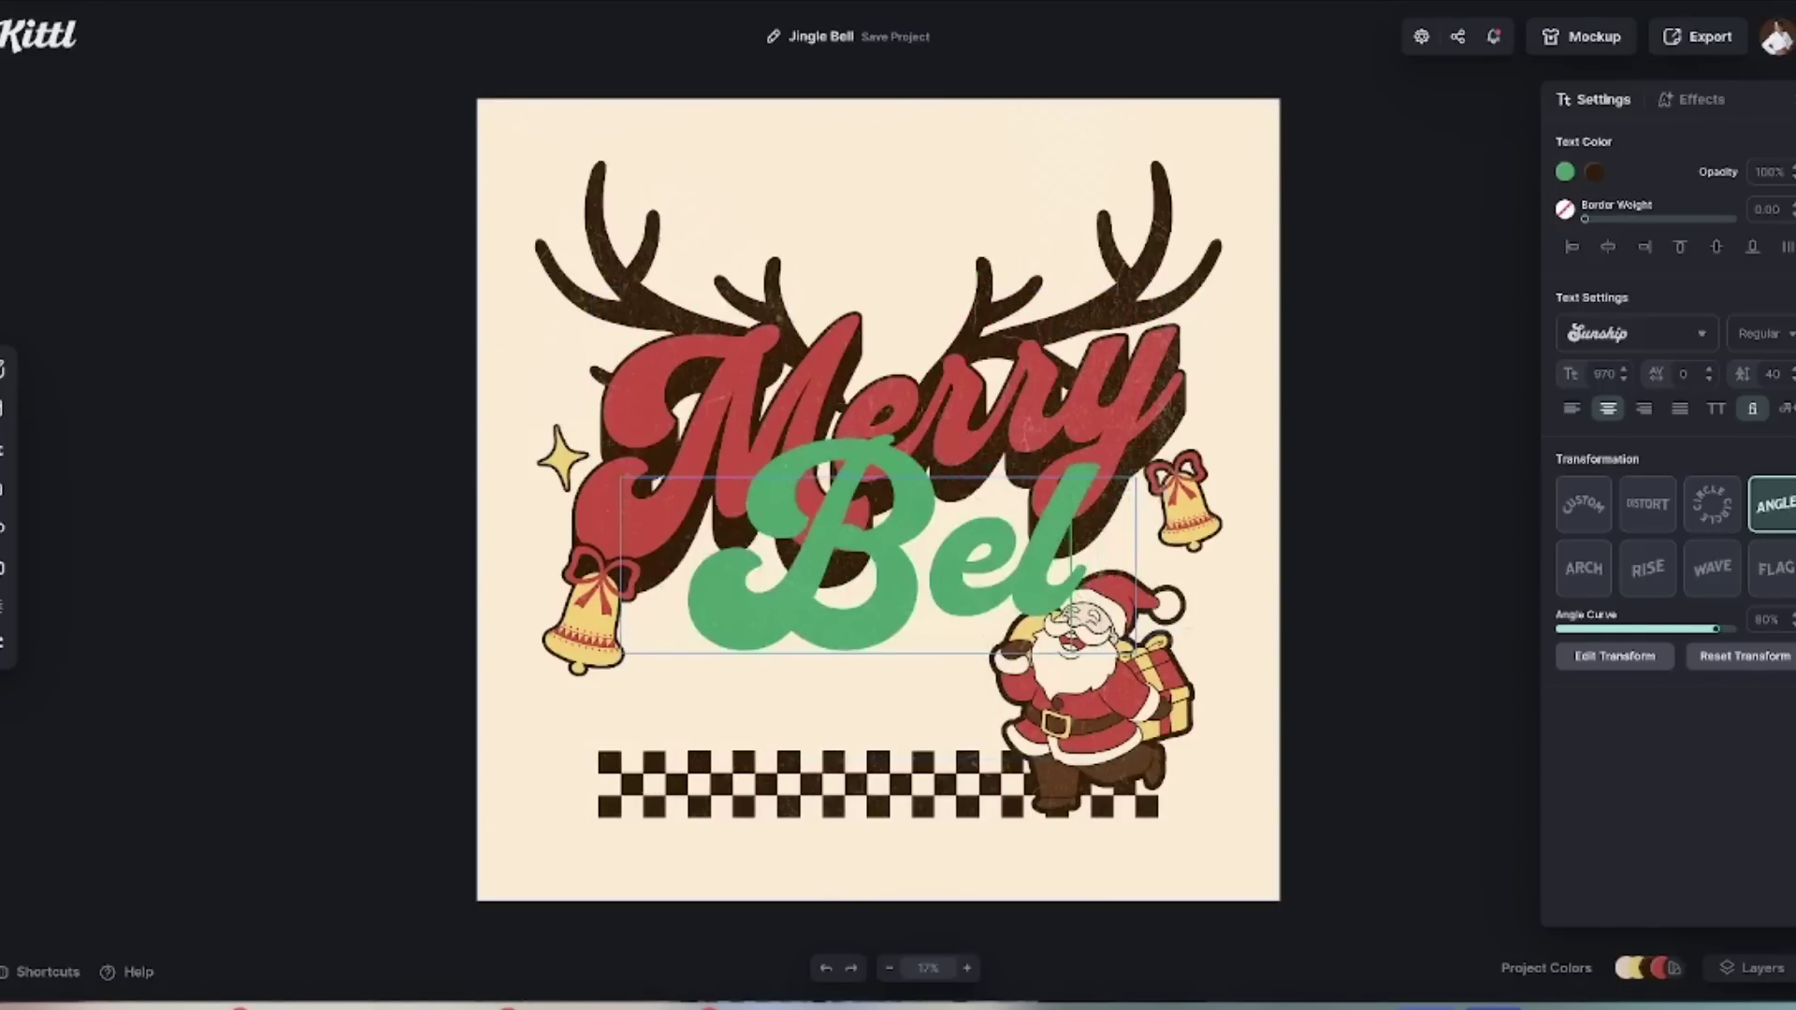
{"action": "type", "text": "right"}
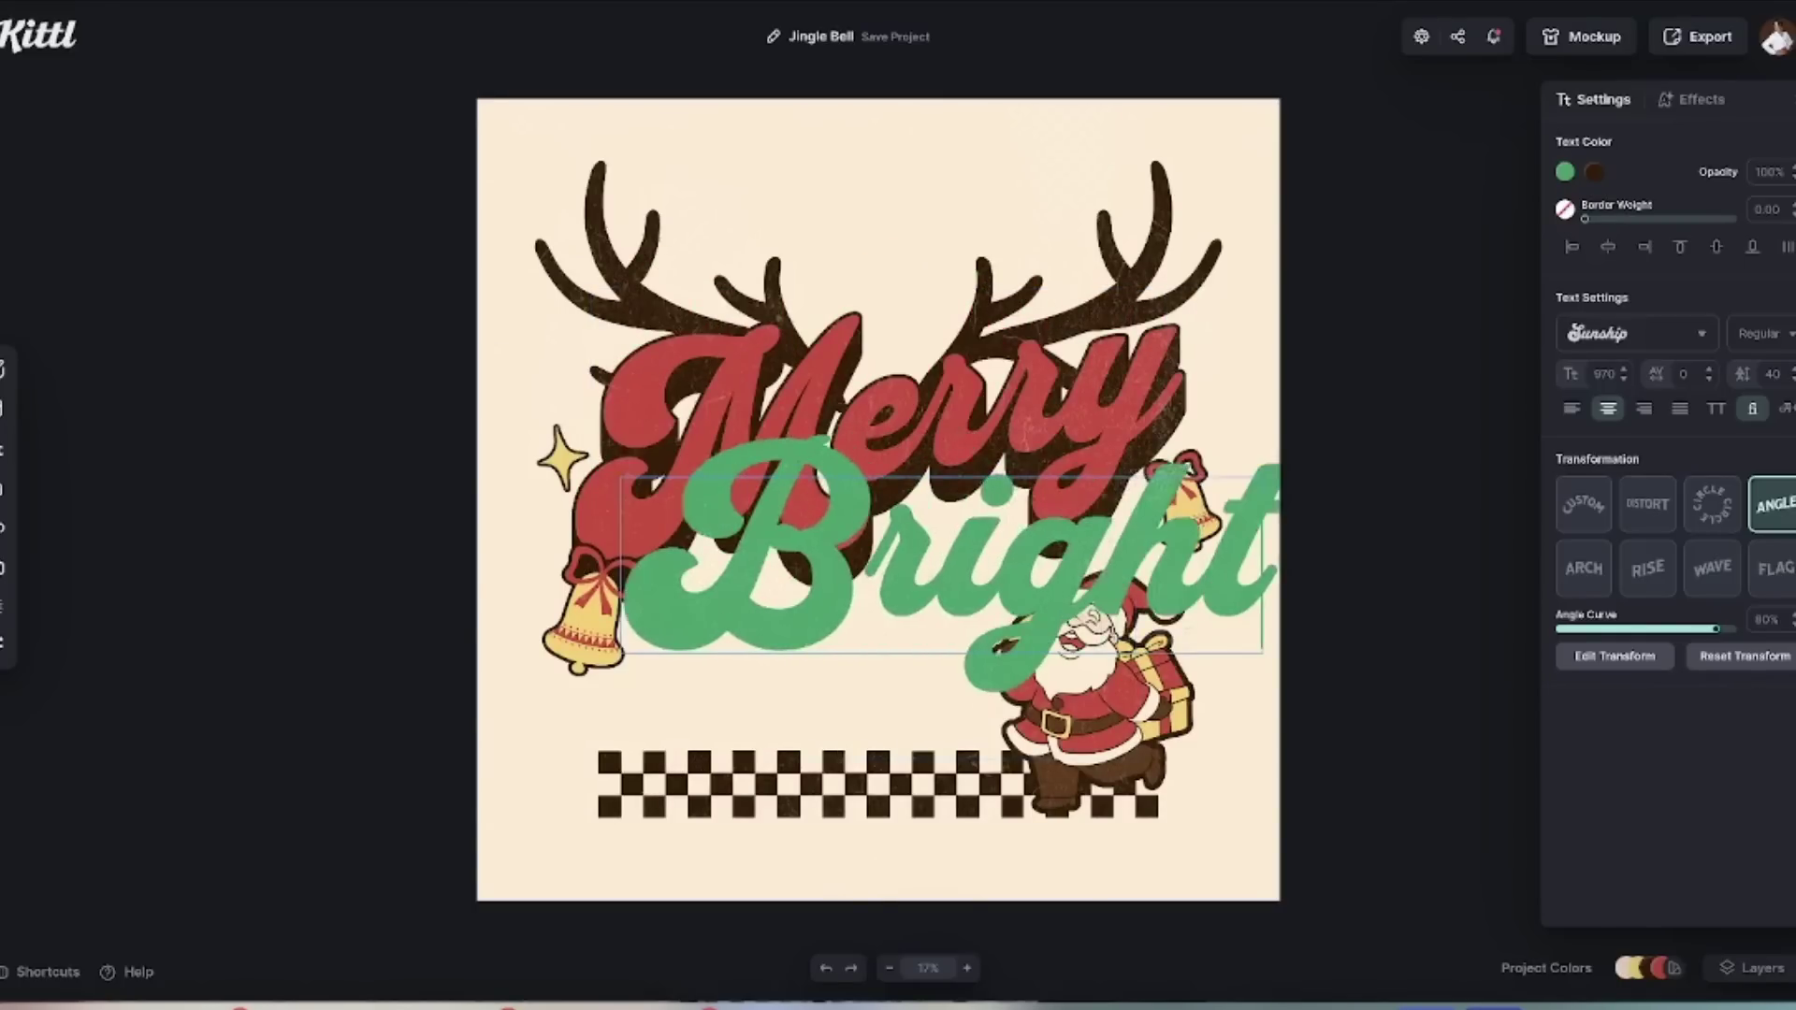
{"action": "key", "text": "Escape"}
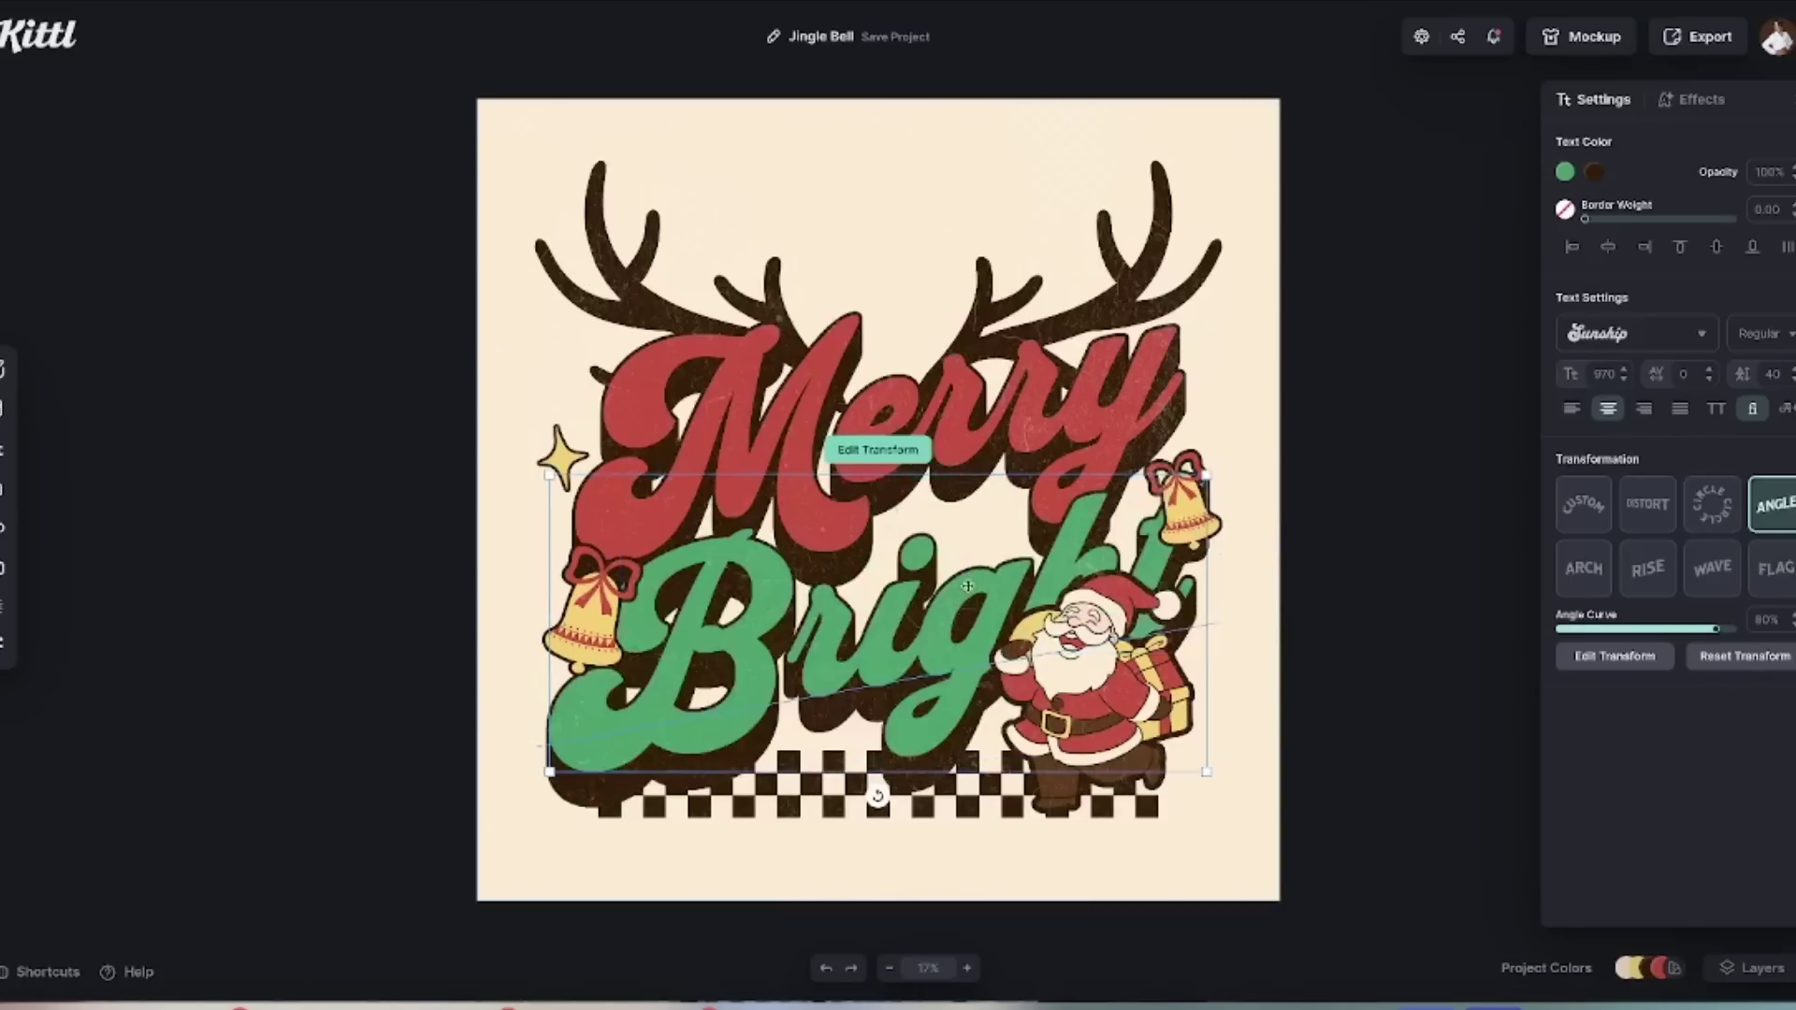
{"action": "left_click", "coordinate": [910, 180]}
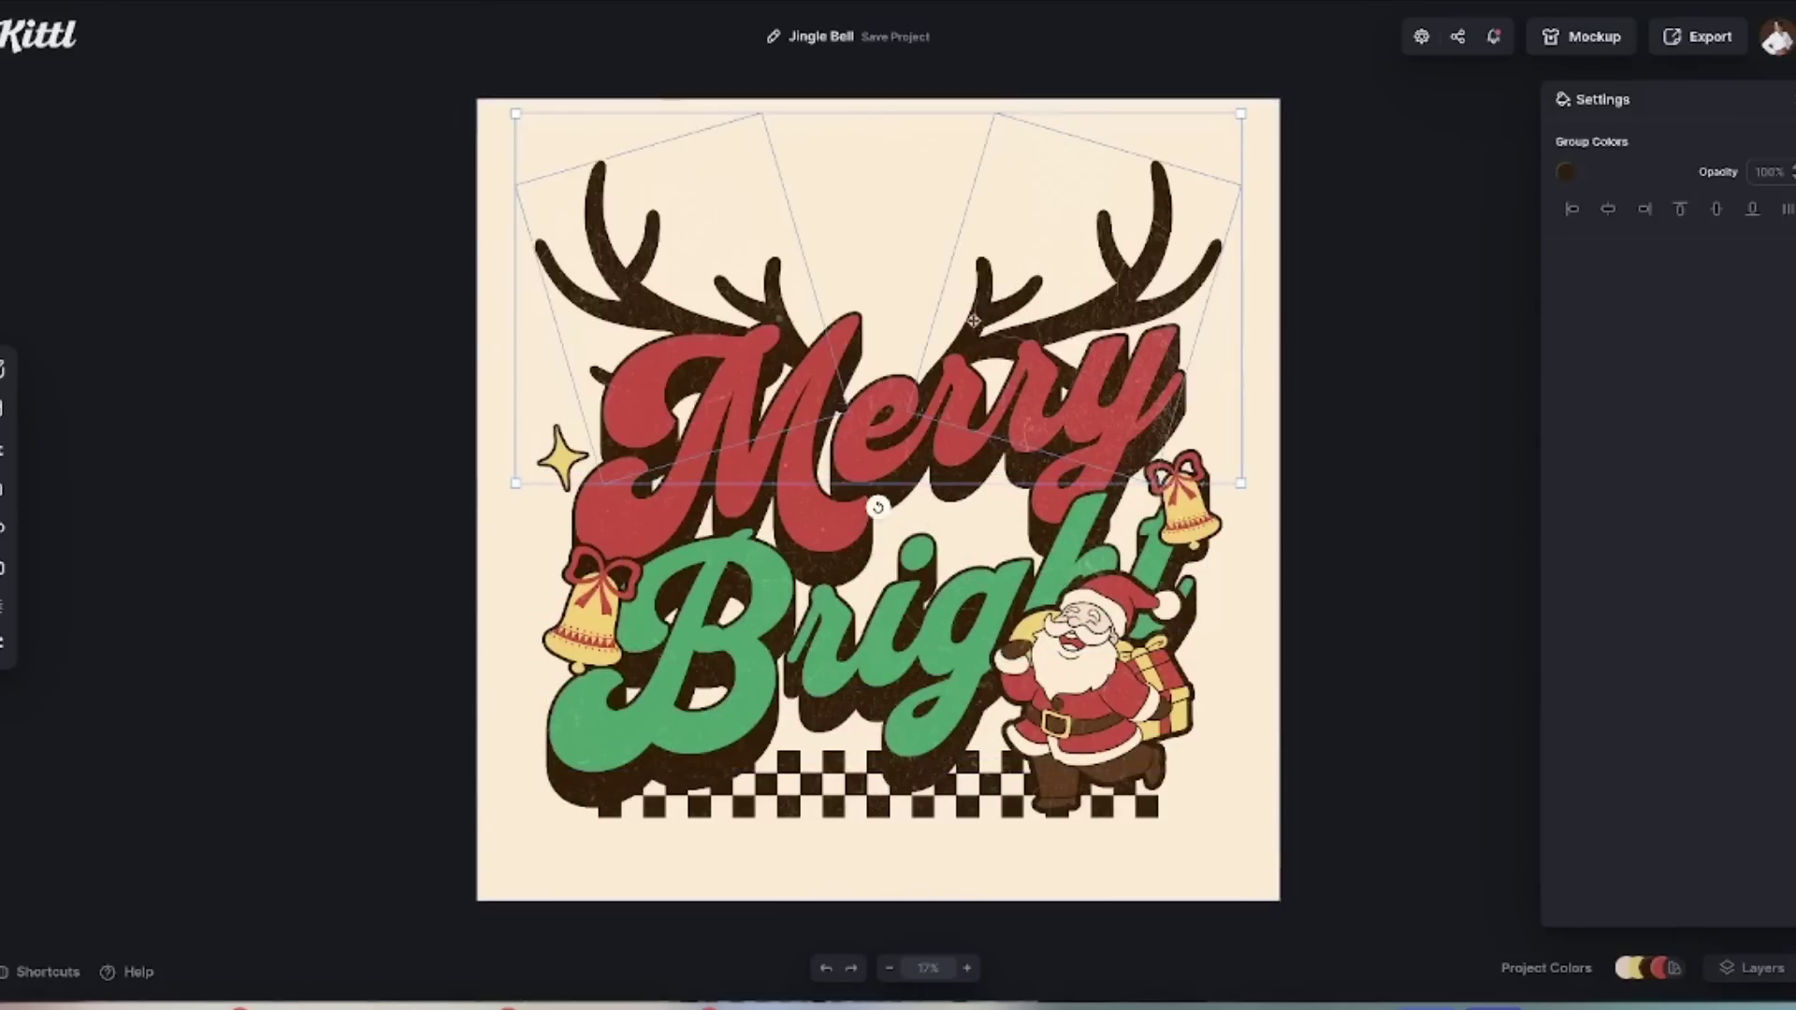
{"action": "left_click_drag", "start_coordinate": [971, 313], "coordinate": [977, 314]}
Search Elements for 'christmas' and add the peppermint candy to the design.
{"action": "mouse_move", "coordinate": [19, 524]}
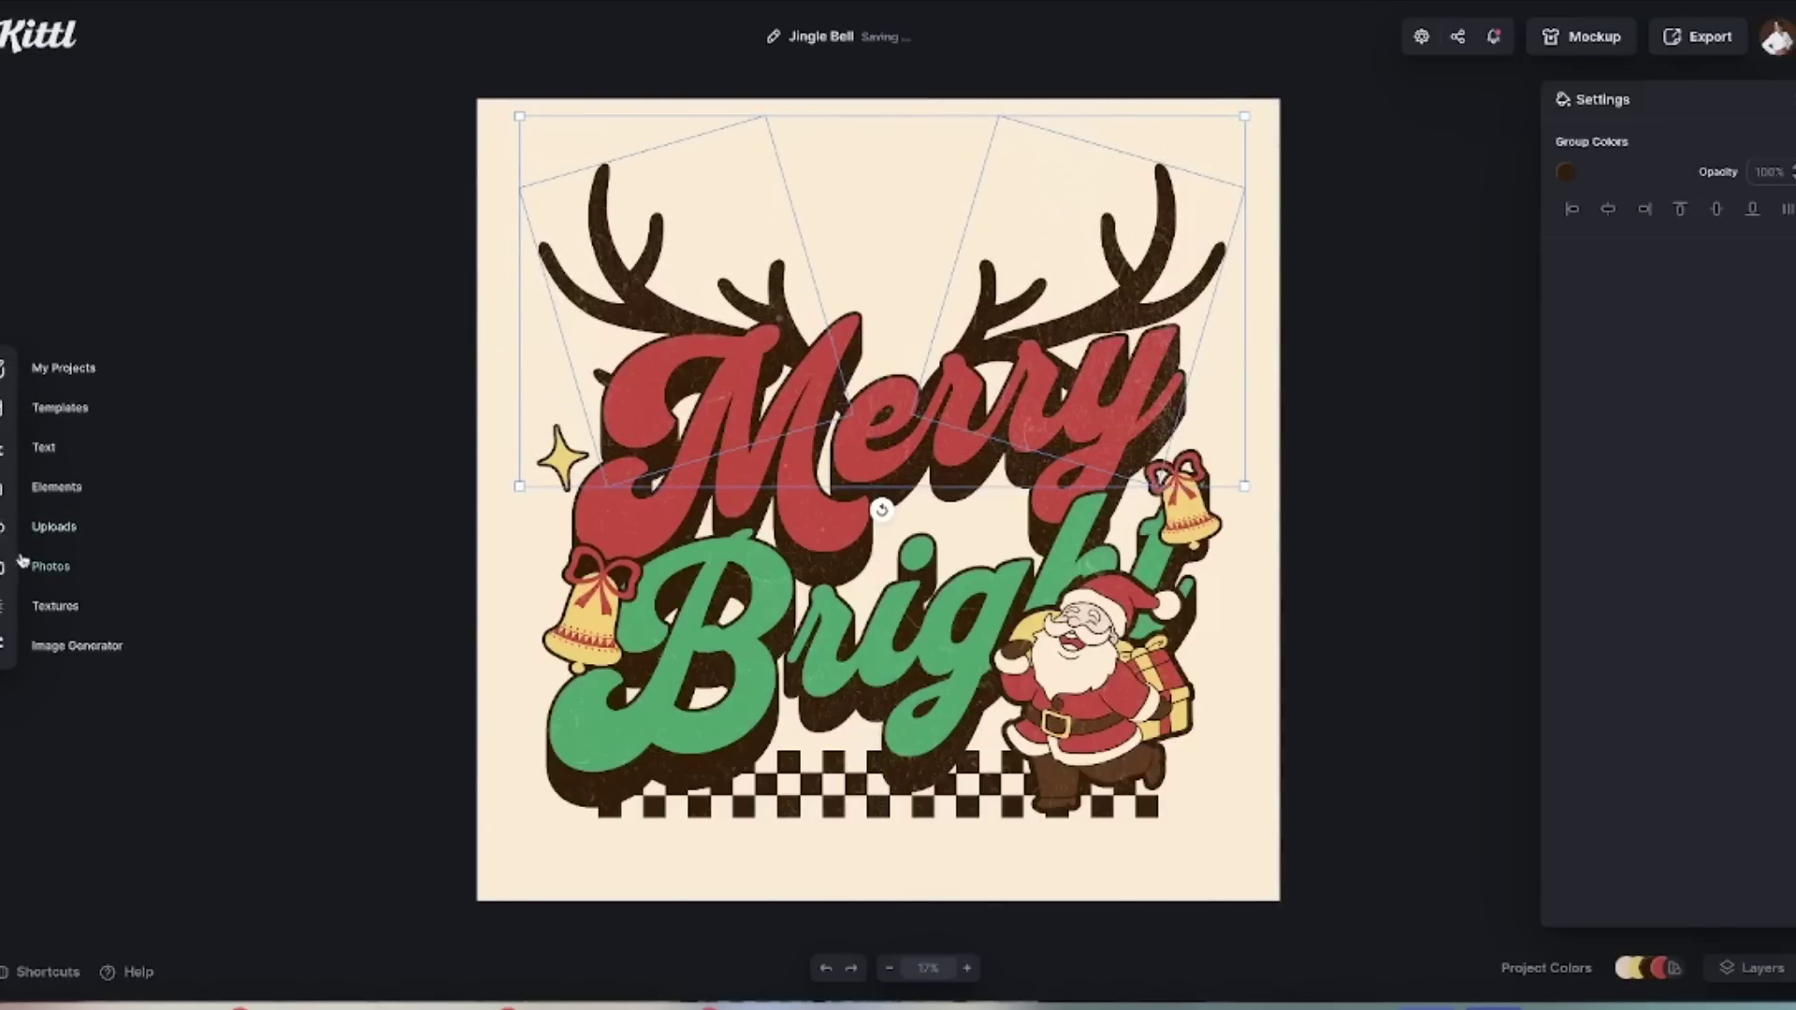
{"action": "left_click", "coordinate": [71, 495]}
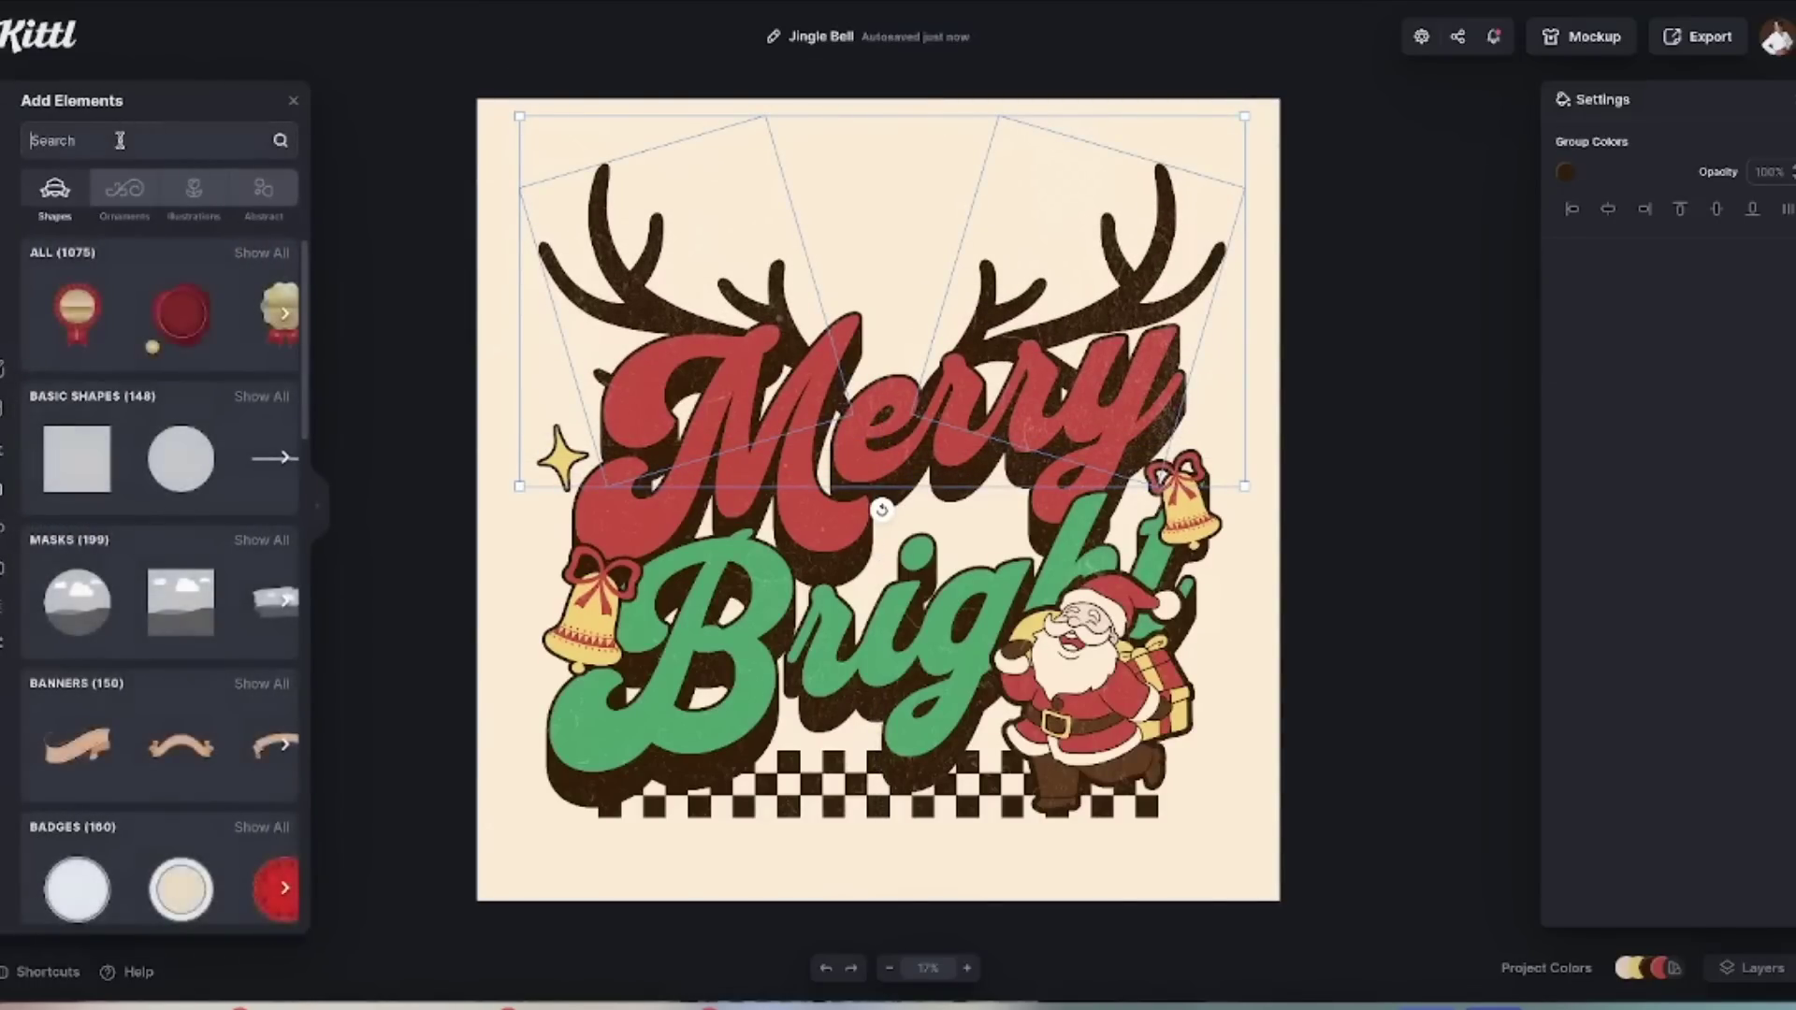
{"action": "type", "text": "christmas"}
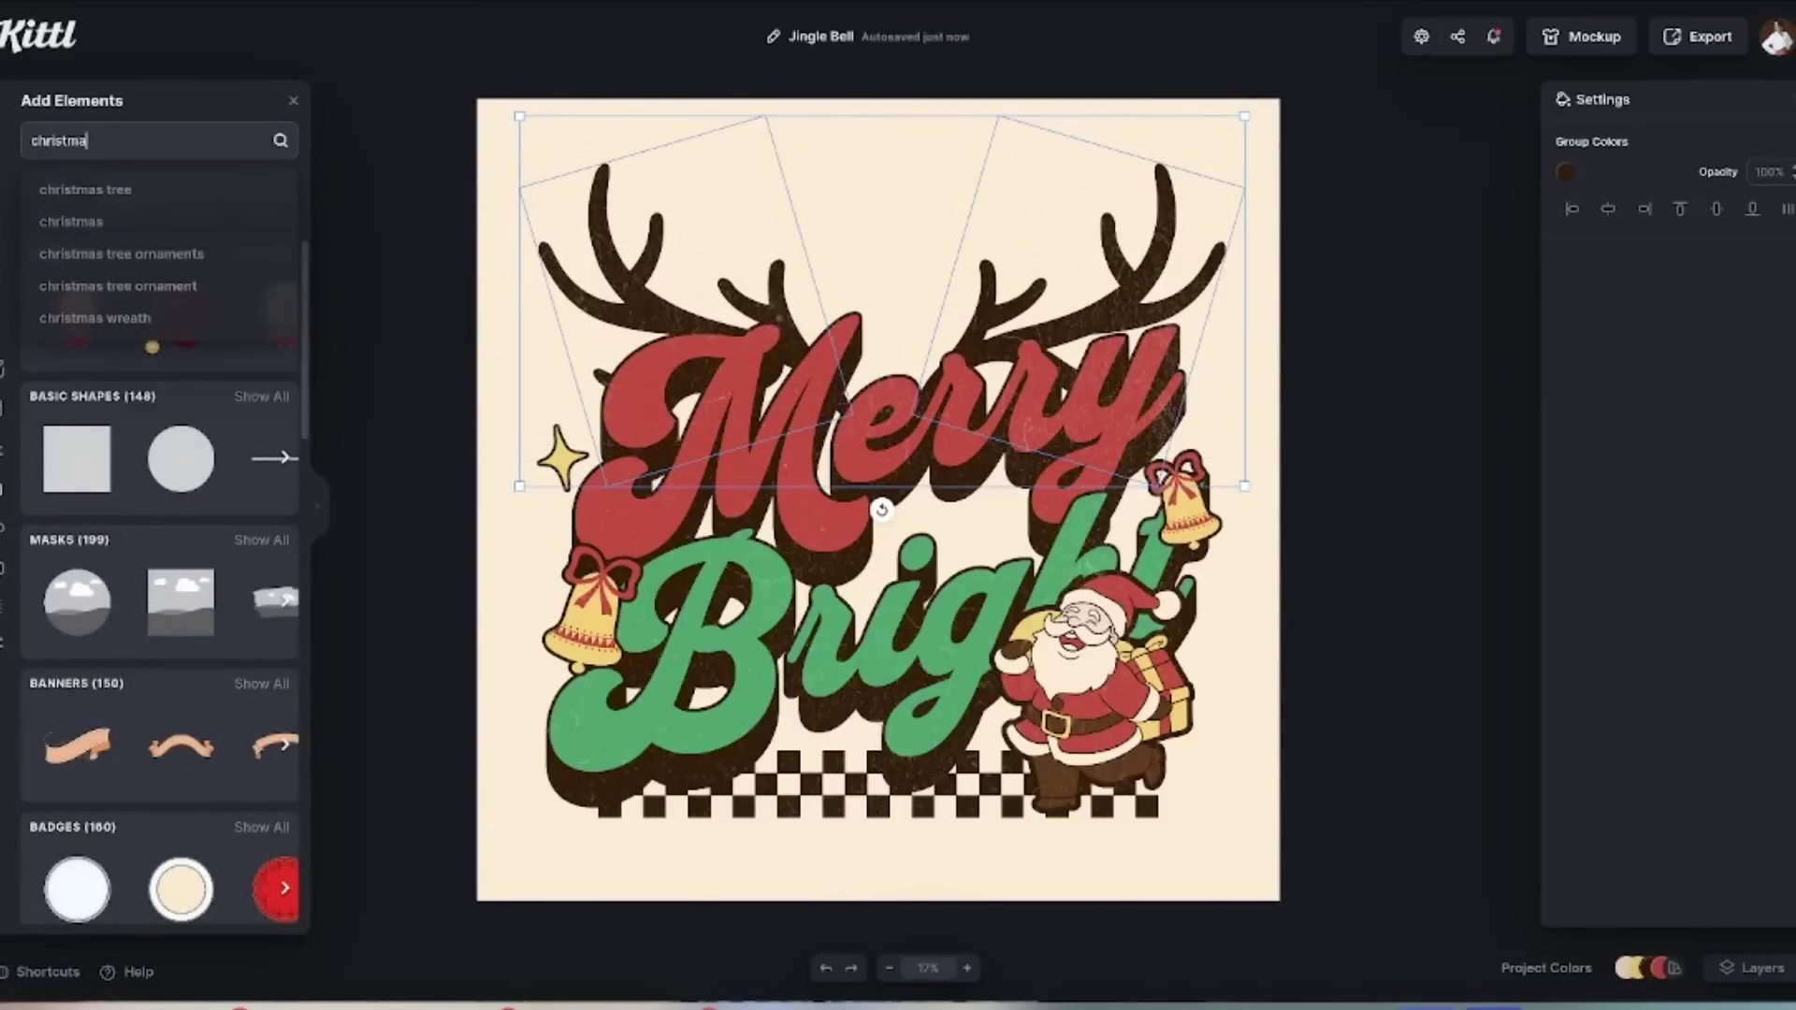
{"action": "key", "text": "Return"}
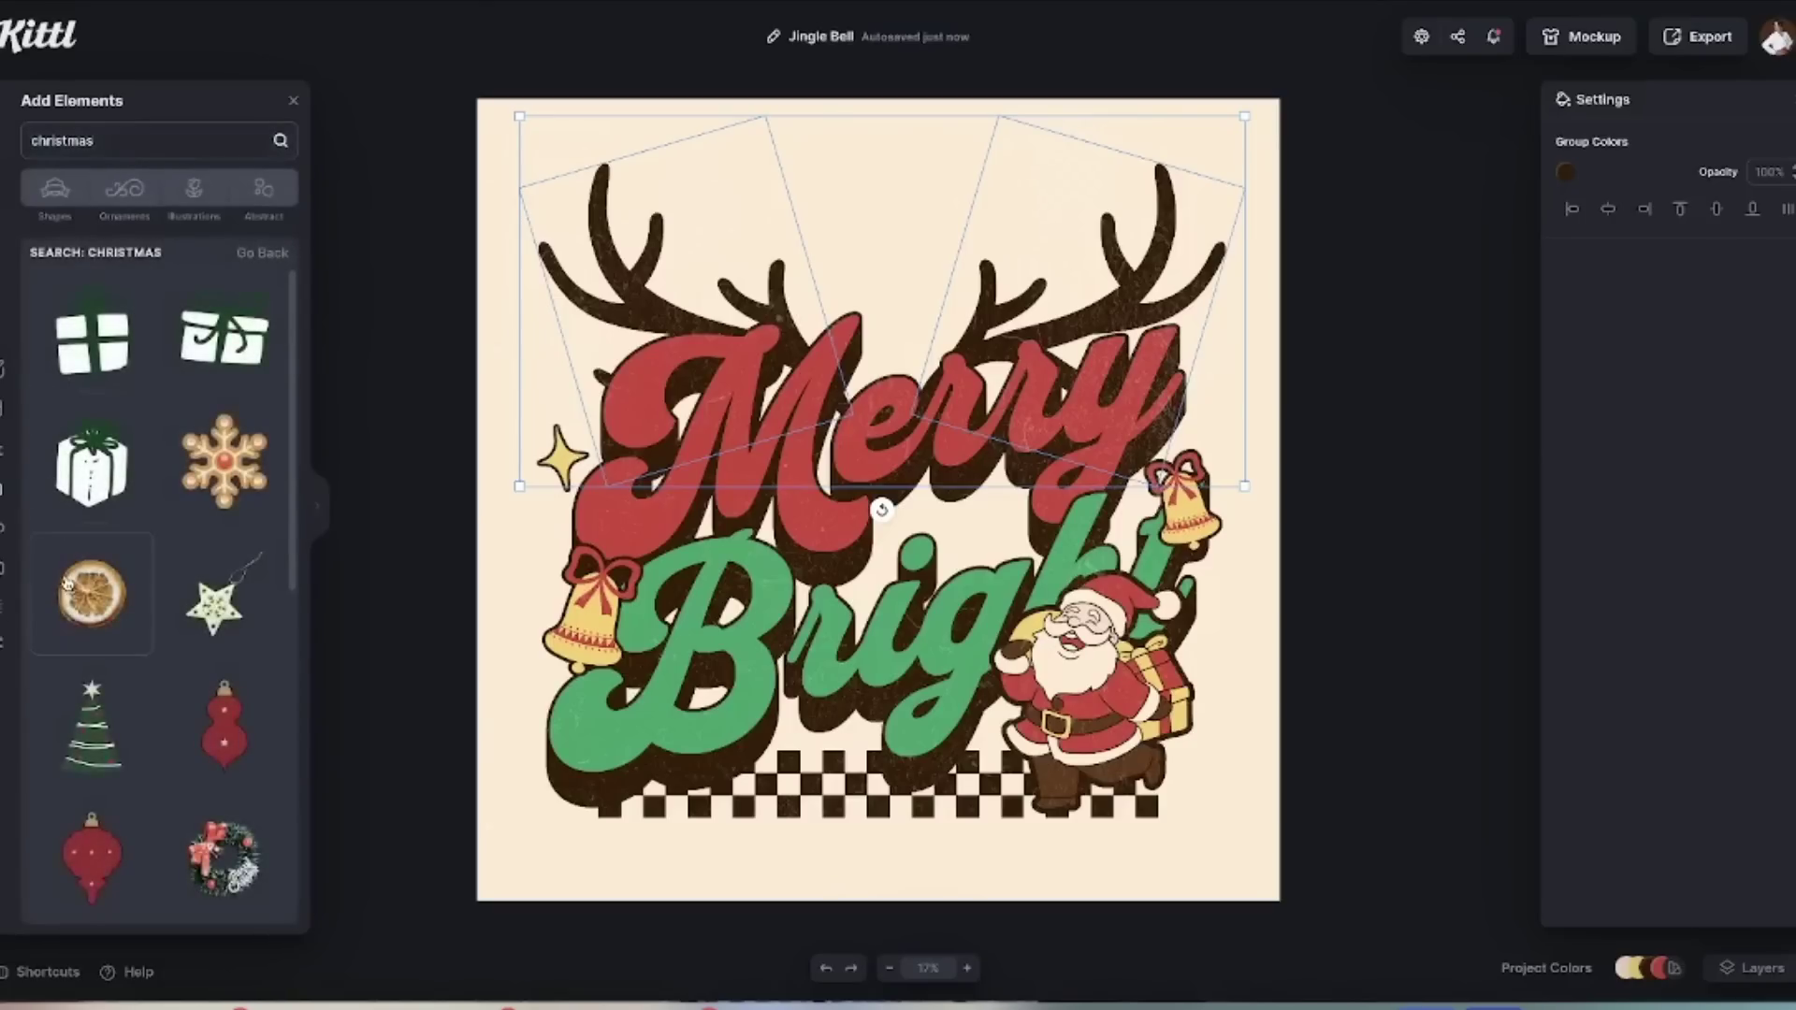
{"action": "scroll", "coordinate": [68, 586], "scroll_direction": "down", "scroll_amount": 6}
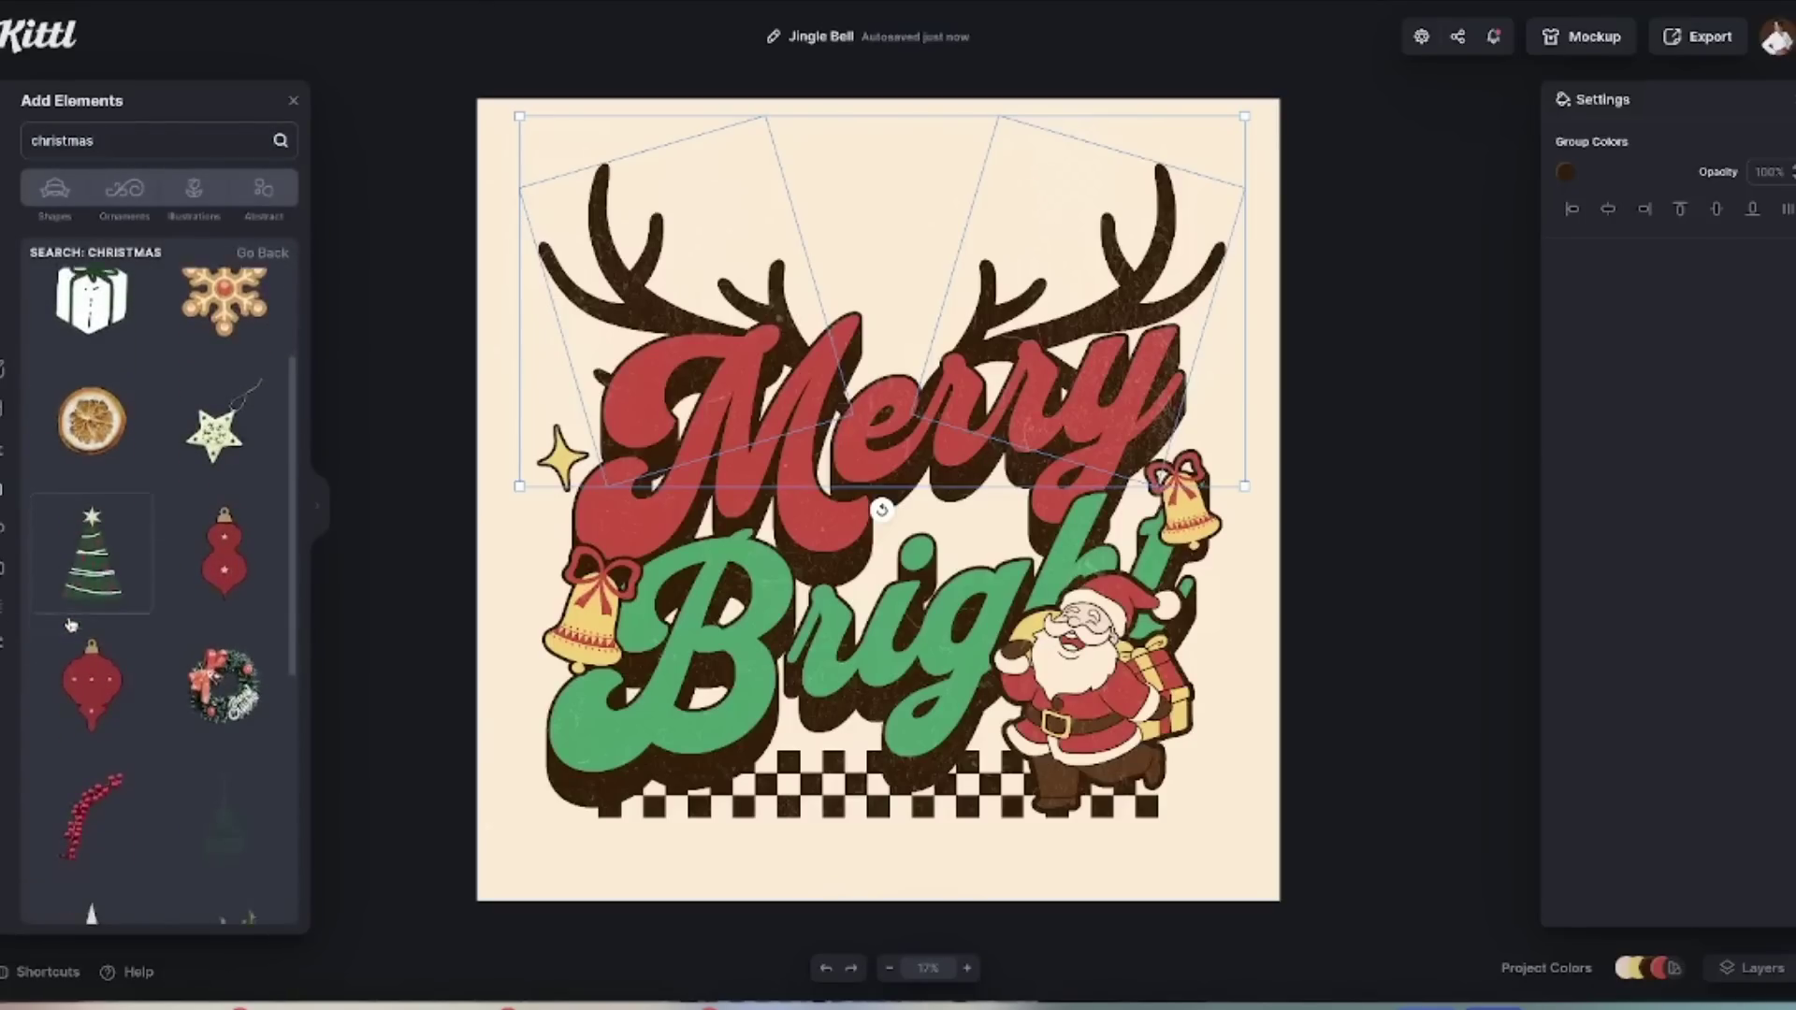
{"action": "scroll", "coordinate": [185, 679], "scroll_direction": "down", "scroll_amount": 2}
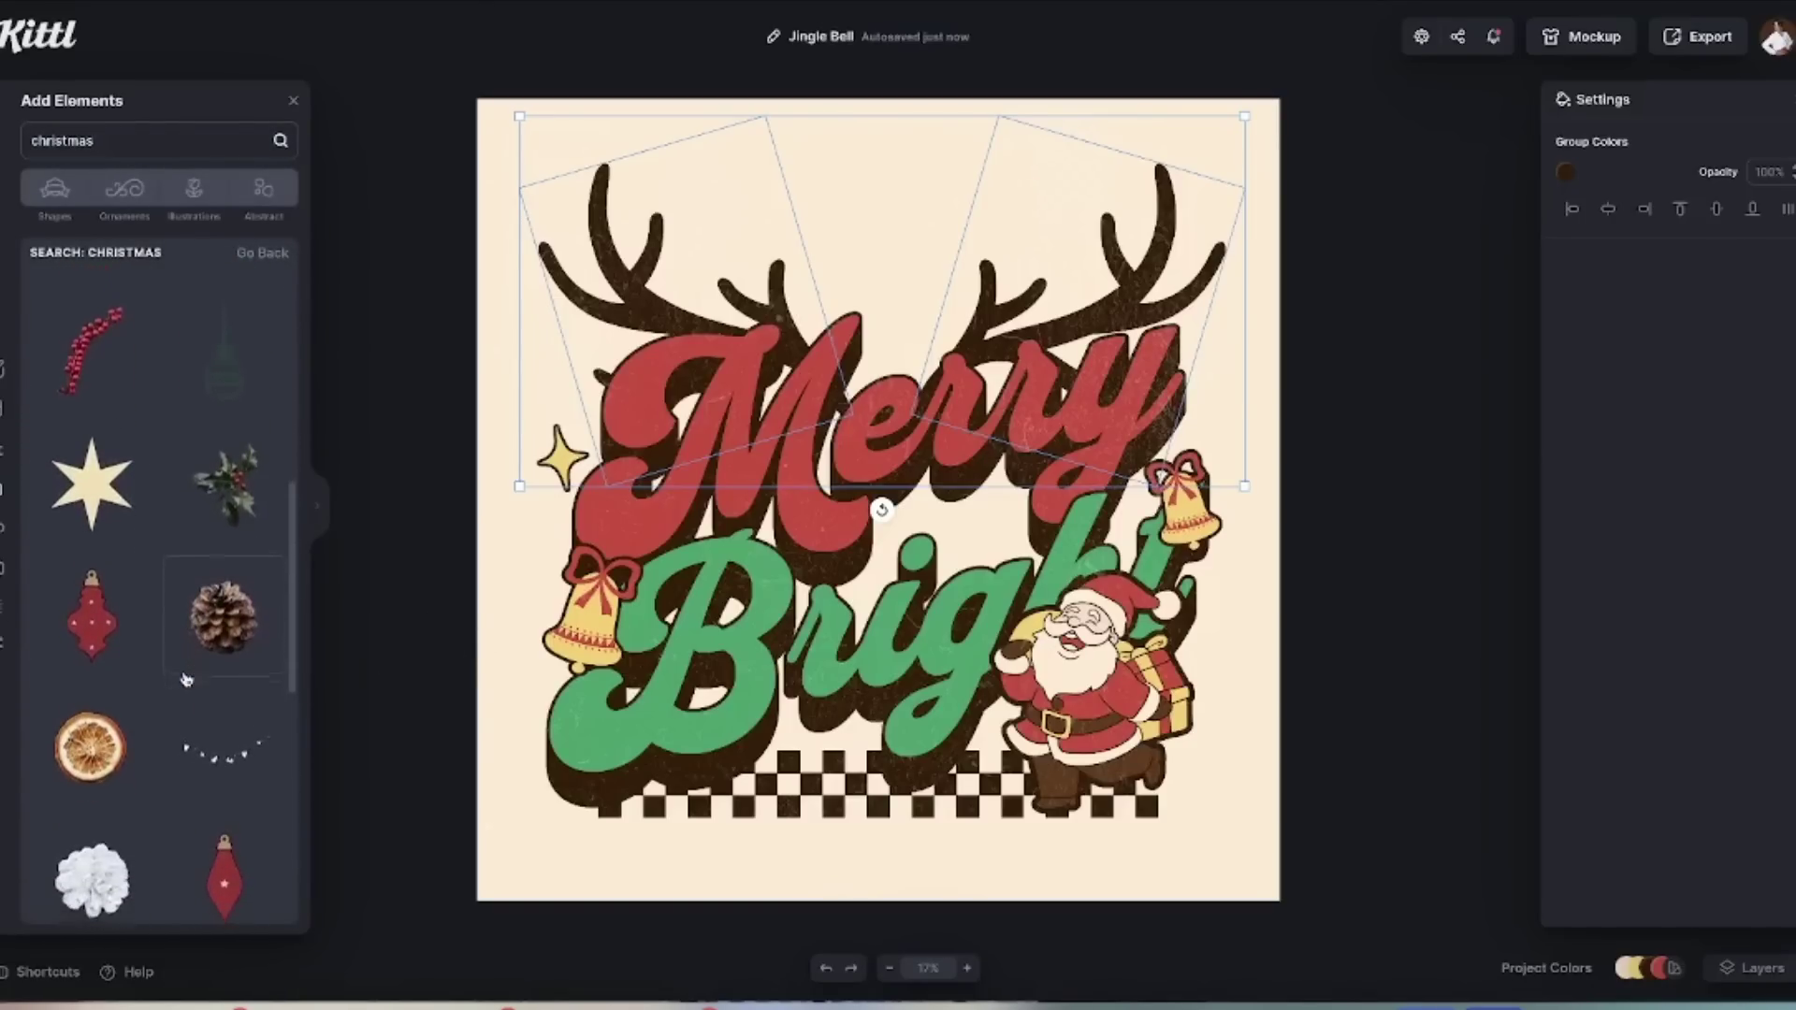
{"action": "scroll", "coordinate": [185, 680], "scroll_direction": "down", "scroll_amount": 5}
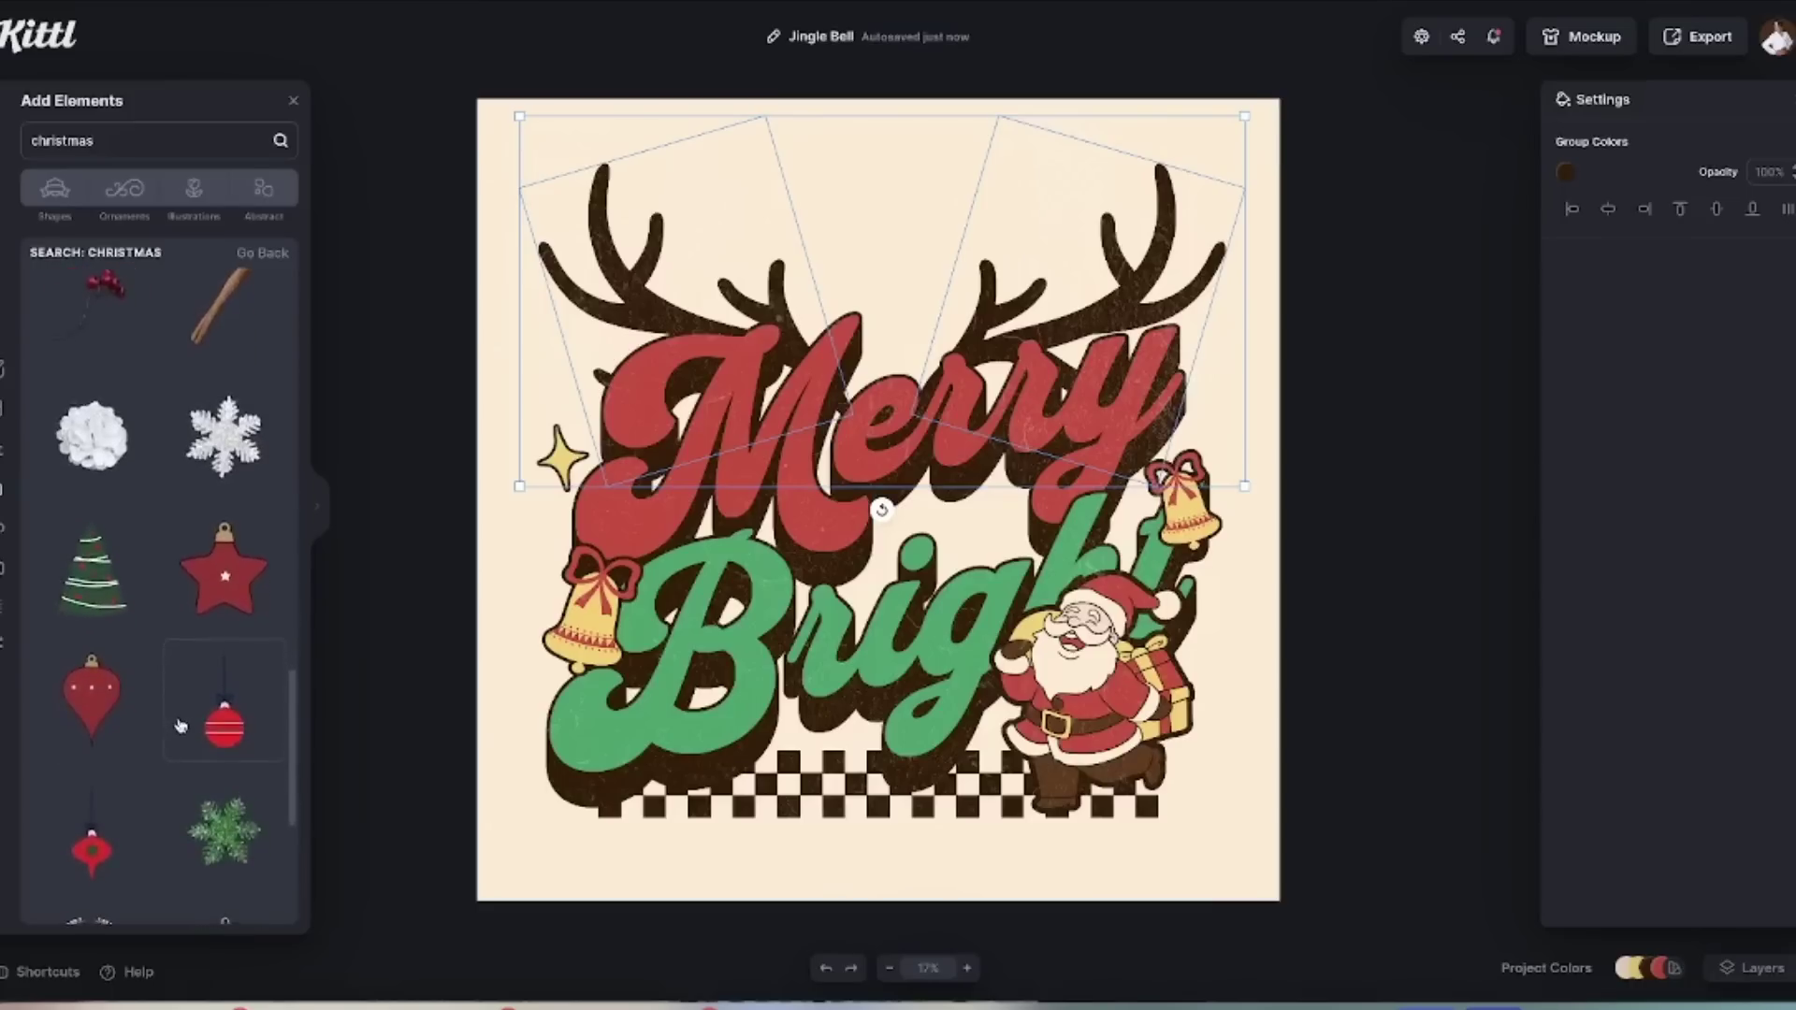
{"action": "scroll", "coordinate": [178, 730], "scroll_direction": "down", "scroll_amount": 4}
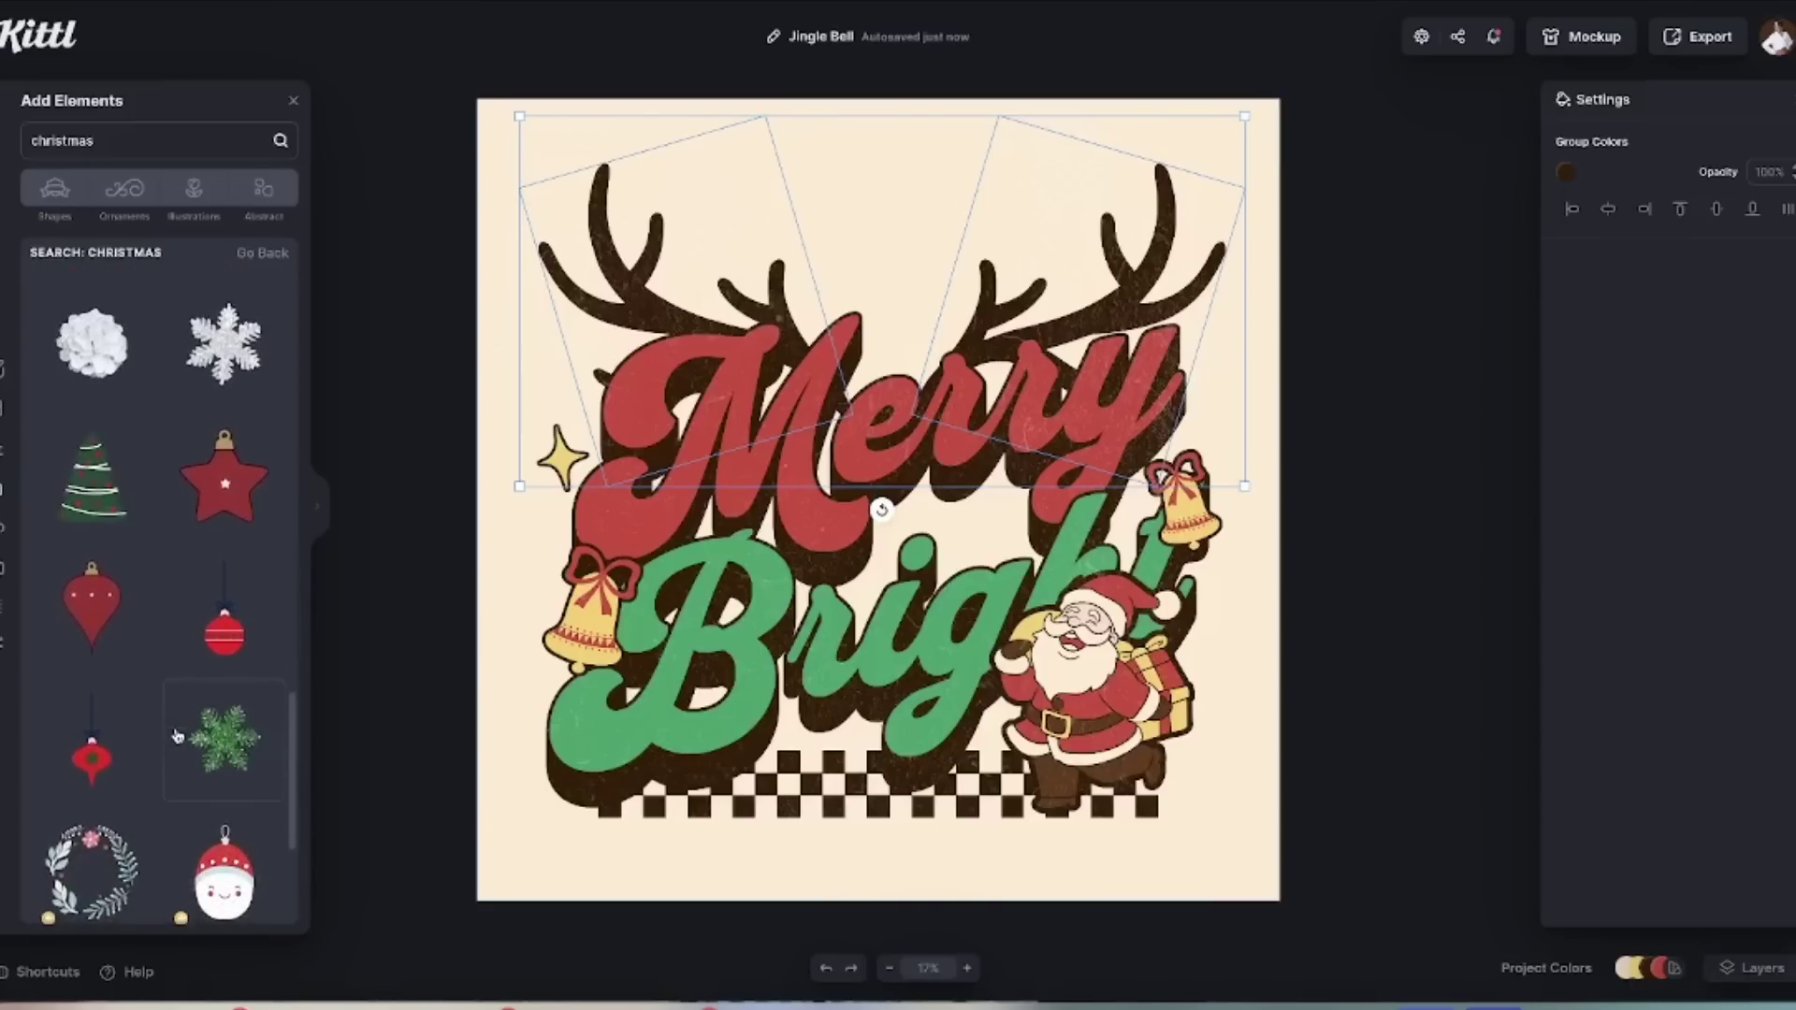
{"action": "scroll", "coordinate": [175, 736], "scroll_direction": "down", "scroll_amount": 5}
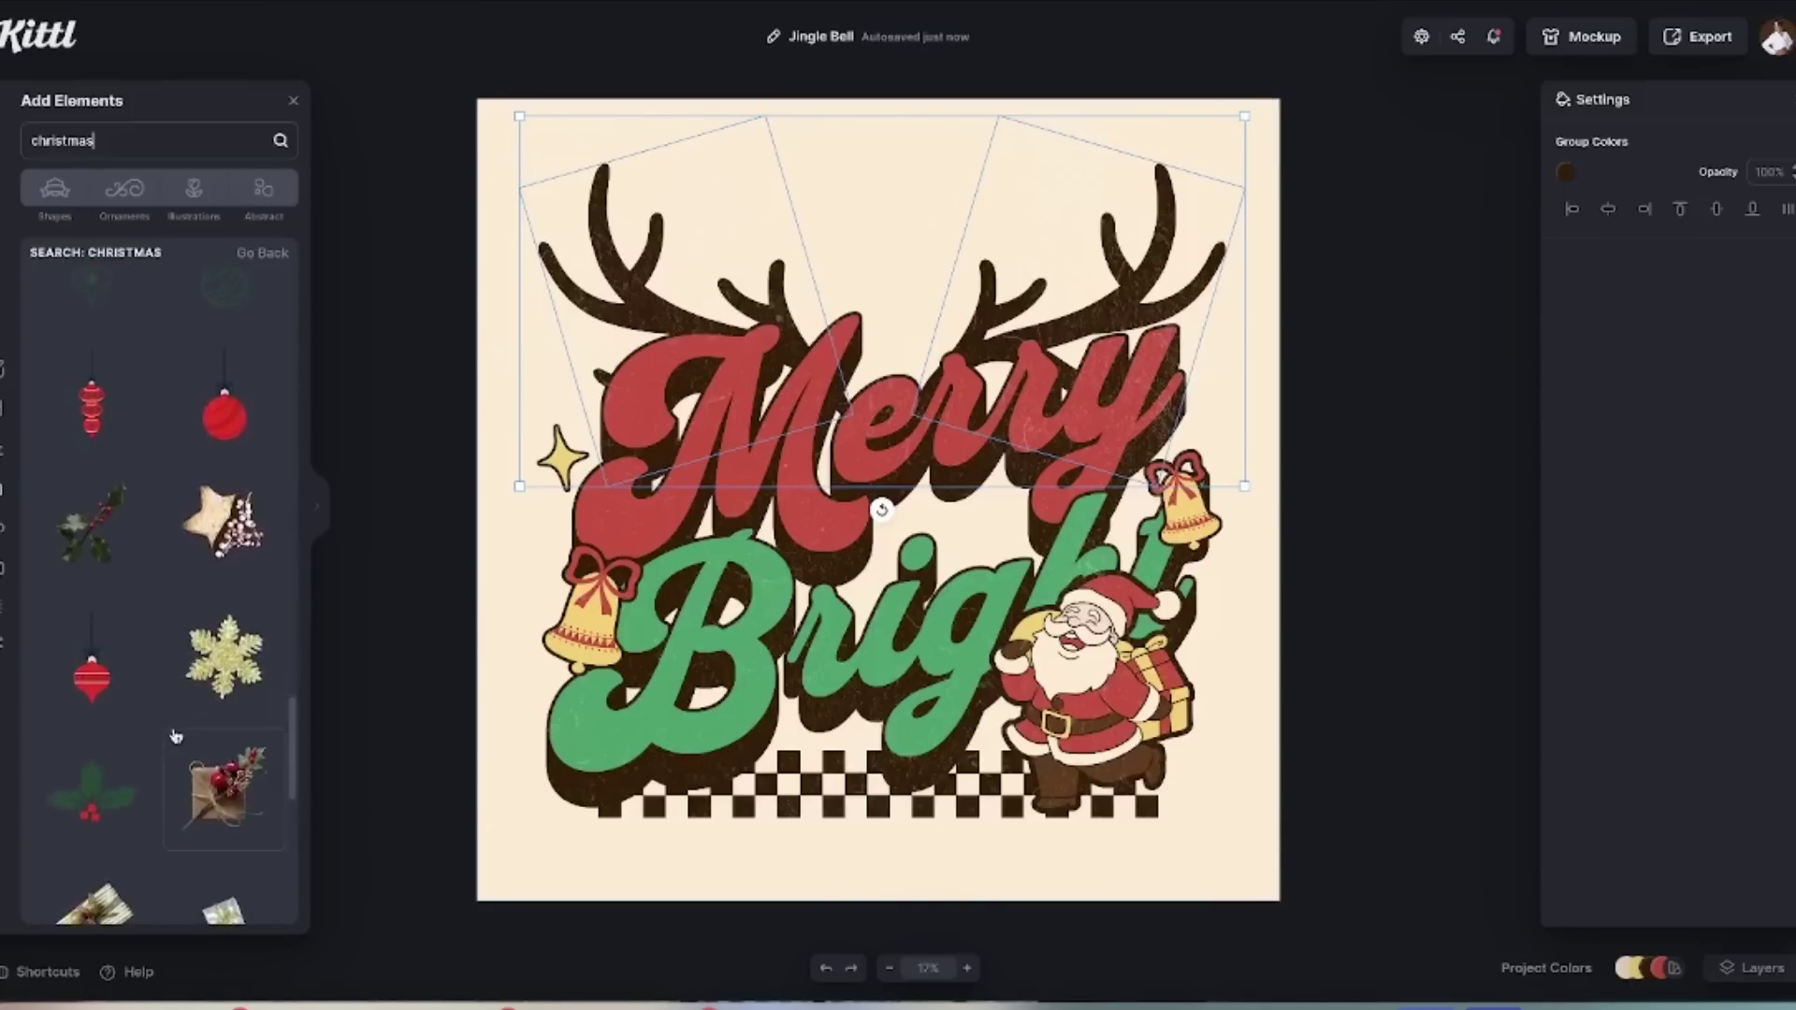
{"action": "scroll", "coordinate": [175, 736], "scroll_direction": "down", "scroll_amount": 5}
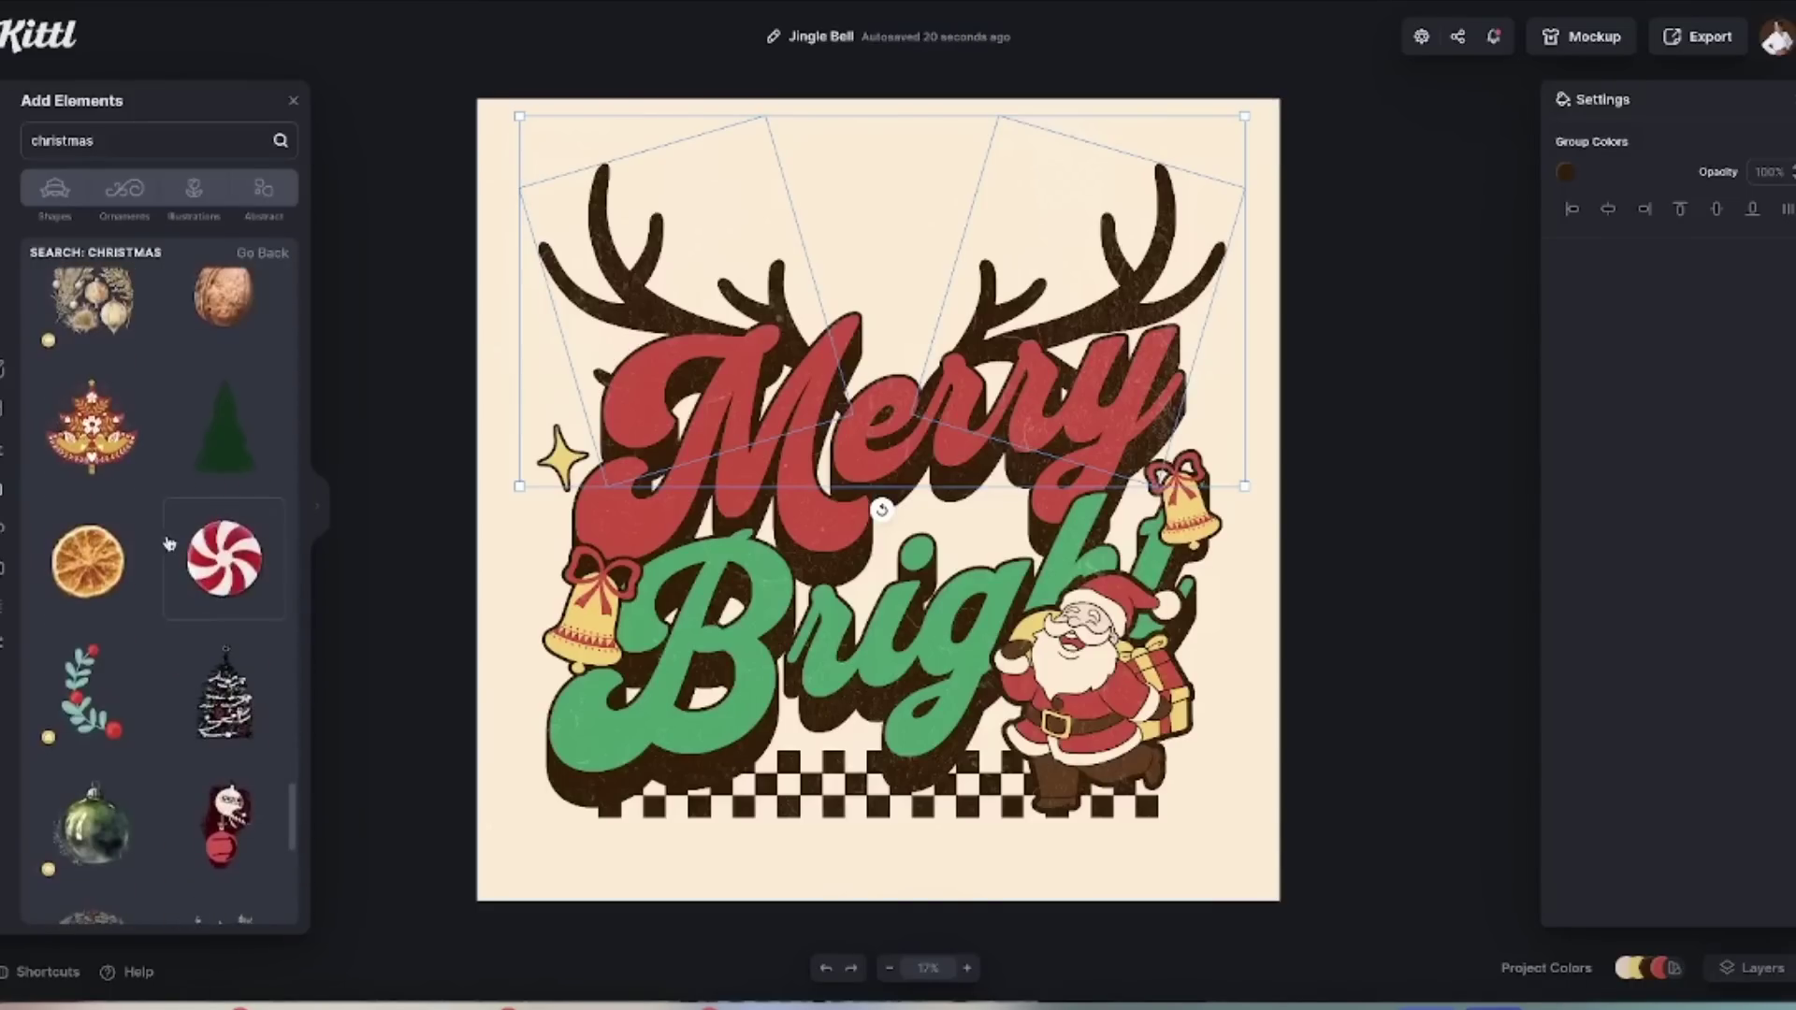
{"action": "left_click", "coordinate": [245, 568]}
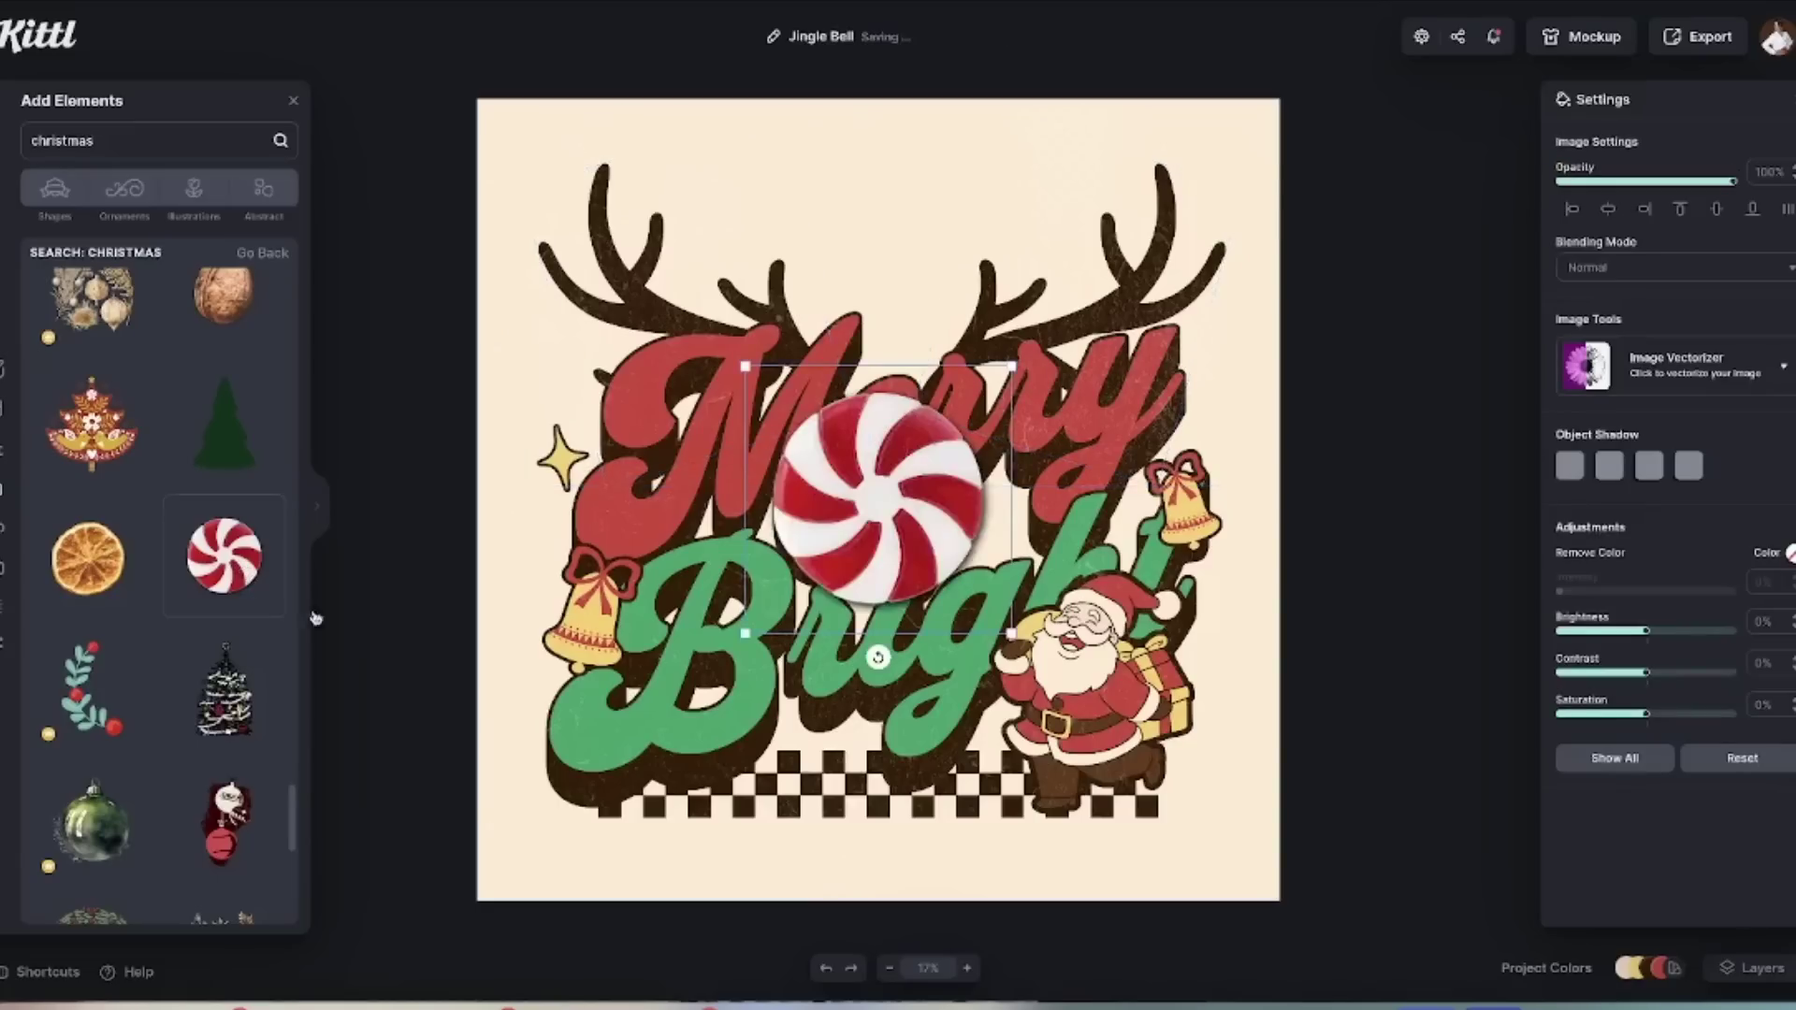
Delete the Santa illustration and move the peppermint over the lower right of 'Bright'.
{"action": "left_click", "coordinate": [1143, 655]}
{"action": "scroll", "coordinate": [1143, 655], "scroll_direction": "down", "scroll_amount": 1}
{"action": "scroll", "coordinate": [1140, 655], "scroll_direction": "up", "scroll_amount": 1}
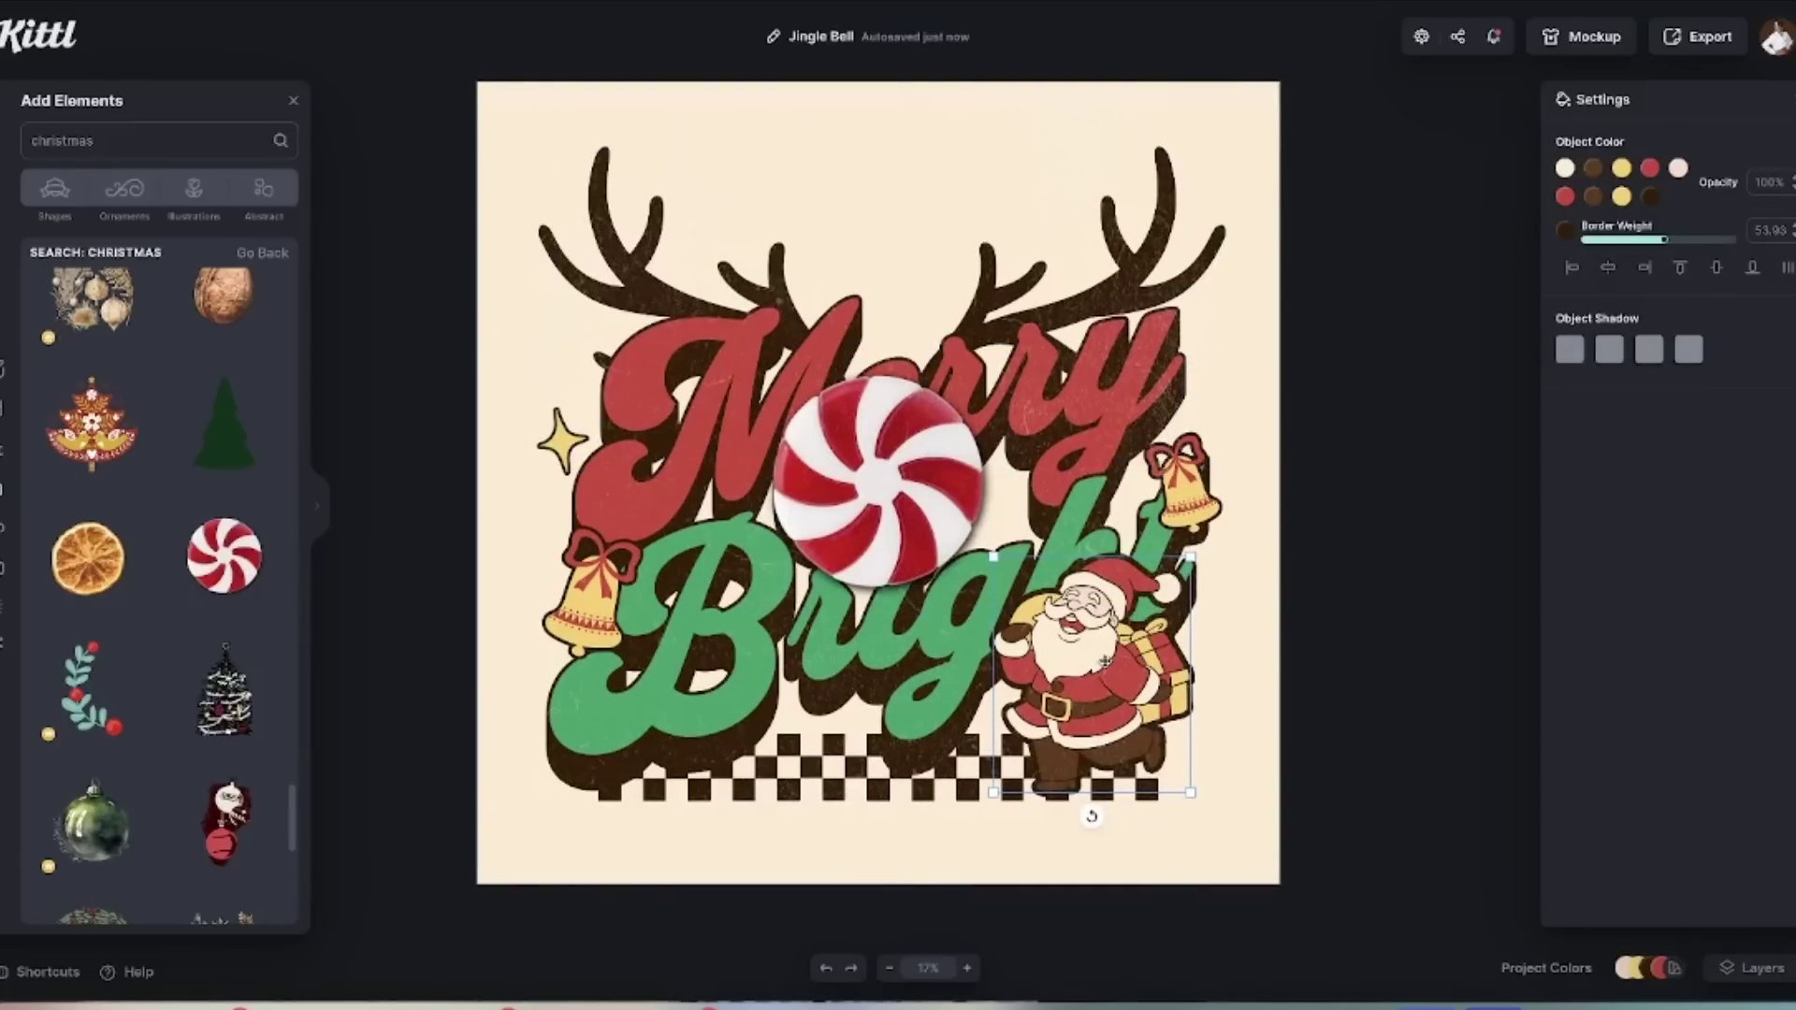
{"action": "key", "text": "Delete"}
{"action": "left_click_drag", "start_coordinate": [924, 505], "coordinate": [1160, 703]}
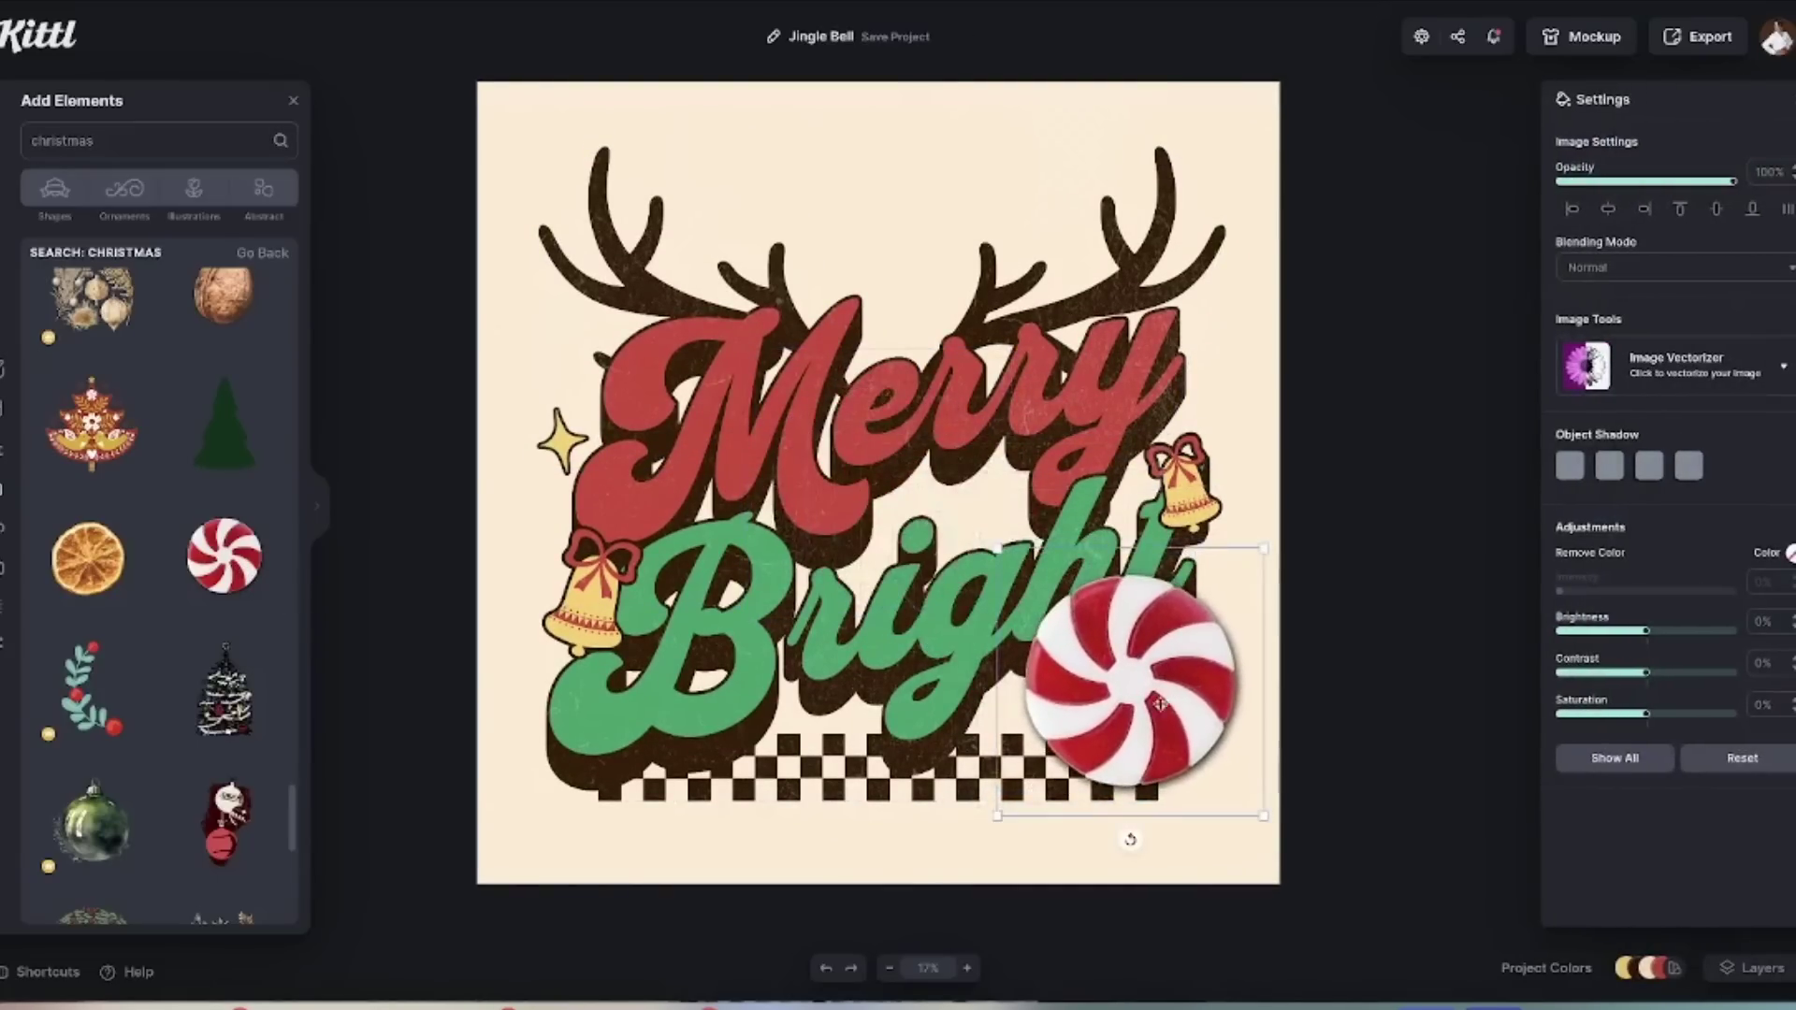
Delete the checkerboard pattern and nudge the bells group up and left.
{"action": "left_click", "coordinate": [901, 795]}
{"action": "key", "text": "Delete"}
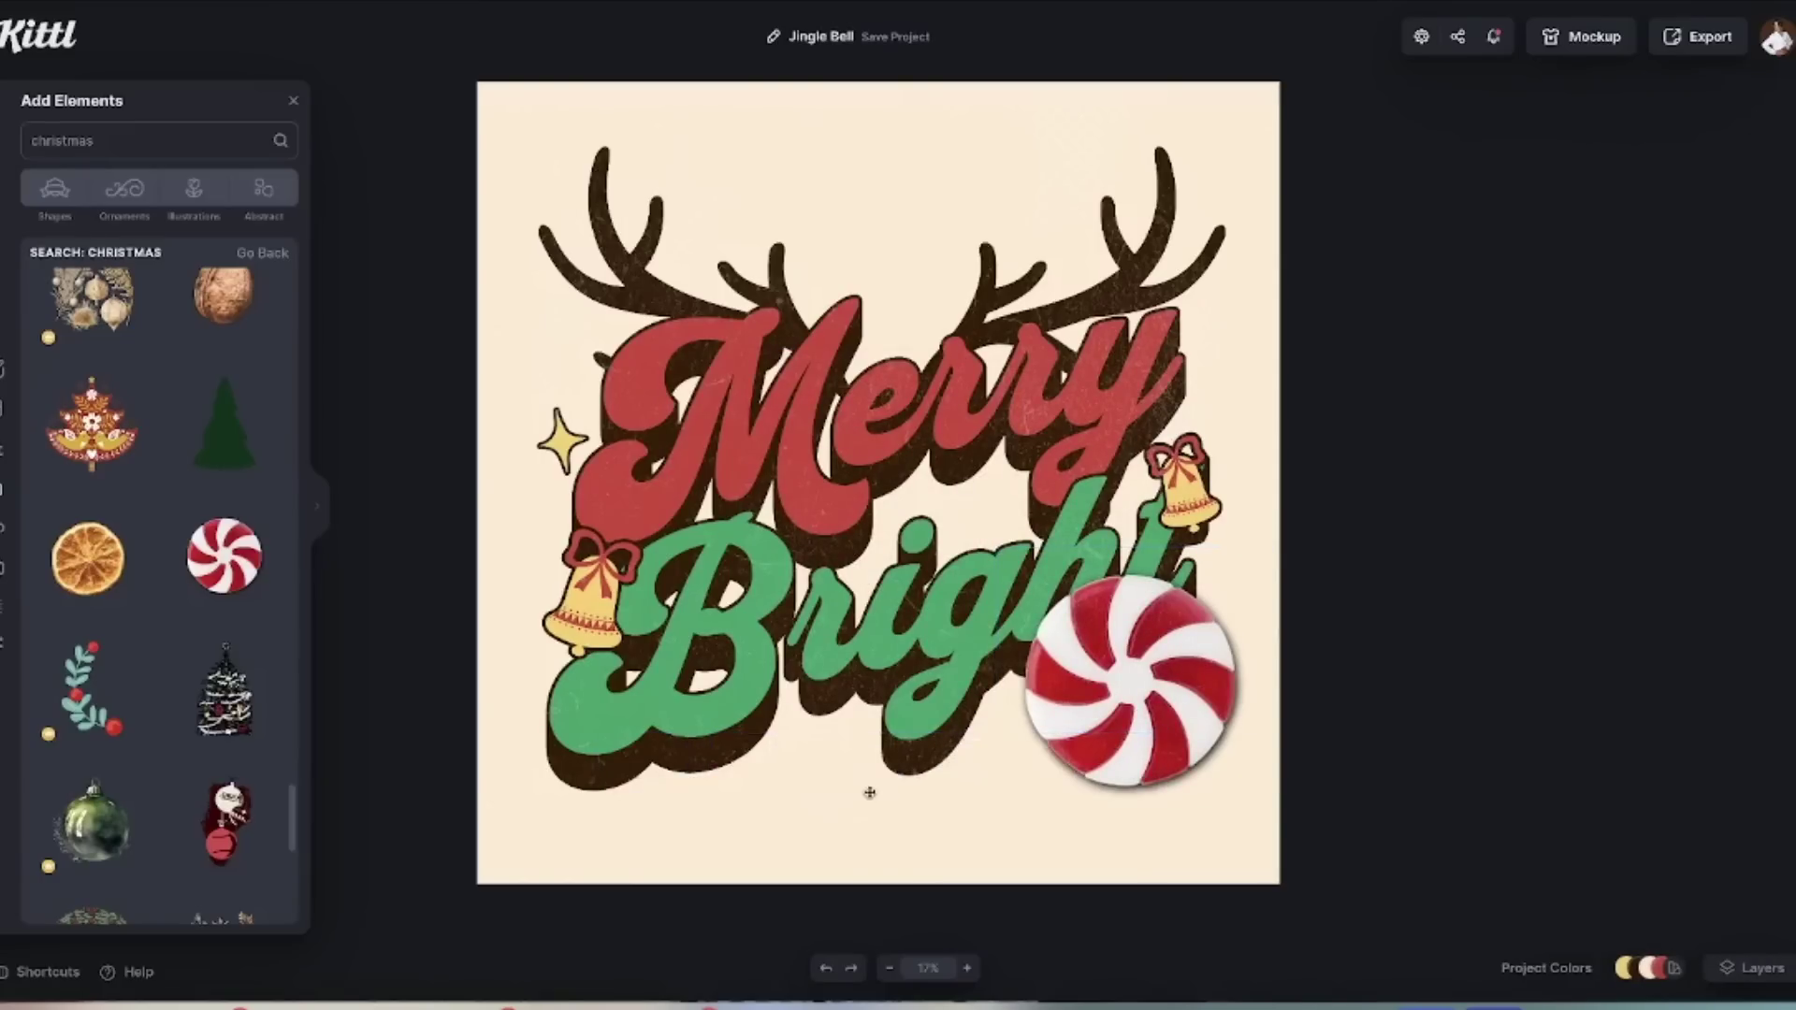
{"action": "left_click_drag", "start_coordinate": [1185, 483], "coordinate": [1179, 474]}
{"action": "left_click", "coordinate": [997, 403]}
{"action": "left_click", "coordinate": [996, 402]}
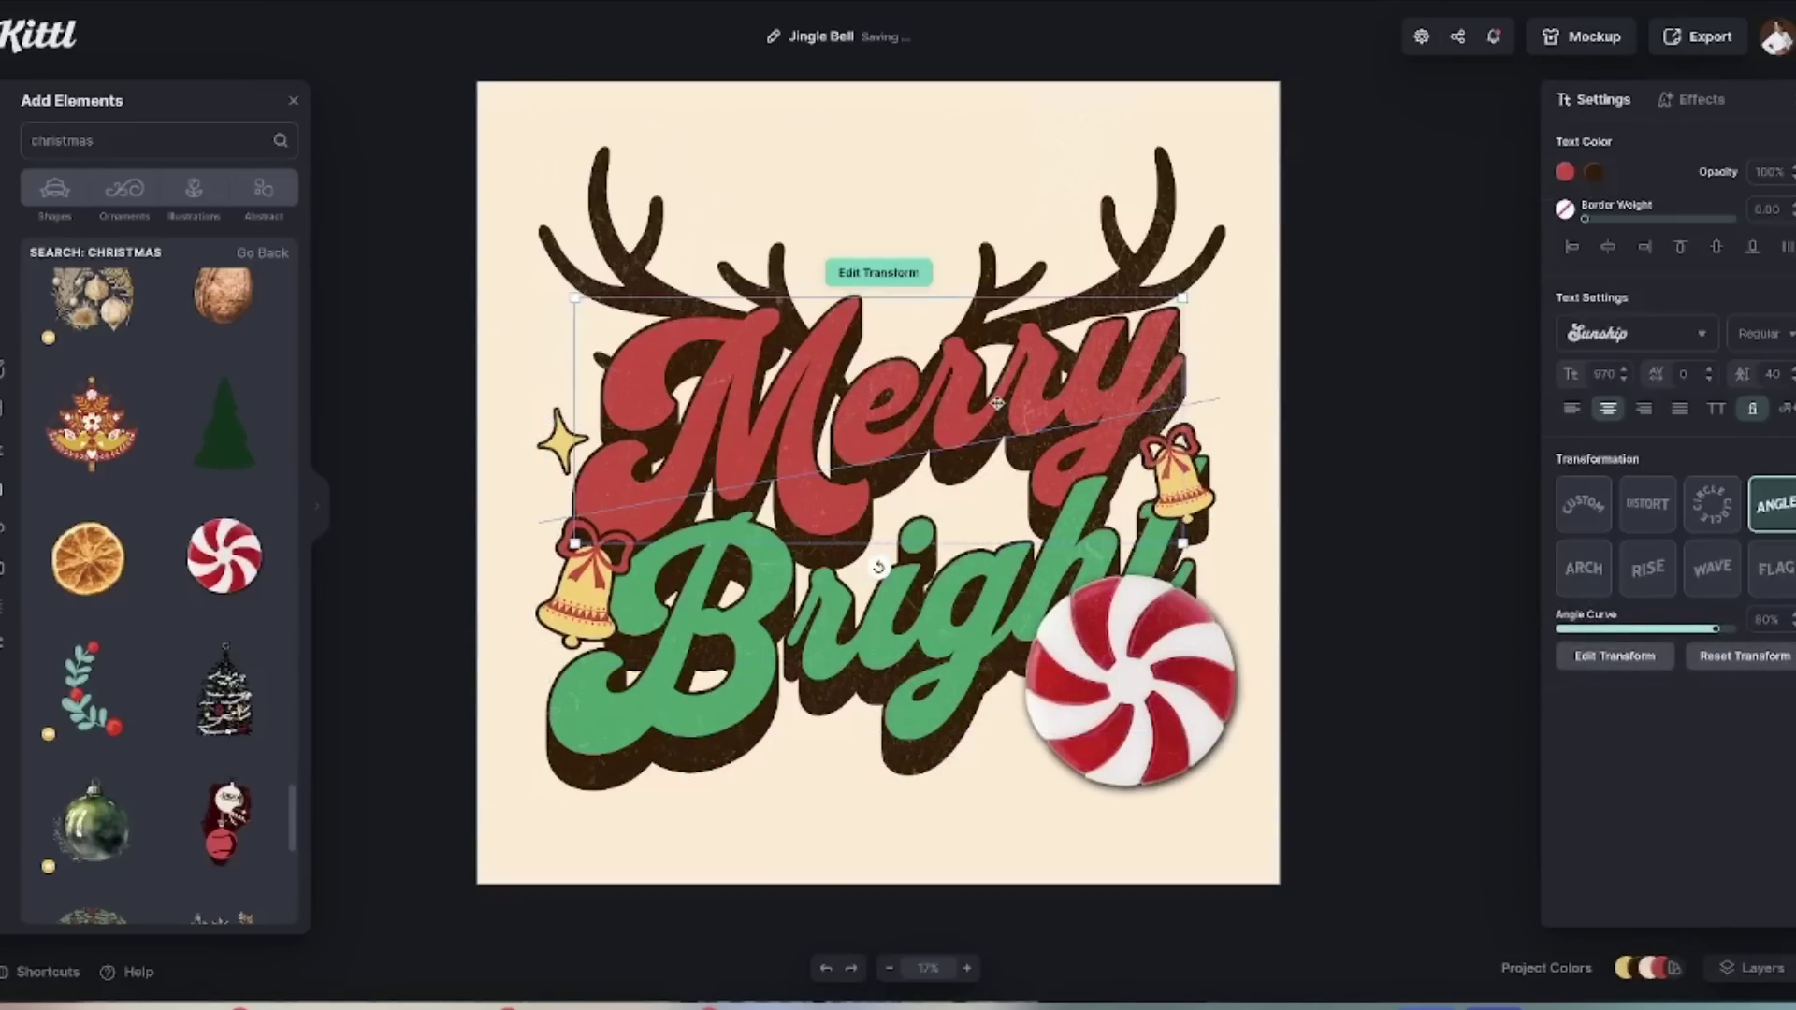
Add a headline text in the Sunship font, enlarged, where 'Merry' and 'Bright' overlap.
{"action": "left_click", "coordinate": [1634, 334]}
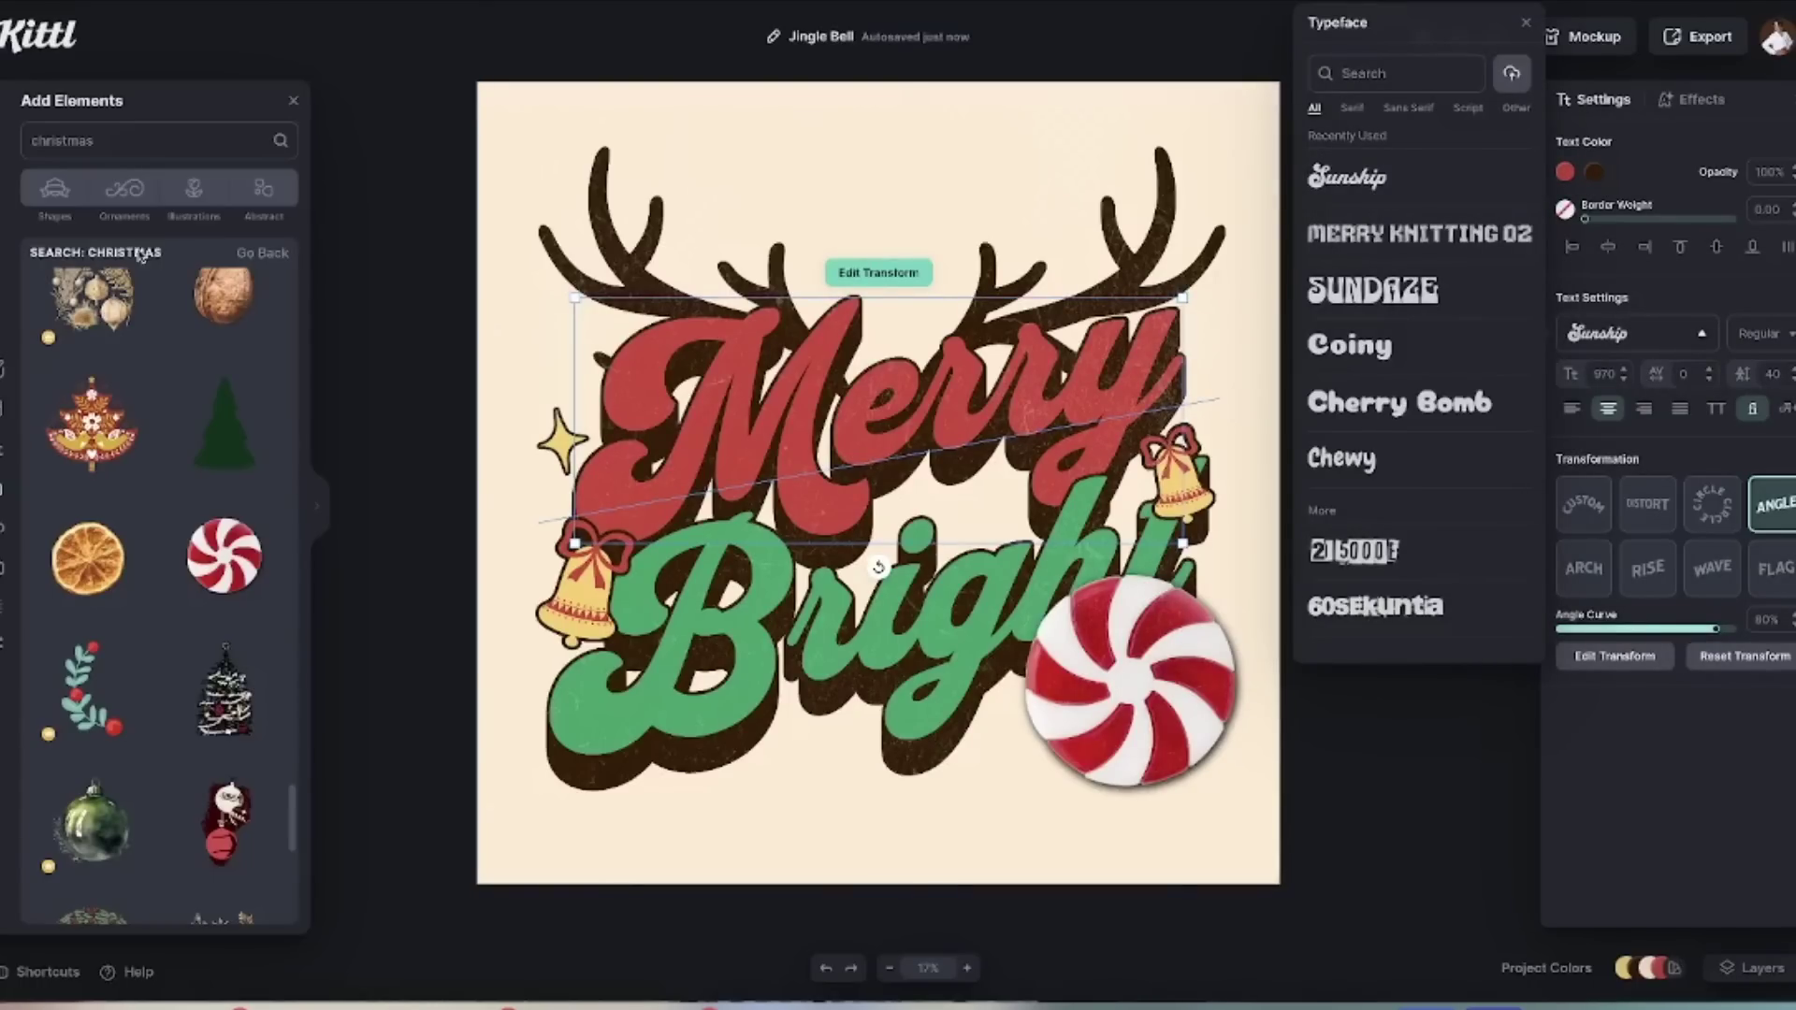
{"action": "left_click", "coordinate": [4, 418]}
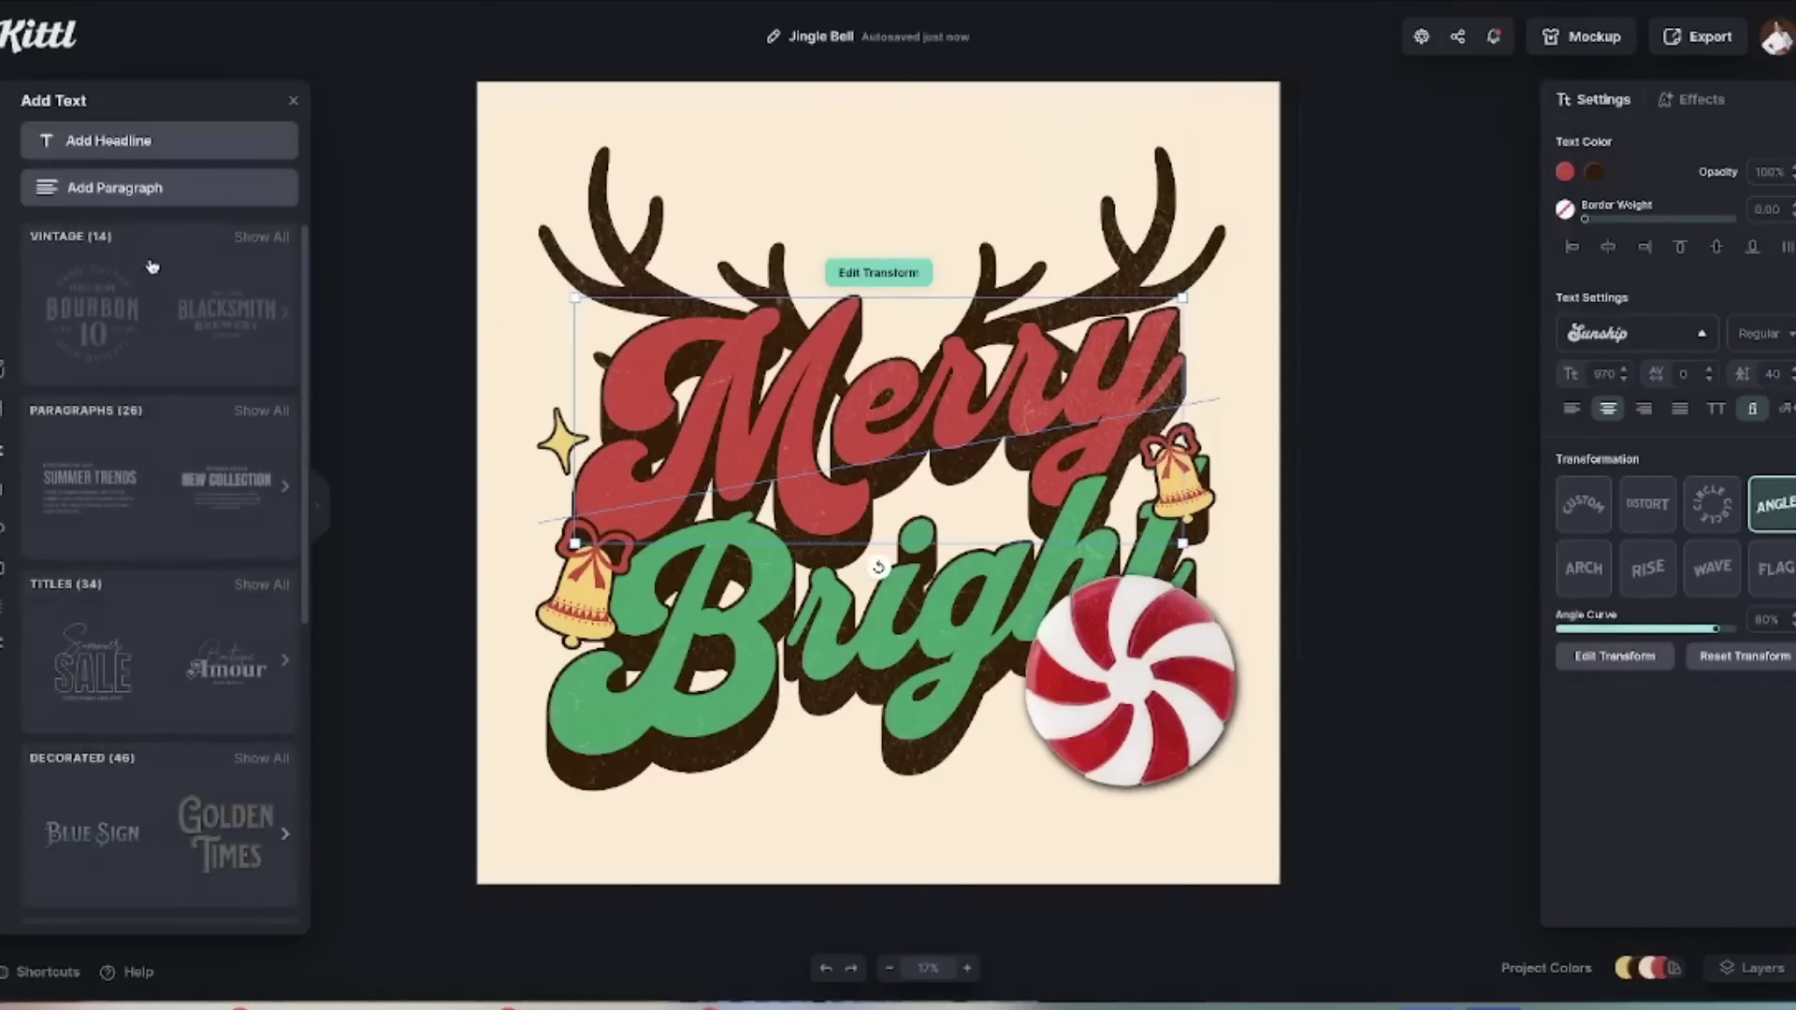
{"action": "left_click", "coordinate": [159, 140]}
{"action": "left_click", "coordinate": [1347, 234]}
{"action": "left_click_drag", "start_coordinate": [1604, 374], "coordinate": [1649, 374]}
{"action": "left_click_drag", "start_coordinate": [956, 621], "coordinate": [970, 596]}
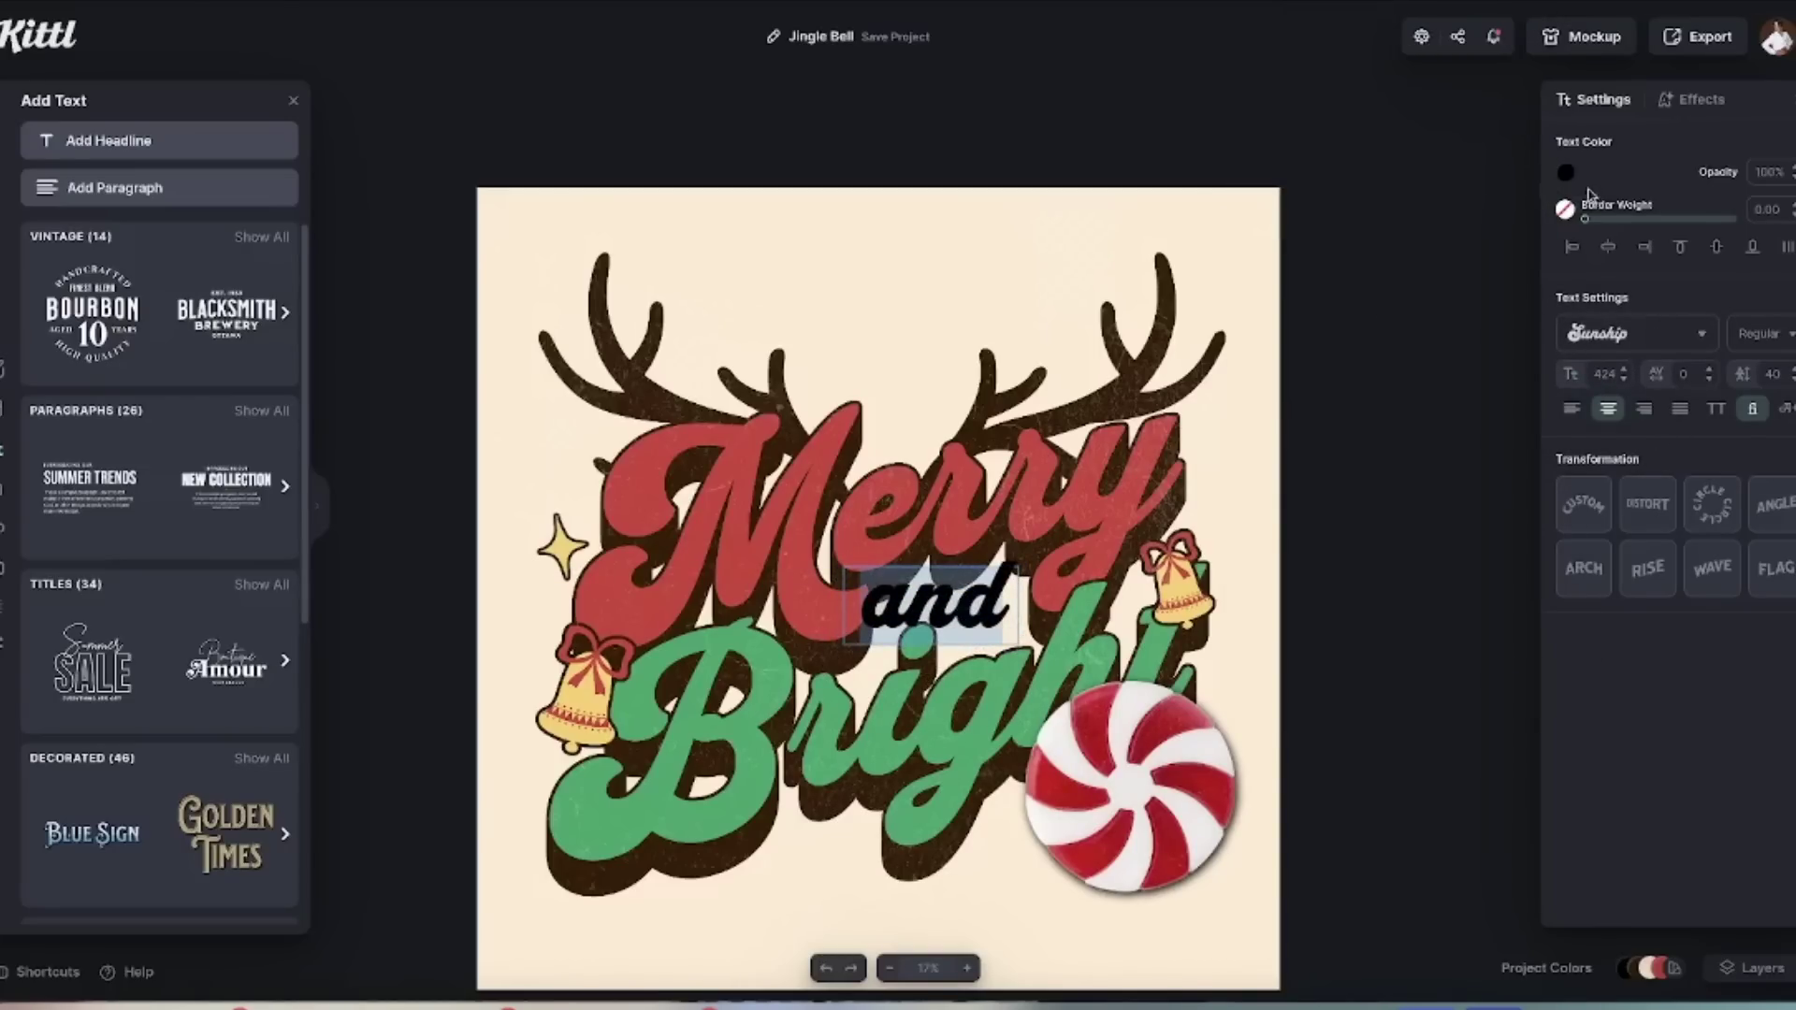
Colour the new text with the document's yellow.
{"action": "left_click", "coordinate": [1569, 176]}
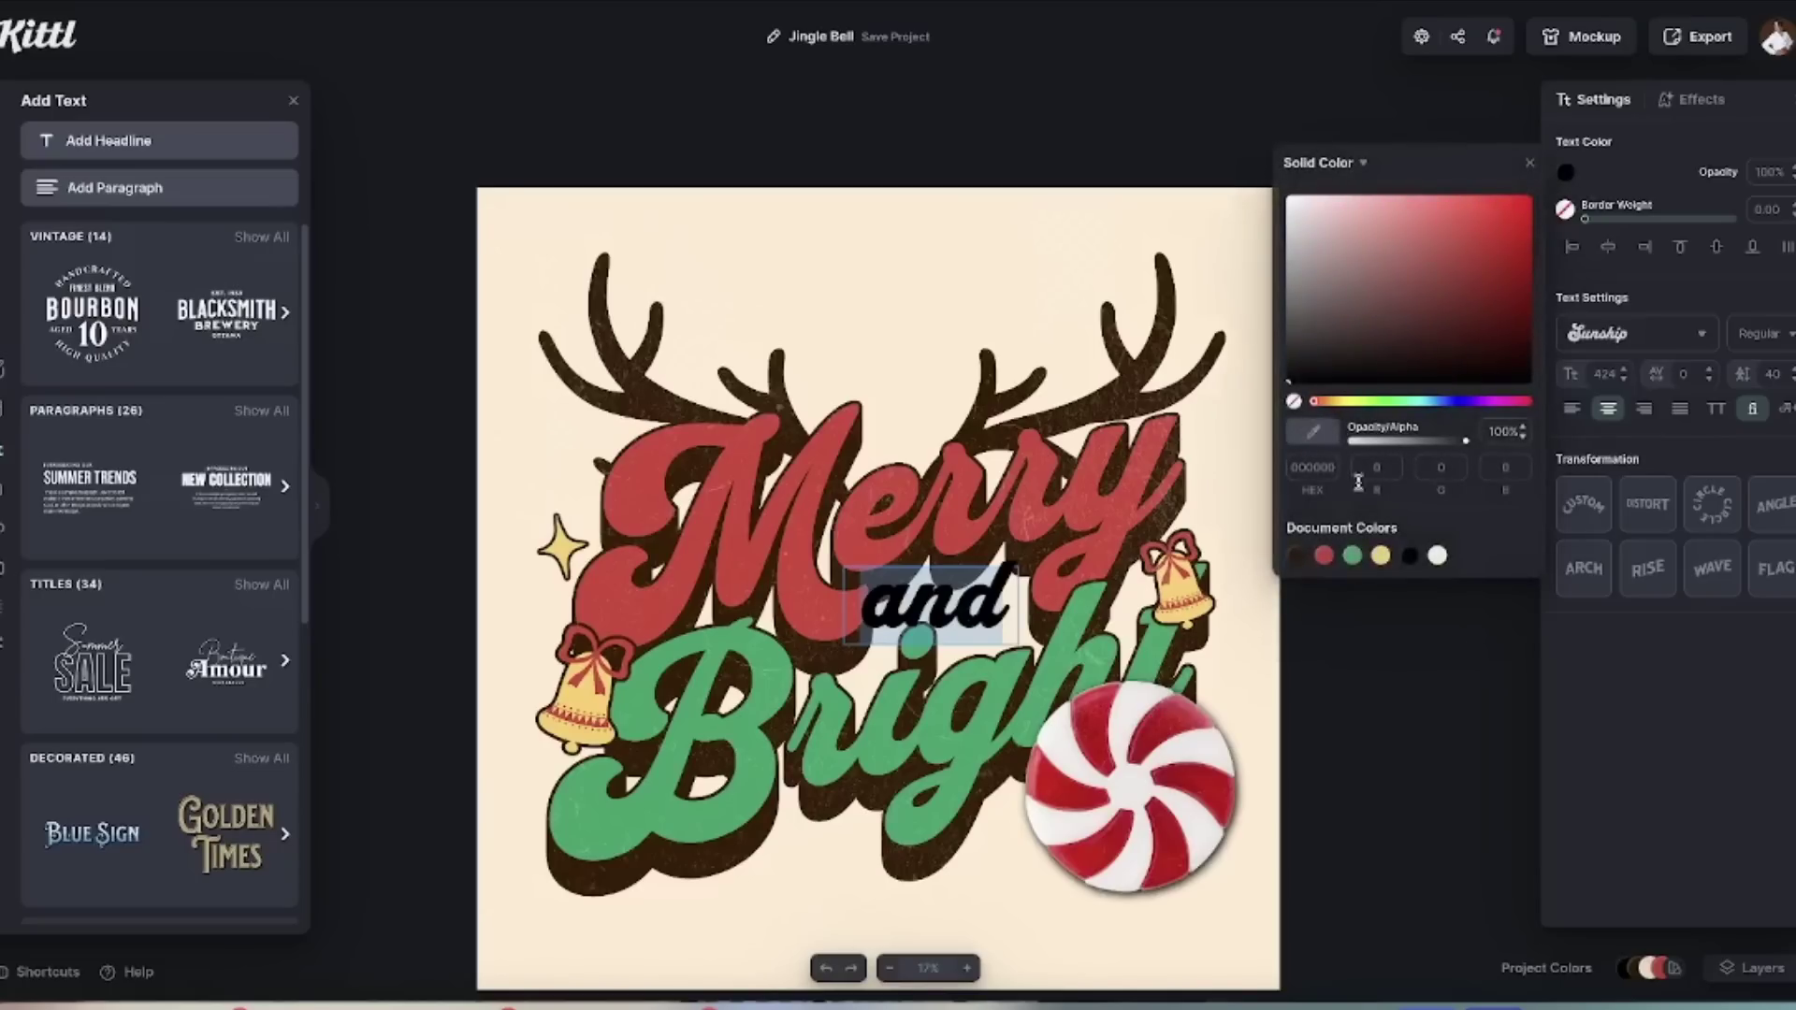
{"action": "left_click", "coordinate": [1382, 556]}
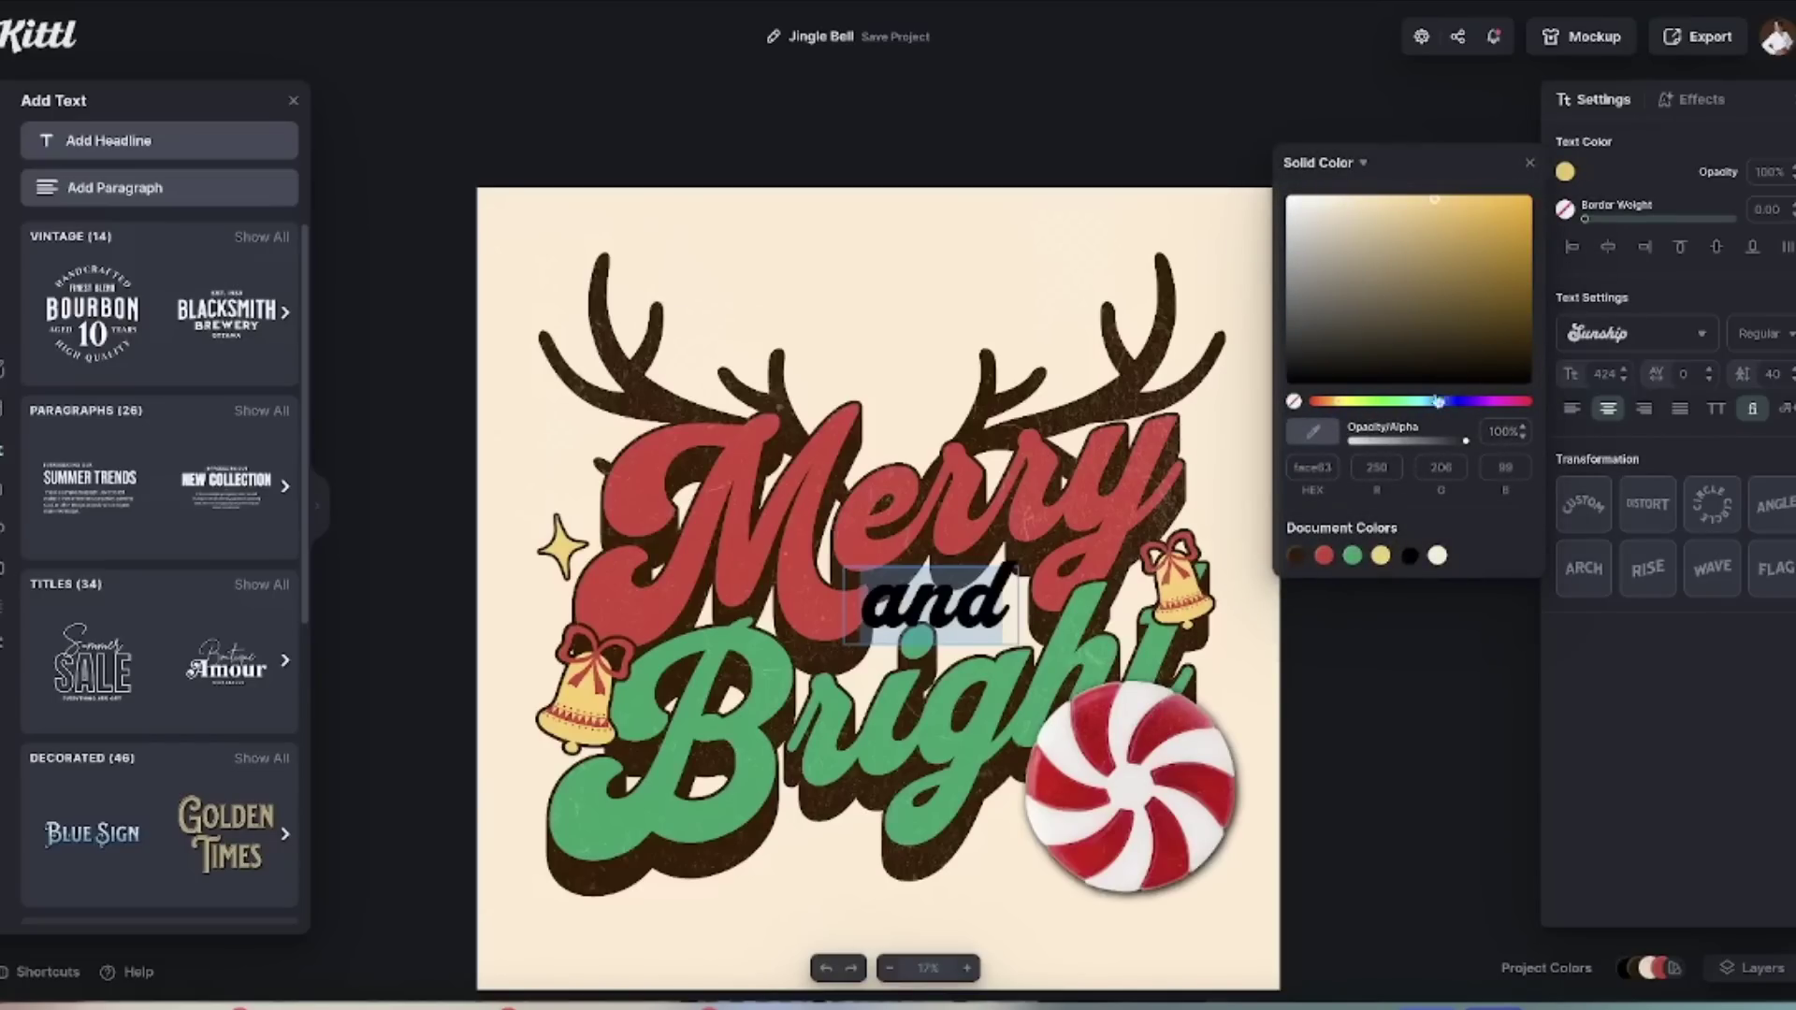
{"action": "left_click", "coordinate": [1379, 561]}
{"action": "left_click", "coordinate": [1150, 206]}
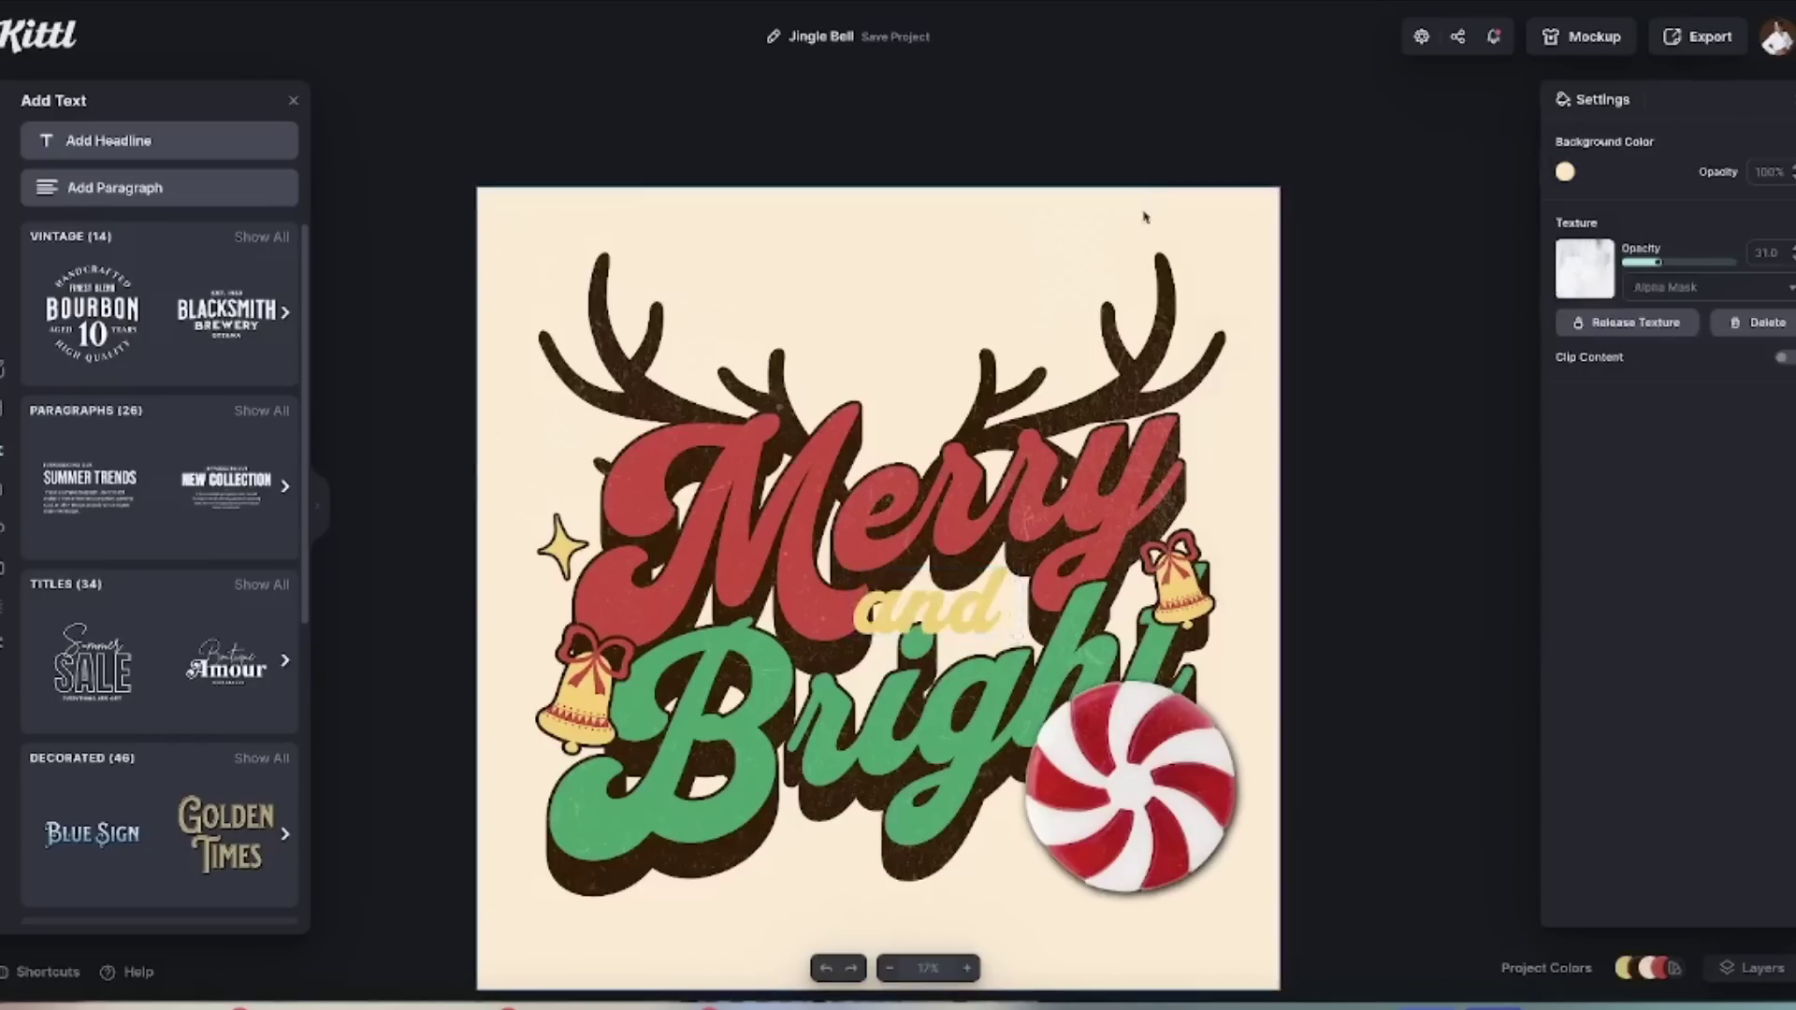
Give the new text a dark Block Shadow effect like Merry's shading.
{"action": "left_click", "coordinate": [1130, 520]}
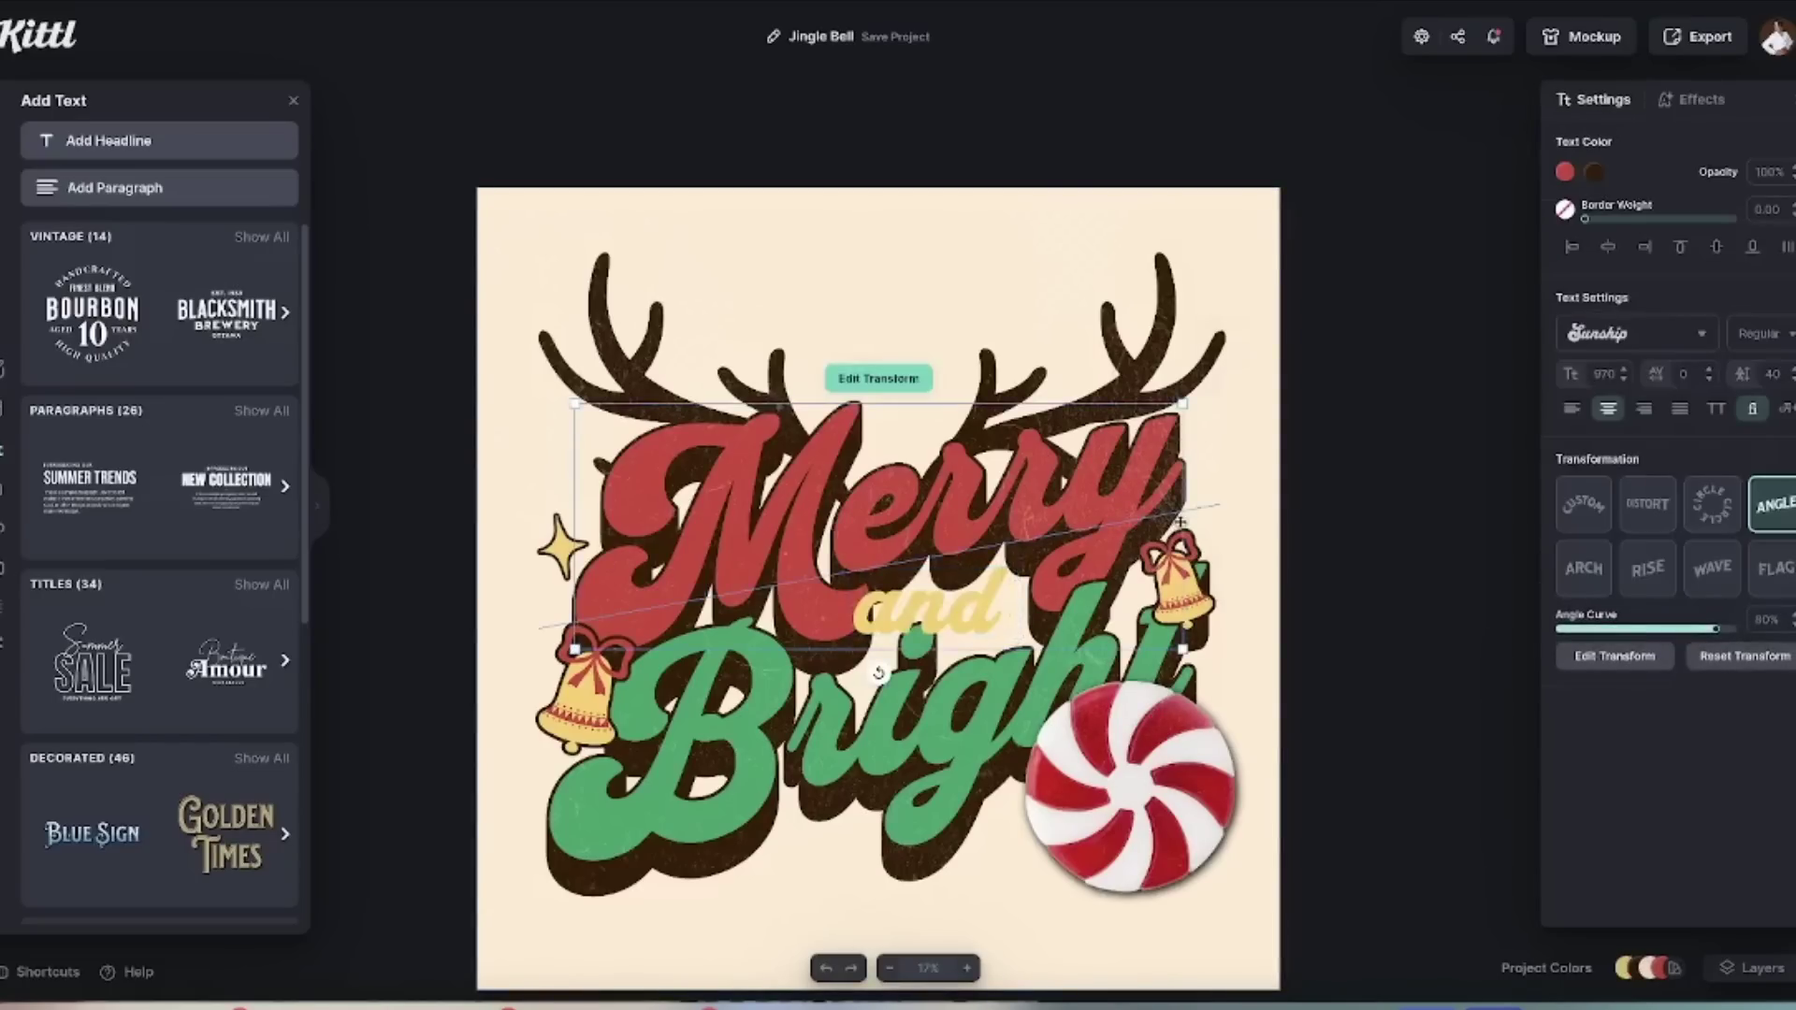
{"action": "left_click", "coordinate": [1700, 105]}
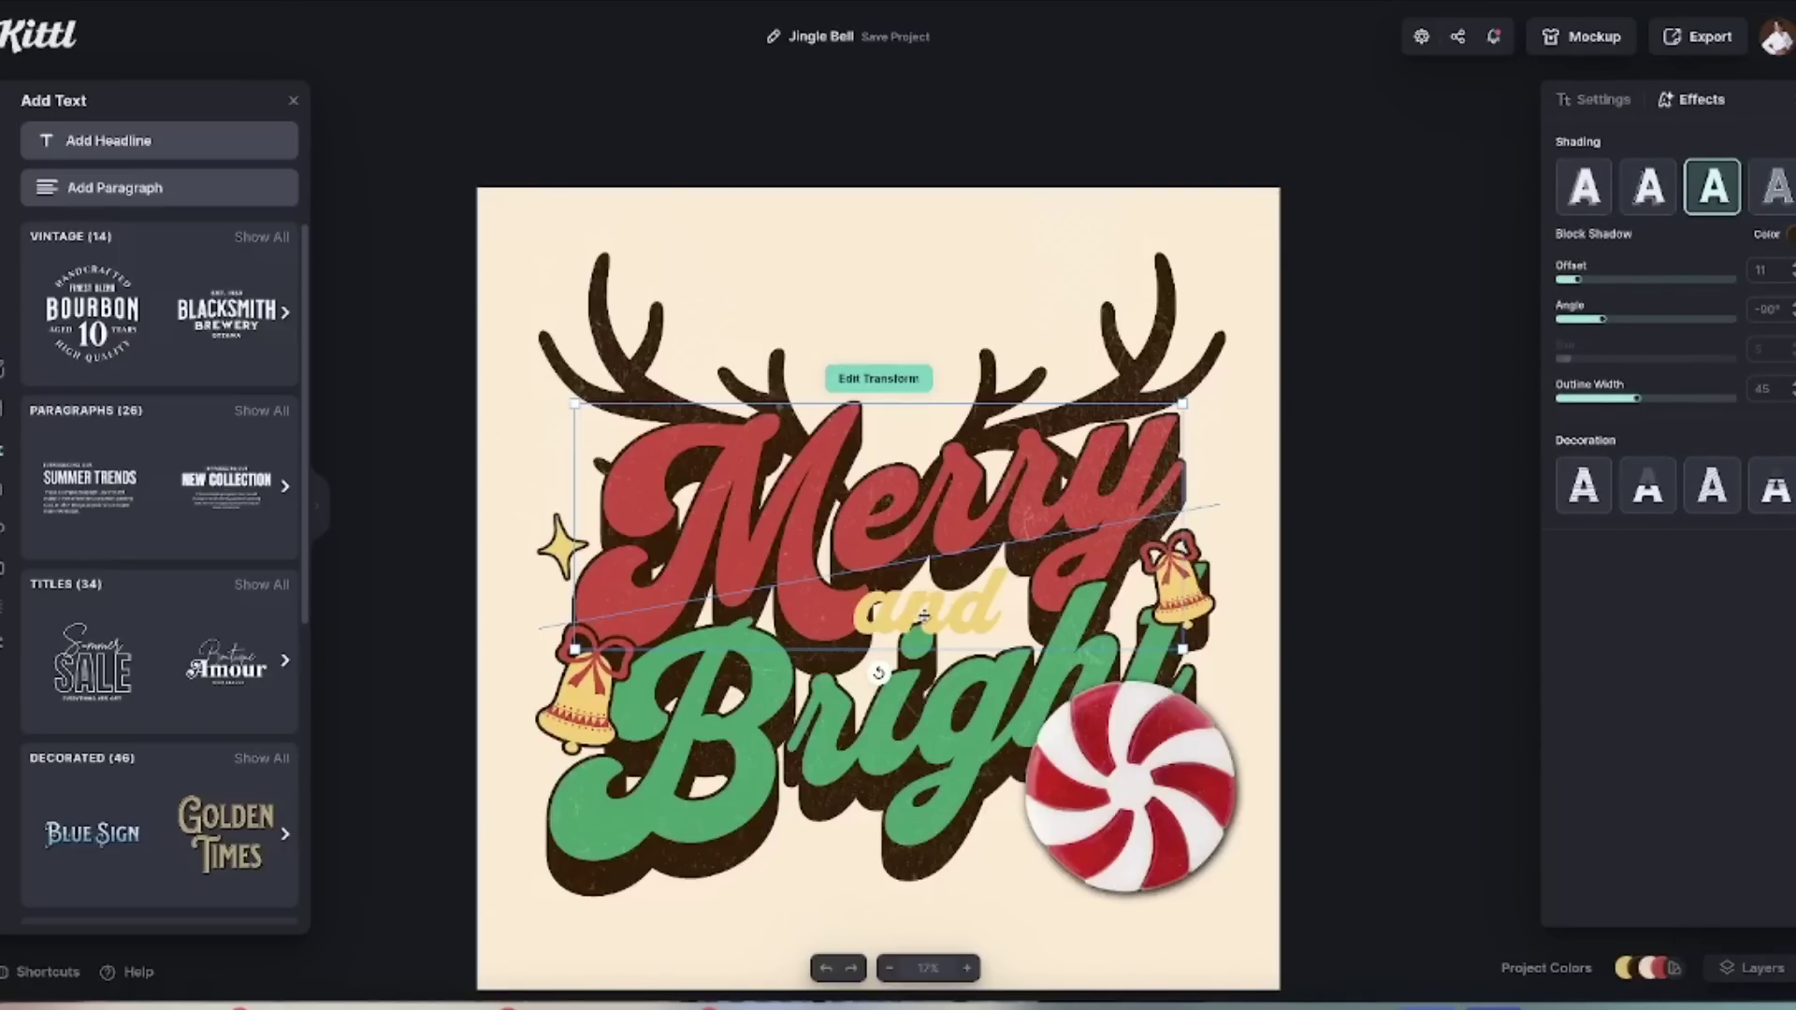
{"action": "left_click", "coordinate": [924, 615]}
{"action": "left_click", "coordinate": [1700, 99]}
{"action": "left_click", "coordinate": [1712, 186]}
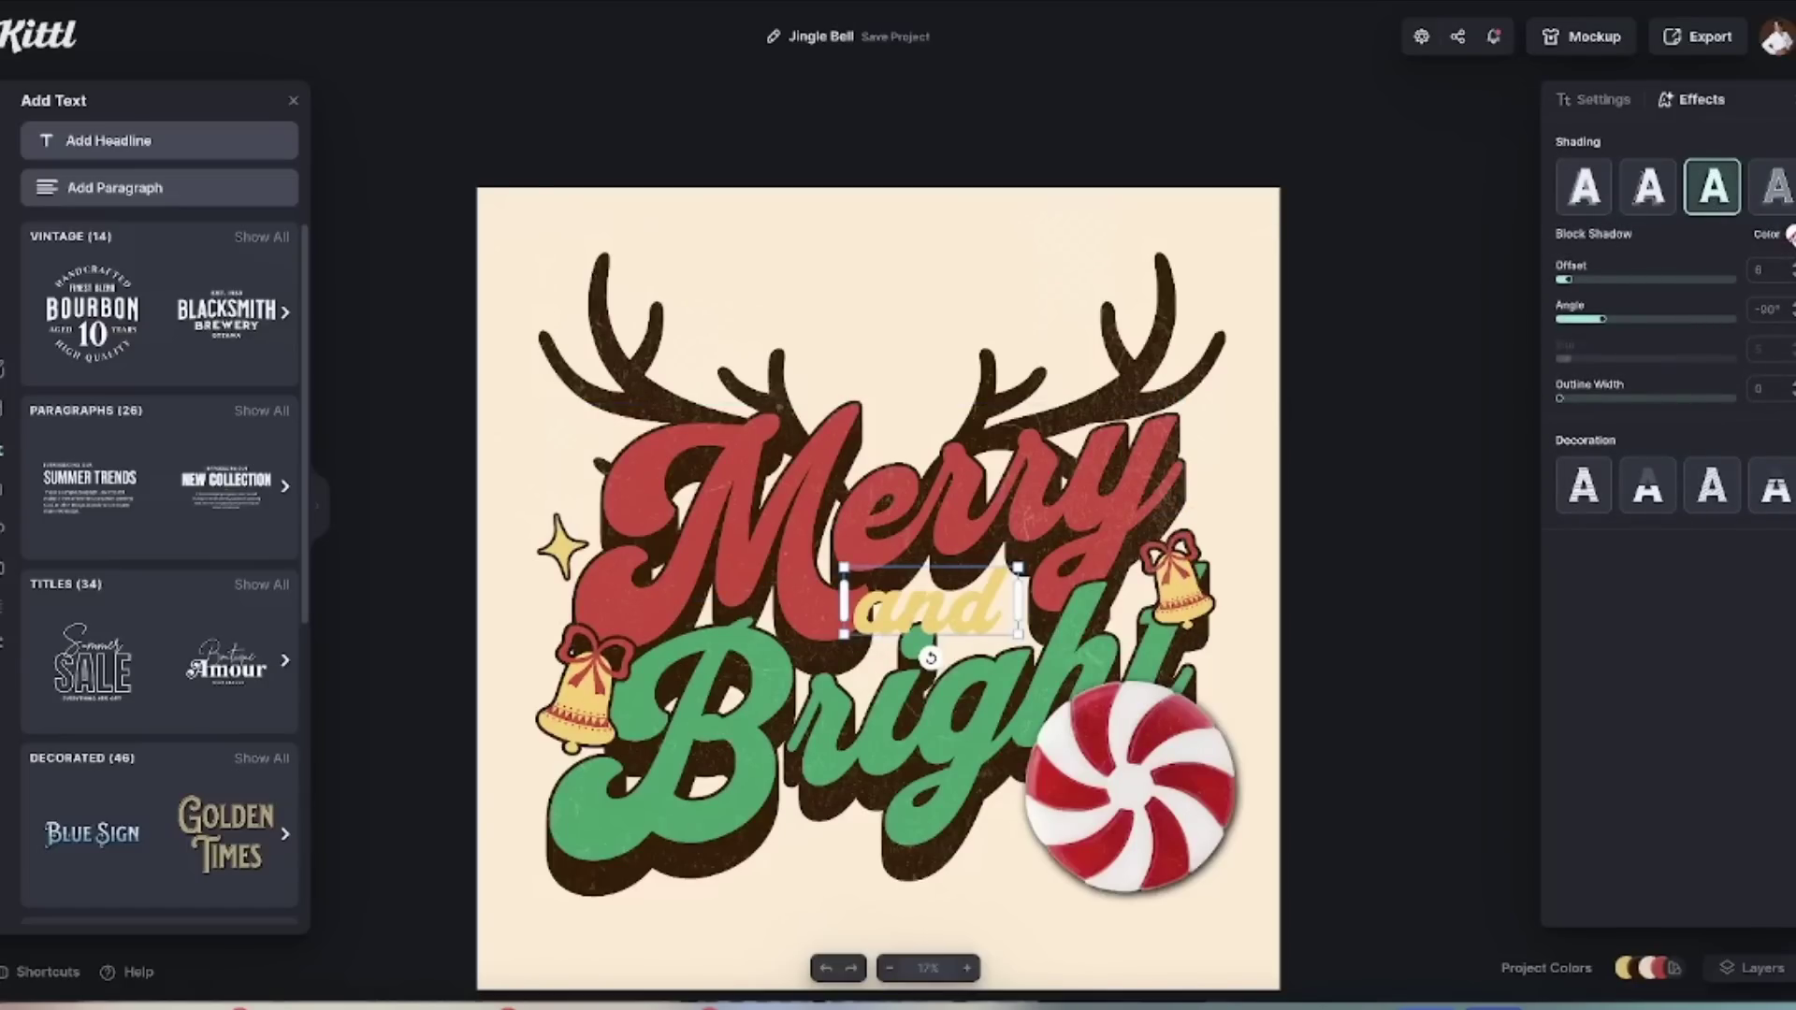
{"action": "left_click", "coordinate": [1788, 234]}
{"action": "left_click", "coordinate": [1639, 441]}
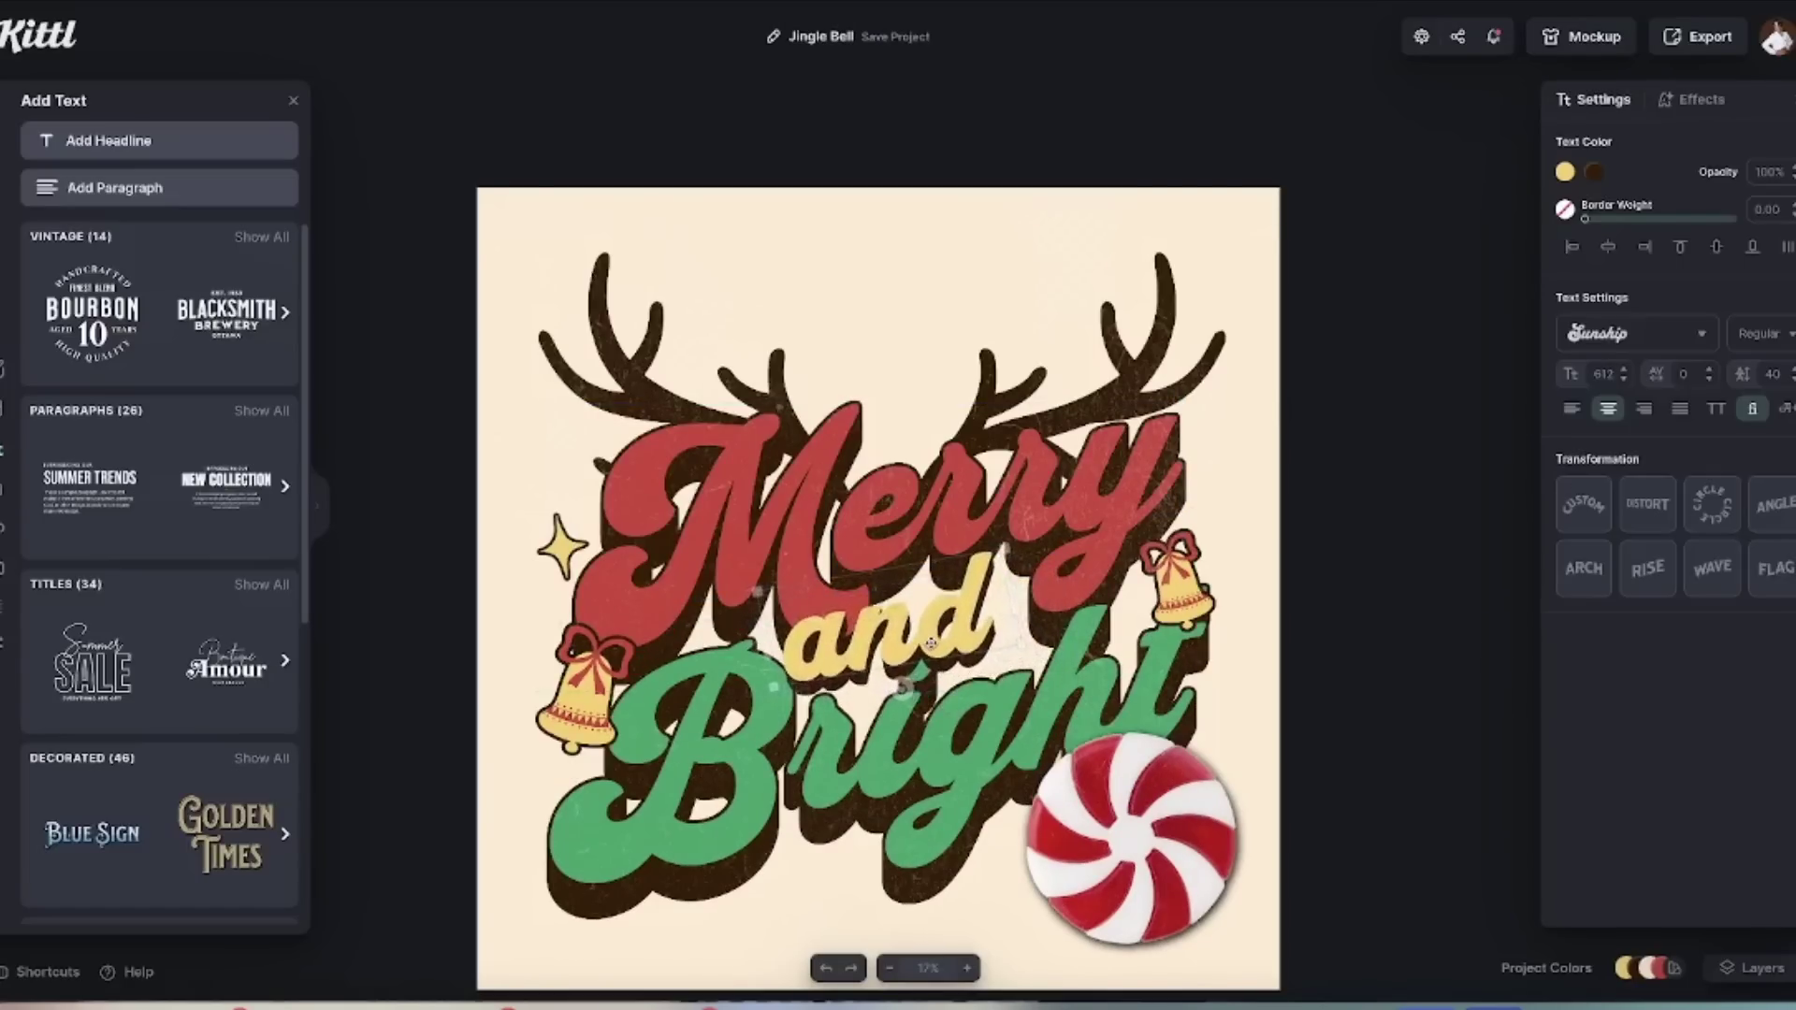
Replace the text with '&' and position and tilt it between 'Merry' and 'Bright'.
{"action": "left_click_drag", "start_coordinate": [931, 644], "coordinate": [941, 650]}
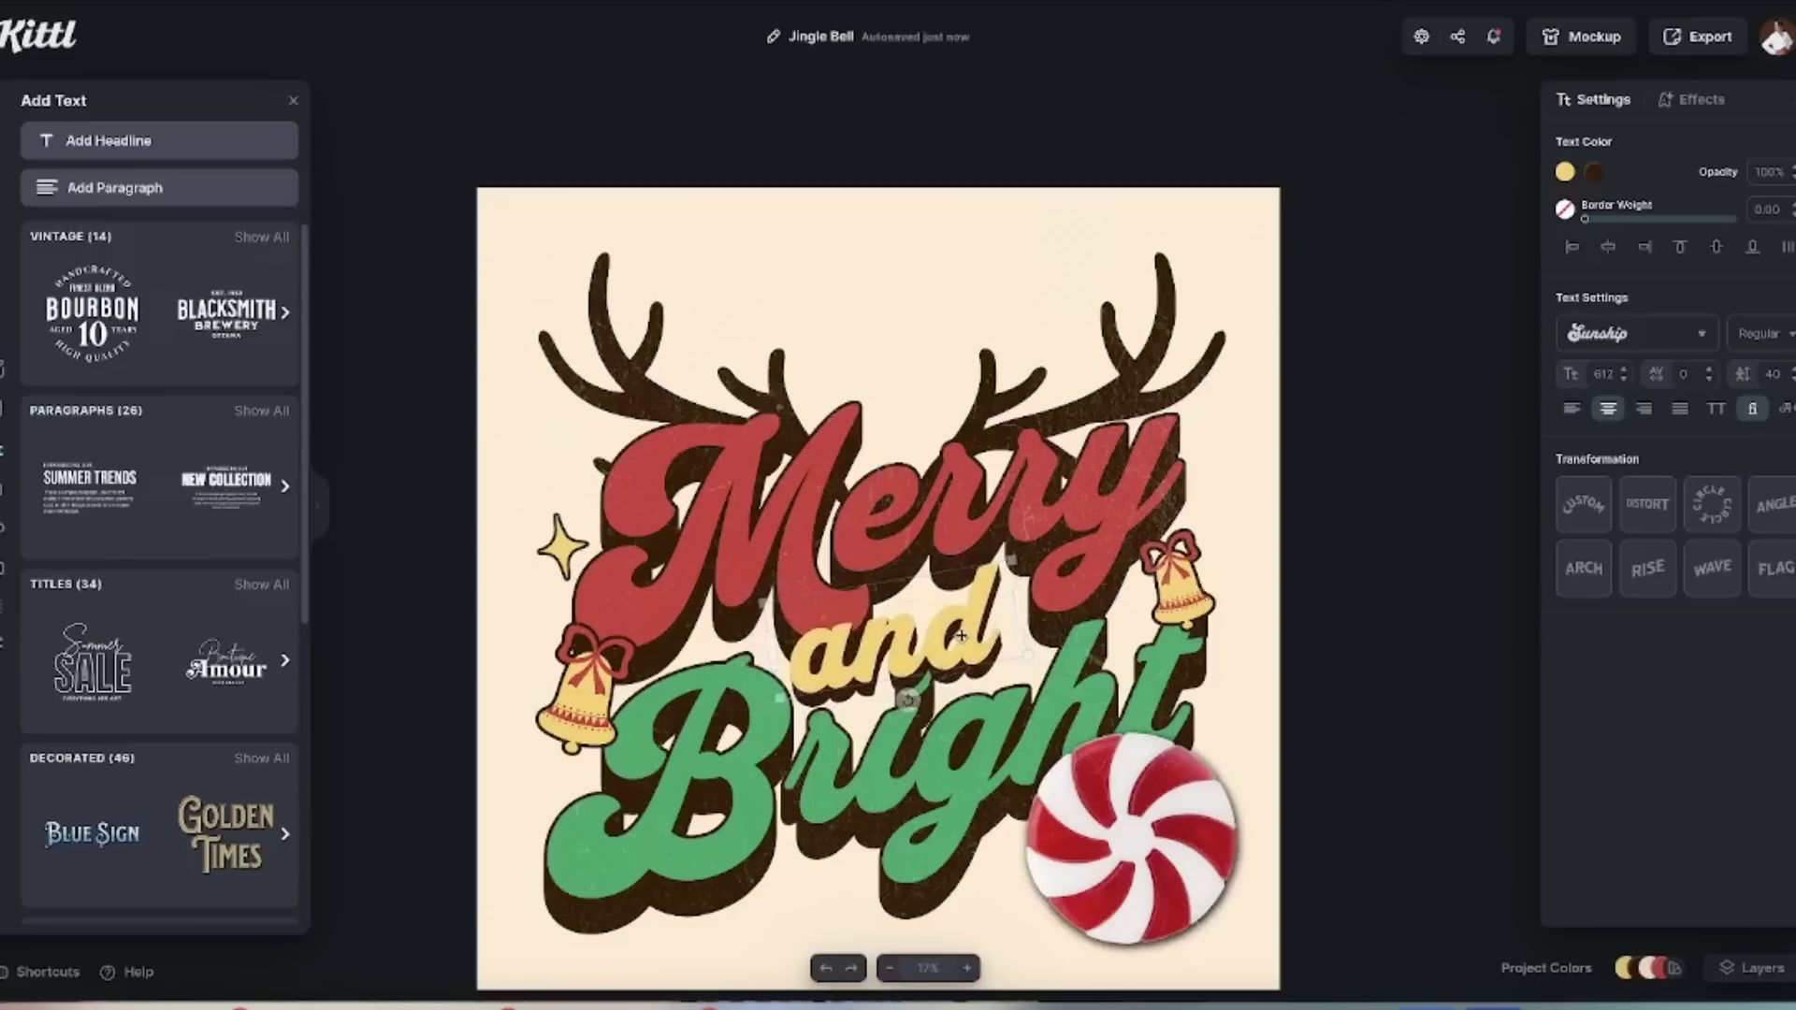
{"action": "key", "text": "ctrl+z"}
{"action": "key", "text": "BackSpace"}
{"action": "key", "text": "BackSpace"}
{"action": "key", "text": "BackSpace"}
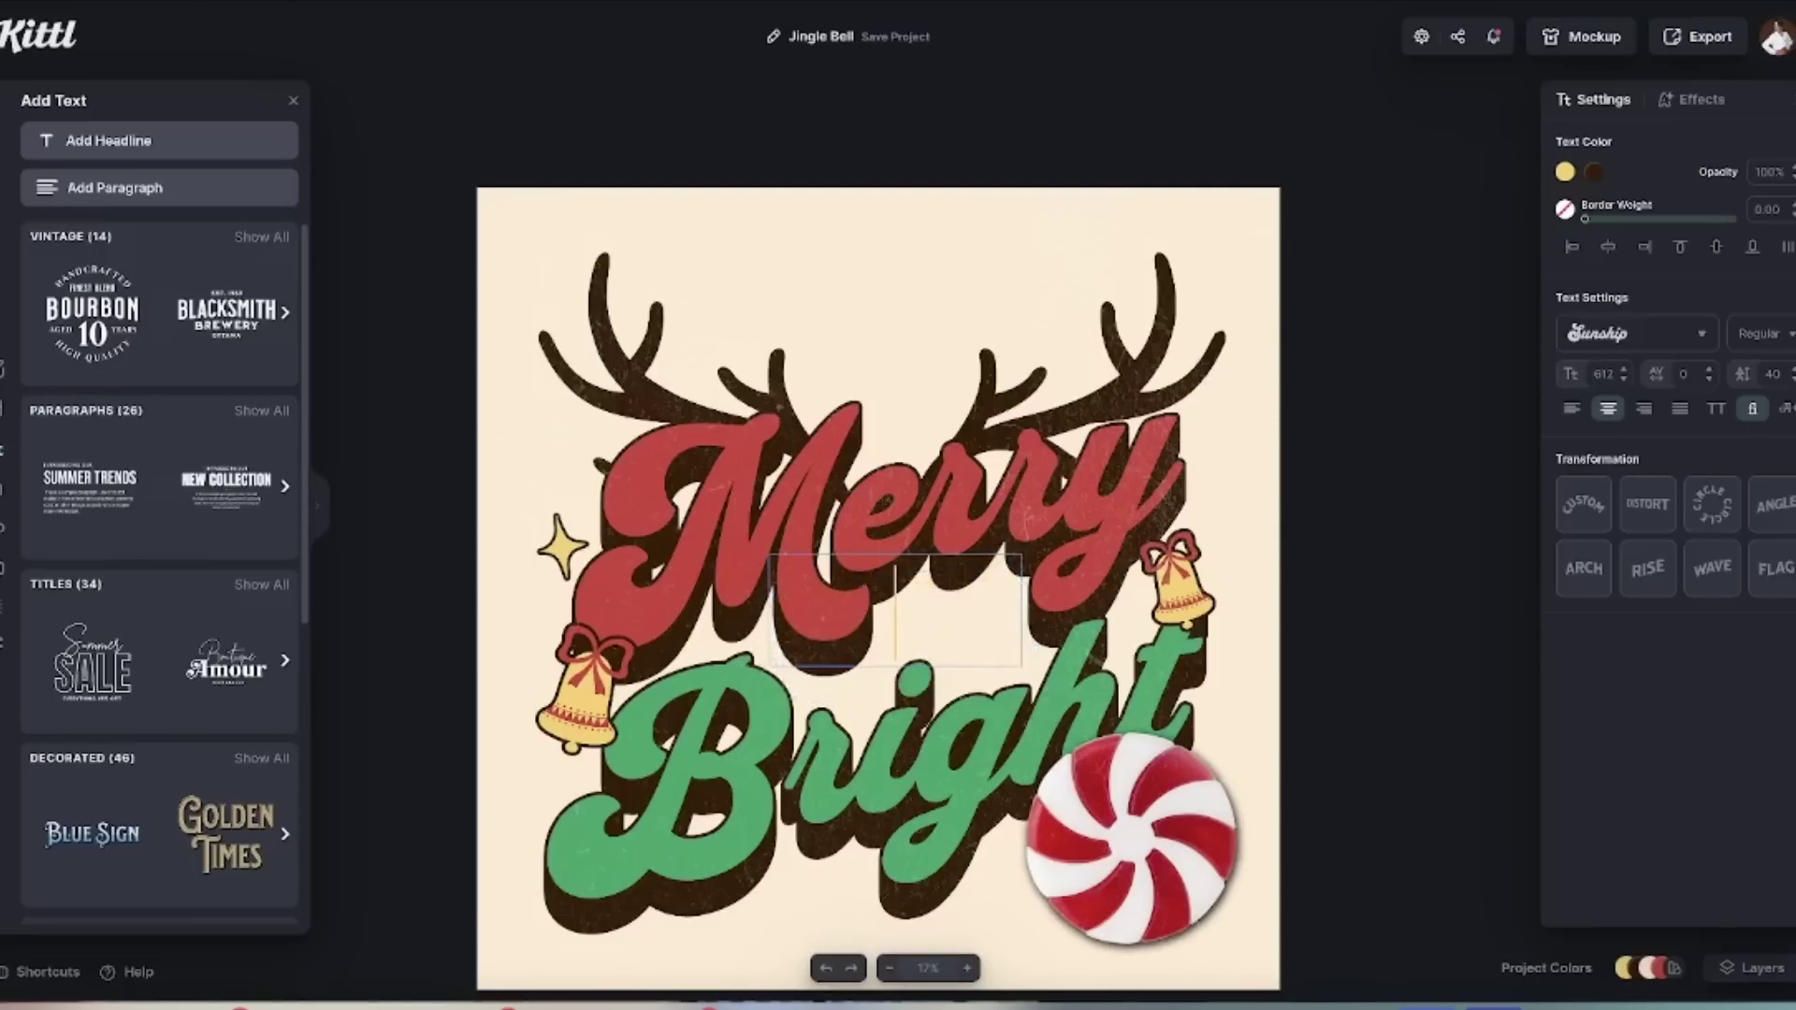
{"action": "type", "text": "&"}
{"action": "mouse_move", "coordinate": [898, 612]}
{"action": "left_mouse_down"}
{"action": "mouse_move", "coordinate": [939, 655]}
{"action": "mouse_move", "coordinate": [984, 636]}
{"action": "mouse_move", "coordinate": [923, 636]}
{"action": "left_mouse_up"}
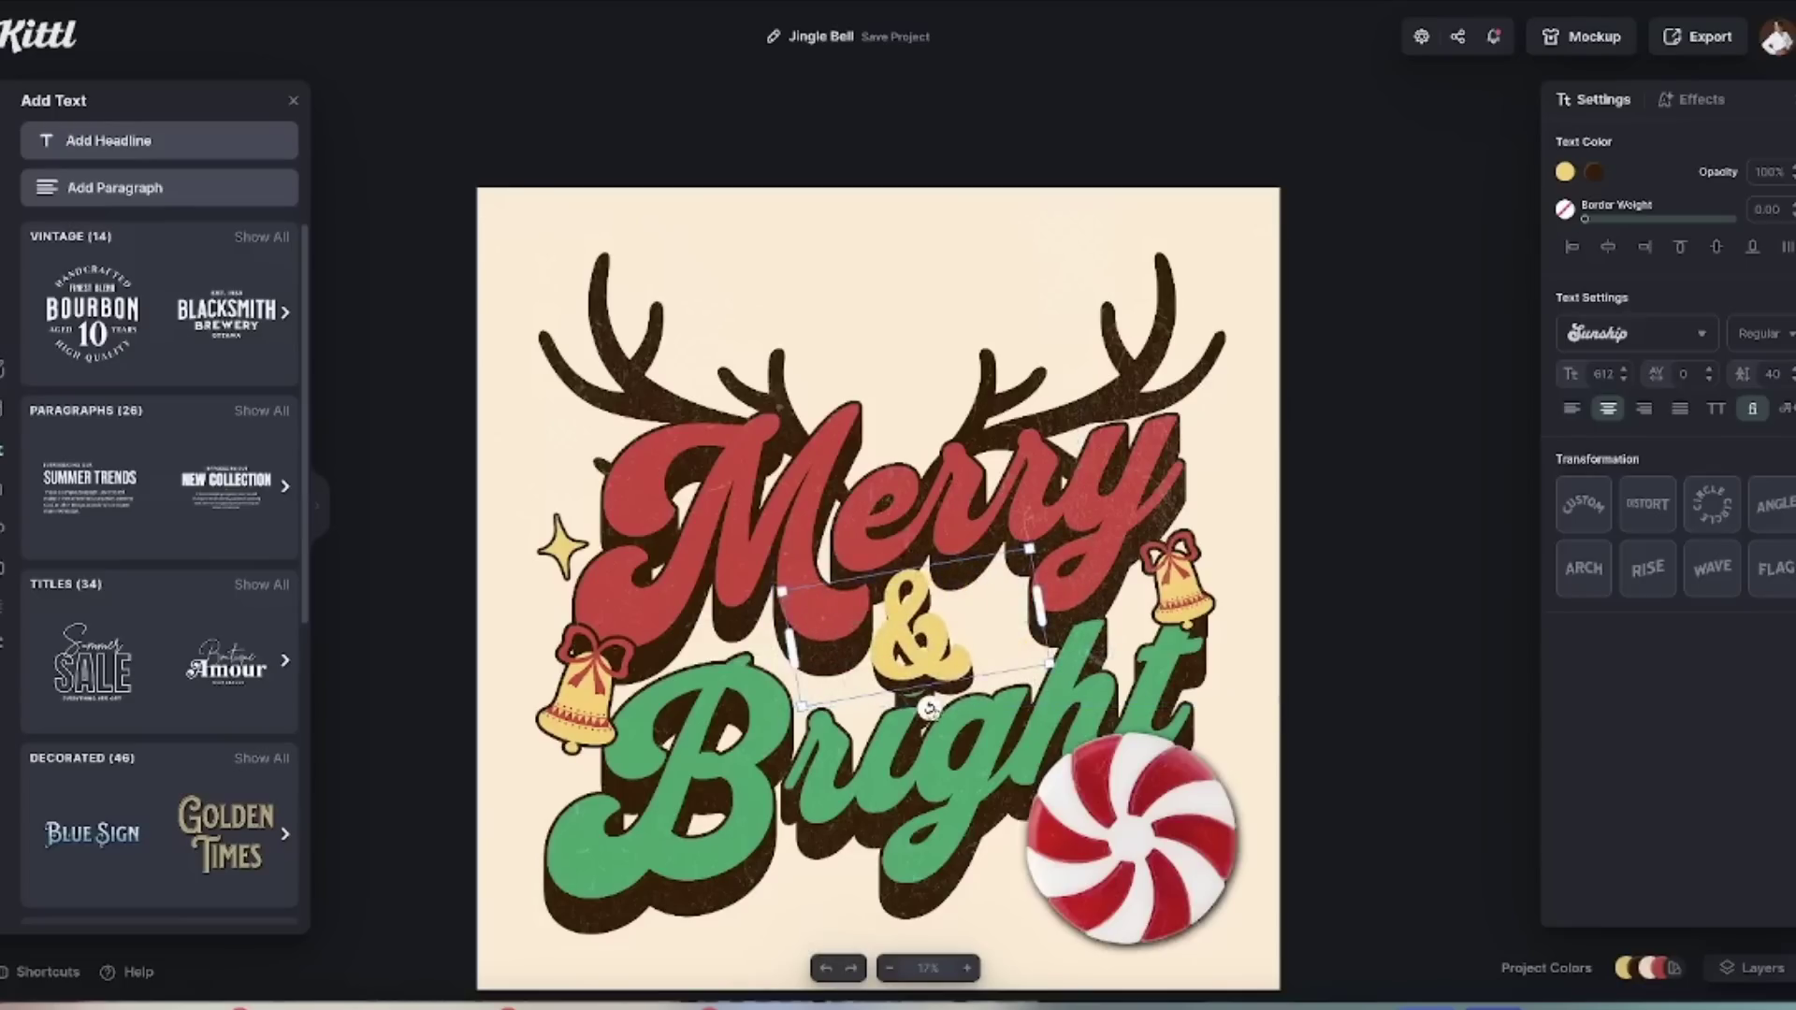
{"action": "left_click_drag", "start_coordinate": [928, 709], "coordinate": [926, 708]}
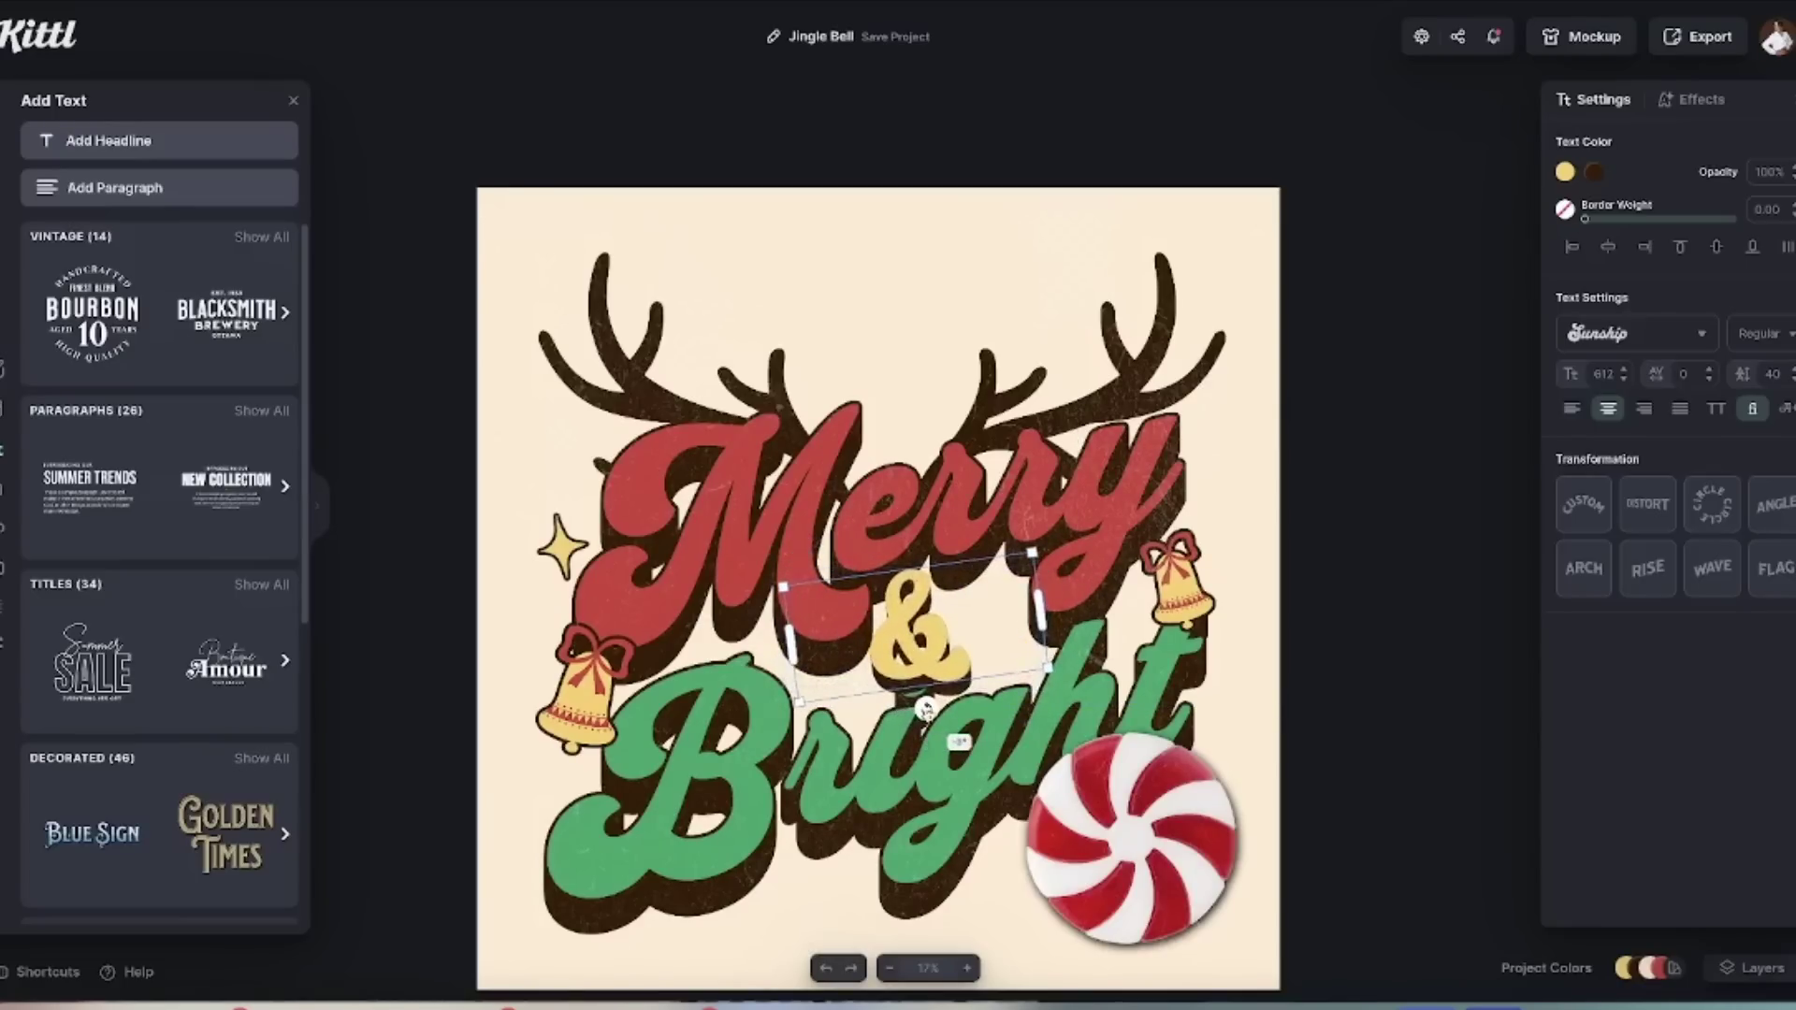
{"action": "left_click_drag", "start_coordinate": [895, 629], "coordinate": [956, 629]}
{"action": "left_click_drag", "start_coordinate": [925, 696], "coordinate": [948, 640]}
{"action": "left_click", "coordinate": [961, 648]}
{"action": "left_click", "coordinate": [884, 329]}
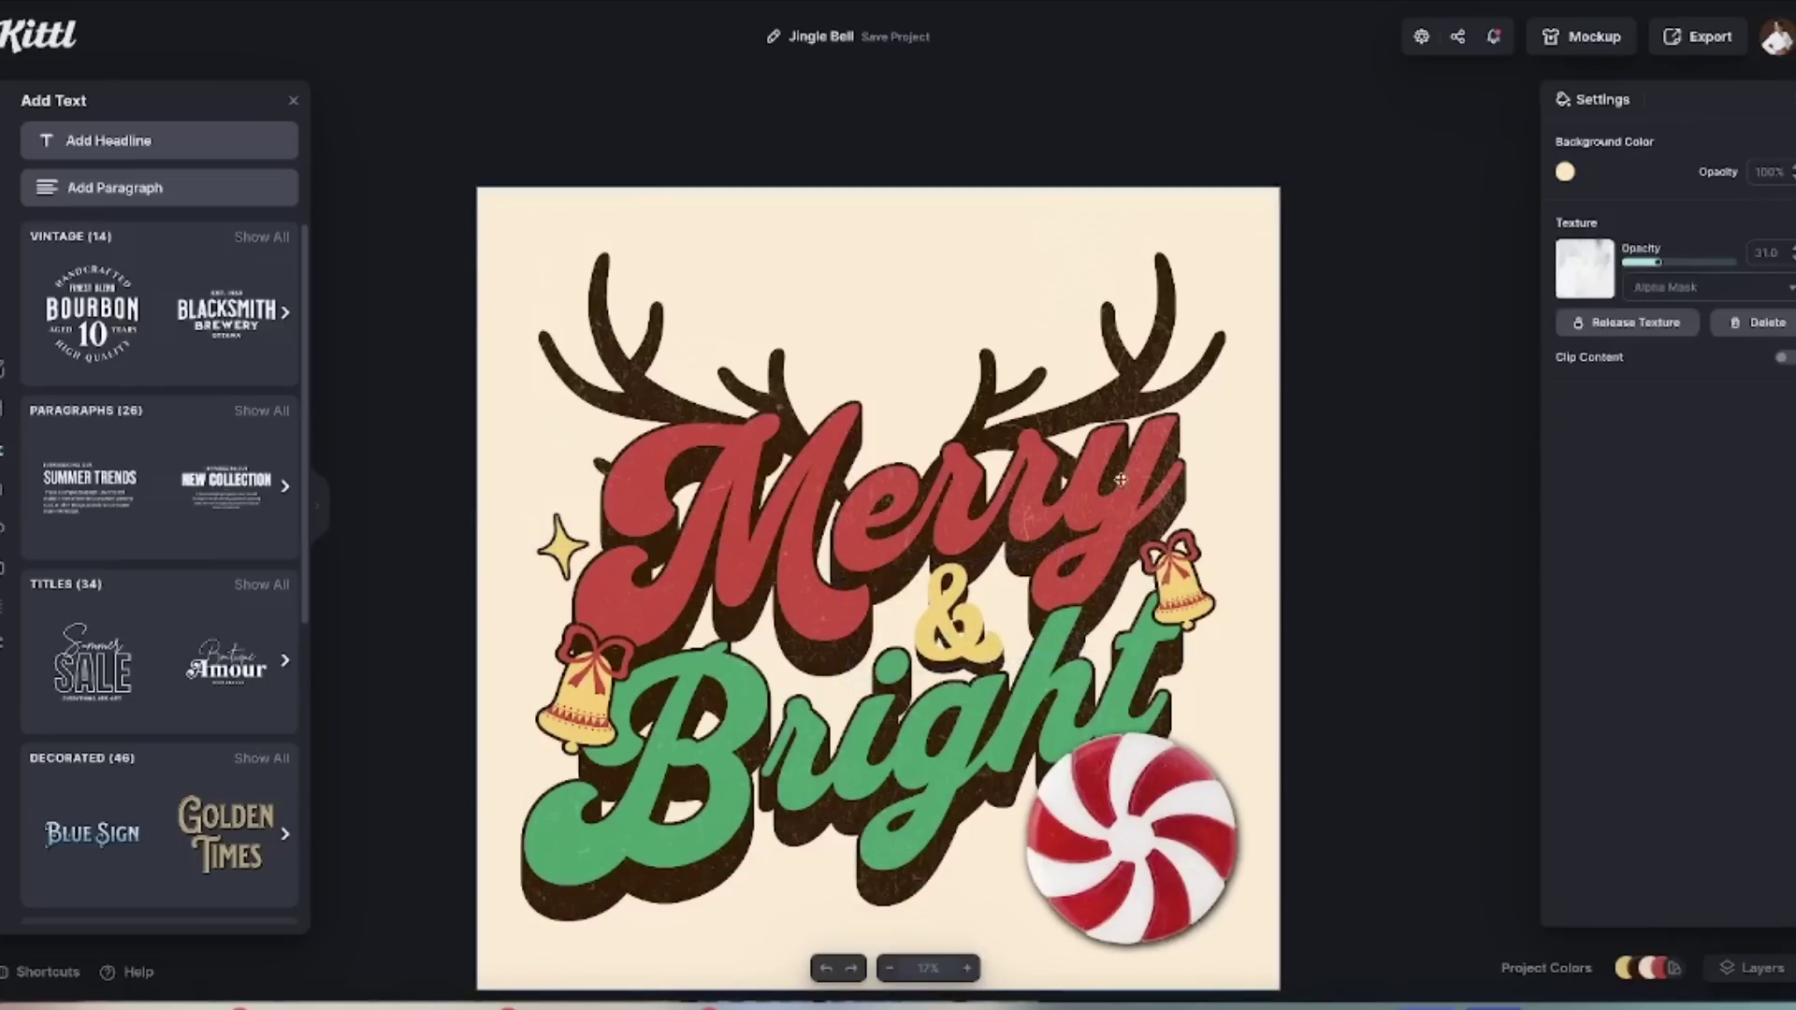
Try an ornament garland across the top, resizing and moving it higher and right.
{"action": "left_click", "coordinate": [610, 722]}
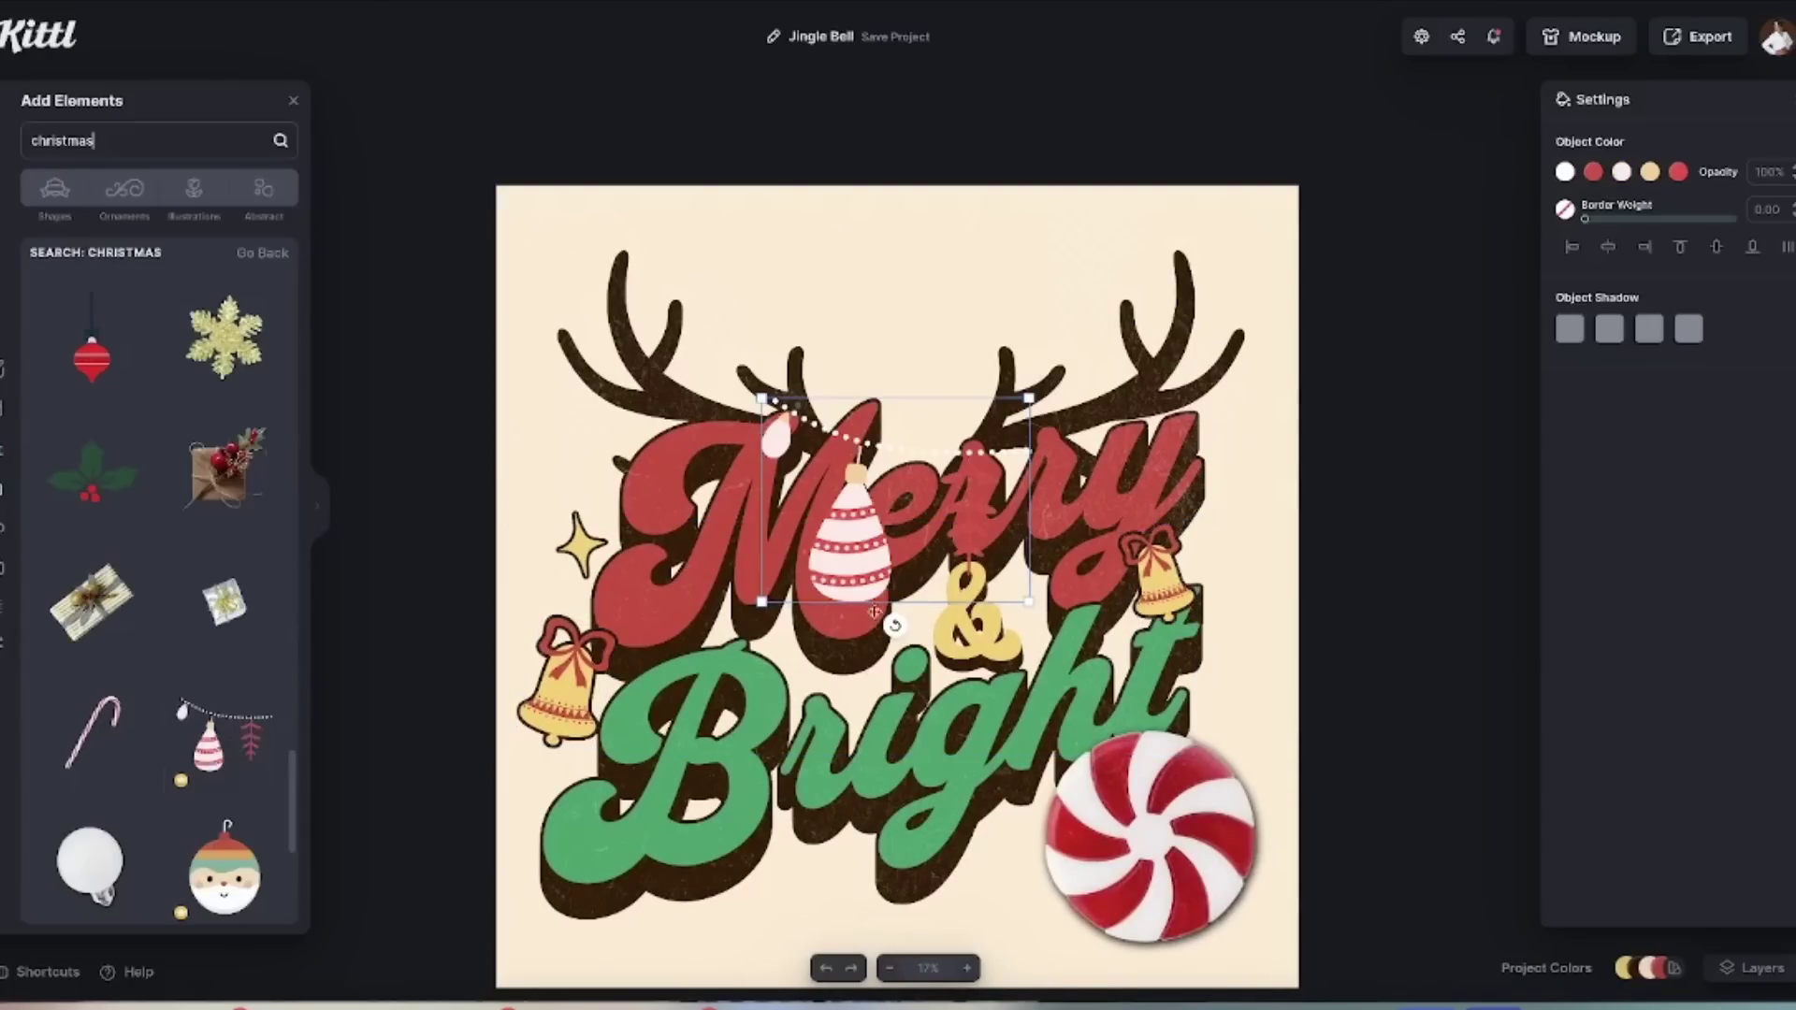
{"action": "left_click_drag", "start_coordinate": [848, 575], "coordinate": [852, 393]}
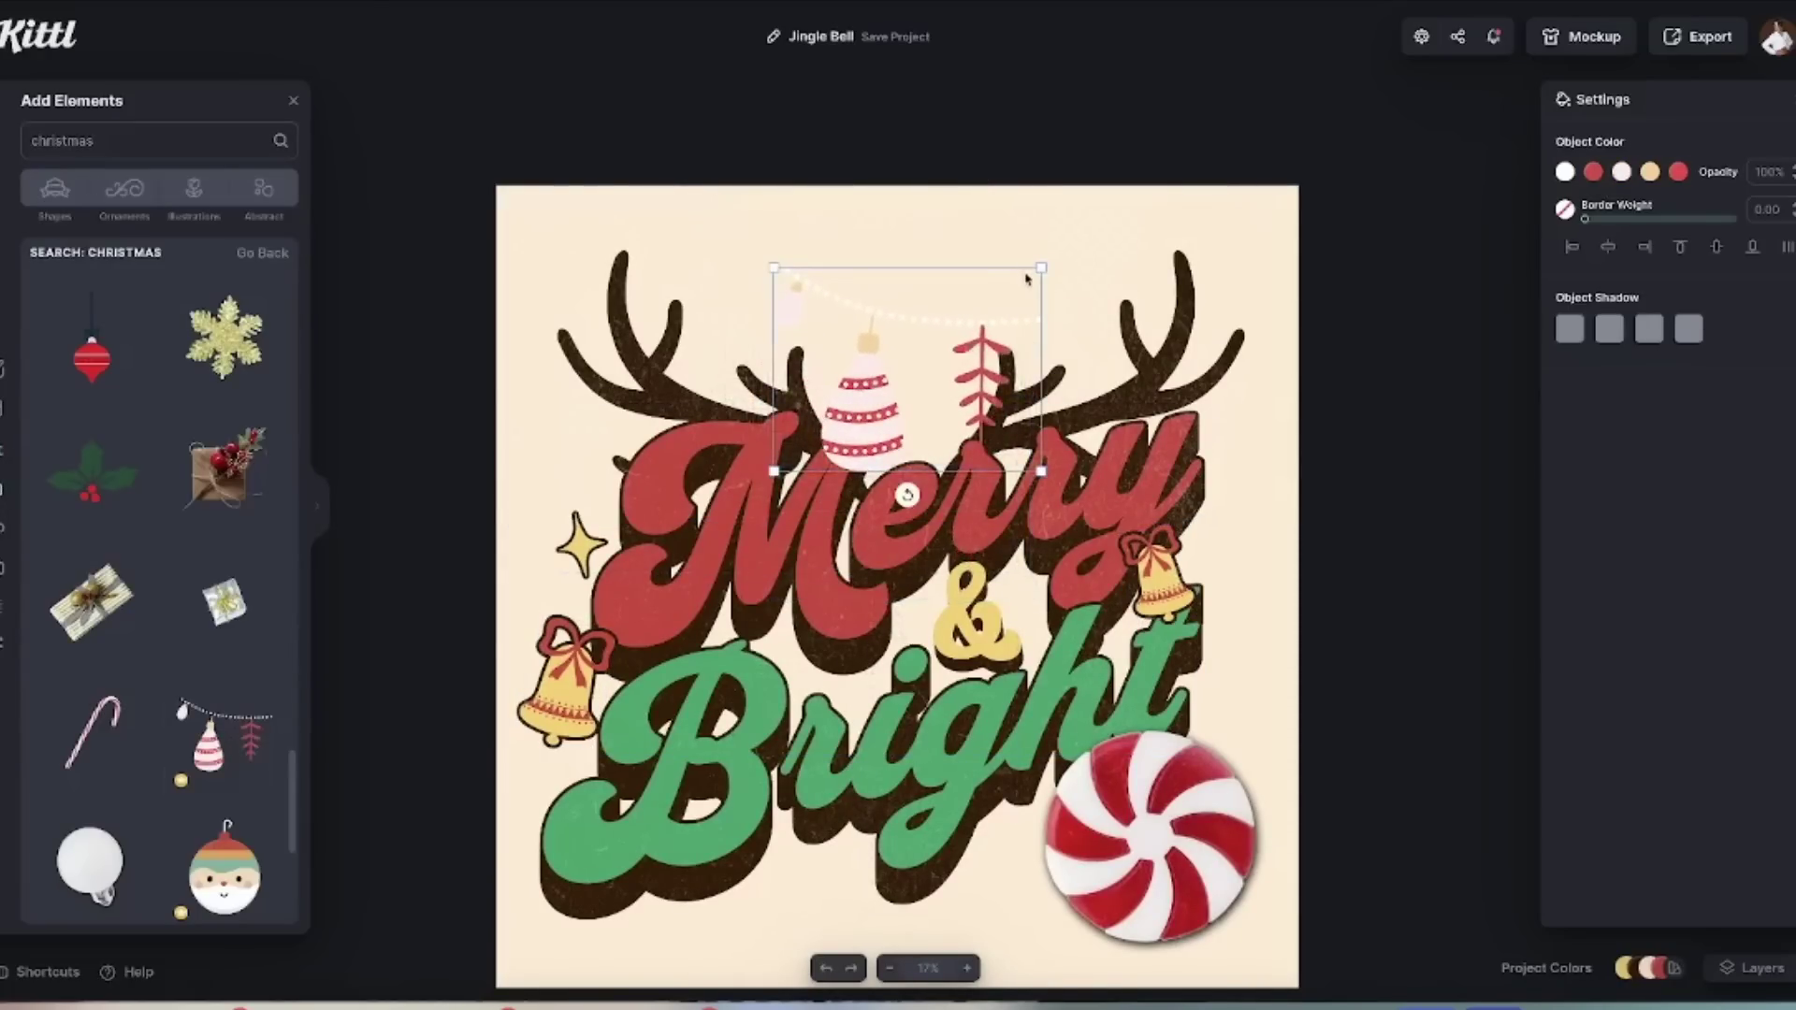
{"action": "mouse_move", "coordinate": [1040, 270]}
{"action": "left_mouse_down"}
{"action": "mouse_move", "coordinate": [1110, 209]}
{"action": "mouse_move", "coordinate": [1026, 279]}
{"action": "left_mouse_up"}
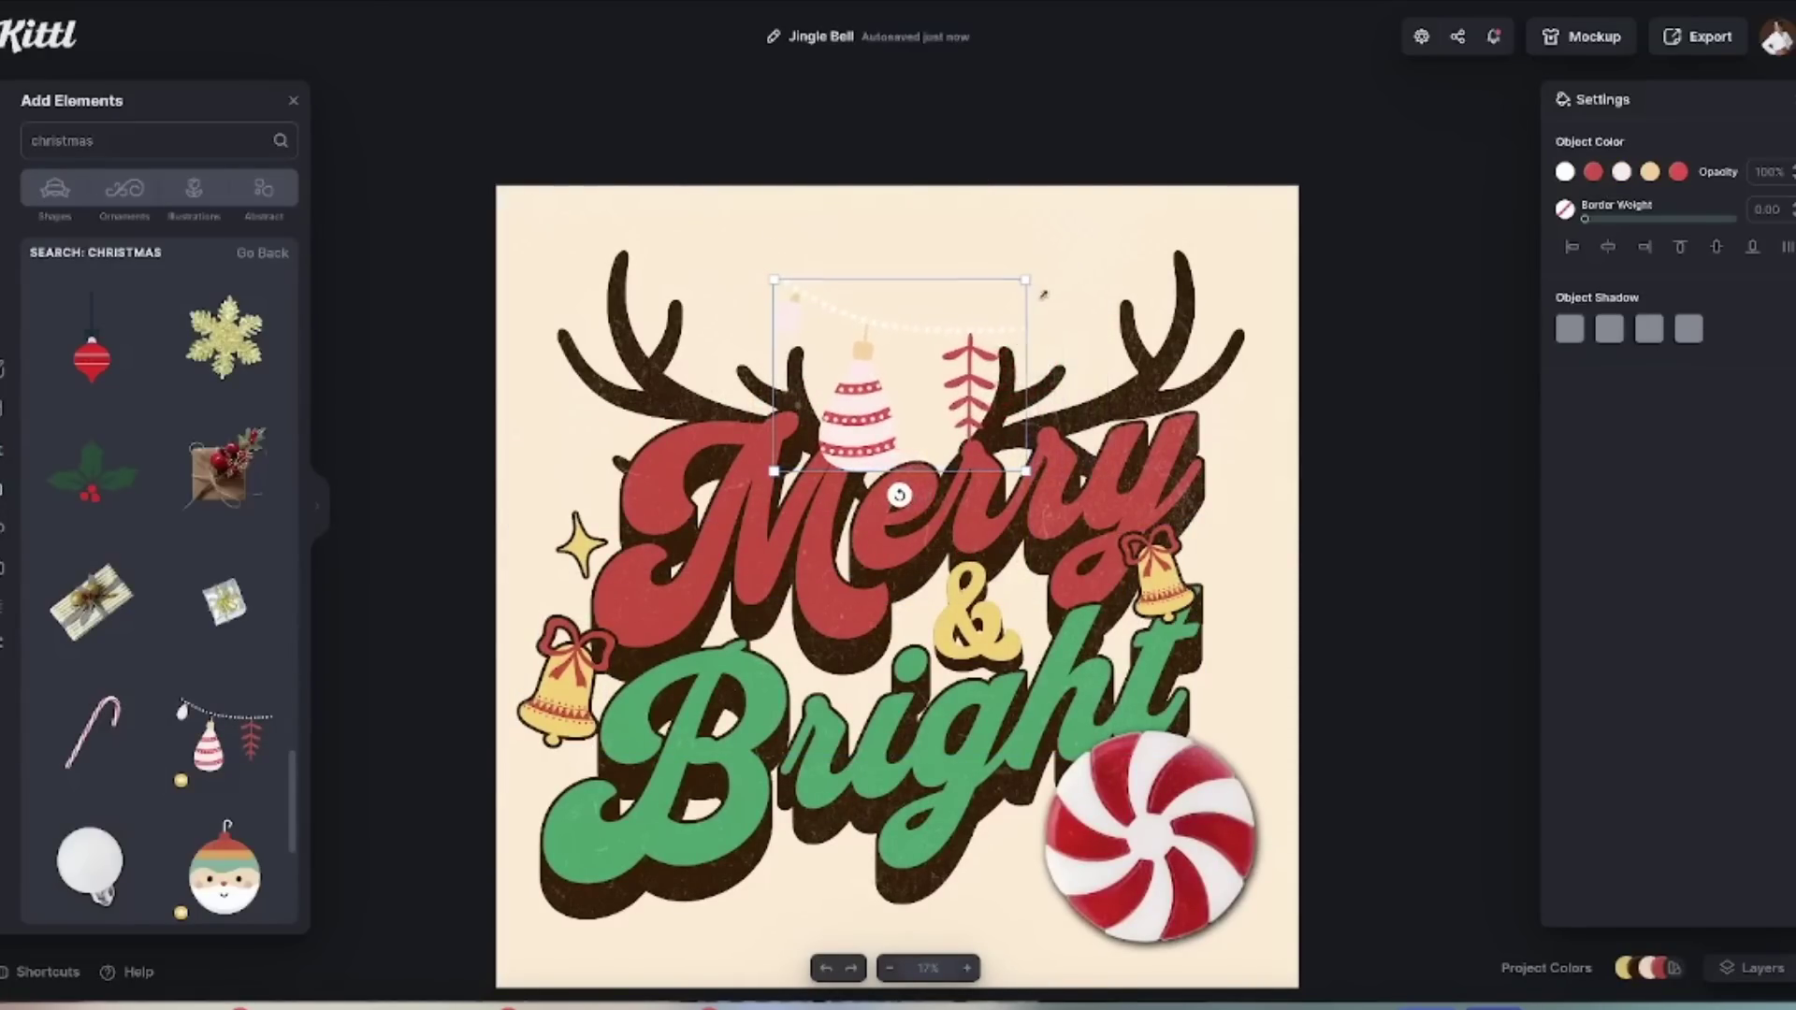
{"action": "left_click_drag", "start_coordinate": [1051, 374], "coordinate": [1001, 378]}
{"action": "scroll", "coordinate": [158, 545], "scroll_direction": "down", "scroll_amount": 5}
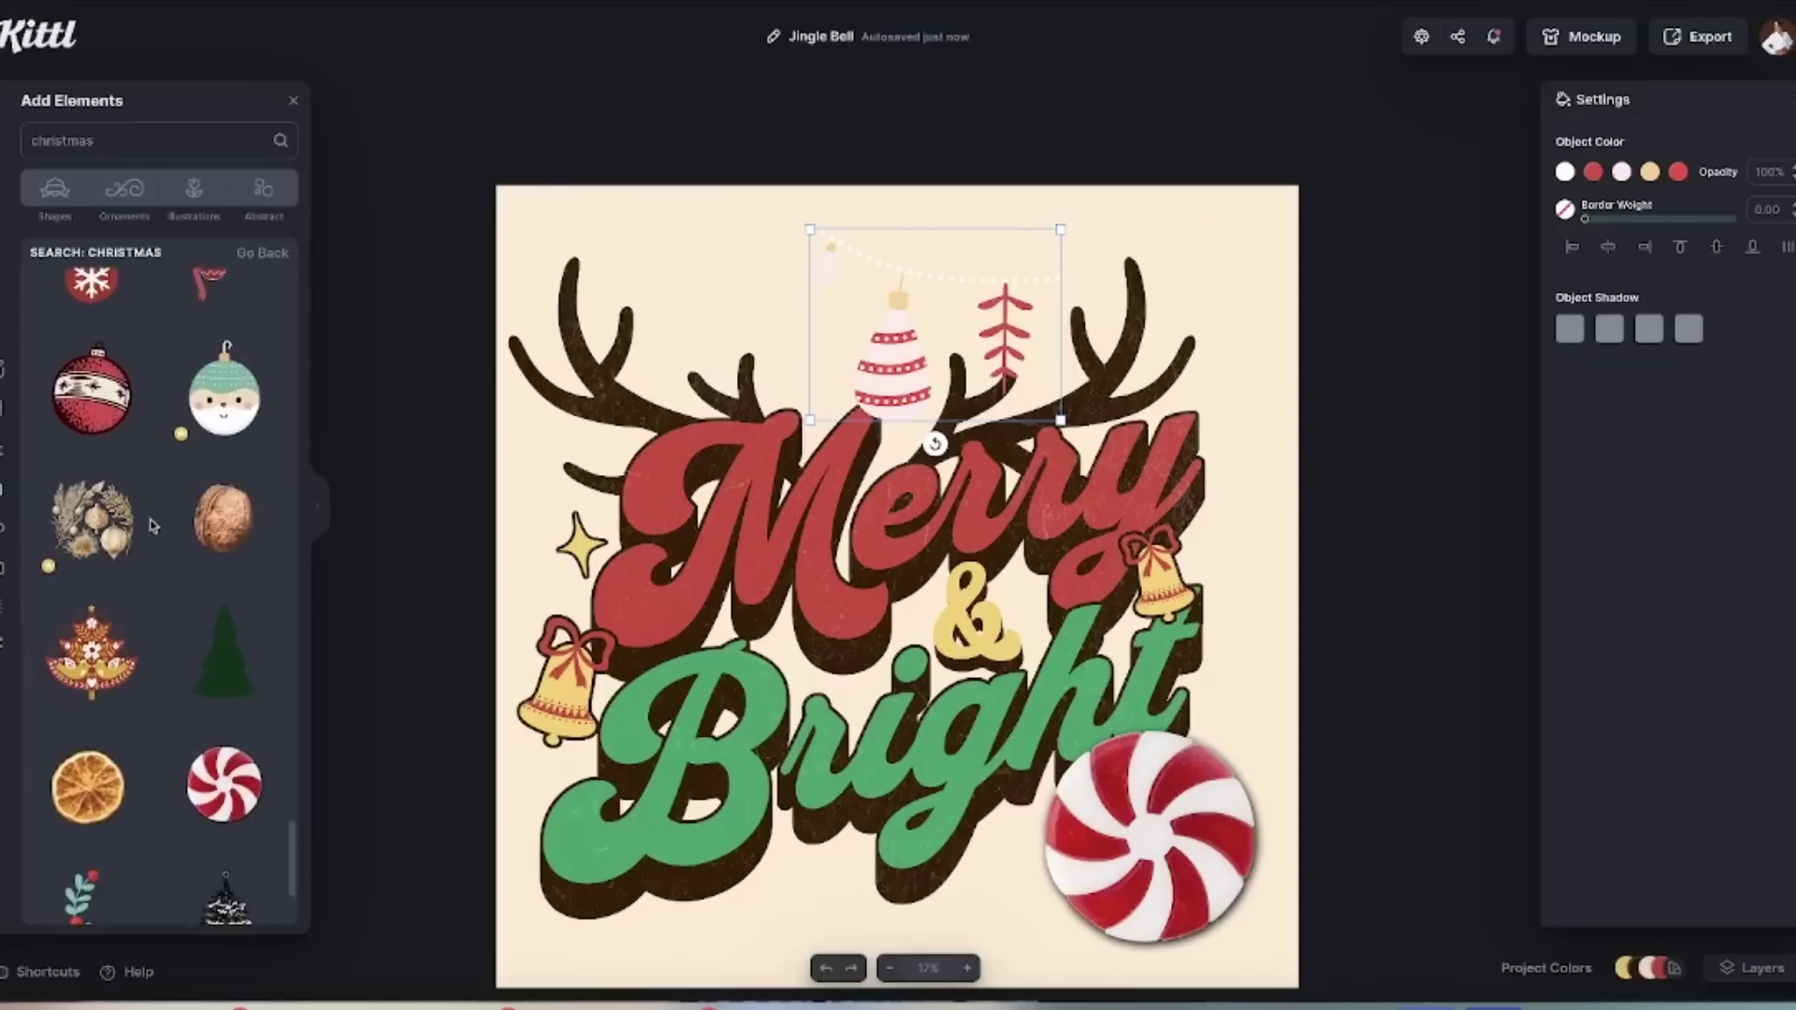
Add a red ornament, delete the yellow bells, and shrink and tilt the bauble onto Bright's B.
{"action": "left_click", "coordinate": [114, 413]}
{"action": "left_click_drag", "start_coordinate": [904, 549], "coordinate": [855, 777]}
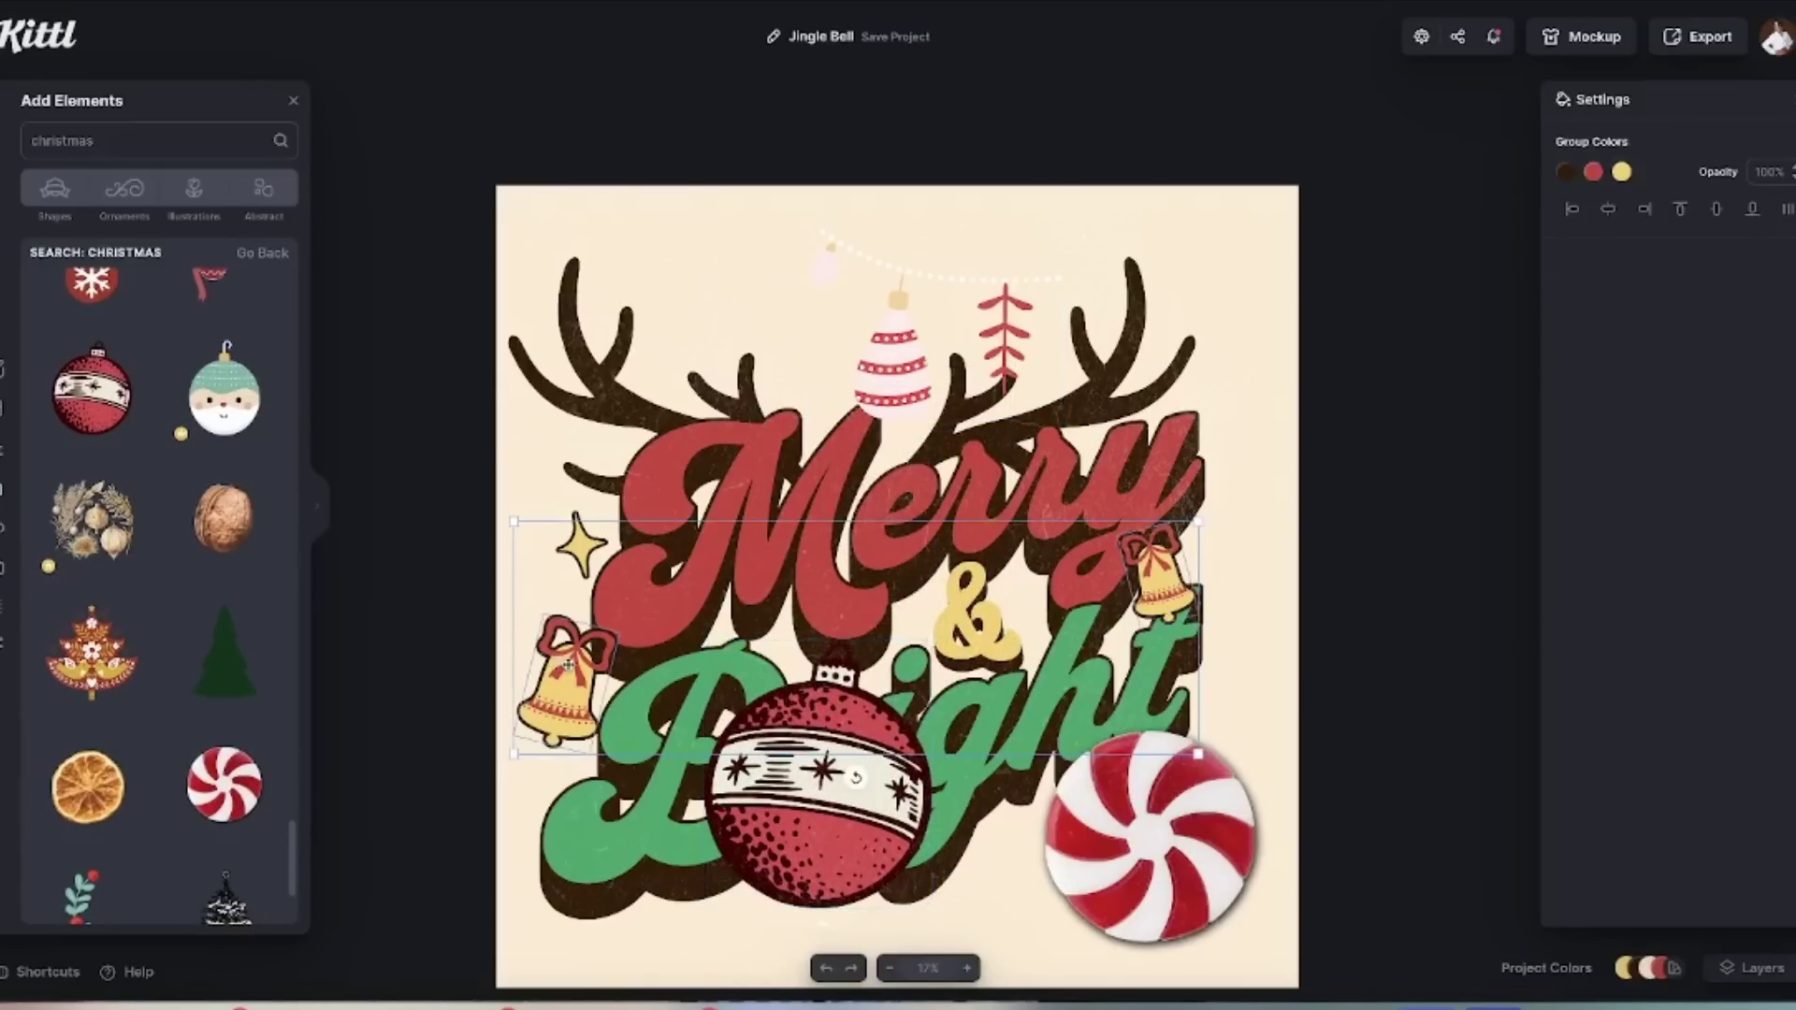
{"action": "key", "text": "Delete"}
{"action": "left_click_drag", "start_coordinate": [735, 756], "coordinate": [633, 756]}
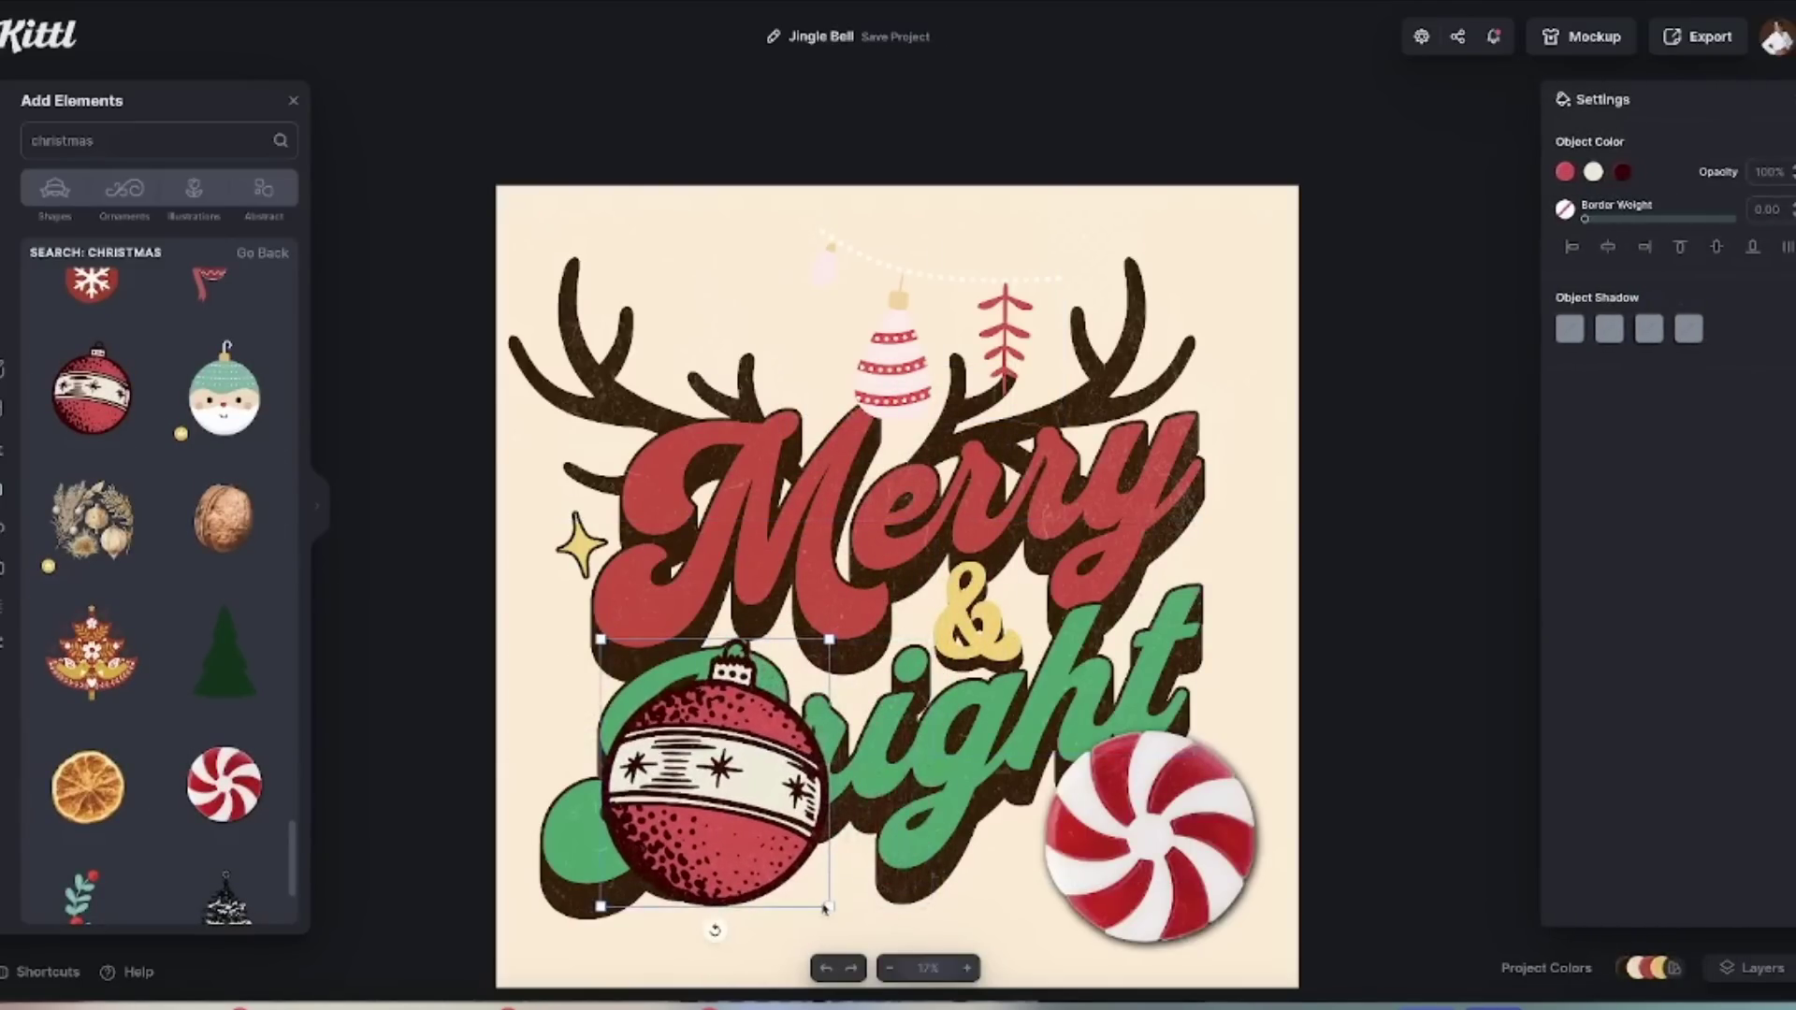
{"action": "left_click_drag", "start_coordinate": [832, 908], "coordinate": [547, 703]}
{"action": "left_click_drag", "start_coordinate": [564, 765], "coordinate": [567, 697]}
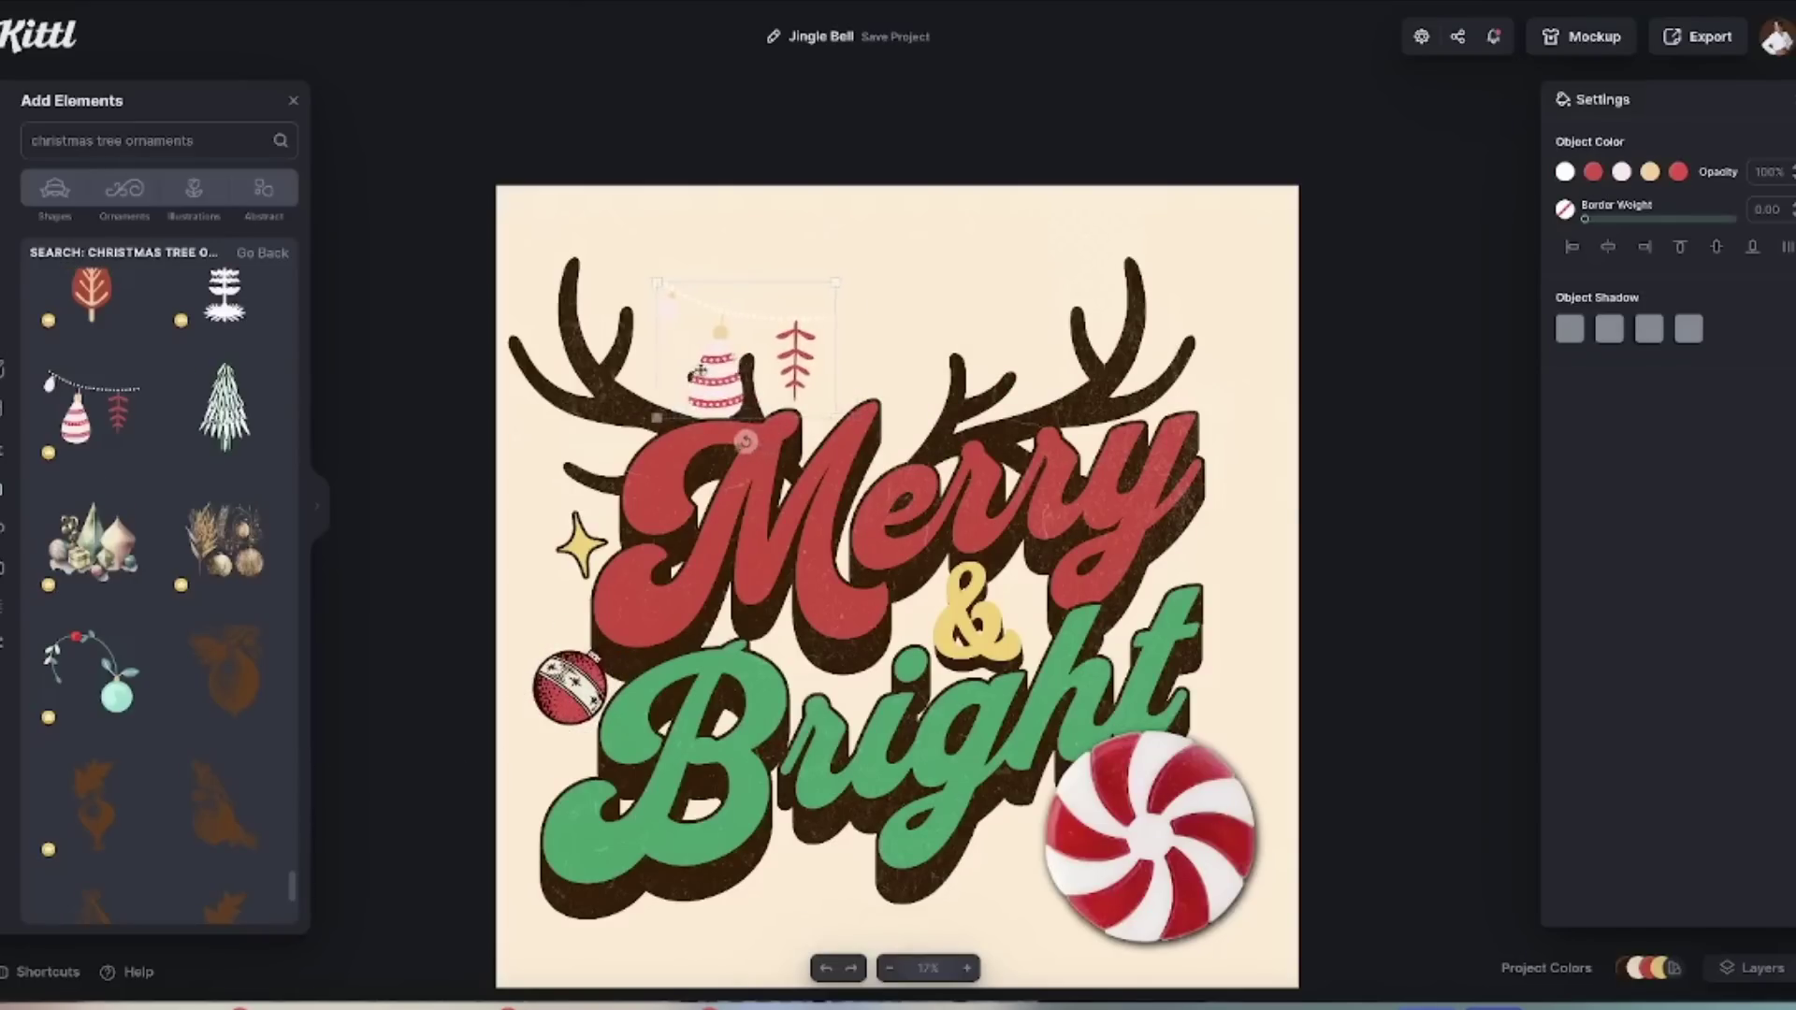
Try and remove another top garland, then nudge the antlers right and slightly up.
{"action": "left_click_drag", "start_coordinate": [682, 370], "coordinate": [889, 328]}
{"action": "key", "text": "Delete"}
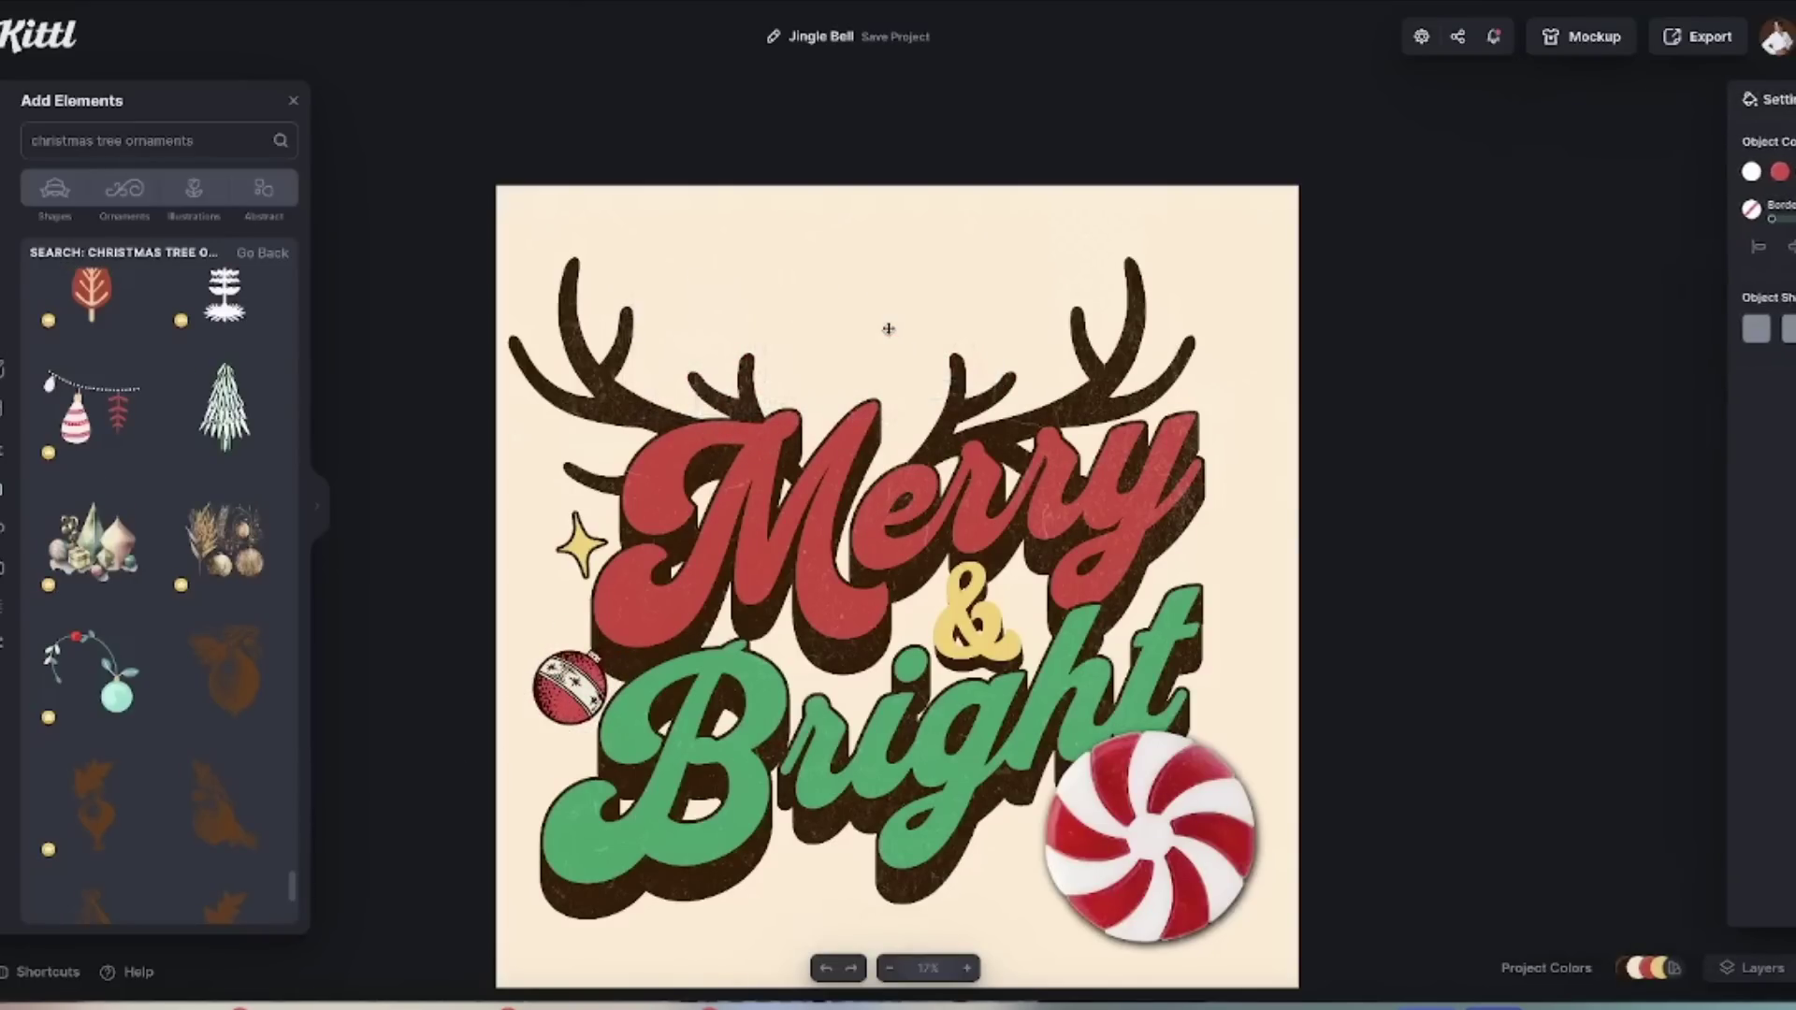
{"action": "left_click_drag", "start_coordinate": [1096, 370], "coordinate": [1120, 363]}
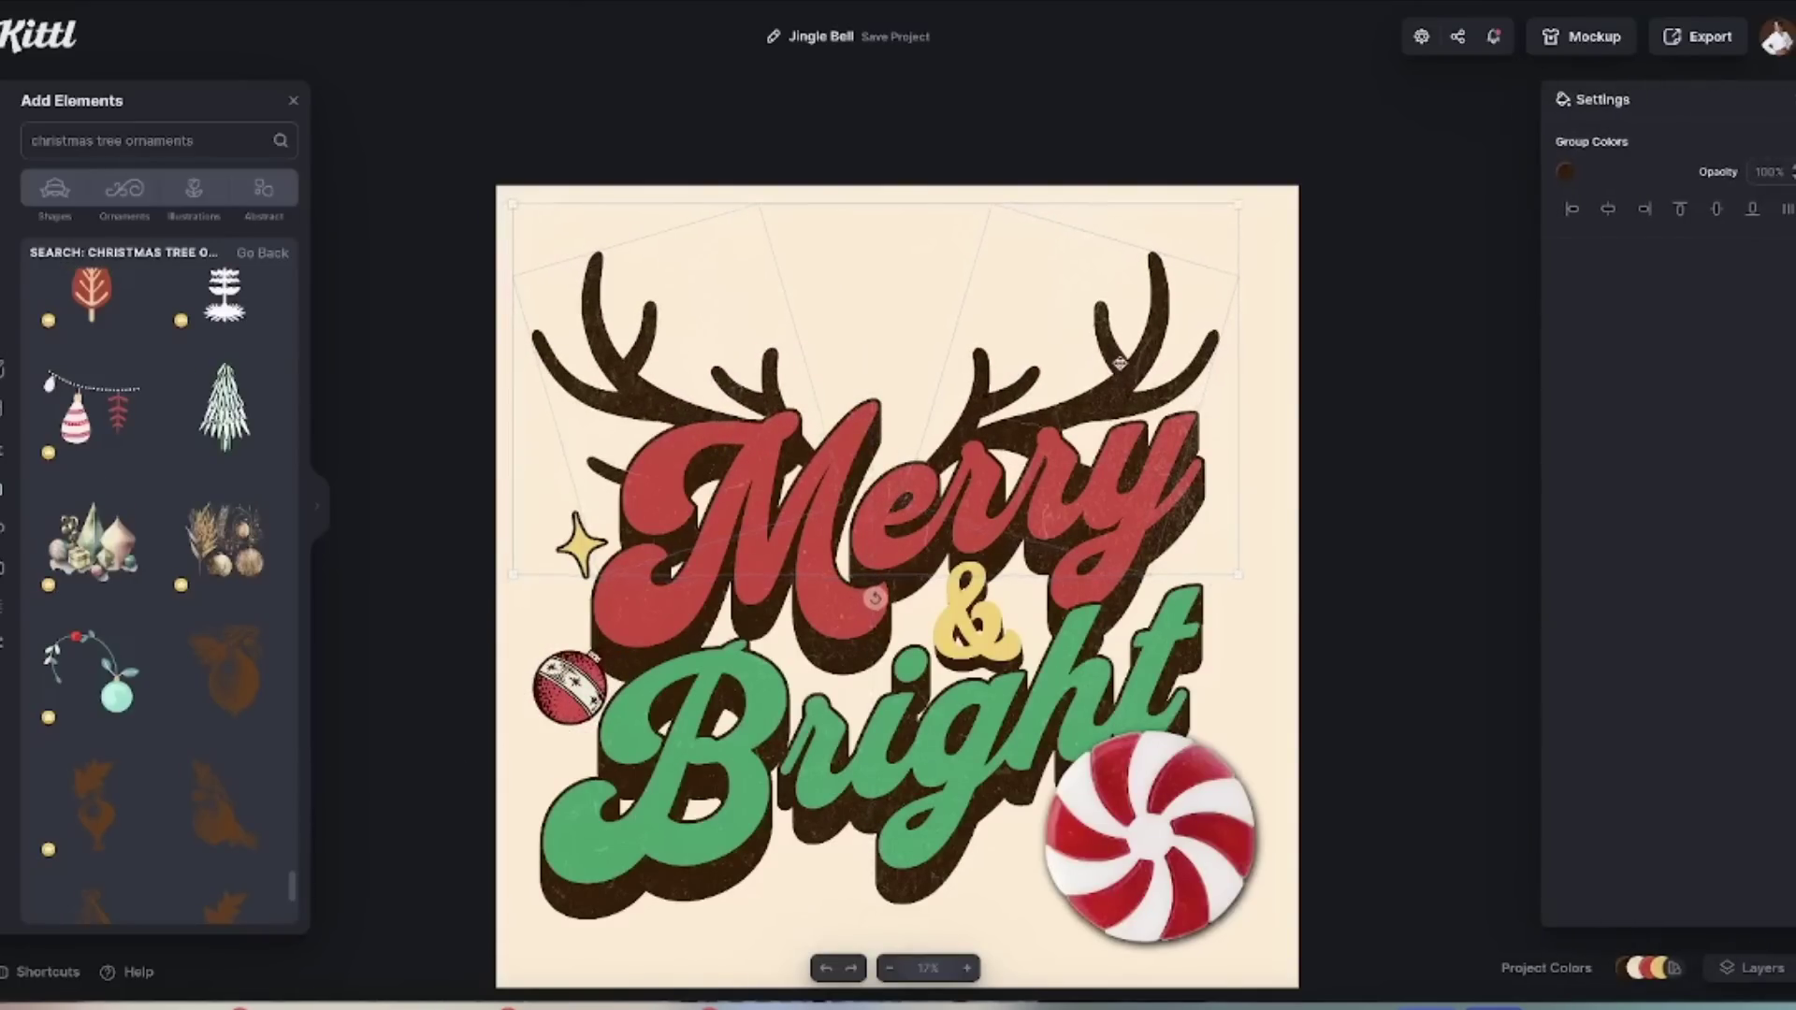
Copy the yellow star and red bauble to the upper right and bottom middle of the lettering.
{"action": "scroll", "coordinate": [60, 638], "scroll_direction": "down", "scroll_amount": 10}
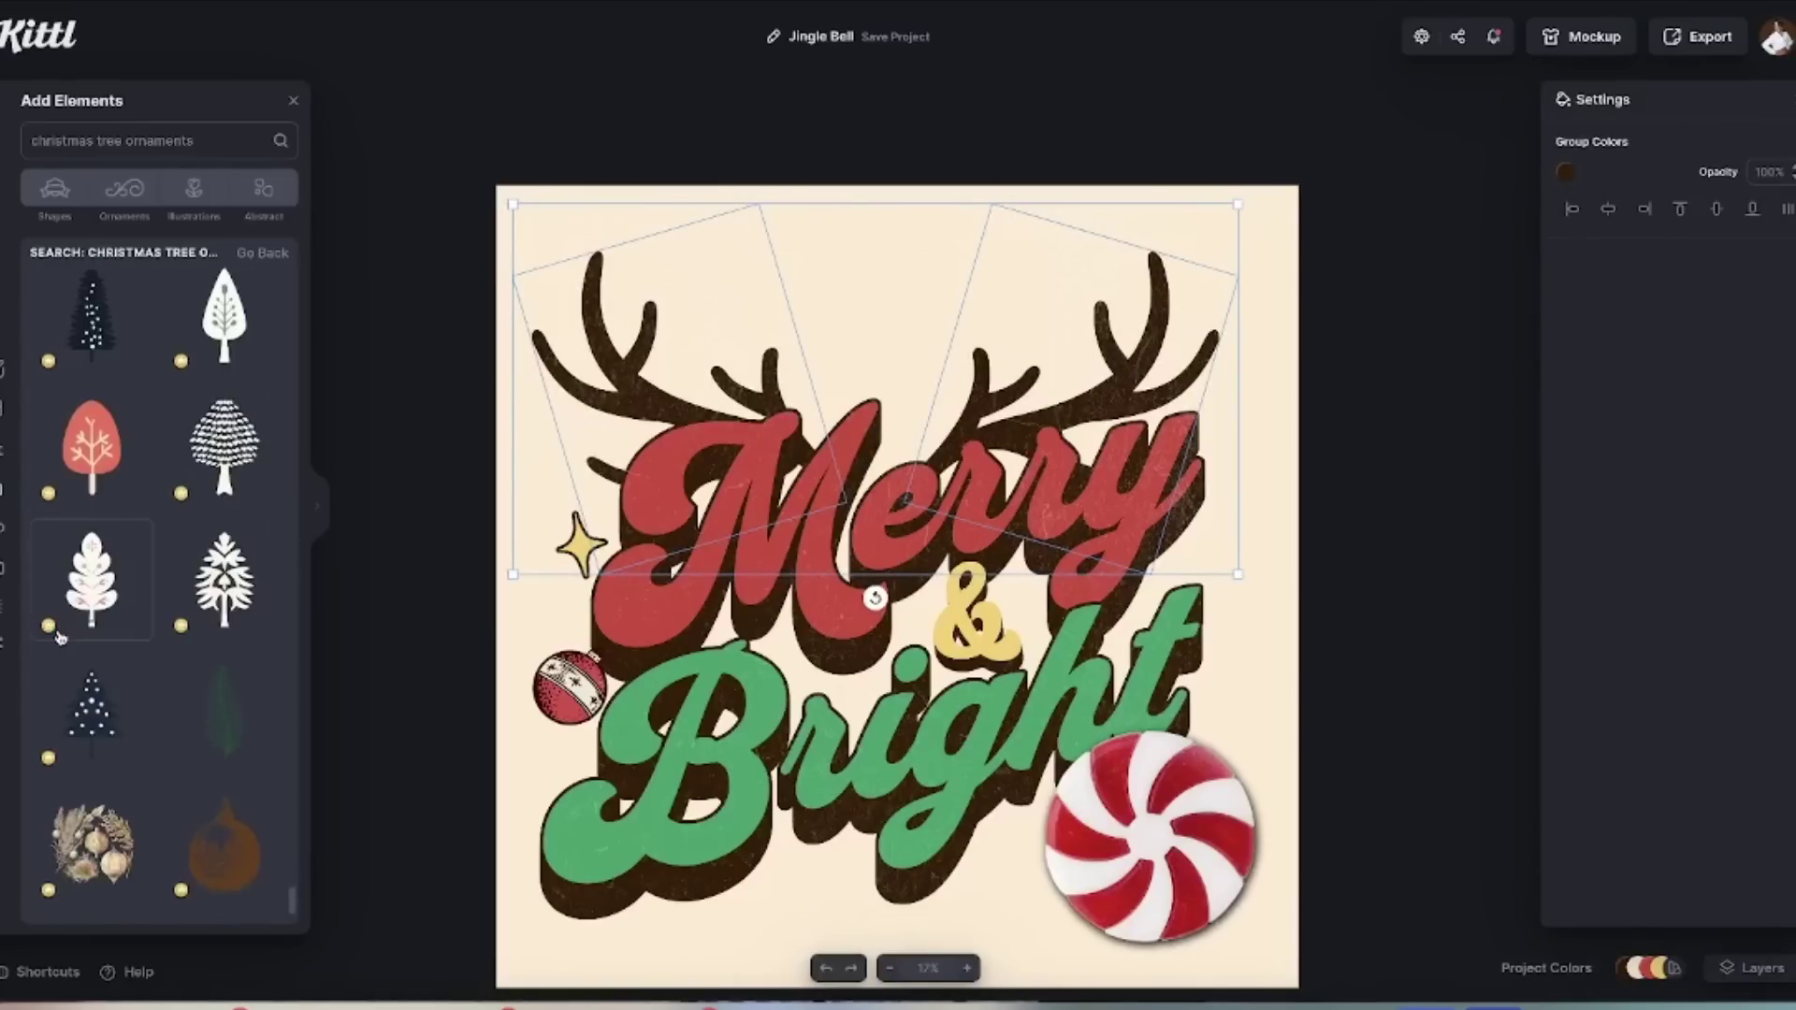
{"action": "left_click", "coordinate": [577, 543]}
{"action": "left_click_drag", "start_coordinate": [577, 542], "coordinate": [1220, 402]}
{"action": "left_click_drag", "start_coordinate": [569, 686], "coordinate": [1260, 593]}
{"action": "left_click_drag", "start_coordinate": [577, 542], "coordinate": [809, 888]}
{"action": "left_click_drag", "start_coordinate": [569, 685], "coordinate": [977, 896]}
{"action": "left_click", "coordinate": [1006, 257]}
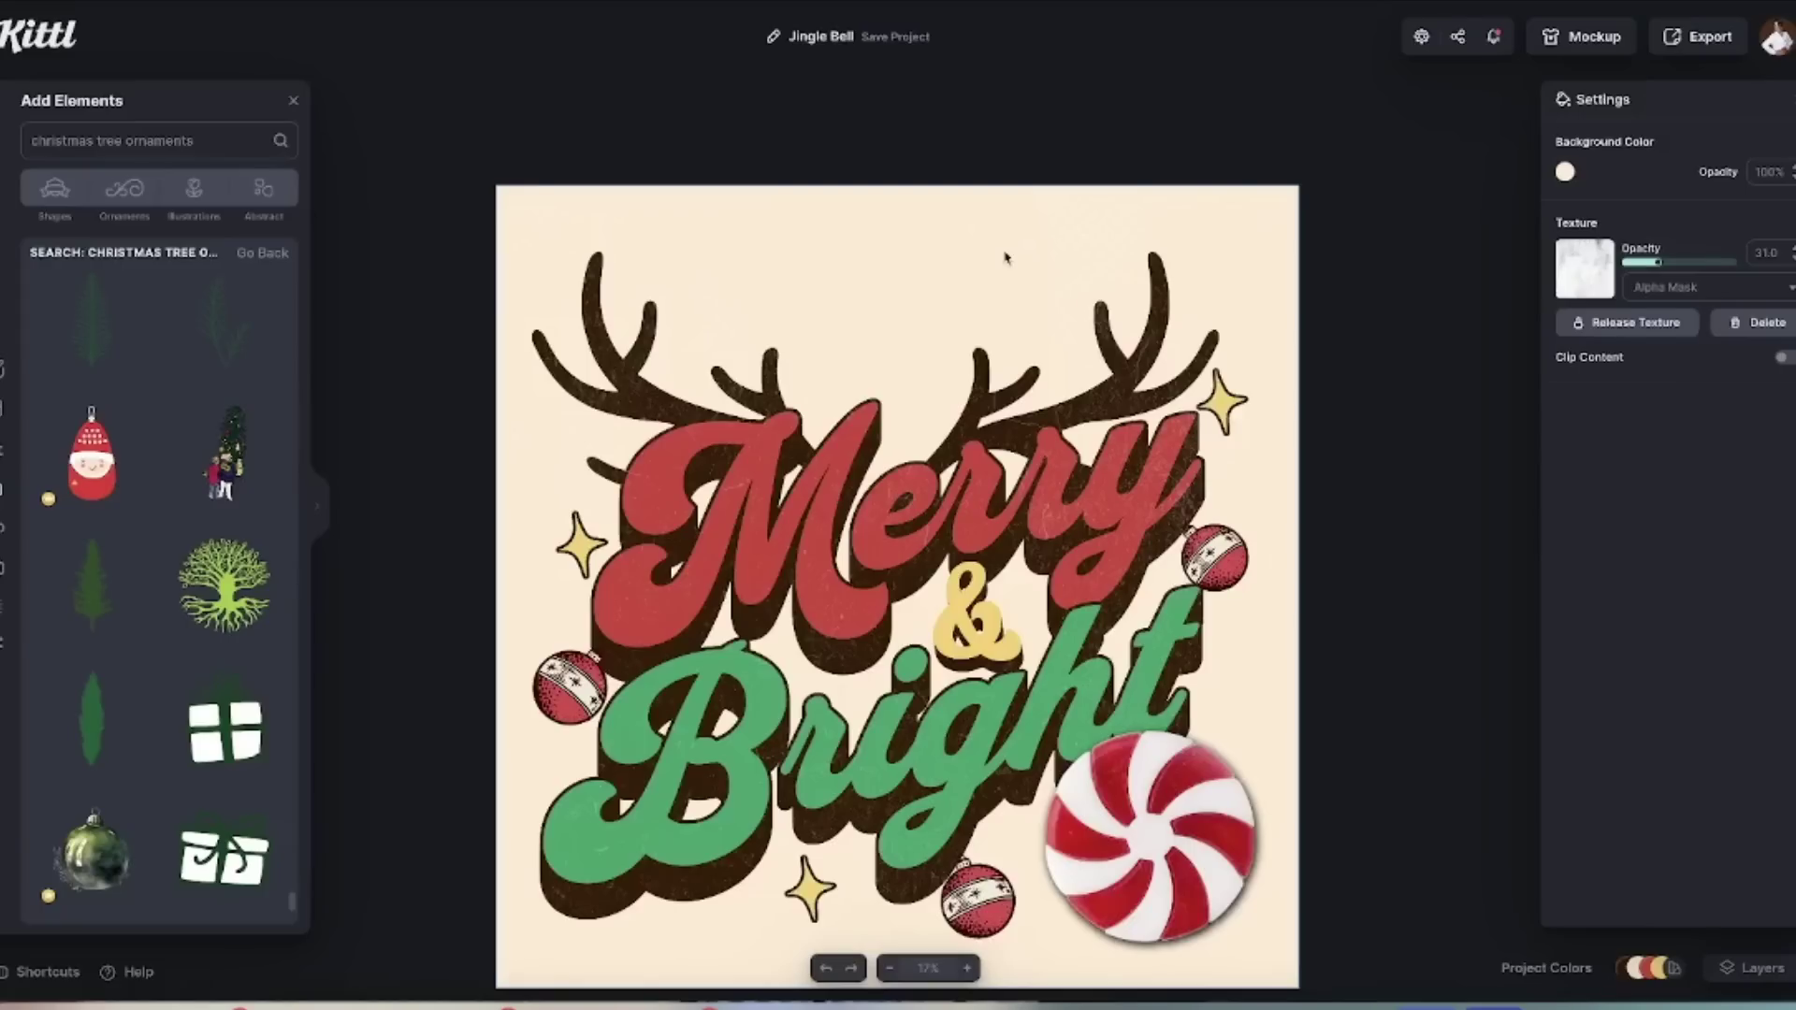
{"action": "left_click", "coordinate": [1008, 503]}
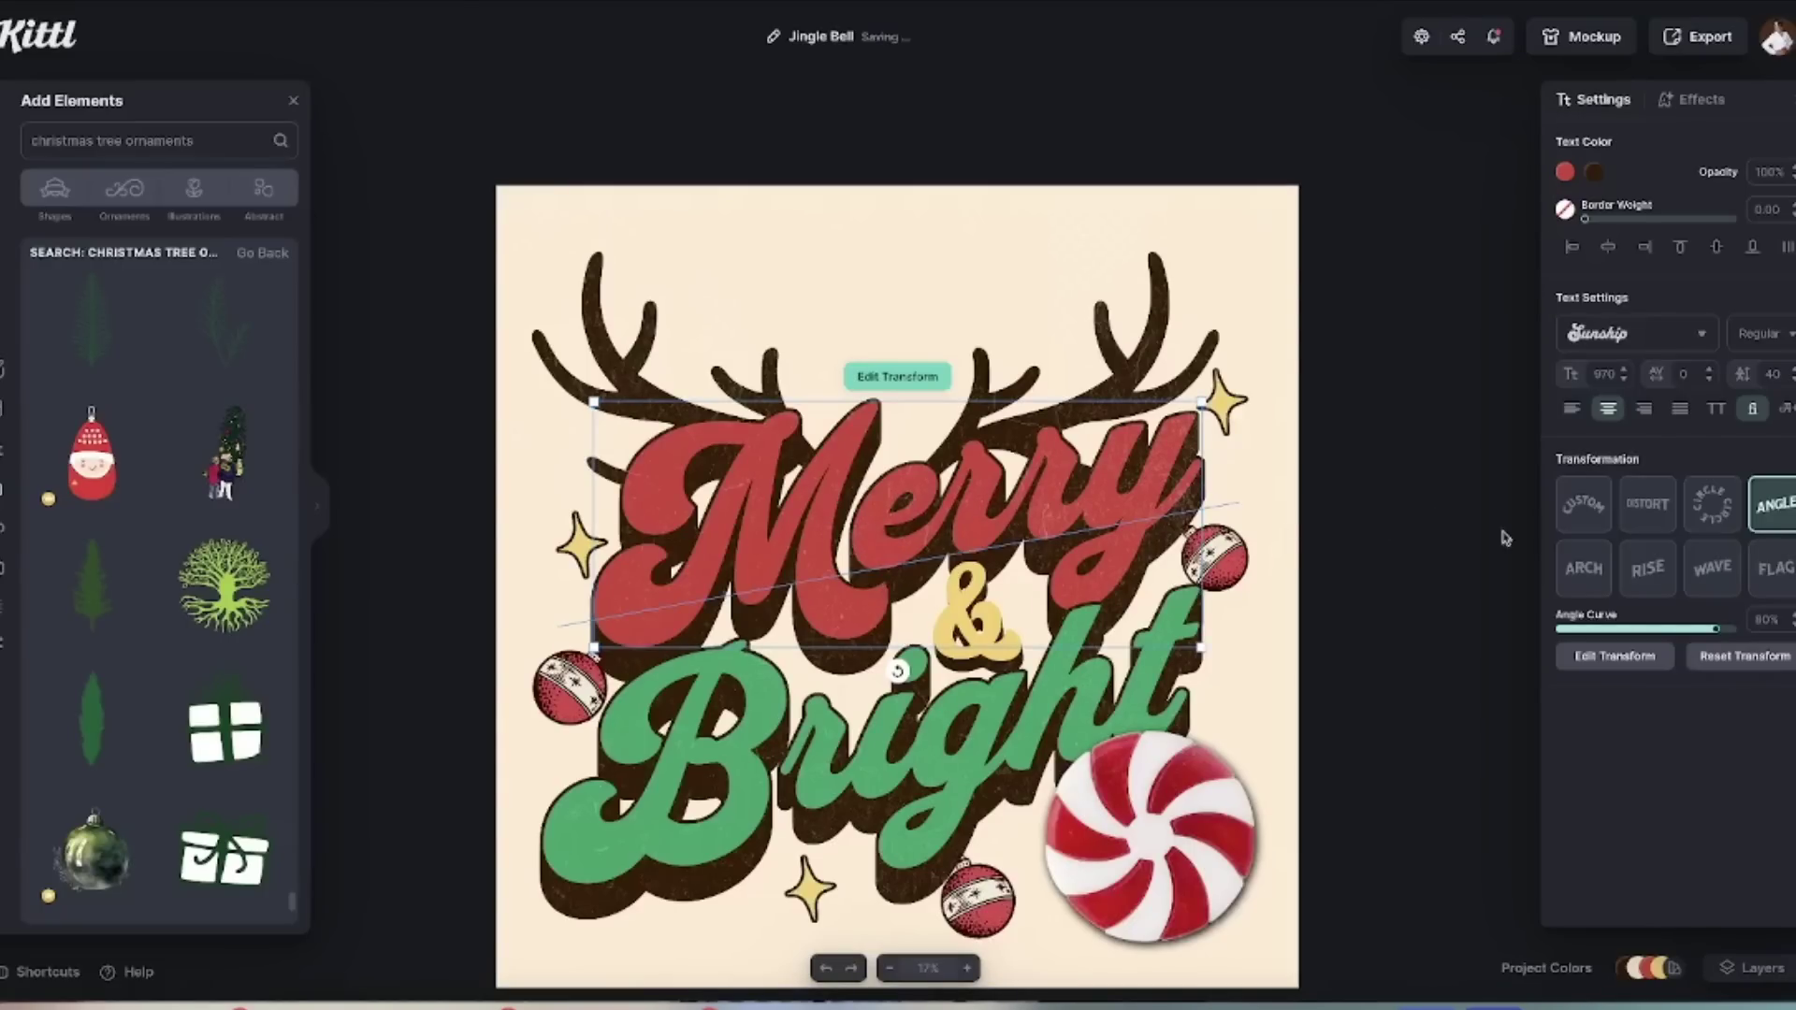
Give Merry dark-red Horizontal Lines stripes with Weight 2% and Distance 3%.
{"action": "left_click", "coordinate": [1697, 98]}
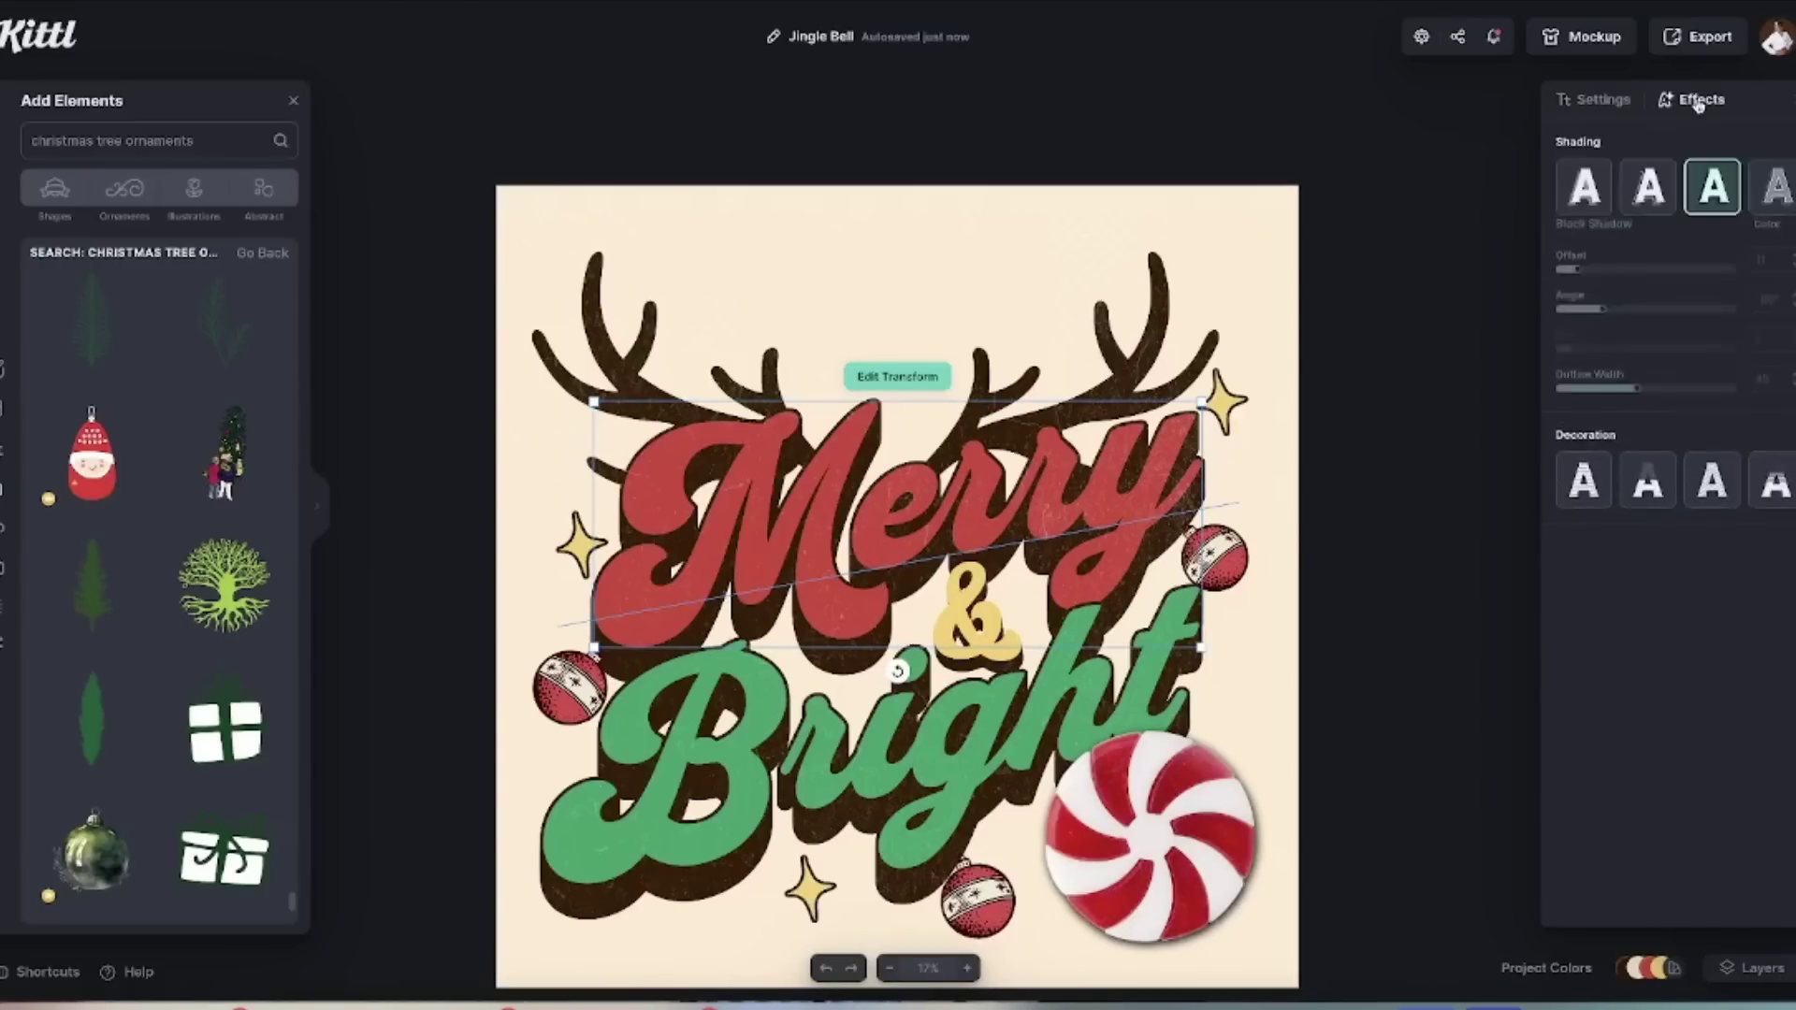
{"action": "left_click", "coordinate": [1584, 489]}
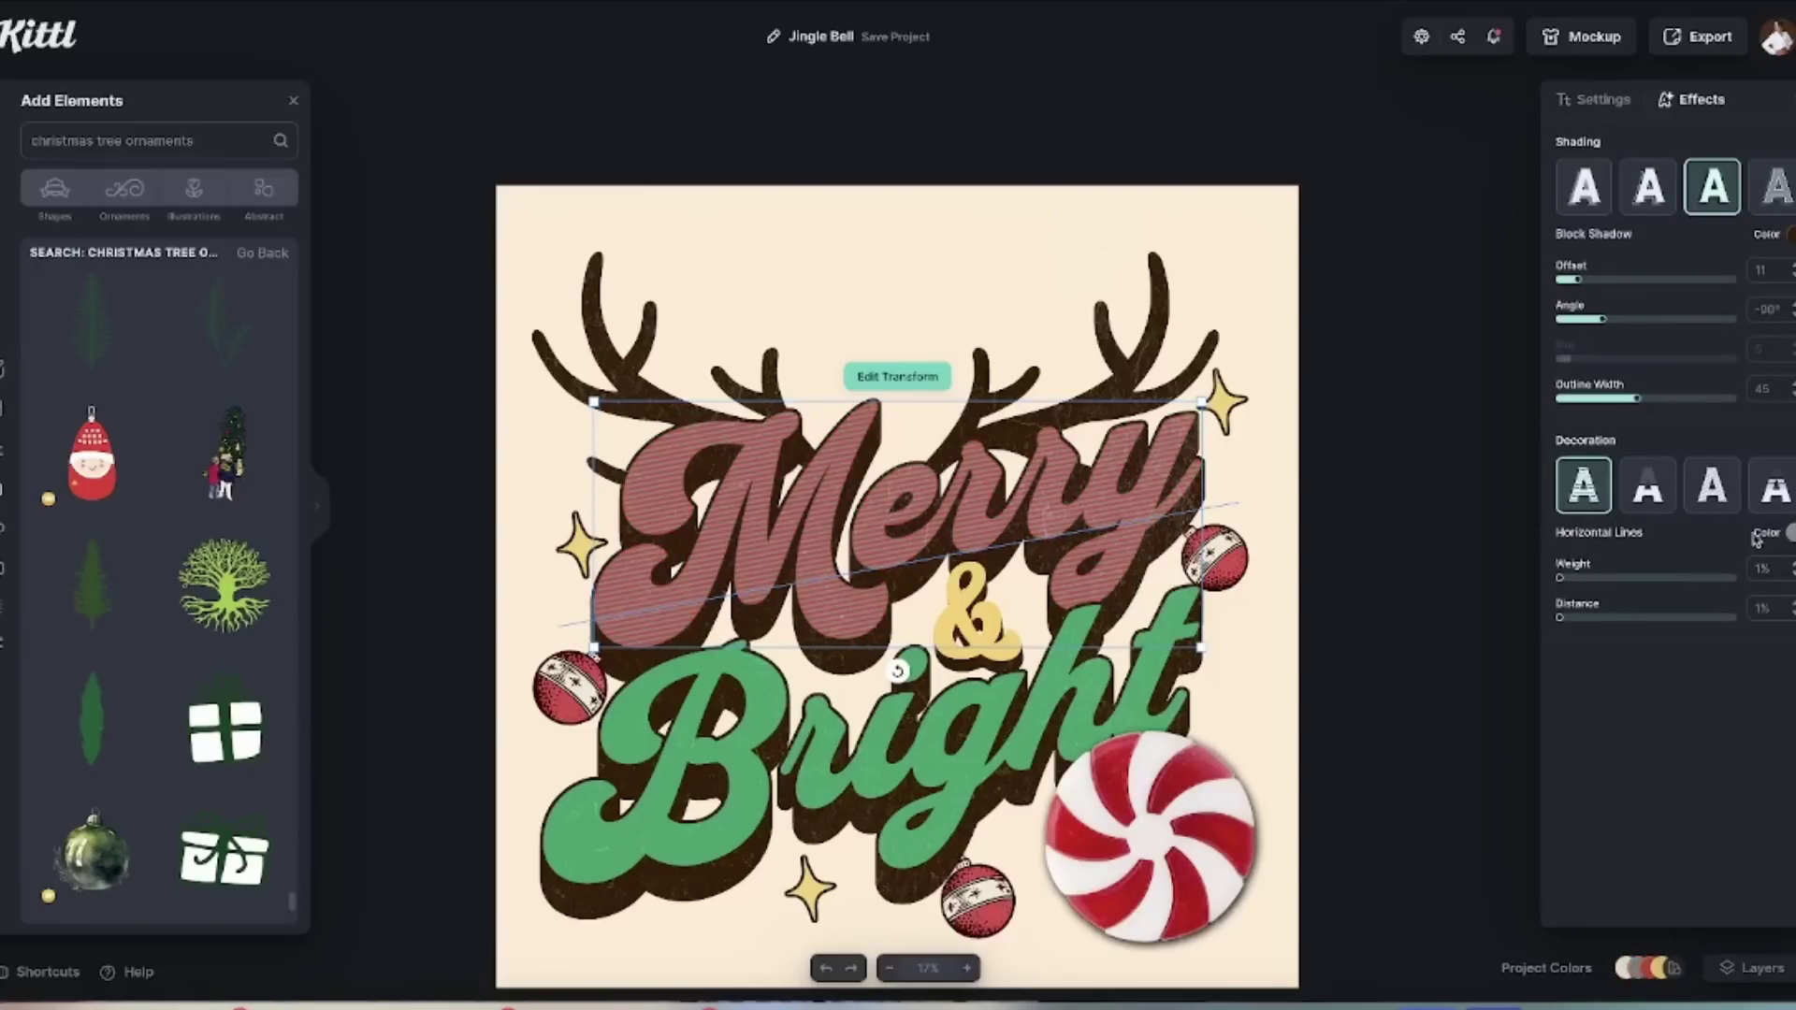
{"action": "left_click", "coordinate": [1789, 532]}
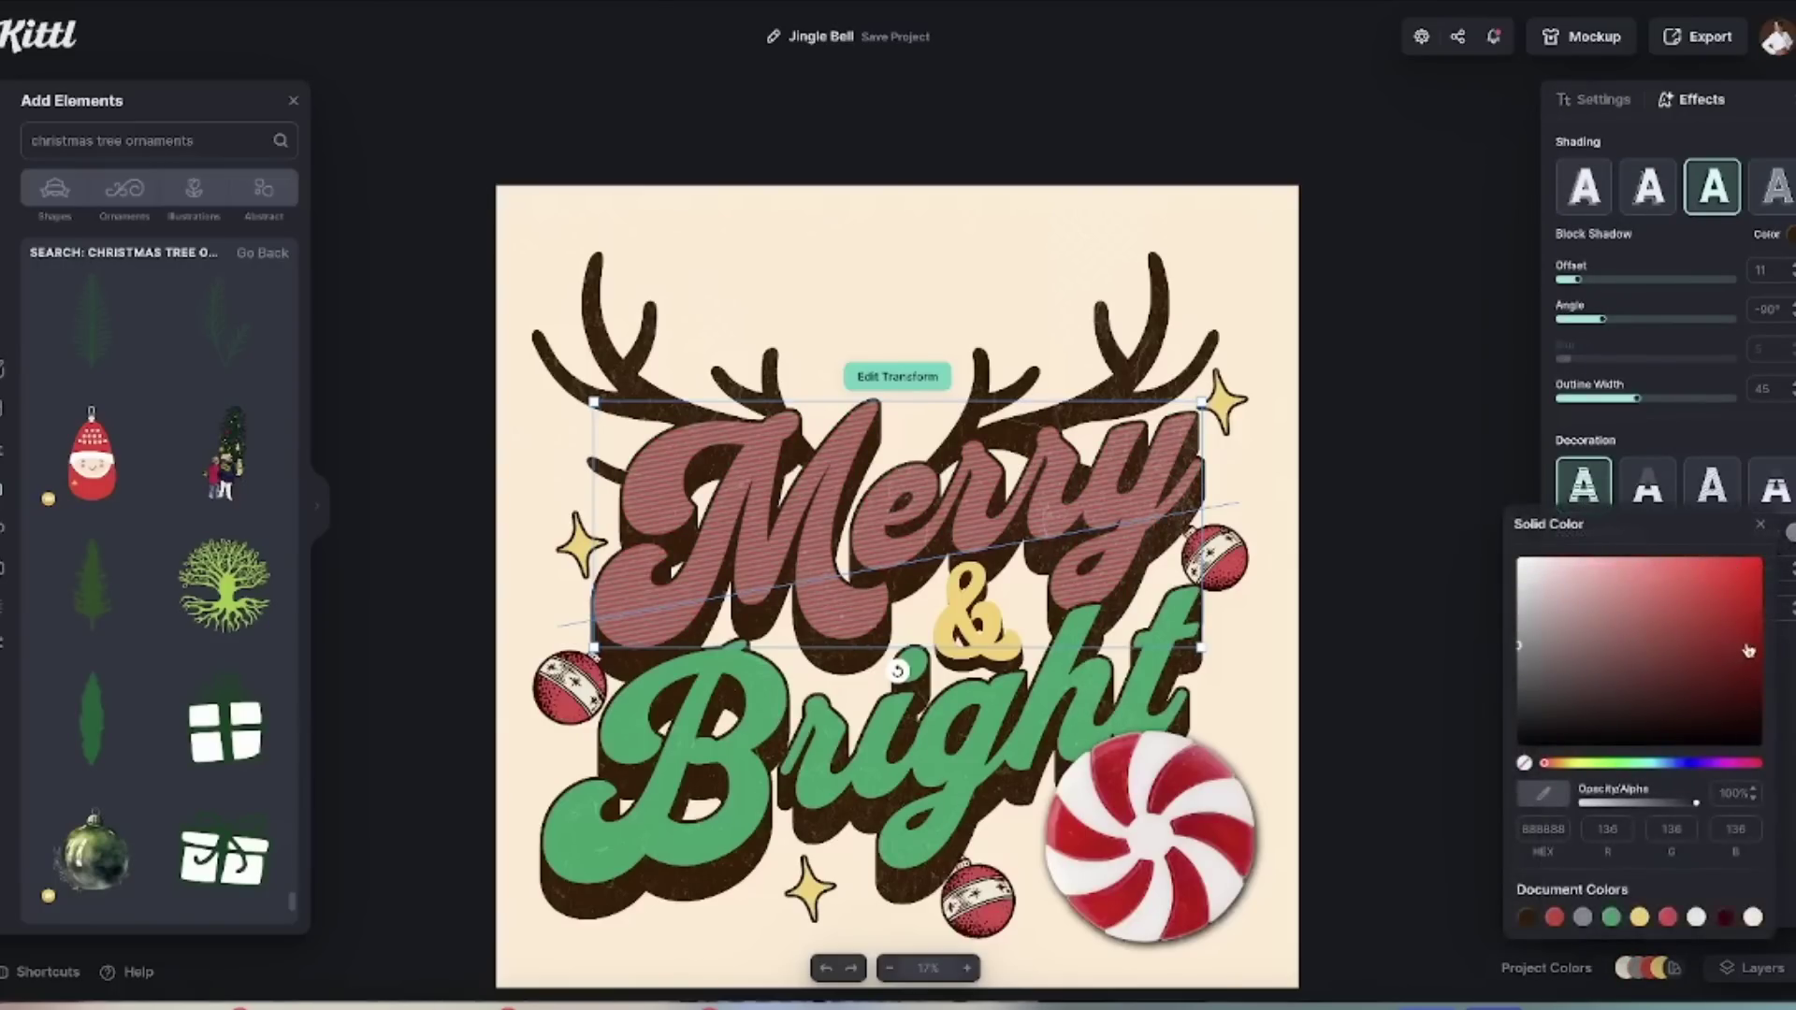
{"action": "left_click", "coordinate": [1748, 646]}
{"action": "key", "text": "Escape"}
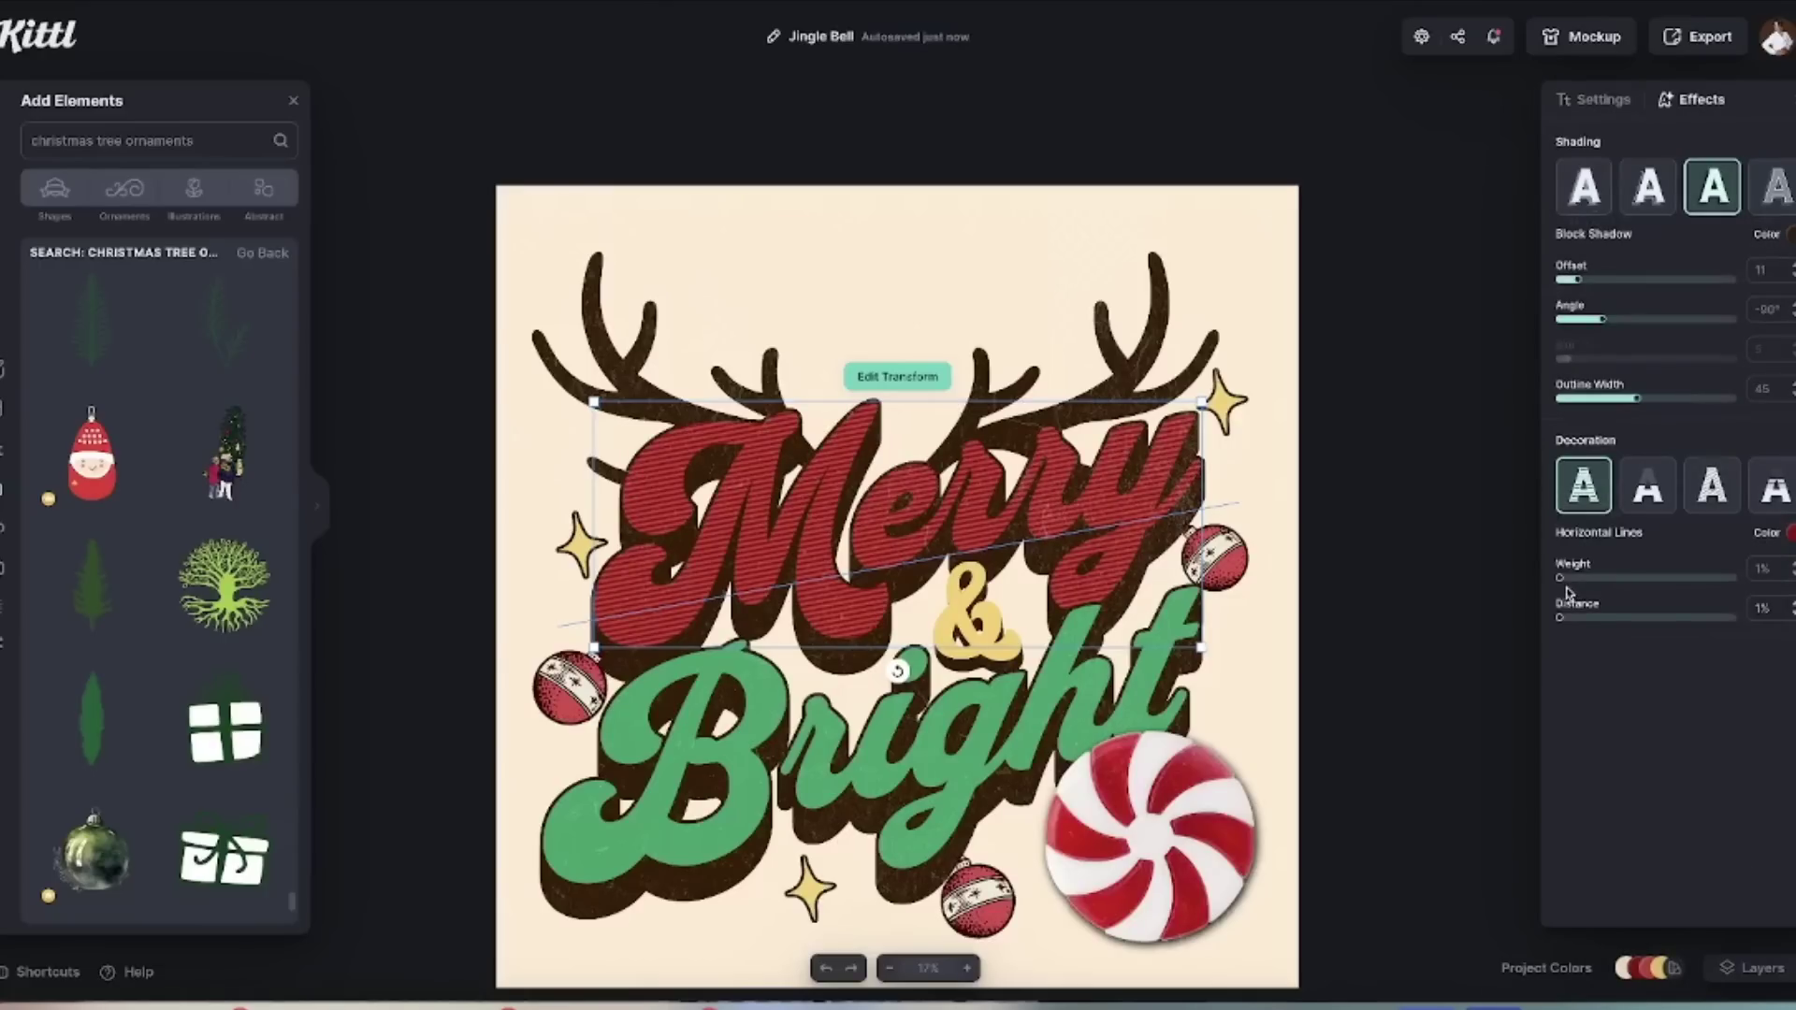
{"action": "left_click_drag", "start_coordinate": [1560, 580], "coordinate": [1582, 582]}
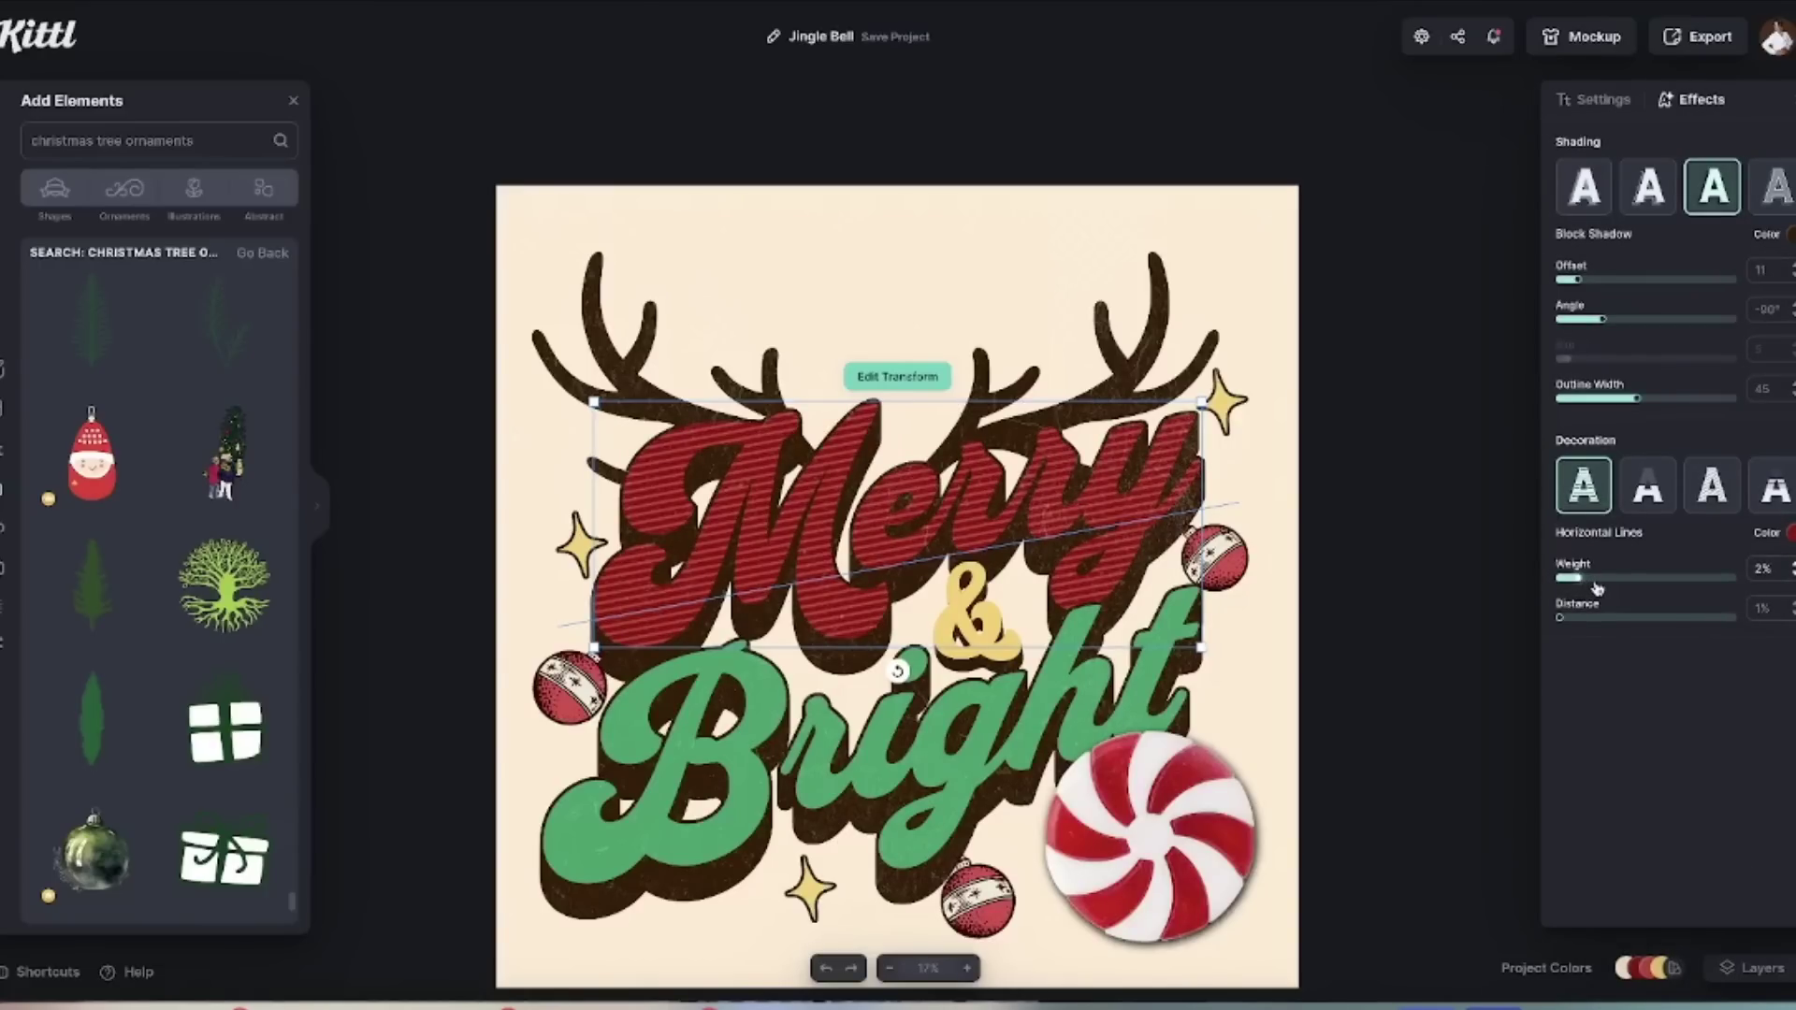
{"action": "left_click_drag", "start_coordinate": [1564, 625], "coordinate": [1596, 624]}
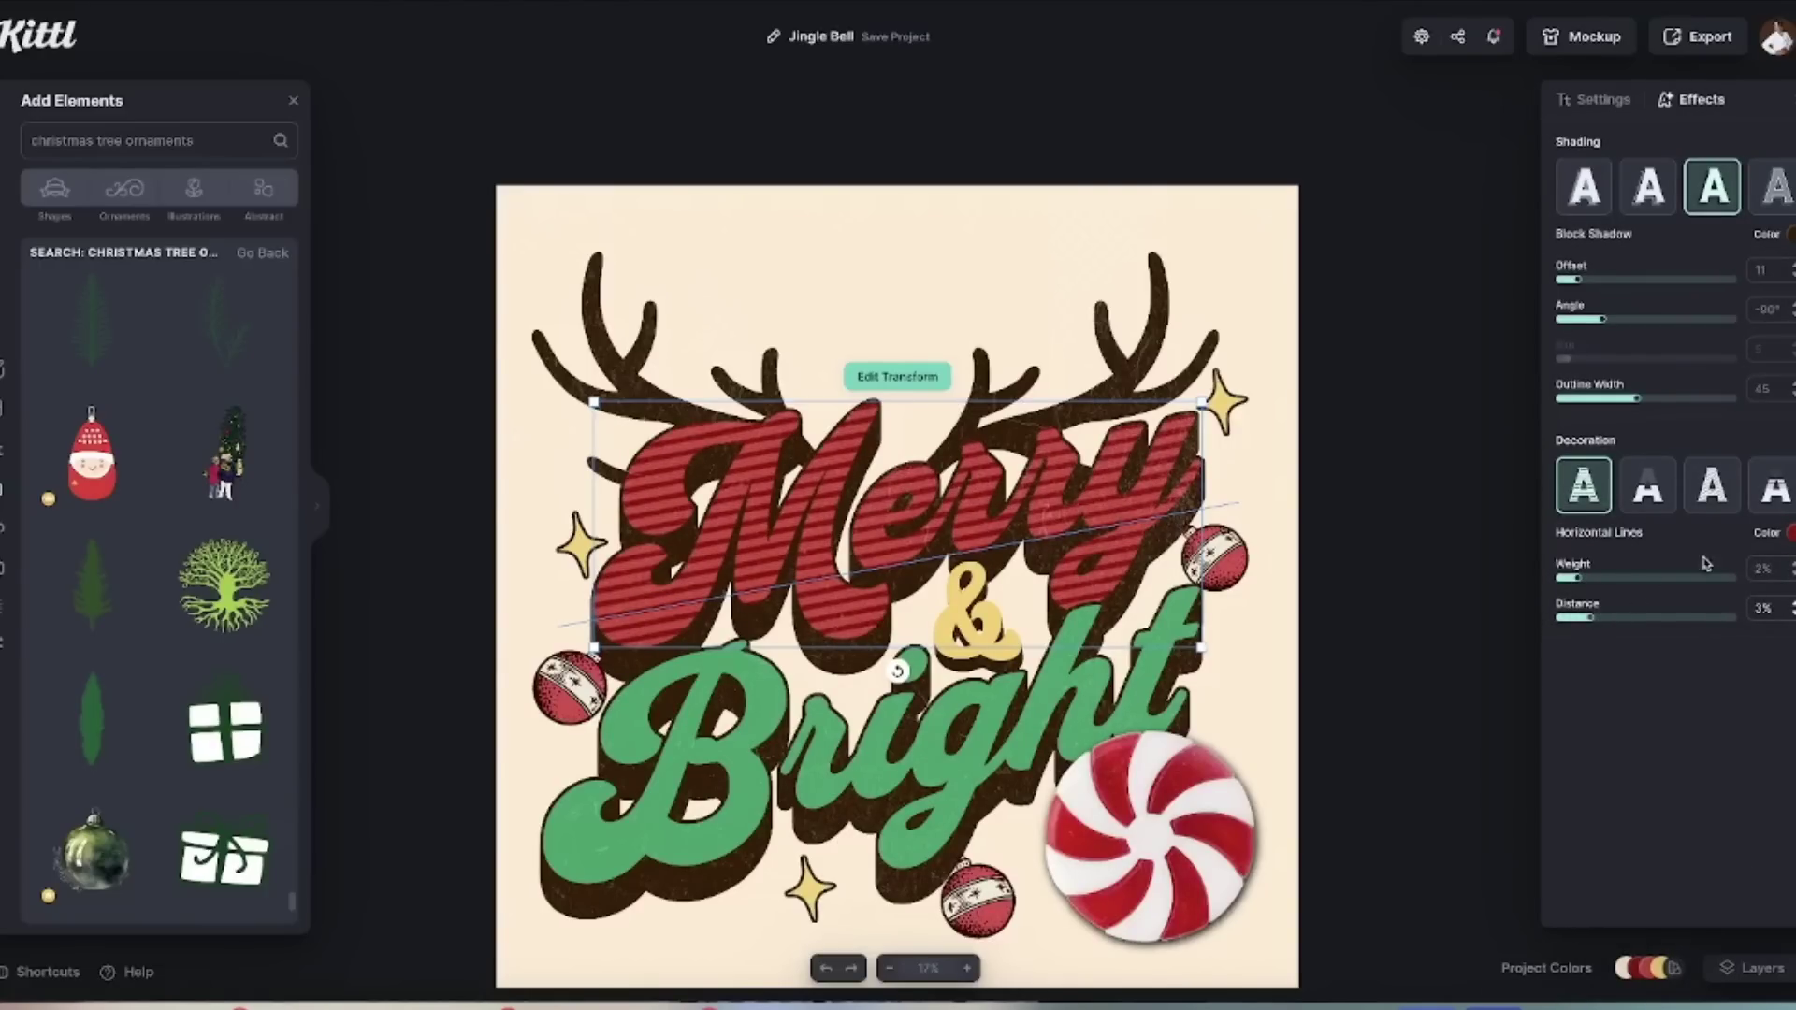
{"action": "left_click", "coordinate": [1790, 533]}
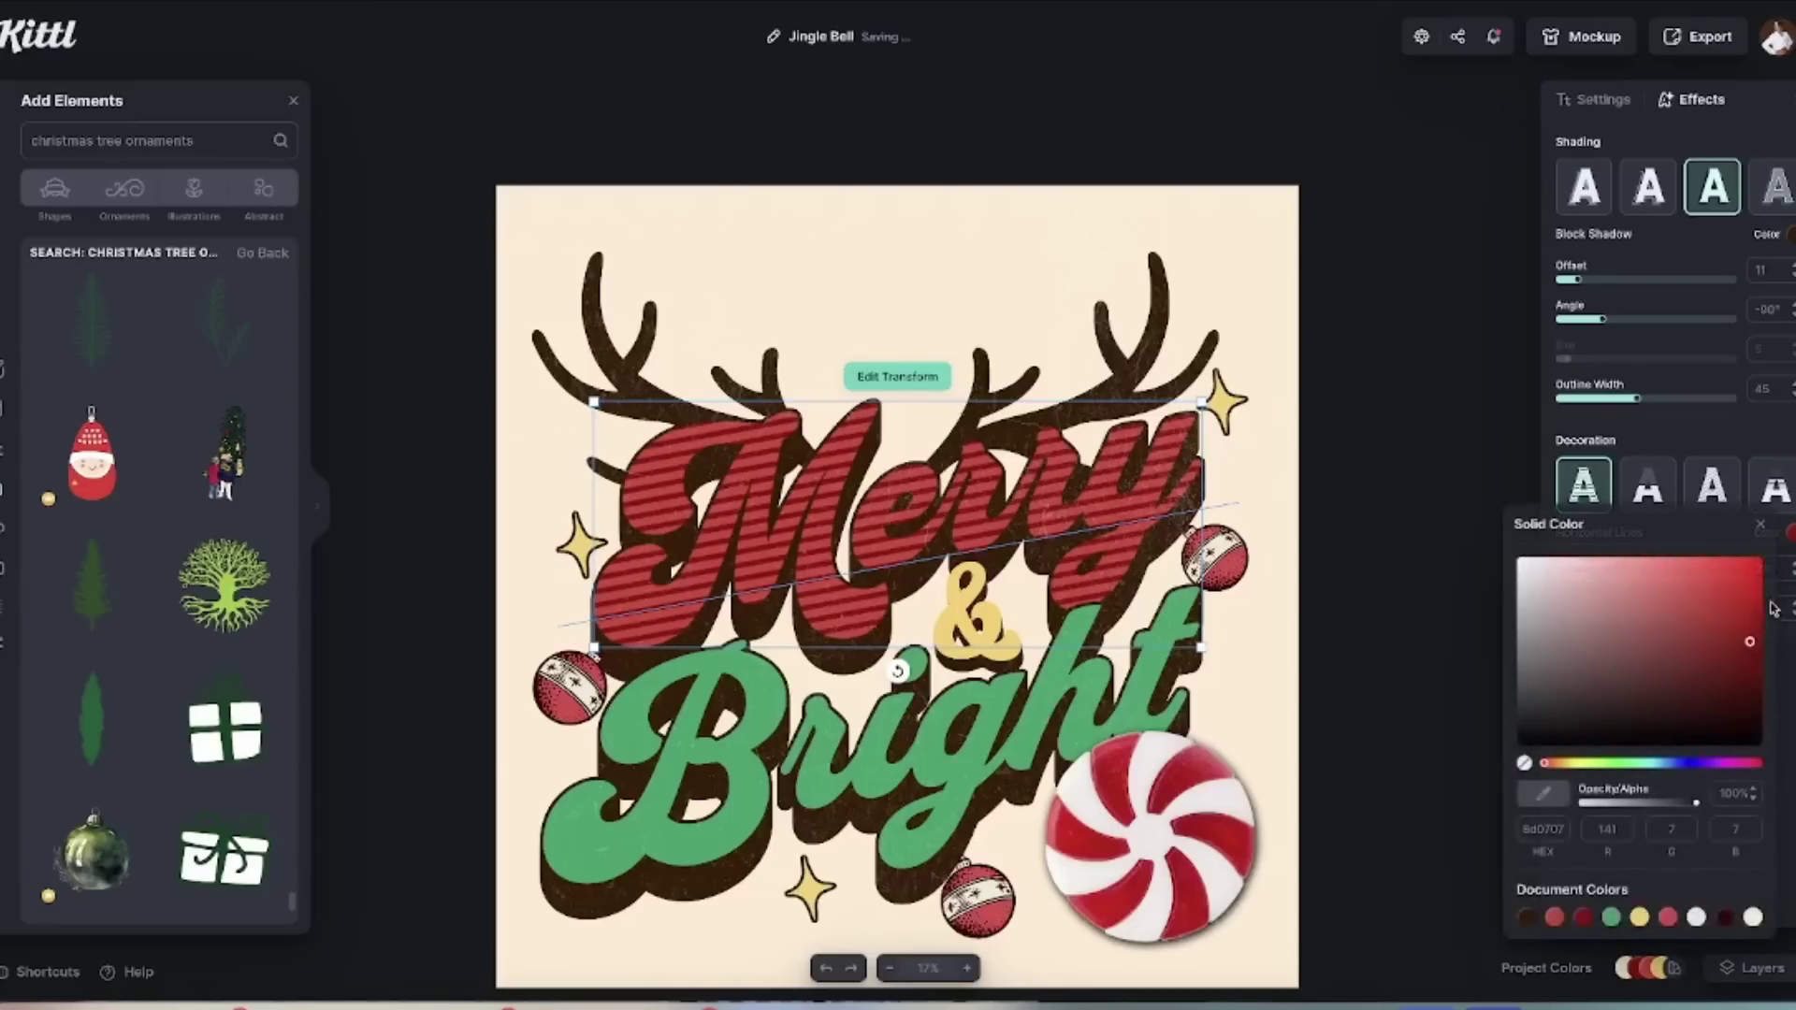
{"action": "left_click_drag", "start_coordinate": [1749, 652], "coordinate": [1756, 680]}
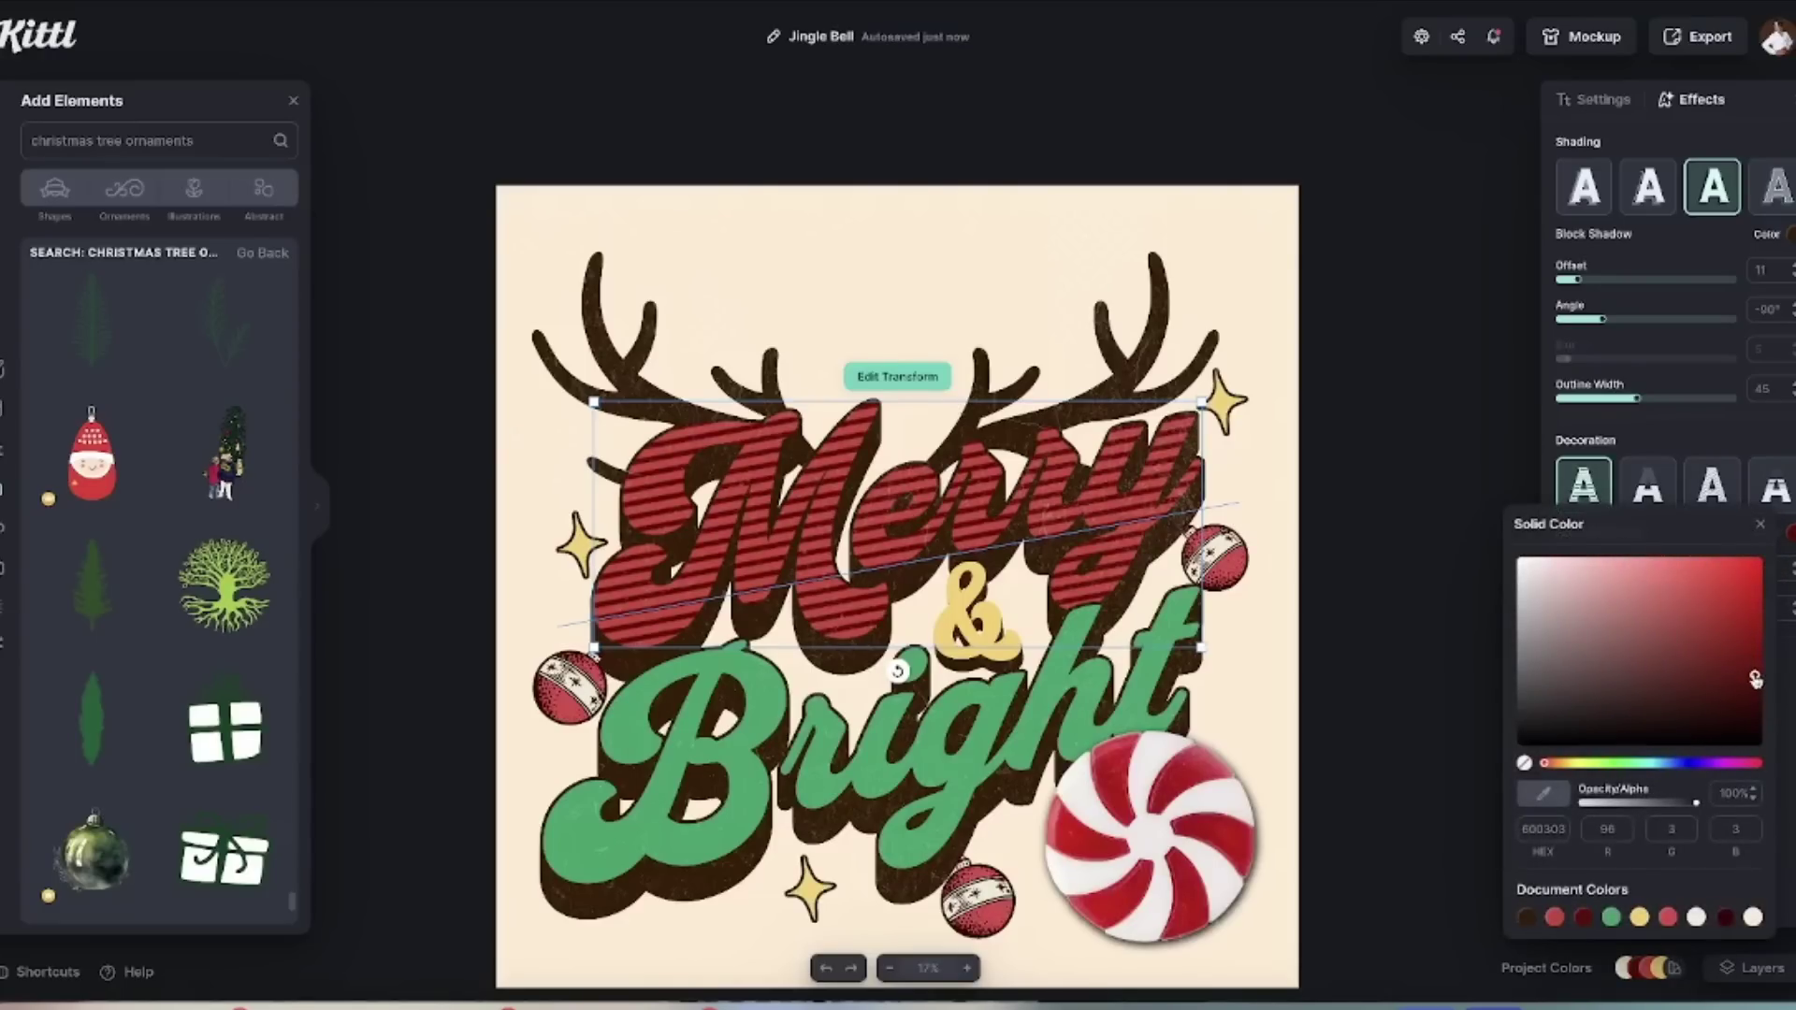
{"action": "left_click", "coordinate": [1472, 648]}
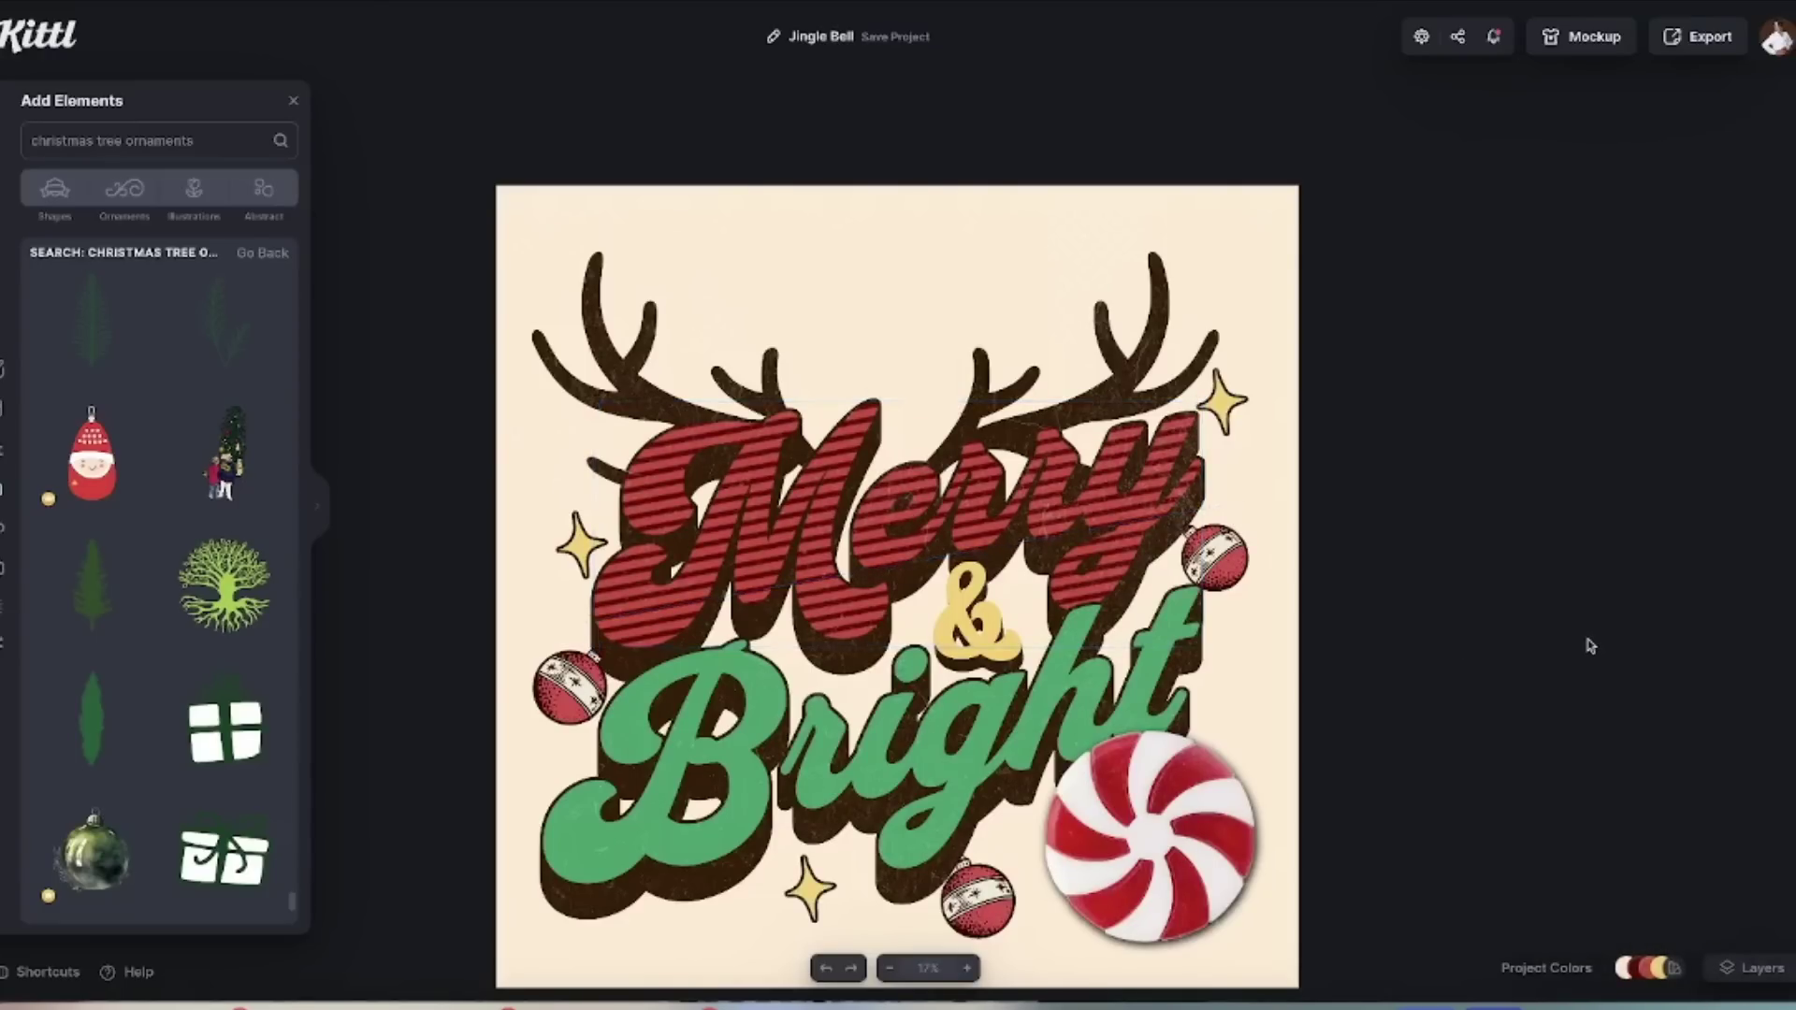
Review Bright's effects, select the peppermint candy, and trim the element search text.
{"action": "scroll", "coordinate": [1403, 664], "scroll_direction": "down", "scroll_amount": 2}
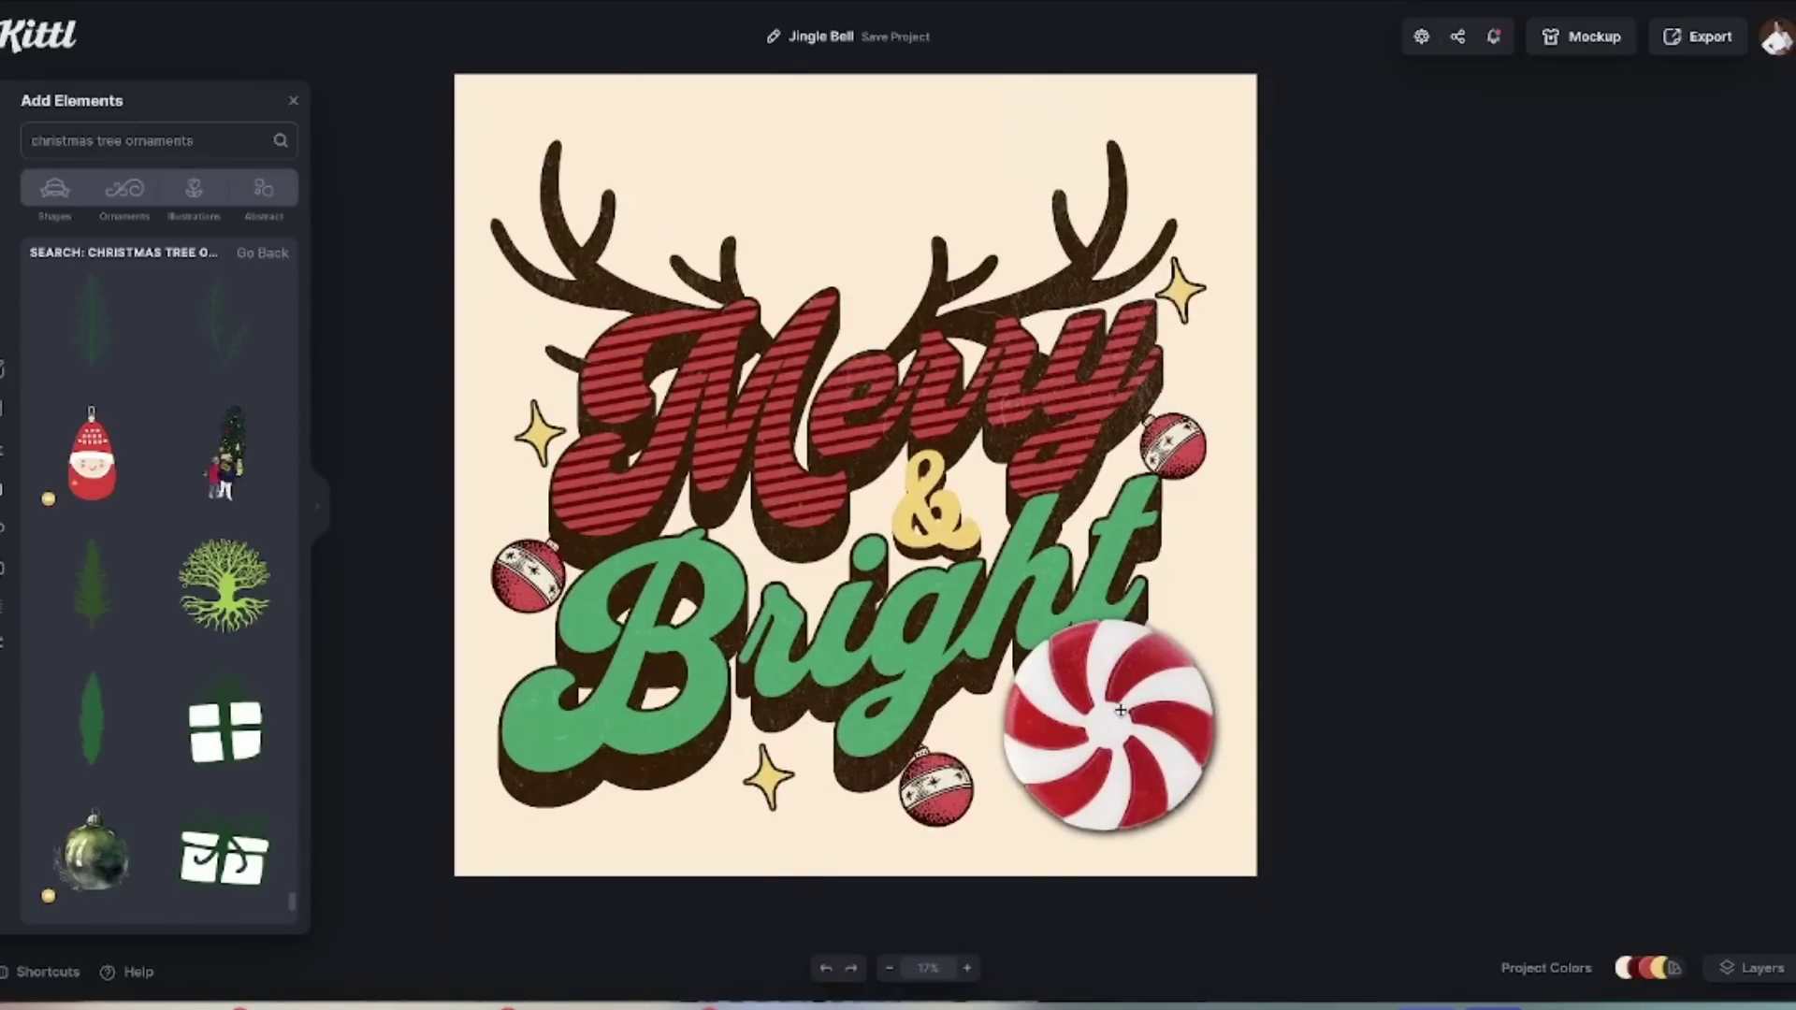
{"action": "left_click", "coordinate": [1120, 501]}
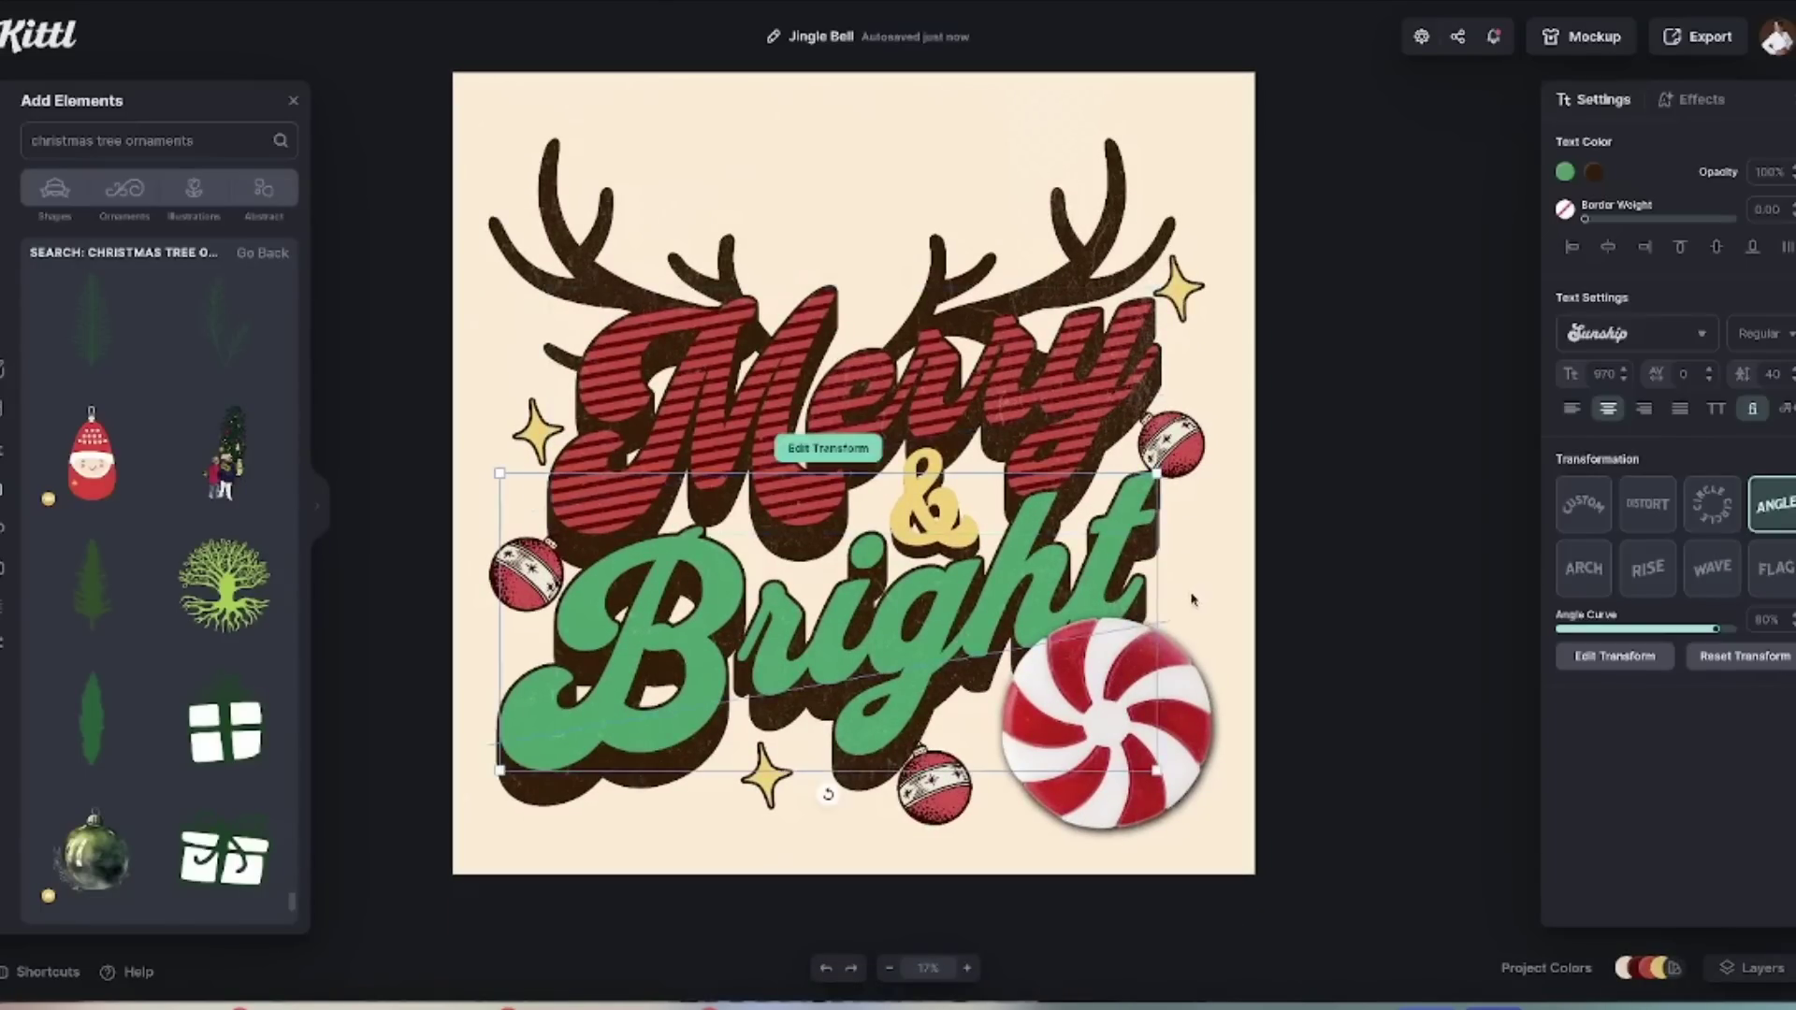
{"action": "left_click", "coordinate": [1693, 99]}
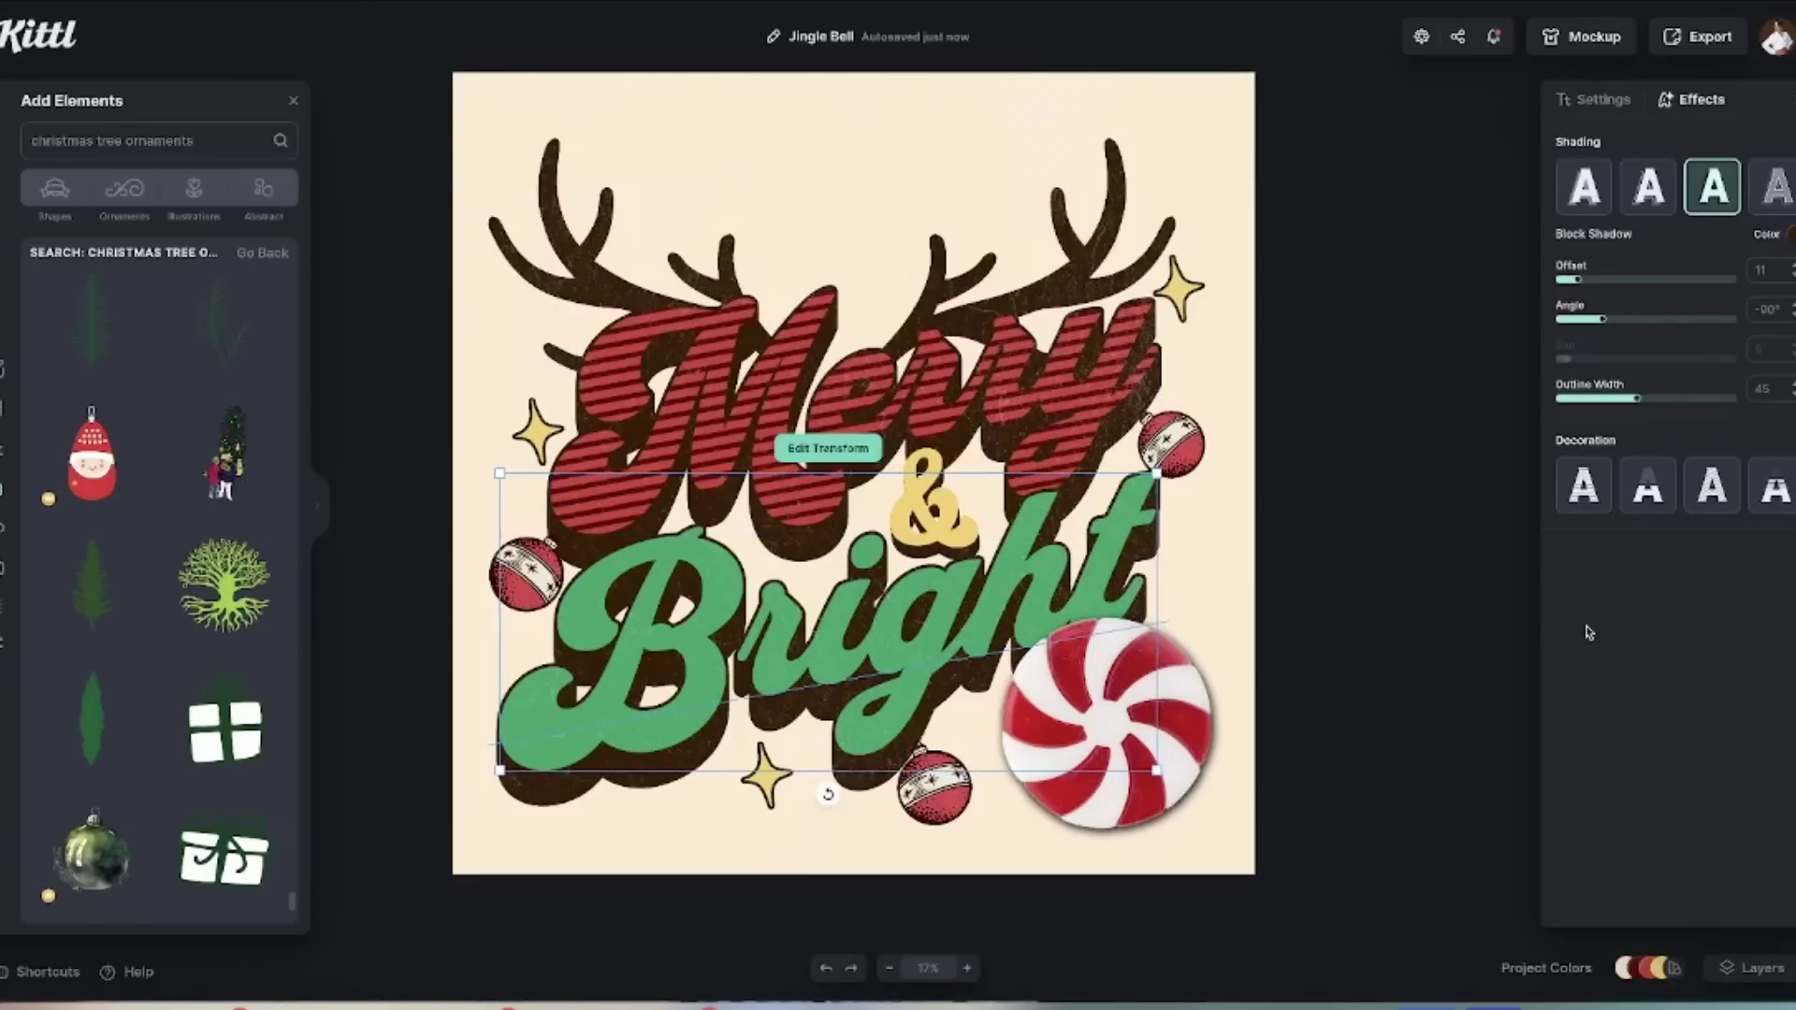
{"action": "left_click", "coordinate": [1507, 593]}
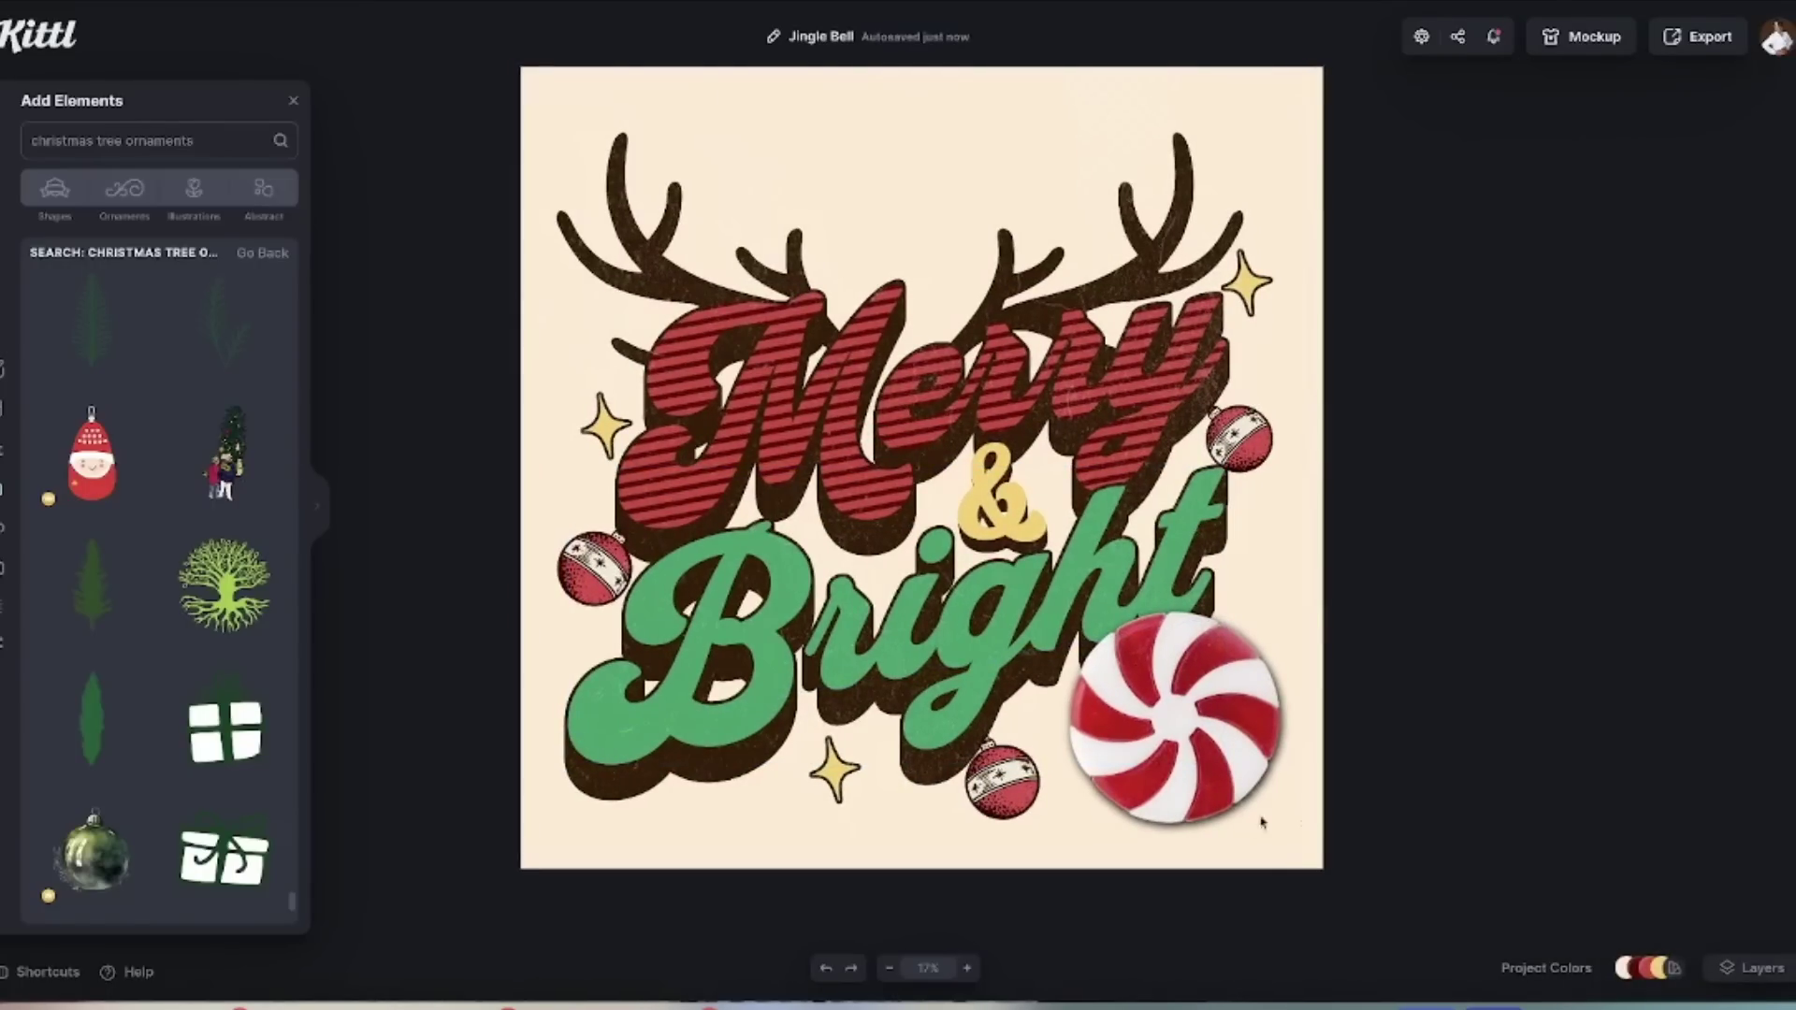
{"action": "left_click", "coordinate": [1204, 786]}
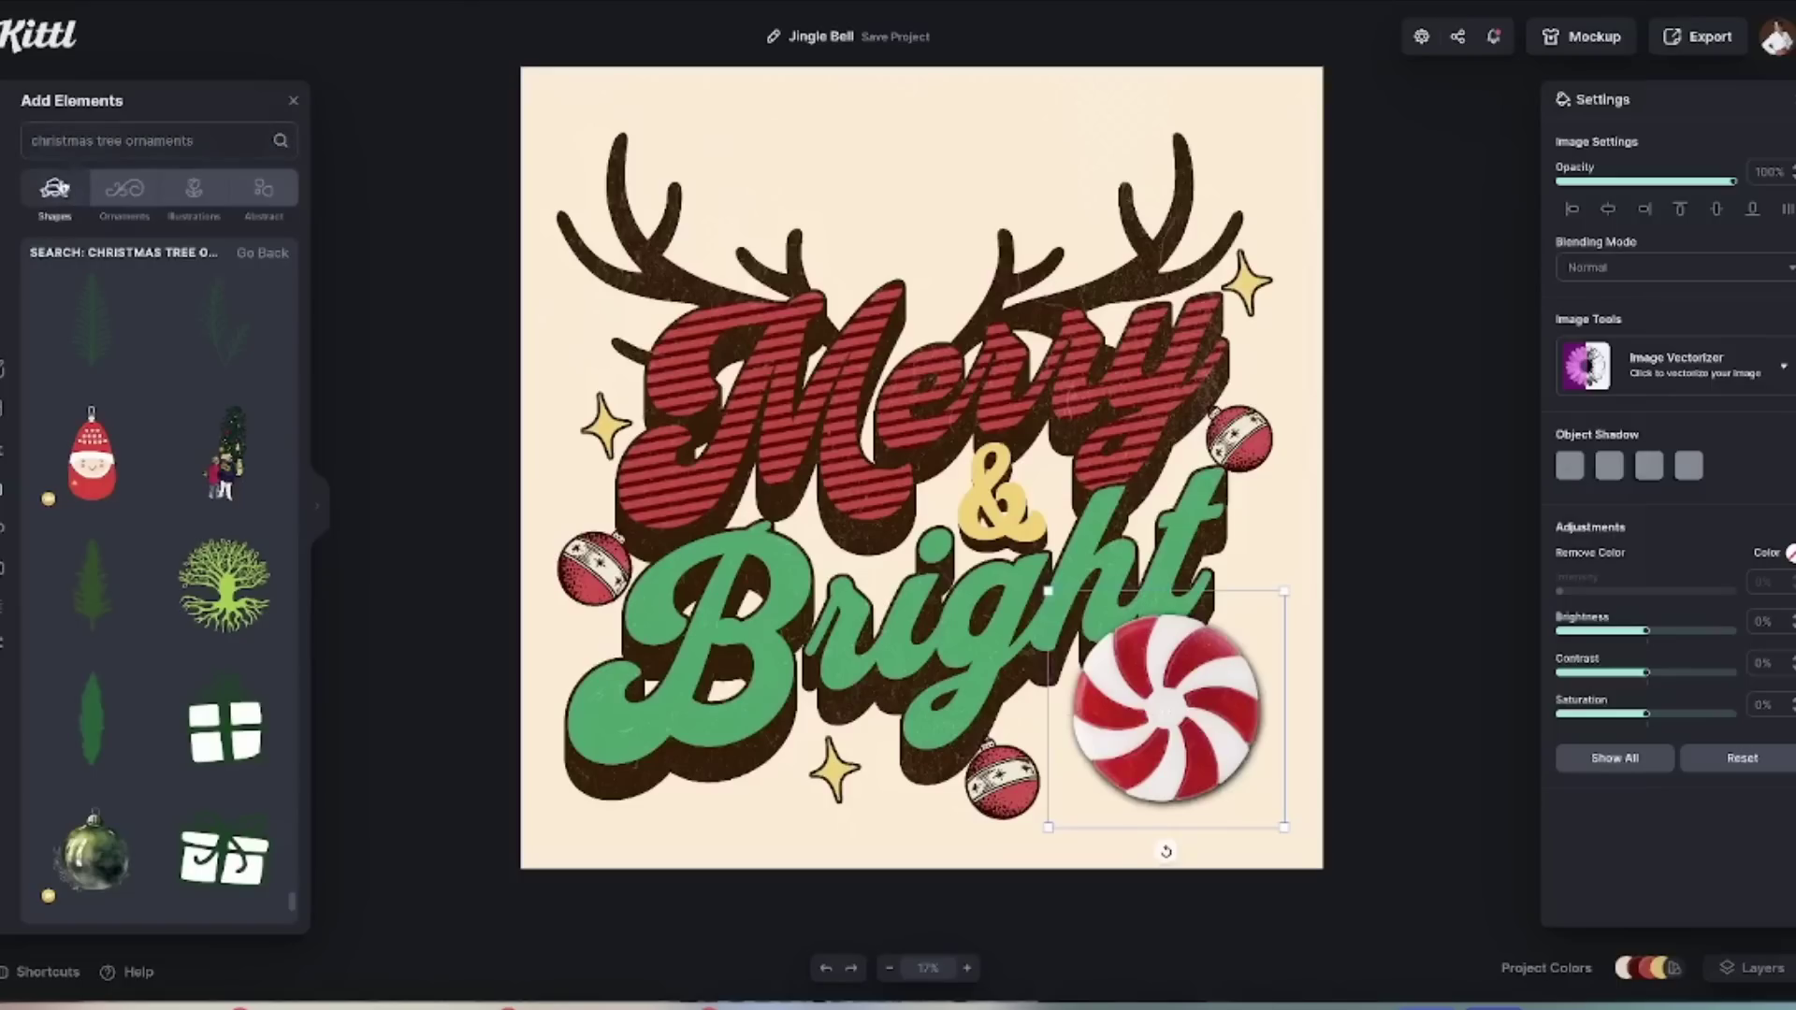
{"action": "left_click", "coordinate": [123, 142]}
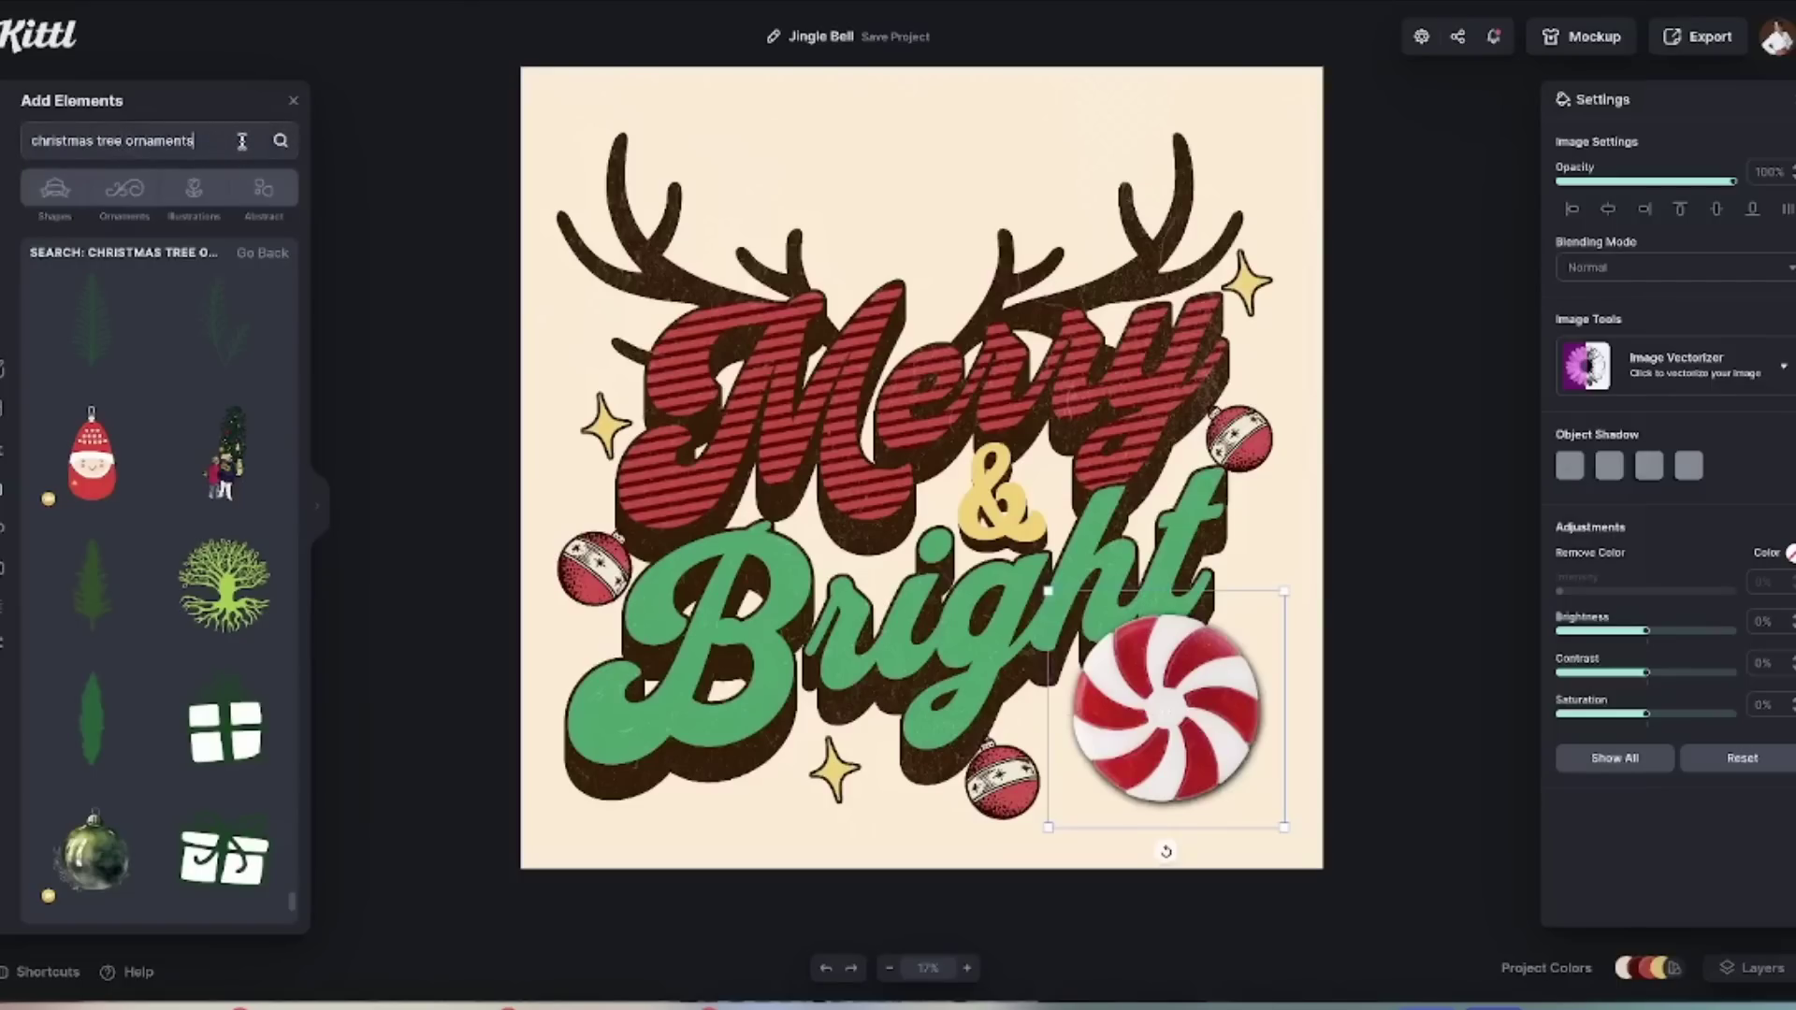
{"action": "key", "text": "BackSpace"}
{"action": "key", "text": "BackSpace"}
{"action": "key", "text": "BackSpace"}
{"action": "key", "text": "BackSpace"}
{"action": "key", "text": "BackSpace"}
{"action": "key", "text": "BackSpace"}
{"action": "key", "text": "BackSpace"}
{"action": "key", "text": "BackSpace"}
{"action": "key", "text": "BackSpace"}
{"action": "key", "text": "BackSpace"}
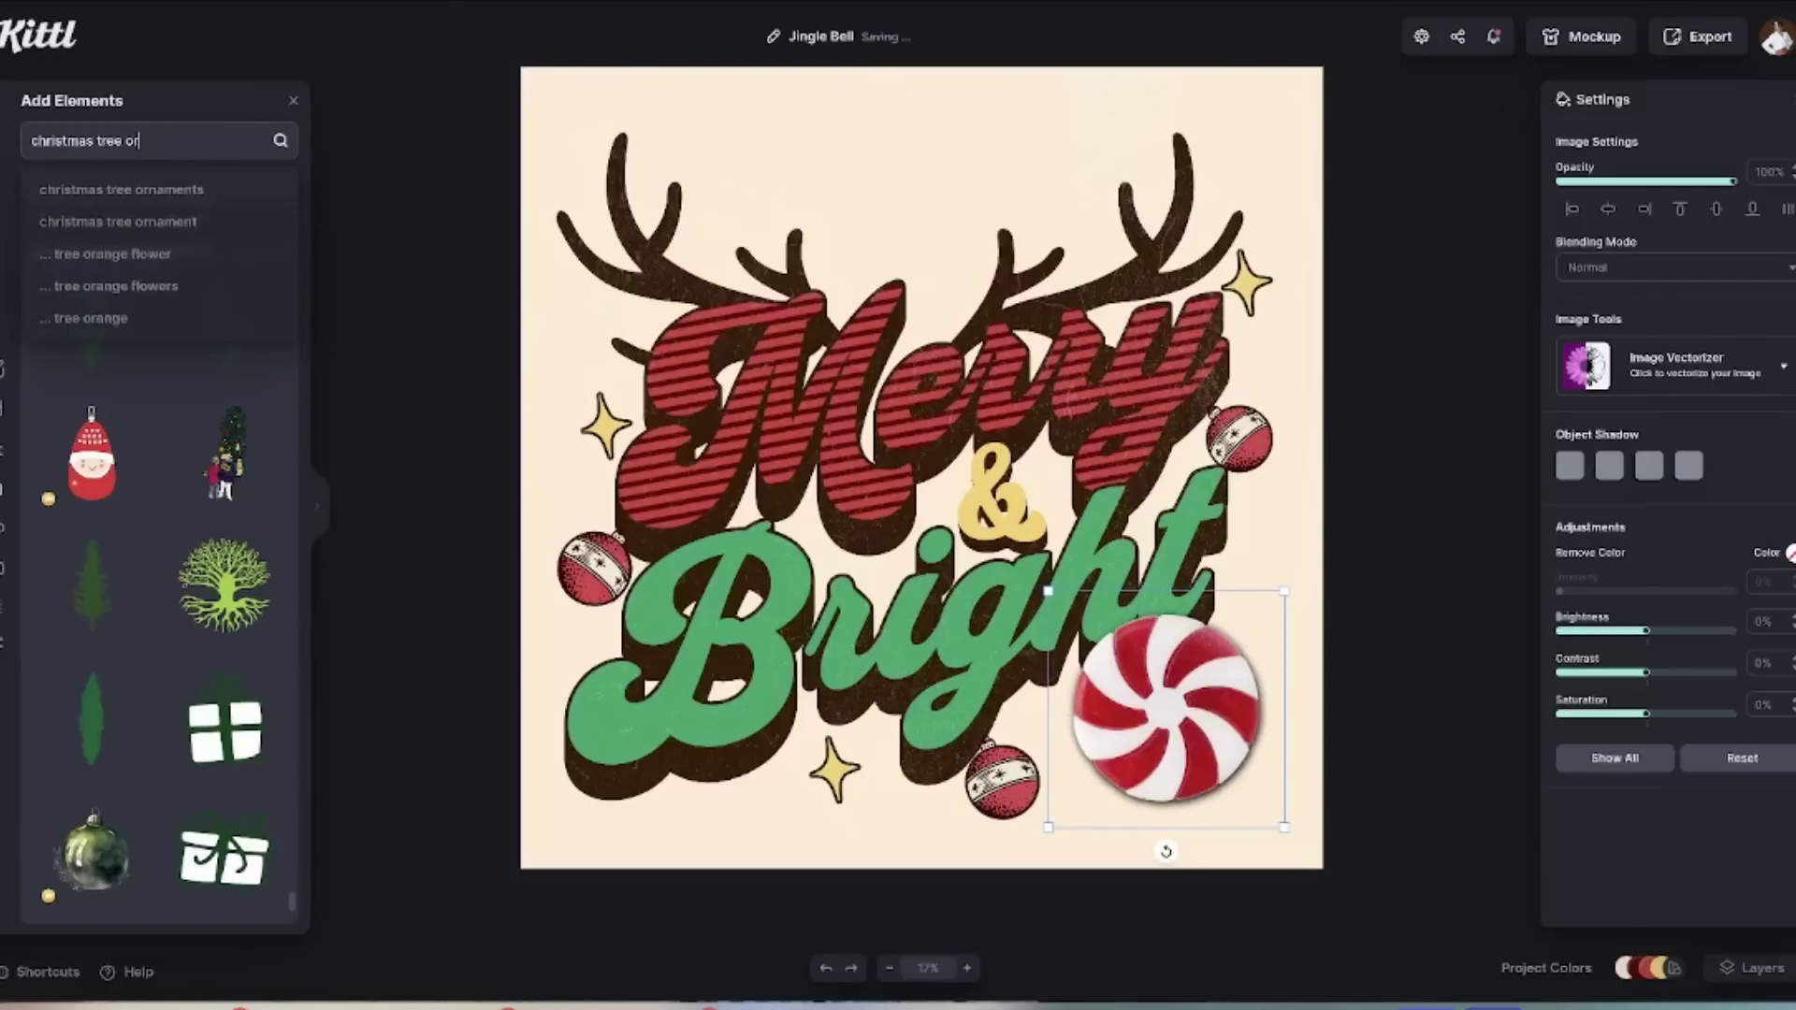
{"action": "key", "text": "BackSpace"}
{"action": "key", "text": "BackSpace"}
{"action": "key", "text": "BackSpace"}
{"action": "key", "text": "BackSpace"}
{"action": "type", "text": "re"}
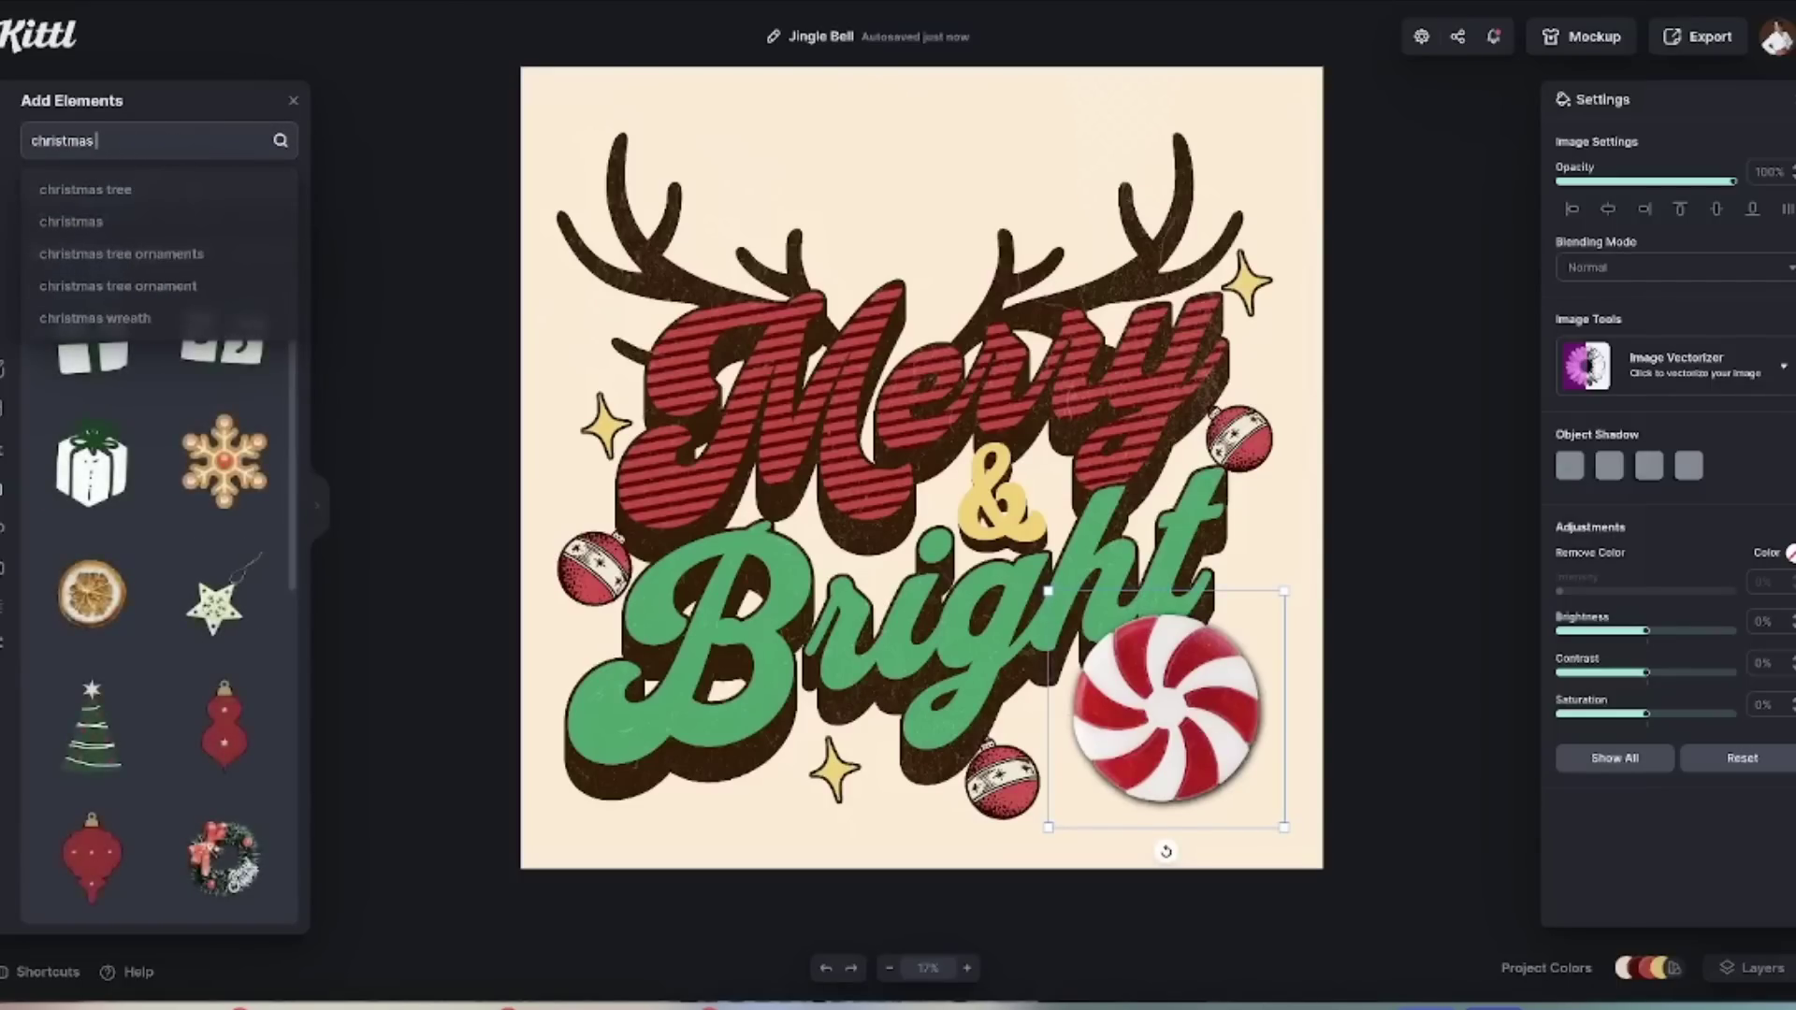
{"action": "type", "text": "indeer"}
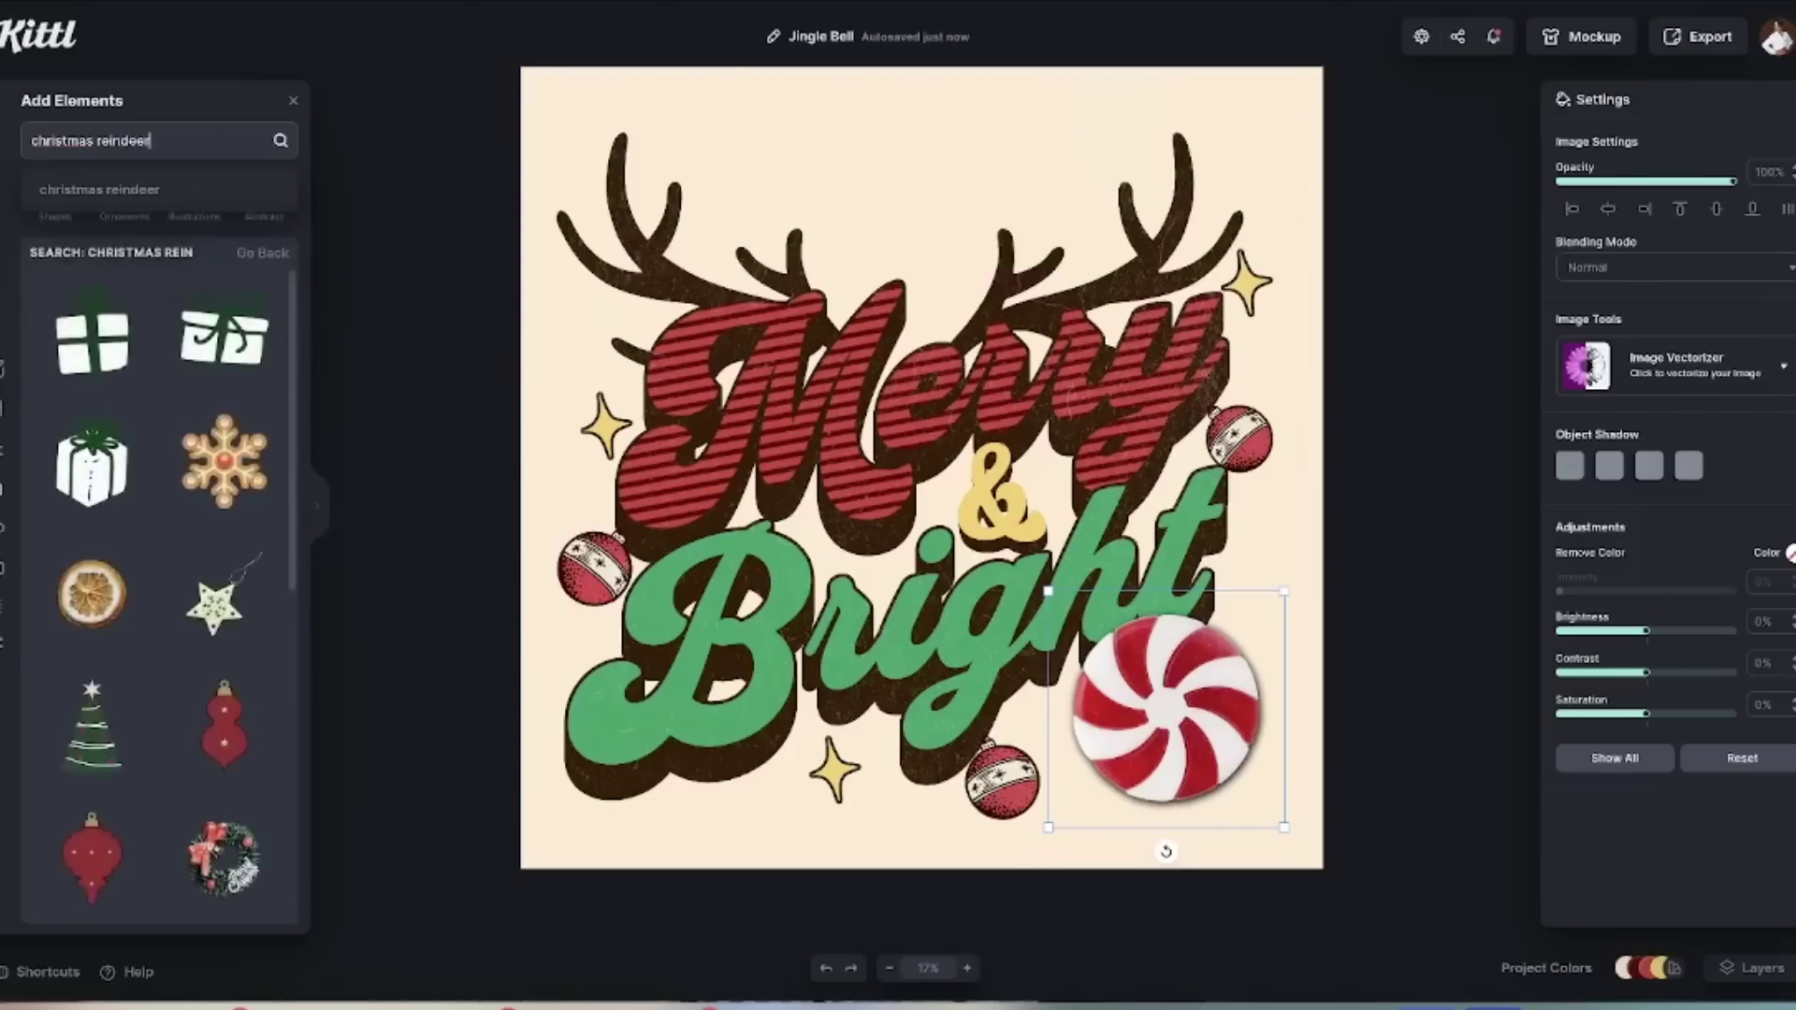
{"action": "key", "text": "Return"}
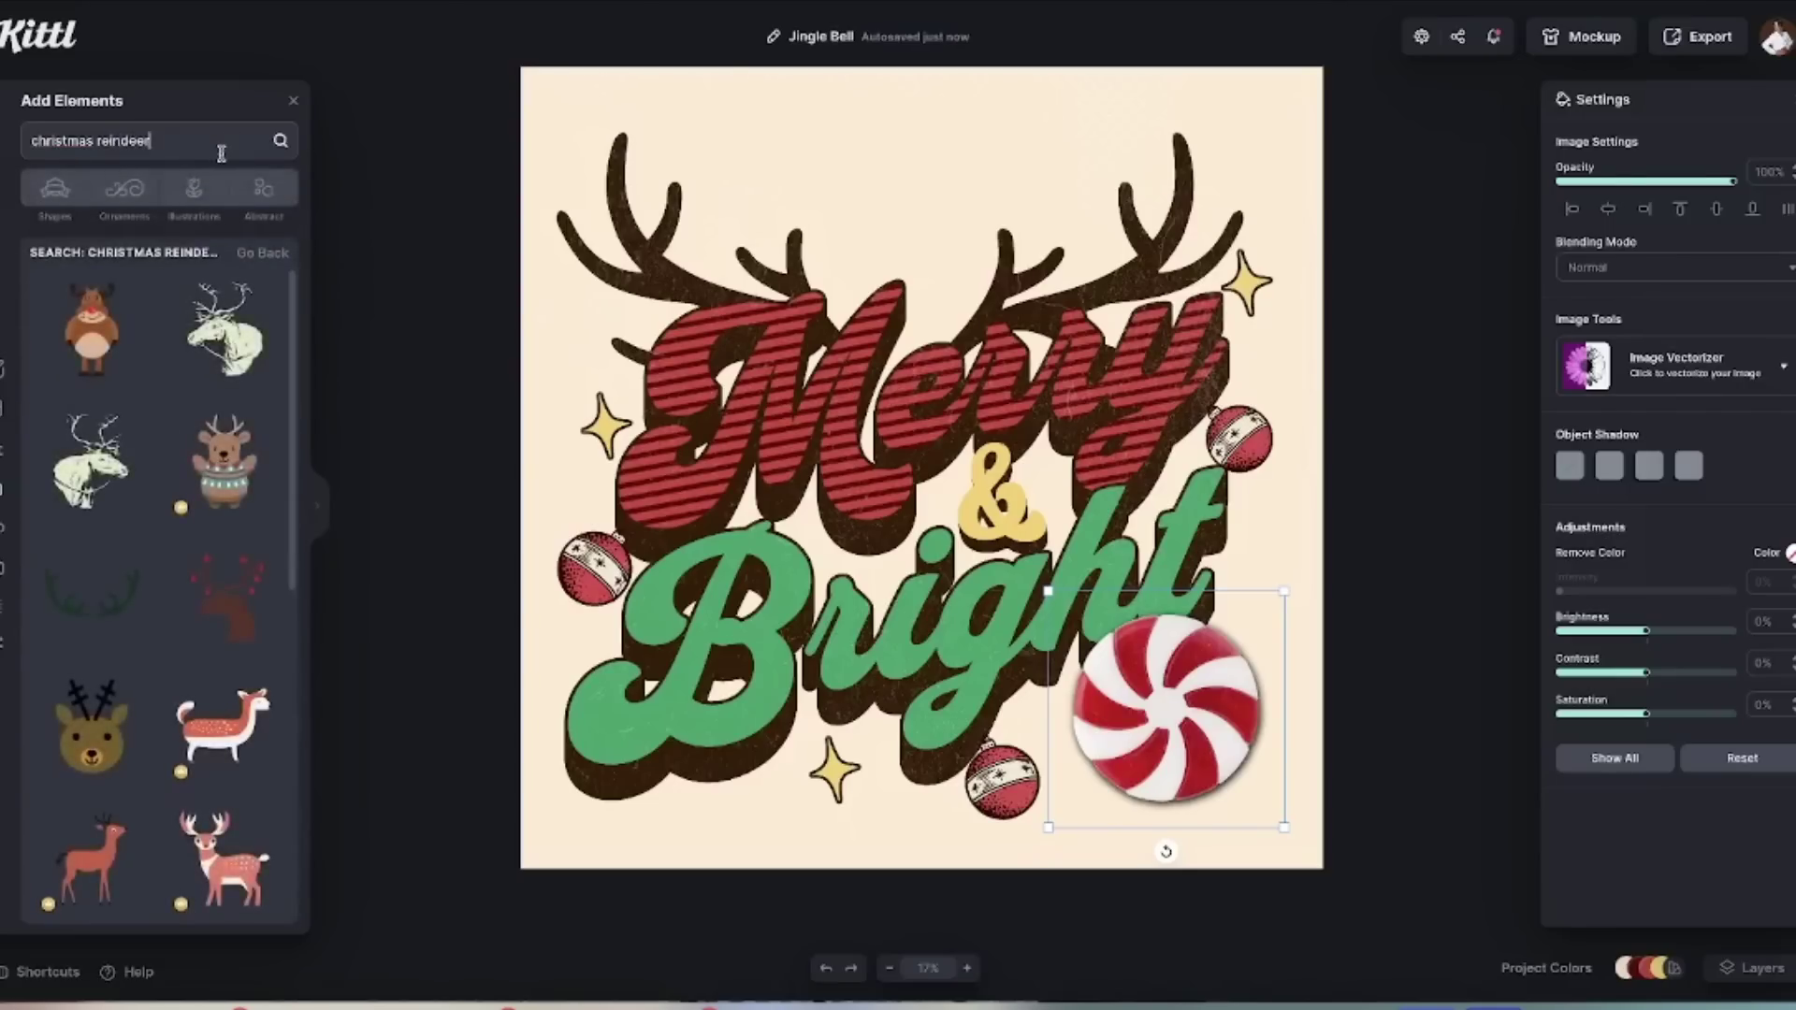
{"action": "left_click", "coordinate": [1166, 729]}
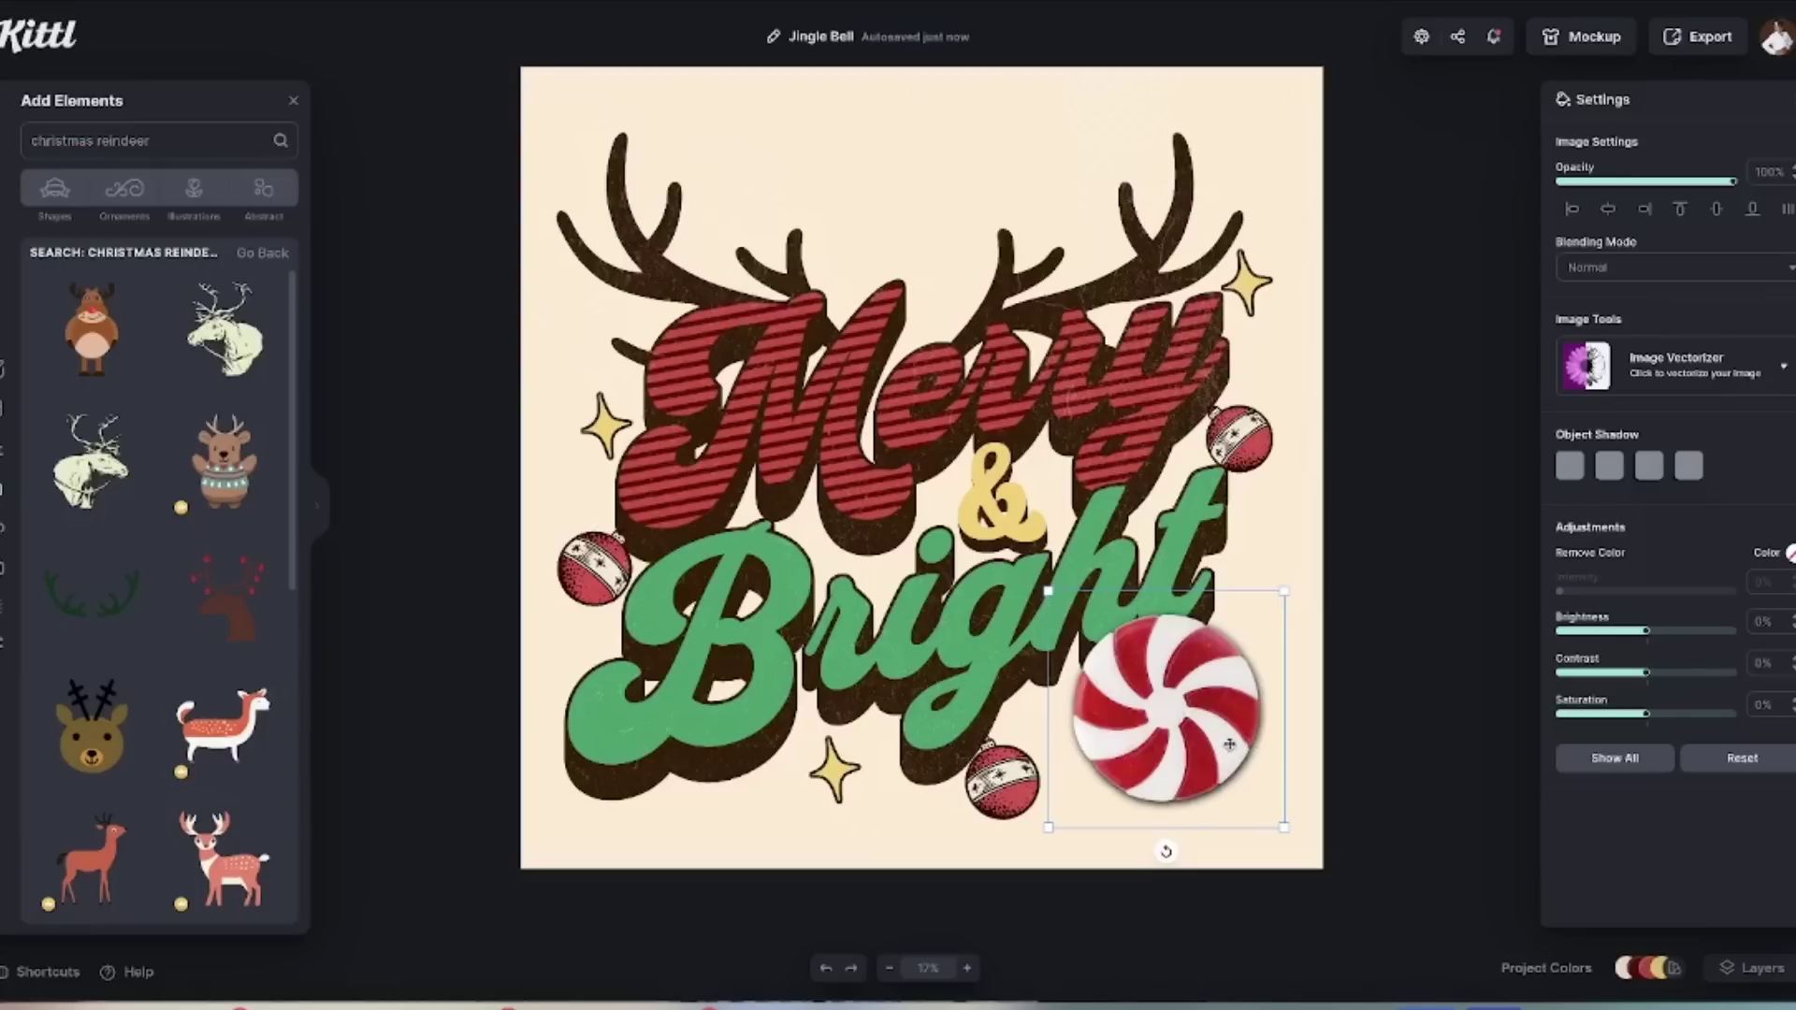
{"action": "key", "text": "Delete"}
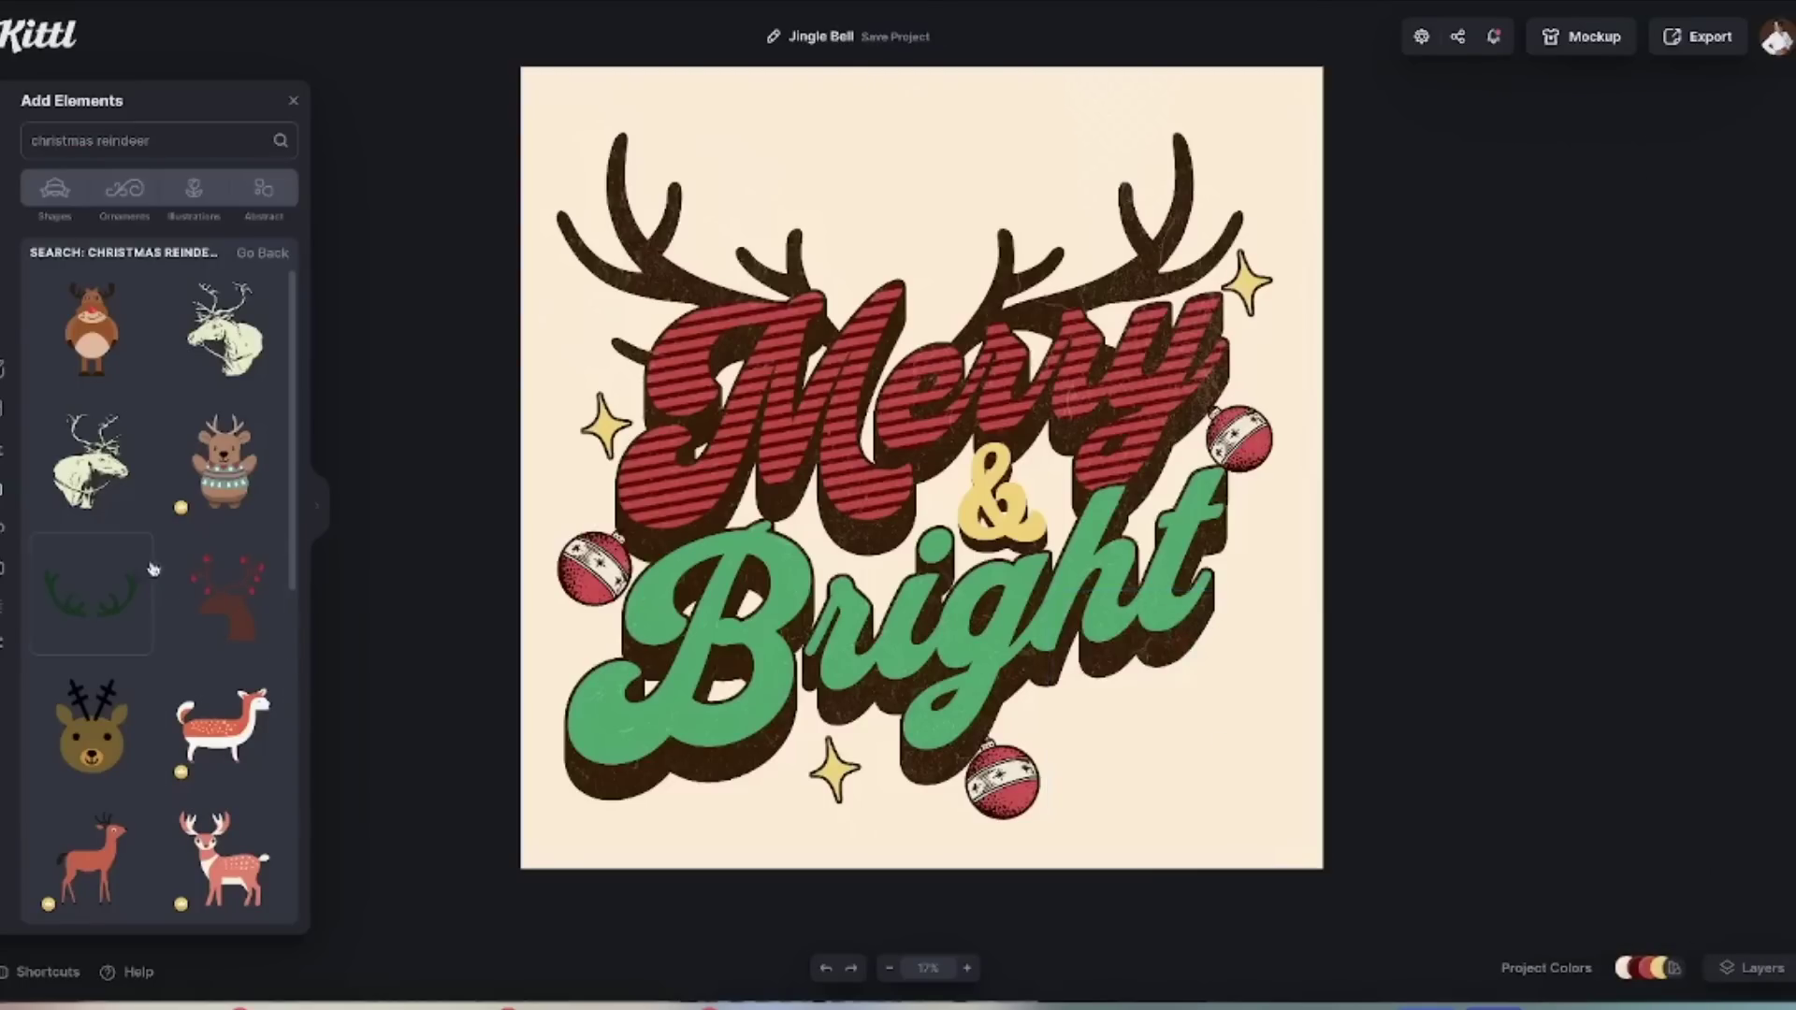
{"action": "left_click", "coordinate": [223, 492]}
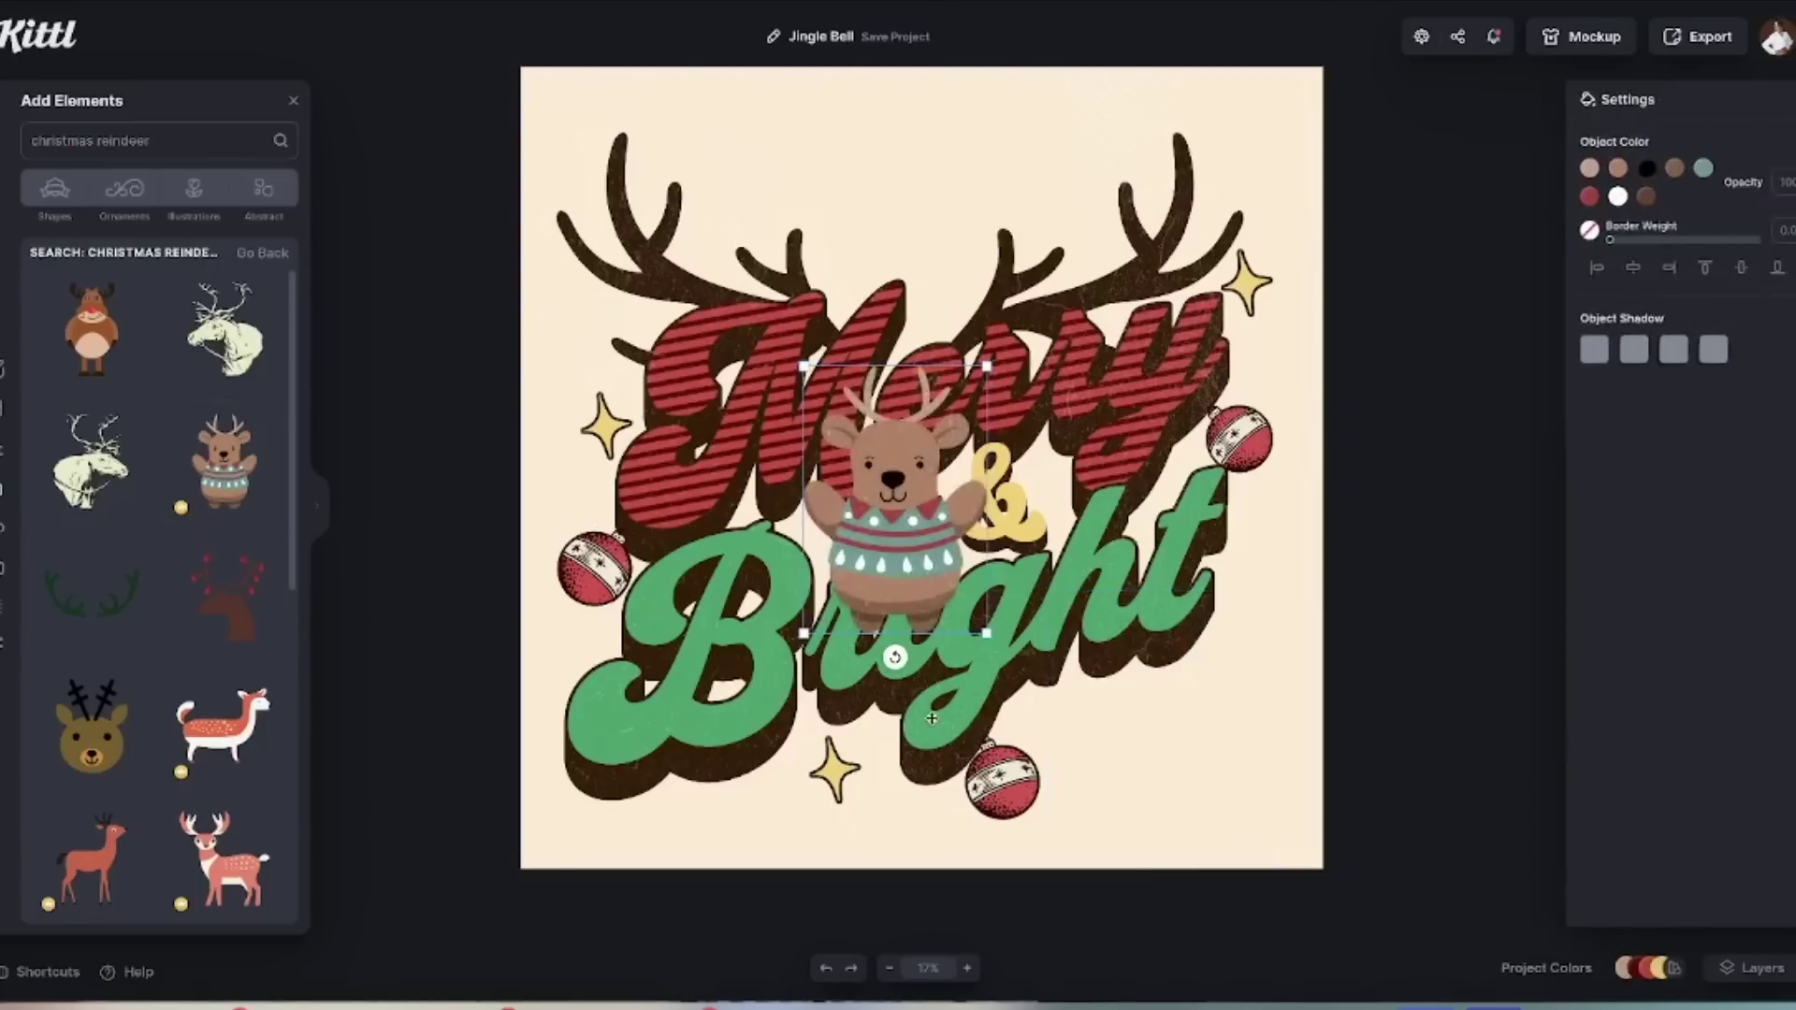
{"action": "left_click_drag", "start_coordinate": [921, 588], "coordinate": [1222, 784]}
{"action": "left_click_drag", "start_coordinate": [1100, 828], "coordinate": [1078, 870]}
{"action": "left_click_drag", "start_coordinate": [1188, 780], "coordinate": [1178, 748]}
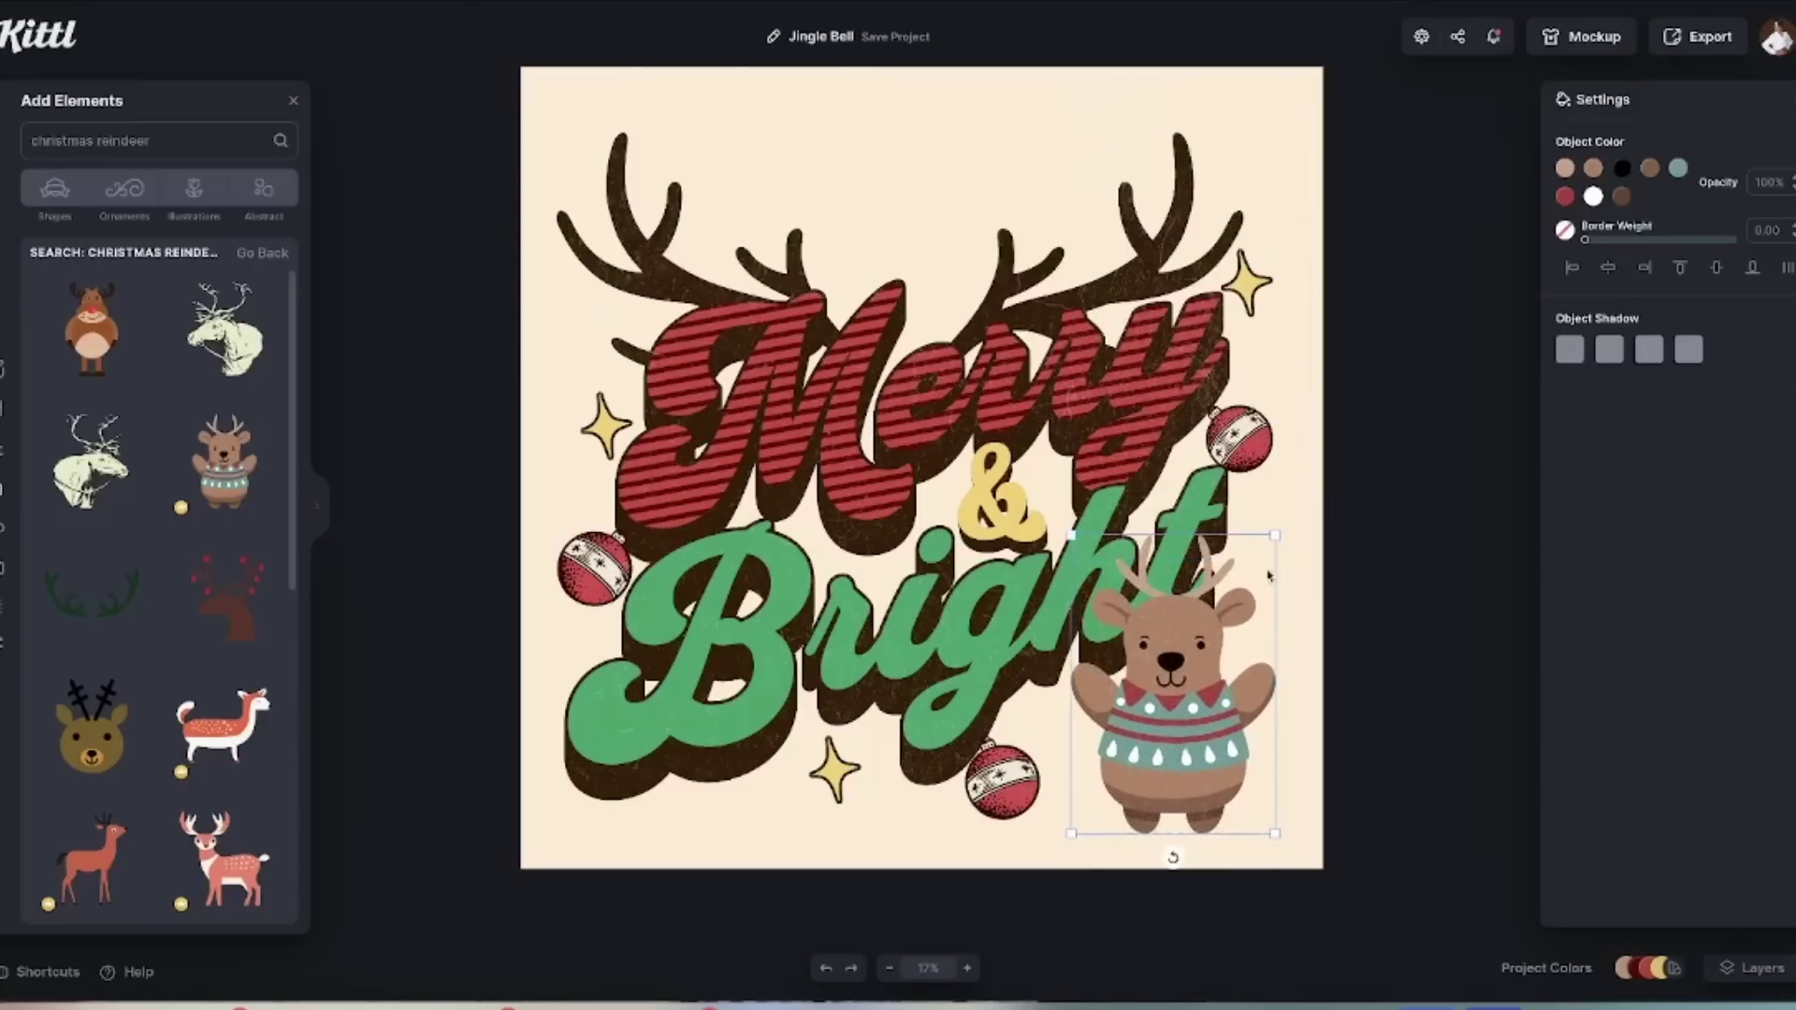
{"action": "scroll", "coordinate": [61, 585], "scroll_direction": "down", "scroll_amount": 10}
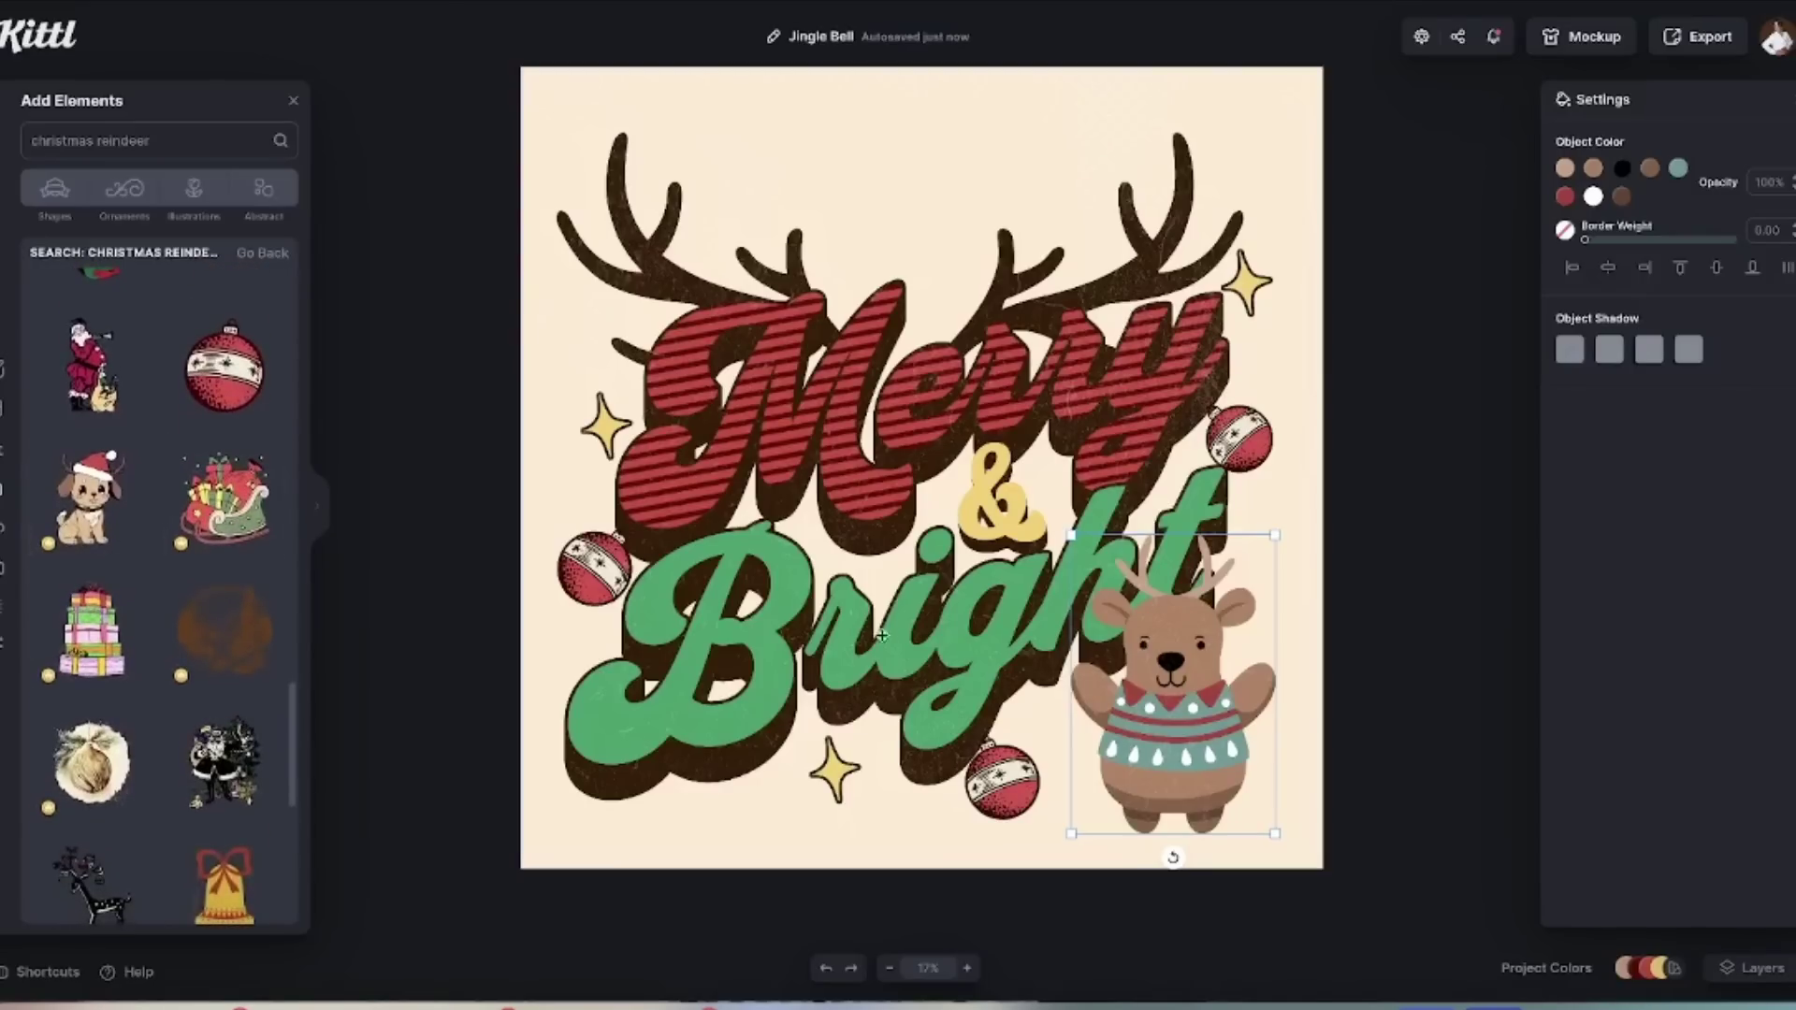
{"action": "key", "text": "Delete"}
{"action": "left_click_drag", "start_coordinate": [911, 596], "coordinate": [1195, 768]}
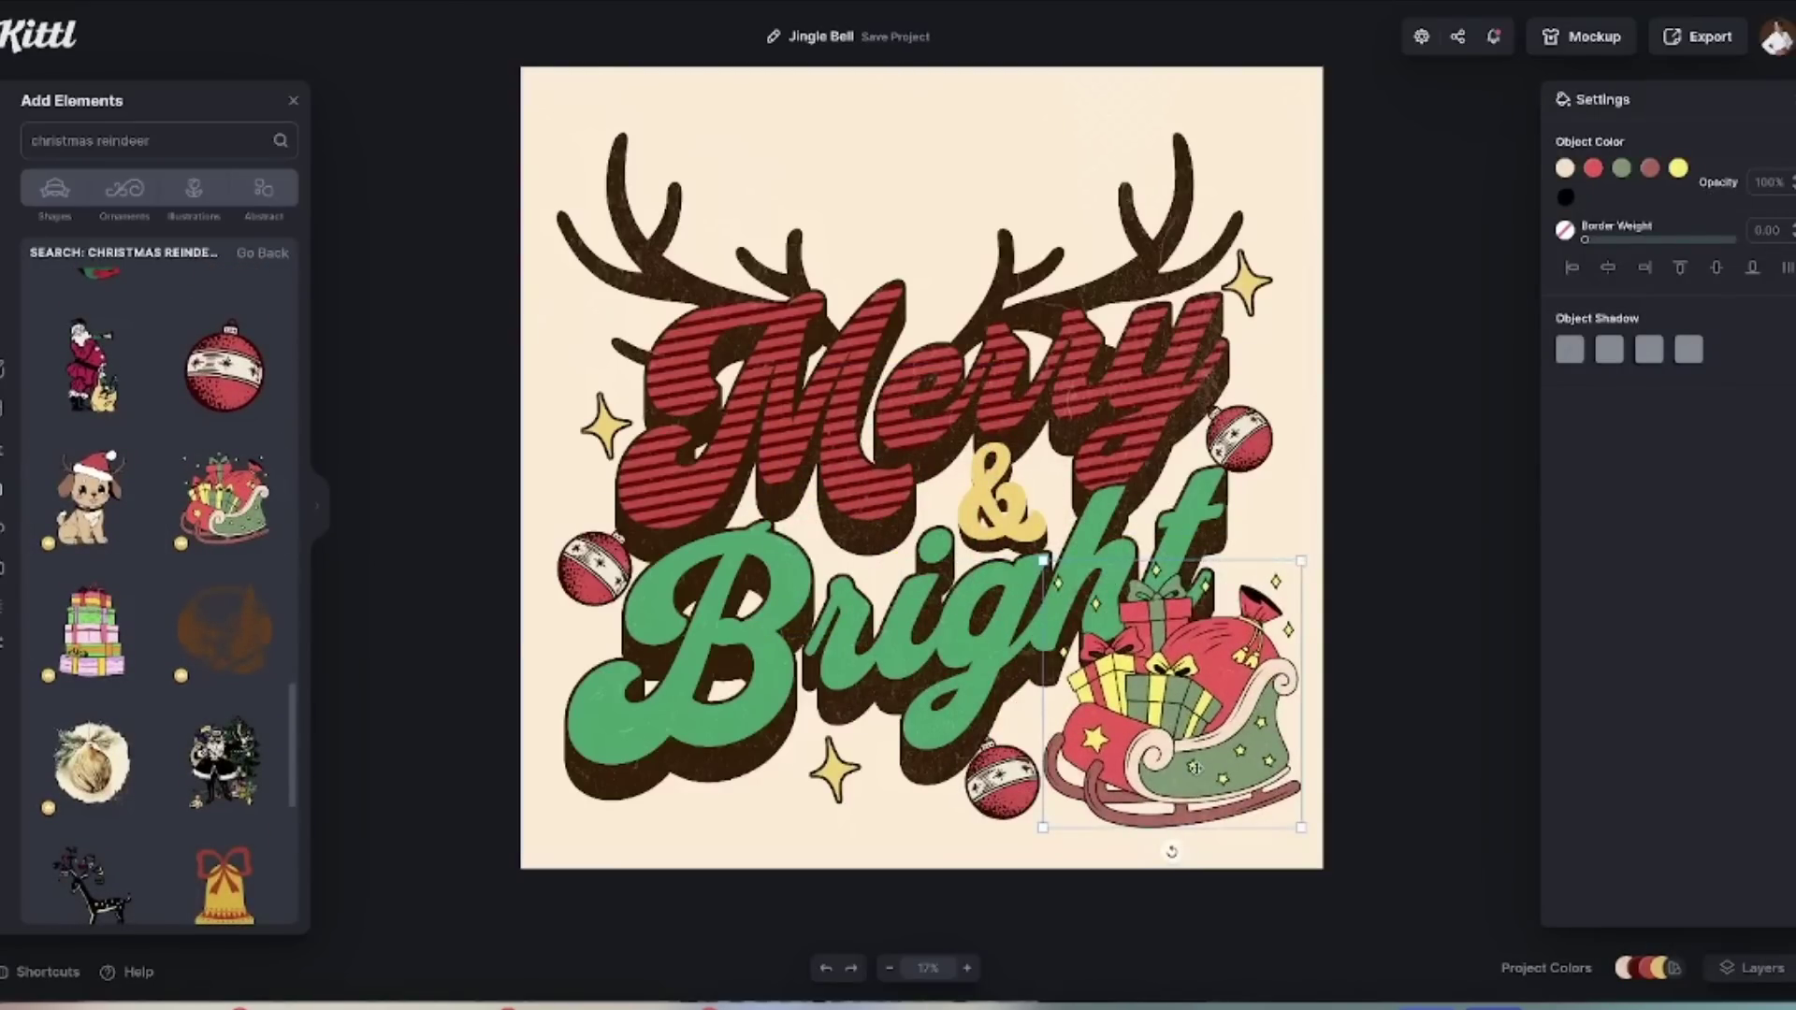
{"action": "key", "text": "Delete"}
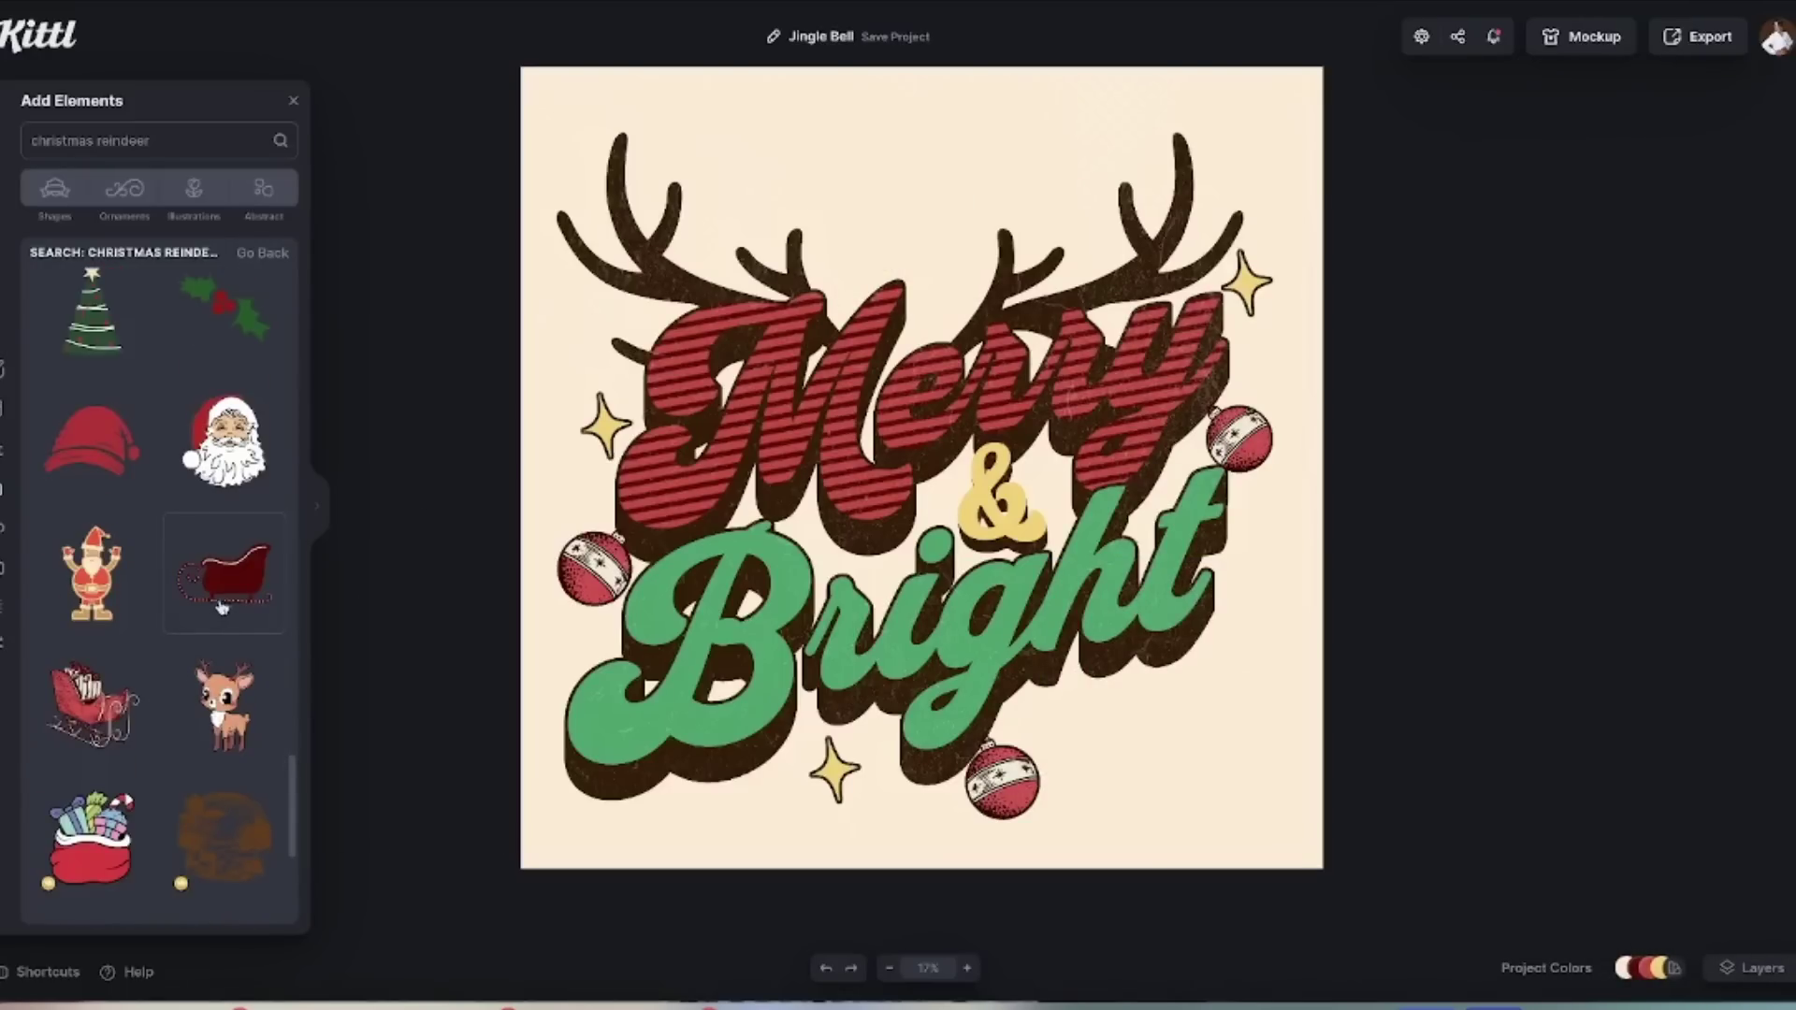
{"action": "left_click", "coordinate": [223, 576]}
{"action": "left_click_drag", "start_coordinate": [942, 490], "coordinate": [1195, 713]}
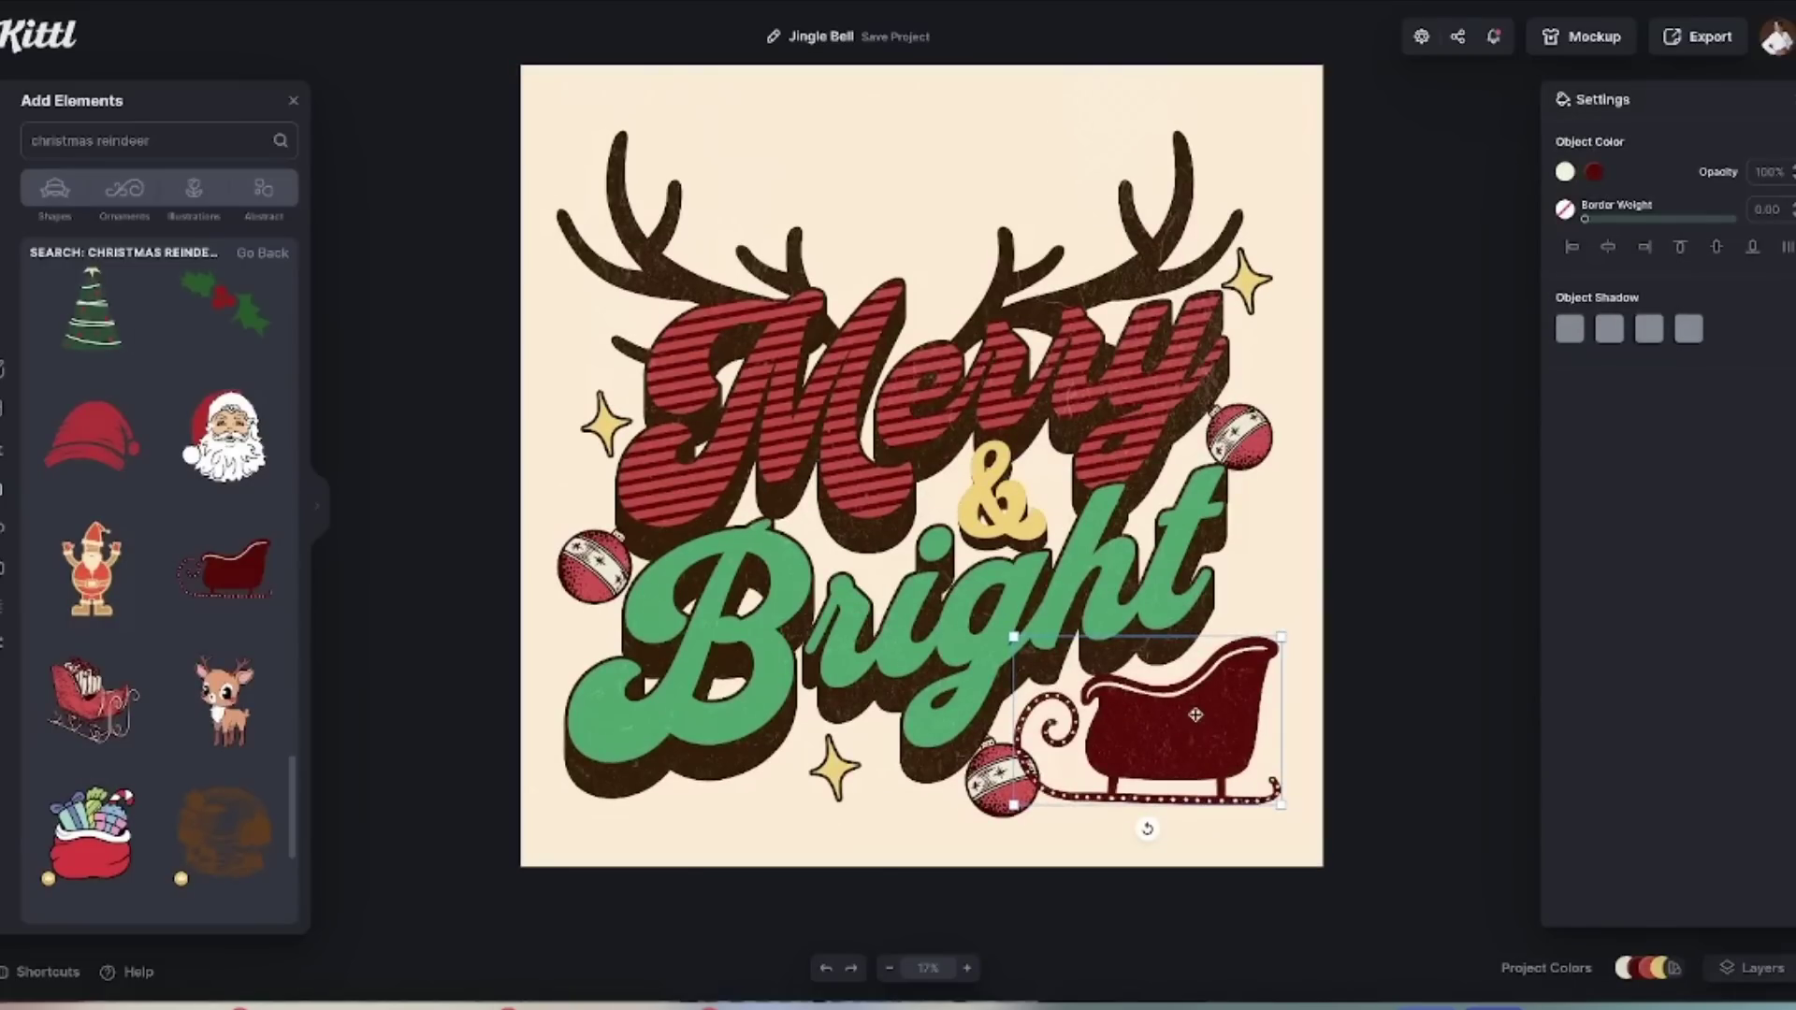
{"action": "key", "text": "Delete"}
{"action": "left_click", "coordinate": [92, 837]}
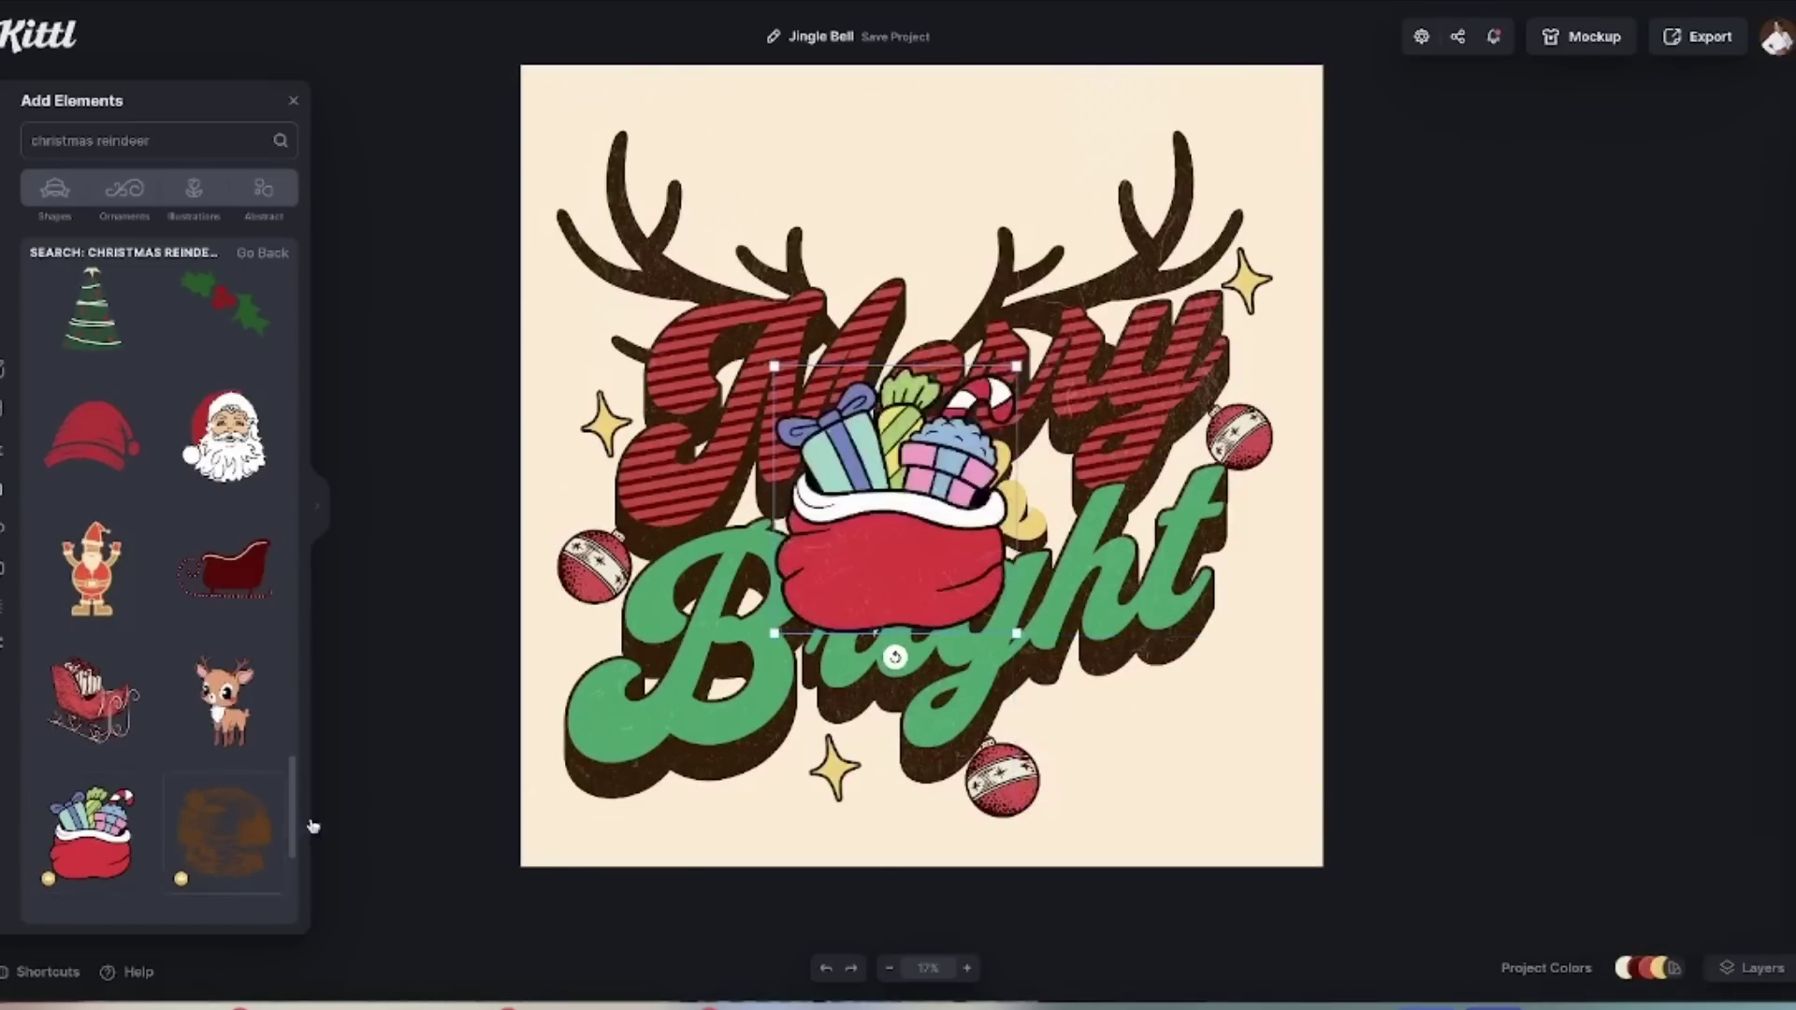
{"action": "left_click_drag", "start_coordinate": [896, 656], "coordinate": [1188, 756]}
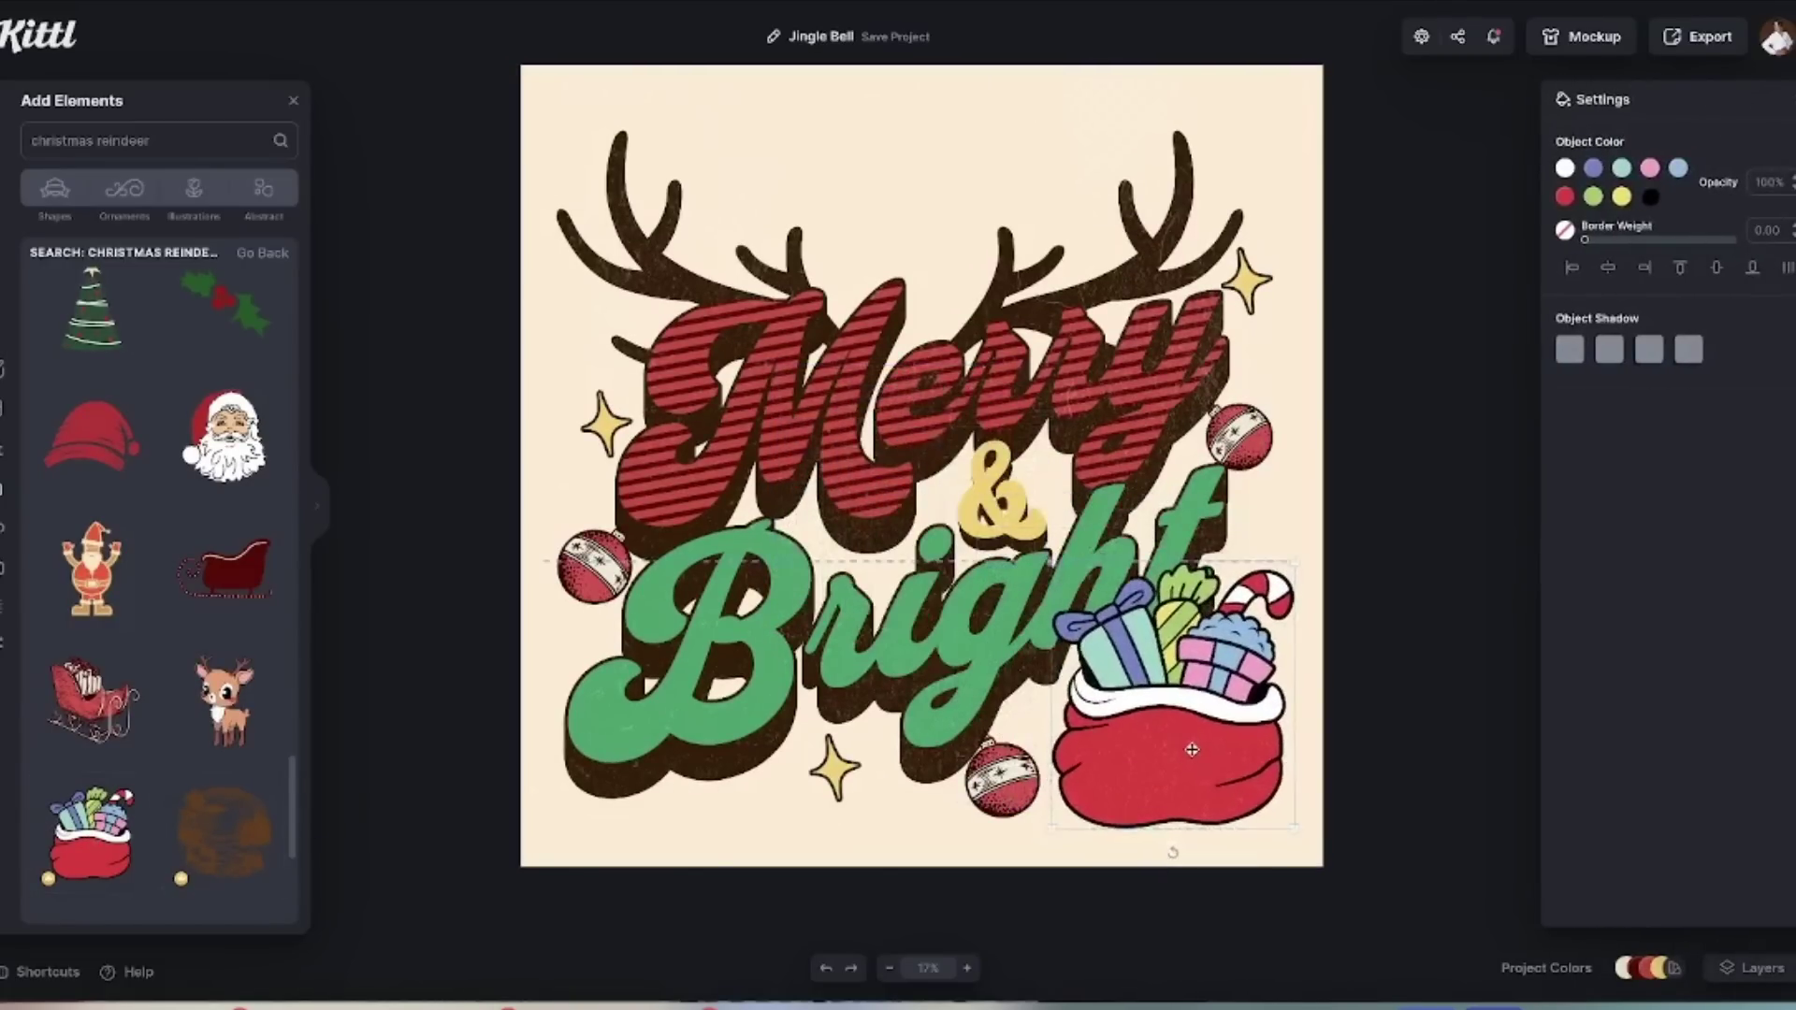
{"action": "key", "text": "Delete"}
{"action": "scroll", "coordinate": [183, 719], "scroll_direction": "down", "scroll_amount": 8}
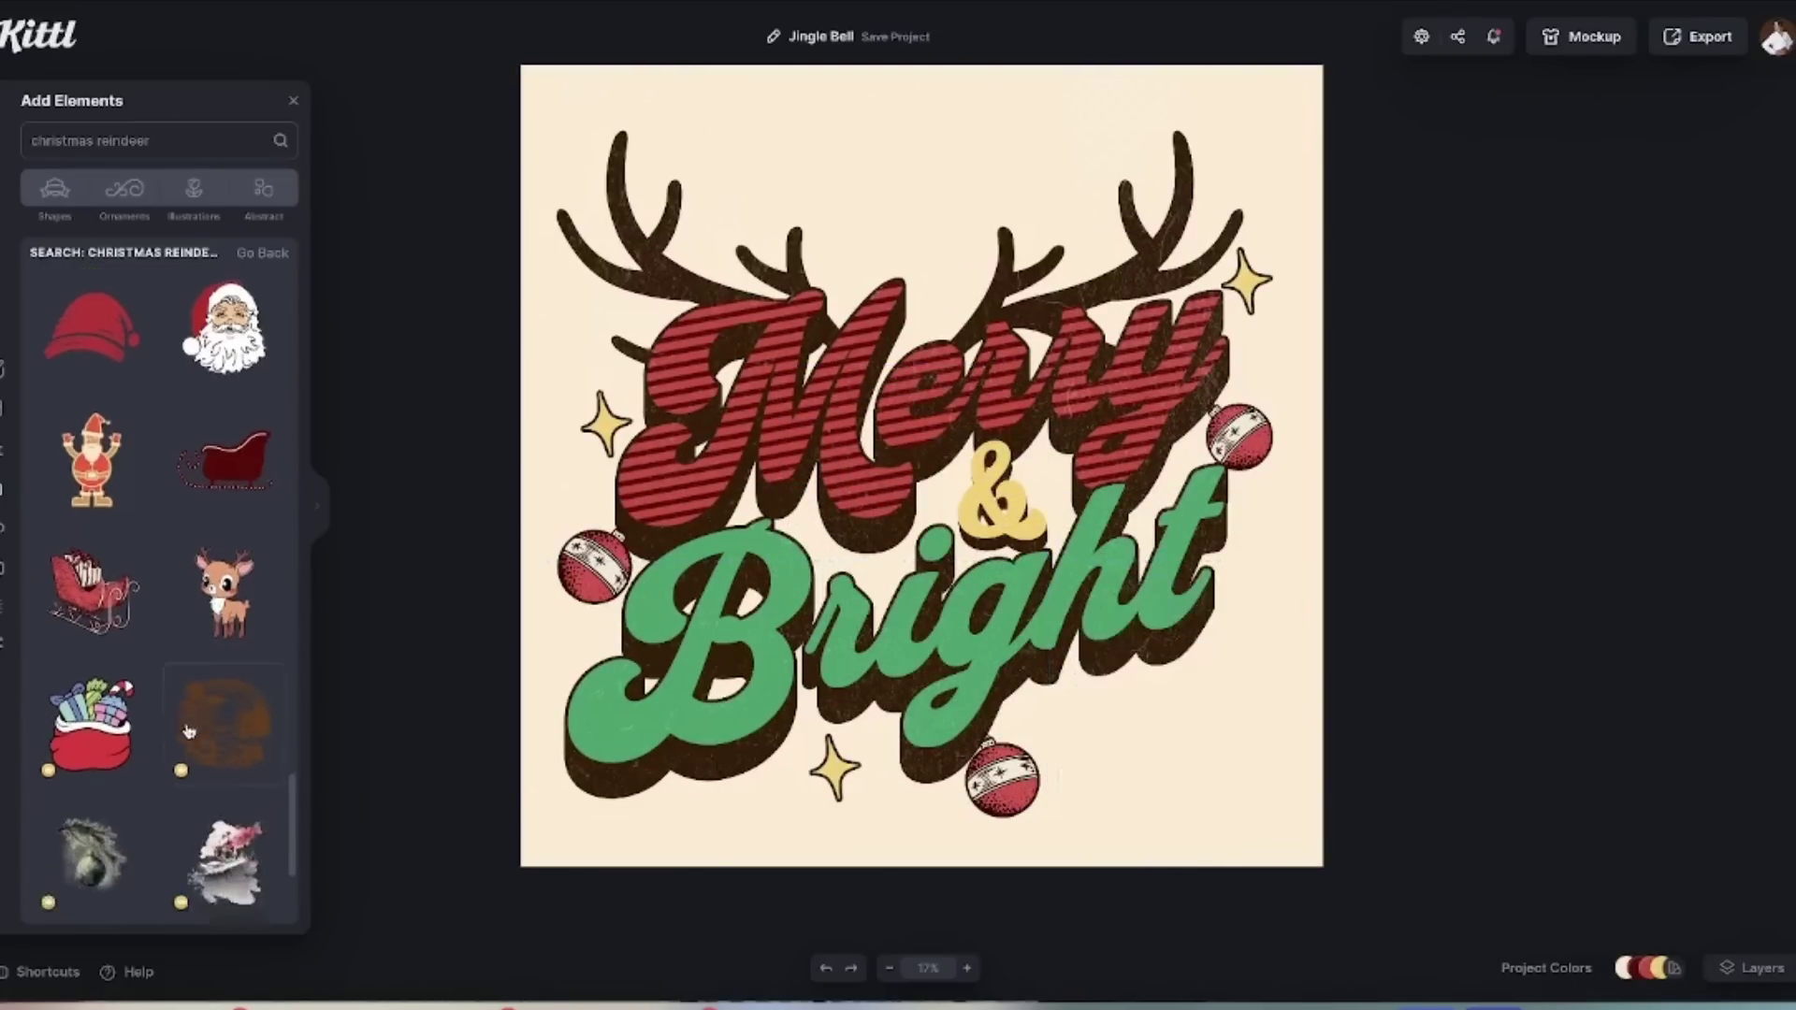
{"action": "scroll", "coordinate": [188, 732], "scroll_direction": "down", "scroll_amount": 5}
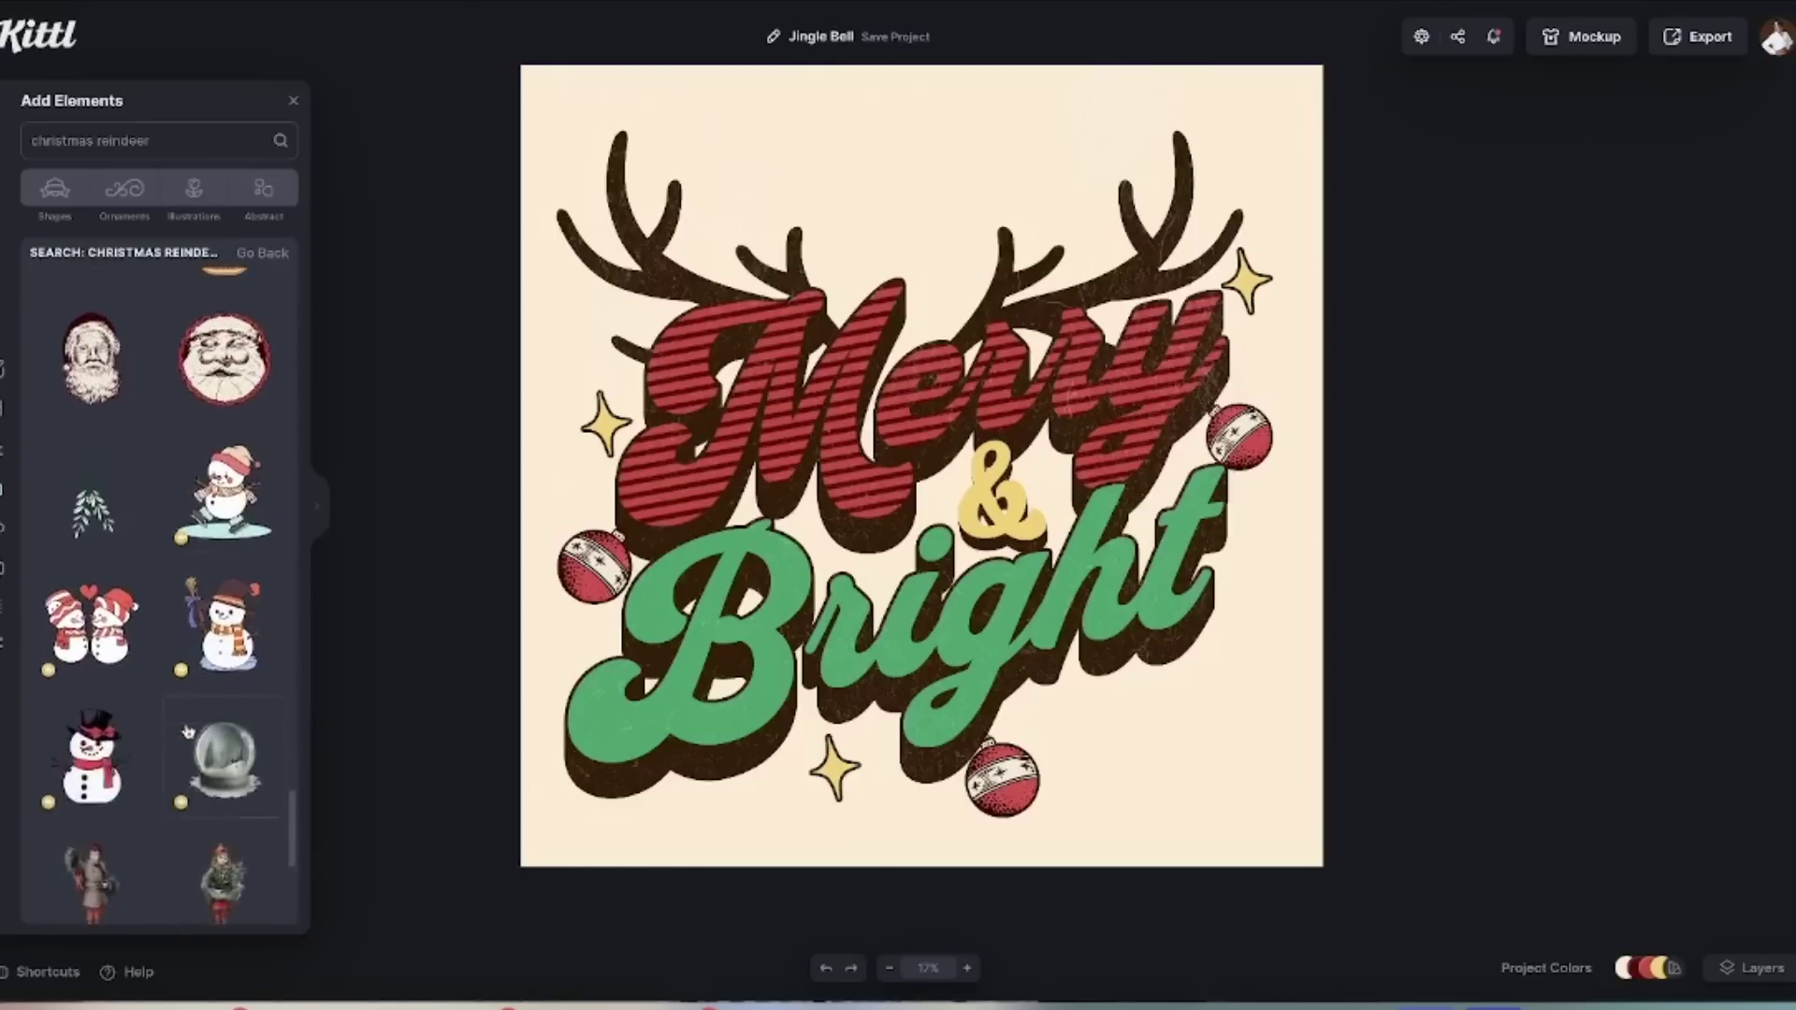
{"action": "scroll", "coordinate": [154, 599], "scroll_direction": "up", "scroll_amount": 4}
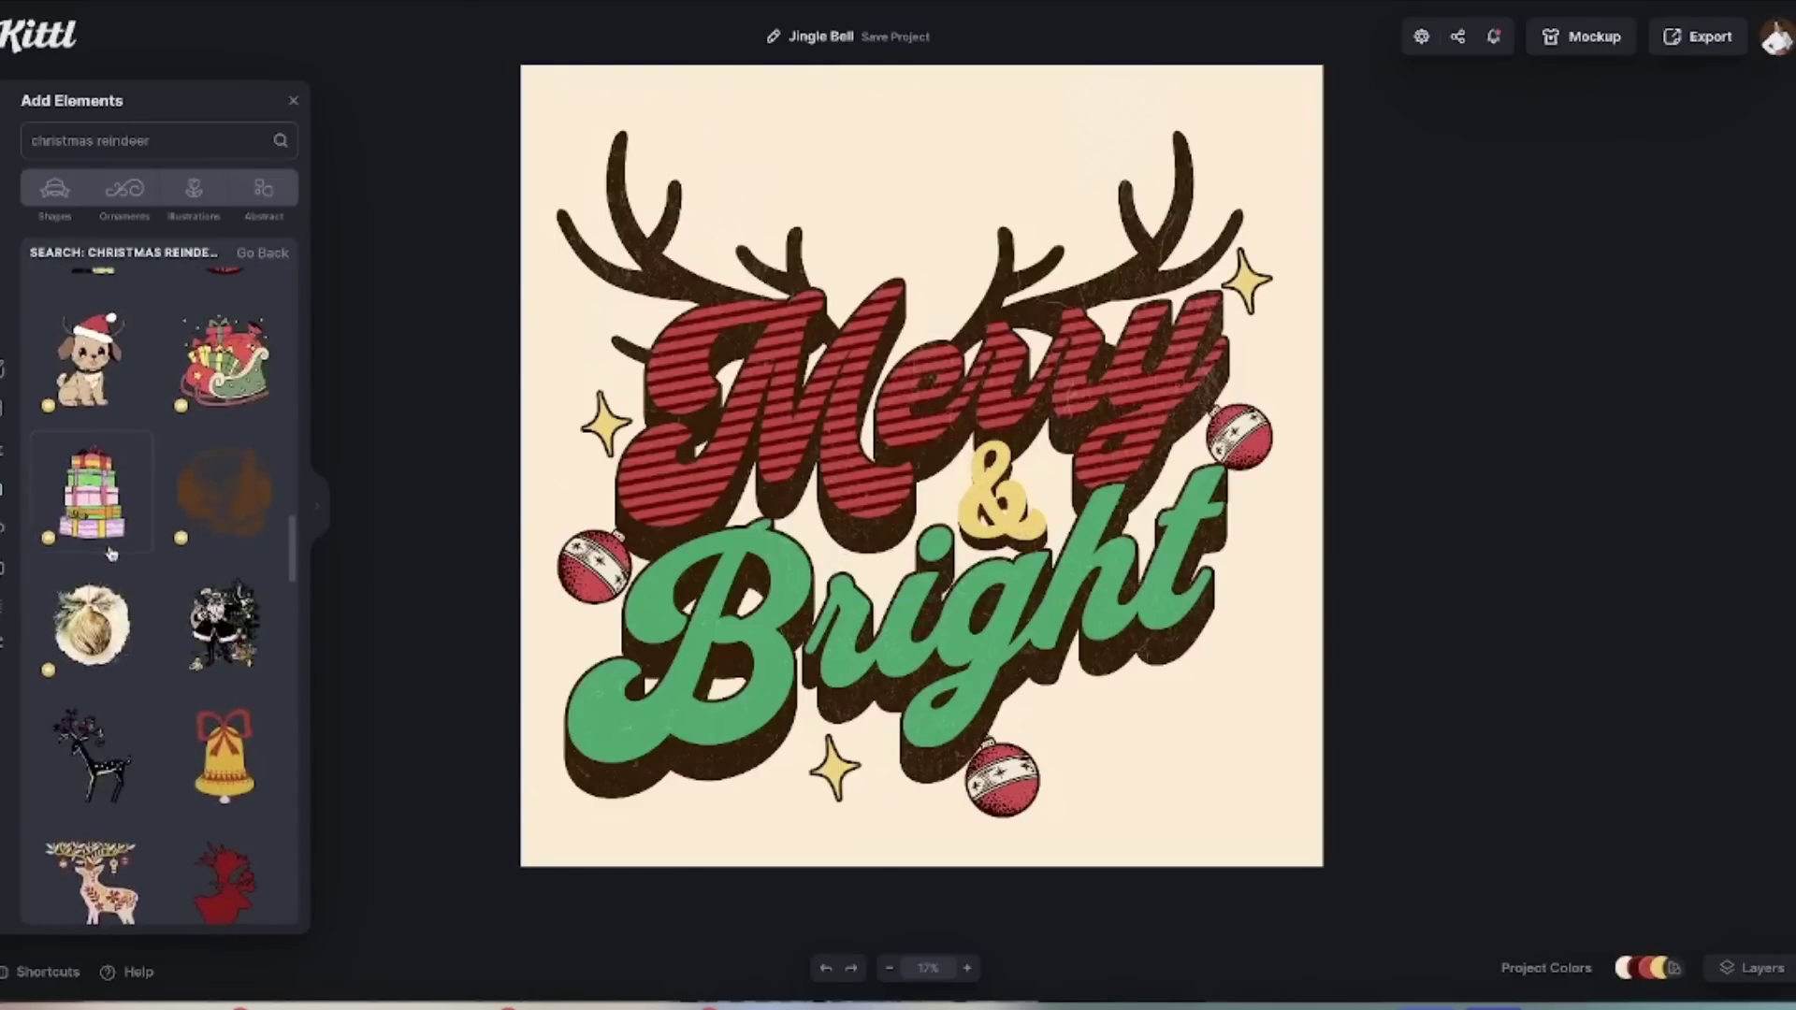
{"action": "scroll", "coordinate": [110, 554], "scroll_direction": "up", "scroll_amount": 5}
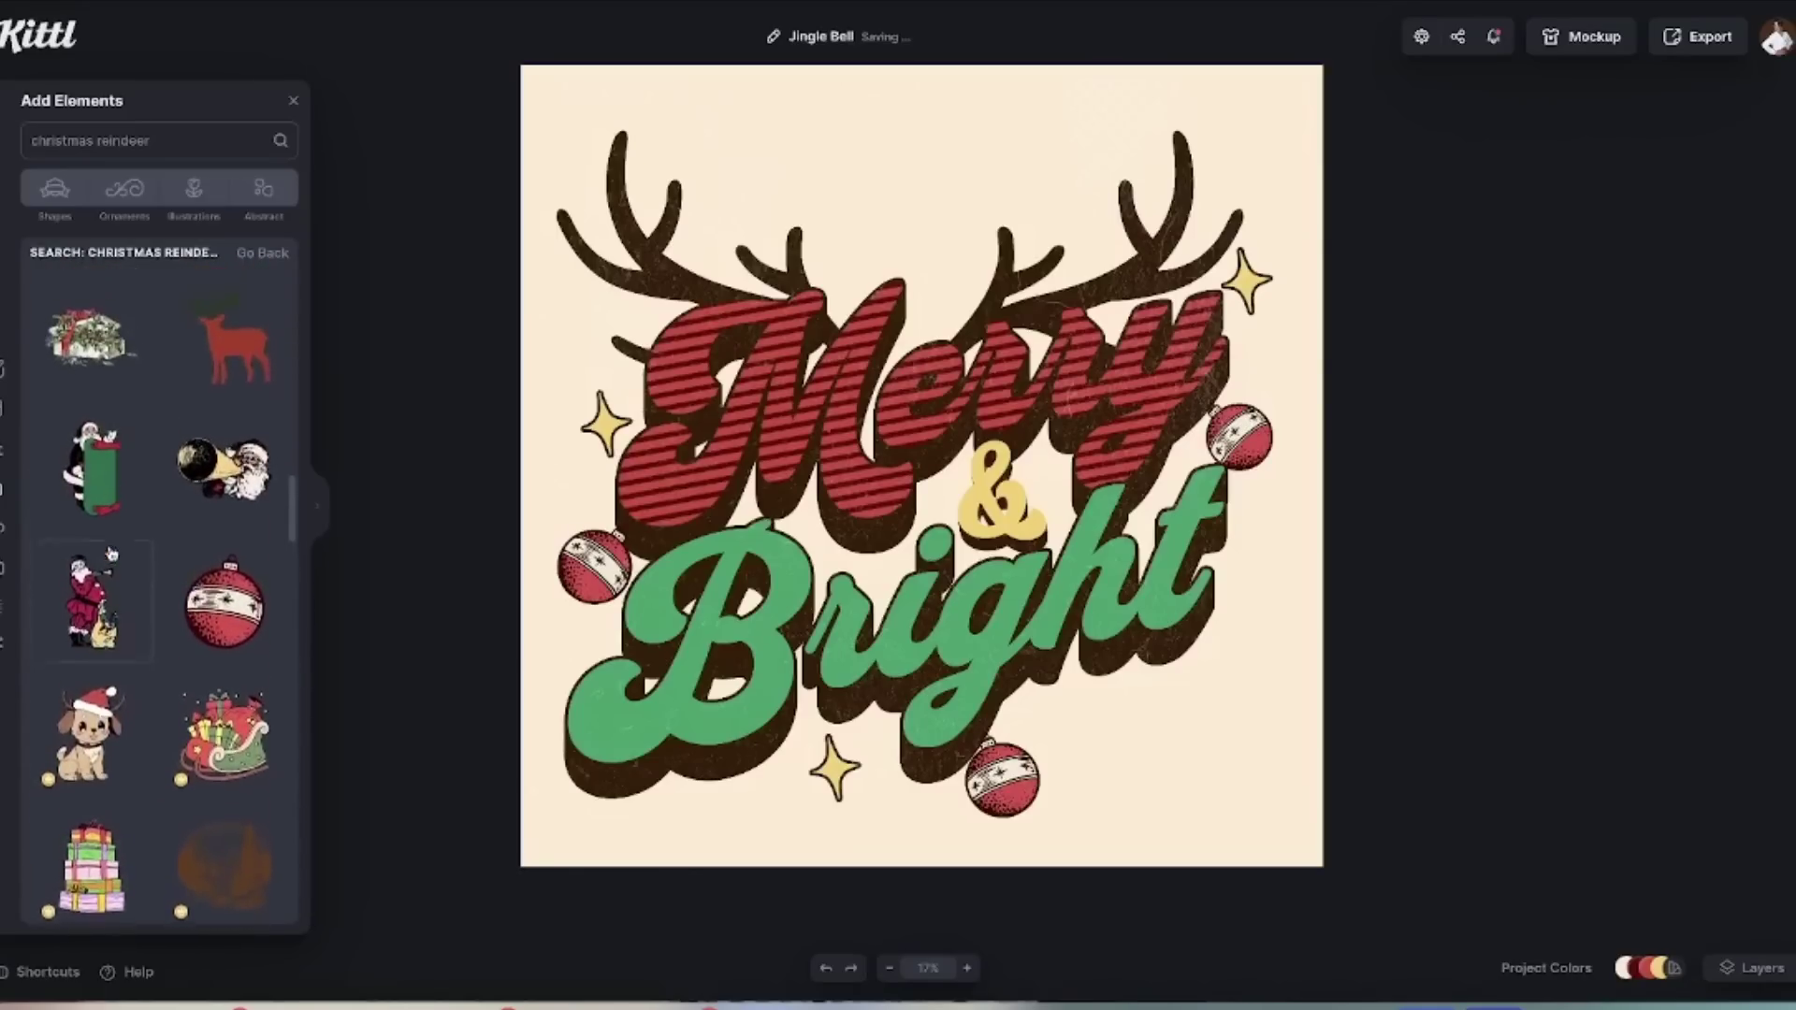
{"action": "scroll", "coordinate": [110, 553], "scroll_direction": "up", "scroll_amount": 5}
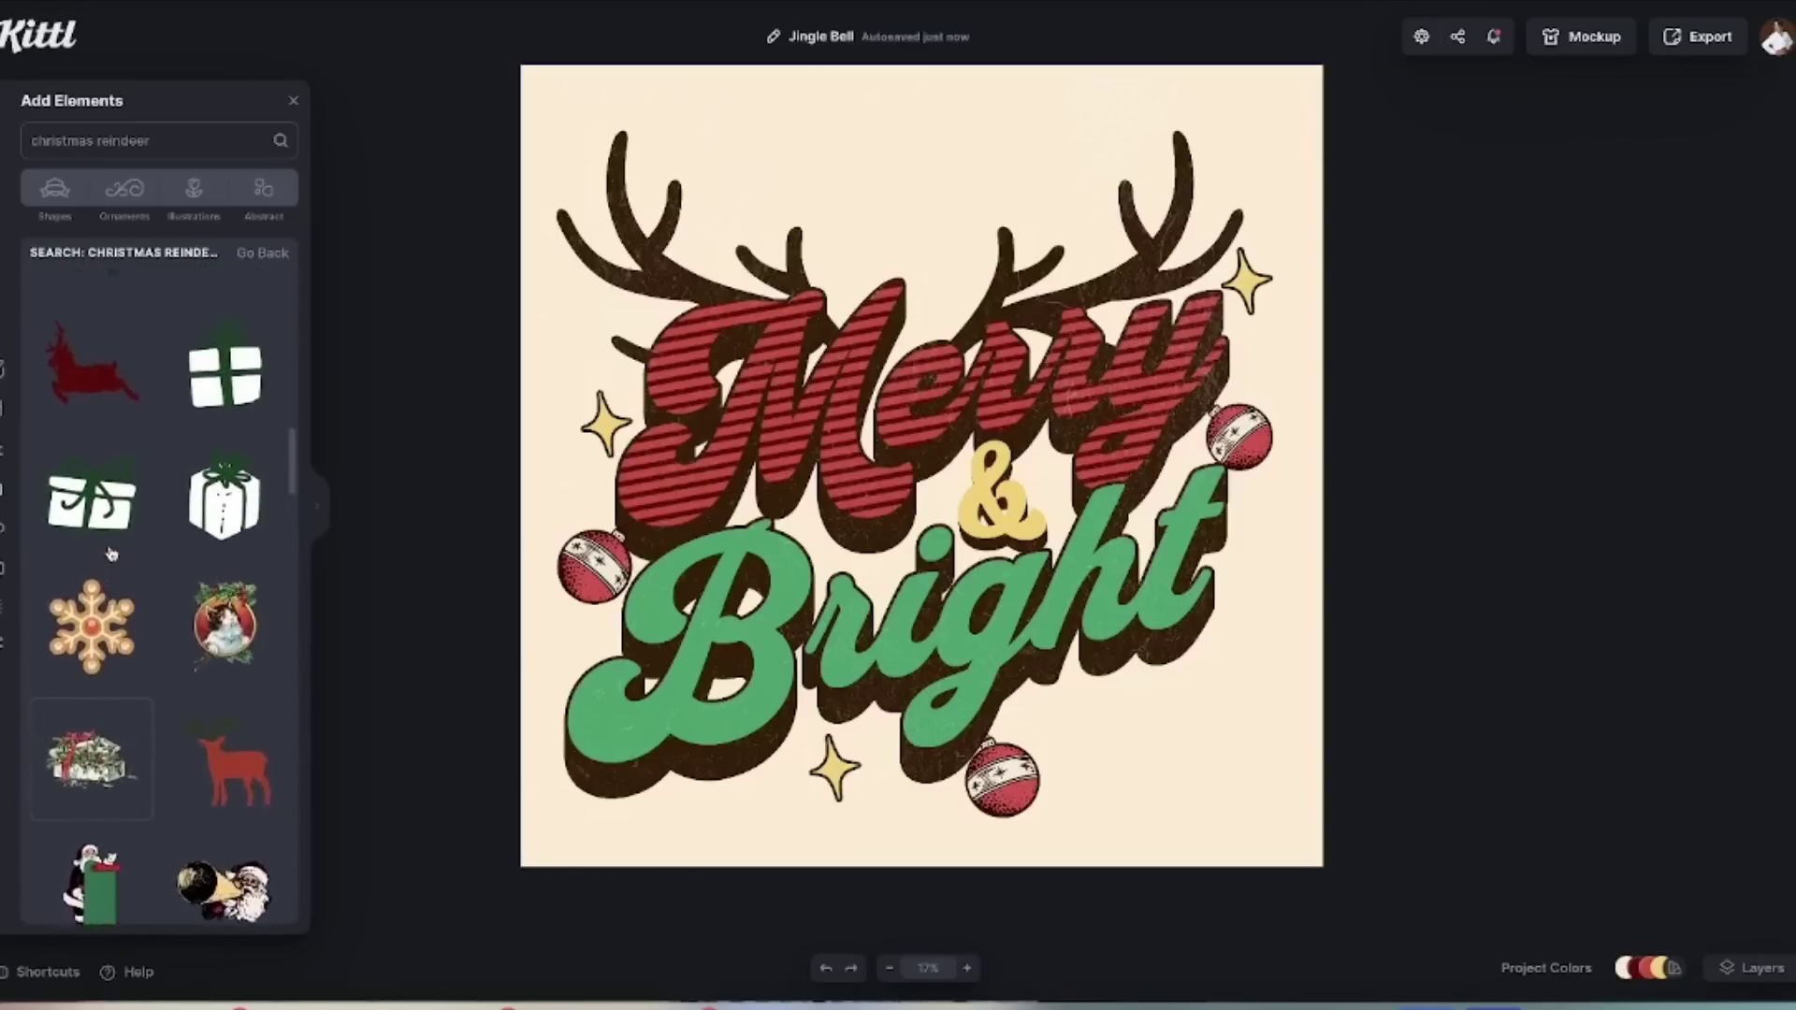
{"action": "scroll", "coordinate": [111, 553], "scroll_direction": "up", "scroll_amount": 6}
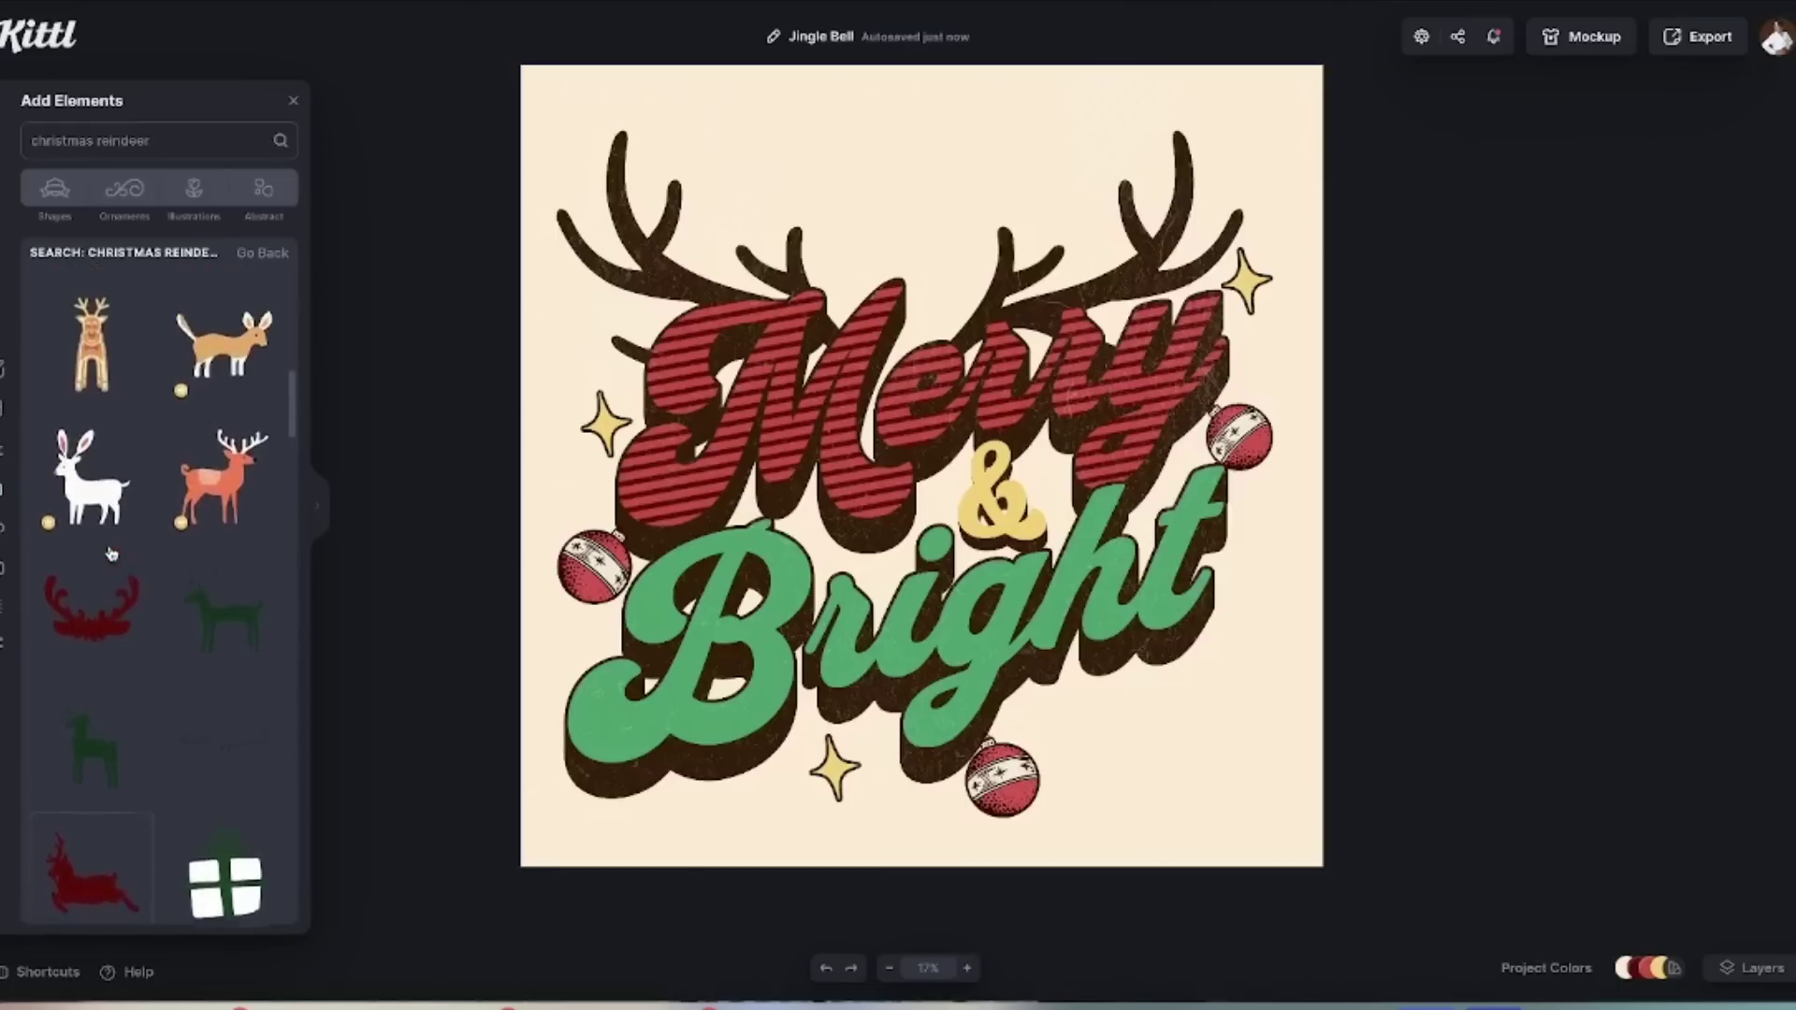
{"action": "scroll", "coordinate": [111, 554], "scroll_direction": "up", "scroll_amount": 5}
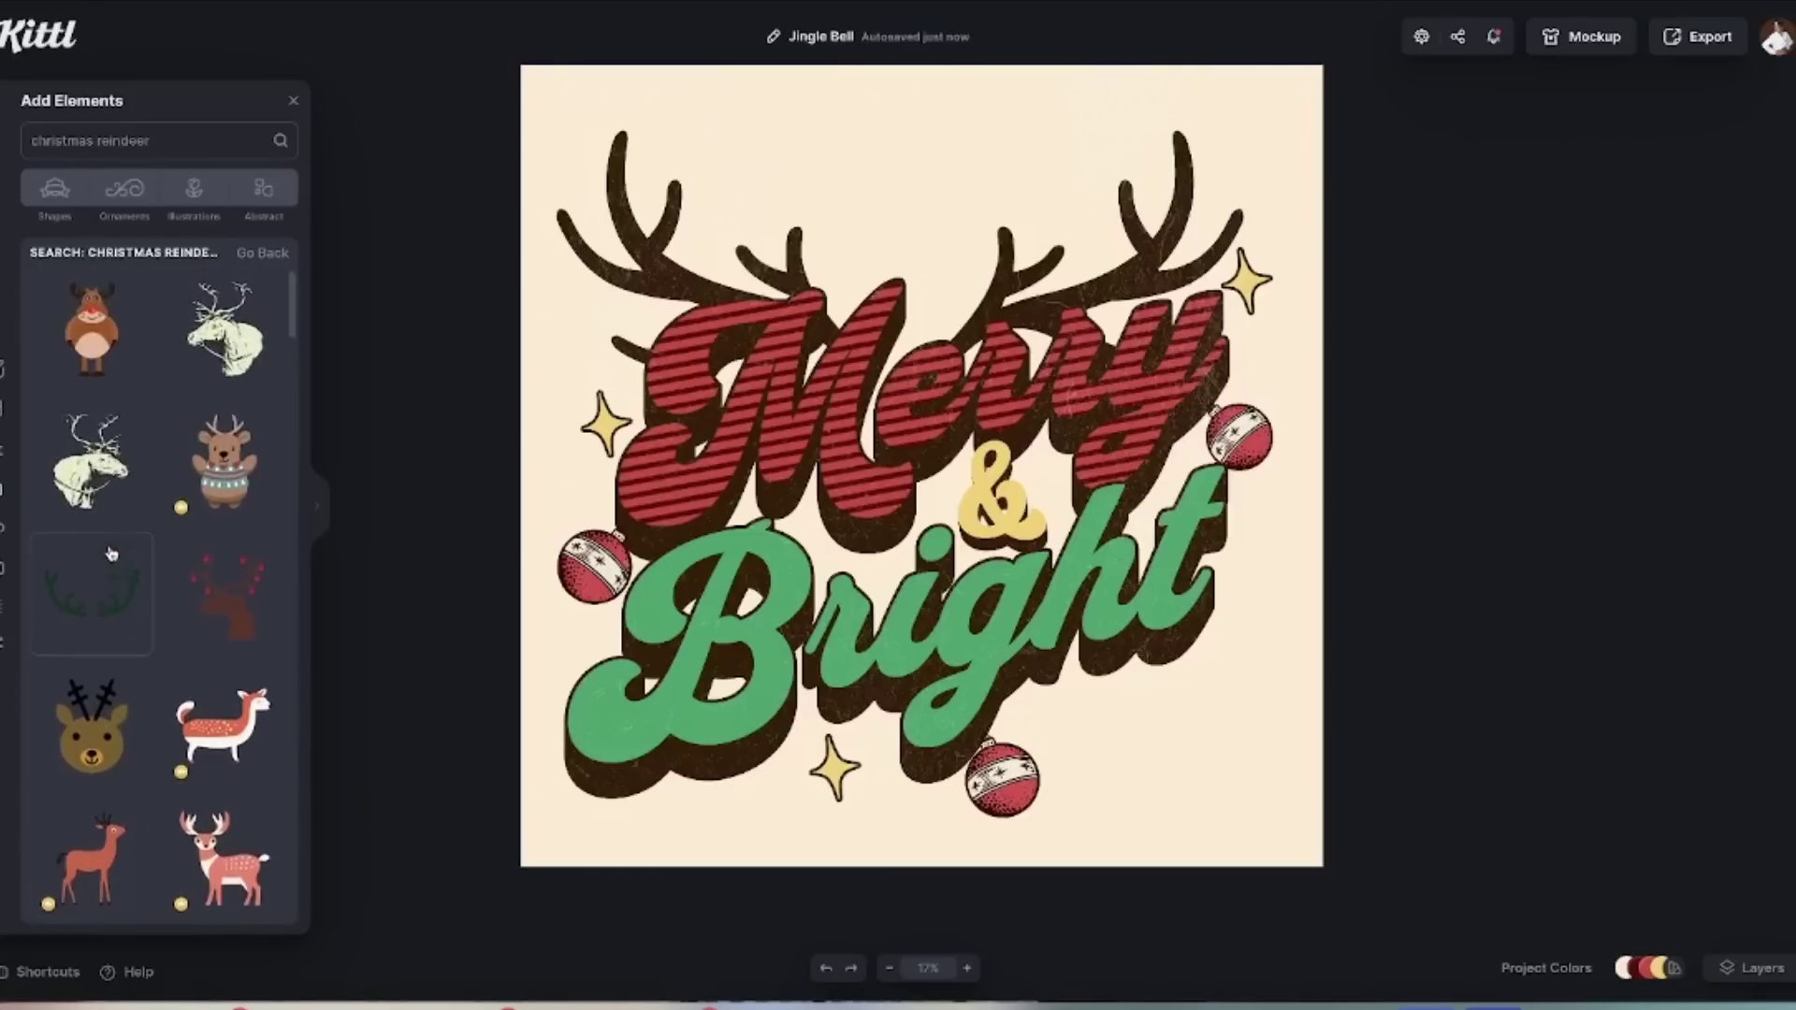
Add the sweater-wearing reindeer lower right of Bright and move the bottom ornament up-right.
{"action": "left_click", "coordinate": [221, 500]}
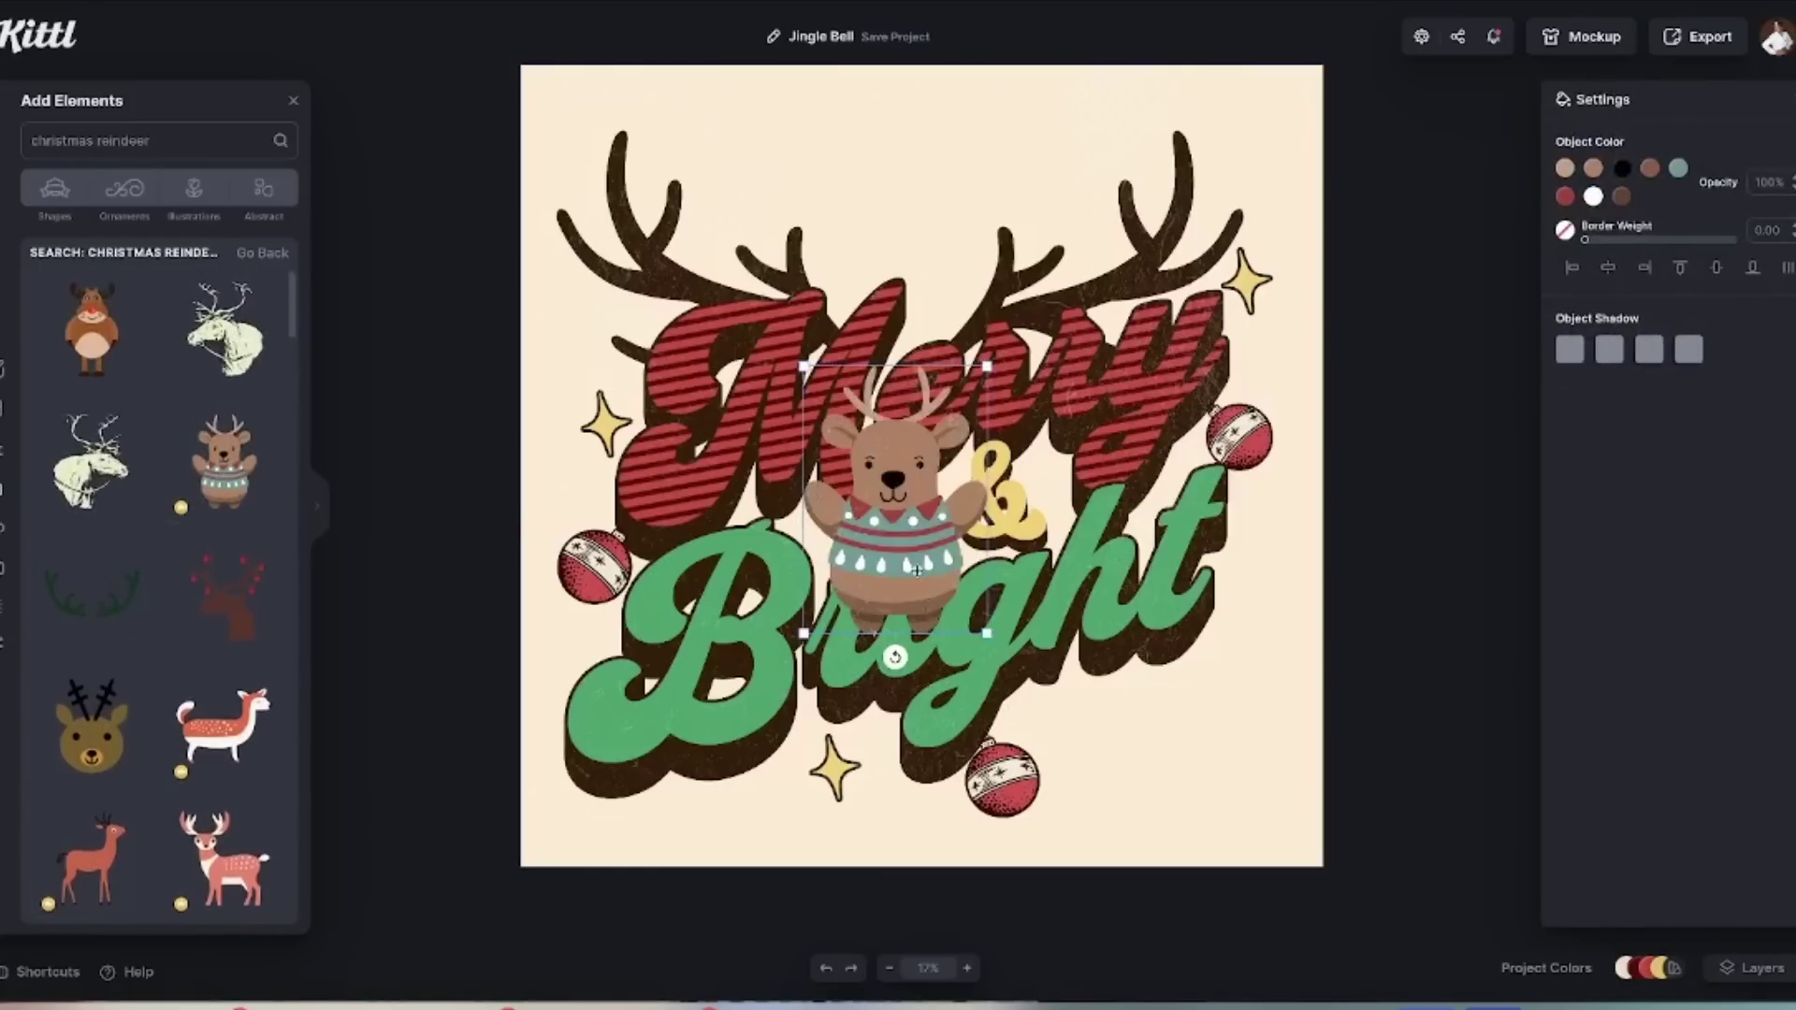
{"action": "mouse_move", "coordinate": [1204, 720]}
{"action": "left_mouse_down"}
{"action": "mouse_move", "coordinate": [1253, 725]}
{"action": "mouse_move", "coordinate": [1179, 723]}
{"action": "left_mouse_up"}
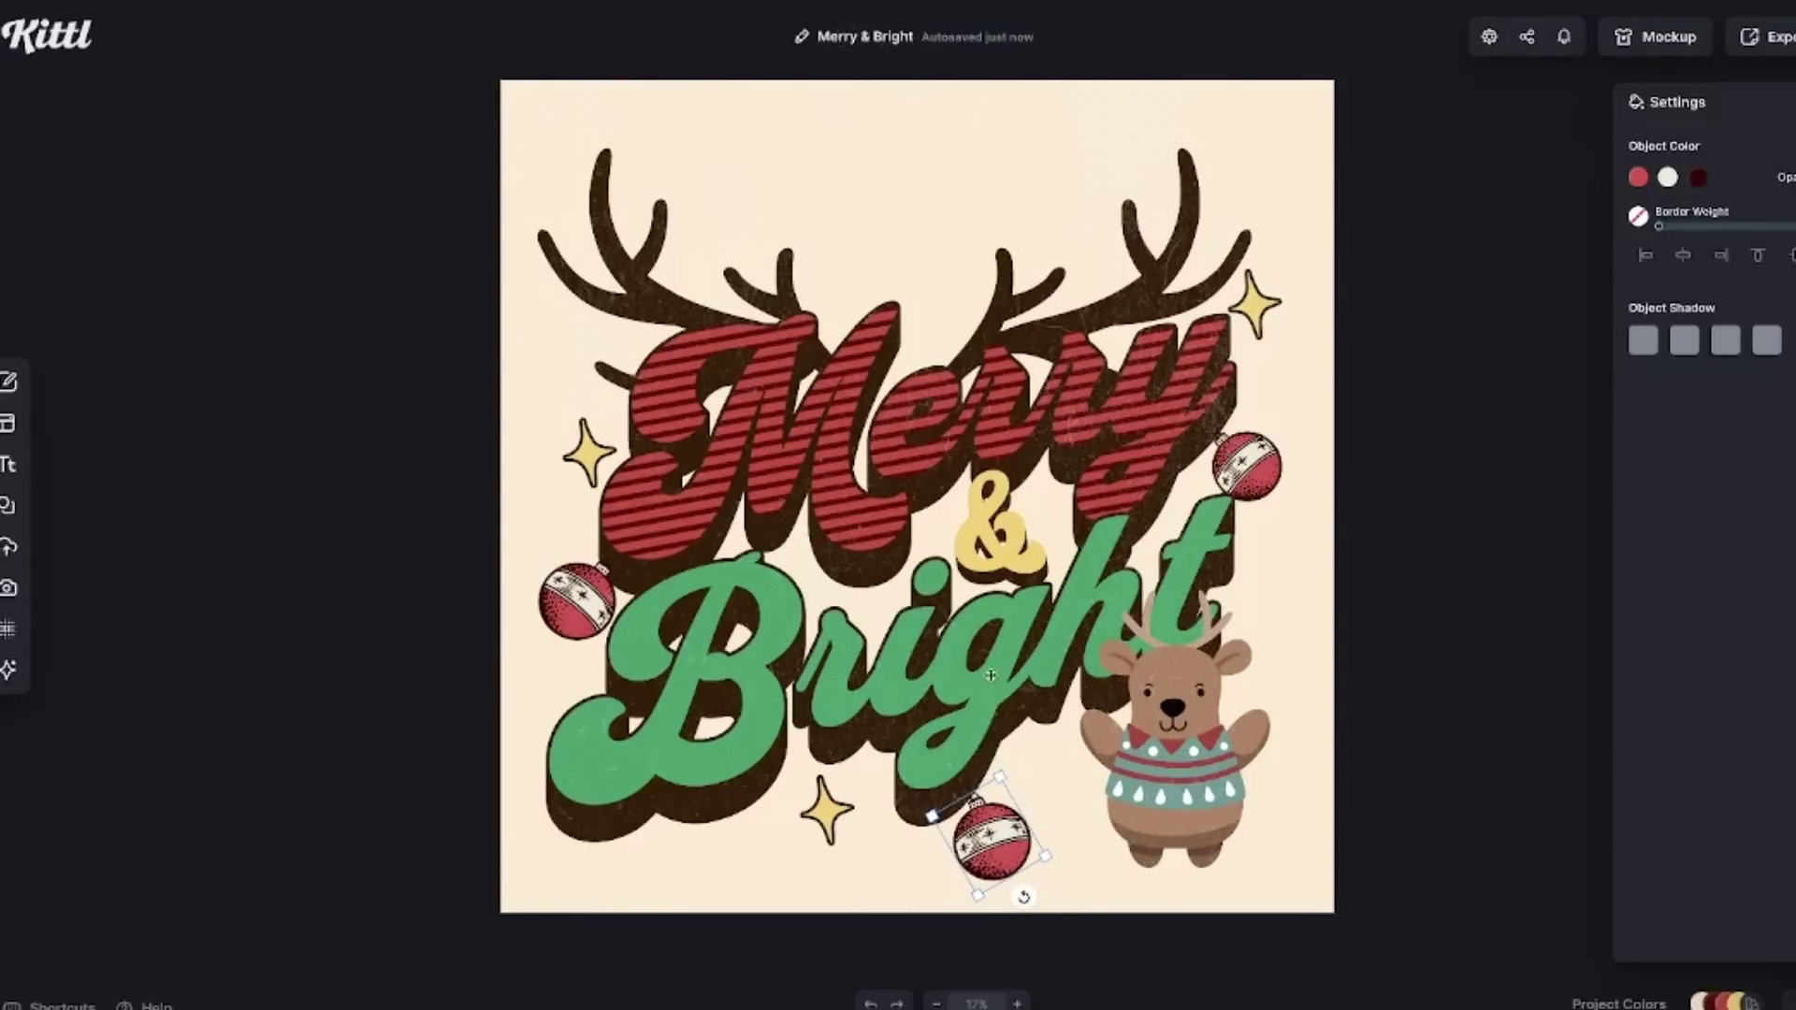
{"action": "left_click_drag", "start_coordinate": [991, 839], "coordinate": [1022, 791]}
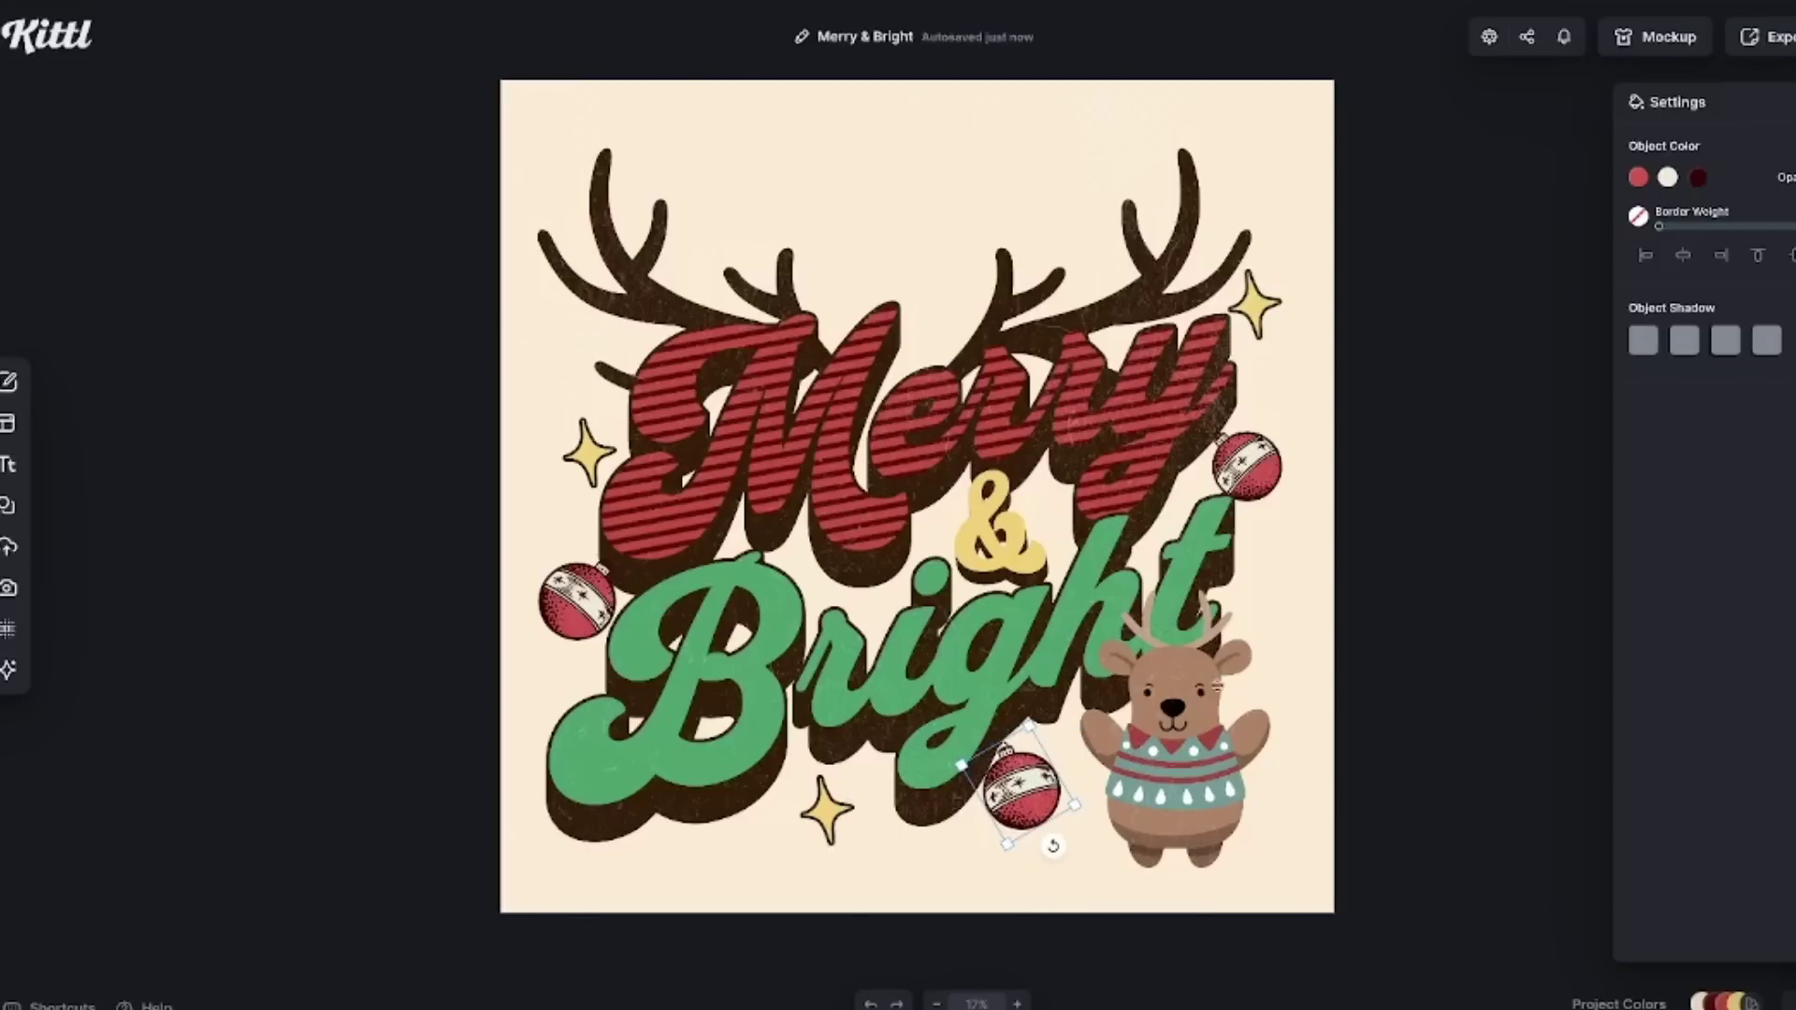
{"action": "left_click_drag", "start_coordinate": [1227, 833], "coordinate": [1224, 844]}
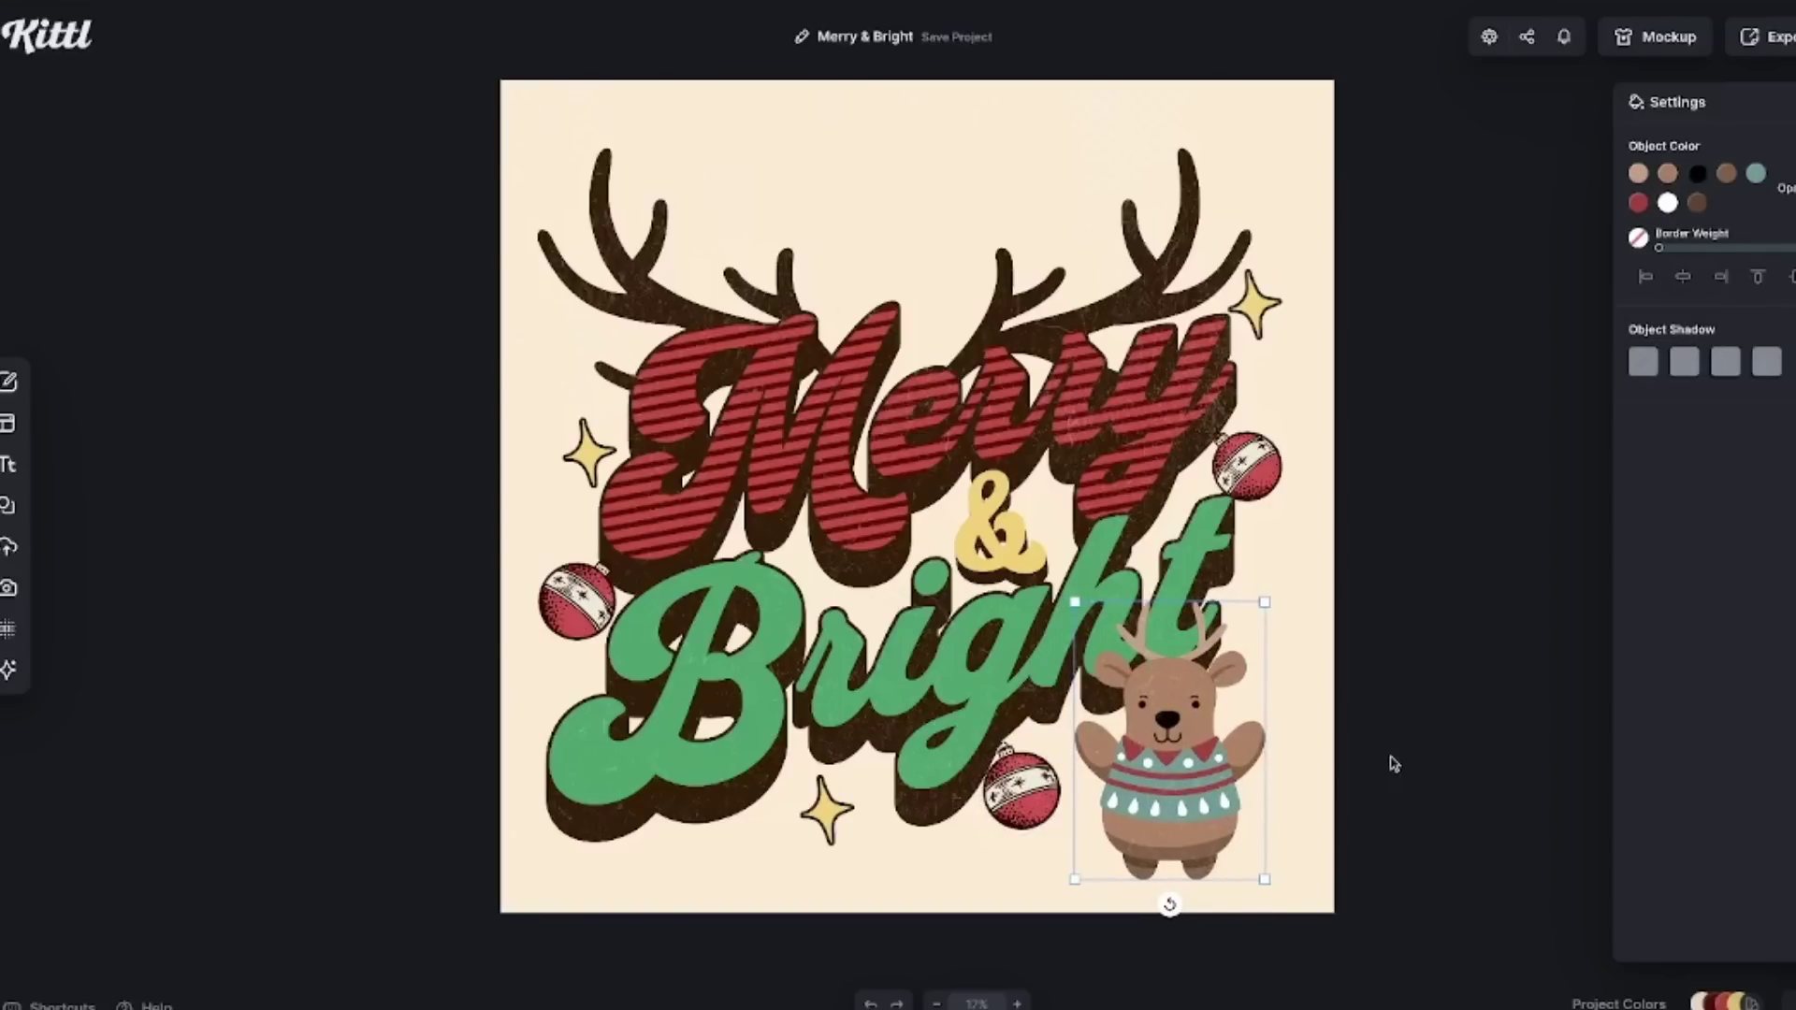
{"action": "left_click", "coordinate": [1519, 768]}
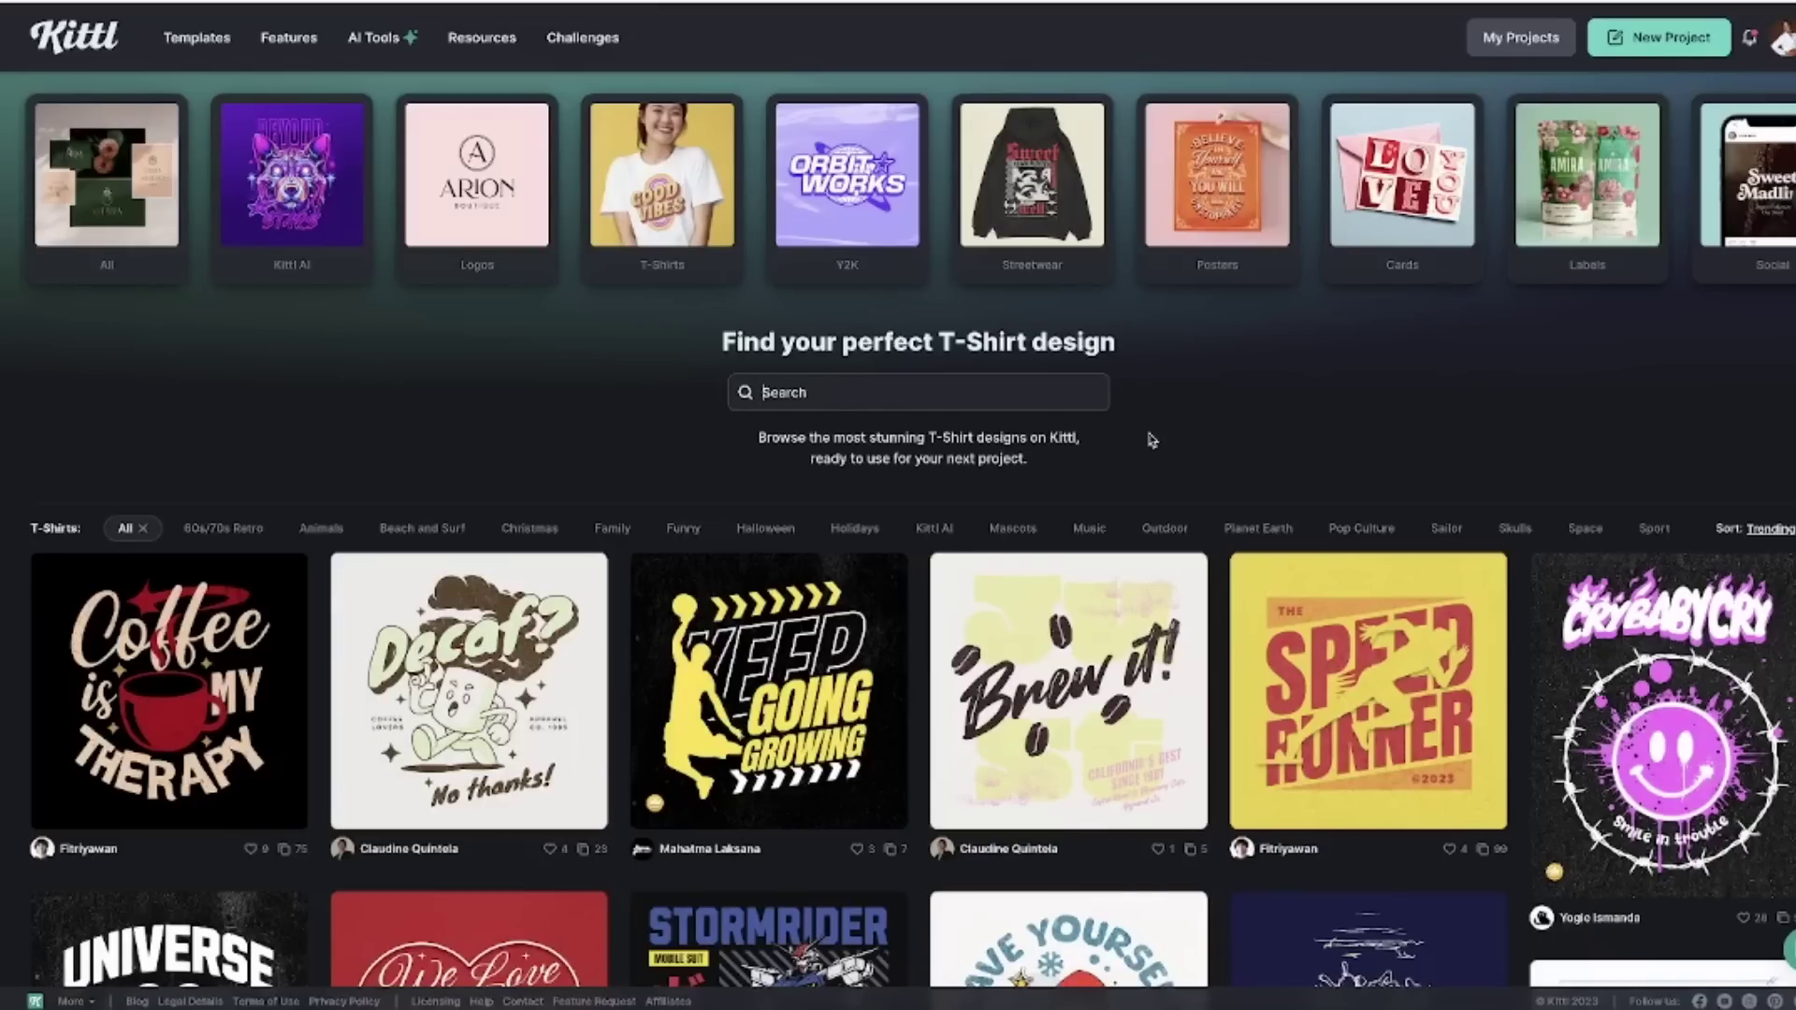
Search the T-shirt designs for 'christmas'.
{"action": "left_click", "coordinate": [917, 392]}
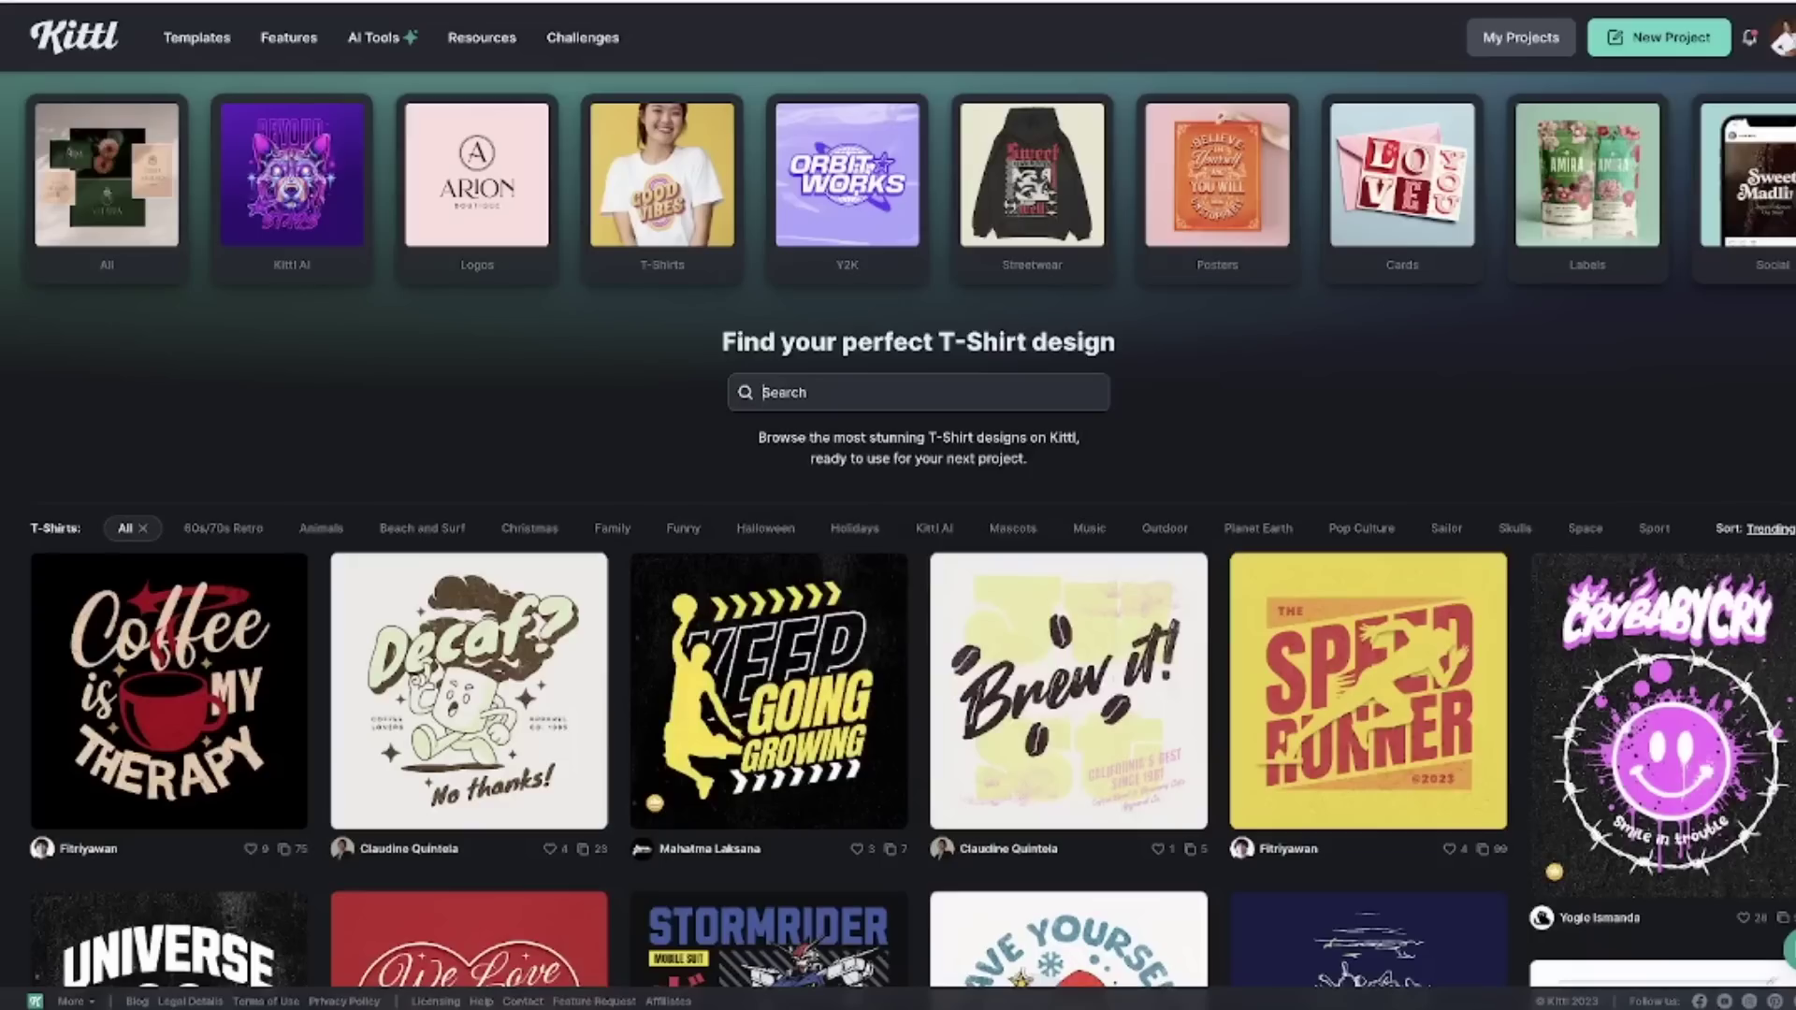
{"action": "type", "text": "christmas"}
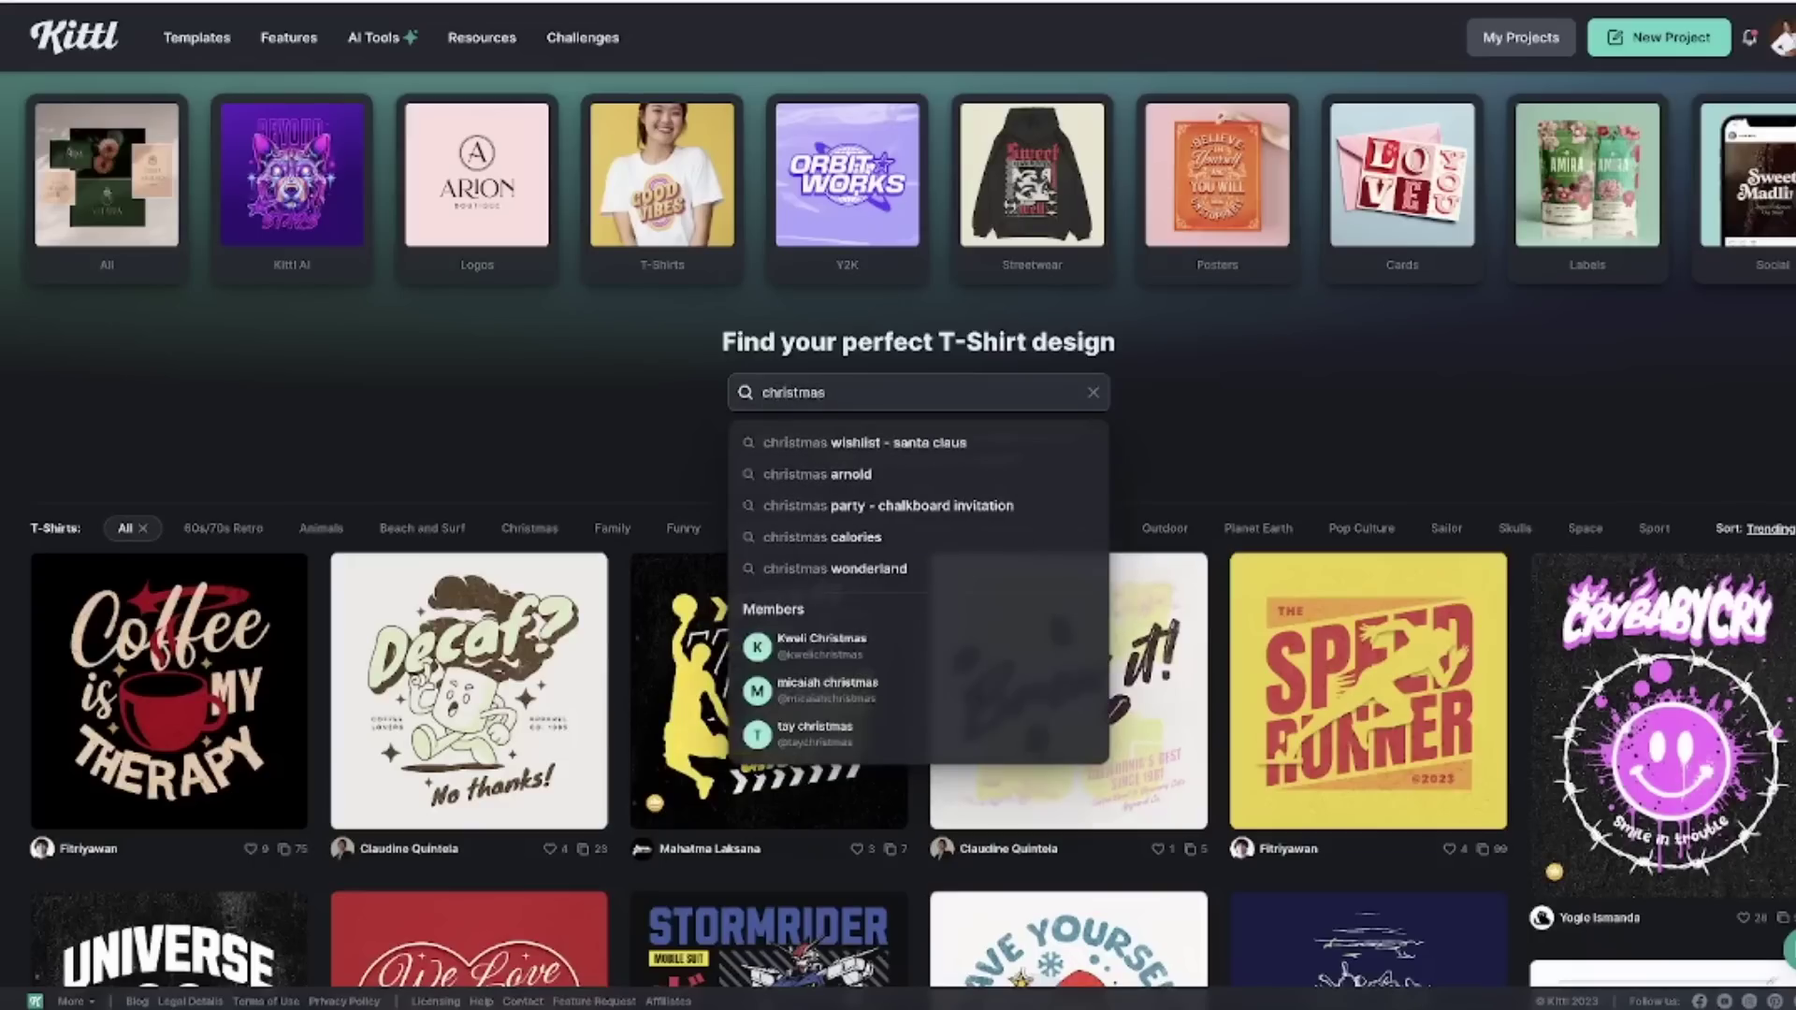
{"action": "key", "text": "Return"}
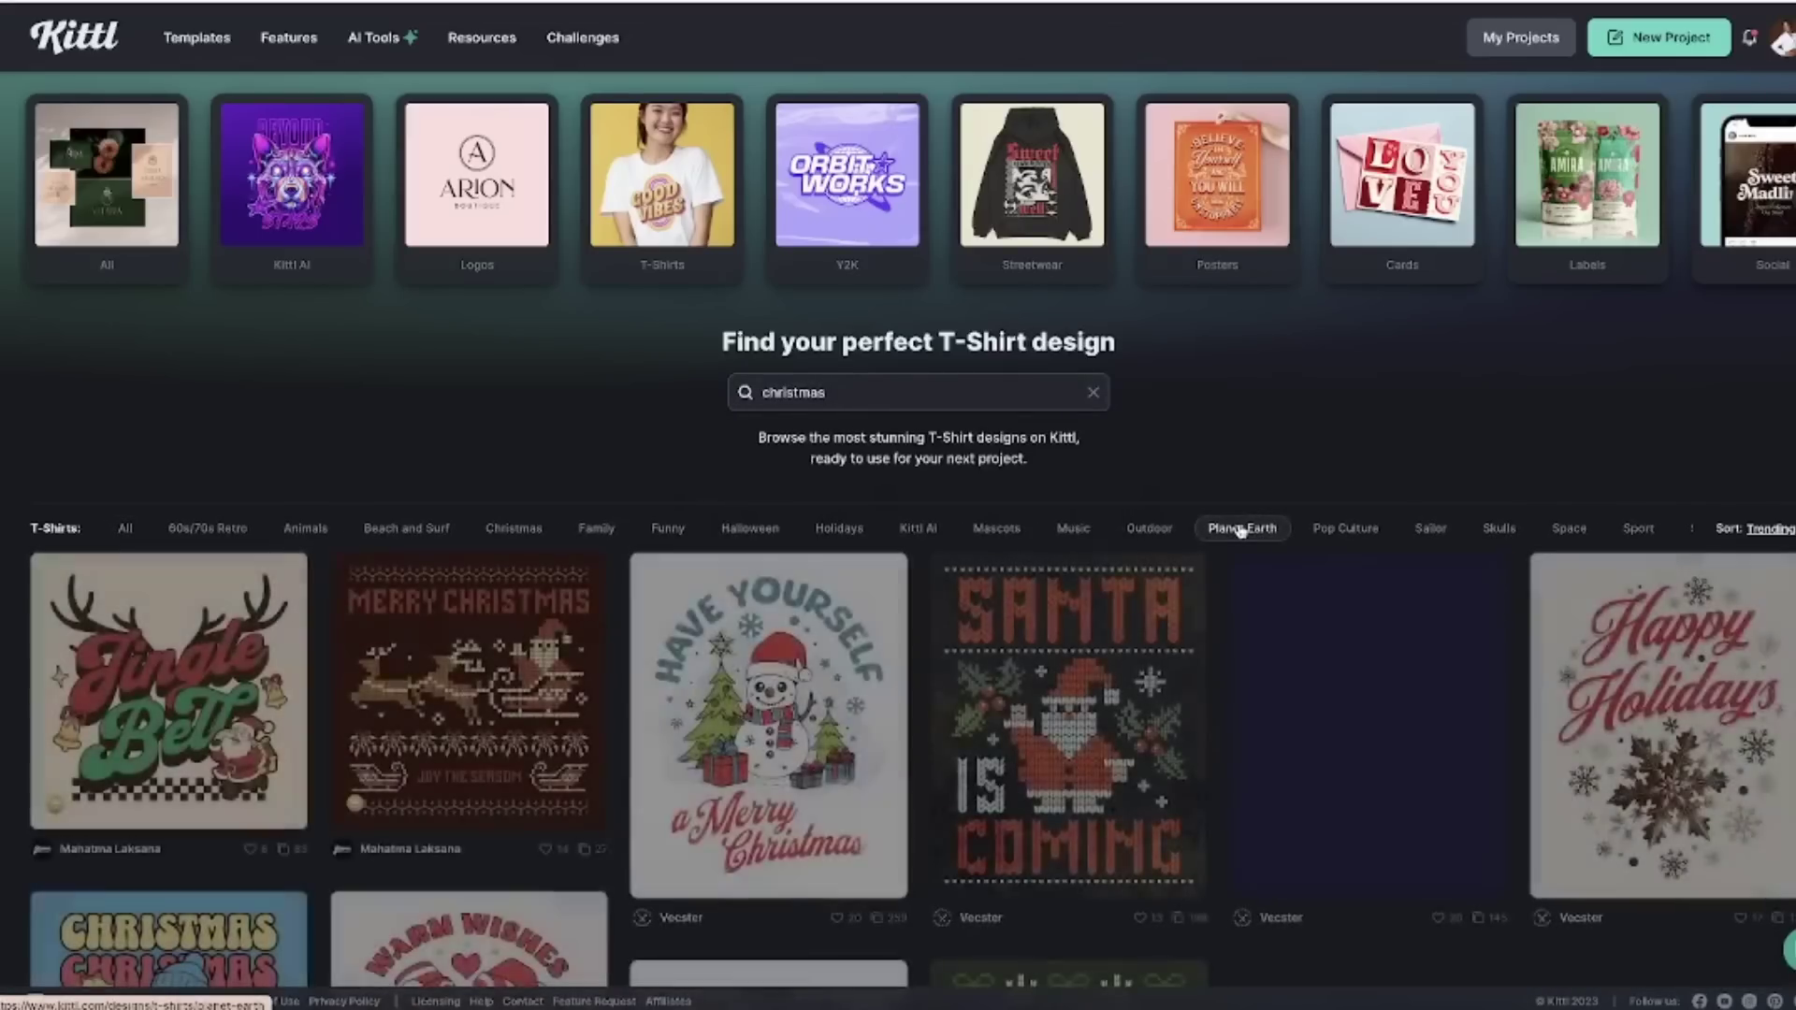
Browse the christmas results and open the 'Tis' The Season to be Jolly' template details.
{"action": "scroll", "coordinate": [1241, 531], "scroll_direction": "down", "scroll_amount": 4}
{"action": "scroll", "coordinate": [1241, 530], "scroll_direction": "down", "scroll_amount": 3}
{"action": "scroll", "coordinate": [1239, 530], "scroll_direction": "down", "scroll_amount": 1}
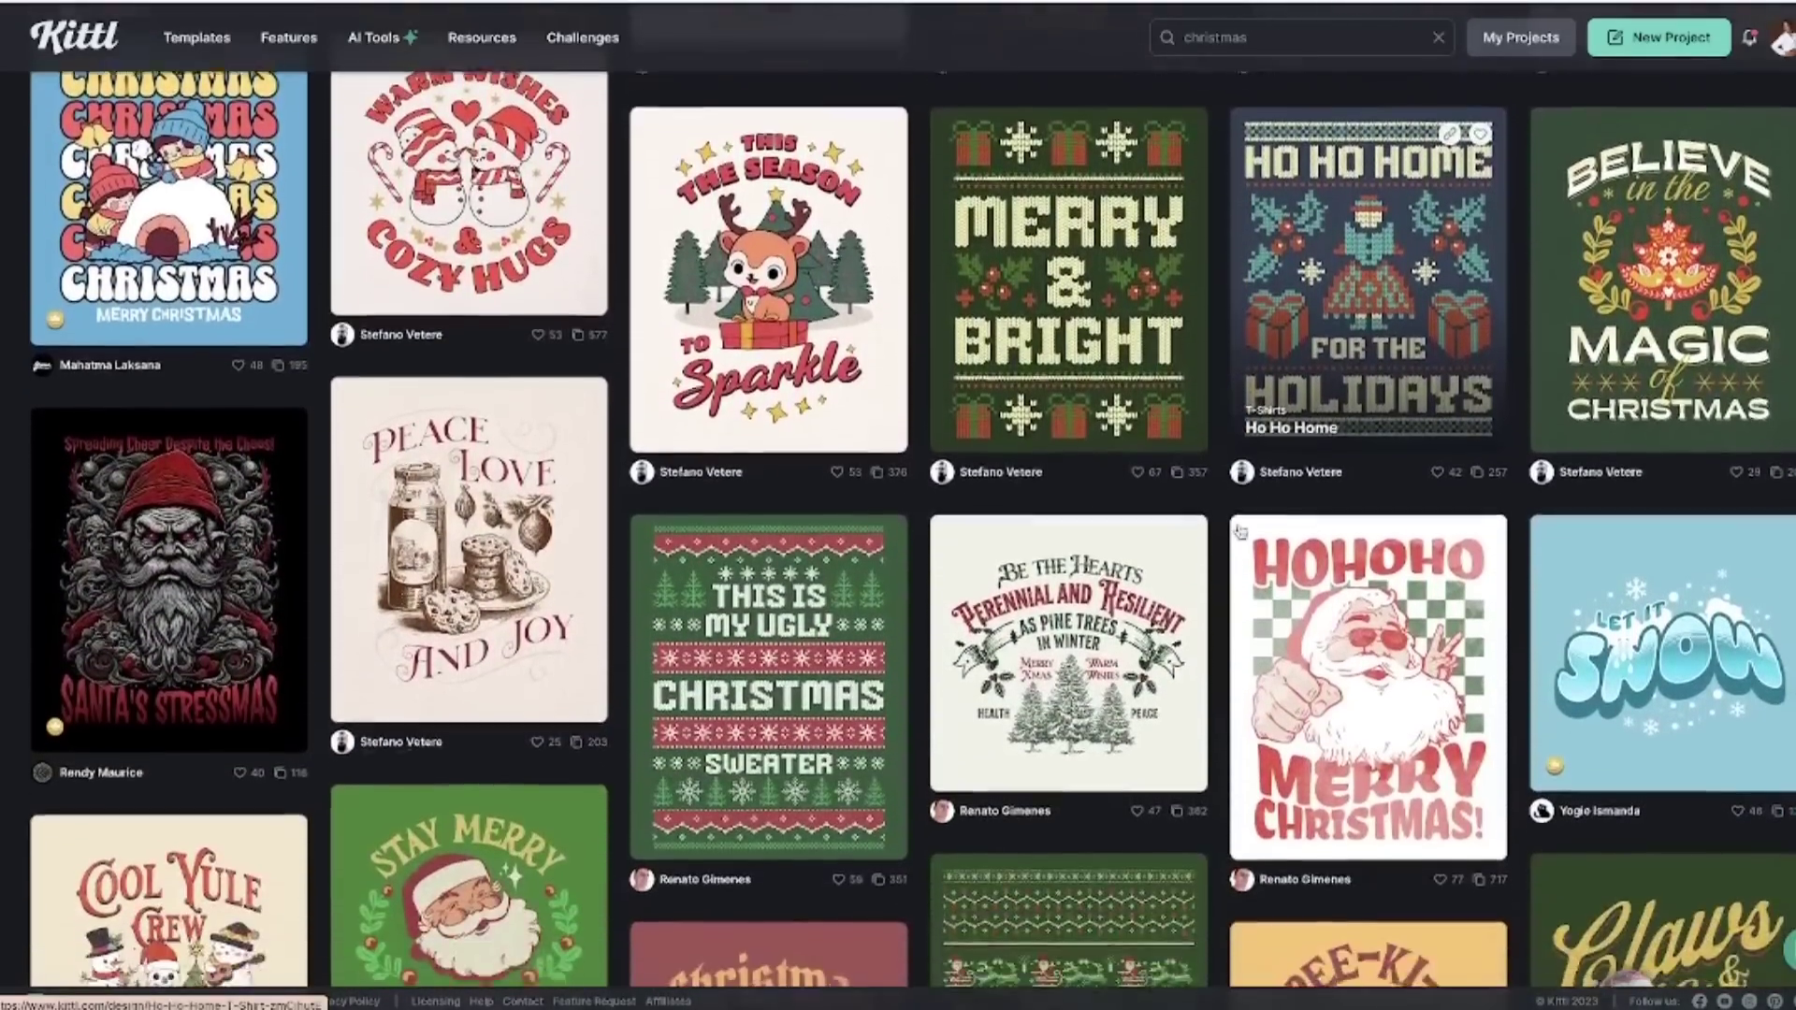
{"action": "scroll", "coordinate": [1239, 531], "scroll_direction": "up", "scroll_amount": 4}
{"action": "scroll", "coordinate": [1239, 530], "scroll_direction": "up", "scroll_amount": 1}
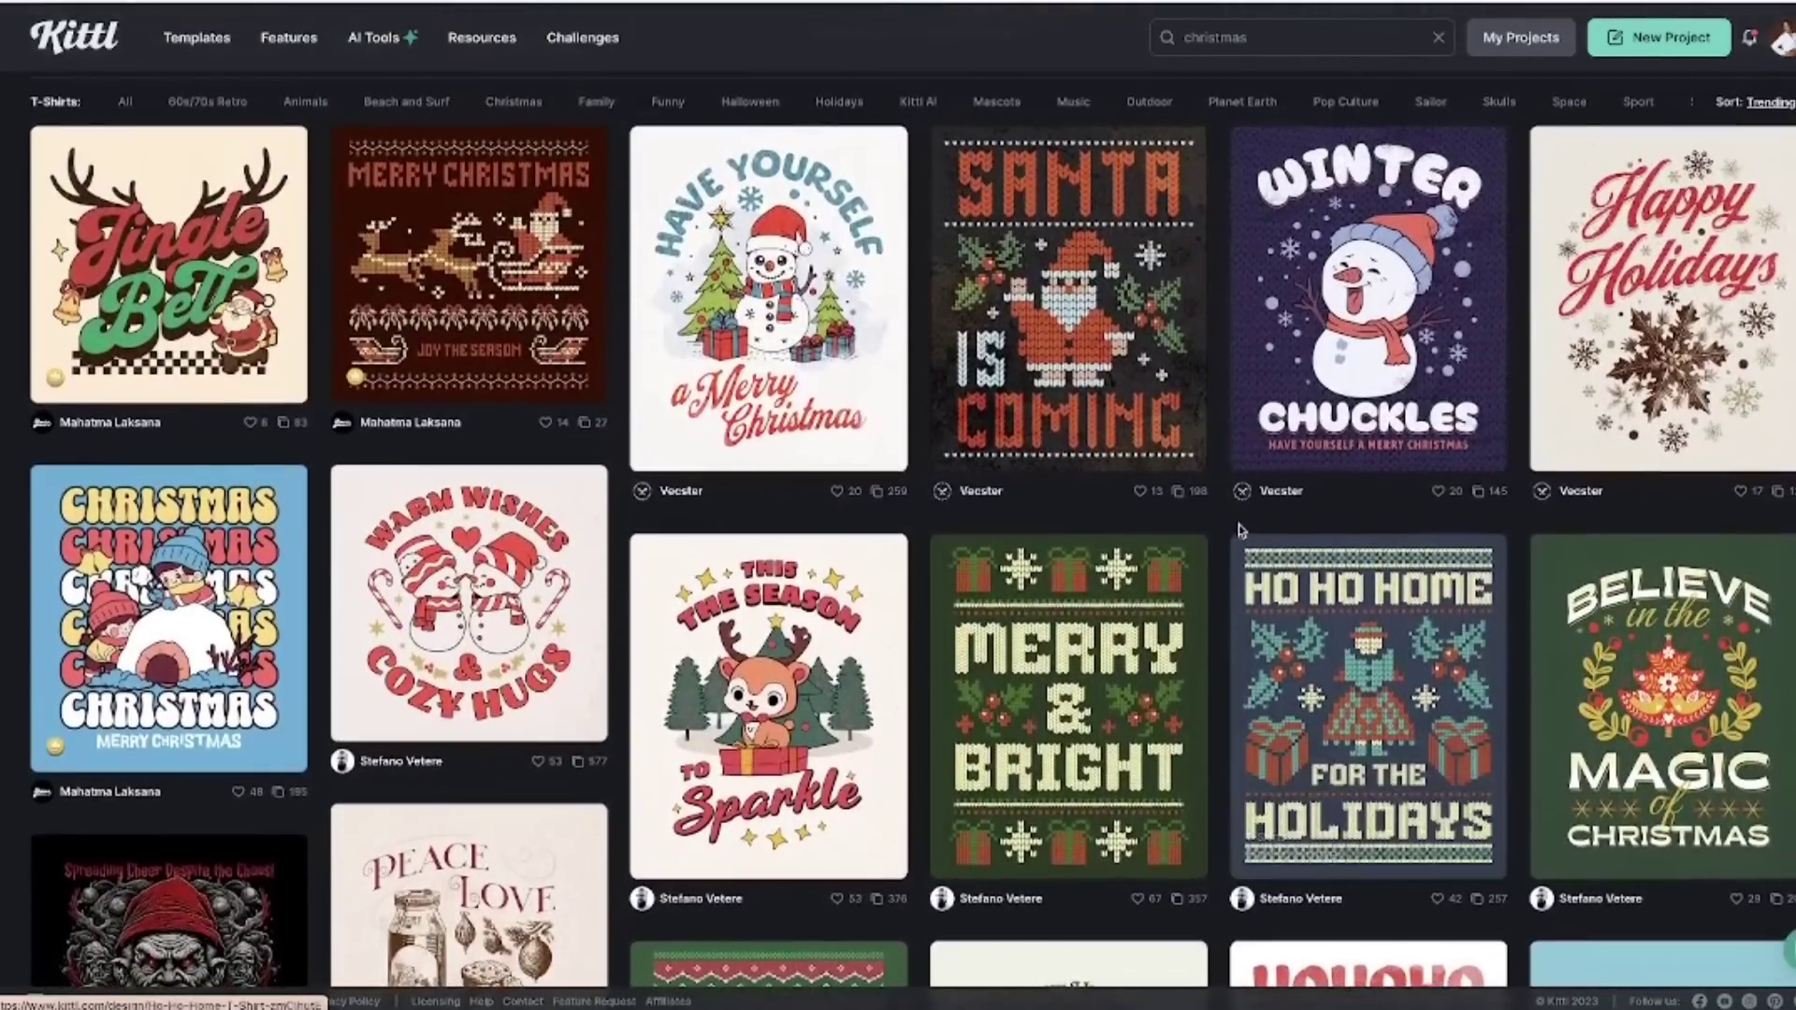
{"action": "scroll", "coordinate": [1241, 530], "scroll_direction": "up", "scroll_amount": 1}
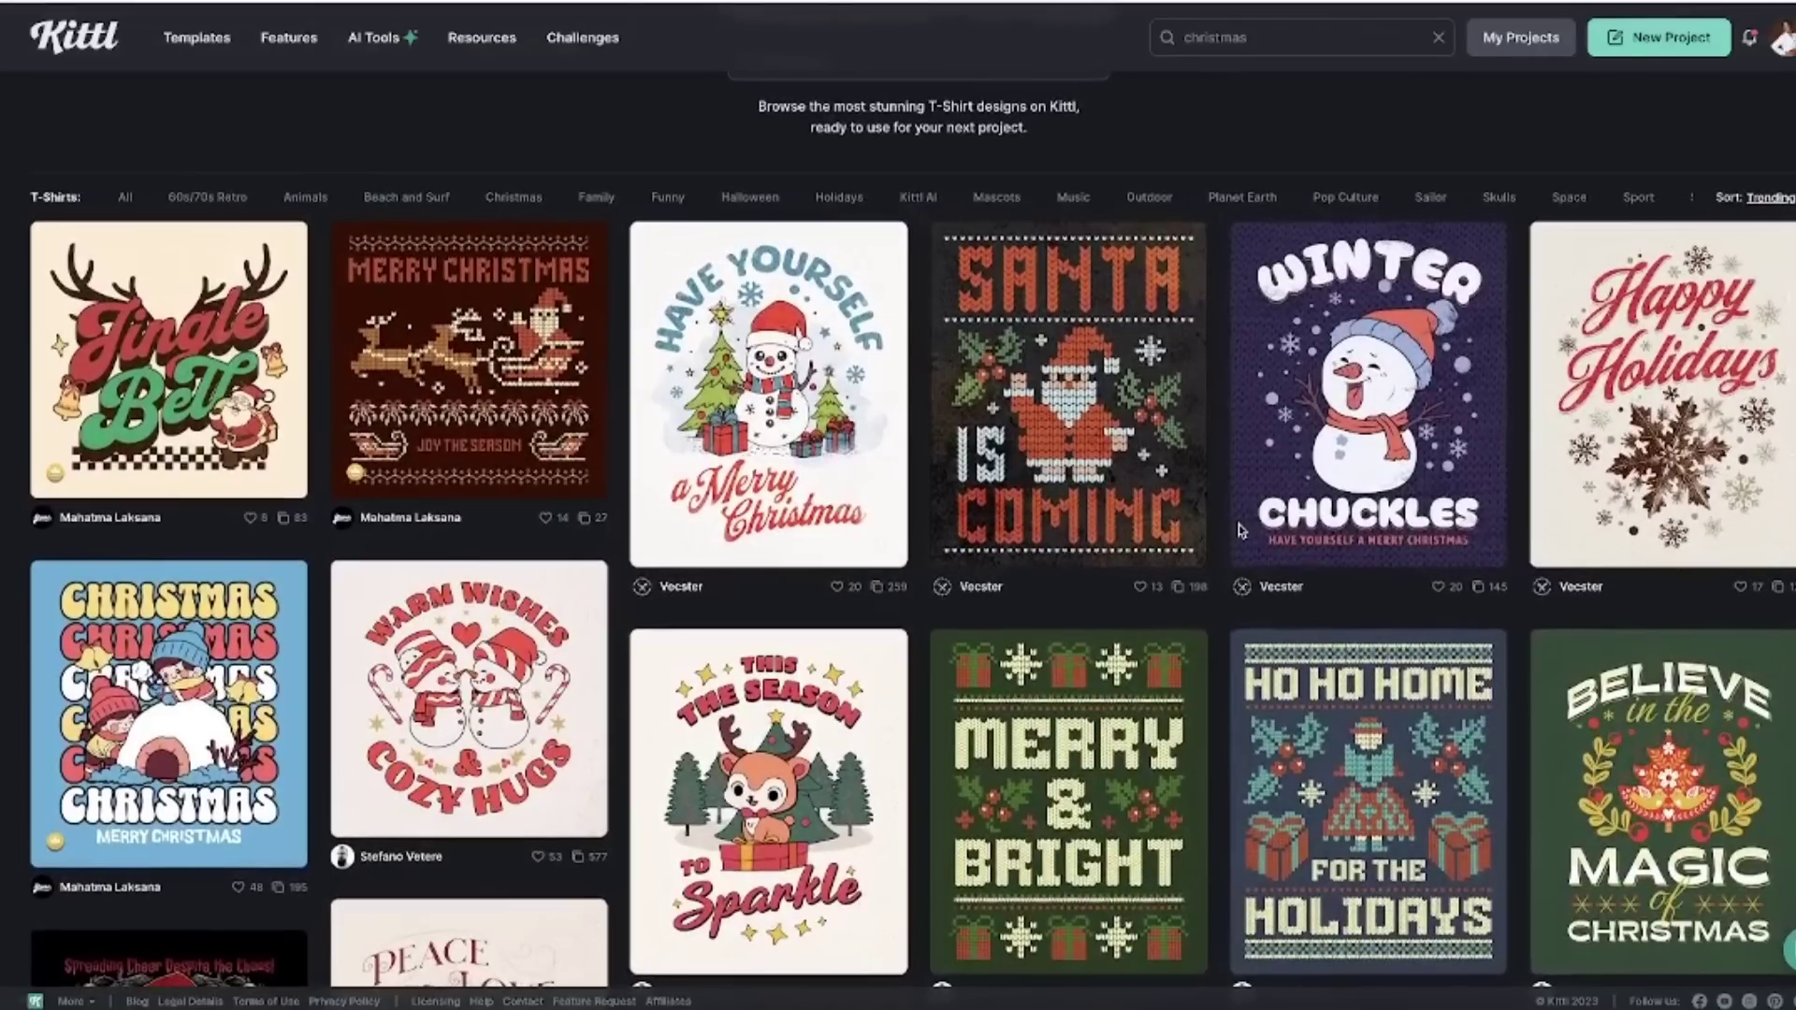
{"action": "mouse_move", "coordinate": [1240, 531]}
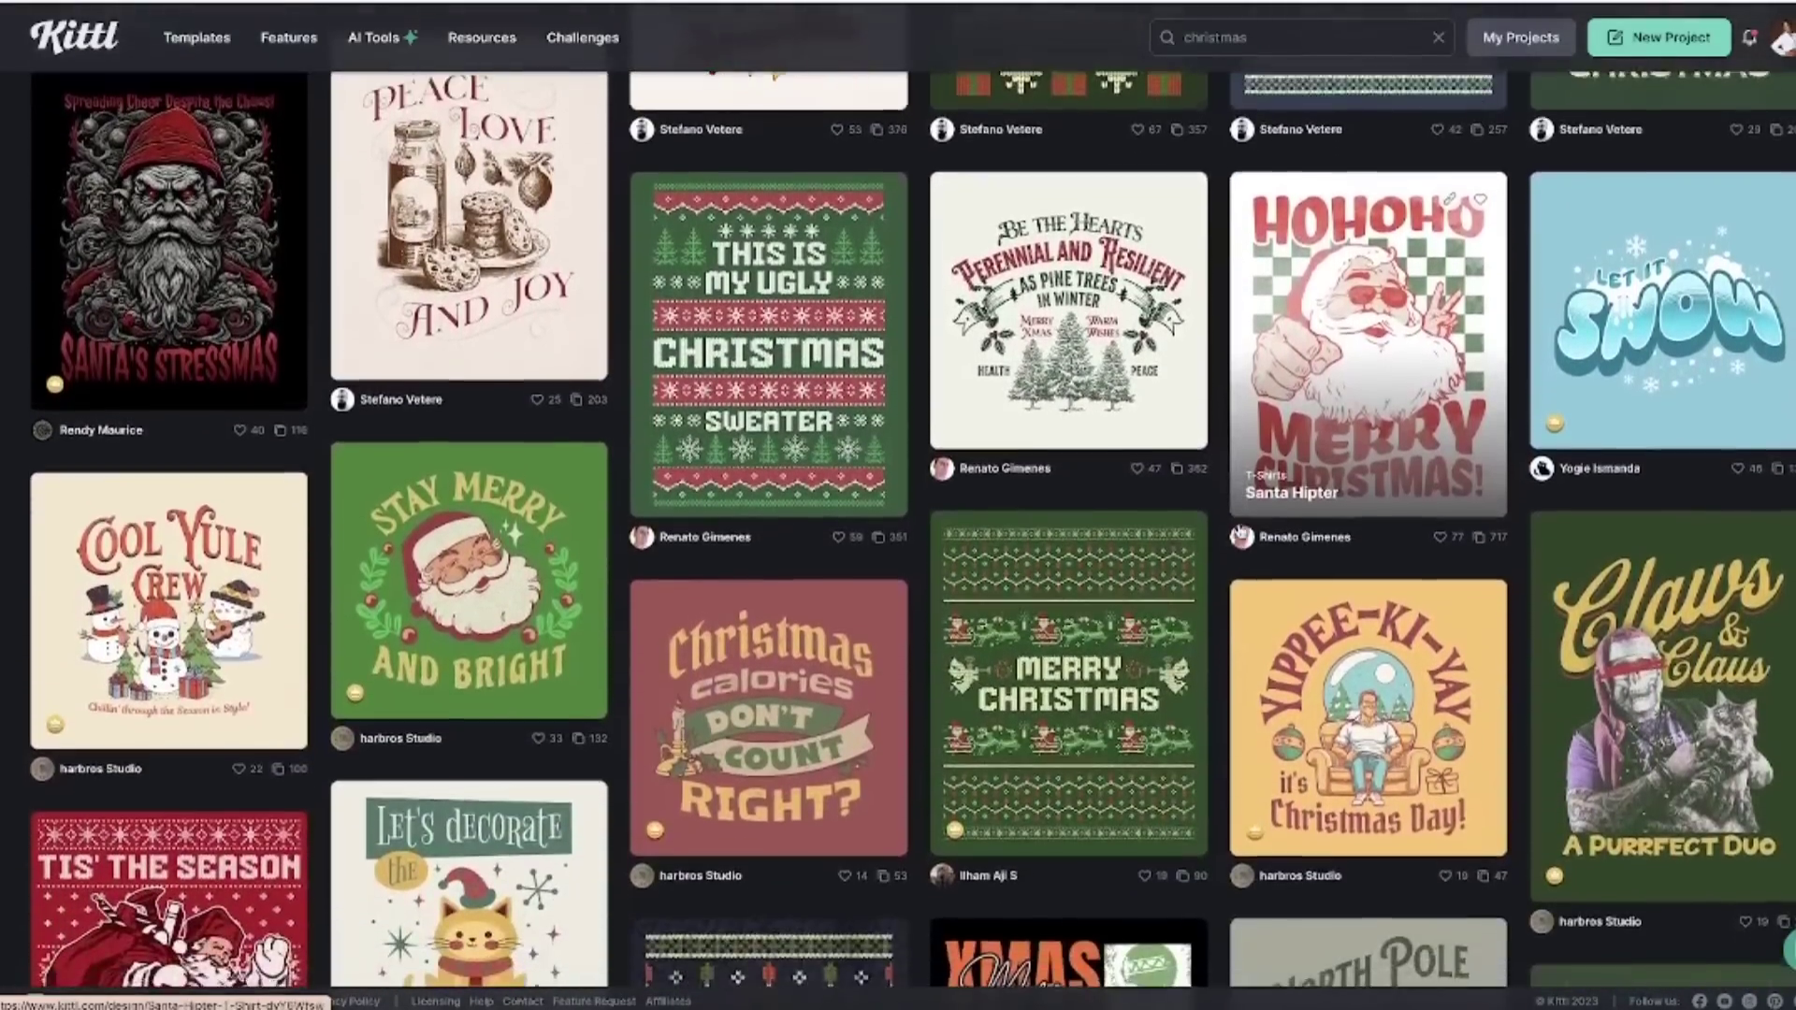
{"action": "scroll", "coordinate": [1239, 531], "scroll_direction": "down", "scroll_amount": 1}
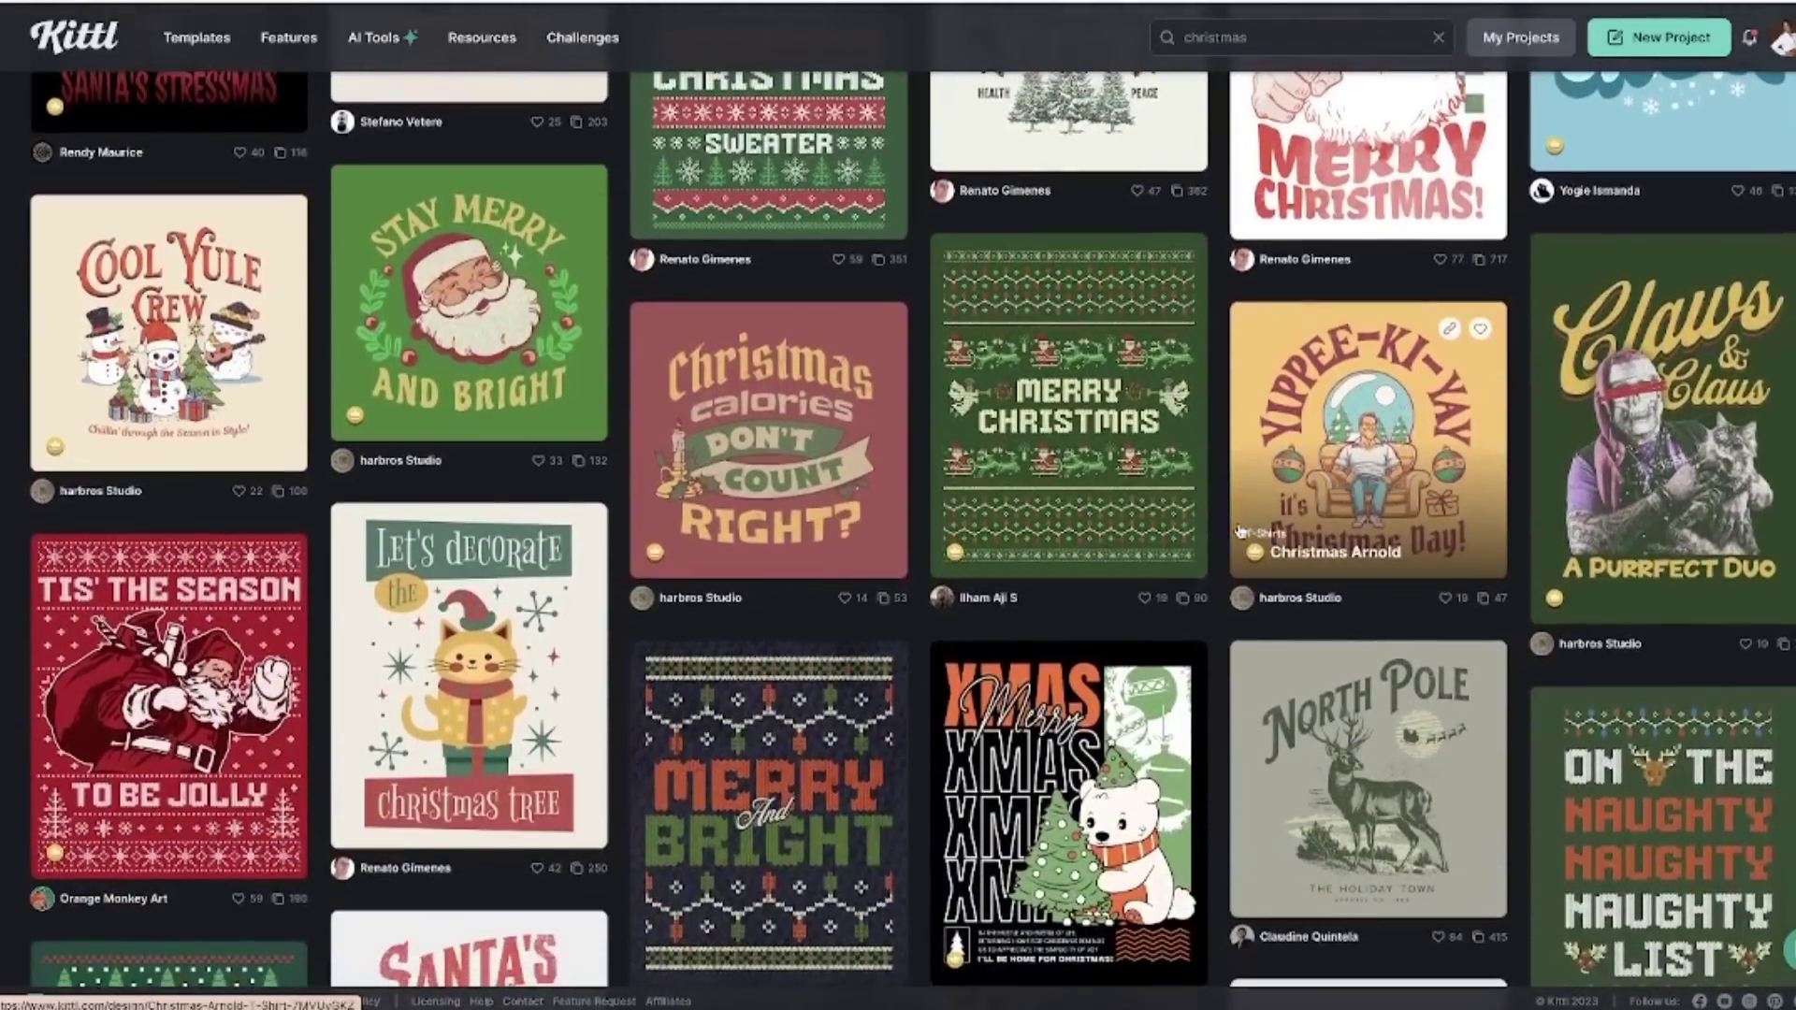
{"action": "scroll", "coordinate": [1239, 531], "scroll_direction": "down", "scroll_amount": 2}
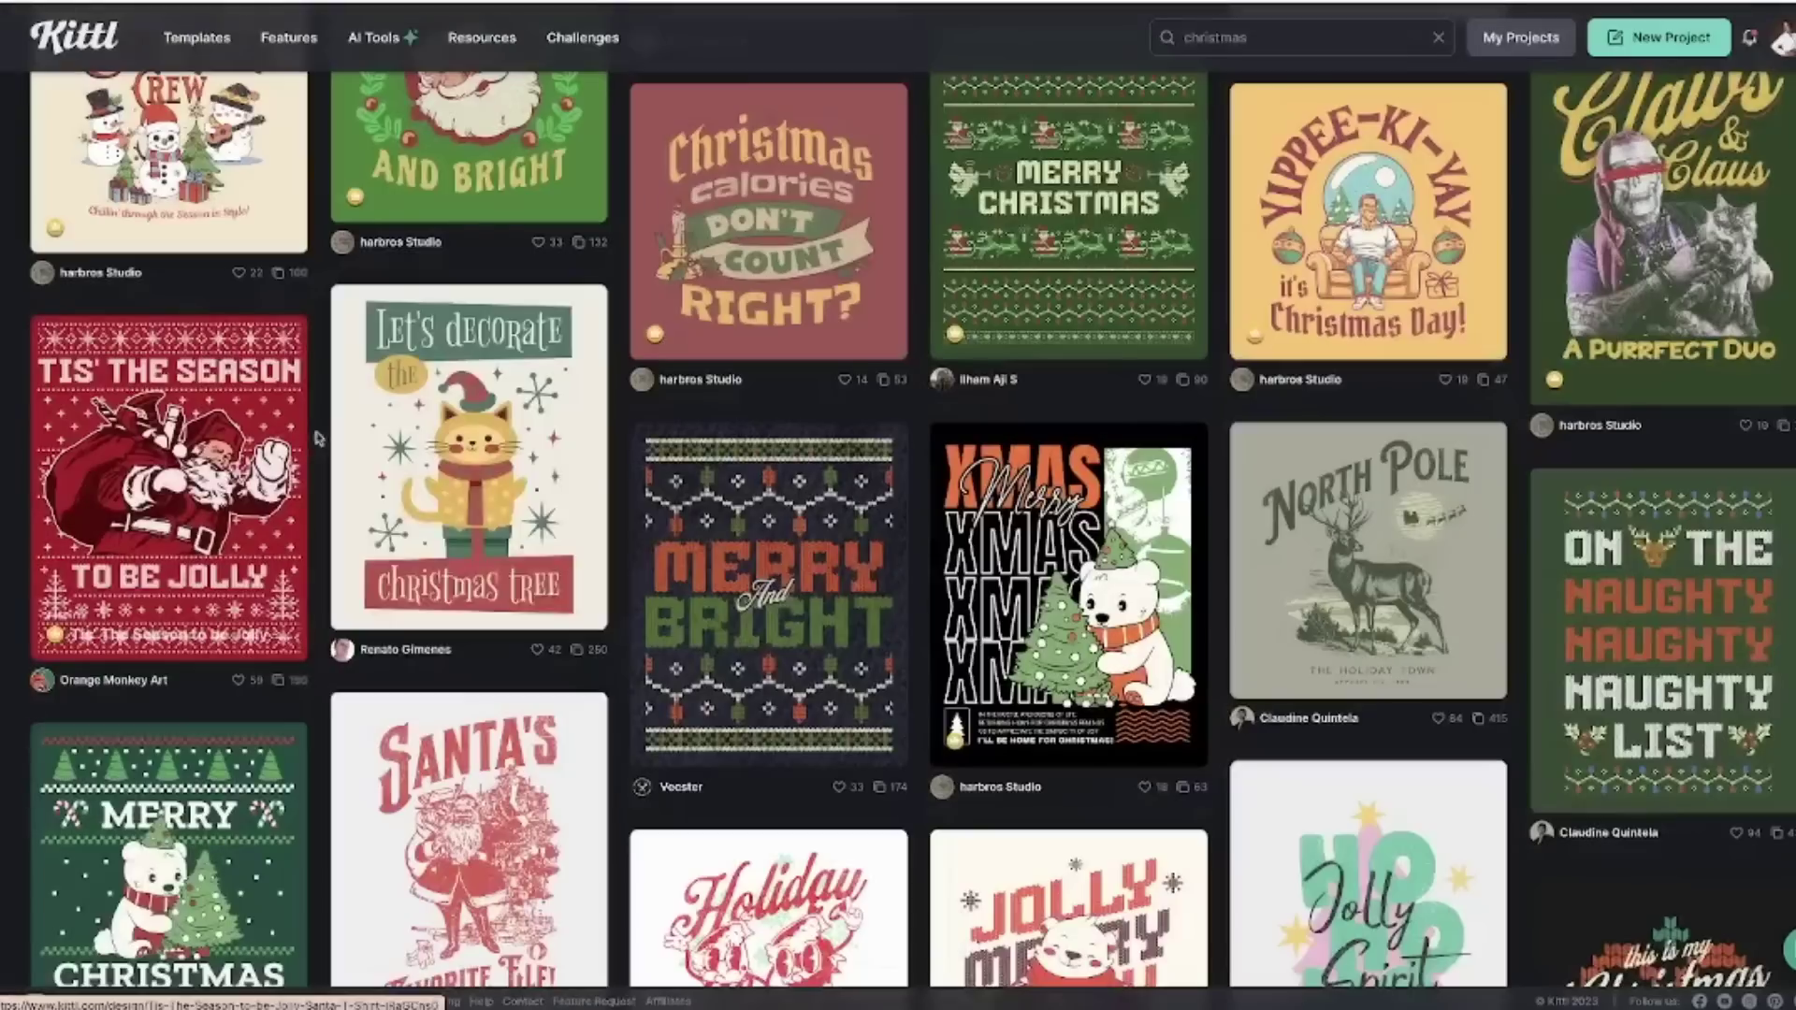
{"action": "scroll", "coordinate": [346, 435], "scroll_direction": "up", "scroll_amount": 10}
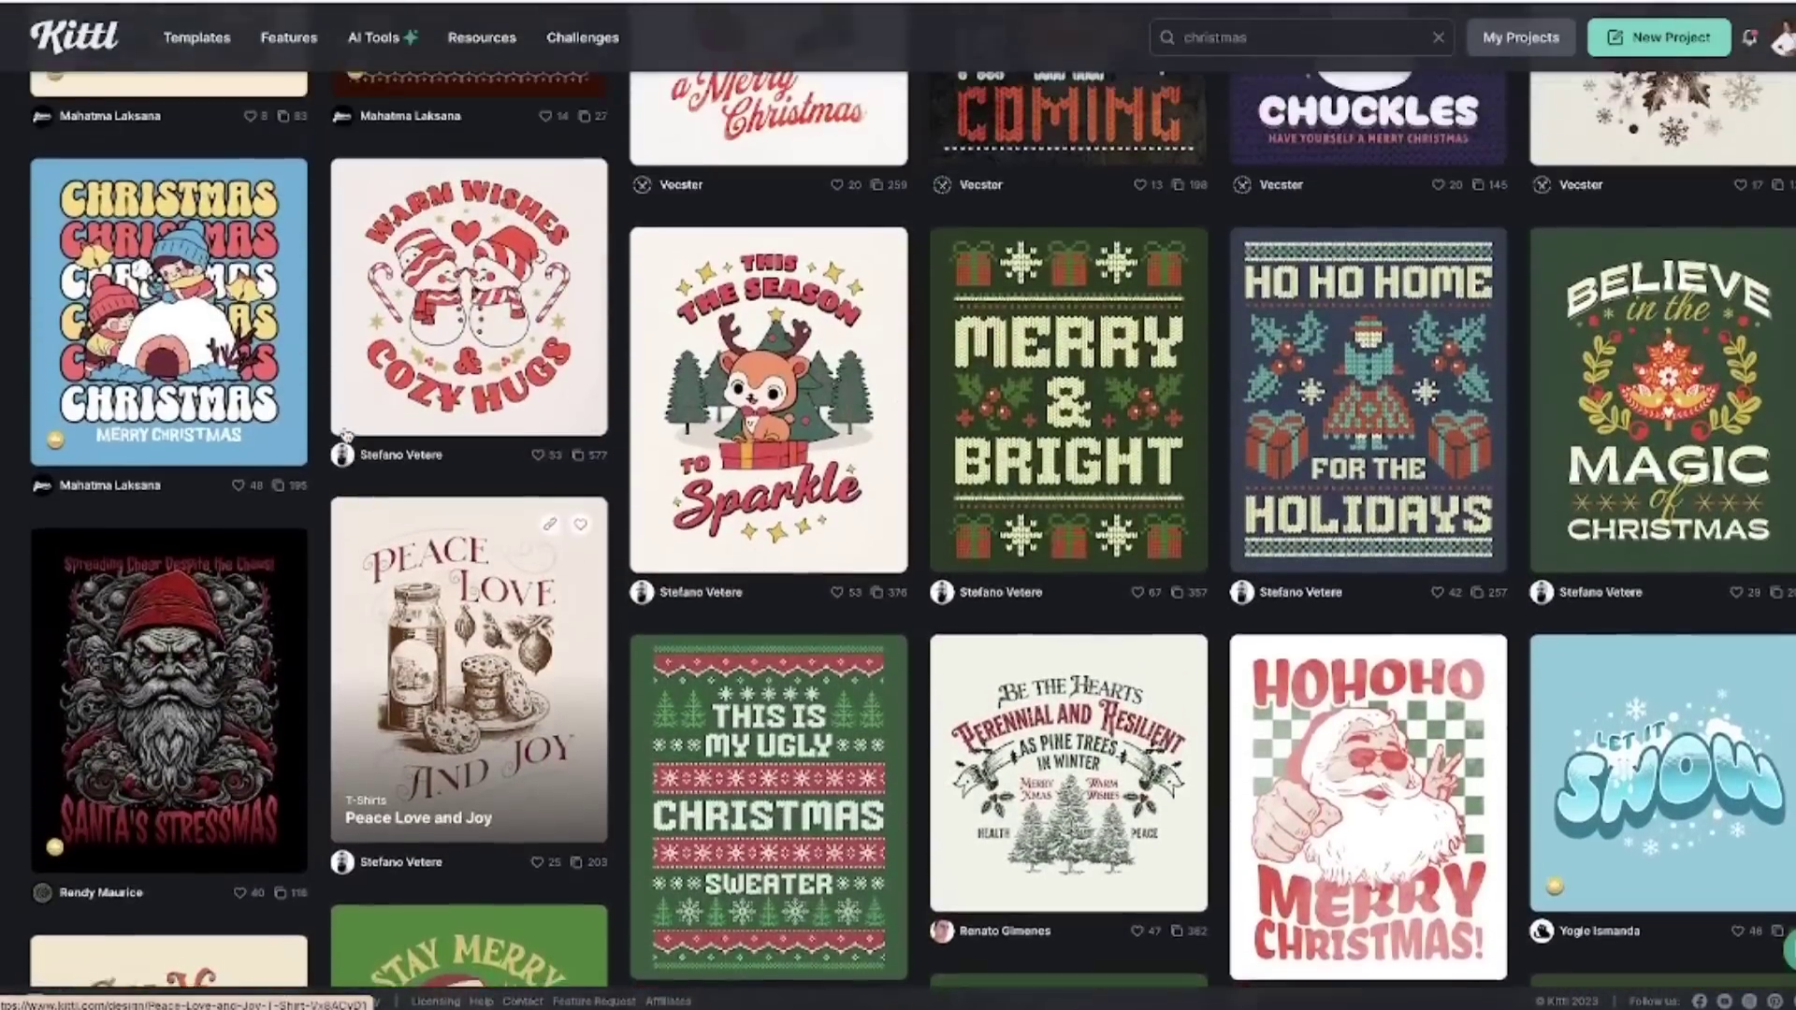
{"action": "scroll", "coordinate": [346, 436], "scroll_direction": "up", "scroll_amount": 1}
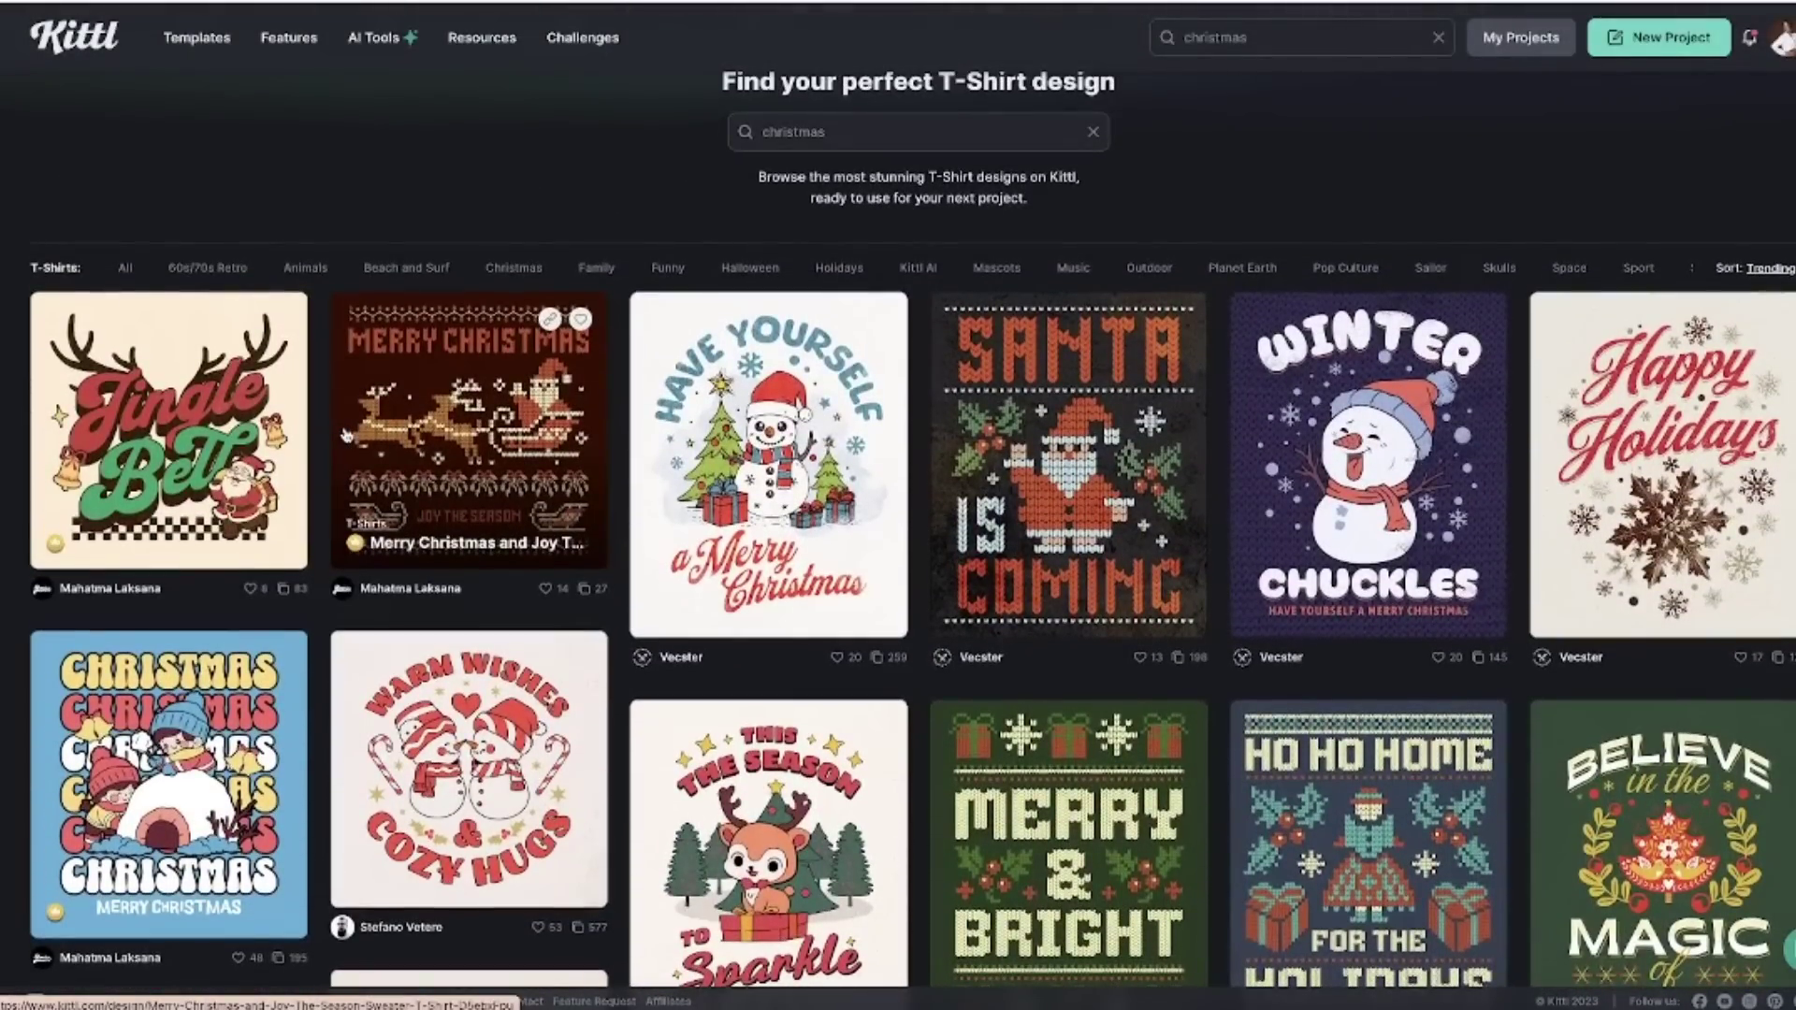
{"action": "scroll", "coordinate": [346, 435], "scroll_direction": "down", "scroll_amount": 8}
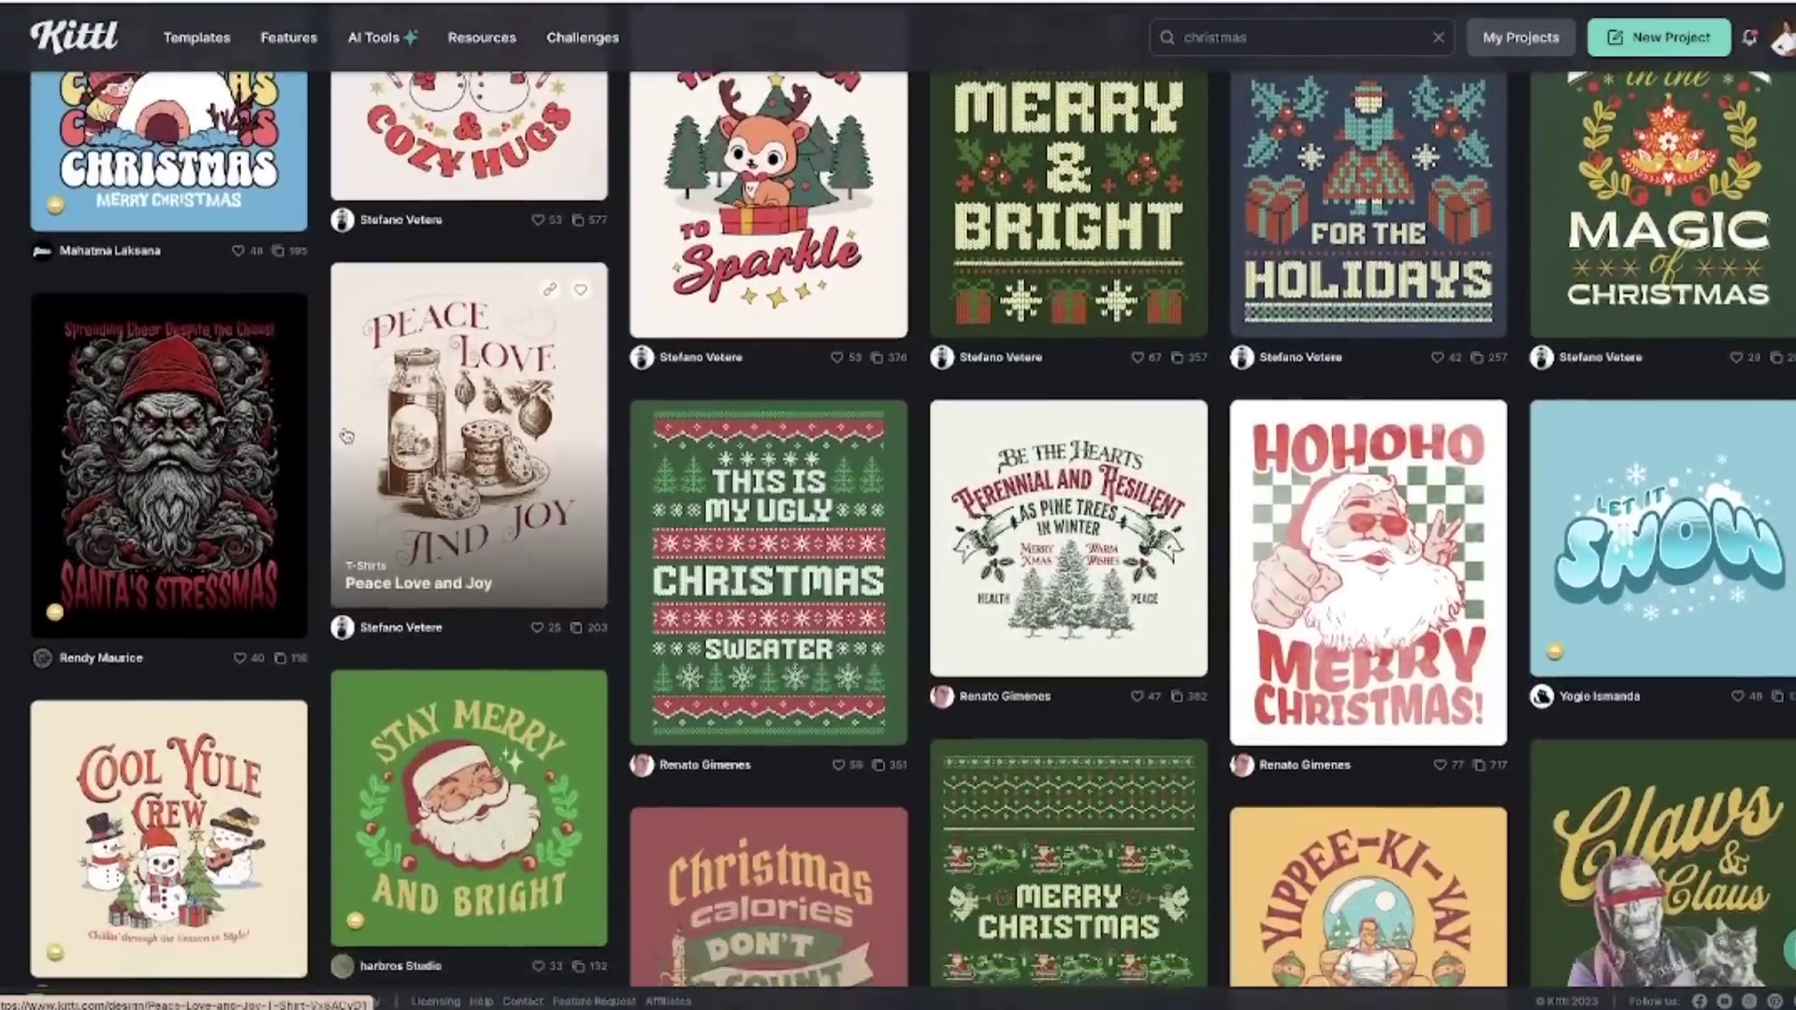
{"action": "scroll", "coordinate": [346, 436], "scroll_direction": "down", "scroll_amount": 8}
{"action": "left_click", "coordinate": [301, 588]}
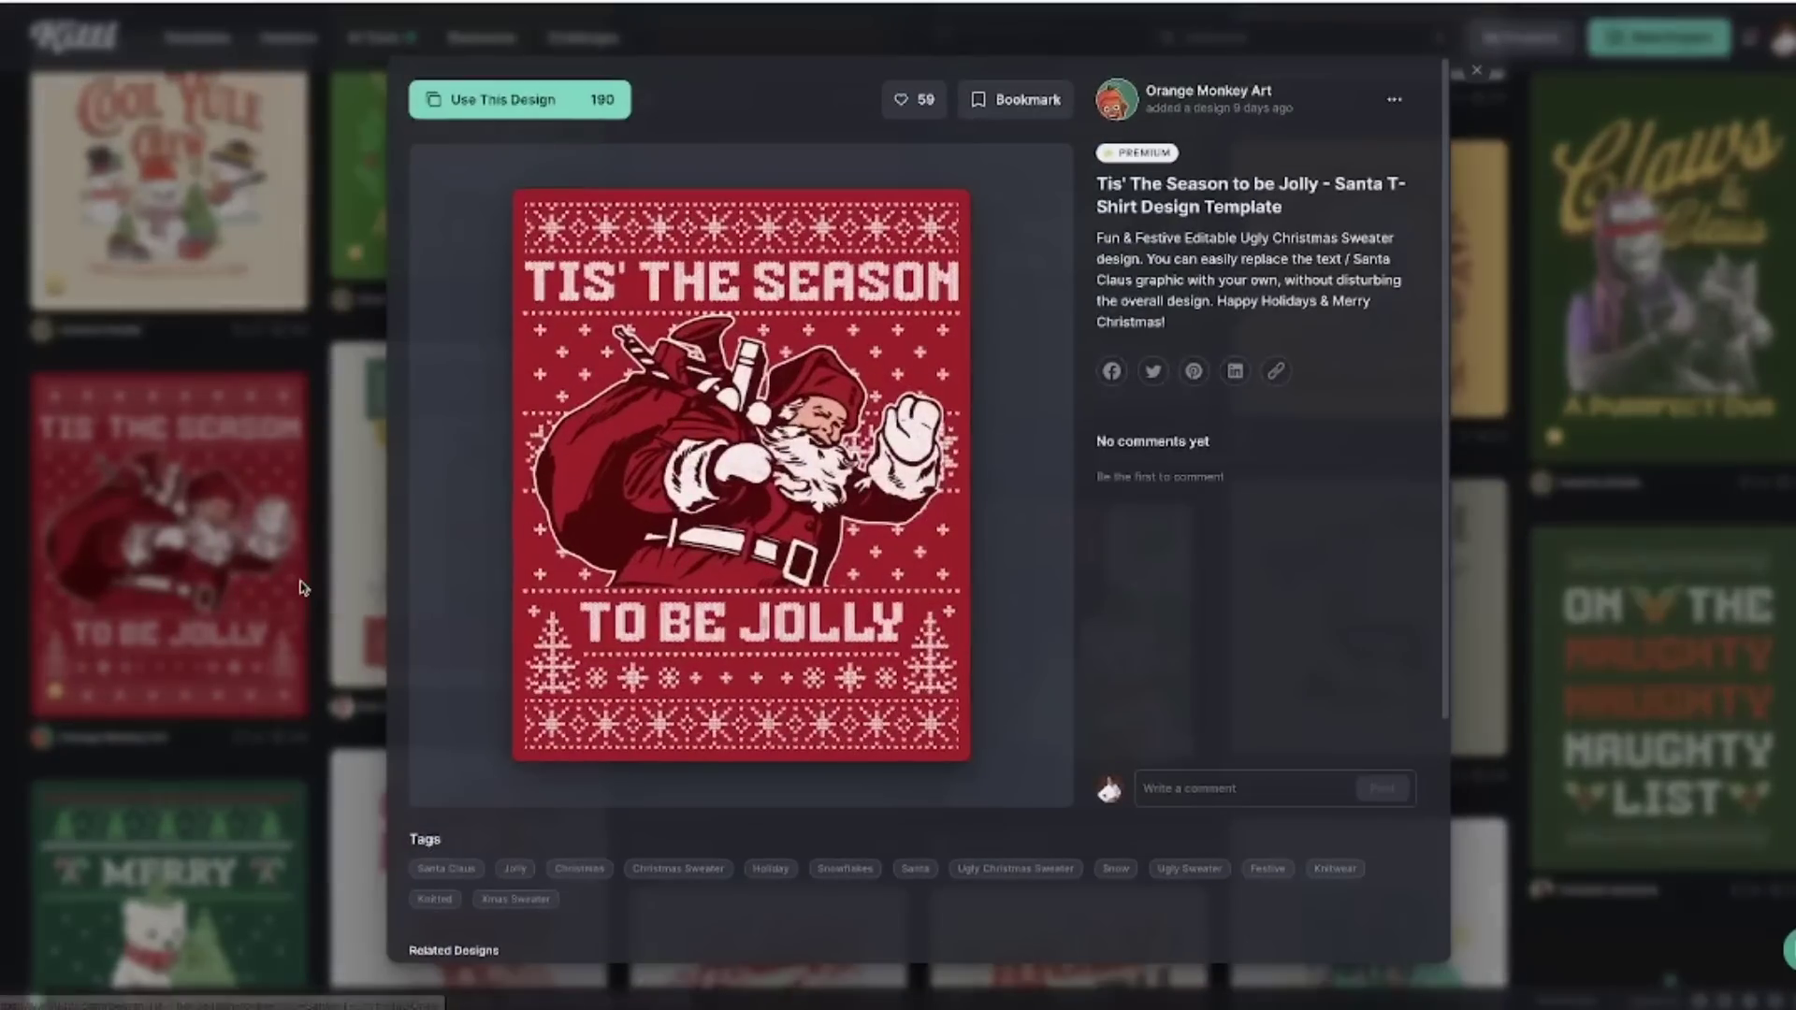
Start a project from the 'Tis' The Season to be Jolly' template and select its Santa group.
{"action": "left_click", "coordinate": [520, 105]}
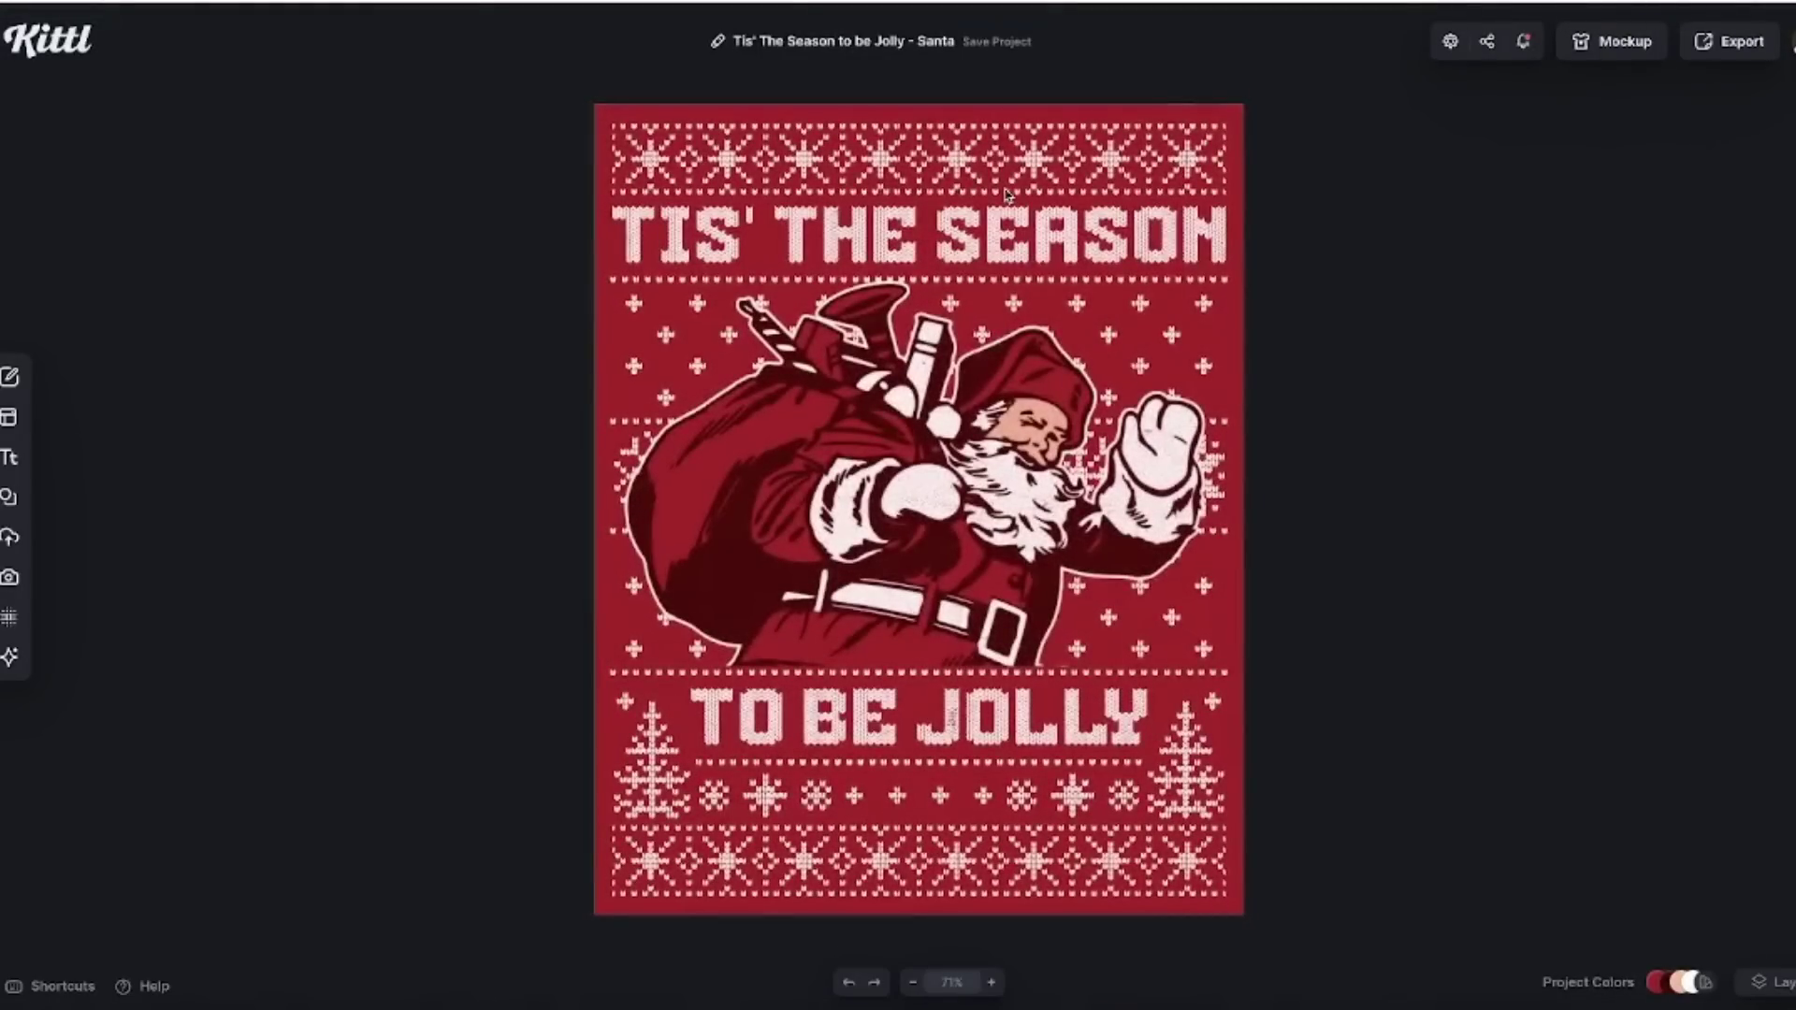
{"action": "left_click", "coordinate": [949, 512]}
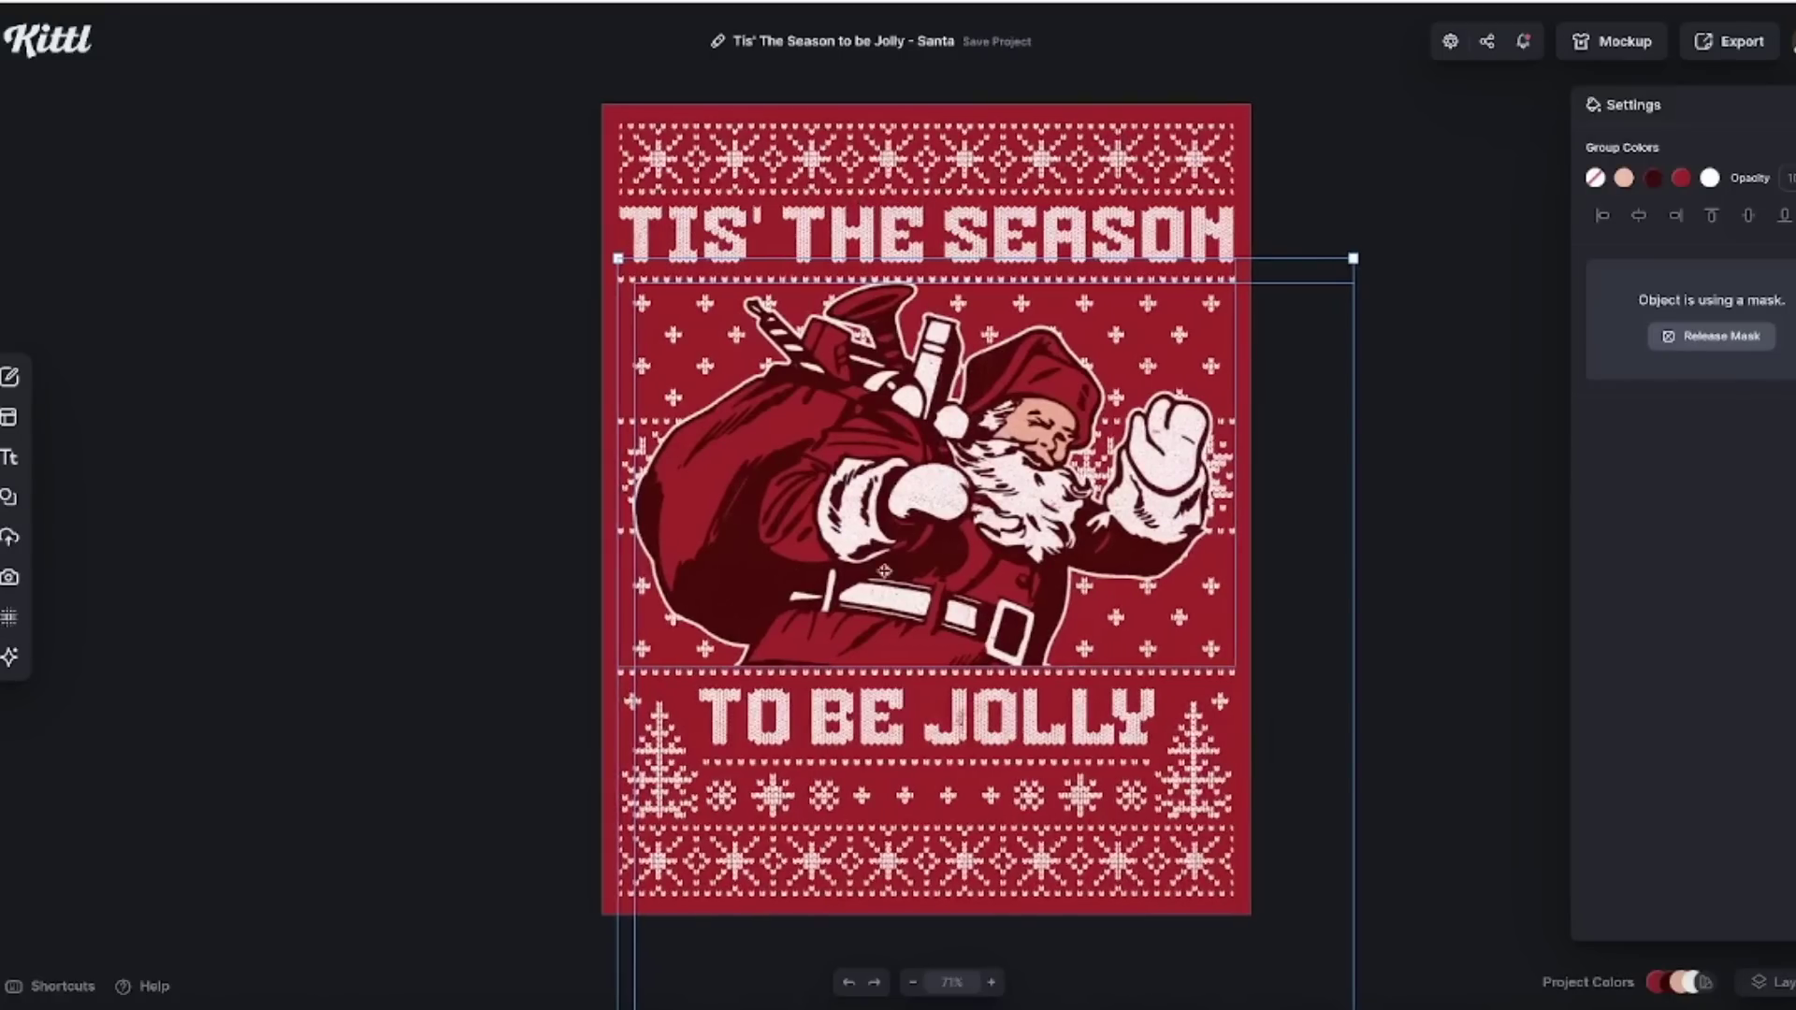
Search Elements for 'christmas reindeer' and delete the Santa illustration.
{"action": "scroll", "coordinate": [876, 680], "scroll_direction": "down", "scroll_amount": 1}
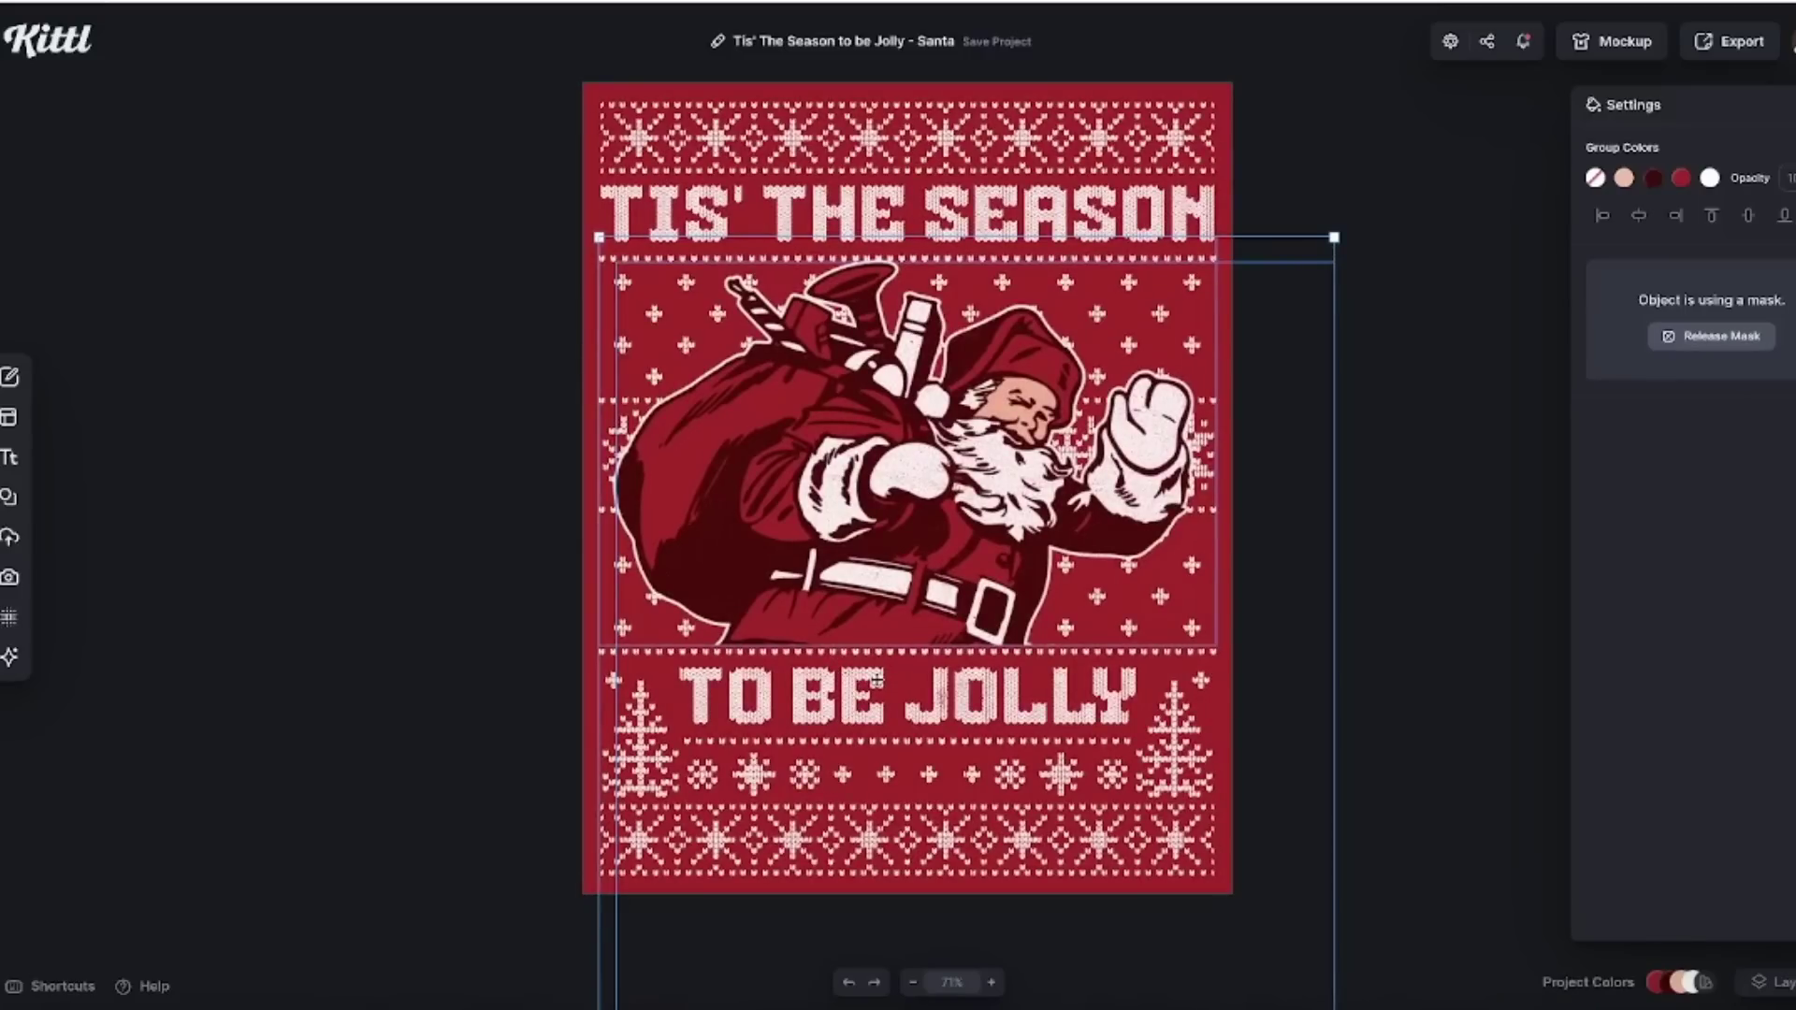
{"action": "key", "text": "e"}
{"action": "key", "text": "BackSpace"}
{"action": "key", "text": "BackSpace"}
{"action": "key", "text": "BackSpace"}
{"action": "key", "text": "BackSpace"}
{"action": "type", "text": "reindeer"}
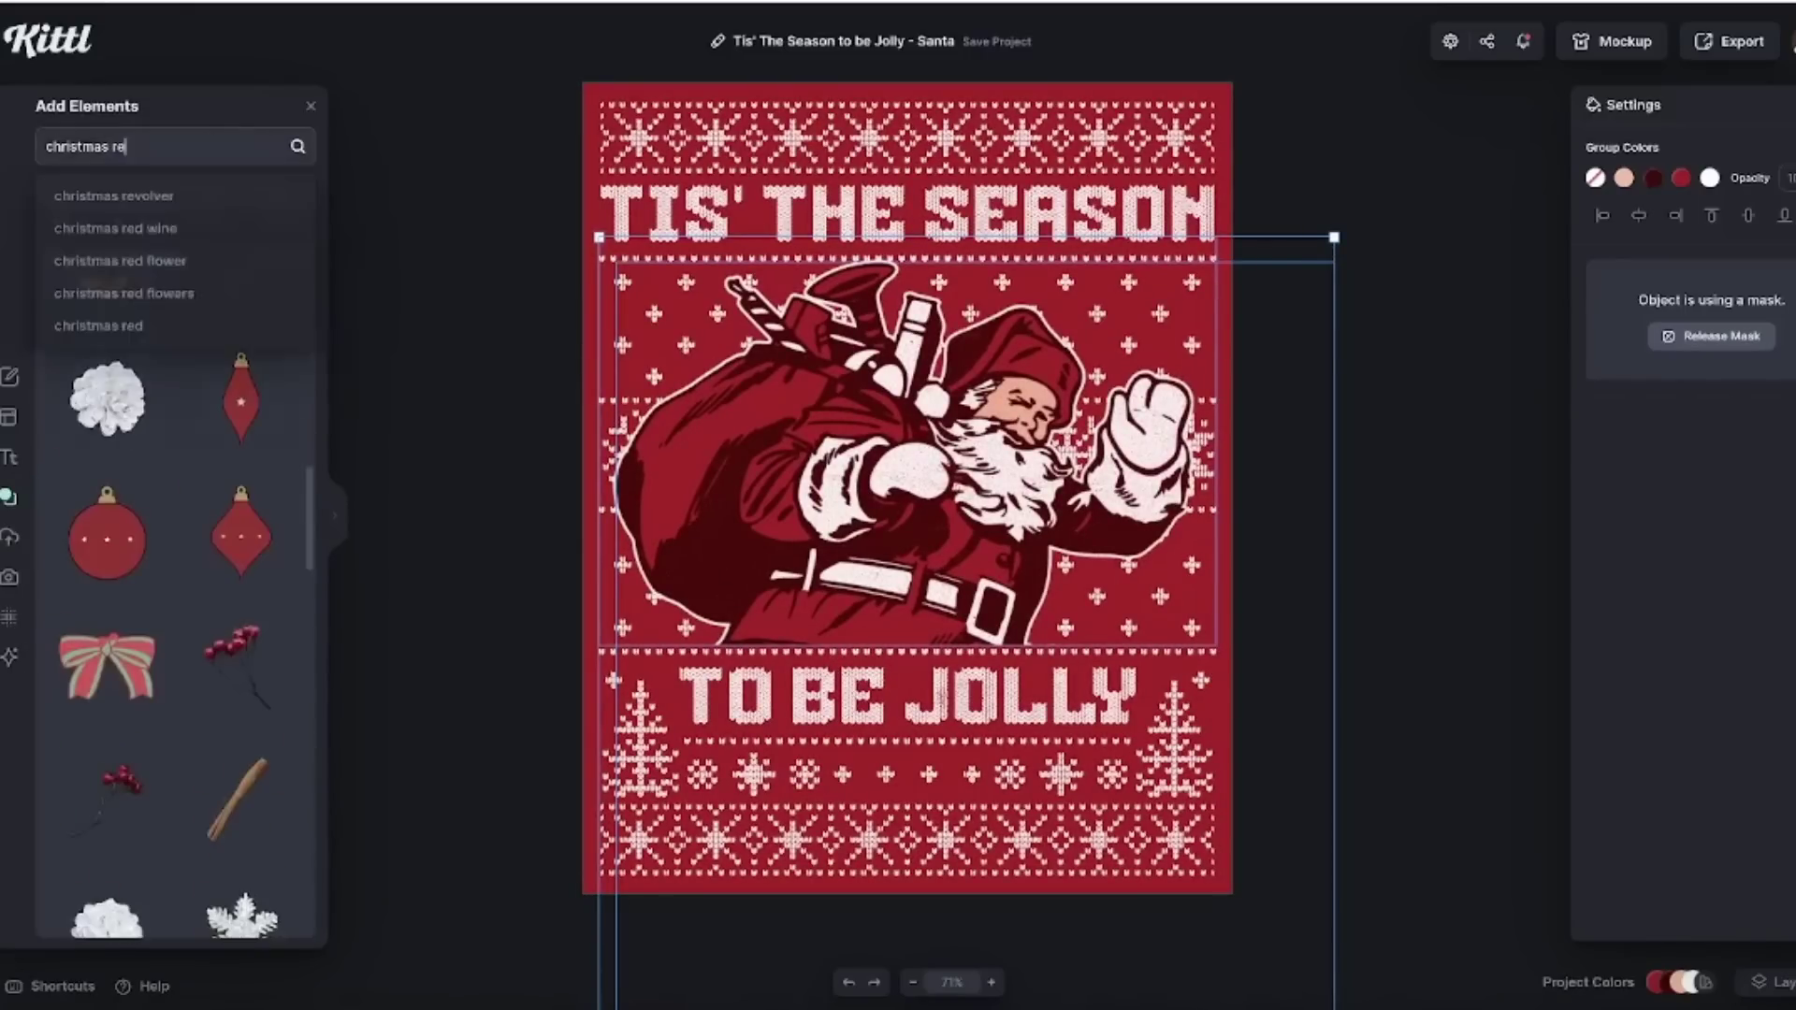
{"action": "key", "text": "Return"}
{"action": "key", "text": "Delete"}
Add the orange reindeer and the cartoon gift sleigh to the design.
{"action": "left_click", "coordinate": [935, 238]}
{"action": "left_click", "coordinate": [1635, 344]}
{"action": "left_click", "coordinate": [1634, 344]}
{"action": "scroll", "coordinate": [177, 561], "scroll_direction": "down", "scroll_amount": 5}
{"action": "left_click", "coordinate": [238, 440]}
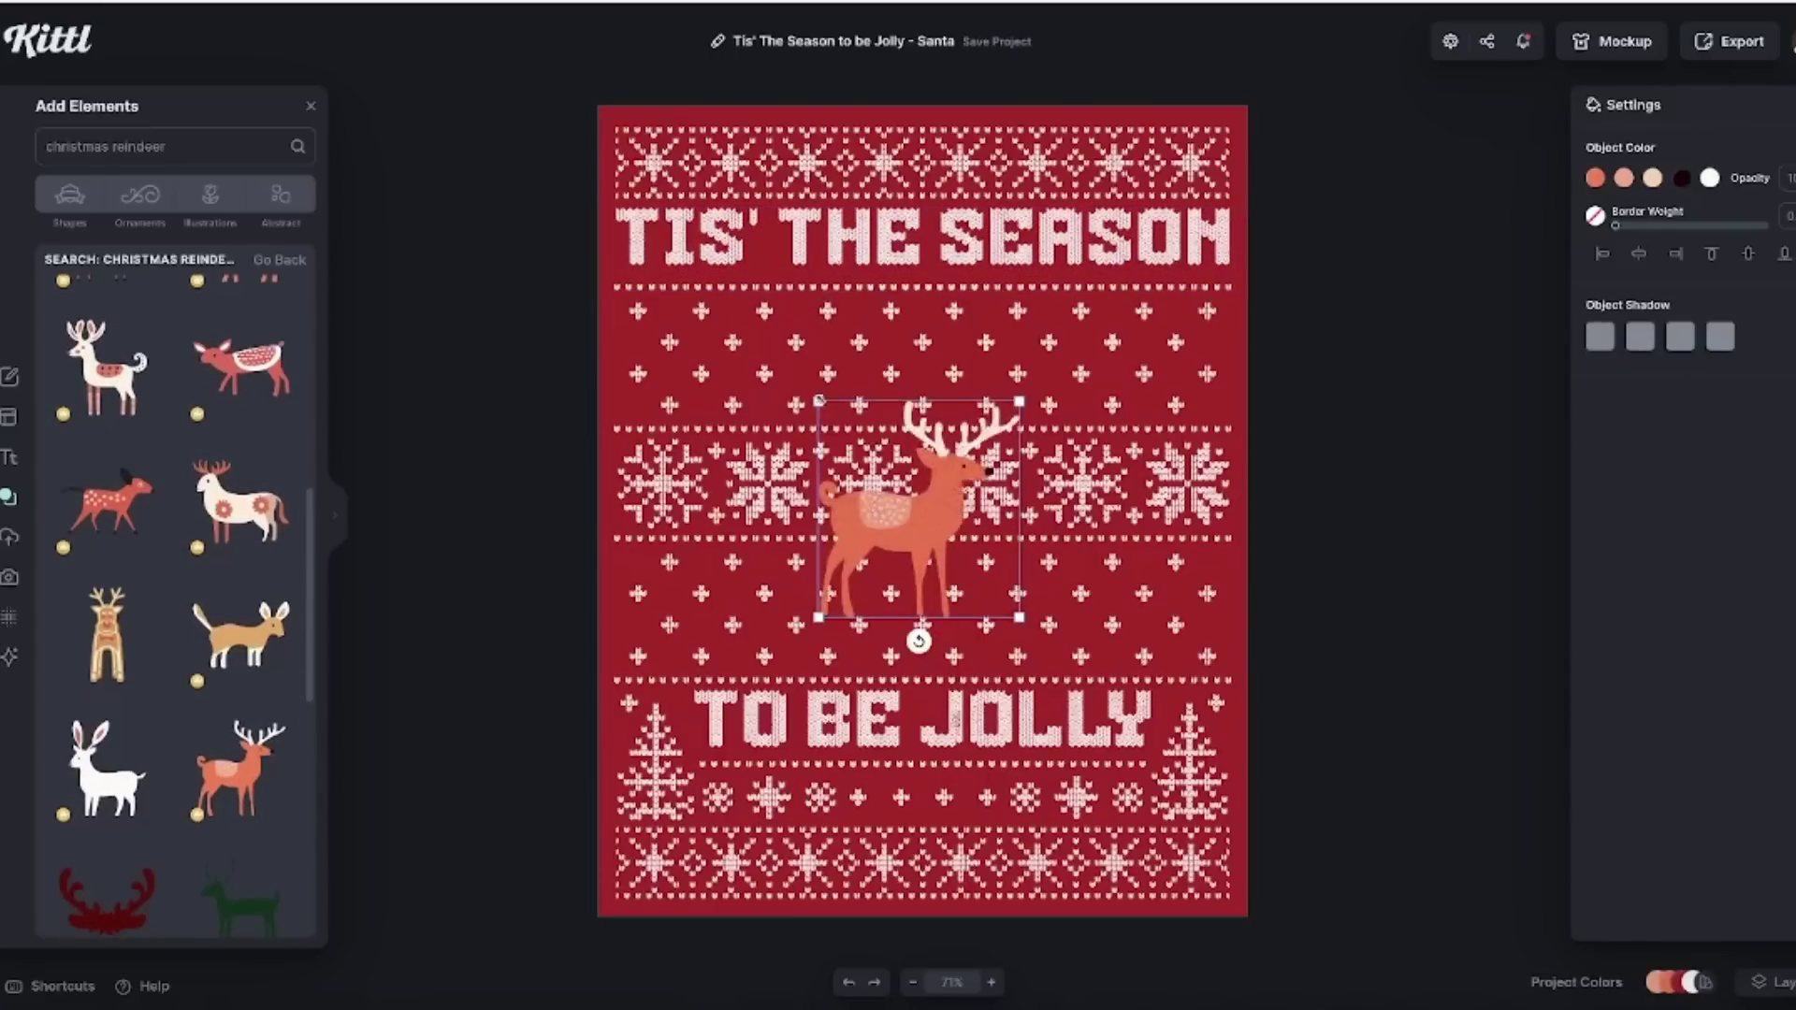
{"action": "scroll", "coordinate": [167, 734], "scroll_direction": "down", "scroll_amount": 5}
{"action": "scroll", "coordinate": [168, 734], "scroll_direction": "down", "scroll_amount": 4}
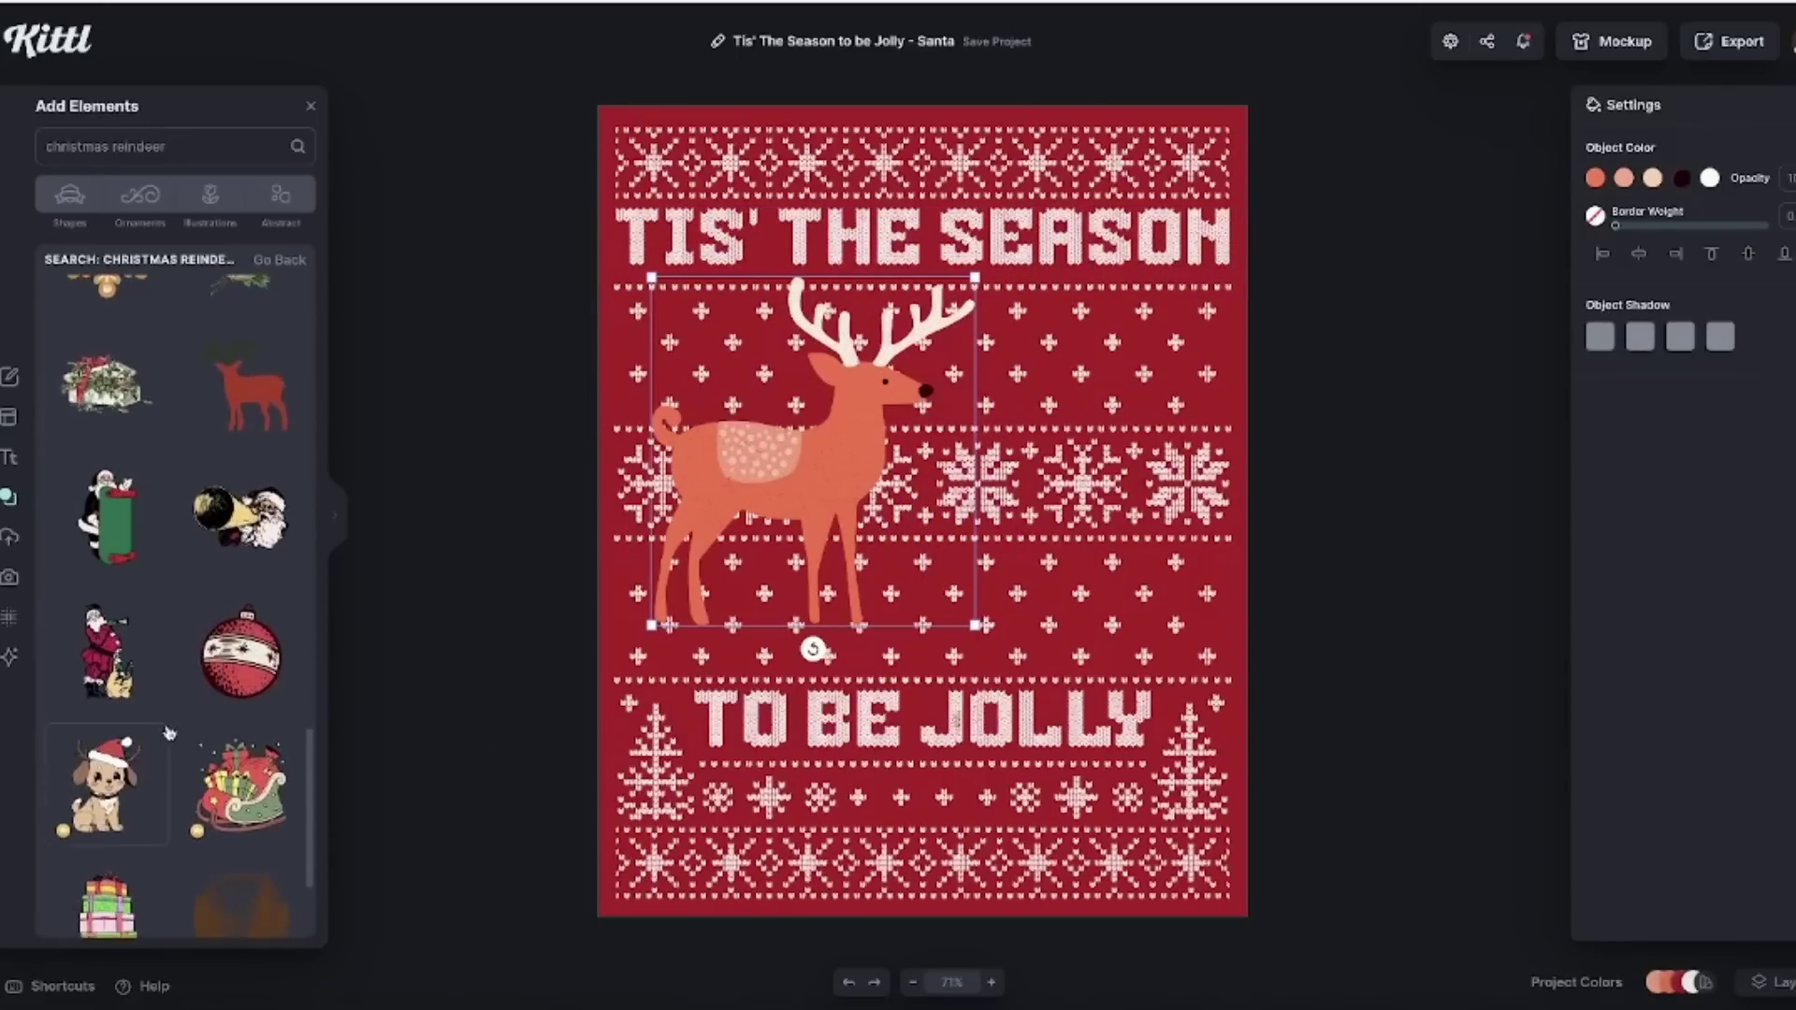
{"action": "left_click", "coordinate": [241, 743]}
Delete the cartoon gift sleigh and add a red present sleigh and a dark red sleigh.
{"action": "scroll", "coordinate": [195, 829], "scroll_direction": "down", "scroll_amount": 5}
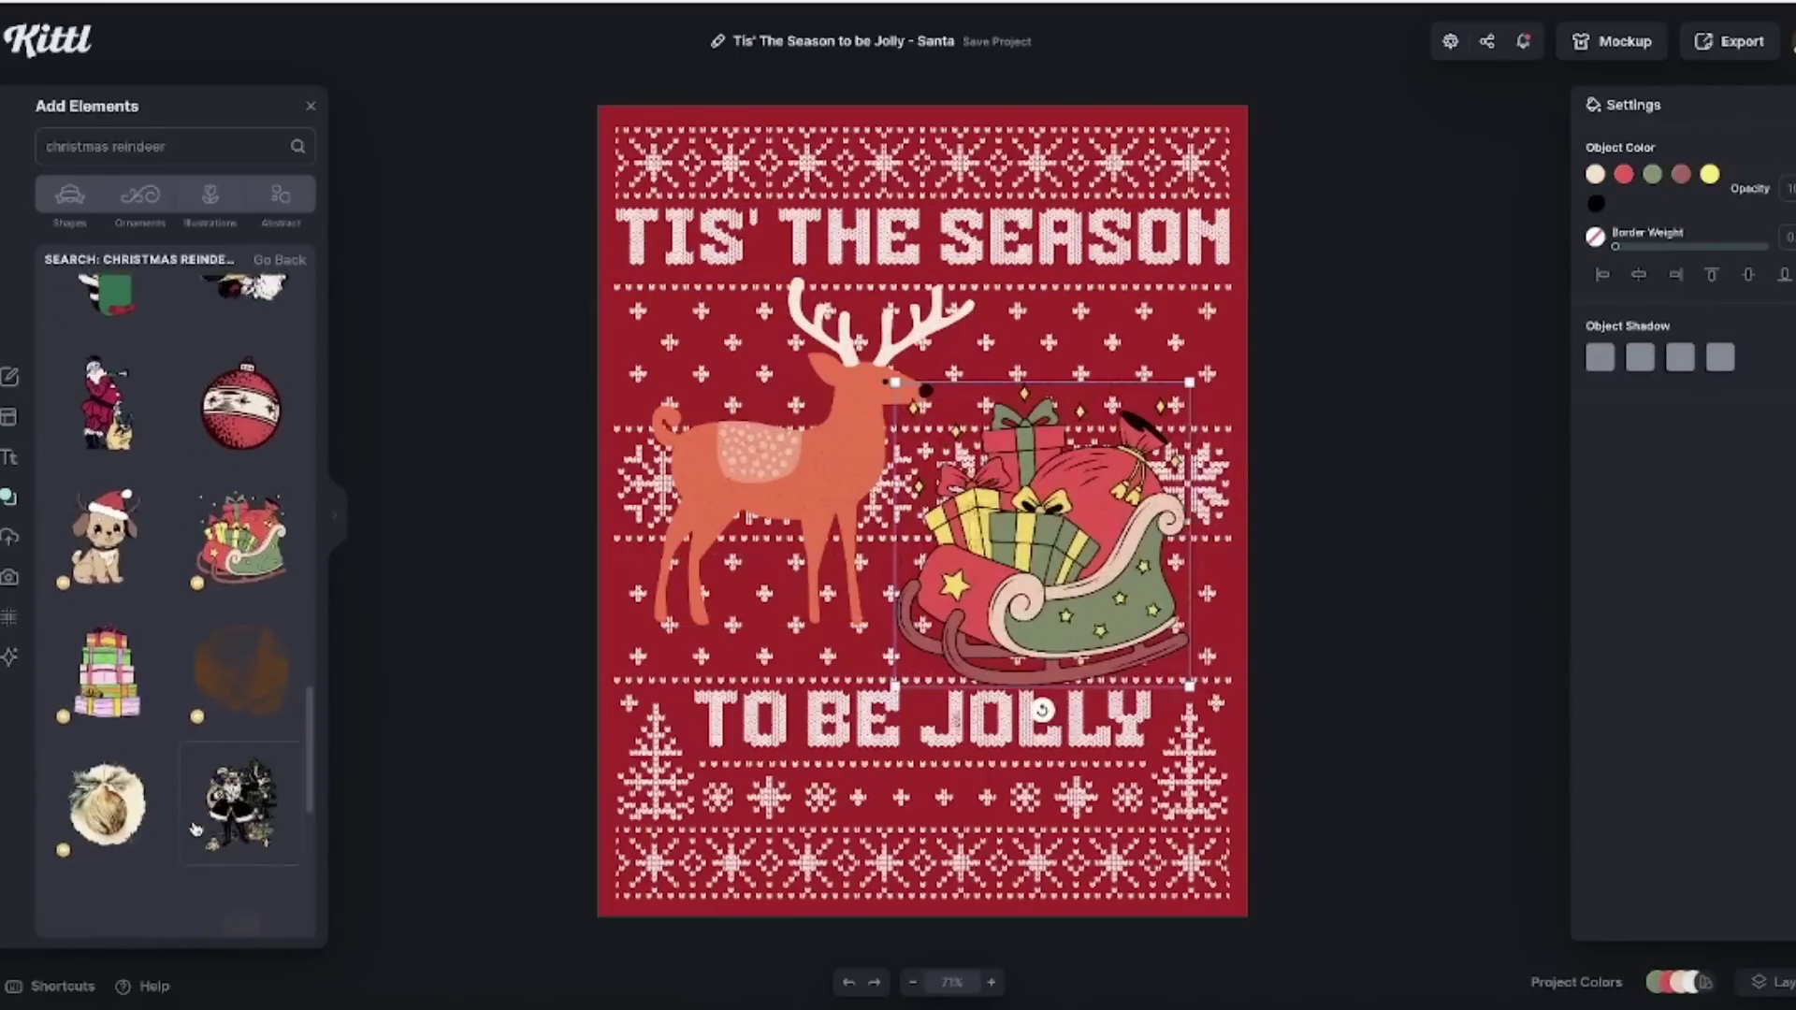
{"action": "scroll", "coordinate": [195, 829], "scroll_direction": "down", "scroll_amount": 5}
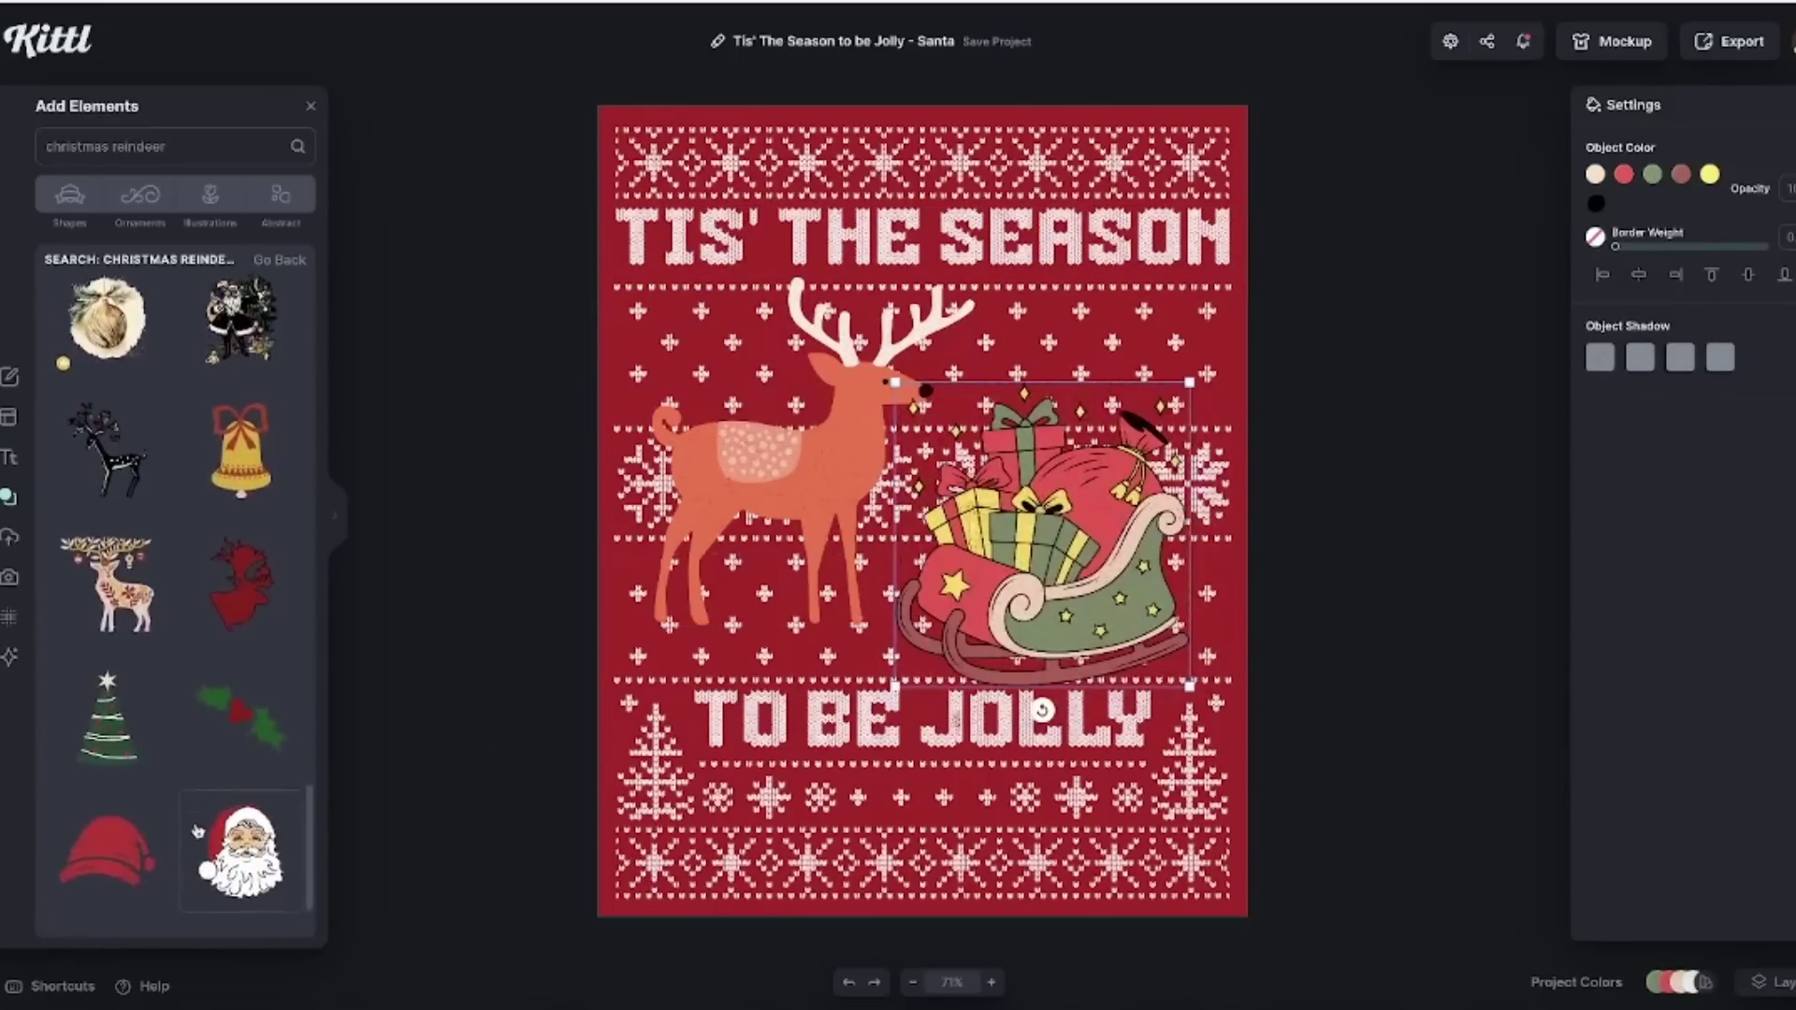
{"action": "scroll", "coordinate": [205, 835], "scroll_direction": "down", "scroll_amount": 1}
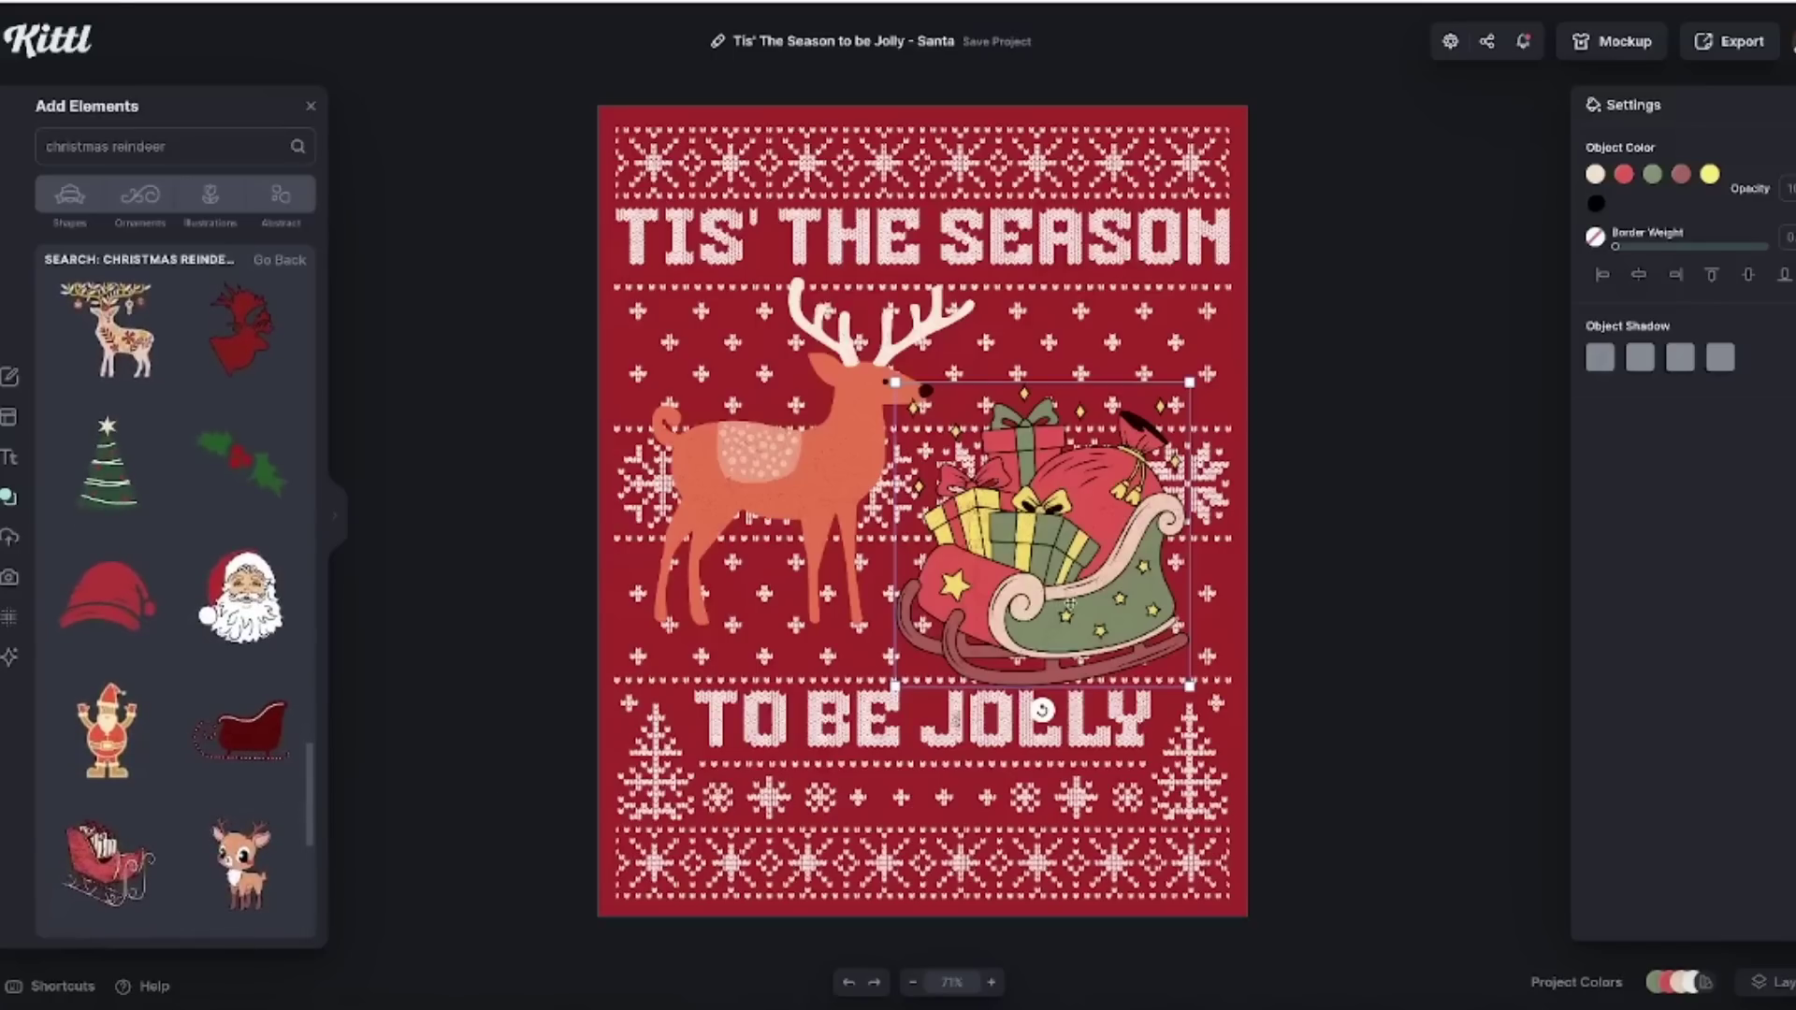
{"action": "key", "text": "Delete"}
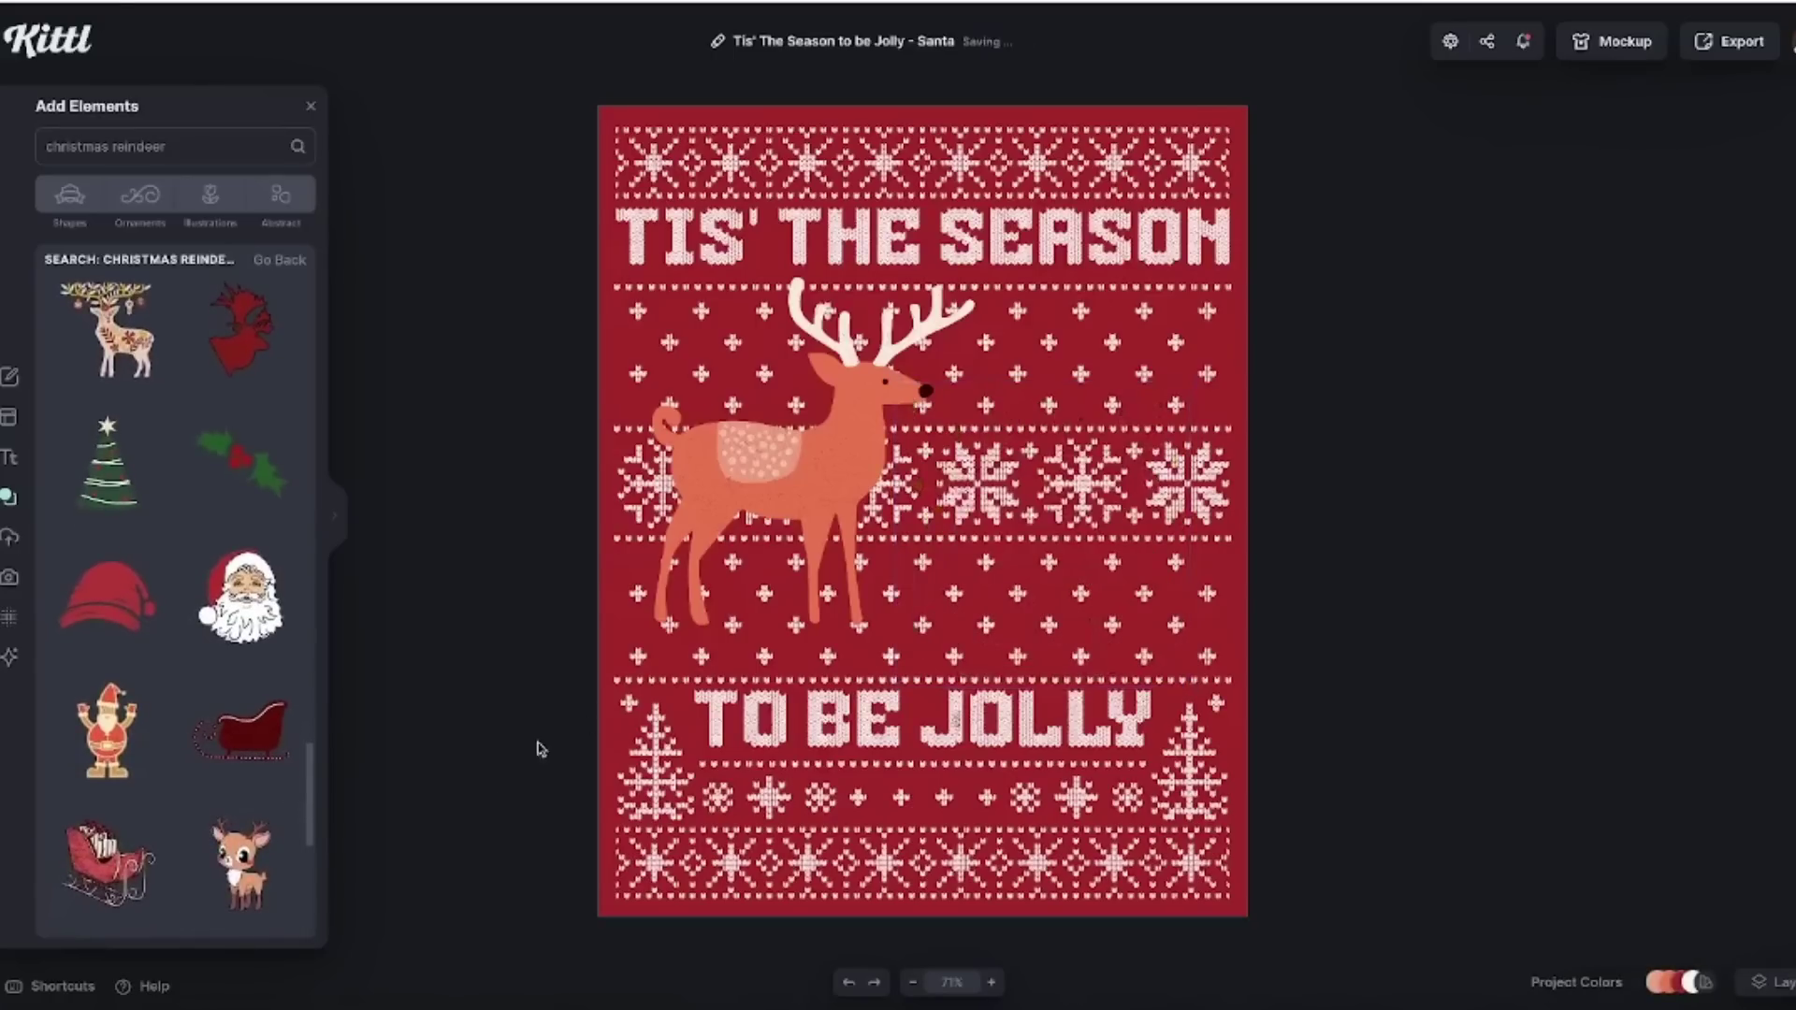
{"action": "scroll", "coordinate": [107, 842], "scroll_direction": "down", "scroll_amount": 1}
{"action": "left_click", "coordinate": [109, 865]}
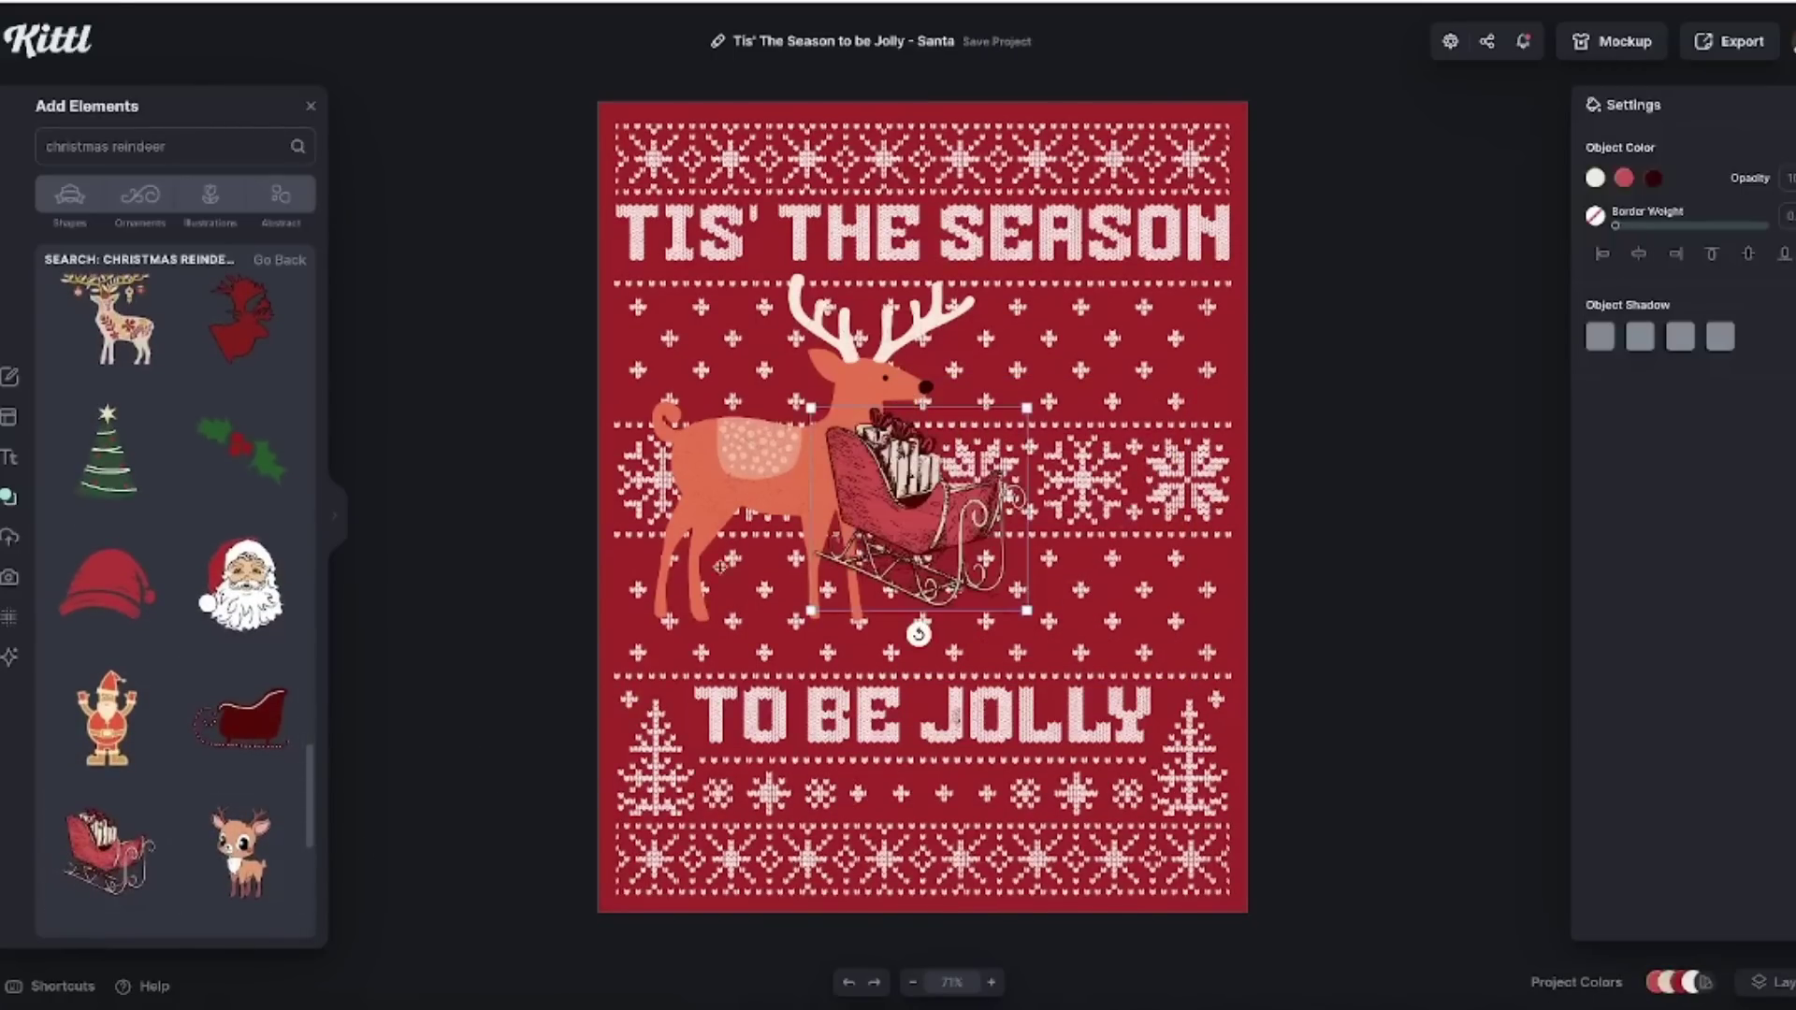
{"action": "left_click", "coordinate": [278, 728]}
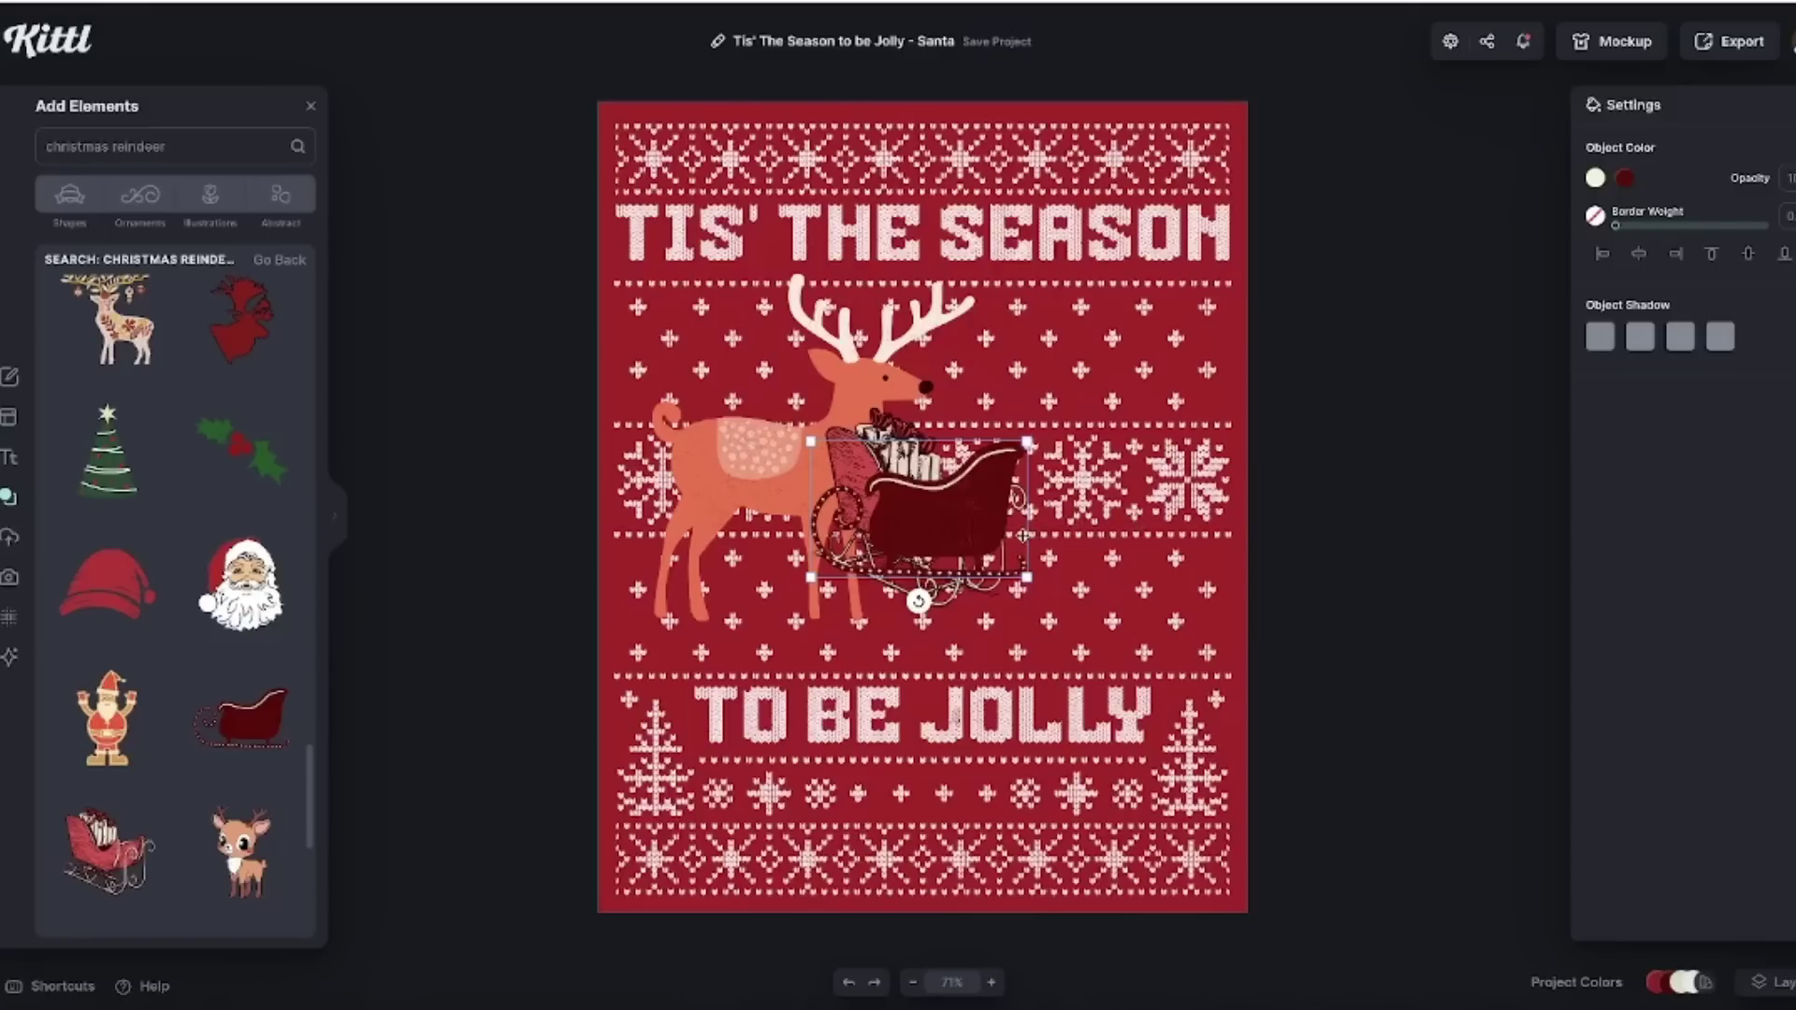
Remove the dark sleigh, place the red sleigh right behind the reindeer, and clear the search.
{"action": "left_click_drag", "start_coordinate": [949, 530], "coordinate": [1055, 563]}
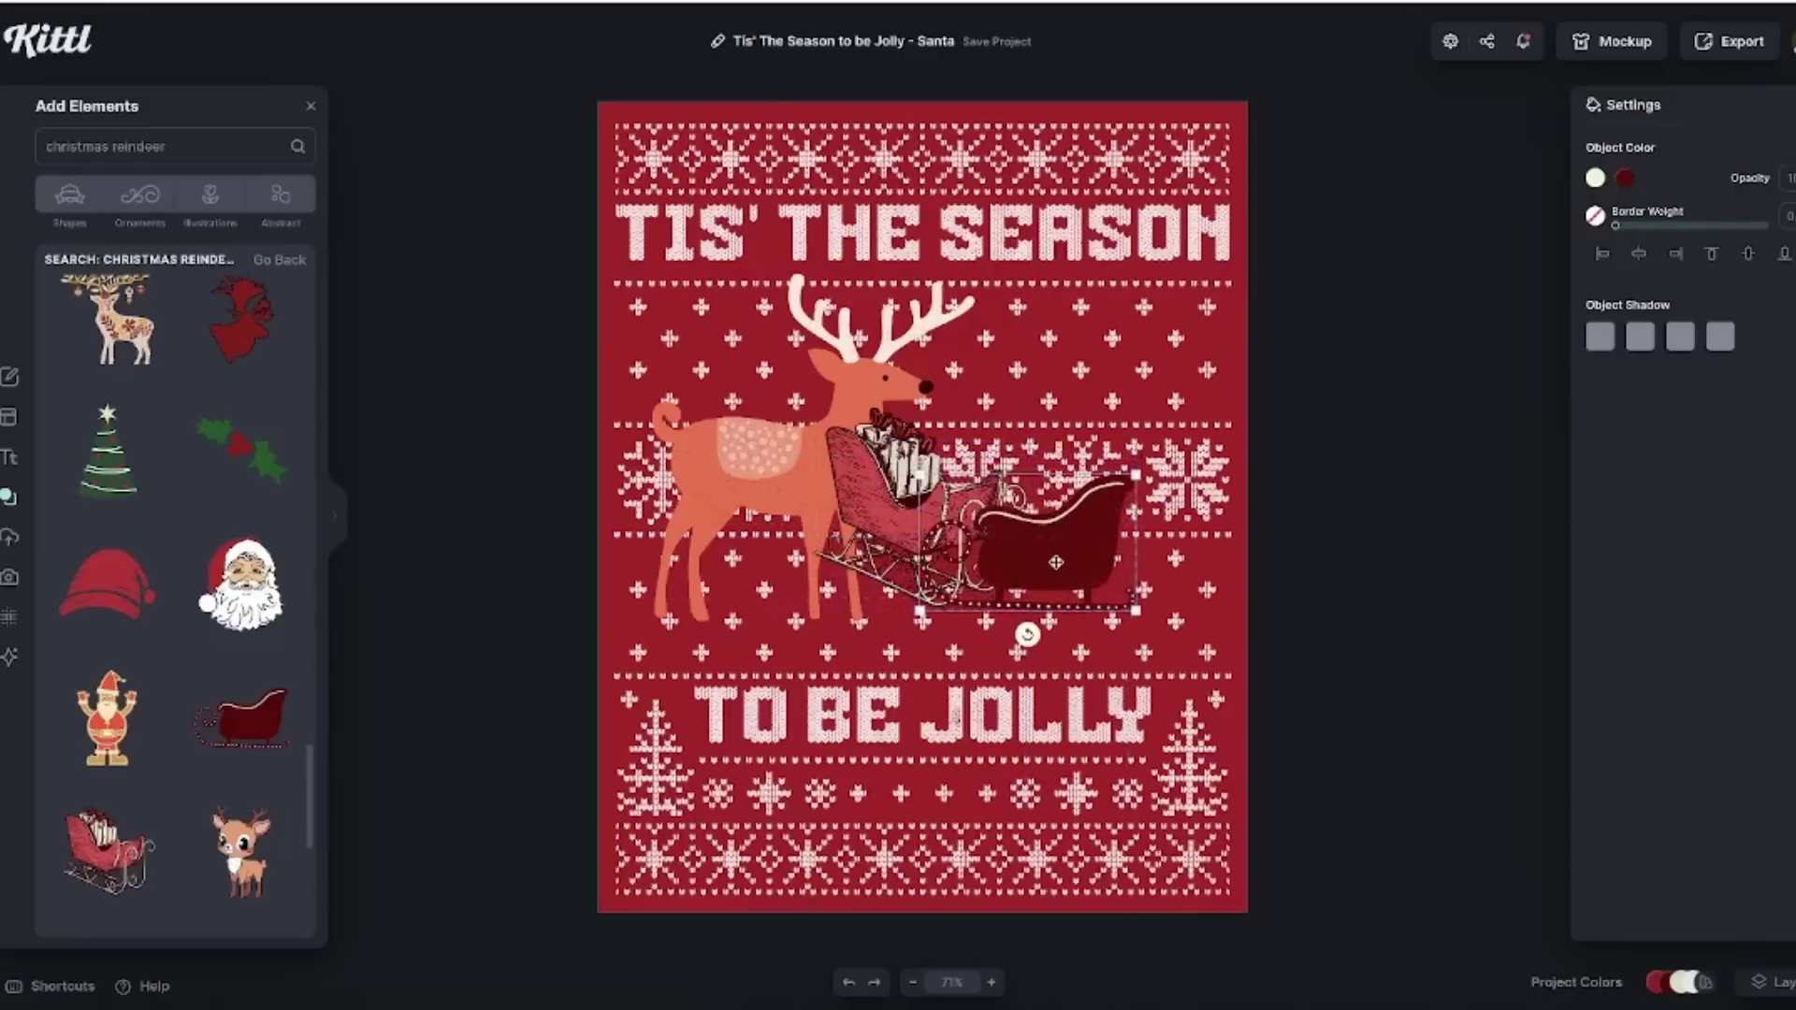
{"action": "key", "text": "Delete"}
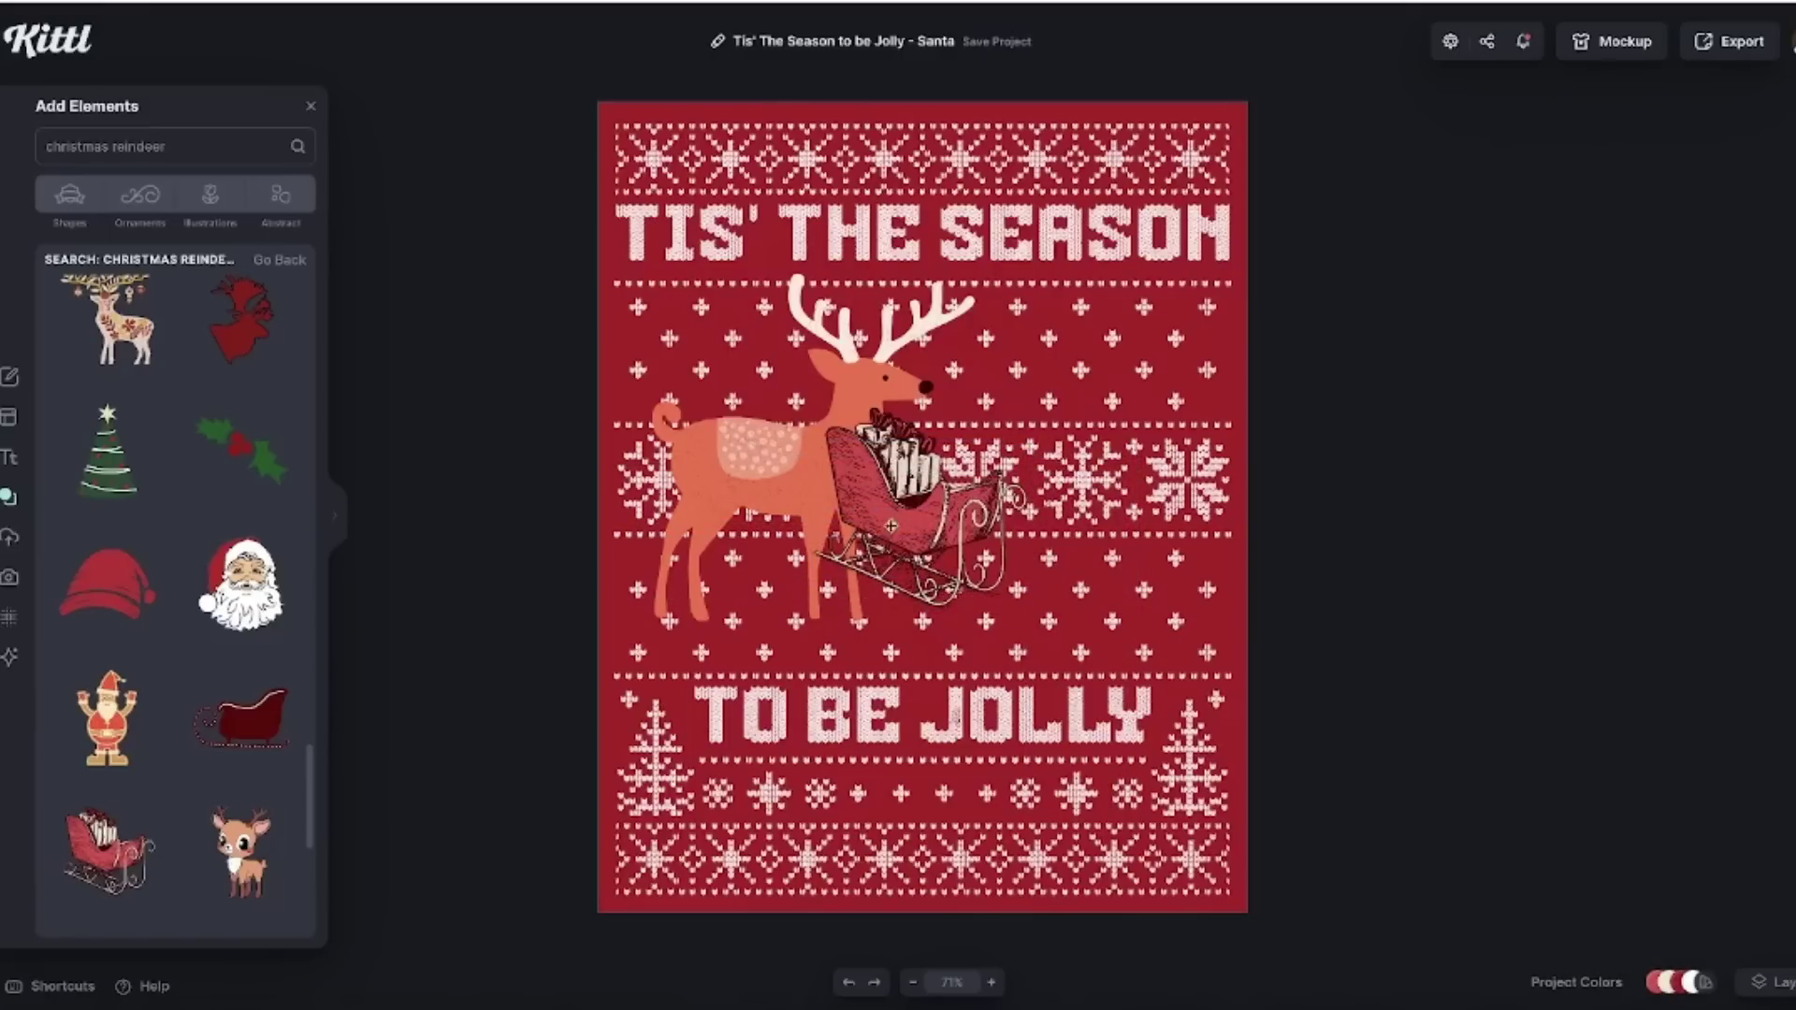
{"action": "left_click_drag", "start_coordinate": [896, 533], "coordinate": [957, 552]}
{"action": "scroll", "coordinate": [187, 655], "scroll_direction": "down", "scroll_amount": 5}
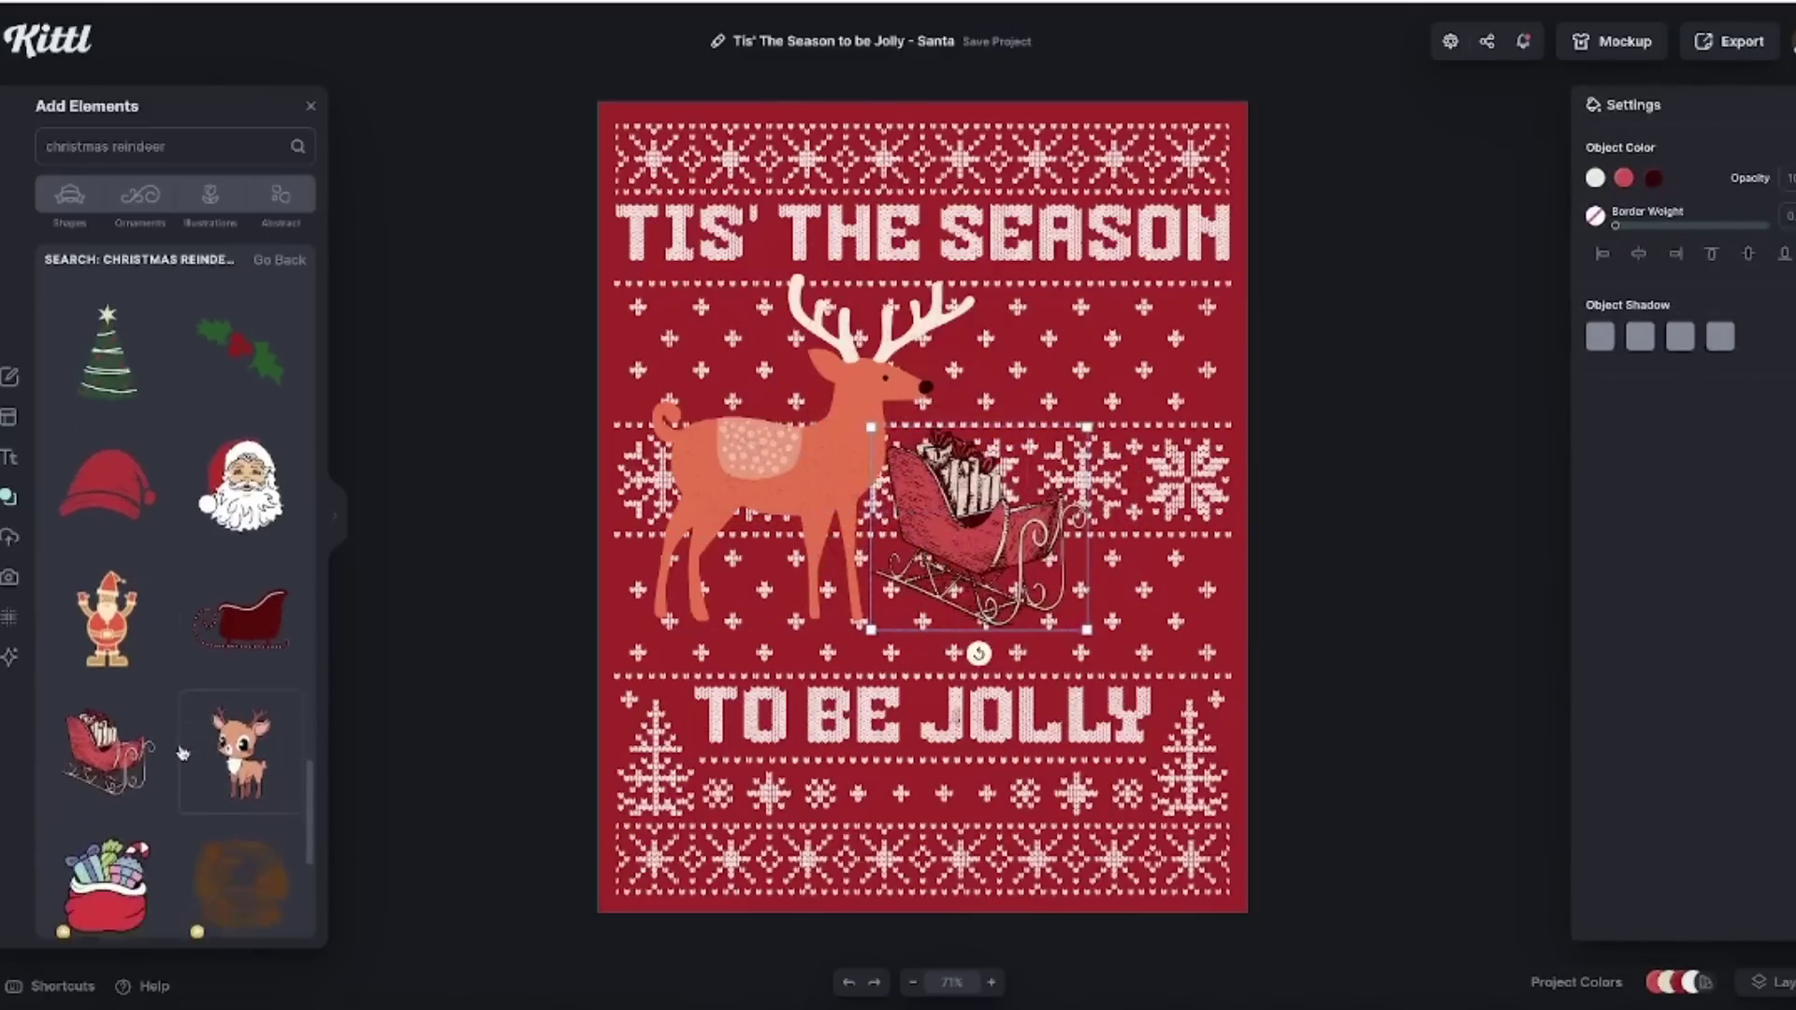
{"action": "left_click", "coordinate": [280, 259]}
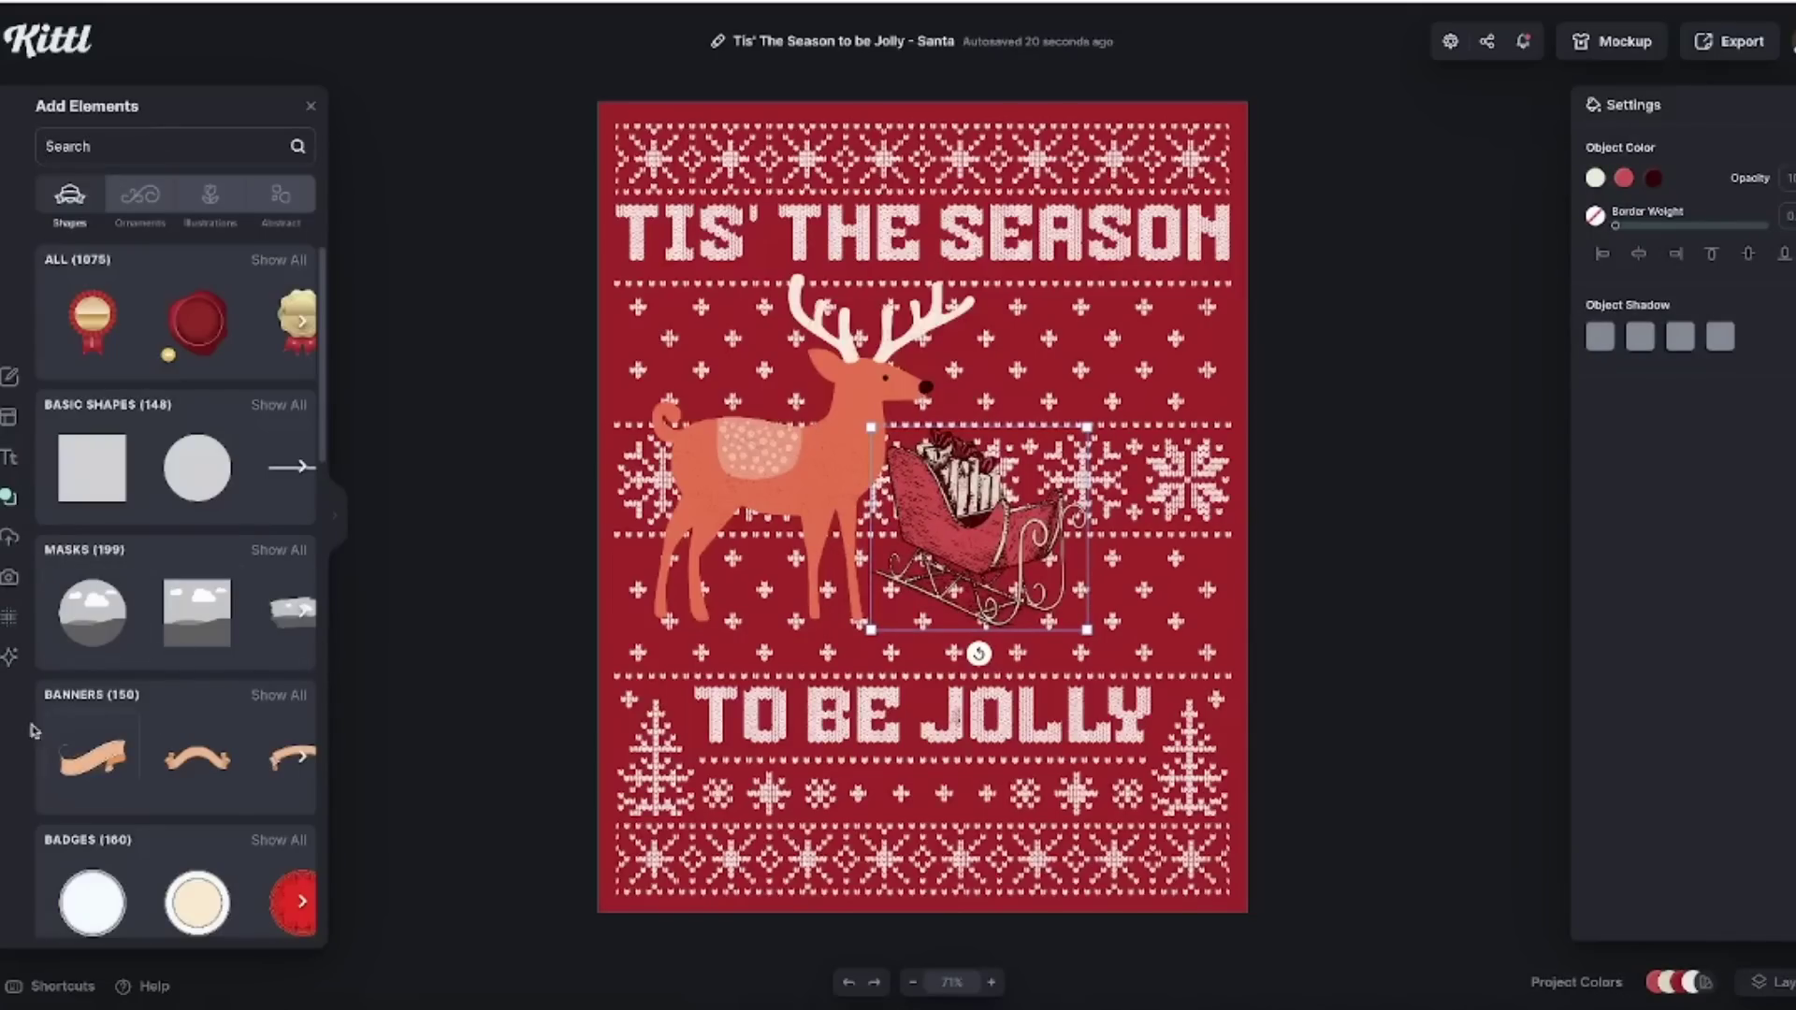
Choose the Detailed Drawing clipart style in the Image Generator and begin the prompt 'ugly sweater reindeer with'.
{"action": "left_click", "coordinate": [11, 658]}
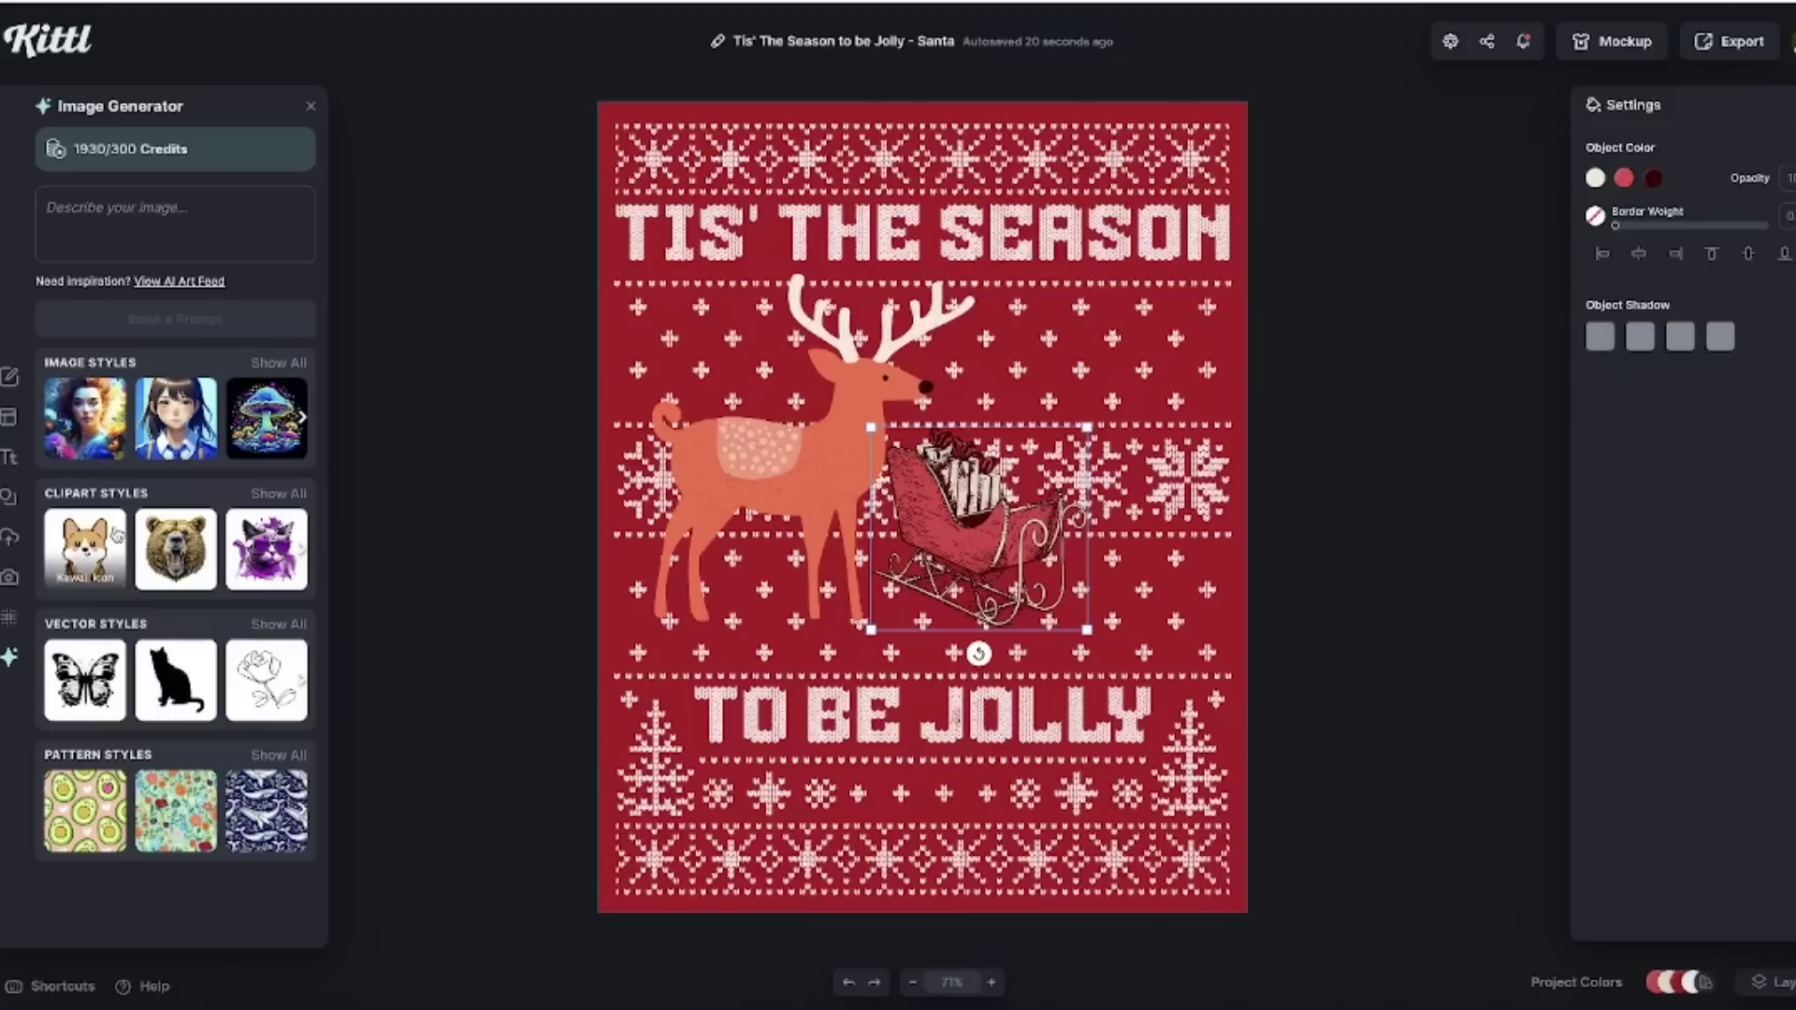
{"action": "left_click", "coordinate": [272, 624]}
{"action": "scroll", "coordinate": [449, 513], "scroll_direction": "down", "scroll_amount": 3}
{"action": "scroll", "coordinate": [448, 513], "scroll_direction": "up", "scroll_amount": 5}
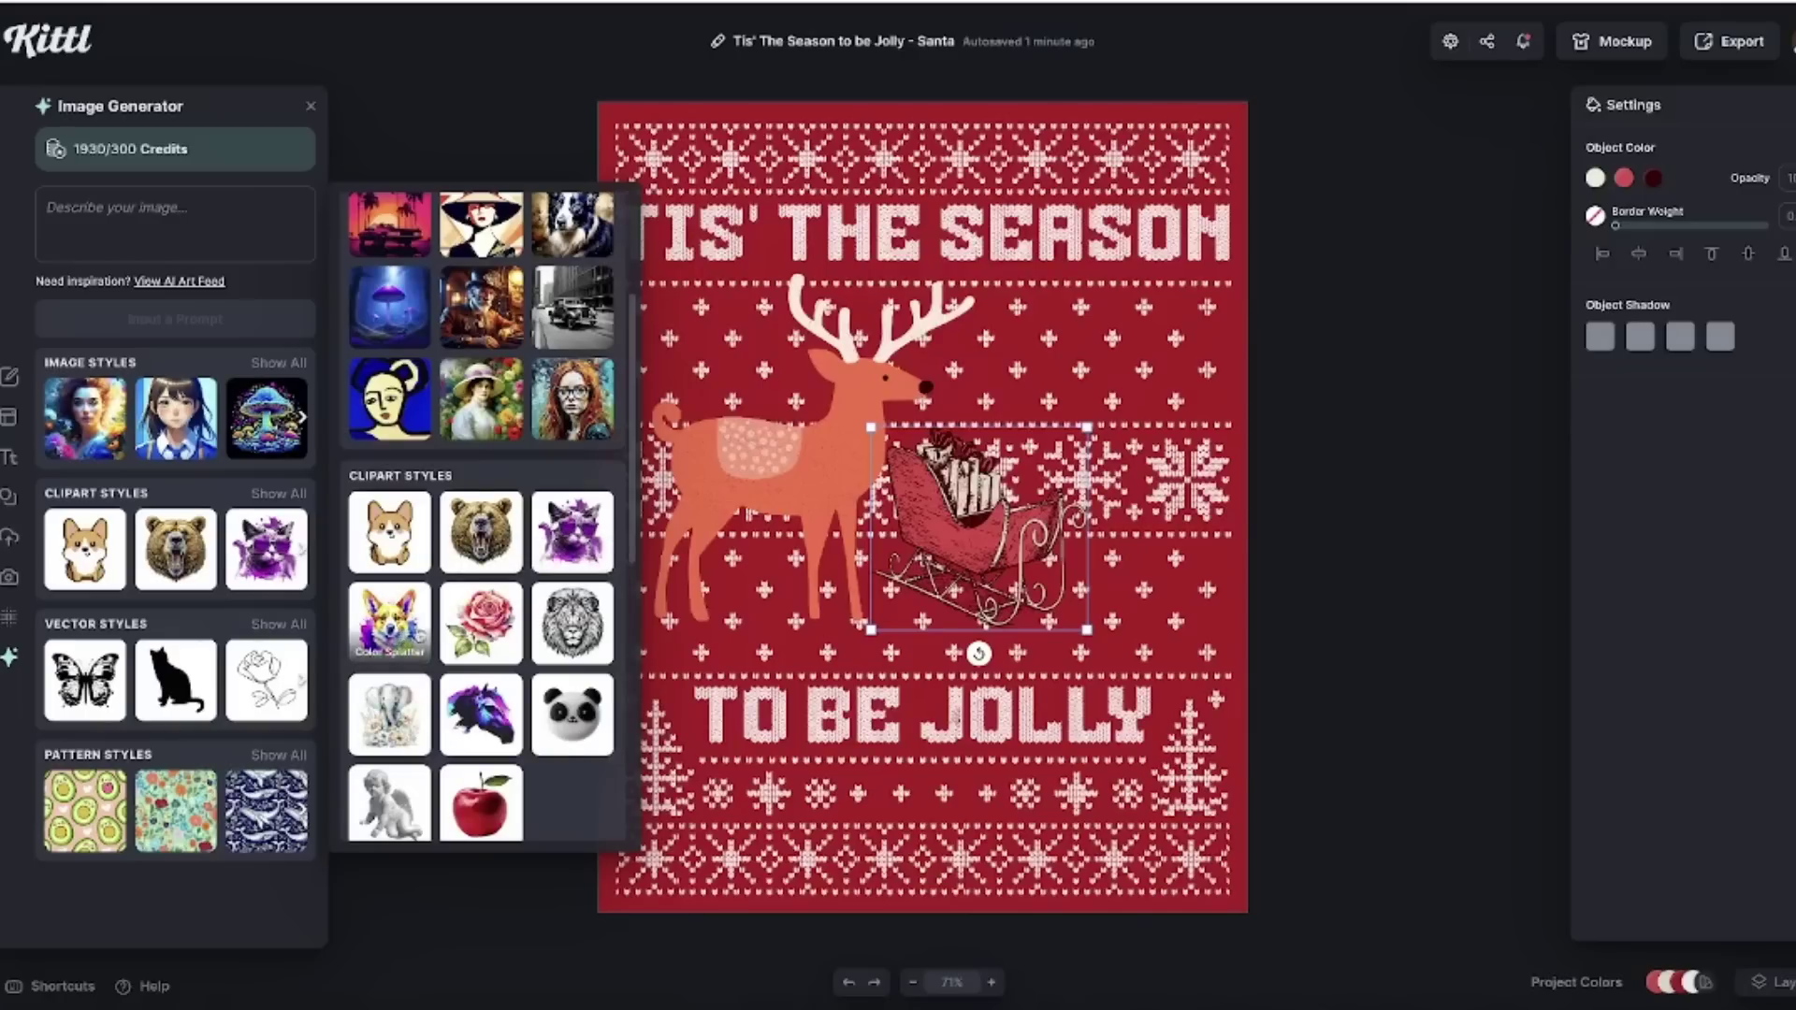
{"action": "left_click", "coordinate": [483, 535]}
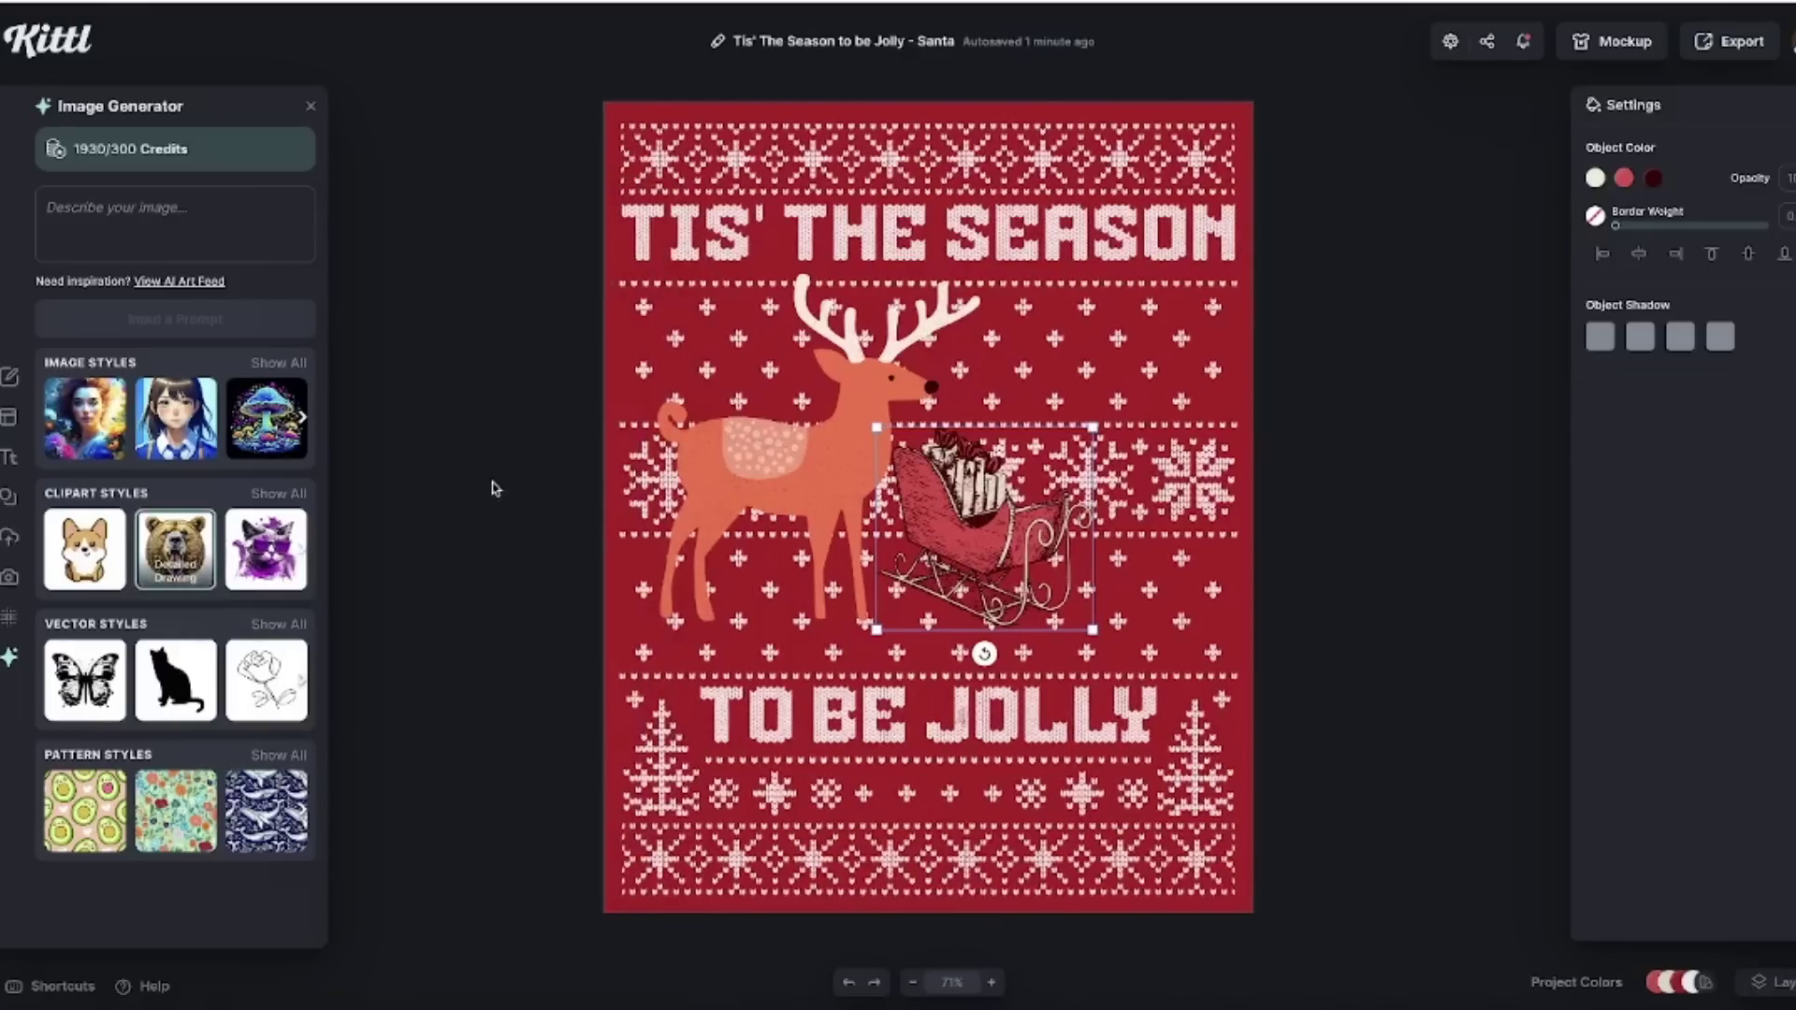
{"action": "left_click", "coordinate": [186, 205]}
{"action": "type", "text": "ug"}
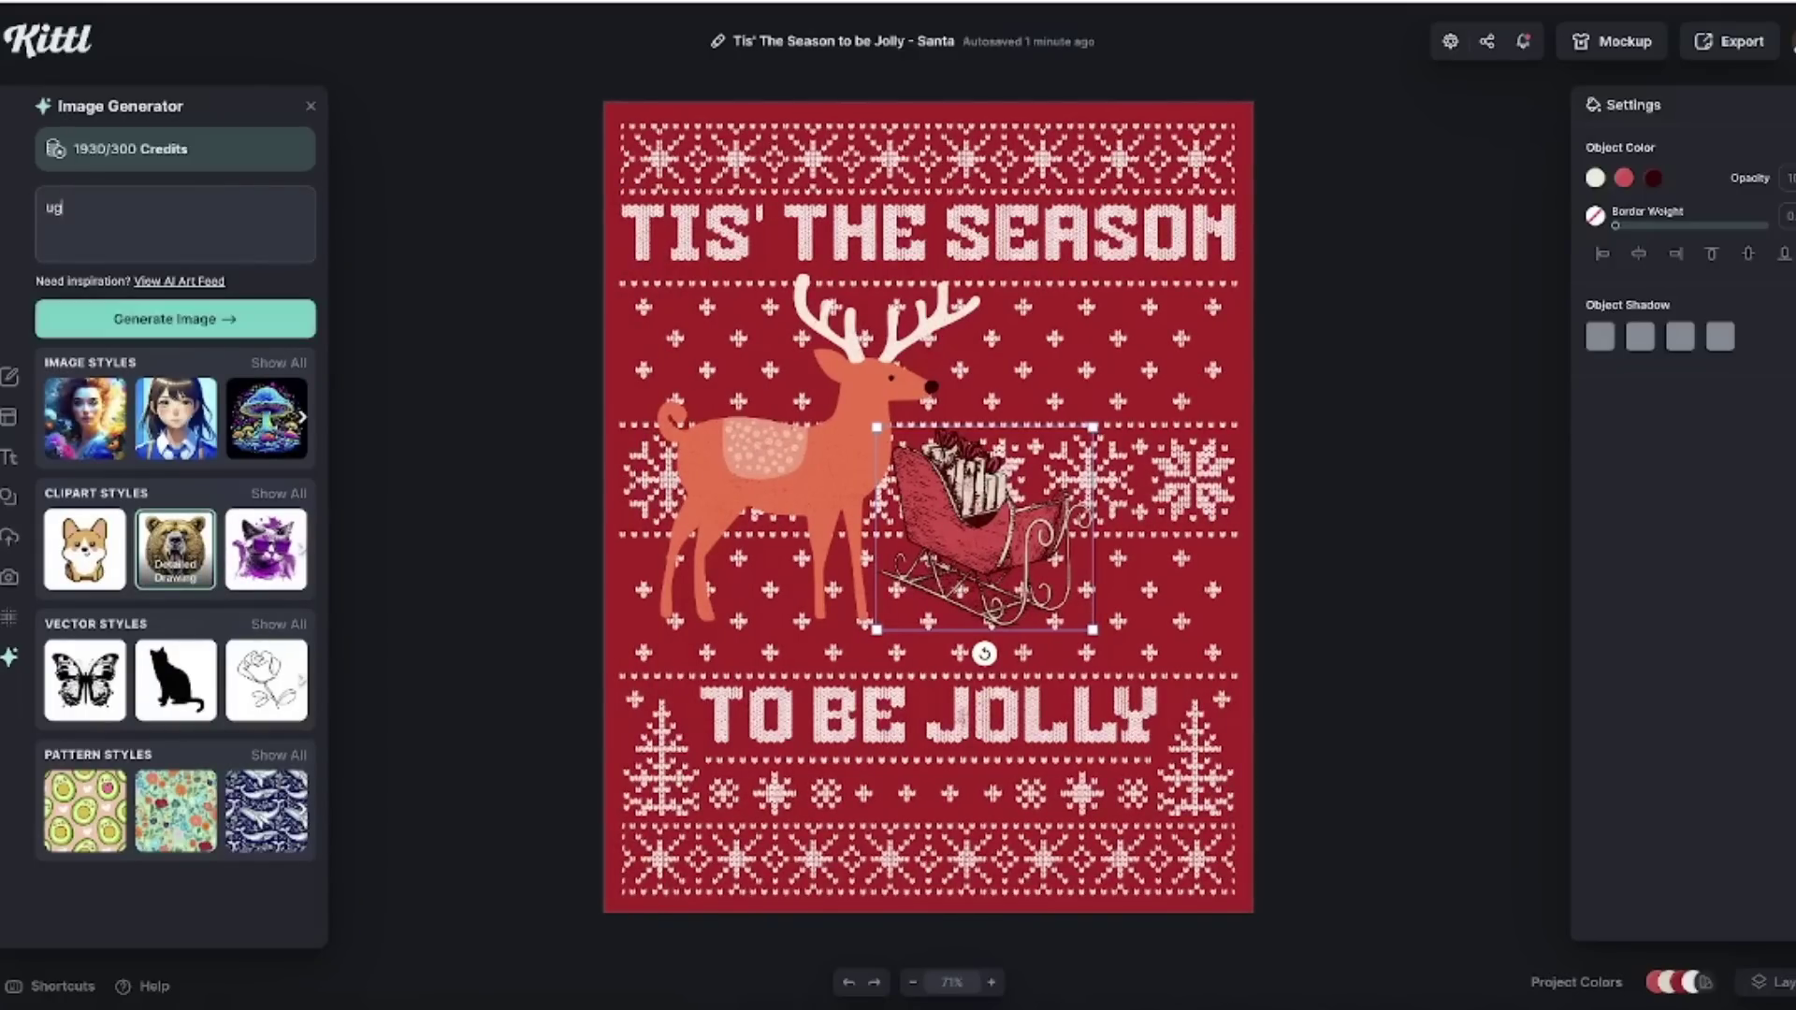
{"action": "type", "text": "ly sweater reindeer with red nose"}
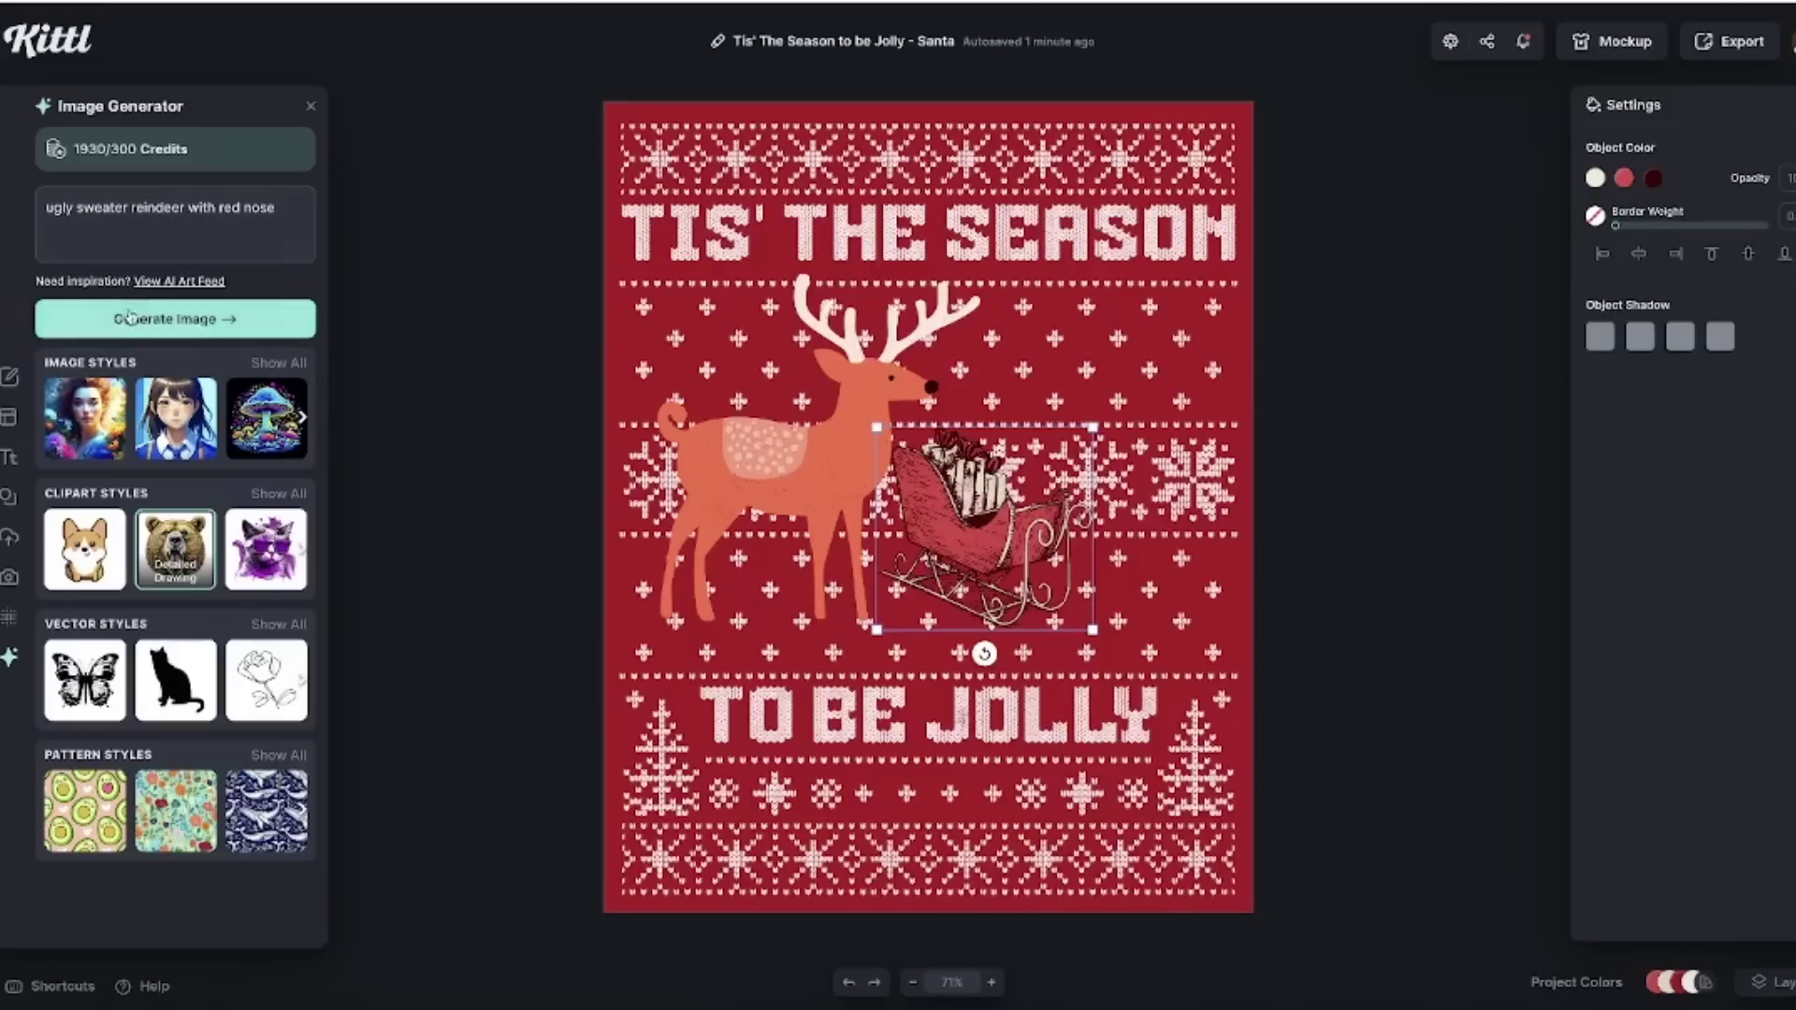
Generate the reindeer-head image, enlarge it, centre it, and remove its background.
{"action": "left_click", "coordinate": [194, 321]}
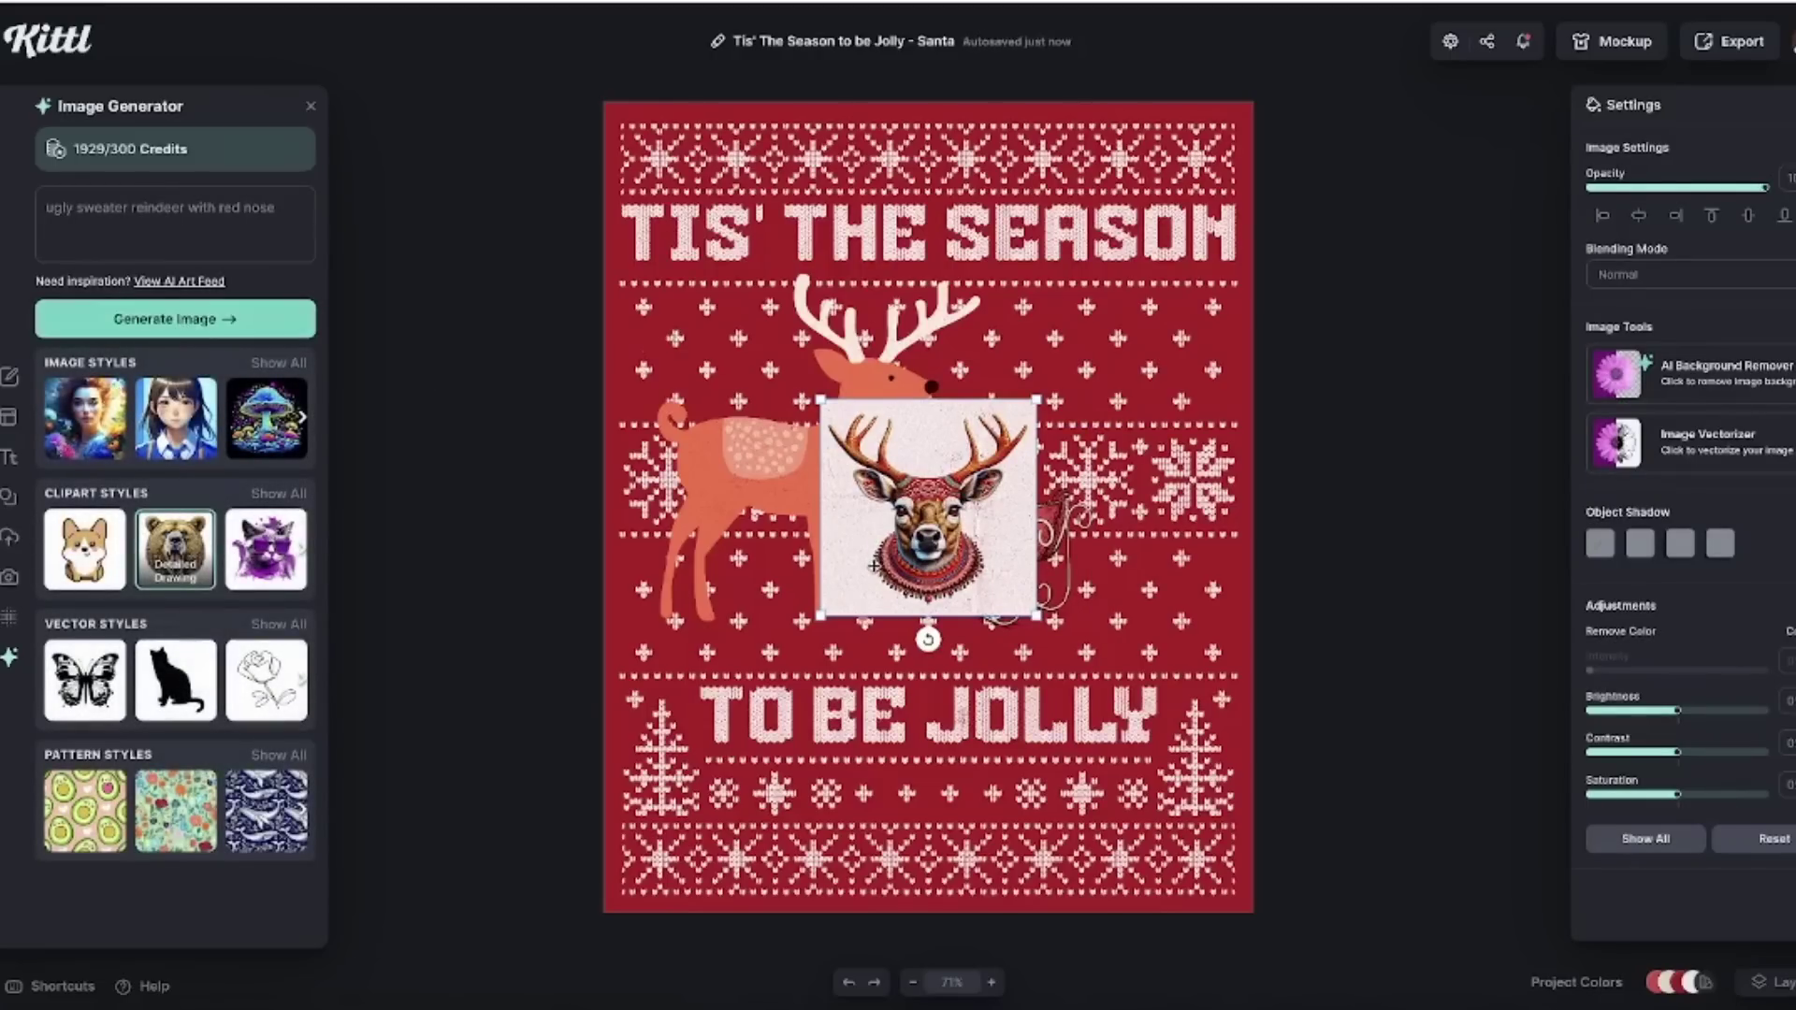
{"action": "left_click_drag", "start_coordinate": [817, 615], "coordinate": [609, 742]}
{"action": "left_click_drag", "start_coordinate": [810, 700], "coordinate": [946, 543]}
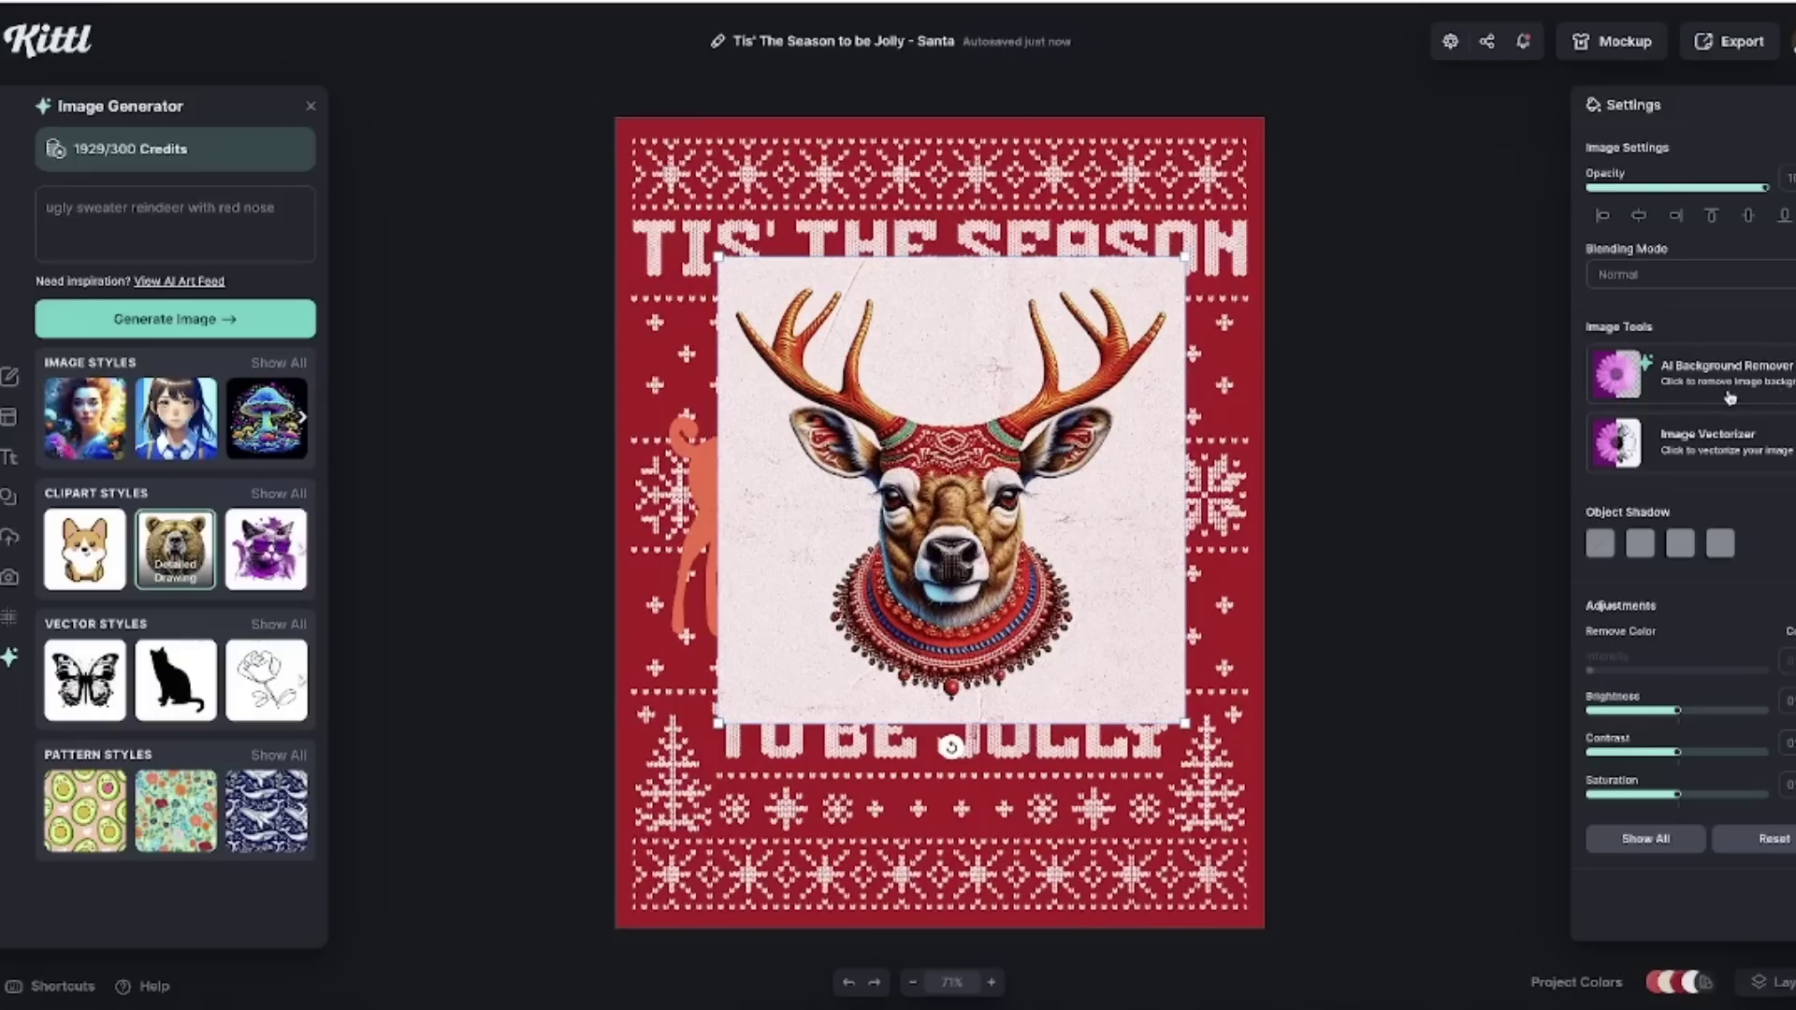
{"action": "left_click", "coordinate": [1687, 391]}
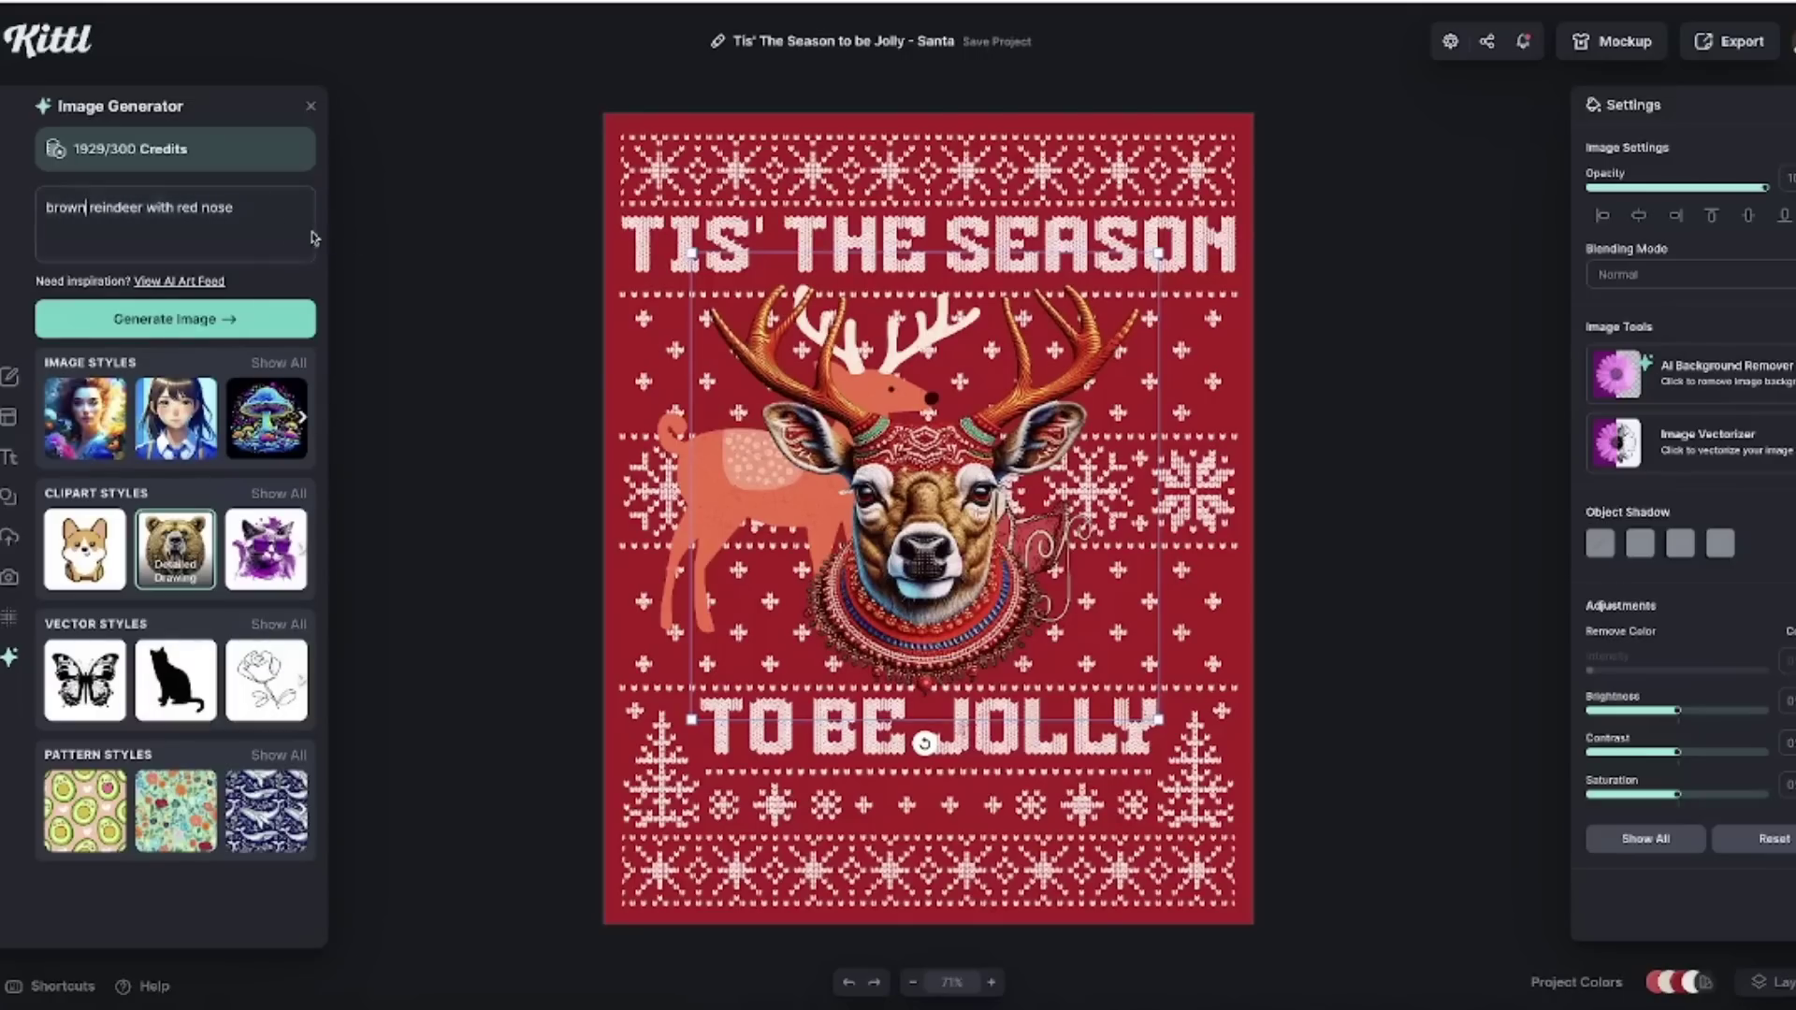
Generate a new brown reindeer image and delete the small orange deer.
{"action": "left_click", "coordinate": [355, 241]}
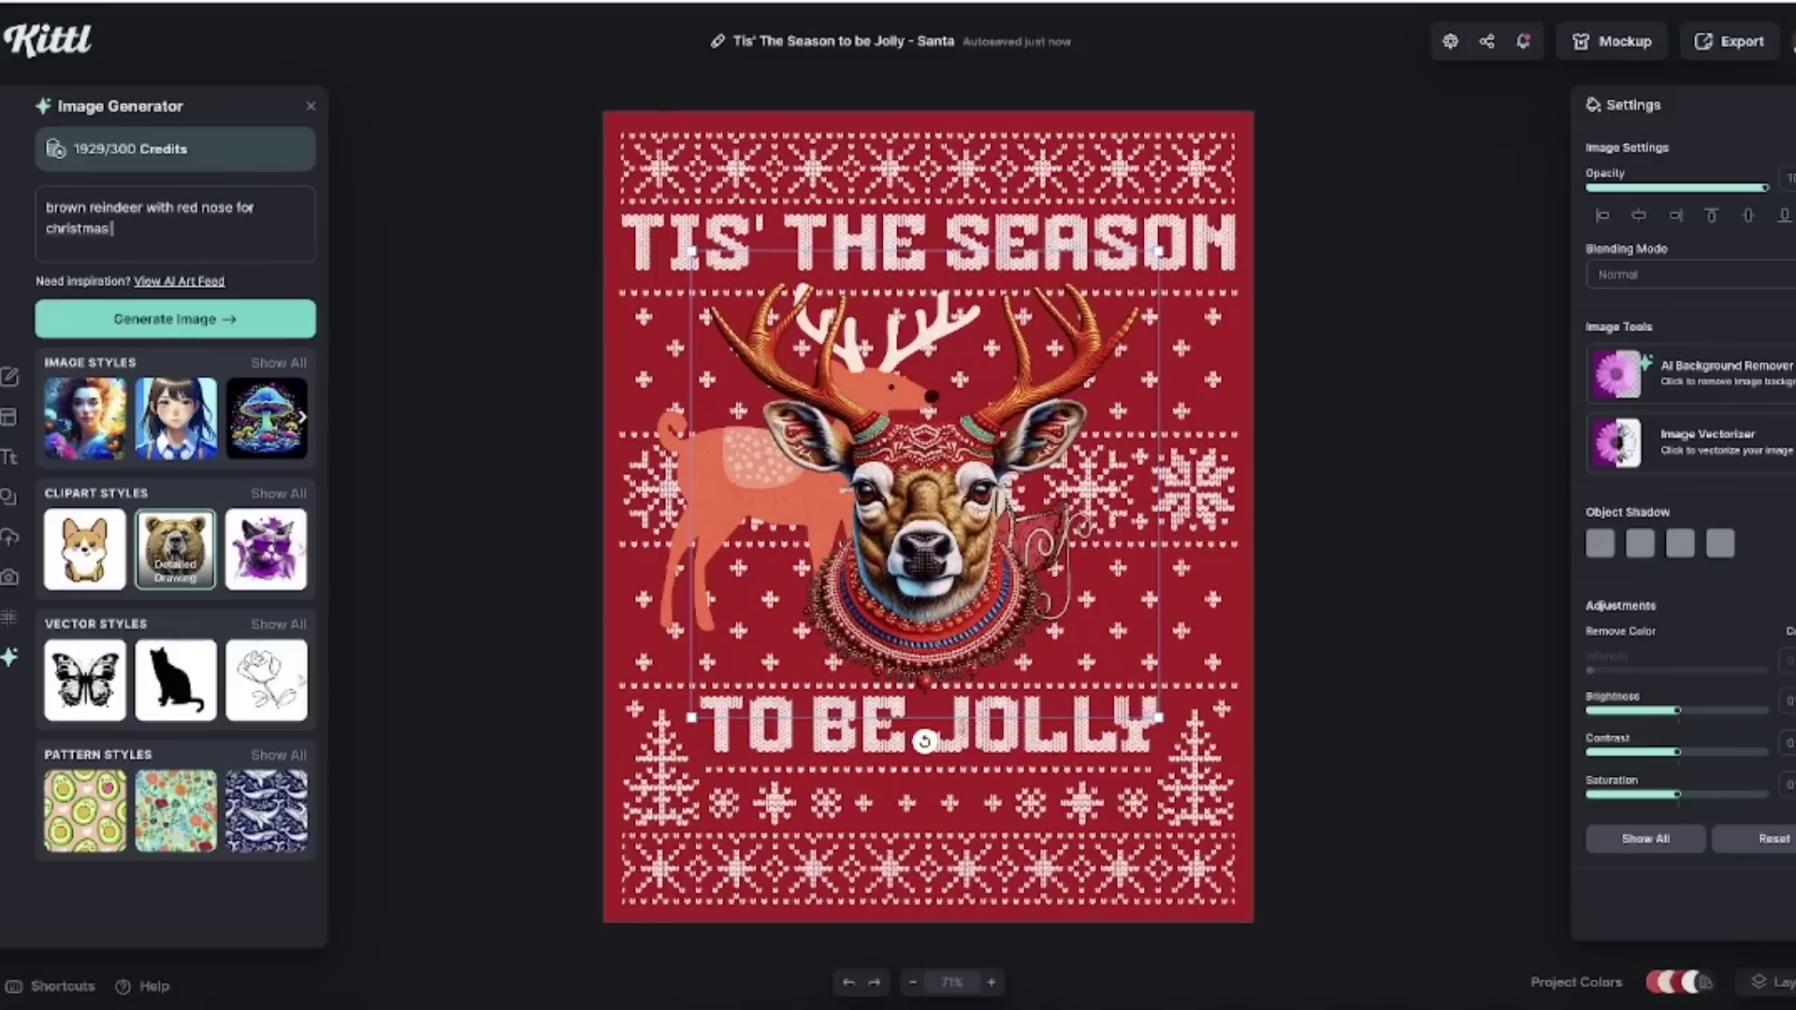
{"action": "left_click", "coordinate": [175, 319]}
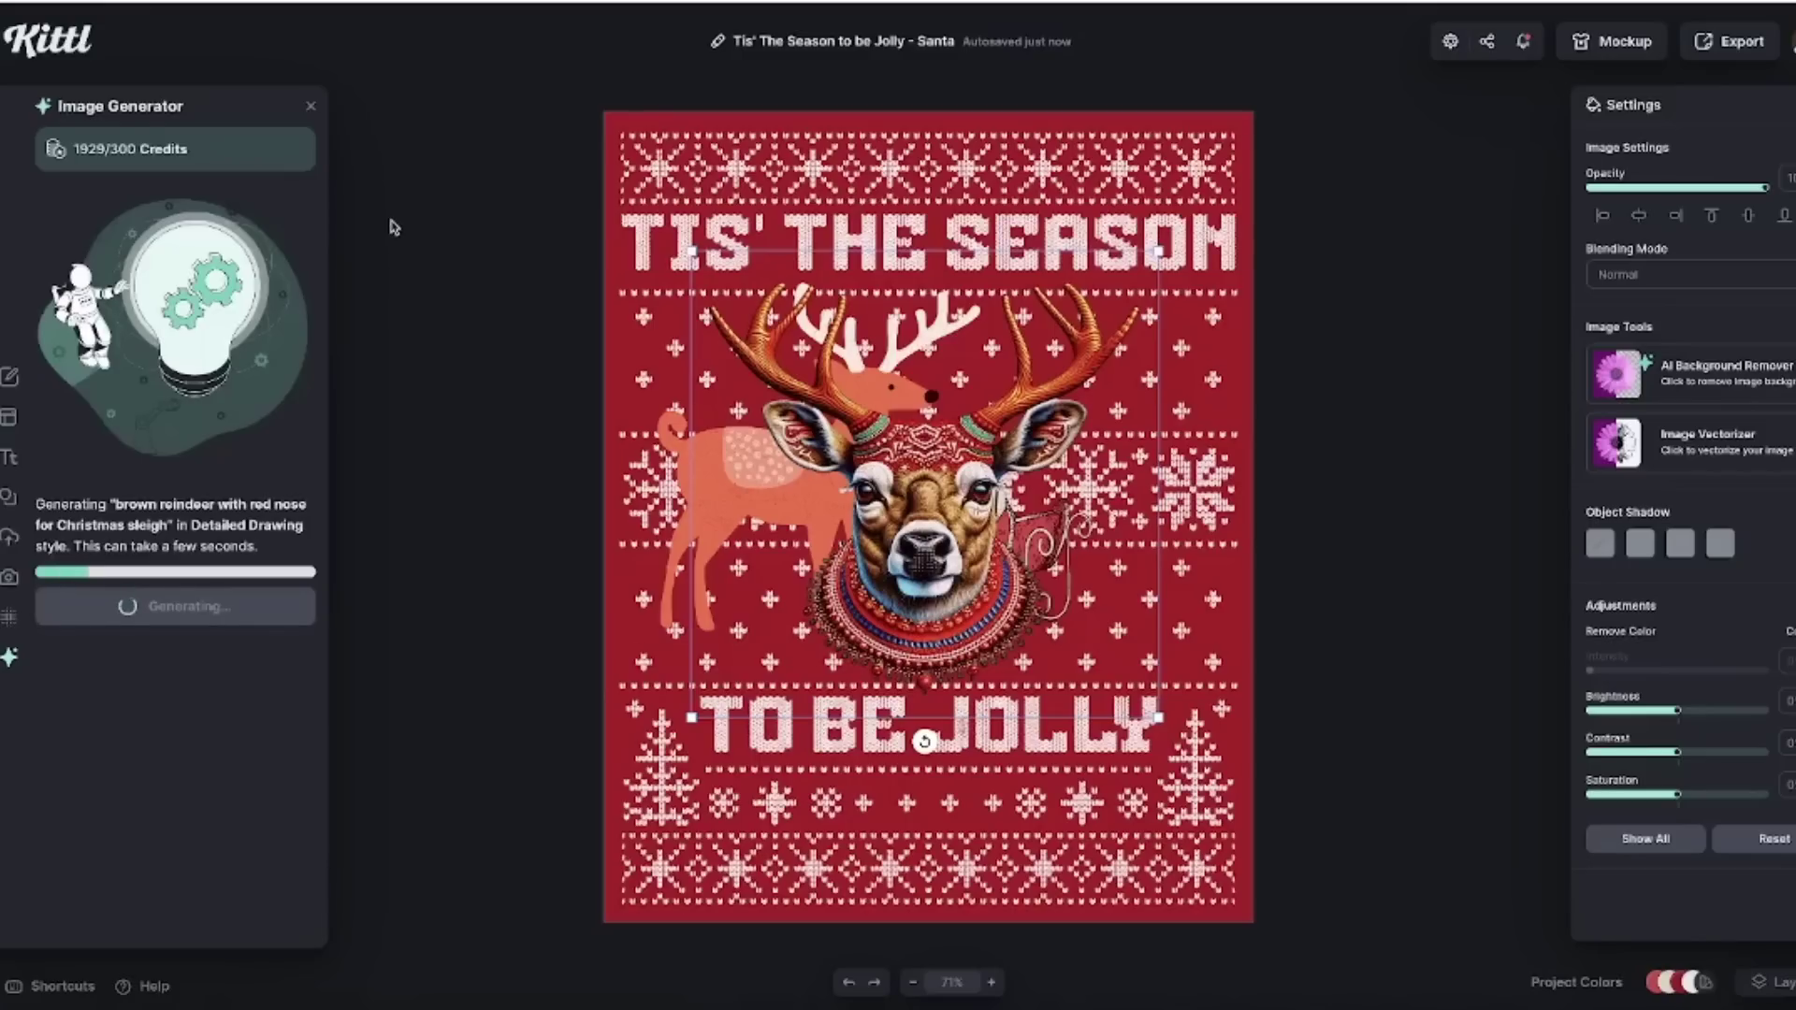
{"action": "scroll", "coordinate": [421, 261], "scroll_direction": "down", "scroll_amount": 1}
{"action": "scroll", "coordinate": [646, 473], "scroll_direction": "down", "scroll_amount": 1}
{"action": "left_click_drag", "start_coordinate": [687, 436], "coordinate": [708, 450]}
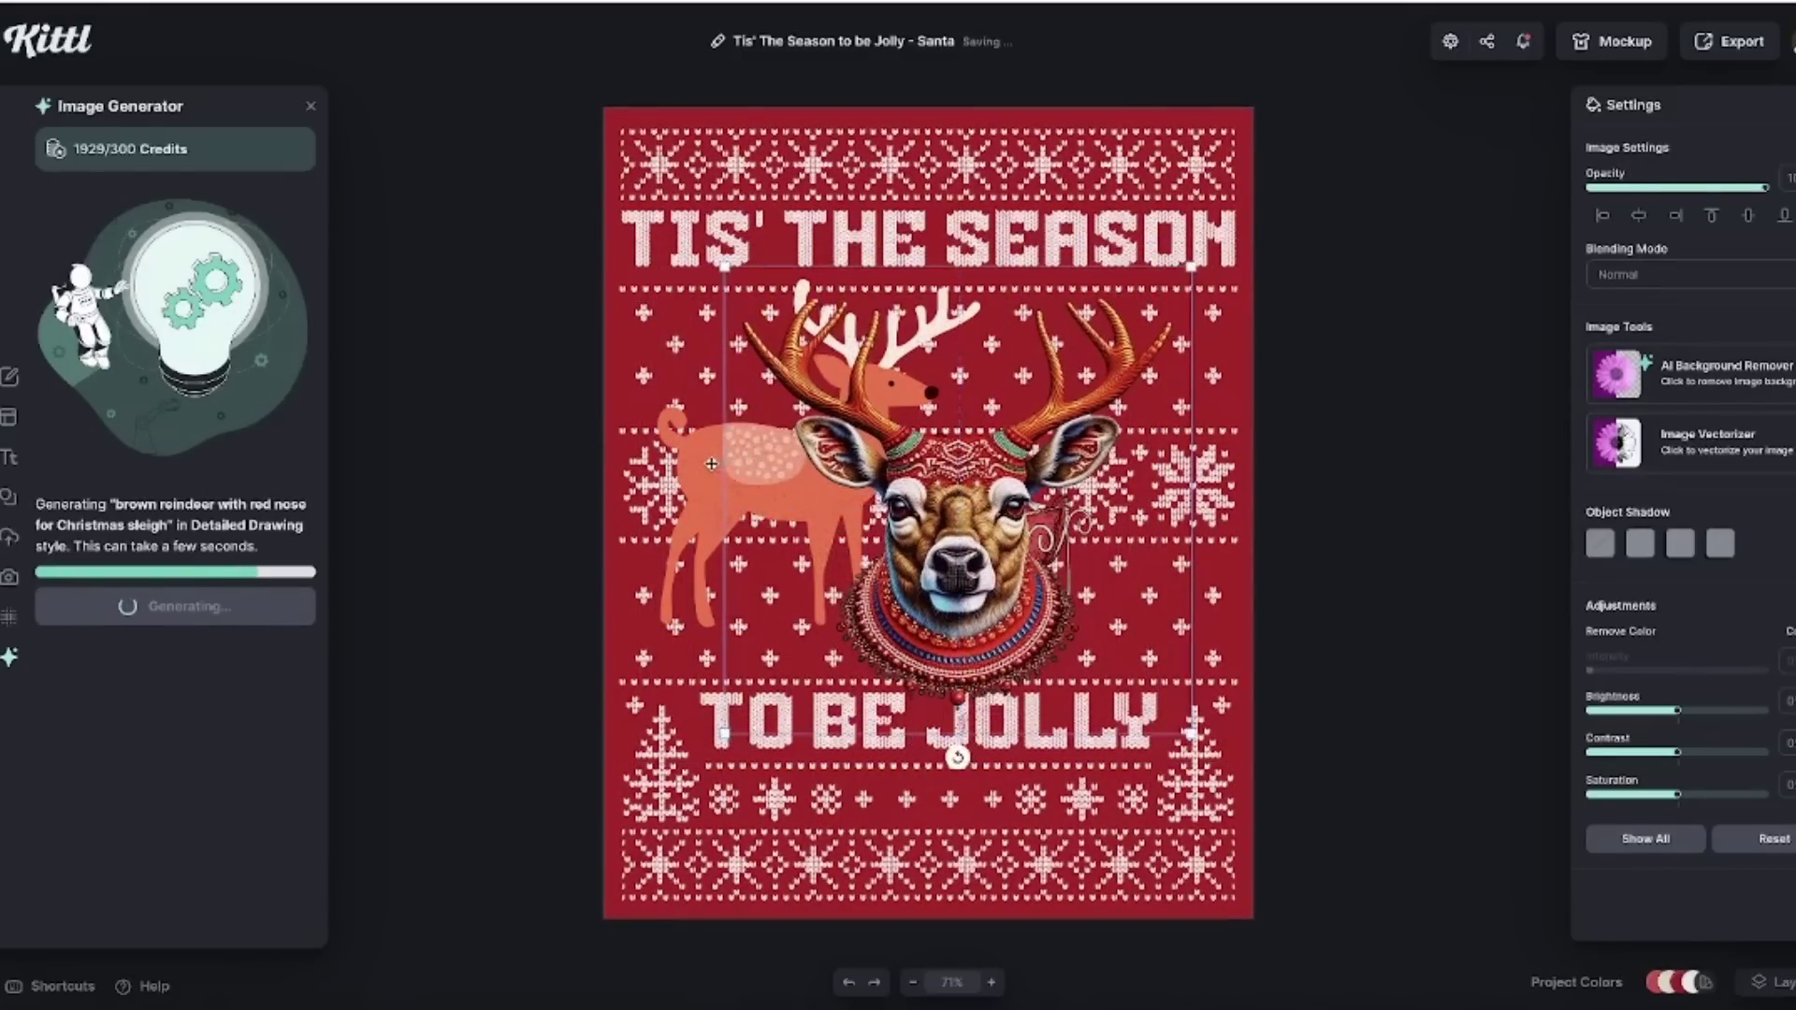
{"action": "left_click", "coordinate": [698, 462]}
{"action": "key", "text": "Delete"}
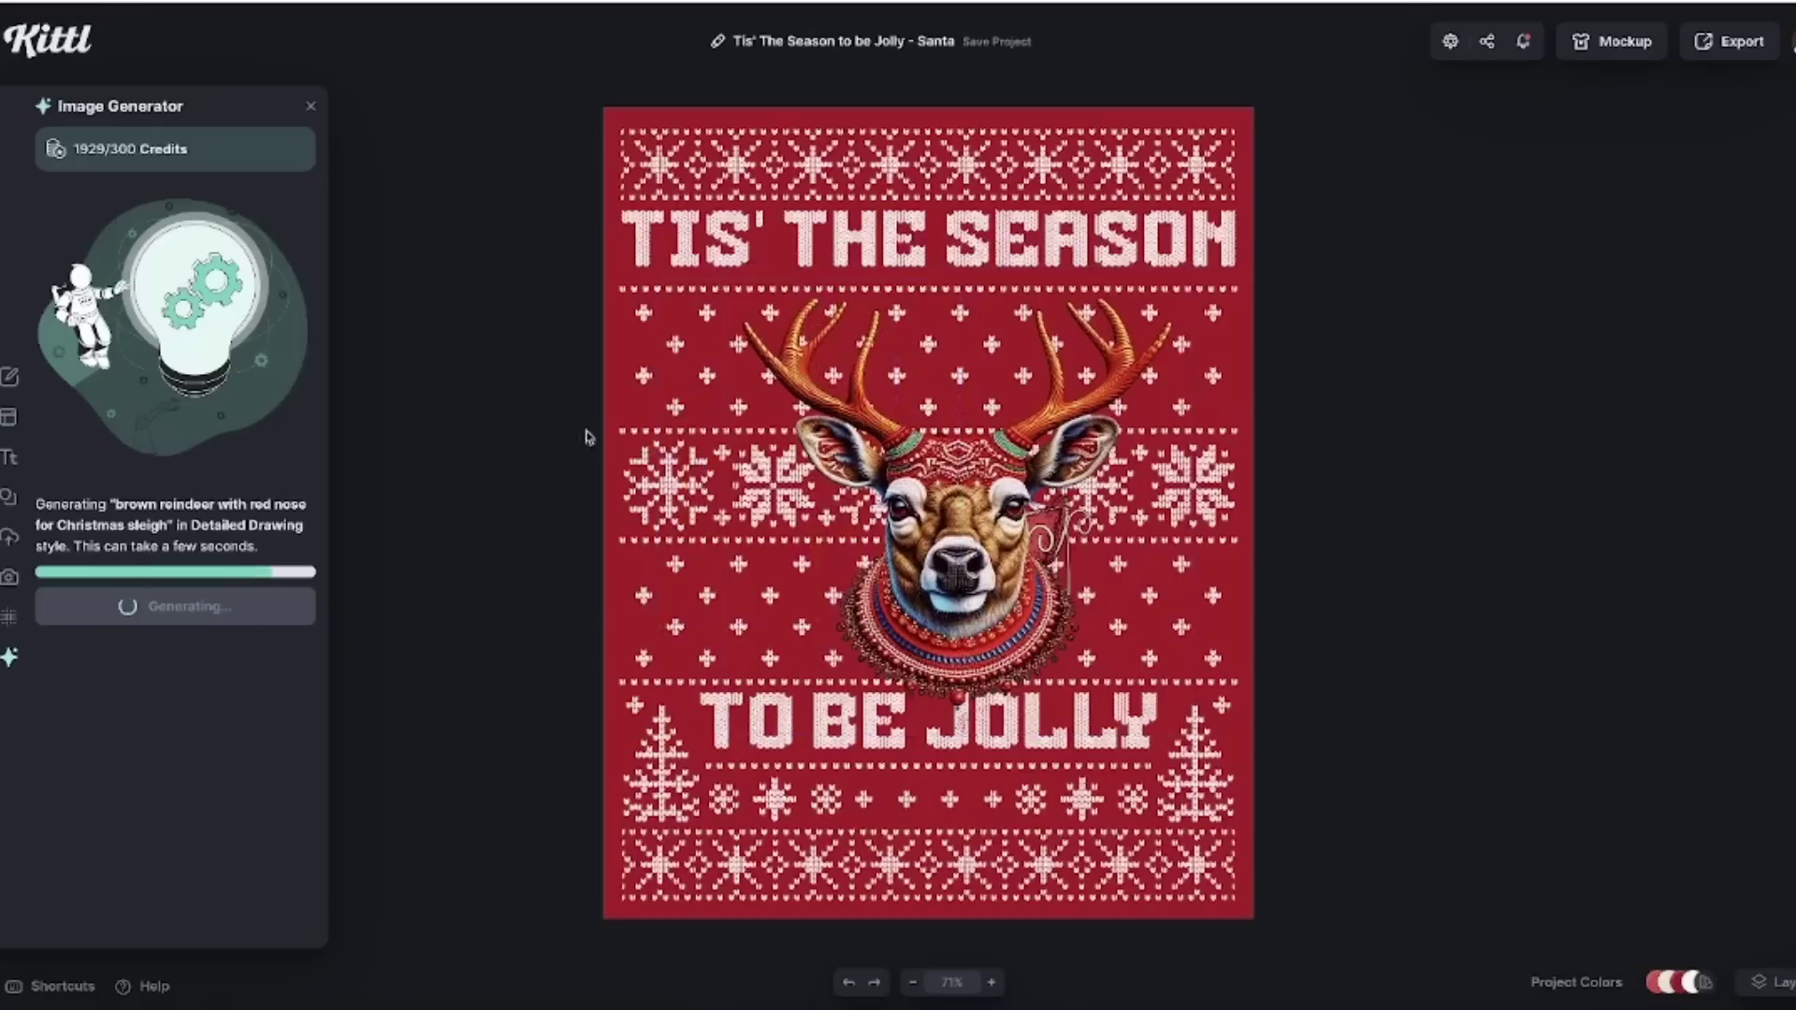
Enlarge the standing deer, remove its background, and place it left of the reindeer head.
{"action": "left_click_drag", "start_coordinate": [944, 541], "coordinate": [815, 515]}
{"action": "left_click_drag", "start_coordinate": [908, 596], "coordinate": [1092, 778]}
{"action": "scroll", "coordinate": [1020, 617], "scroll_direction": "down", "scroll_amount": 1}
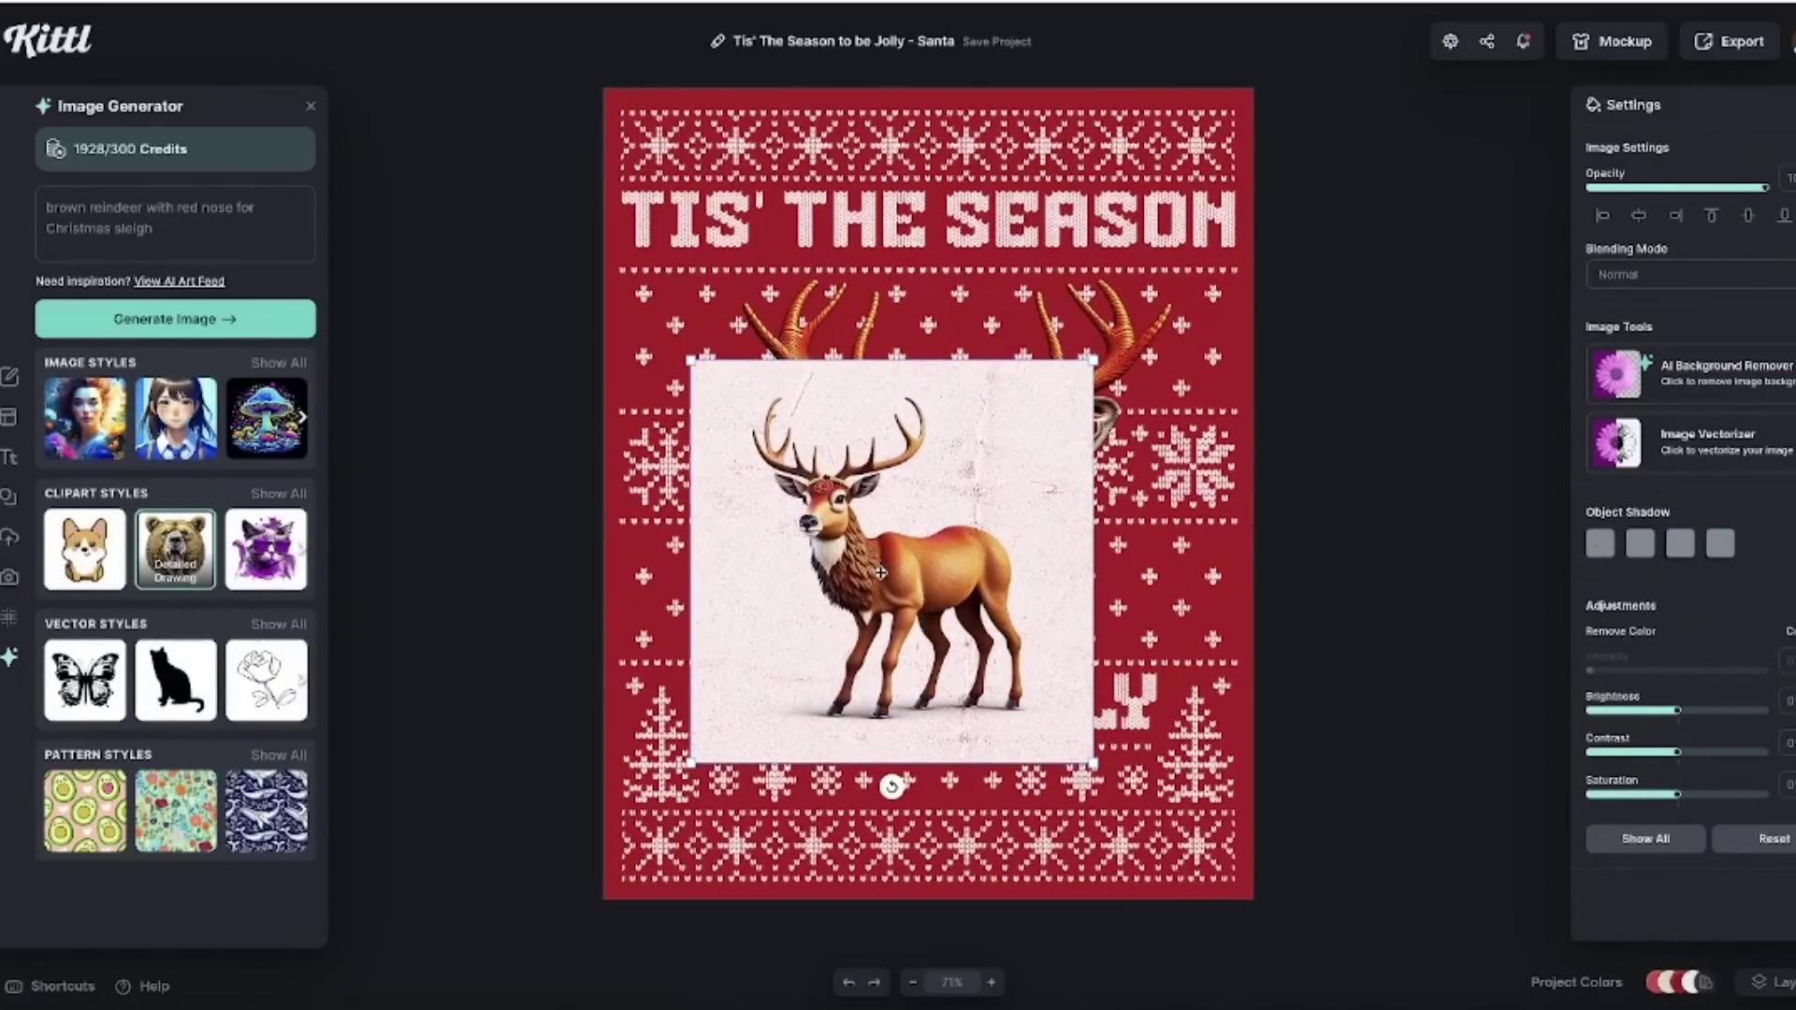
{"action": "left_click_drag", "start_coordinate": [880, 571], "coordinate": [858, 530]}
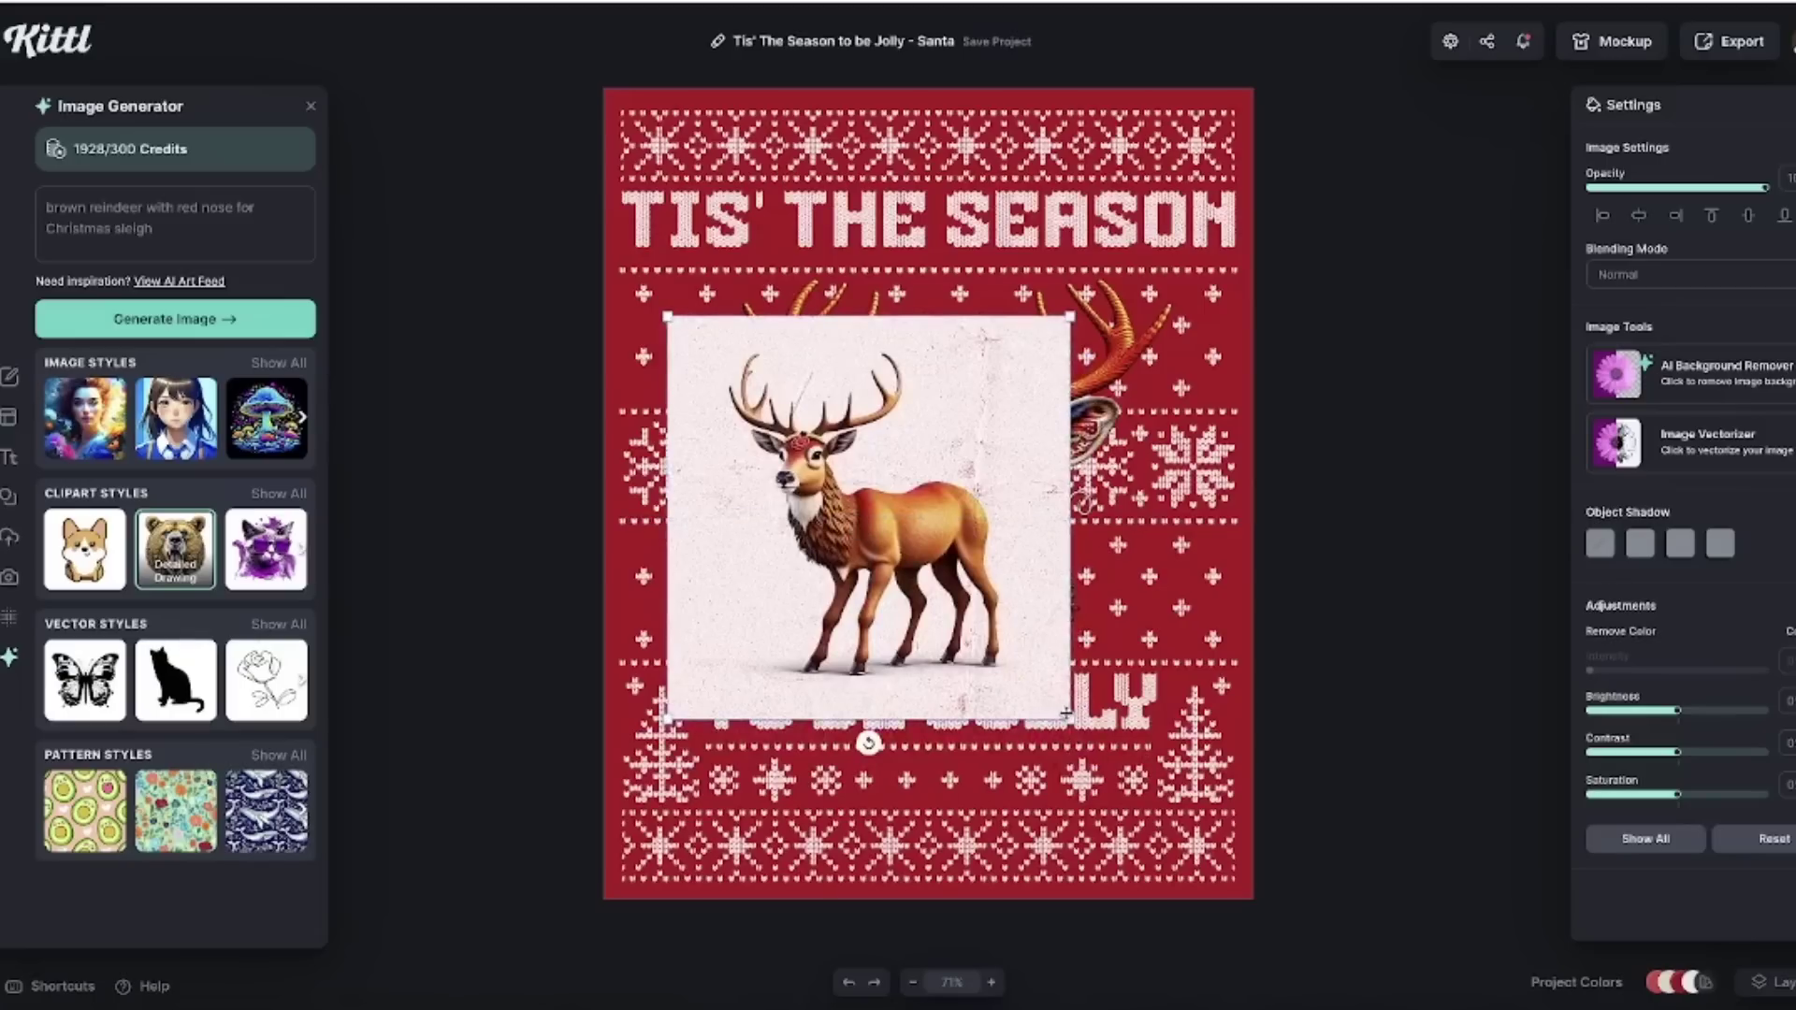
{"action": "left_click_drag", "start_coordinate": [1071, 720], "coordinate": [1200, 846]}
{"action": "left_click_drag", "start_coordinate": [973, 621], "coordinate": [998, 585]}
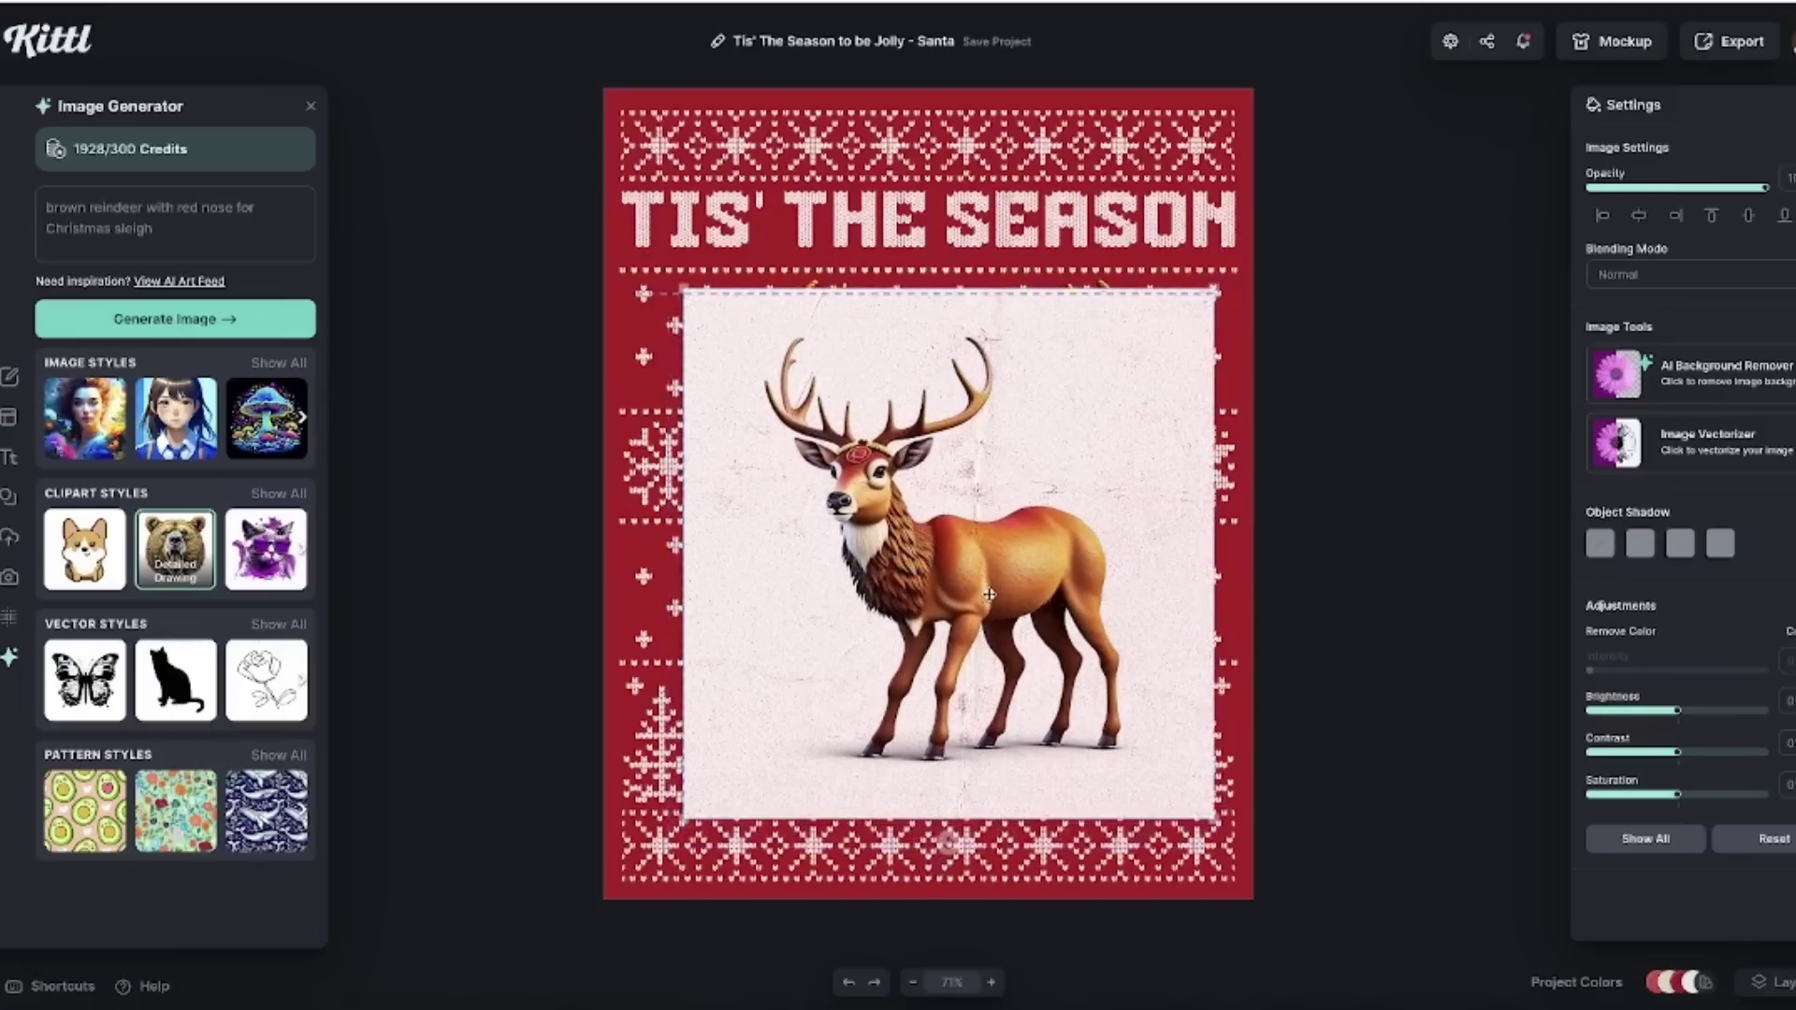
{"action": "left_click", "coordinate": [1679, 373]}
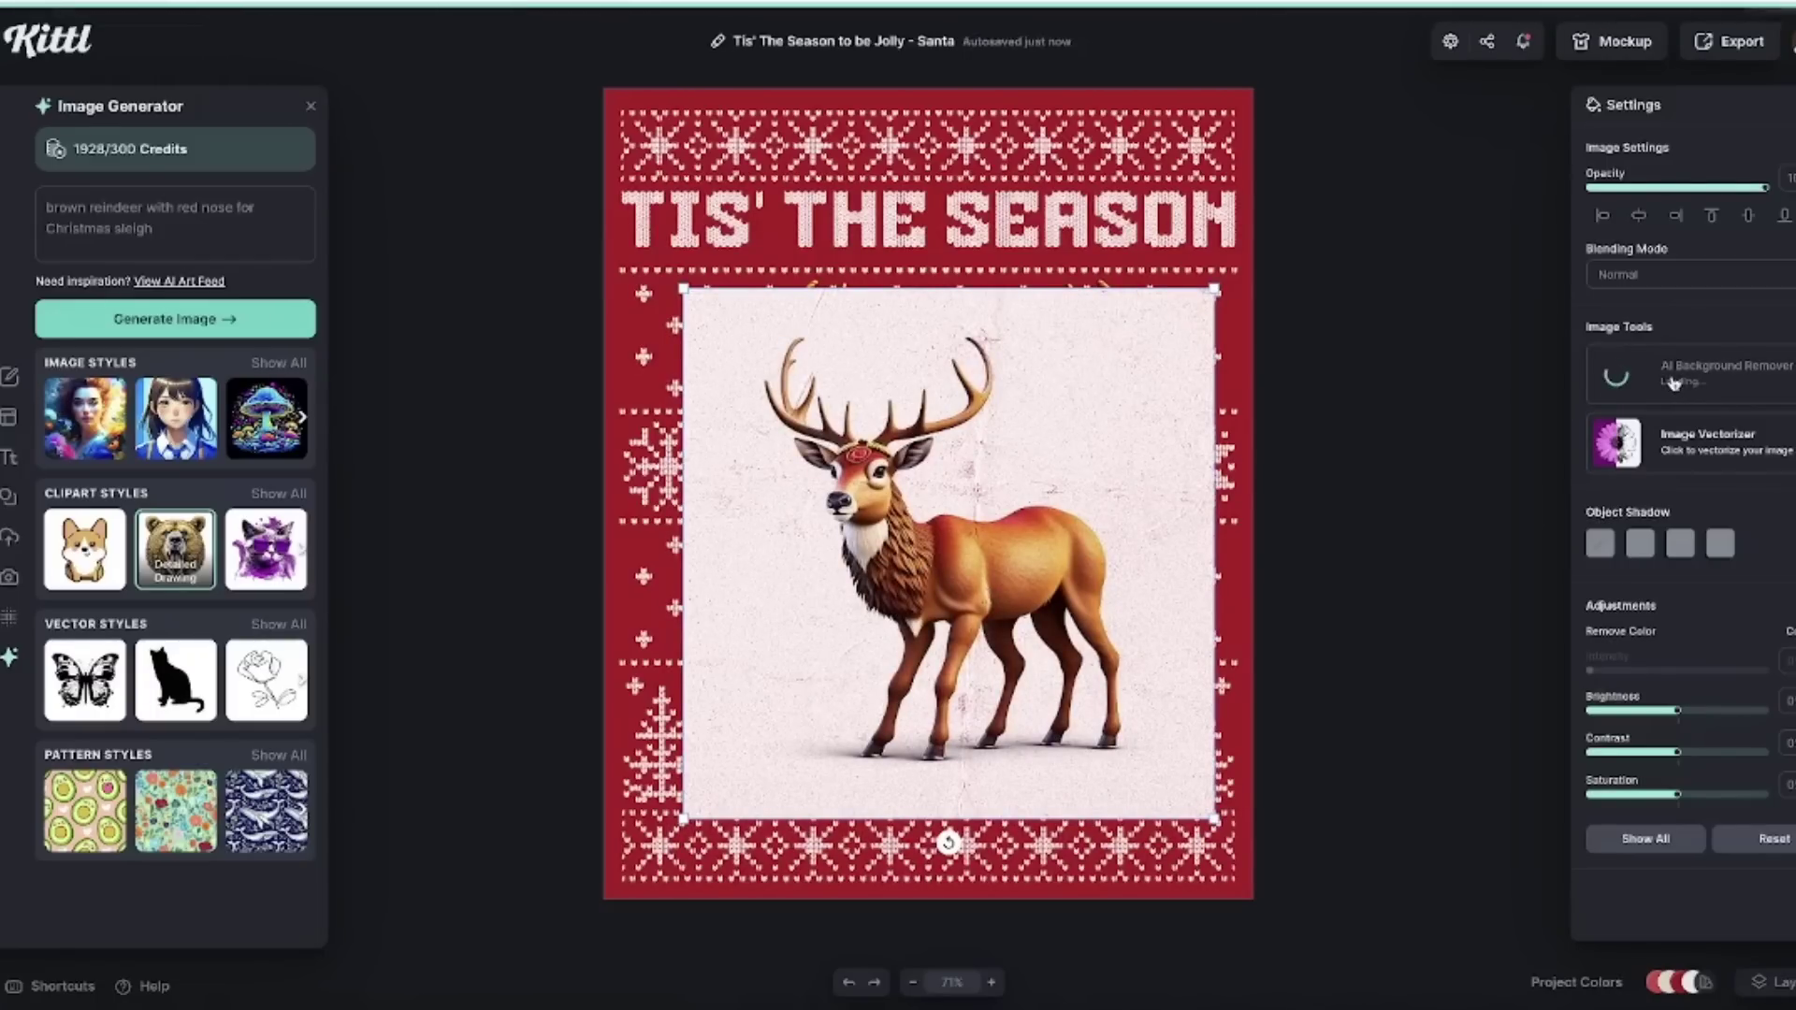
{"action": "left_click_drag", "start_coordinate": [1046, 577], "coordinate": [904, 588]}
{"action": "left_click_drag", "start_coordinate": [1002, 474], "coordinate": [1085, 485]}
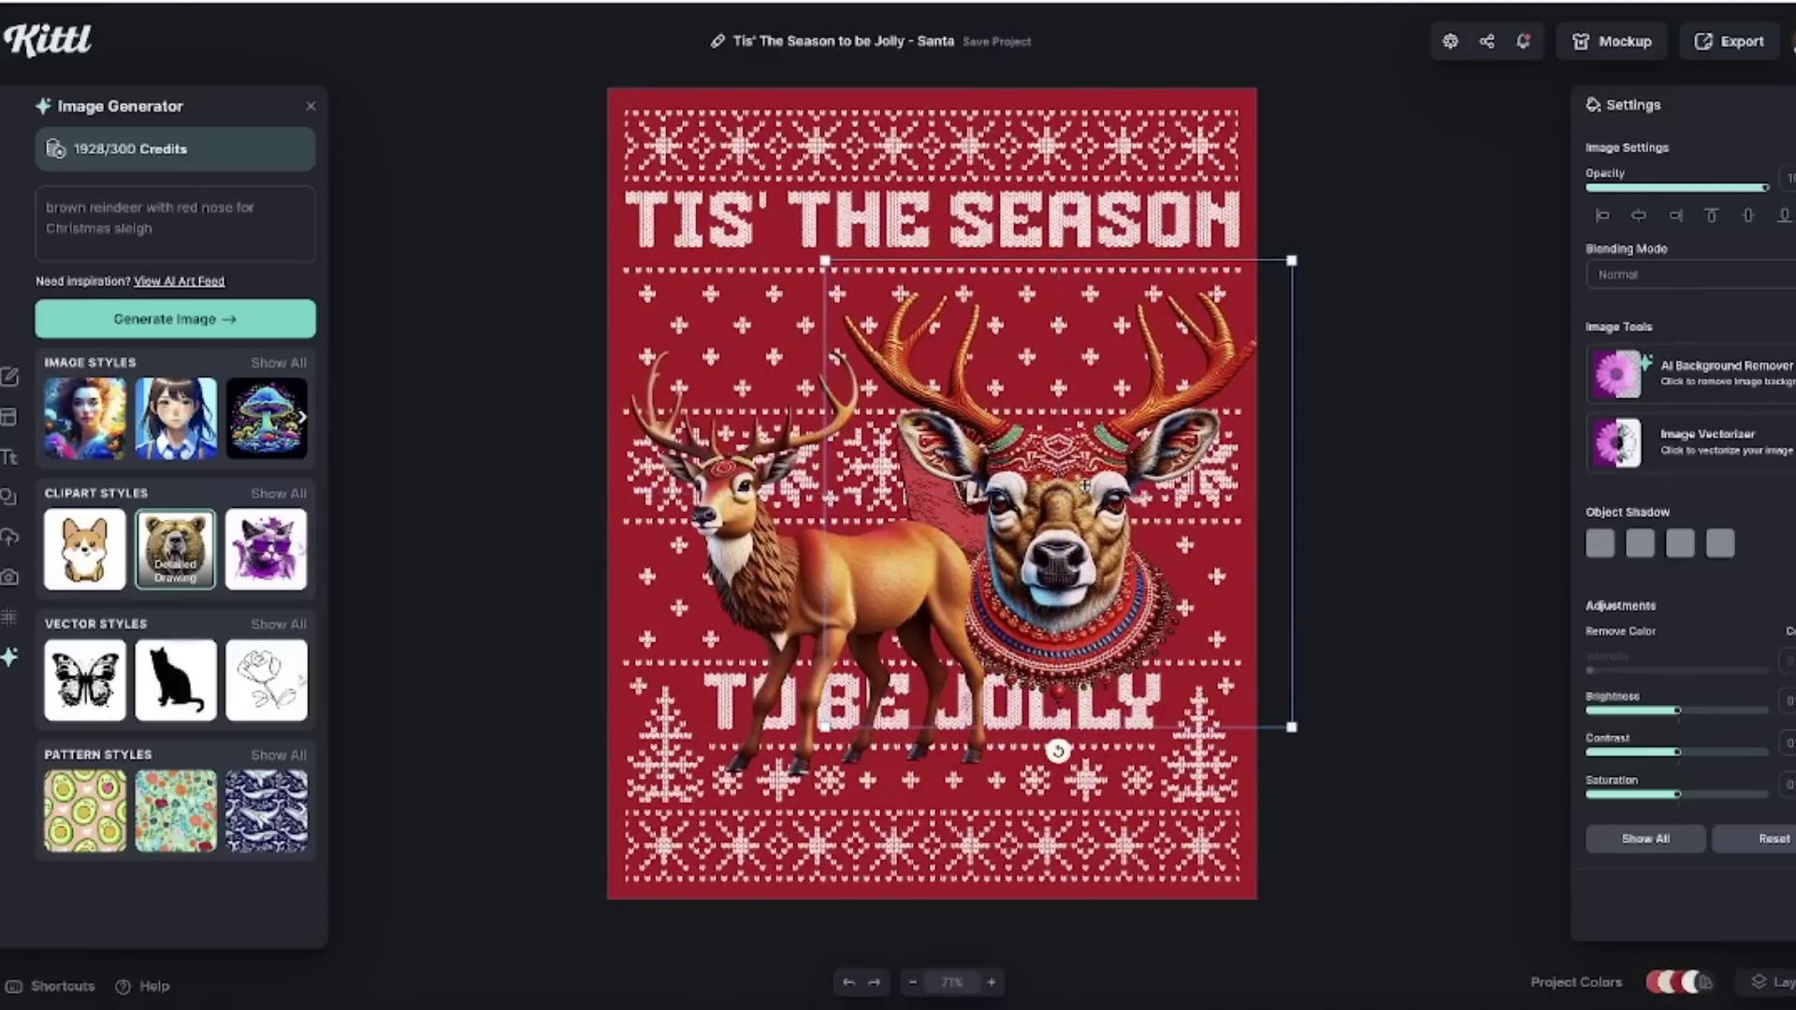
Delete the reindeer head image and search Elements for 'christmas sleigh'.
{"action": "key", "text": "Delete"}
{"action": "left_click", "coordinate": [989, 506]}
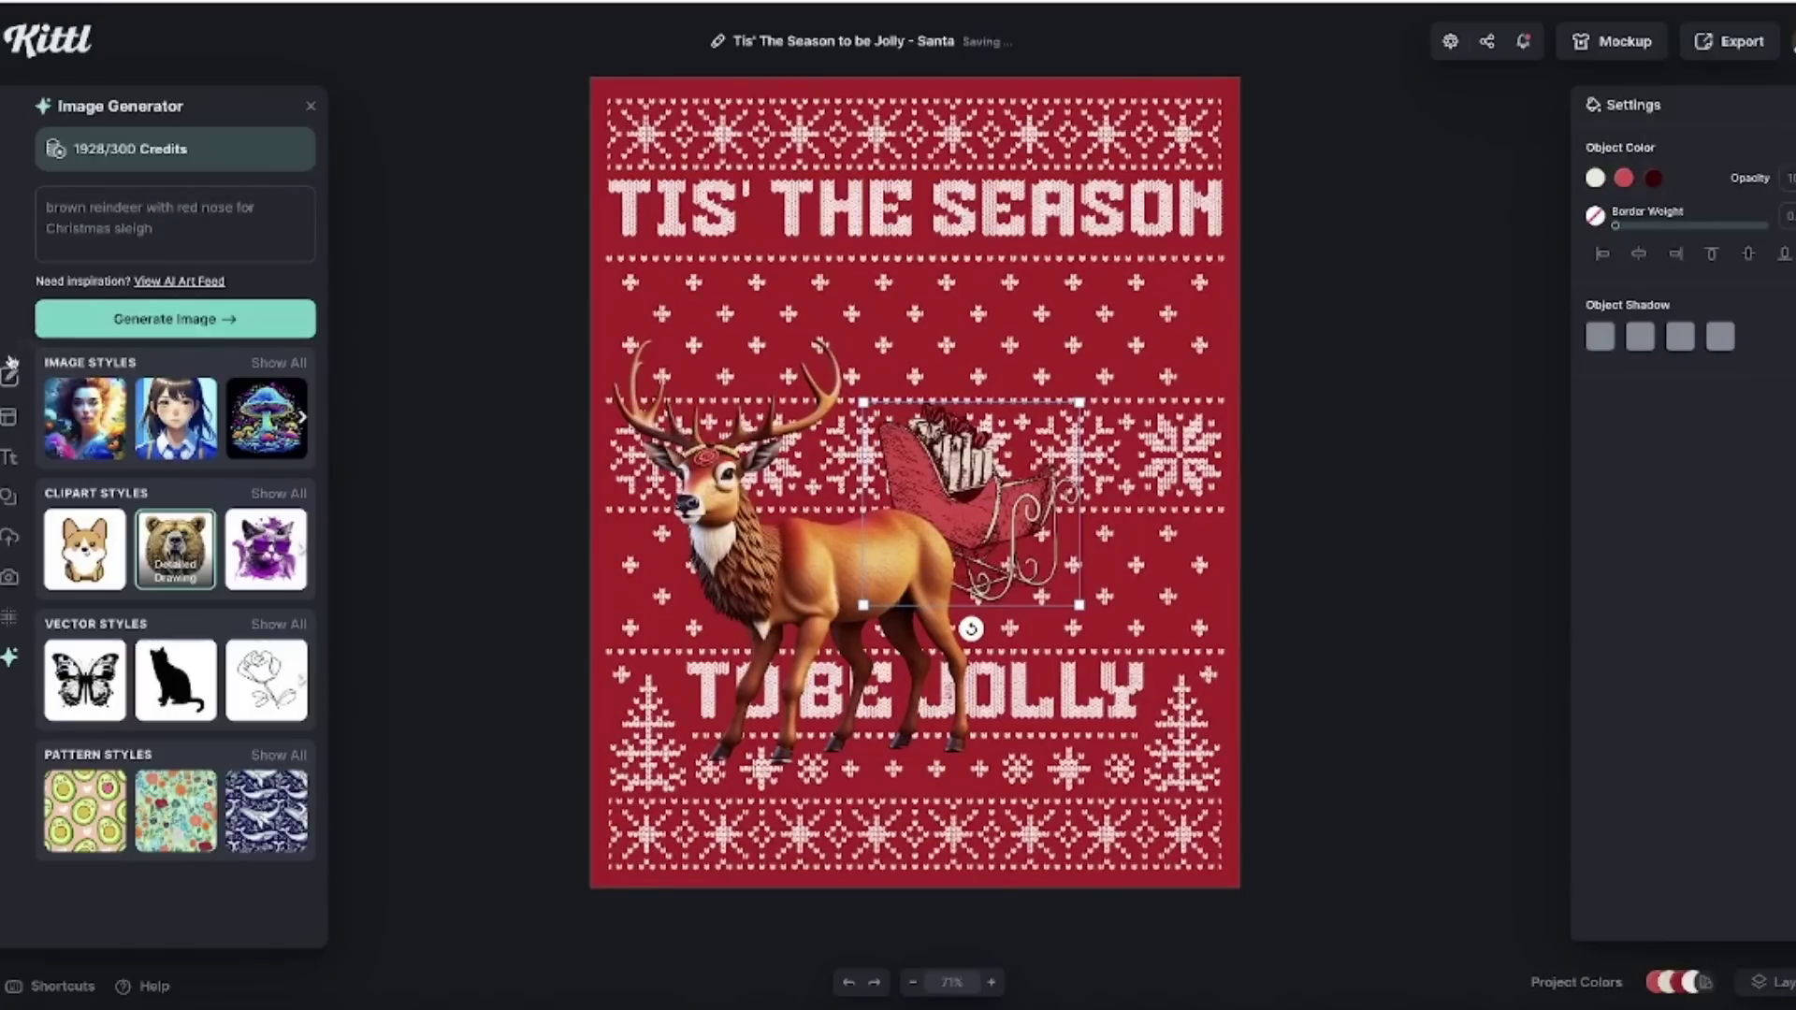
{"action": "left_click", "coordinate": [8, 420]}
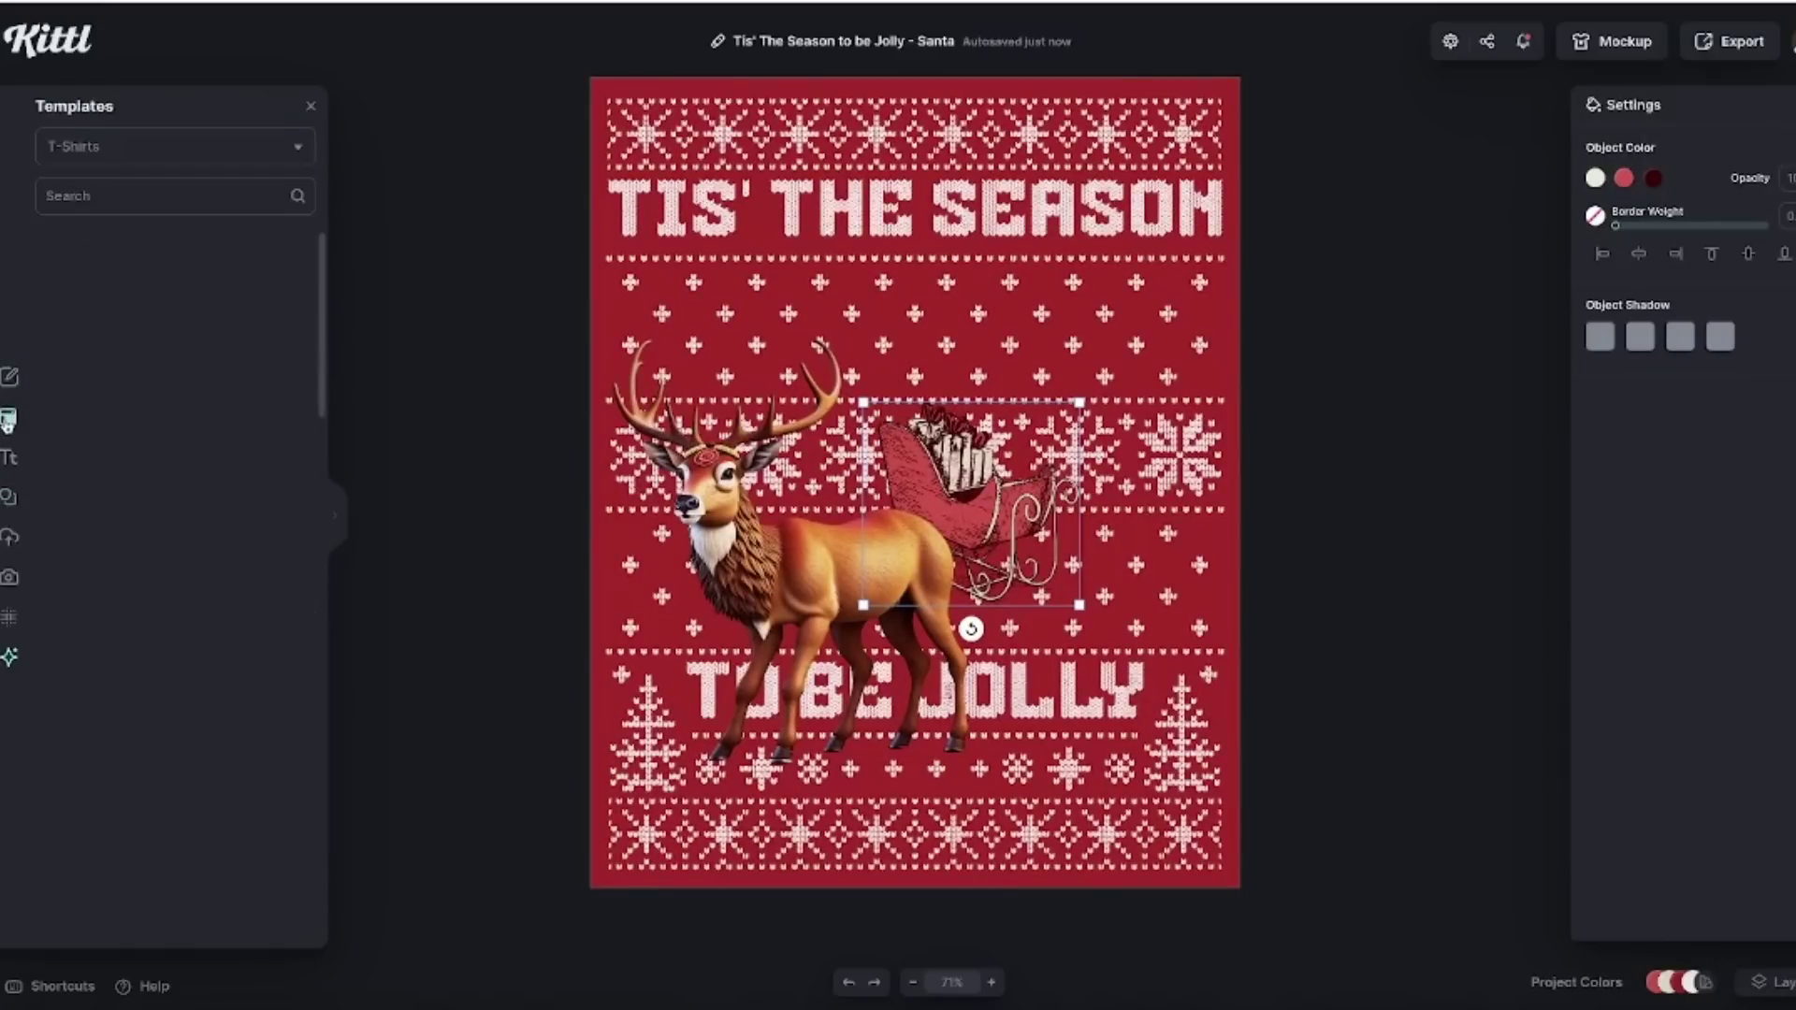
{"action": "left_click", "coordinate": [10, 501]}
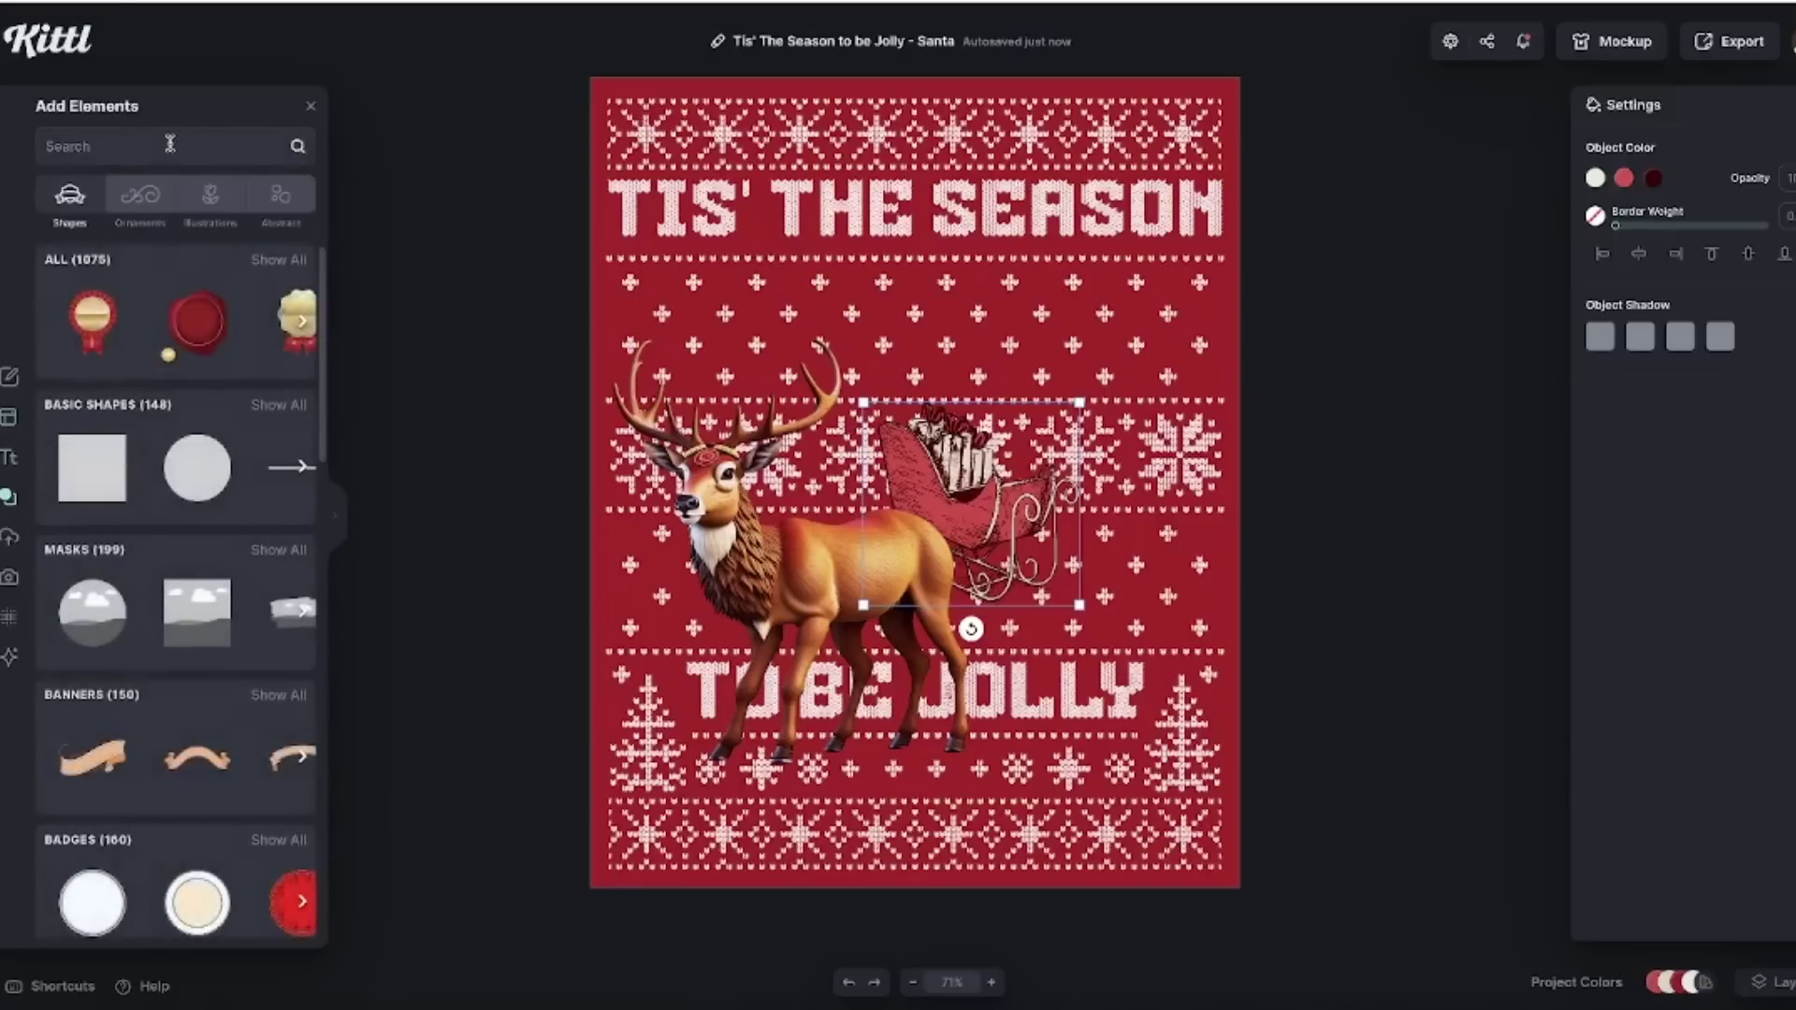
{"action": "type", "text": "christmas sleigh"}
{"action": "key", "text": "Return"}
{"action": "key", "text": "ctrl+z"}
{"action": "key", "text": "ctrl+z"}
Add the gift-sack sleigh from a 'santa sleigh' search and retype the title 'RIDING IN A ONE'.
{"action": "scroll", "coordinate": [187, 608], "scroll_direction": "down", "scroll_amount": 5}
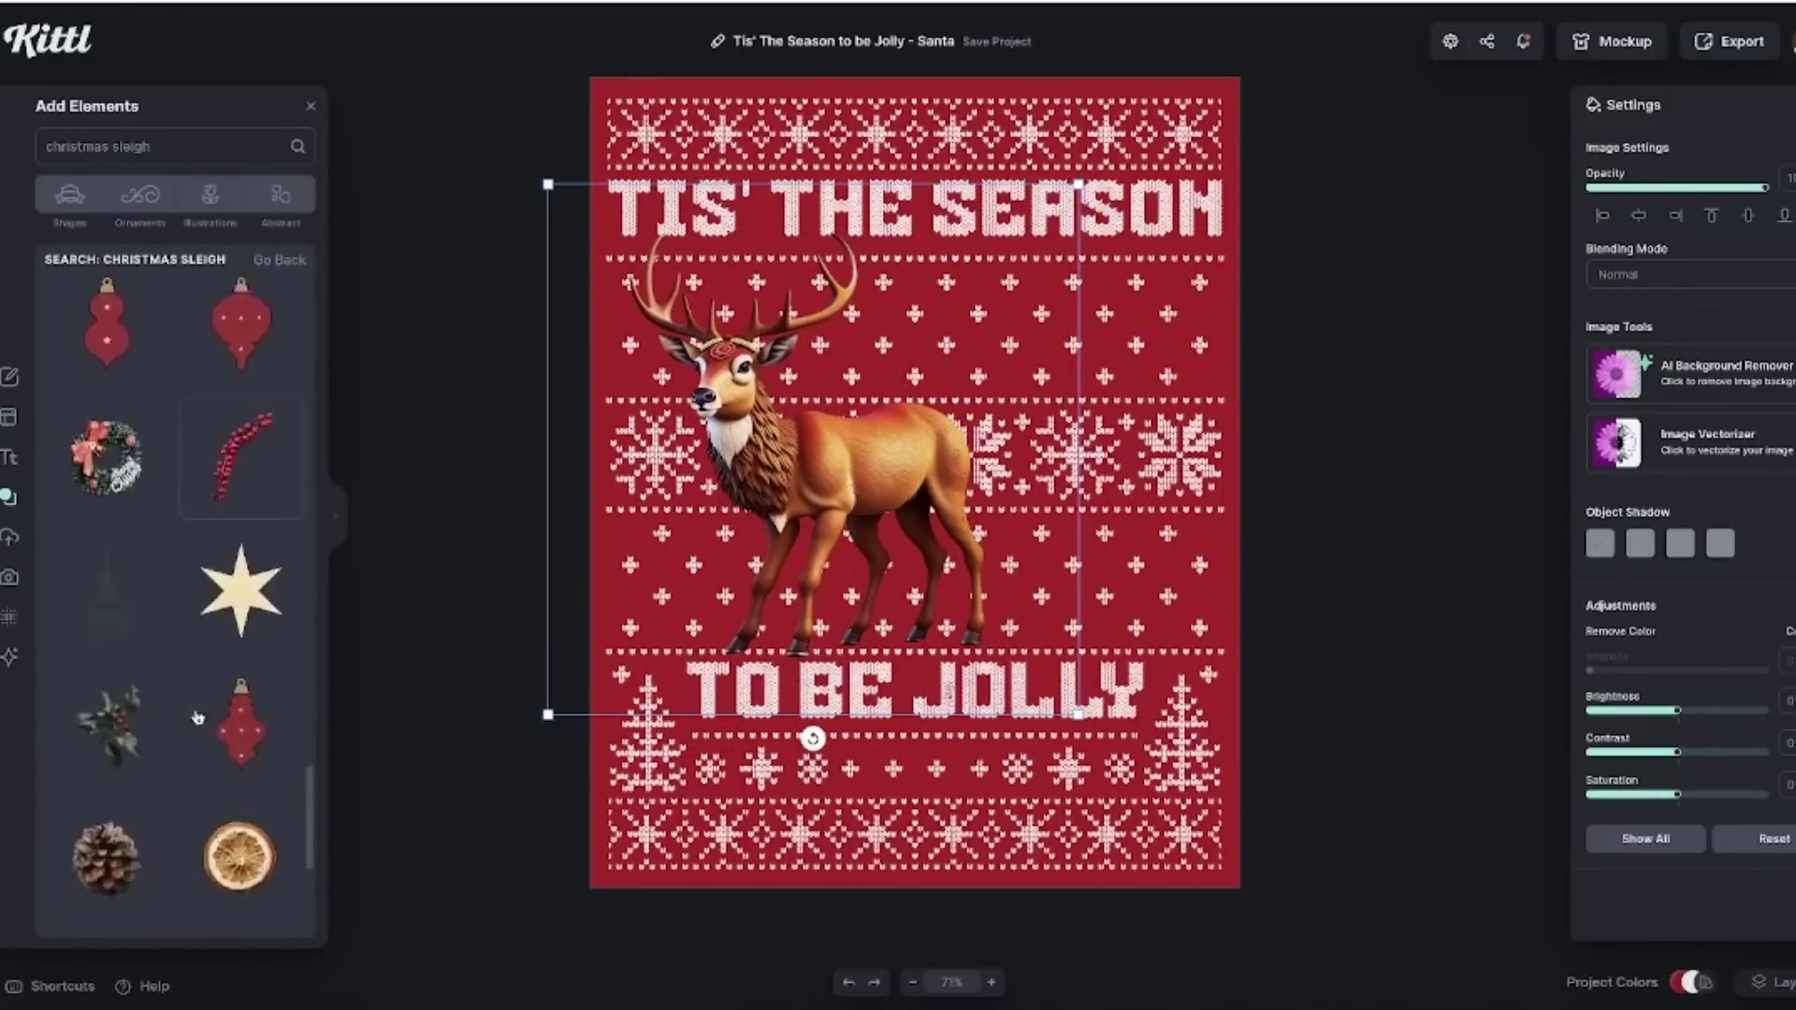
{"action": "double_click", "coordinate": [75, 147]}
{"action": "type", "text": "santa"}
{"action": "key", "text": "Return"}
{"action": "scroll", "coordinate": [178, 608], "scroll_direction": "down", "scroll_amount": 3}
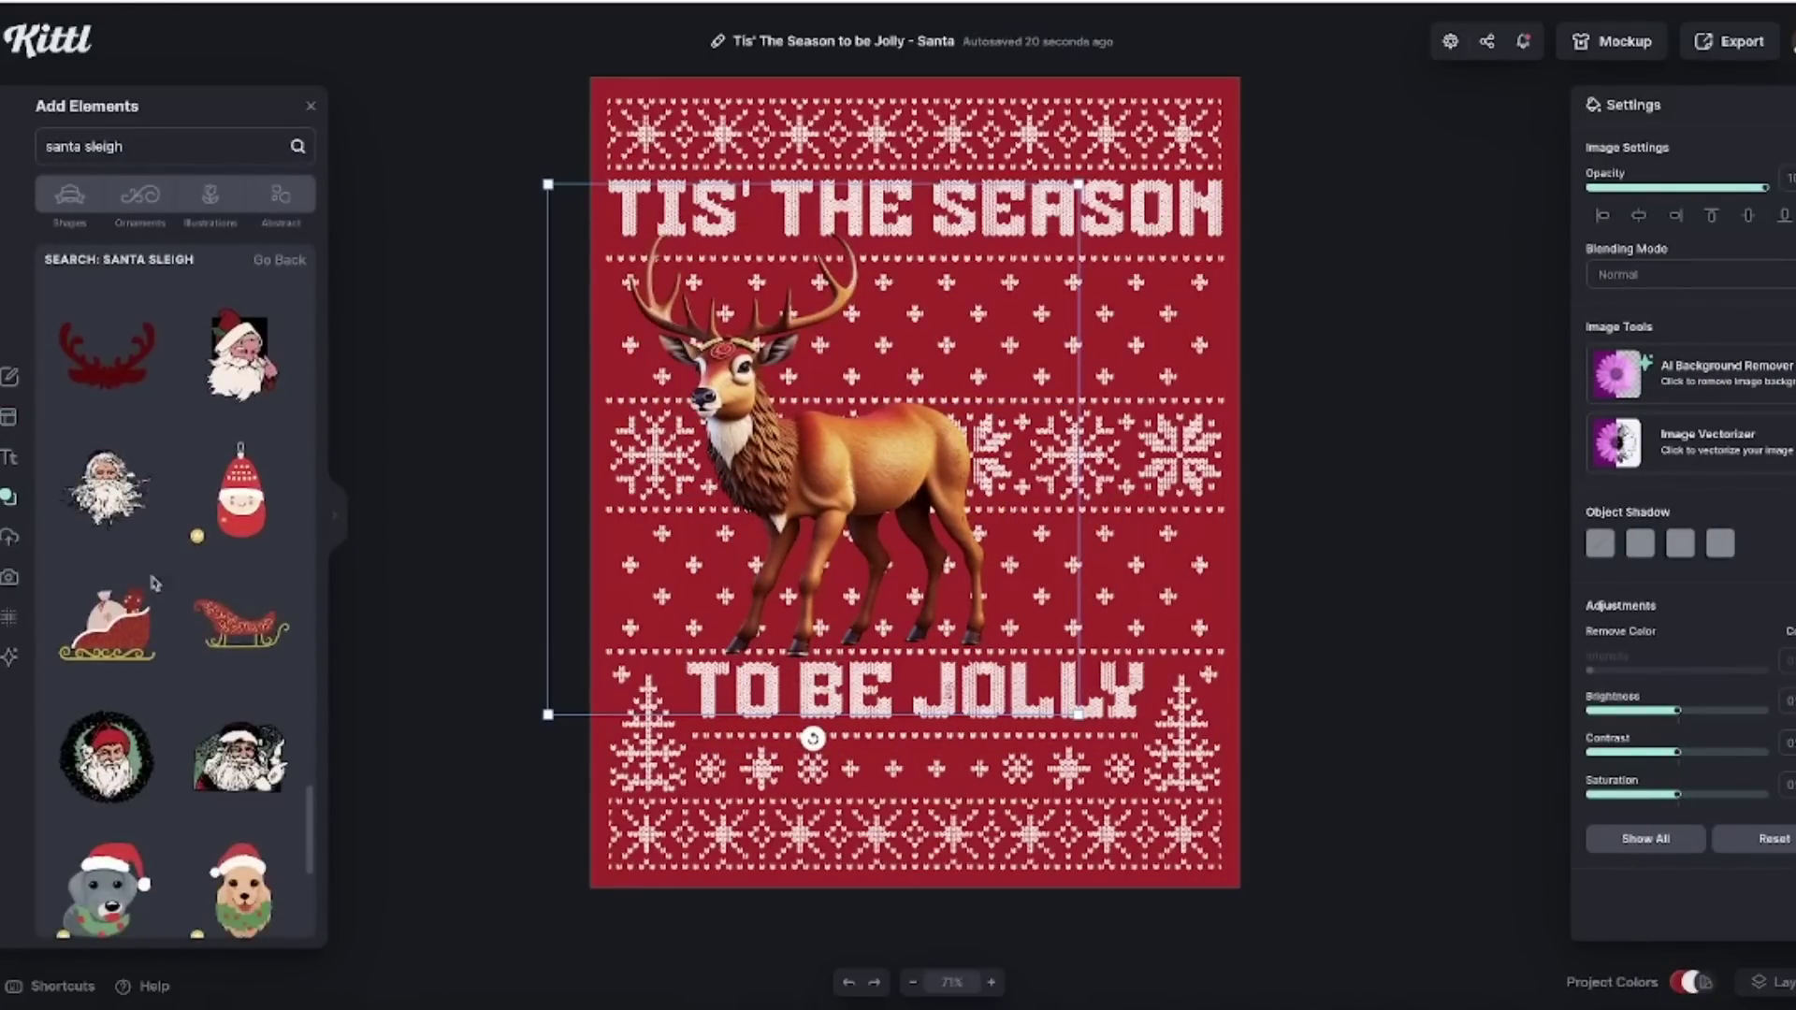
{"action": "left_click", "coordinate": [106, 654]}
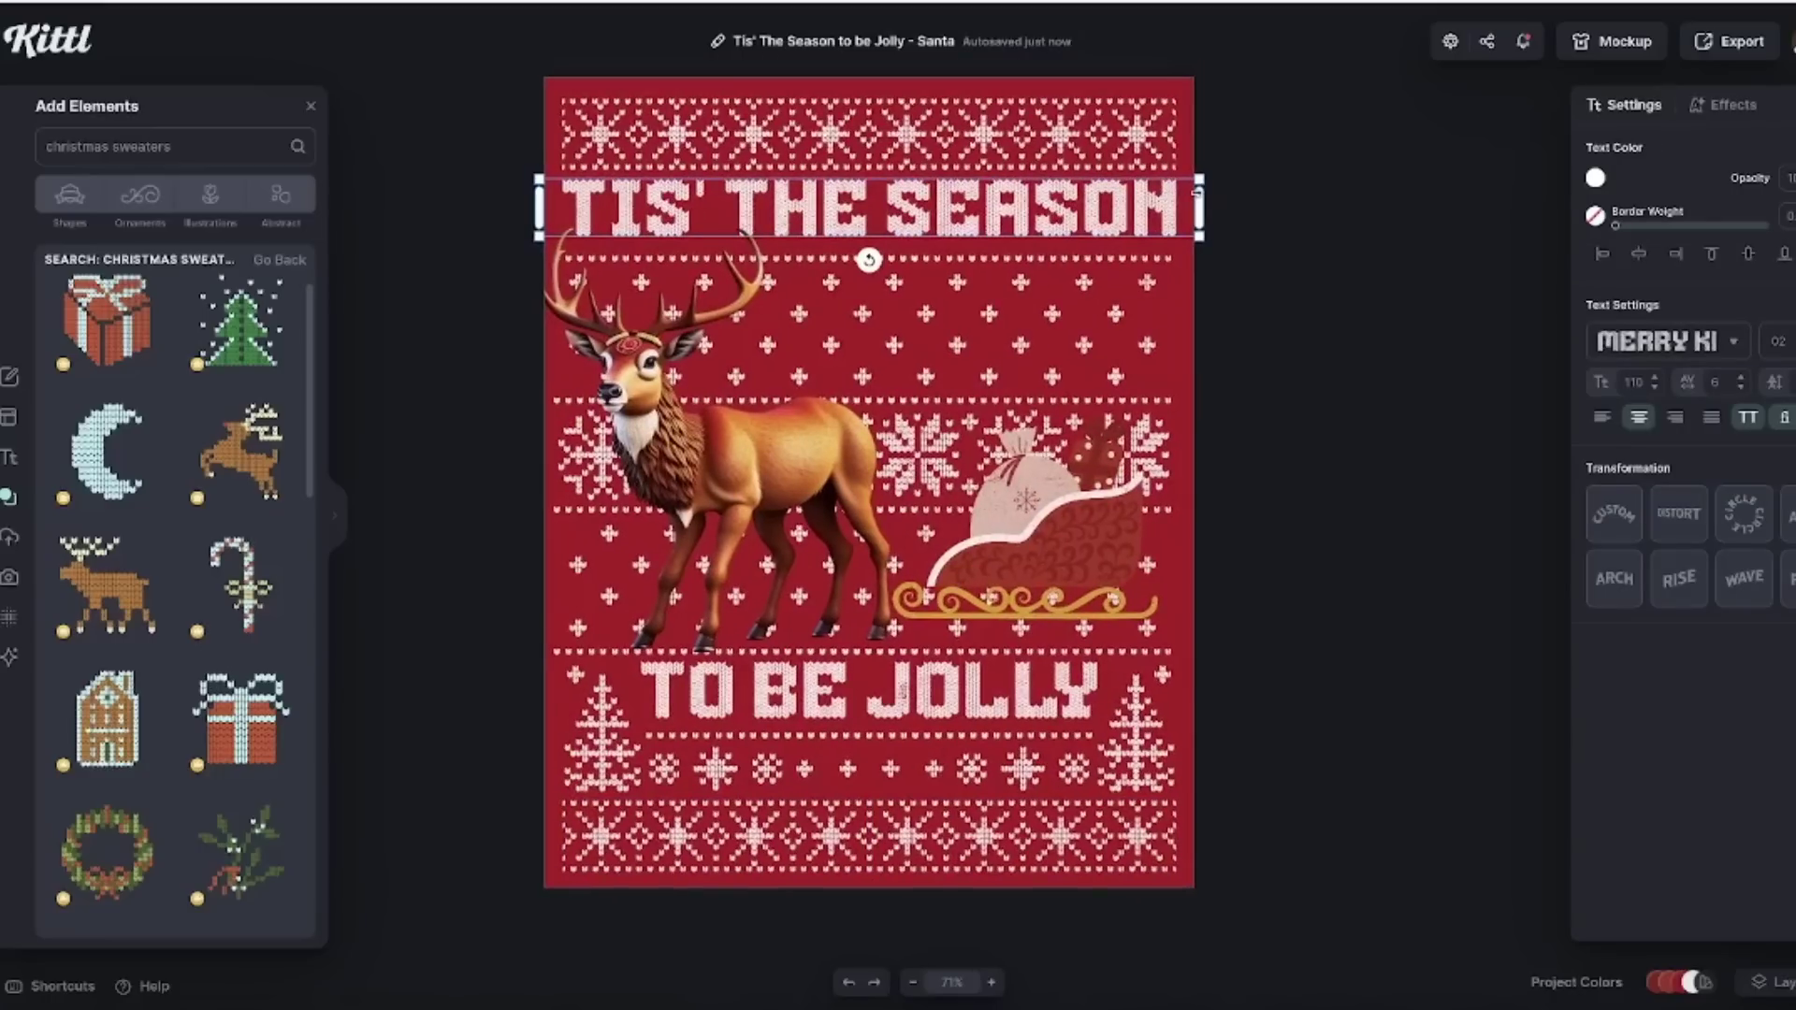
{"action": "type", "text": "RIDING IN A ONE HORSE"}
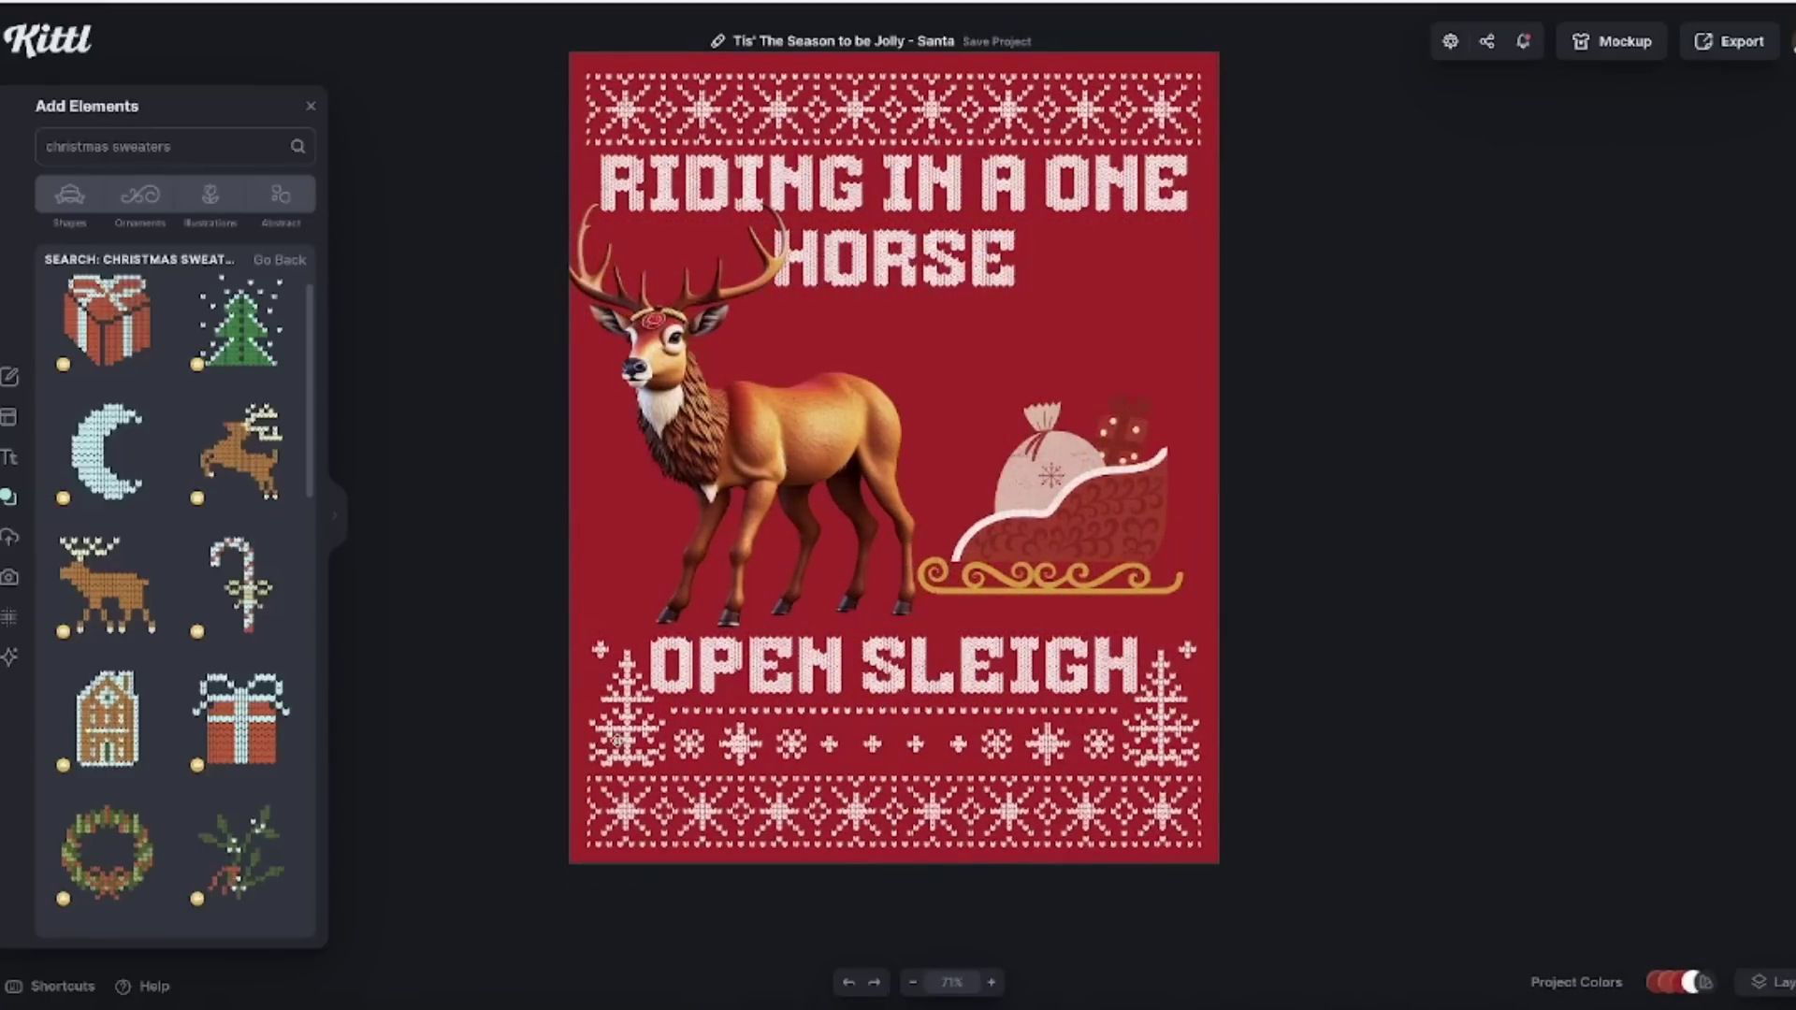
Put knitted gifts at both ends of OPEN SLEIGH, plus a tree row and white dot border along the bottom.
{"action": "left_click_drag", "start_coordinate": [107, 315], "coordinate": [882, 603]}
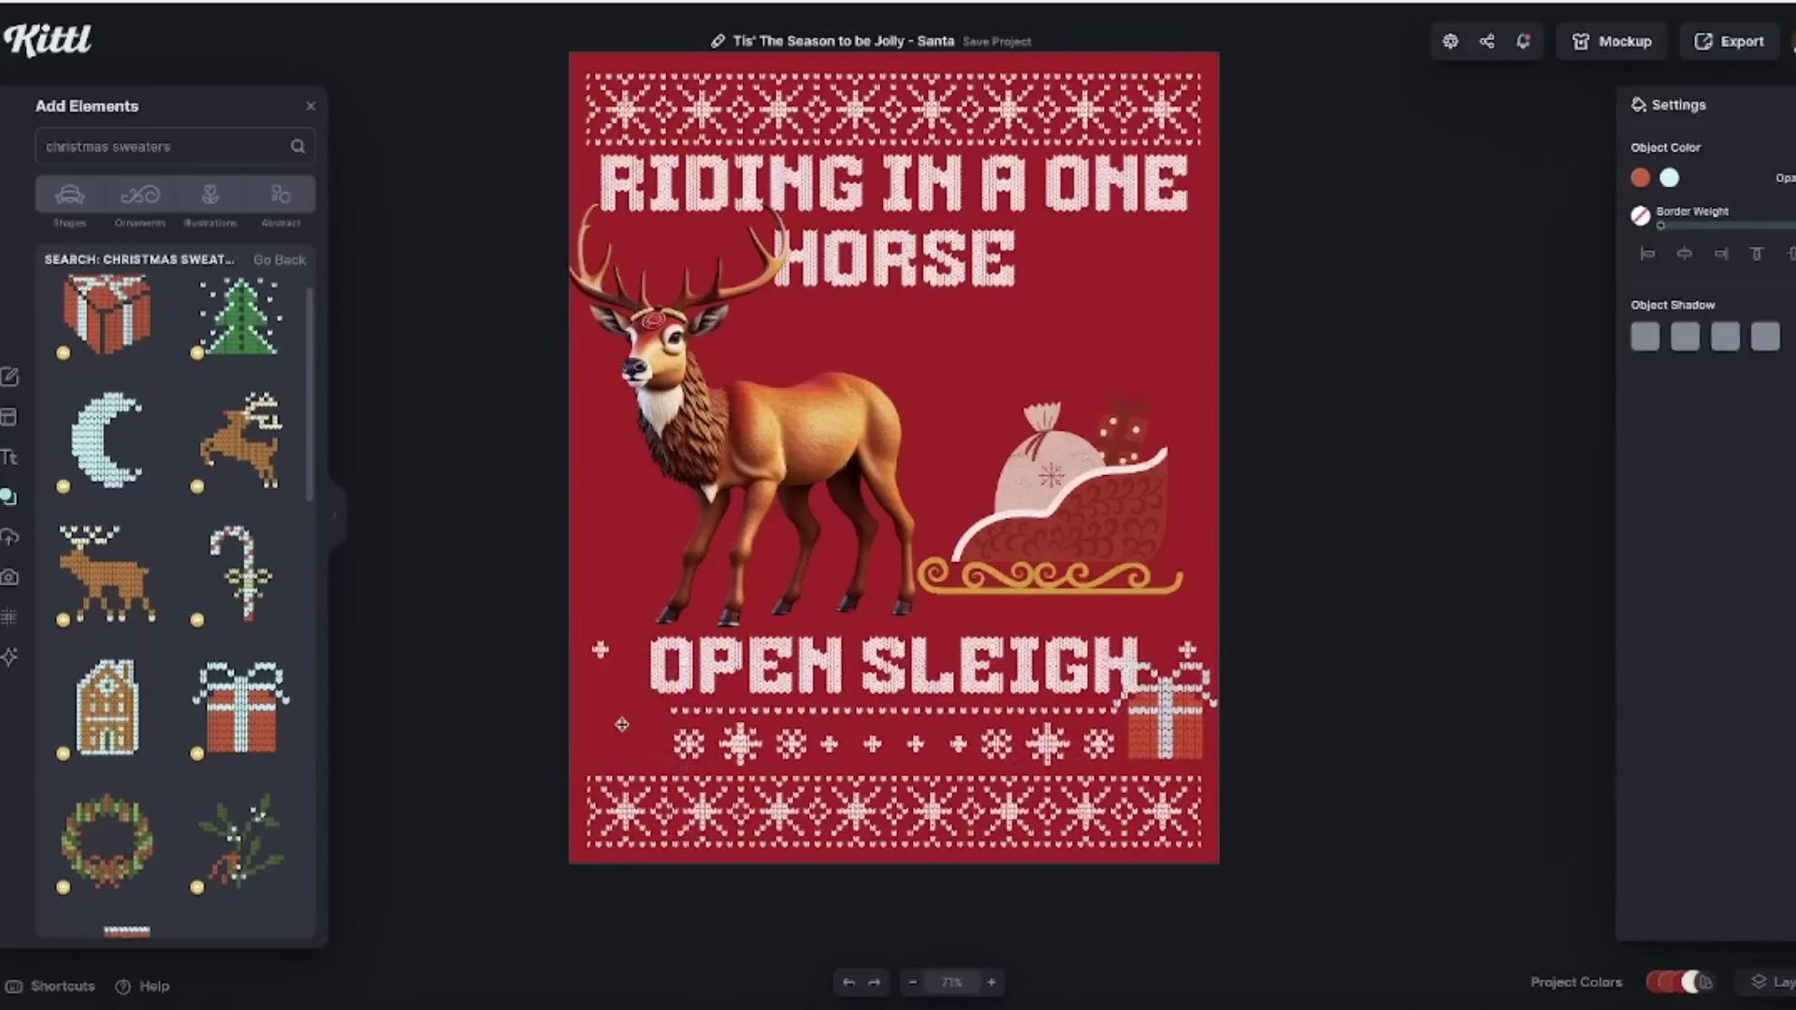
{"action": "left_click", "coordinate": [661, 729]}
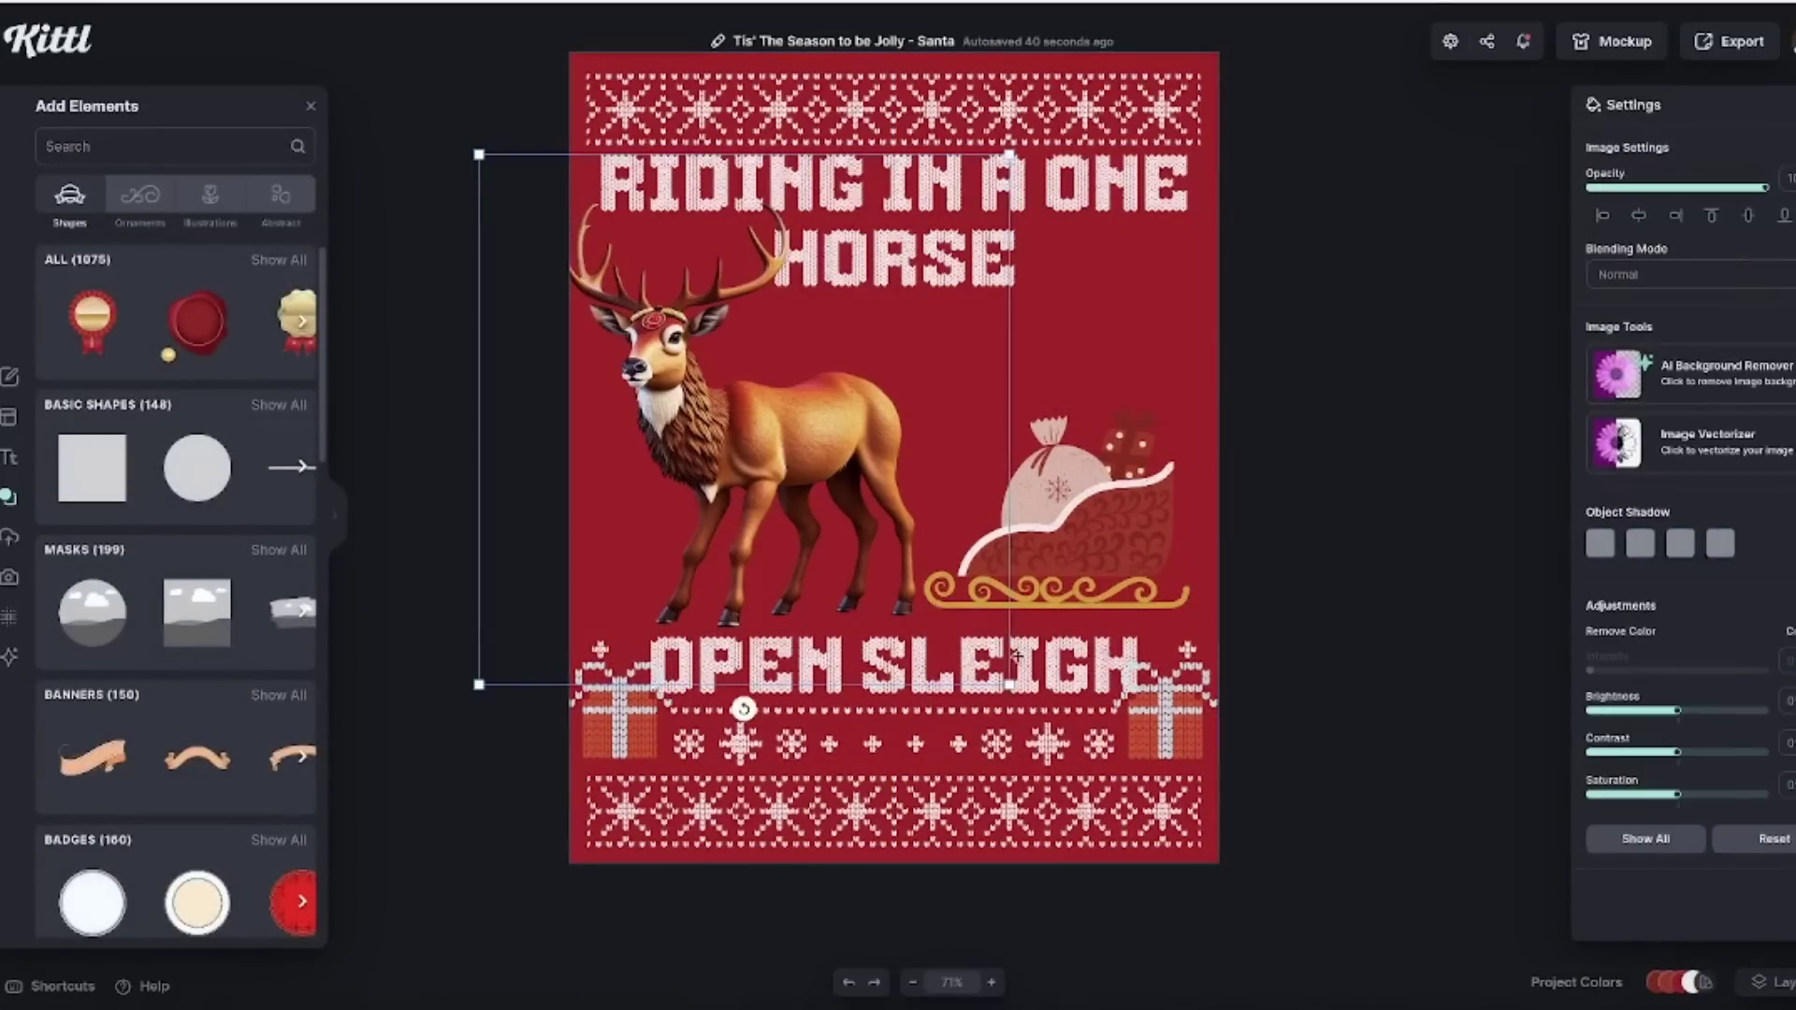
{"action": "left_click", "coordinate": [954, 441]}
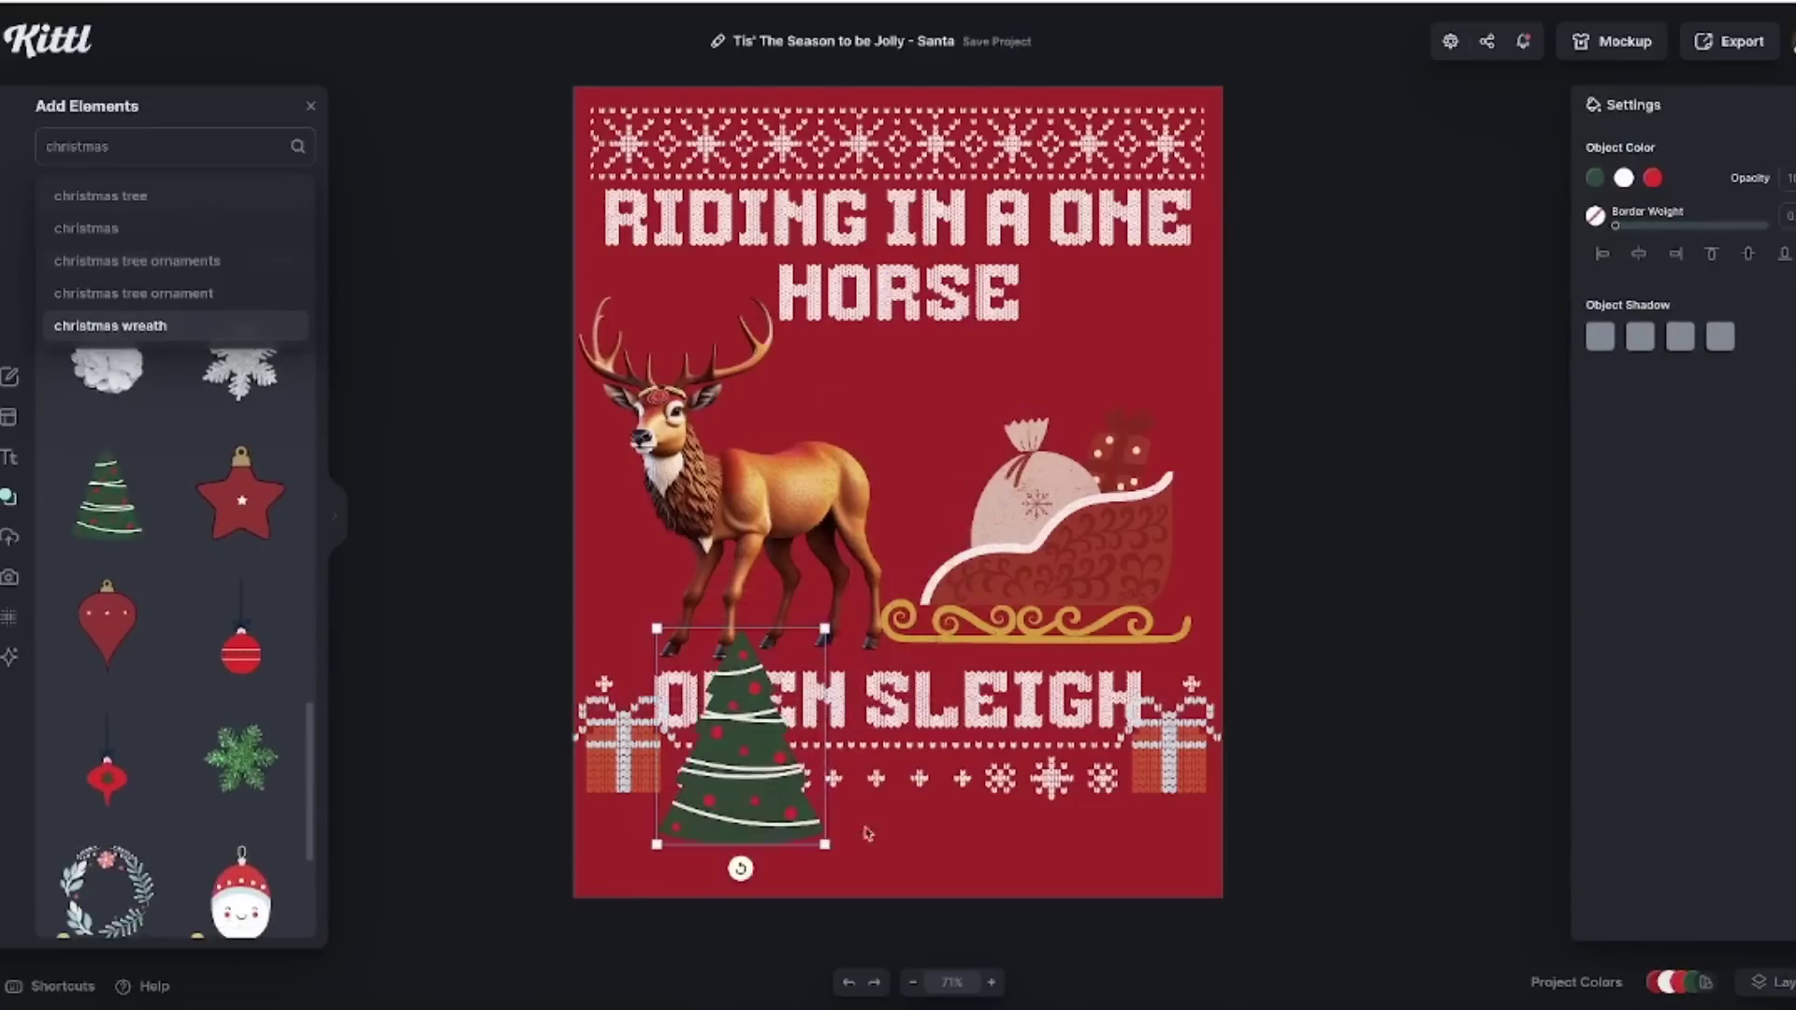
{"action": "left_click_drag", "start_coordinate": [609, 864], "coordinate": [1193, 847]}
{"action": "left_click", "coordinate": [1281, 964]}
{"action": "right_click", "coordinate": [978, 749]}
{"action": "left_click", "coordinate": [1028, 777]}
{"action": "left_click_drag", "start_coordinate": [898, 767], "coordinate": [856, 912]}
{"action": "left_click", "coordinate": [1303, 851]}
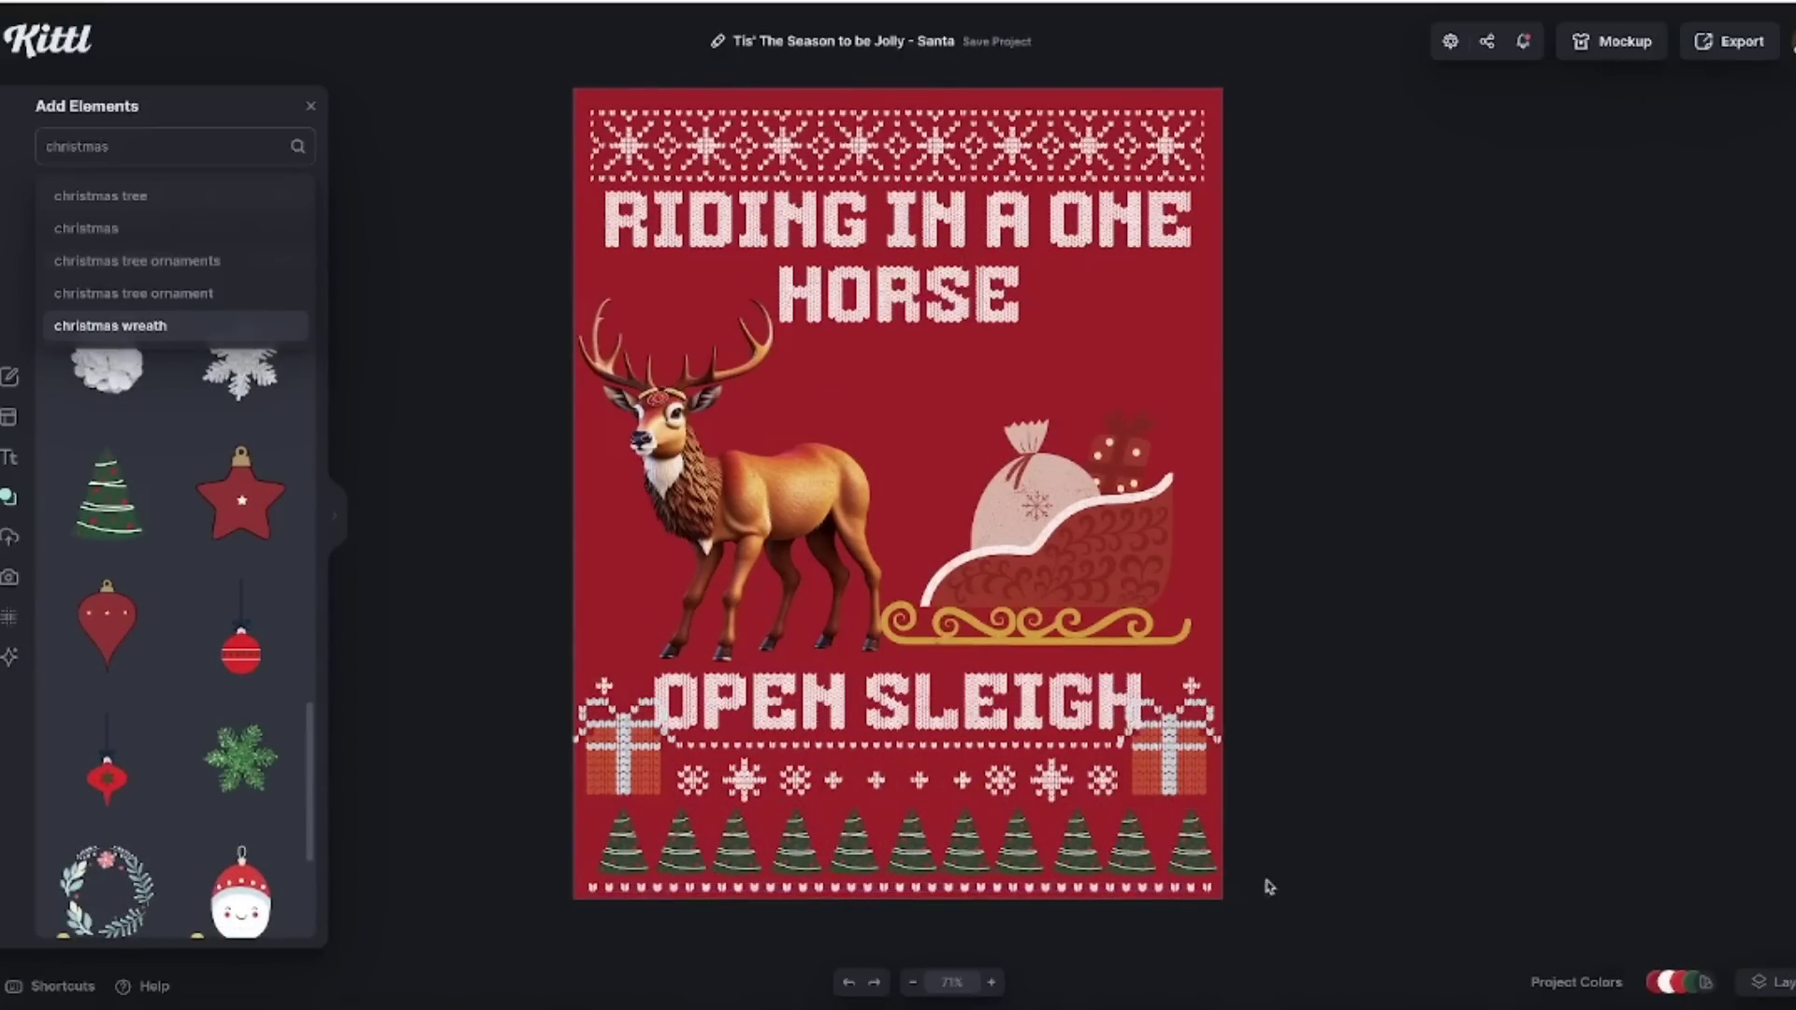
Add small envelope and wreath elements to the design.
{"action": "left_click", "coordinate": [975, 145]}
{"action": "scroll", "coordinate": [173, 655], "scroll_direction": "down", "scroll_amount": 5}
{"action": "left_click", "coordinate": [126, 689]}
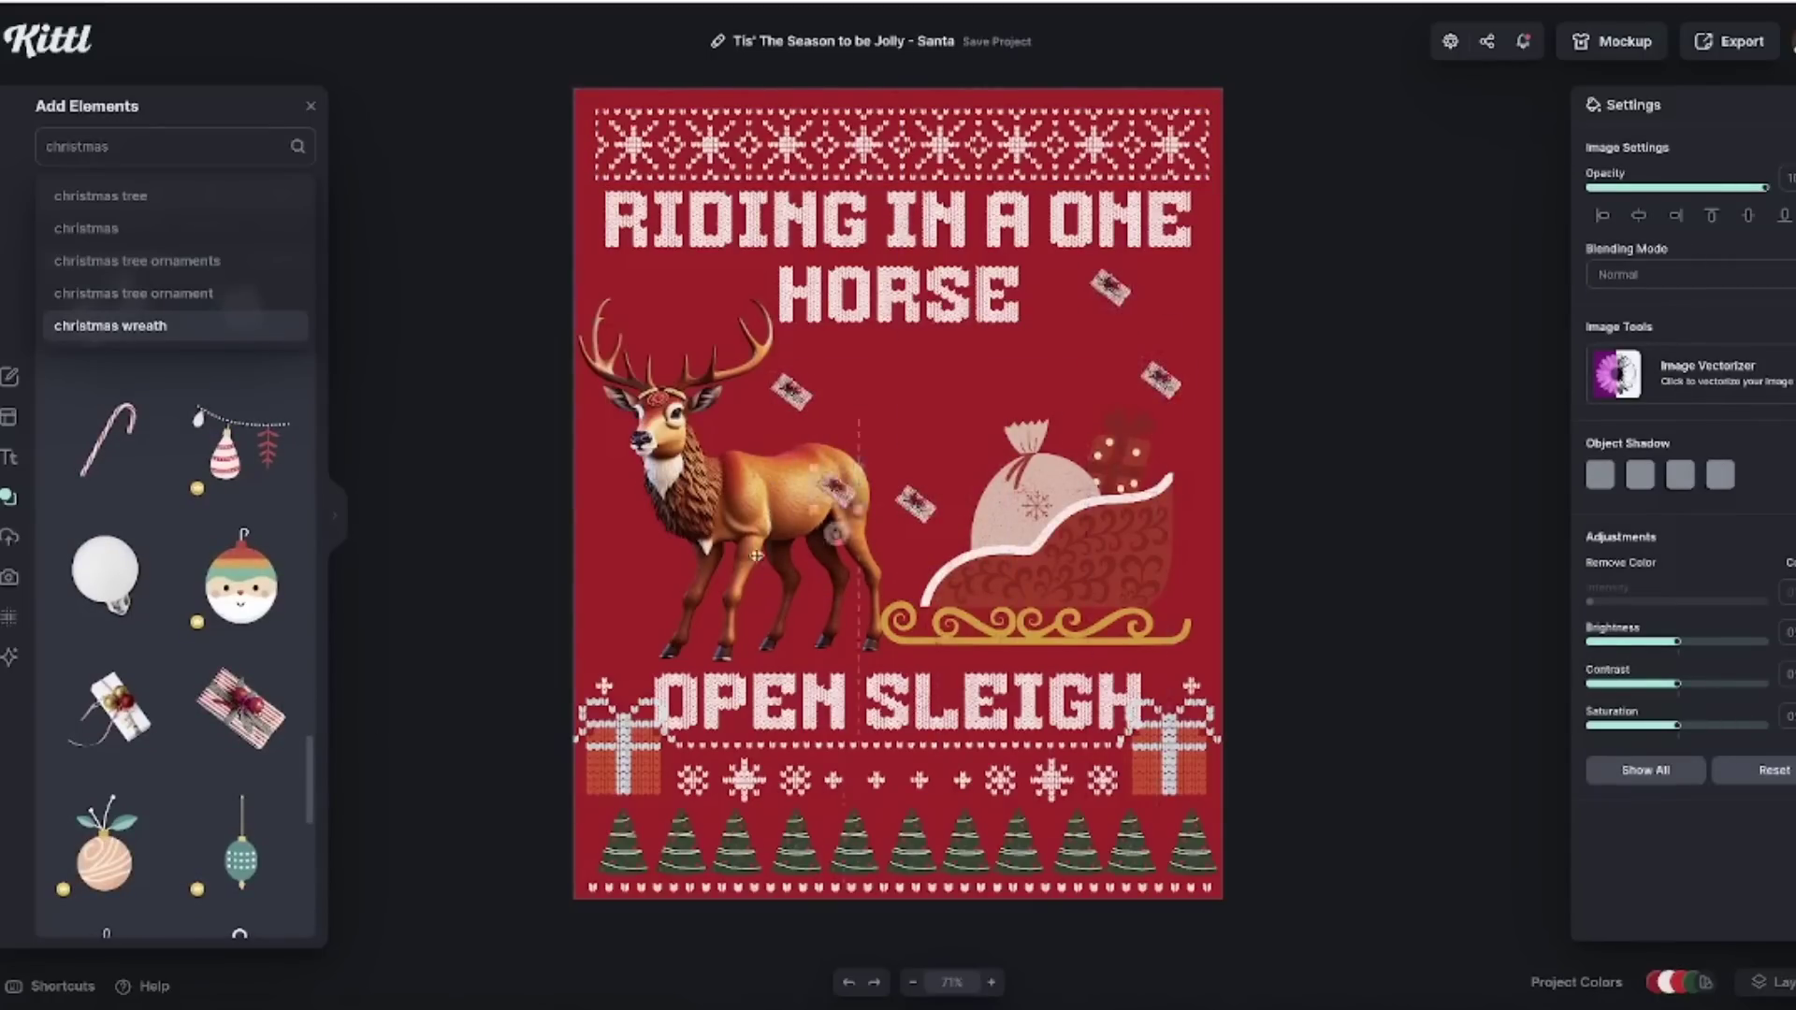
{"action": "left_click", "coordinate": [107, 574]}
{"action": "mouse_move", "coordinate": [898, 494]}
{"action": "left_mouse_down"}
{"action": "mouse_move", "coordinate": [604, 447]}
{"action": "mouse_move", "coordinate": [1096, 348]}
{"action": "mouse_move", "coordinate": [710, 315]}
{"action": "left_mouse_up"}
Add a knitted Santa head and spread Santa, letter and wreath copies around the sleigh.
{"action": "scroll", "coordinate": [173, 654], "scroll_direction": "down", "scroll_amount": 3}
{"action": "scroll", "coordinate": [172, 652], "scroll_direction": "down", "scroll_amount": 3}
{"action": "left_click", "coordinate": [240, 618]}
{"action": "mouse_move", "coordinate": [898, 494]}
{"action": "left_mouse_down"}
{"action": "mouse_move", "coordinate": [894, 365]}
{"action": "mouse_move", "coordinate": [1170, 308]}
{"action": "mouse_move", "coordinate": [1080, 402]}
{"action": "mouse_move", "coordinate": [730, 533]}
{"action": "mouse_move", "coordinate": [639, 318]}
{"action": "mouse_move", "coordinate": [903, 565]}
{"action": "mouse_move", "coordinate": [840, 412]}
{"action": "left_mouse_up"}
{"action": "left_click_drag", "start_coordinate": [914, 503], "coordinate": [951, 358]}
{"action": "left_click_drag", "start_coordinate": [840, 411], "coordinate": [603, 559]}
{"action": "left_click_drag", "start_coordinate": [951, 358], "coordinate": [1022, 365]}
{"action": "left_click", "coordinate": [928, 451]}
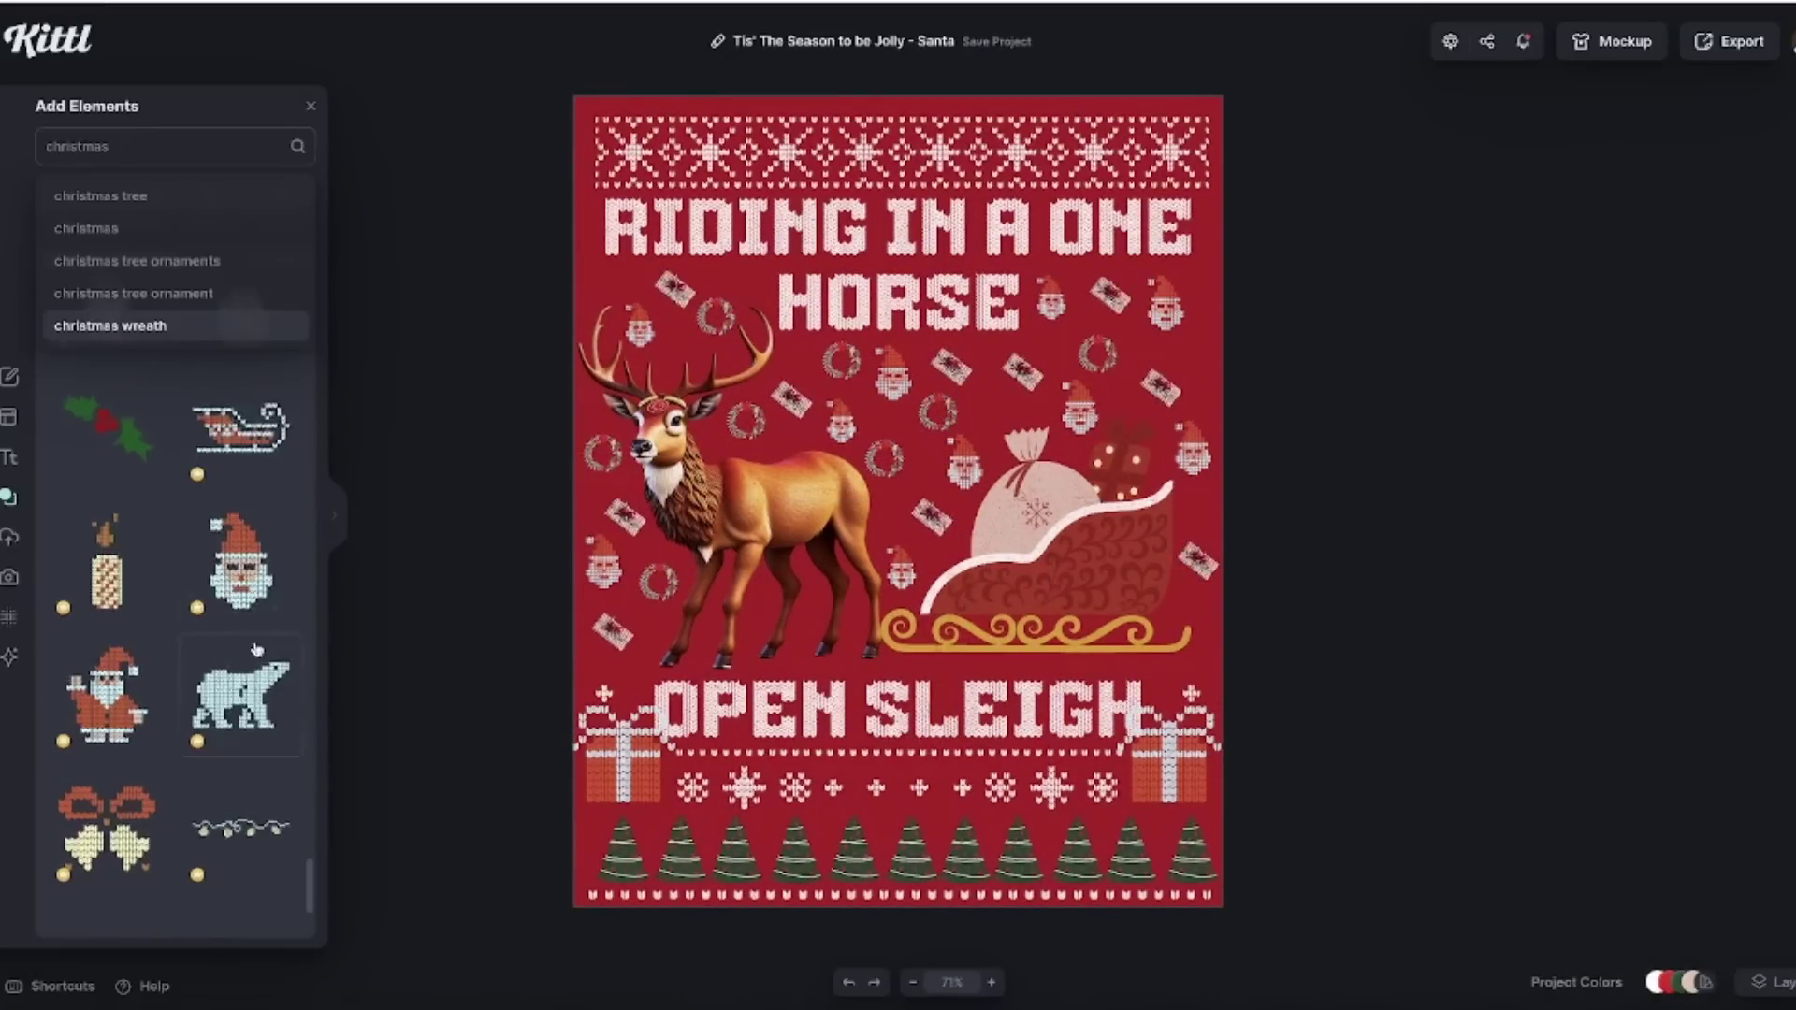
Replace the top snowflake band with a row of green gift boxes and delete the lower snowflake band.
{"action": "left_click", "coordinate": [677, 145]}
{"action": "key", "text": "Delete"}
{"action": "left_click_drag", "start_coordinate": [620, 152], "coordinate": [743, 153]}
{"action": "left_click_drag", "start_coordinate": [742, 152], "coordinate": [868, 153]}
{"action": "left_click_drag", "start_coordinate": [868, 153], "coordinate": [992, 152]}
{"action": "left_click_drag", "start_coordinate": [993, 152], "coordinate": [1054, 152]}
{"action": "left_click_drag", "start_coordinate": [1054, 152], "coordinate": [1177, 152]}
{"action": "left_click", "coordinate": [1291, 228]}
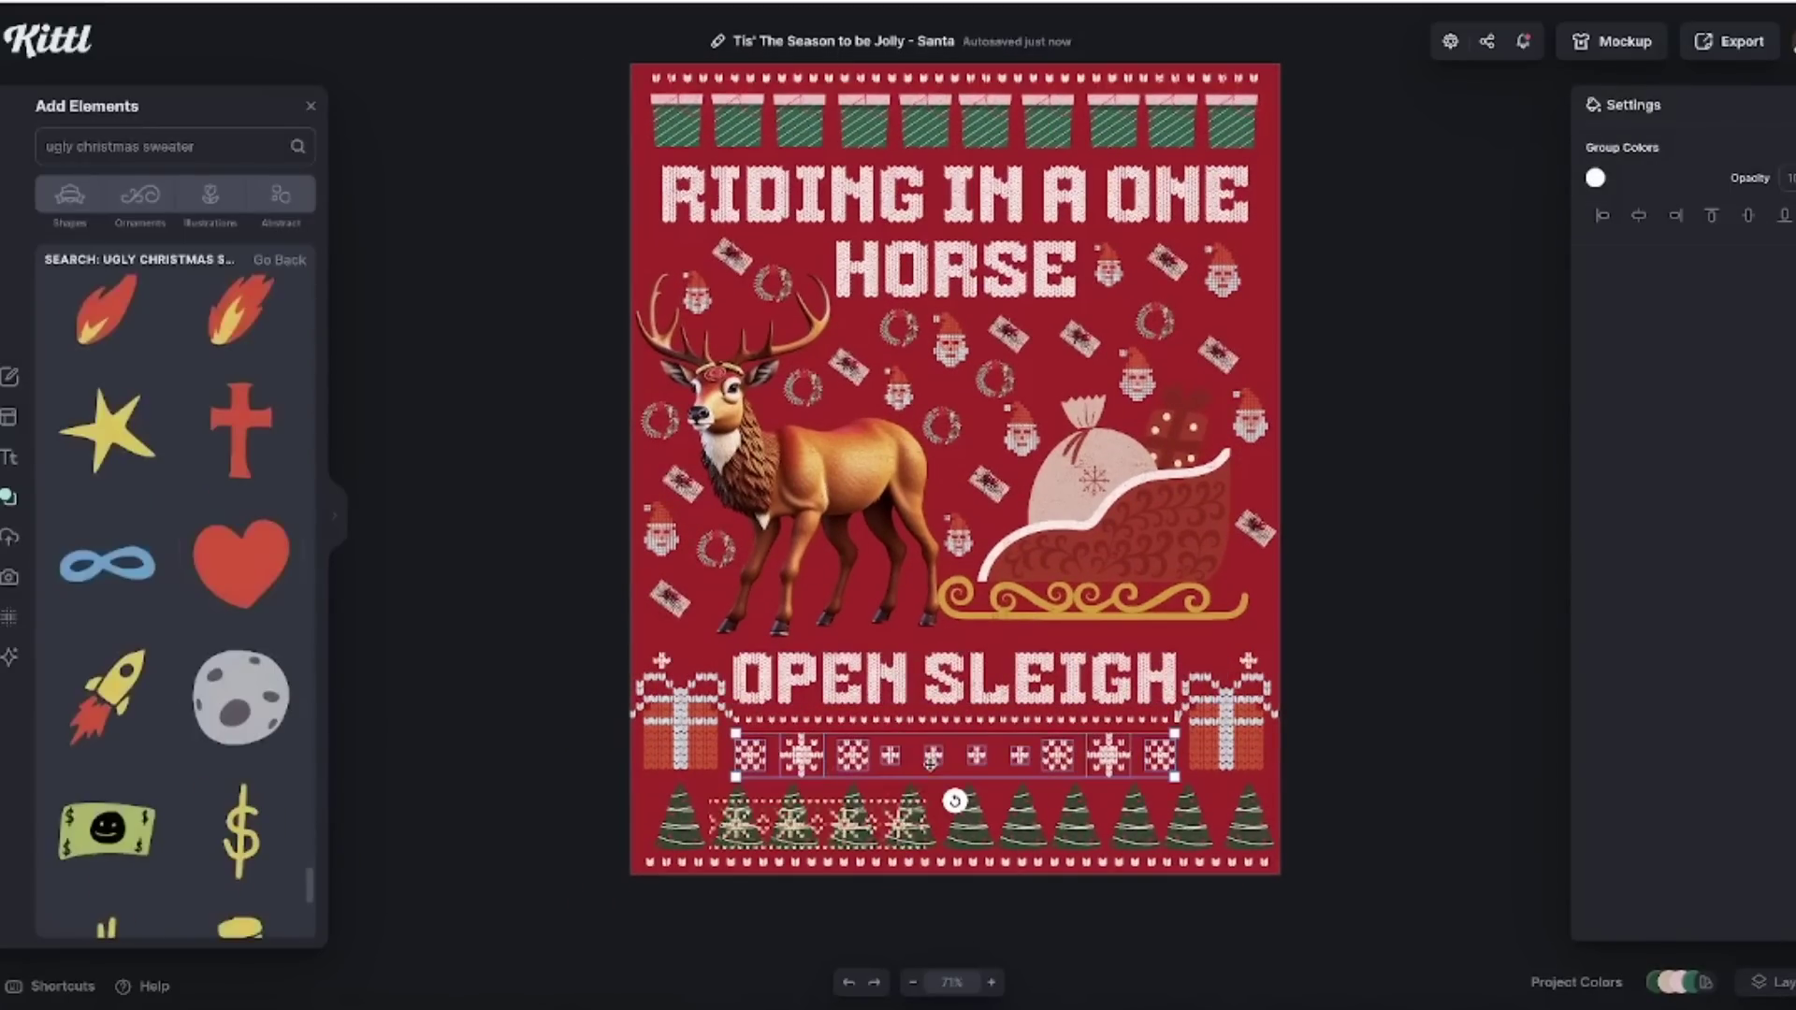
{"action": "key", "text": "Delete"}
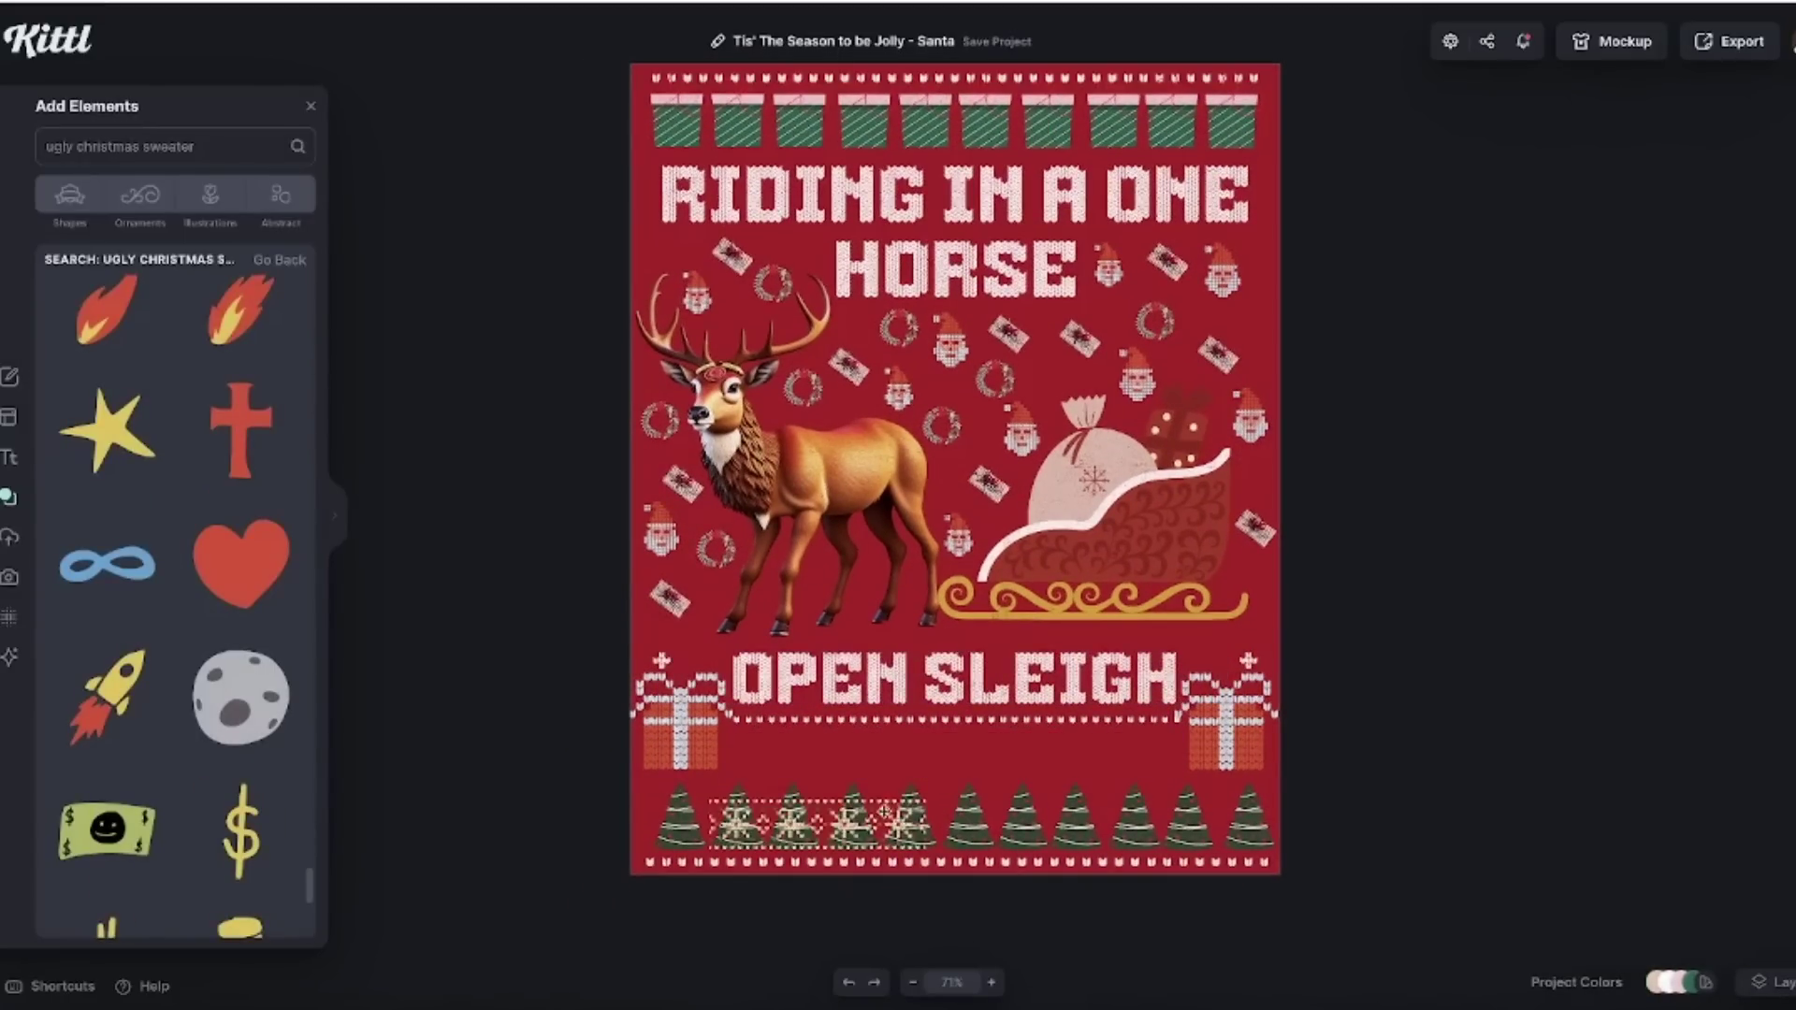
Move the snowflake band under OPEN SLEIGH, delete the extra left copy, and centre it.
{"action": "left_click_drag", "start_coordinate": [862, 828], "coordinate": [1179, 764]}
{"action": "scroll", "coordinate": [927, 766], "scroll_direction": "down", "scroll_amount": 1}
{"action": "scroll", "coordinate": [1066, 765], "scroll_direction": "up", "scroll_amount": 1}
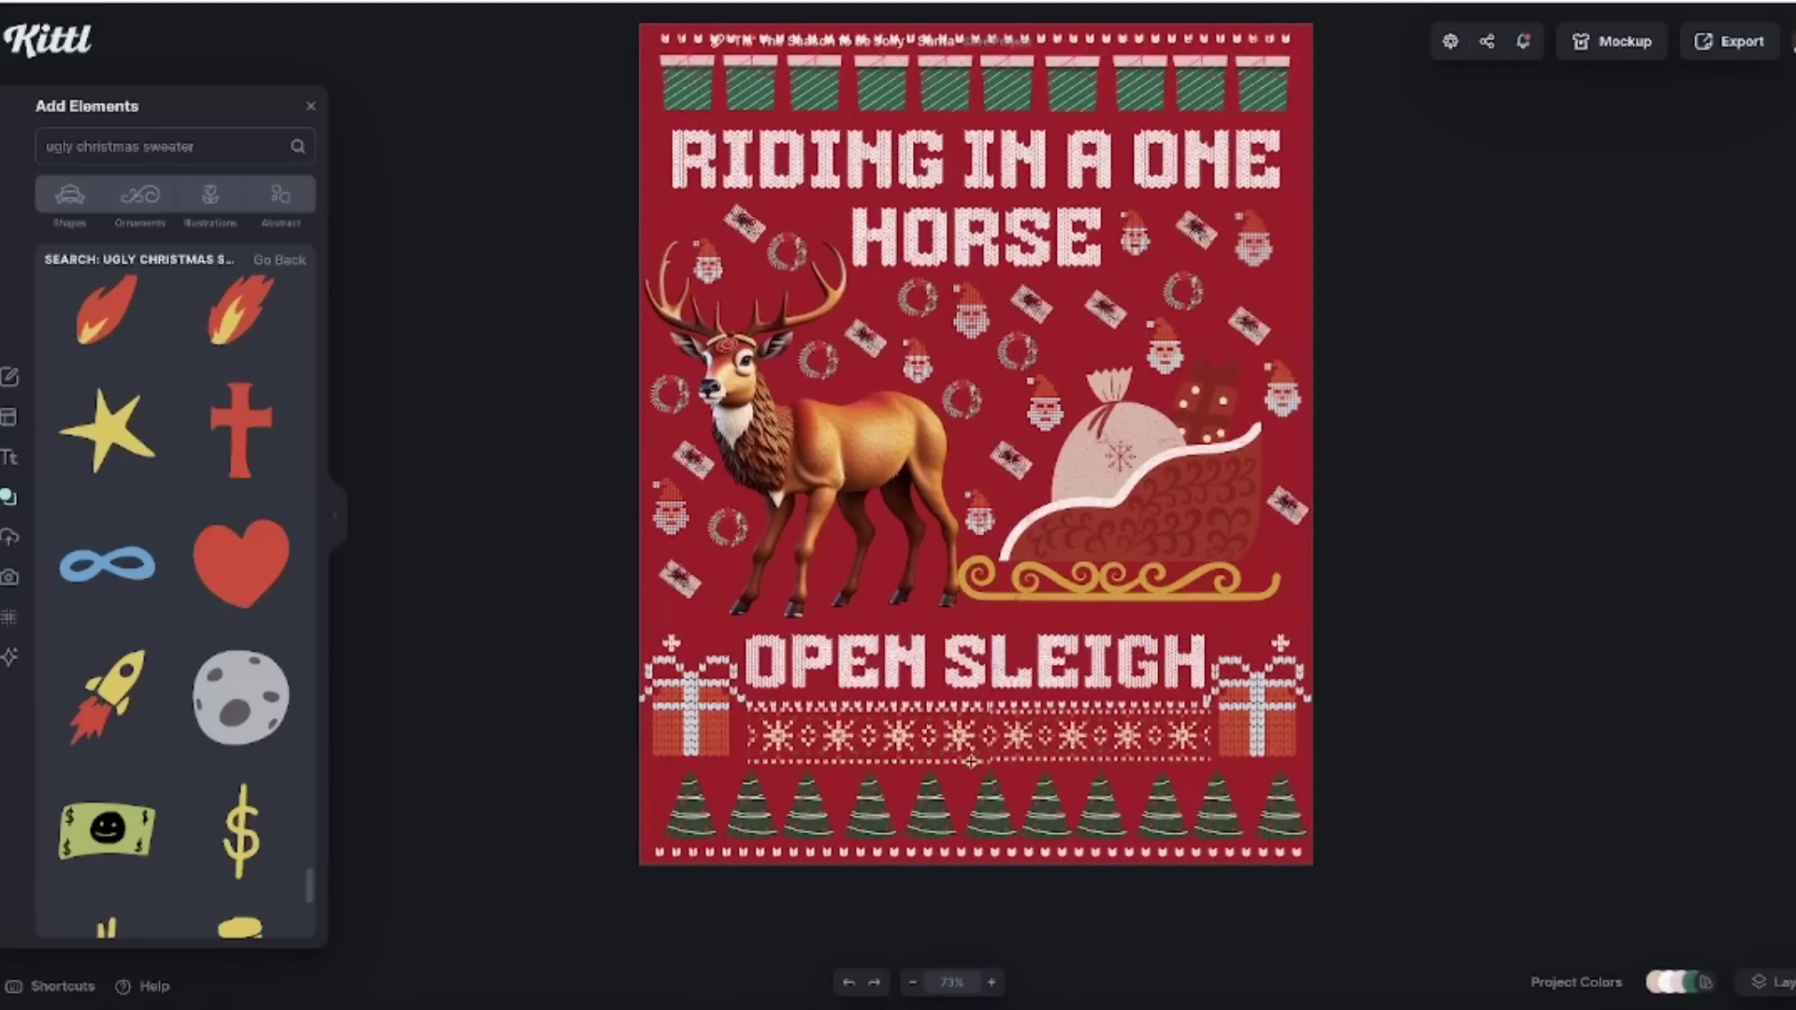
{"action": "left_click", "coordinate": [990, 765]}
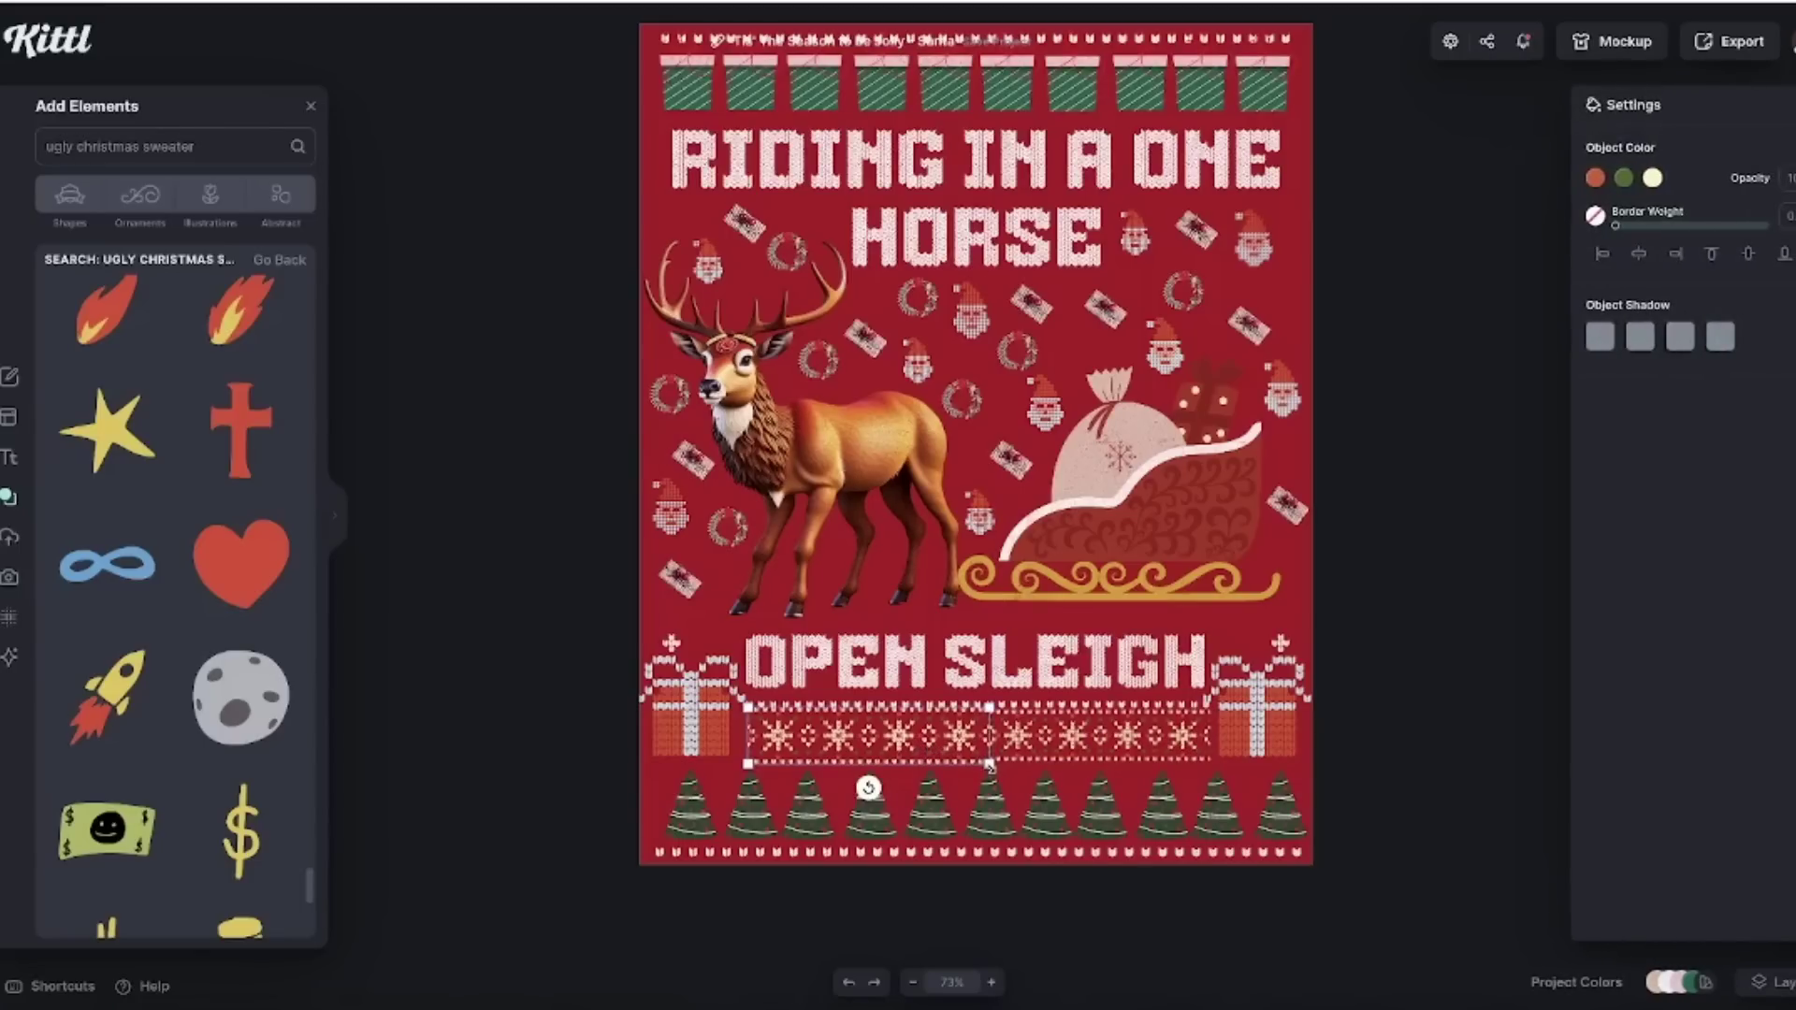
{"action": "key", "text": "Delete"}
{"action": "left_click", "coordinate": [1017, 747]}
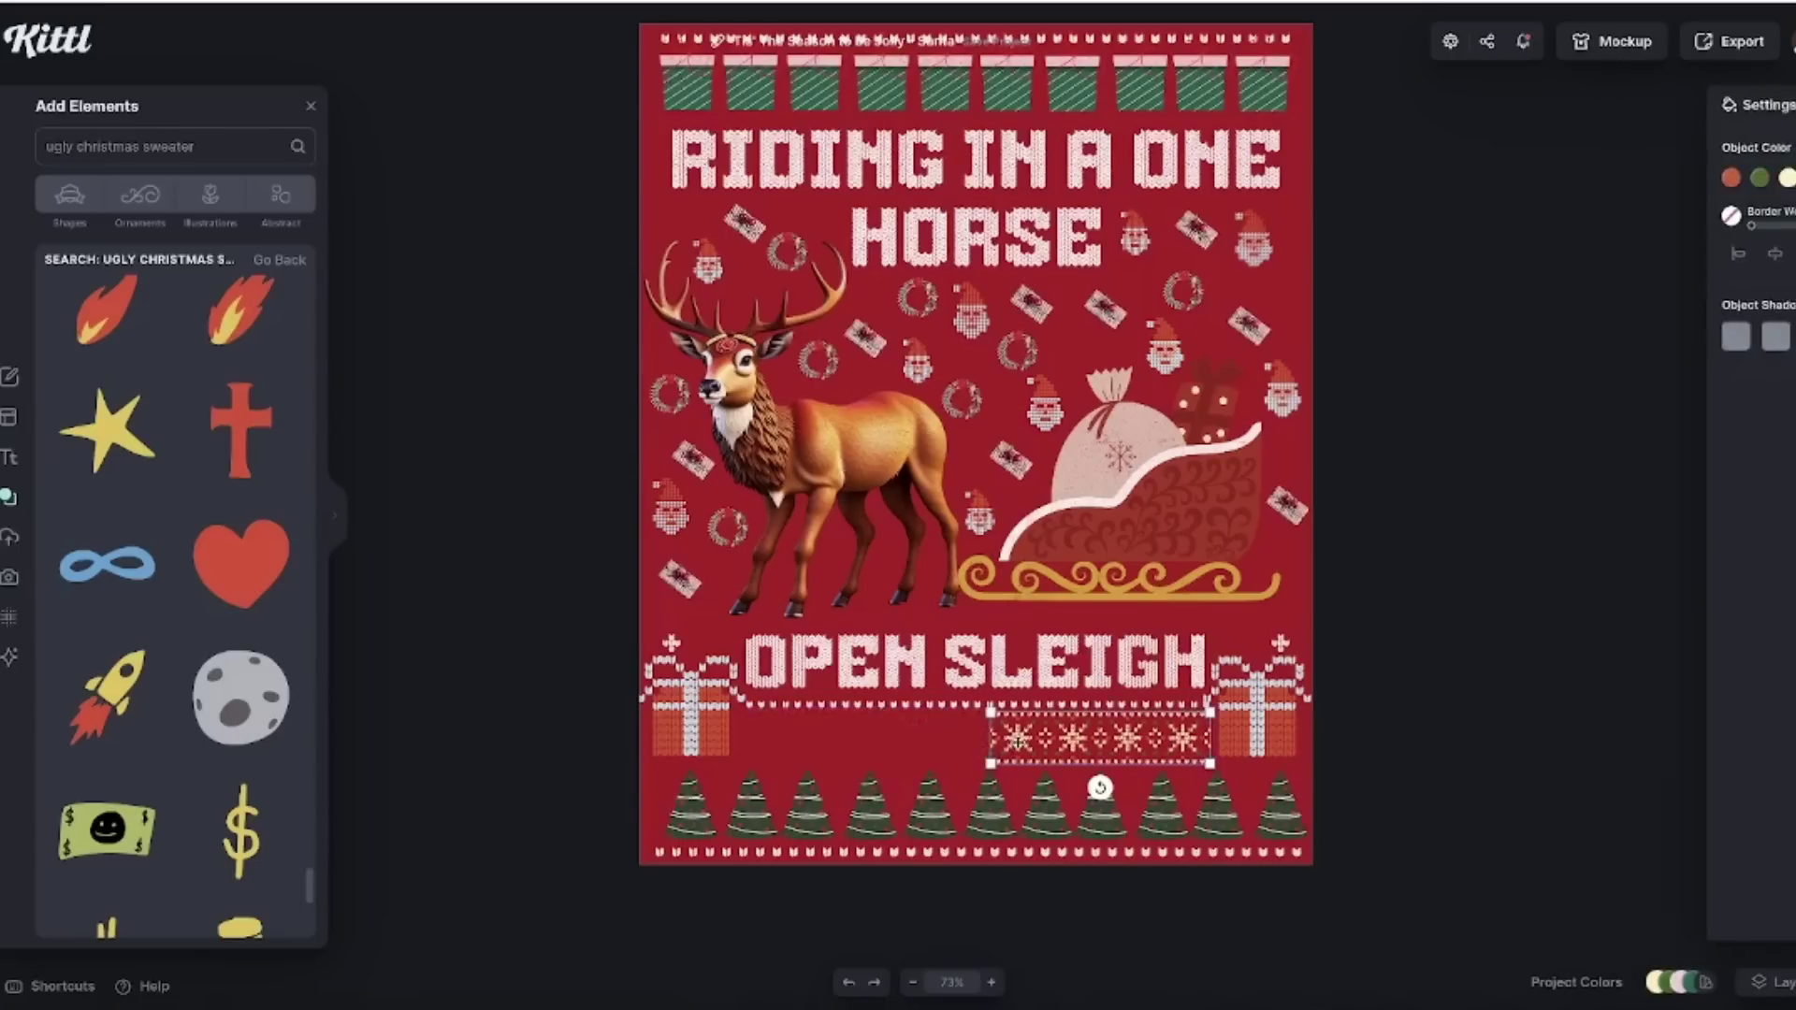
{"action": "left_click_drag", "start_coordinate": [1020, 739], "coordinate": [803, 738]}
{"action": "left_click", "coordinate": [1411, 810]}
Replace the top row of green boxes with a row of knitted lights garlands.
{"action": "scroll", "coordinate": [1411, 810], "scroll_direction": "up", "scroll_amount": 2}
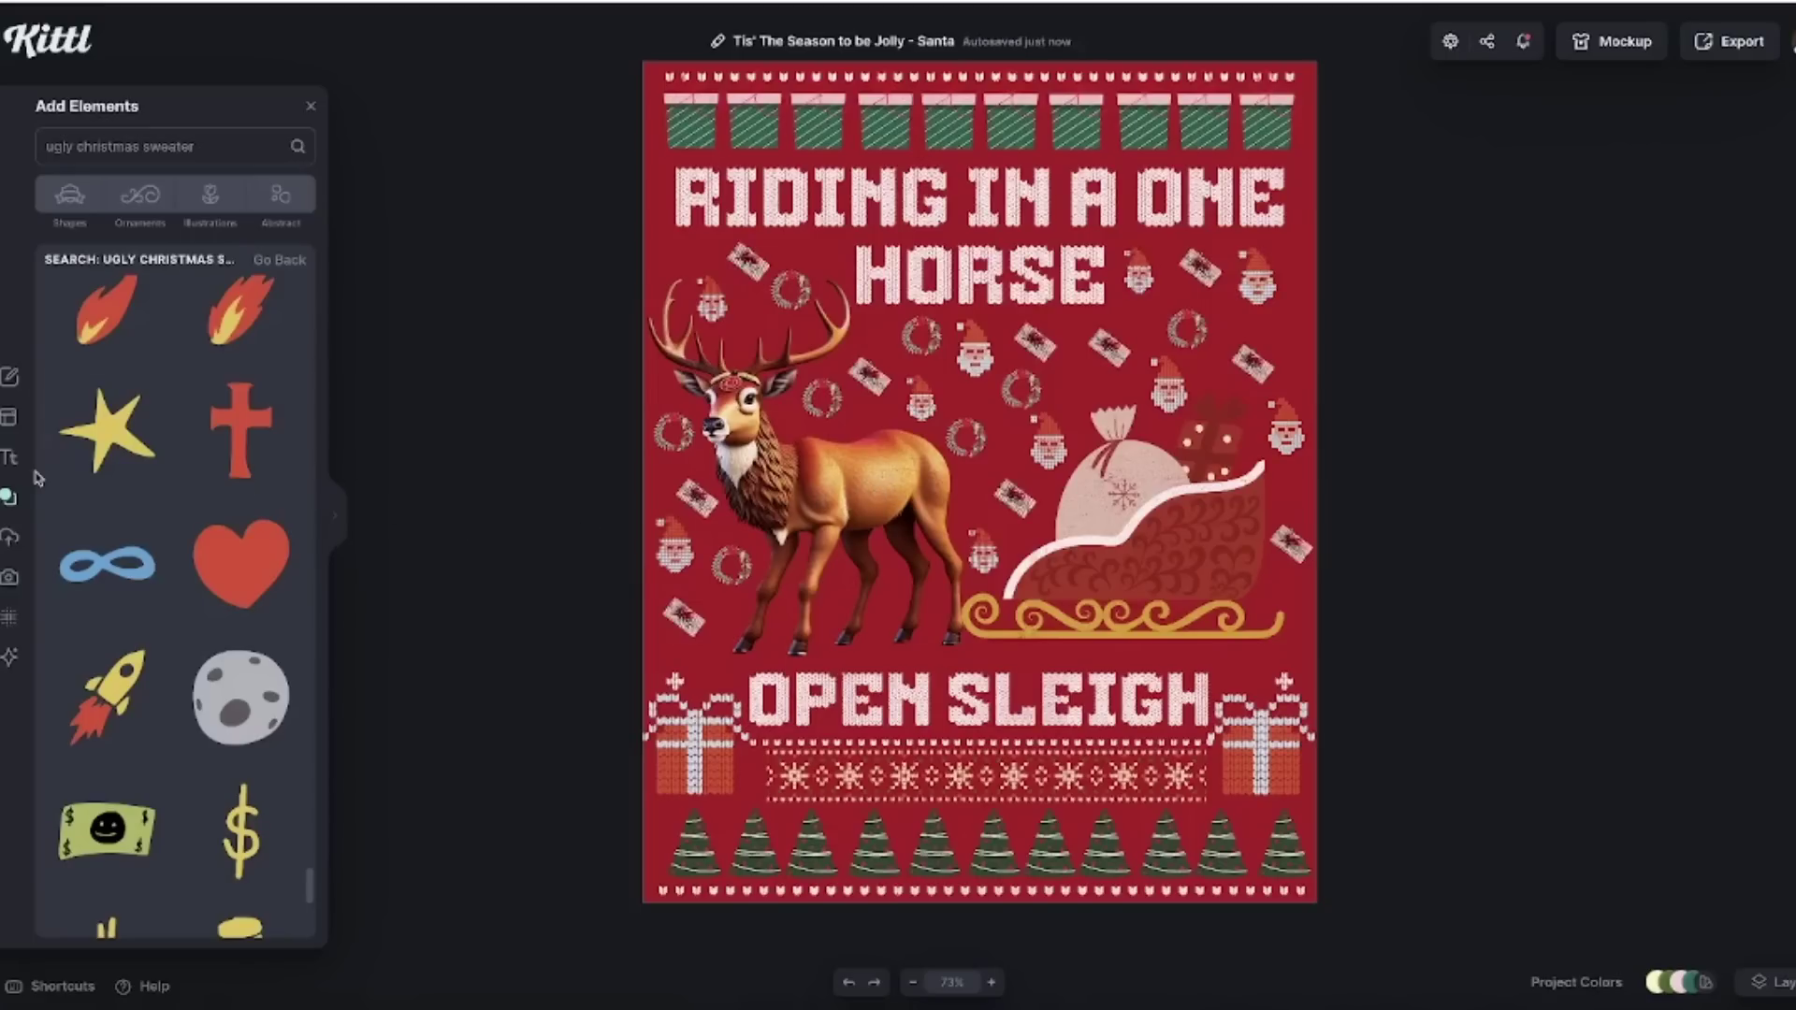
{"action": "scroll", "coordinate": [140, 543], "scroll_direction": "down", "scroll_amount": 15}
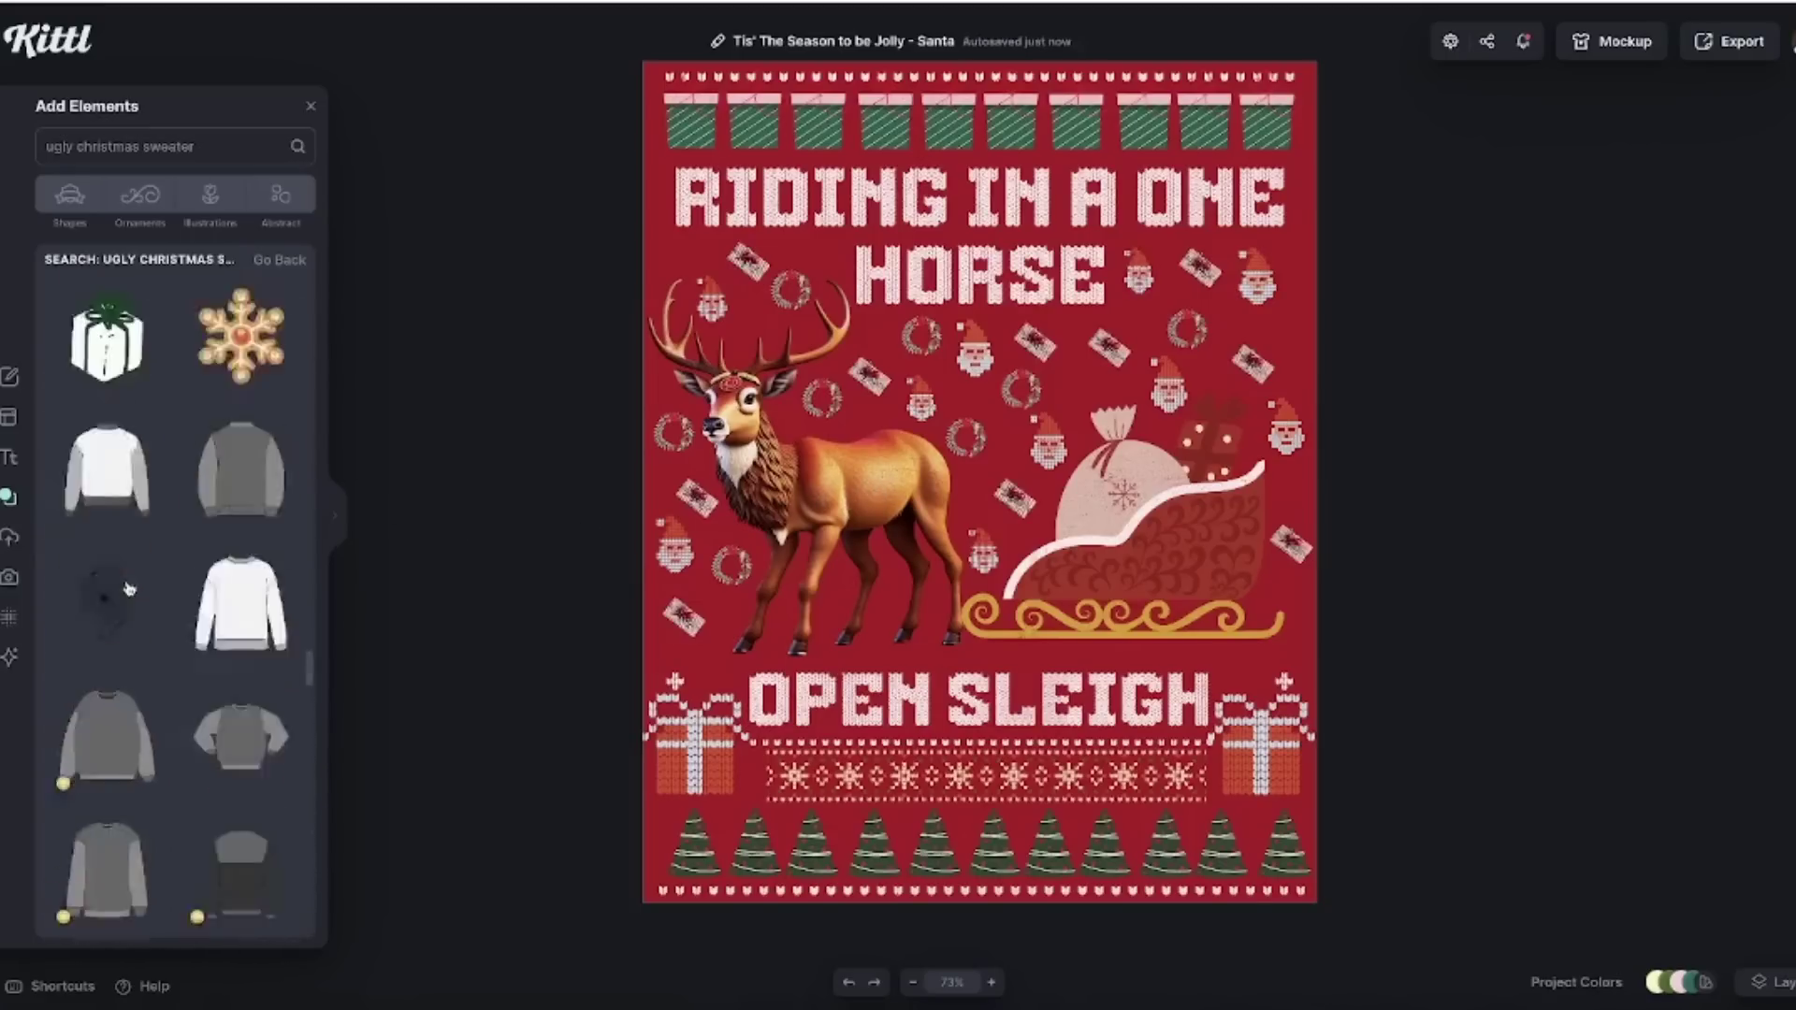
{"action": "scroll", "coordinate": [129, 588], "scroll_direction": "up", "scroll_amount": 5}
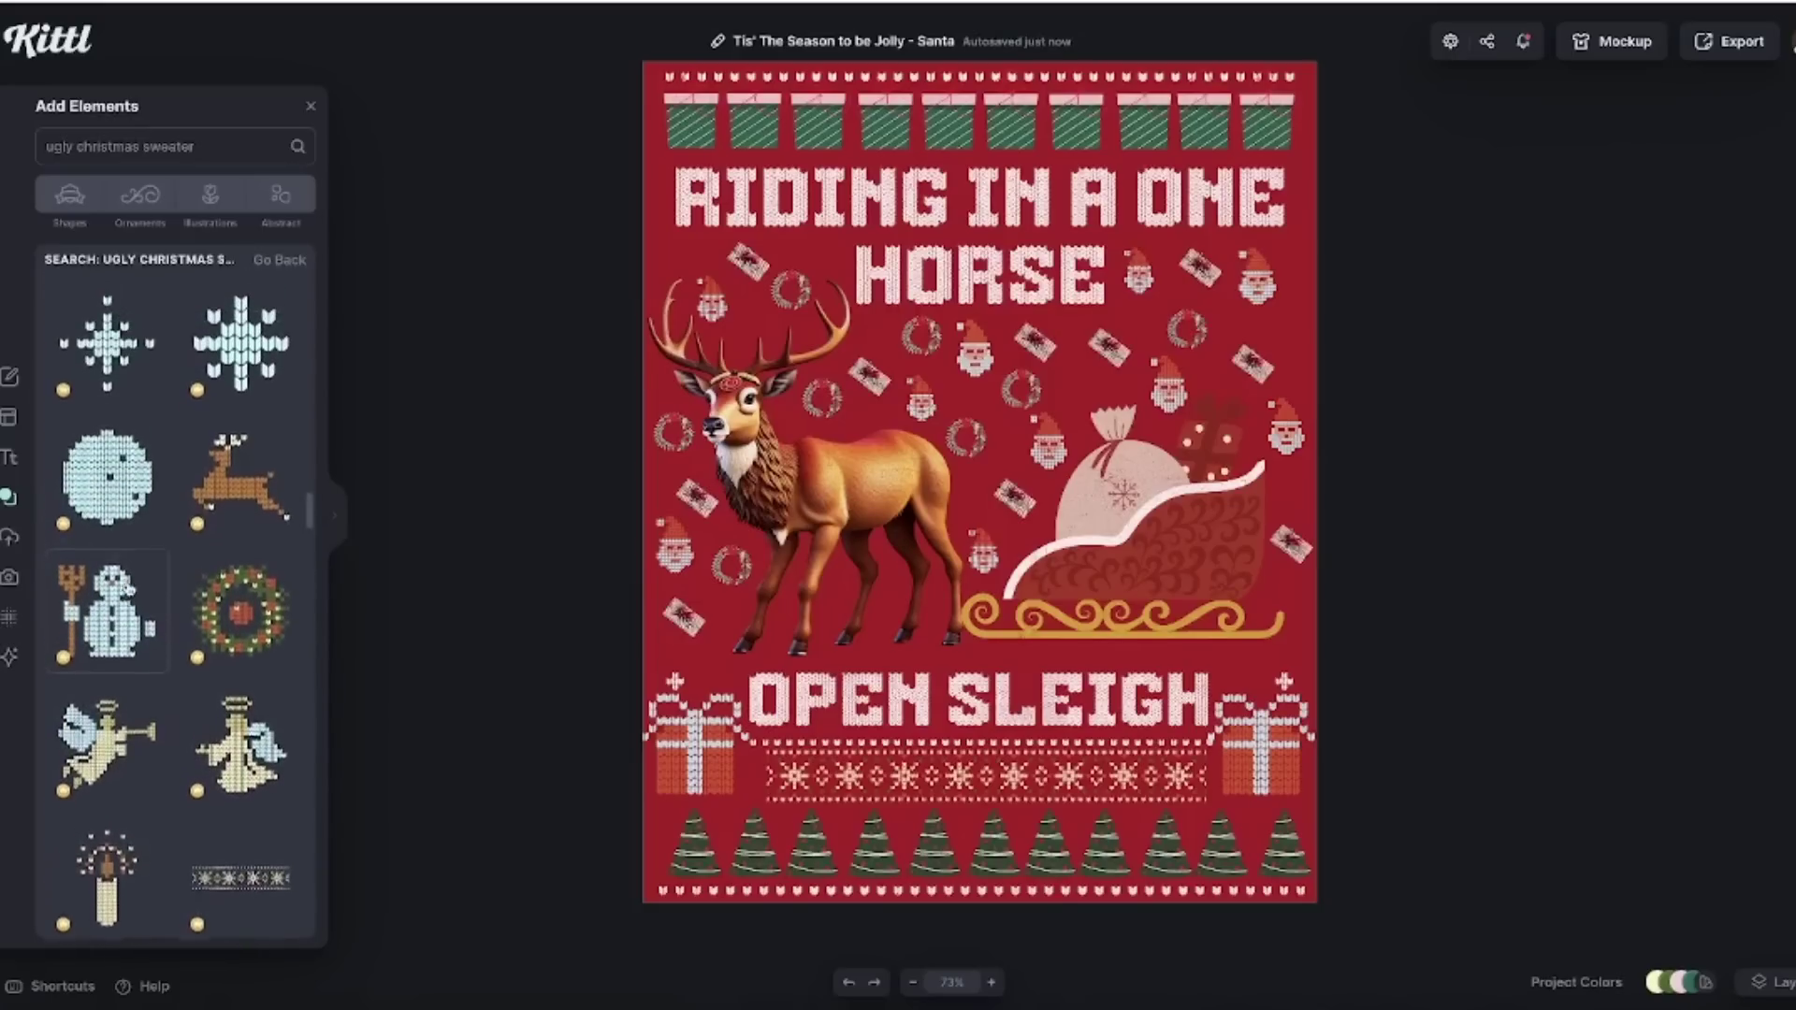
{"action": "scroll", "coordinate": [129, 587], "scroll_direction": "up", "scroll_amount": 1}
{"action": "scroll", "coordinate": [129, 587], "scroll_direction": "up", "scroll_amount": 3}
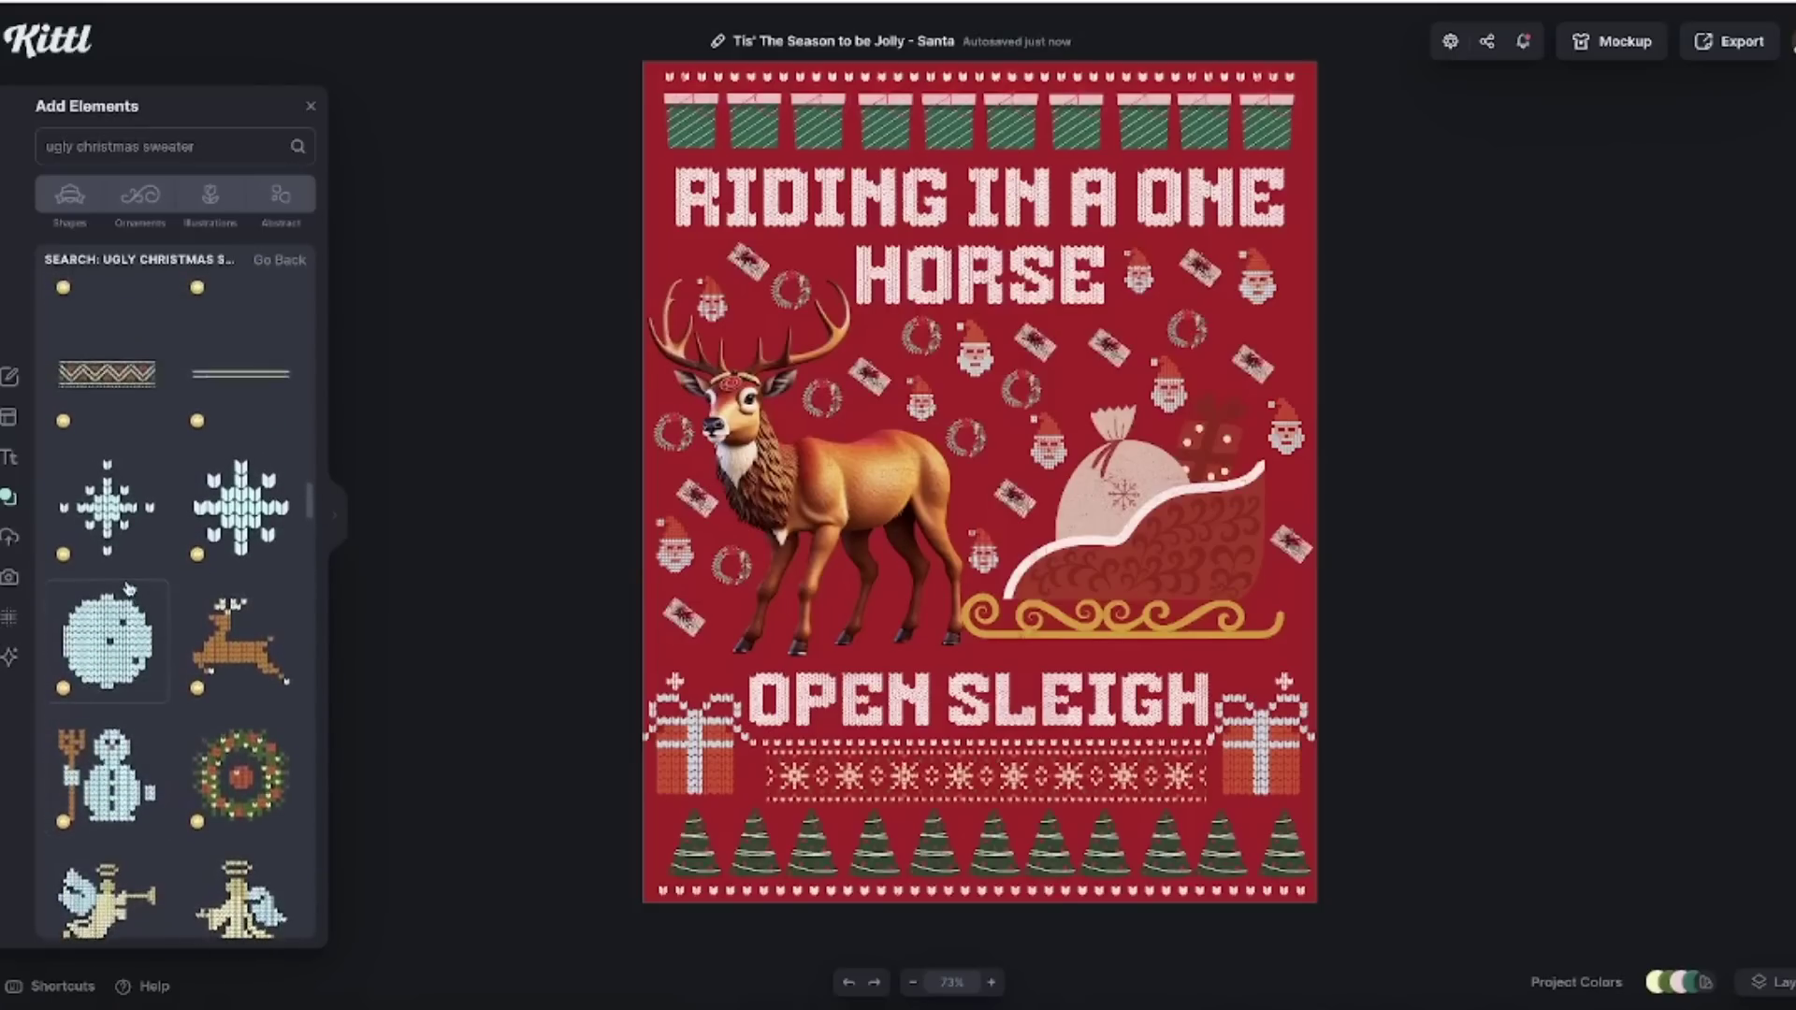
{"action": "left_click", "coordinate": [701, 185]}
{"action": "key", "text": "ctrl+z"}
{"action": "key", "text": "ctrl+z"}
{"action": "key", "text": "ctrl+z"}
{"action": "key", "text": "ctrl+z"}
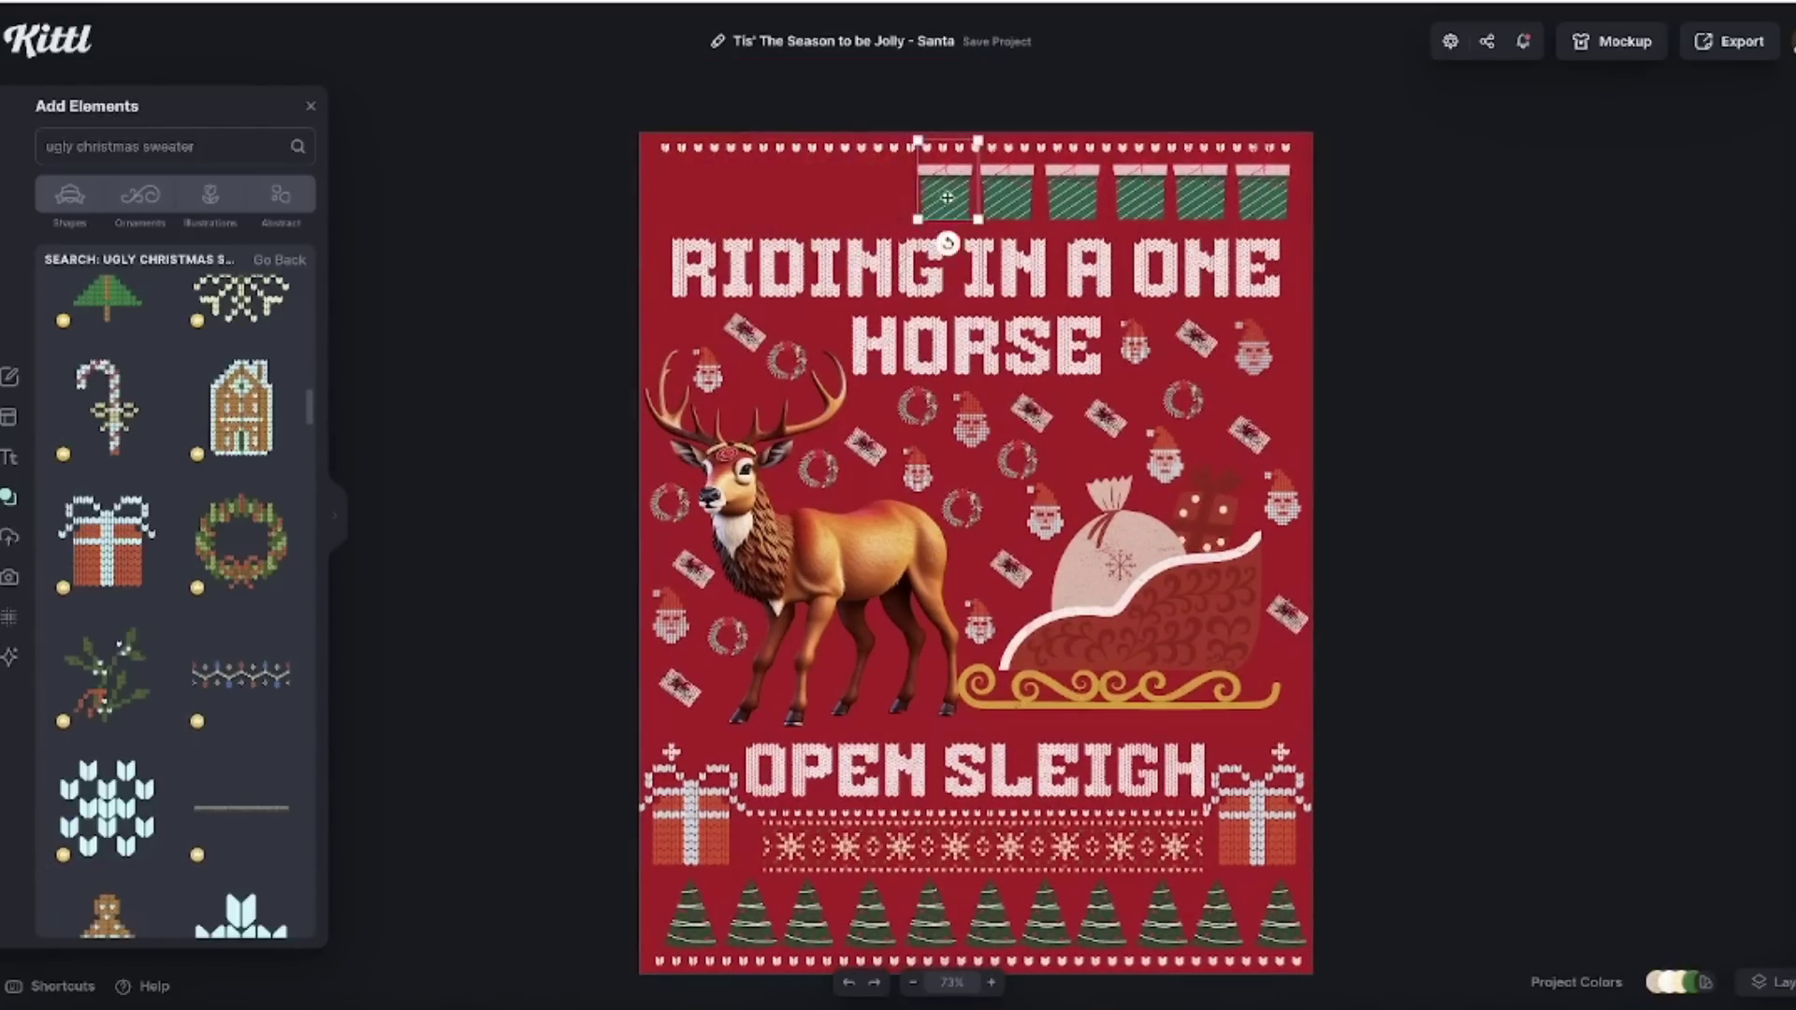
{"action": "left_click_drag", "start_coordinate": [786, 178], "coordinate": [1198, 178]}
{"action": "left_click", "coordinate": [1162, 201]}
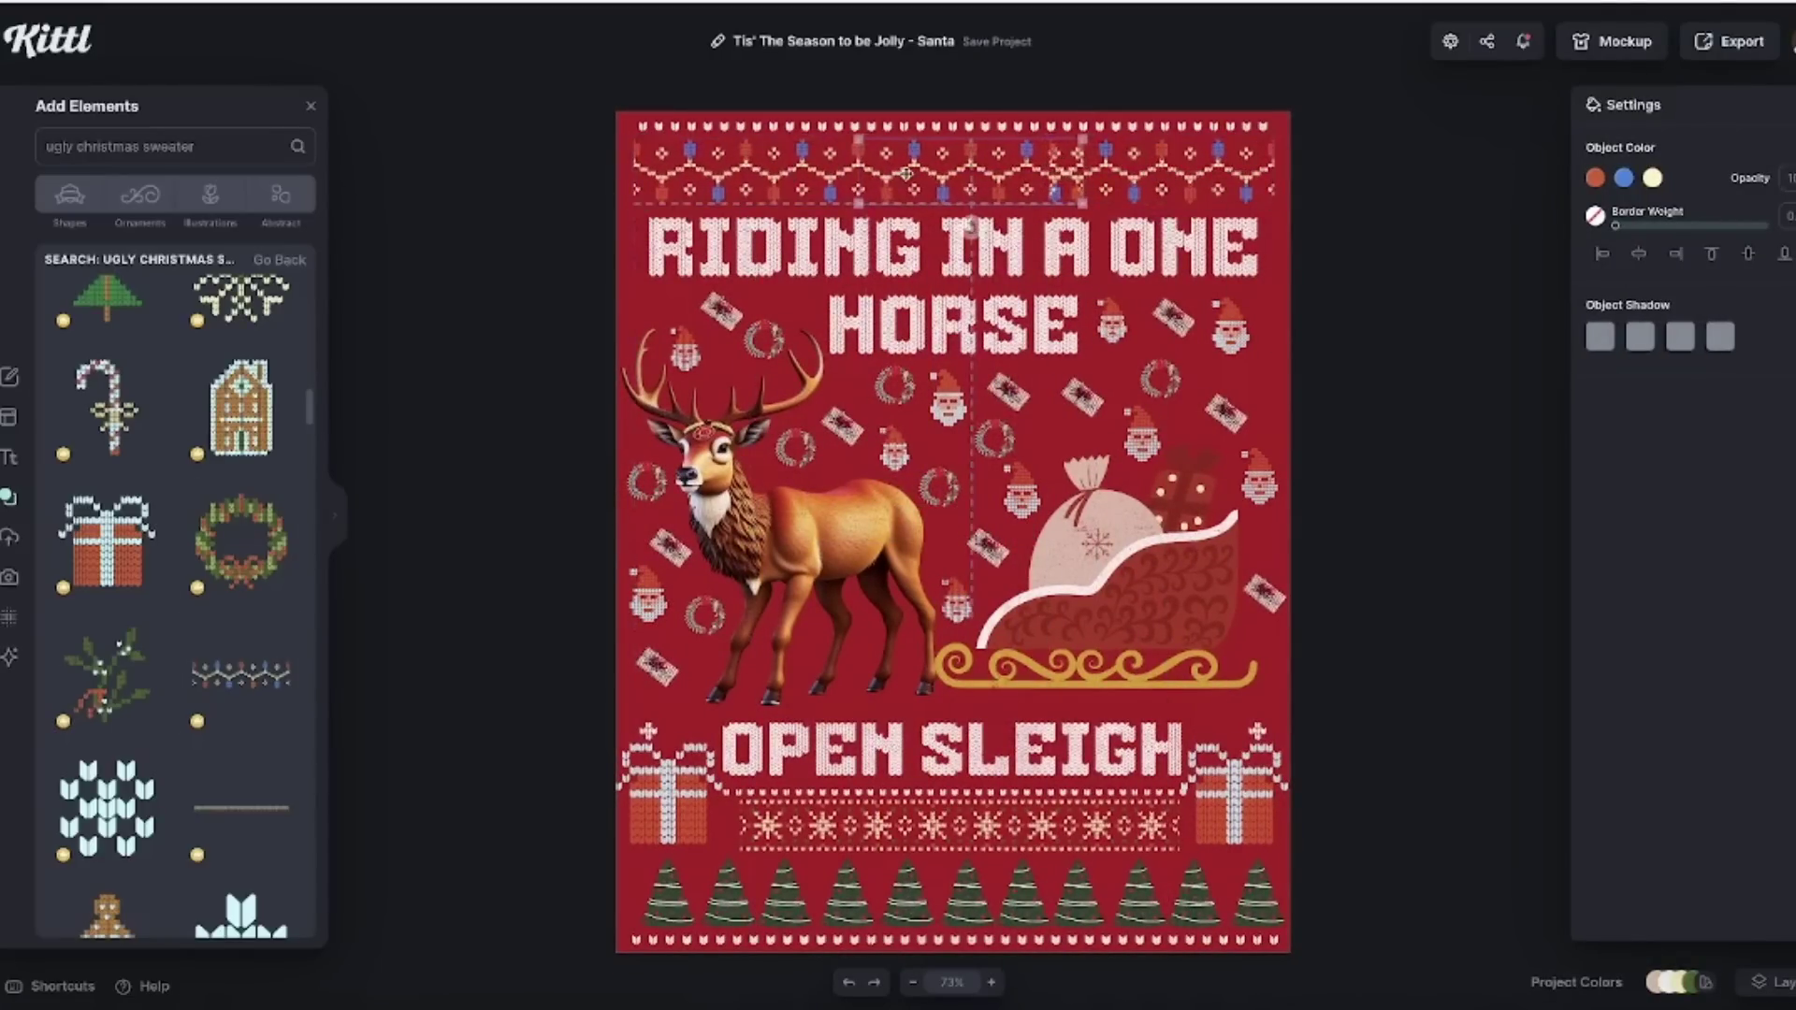
{"action": "left_click", "coordinate": [1482, 266]}
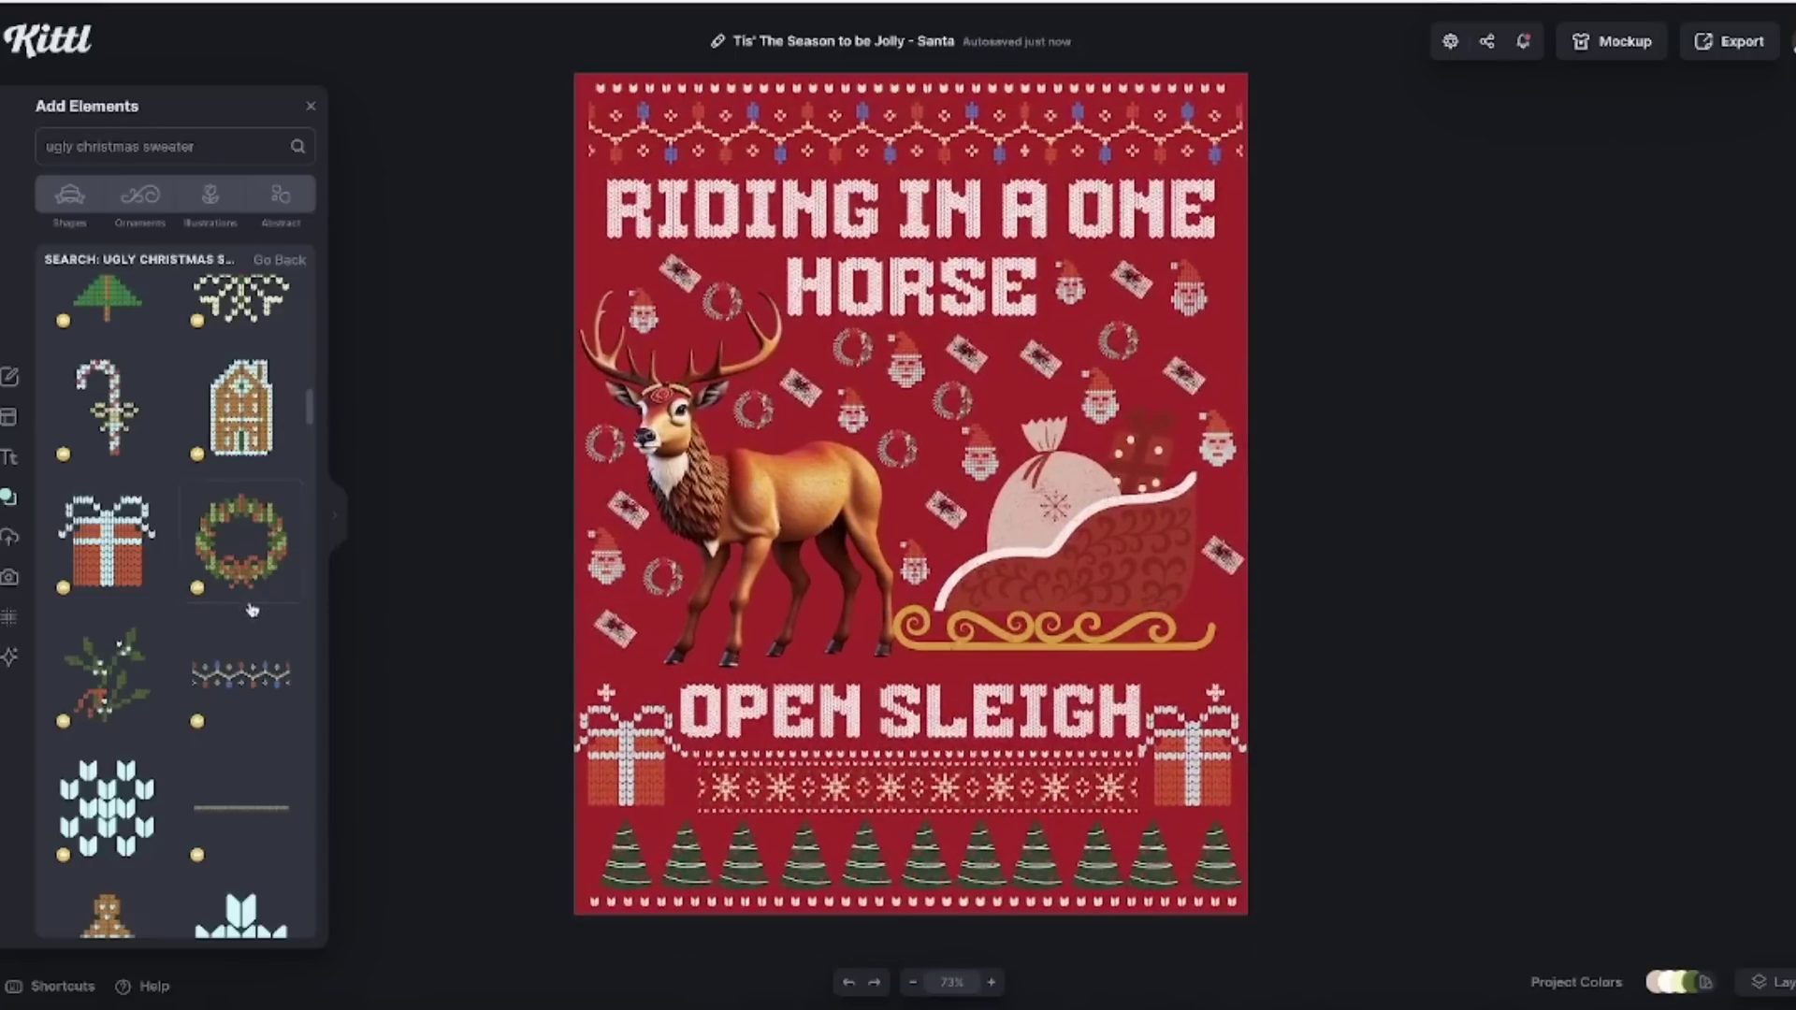
Select the reindeer image to check it in the layout, then deselect it.
{"action": "scroll", "coordinate": [234, 636], "scroll_direction": "up", "scroll_amount": 5}
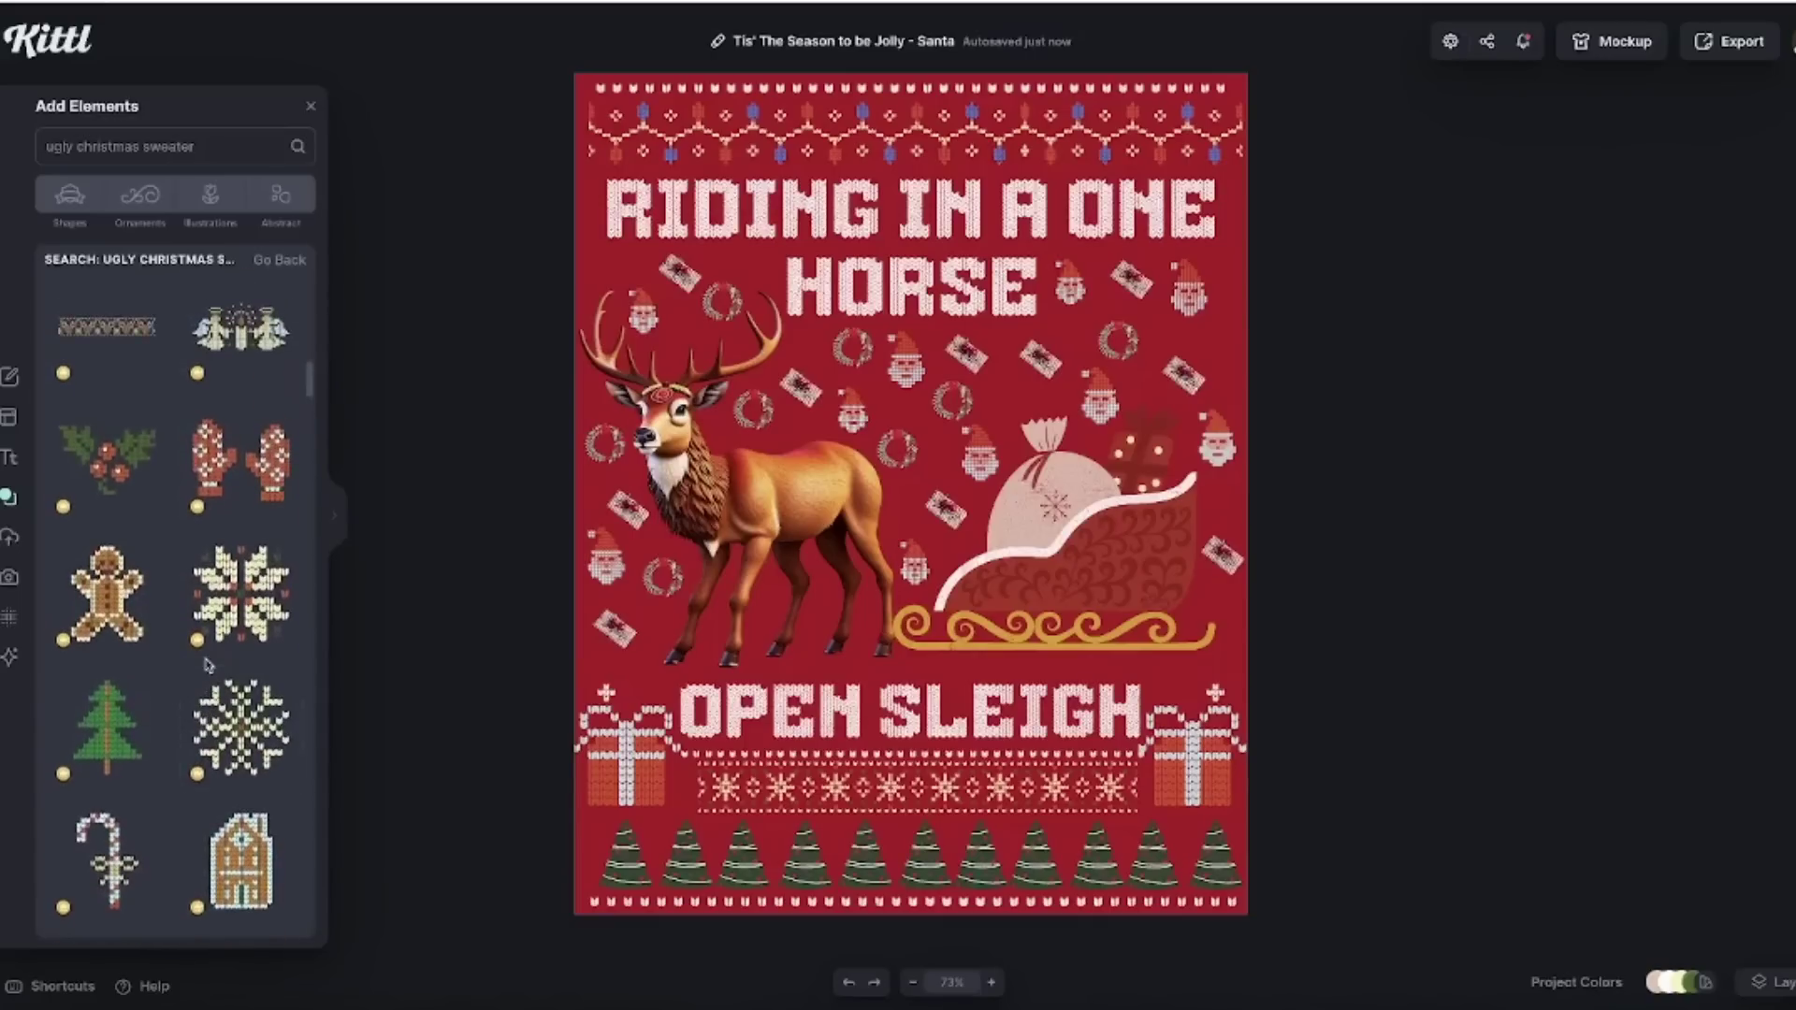
{"action": "scroll", "coordinate": [207, 665], "scroll_direction": "up", "scroll_amount": 2}
{"action": "left_click", "coordinate": [718, 540]}
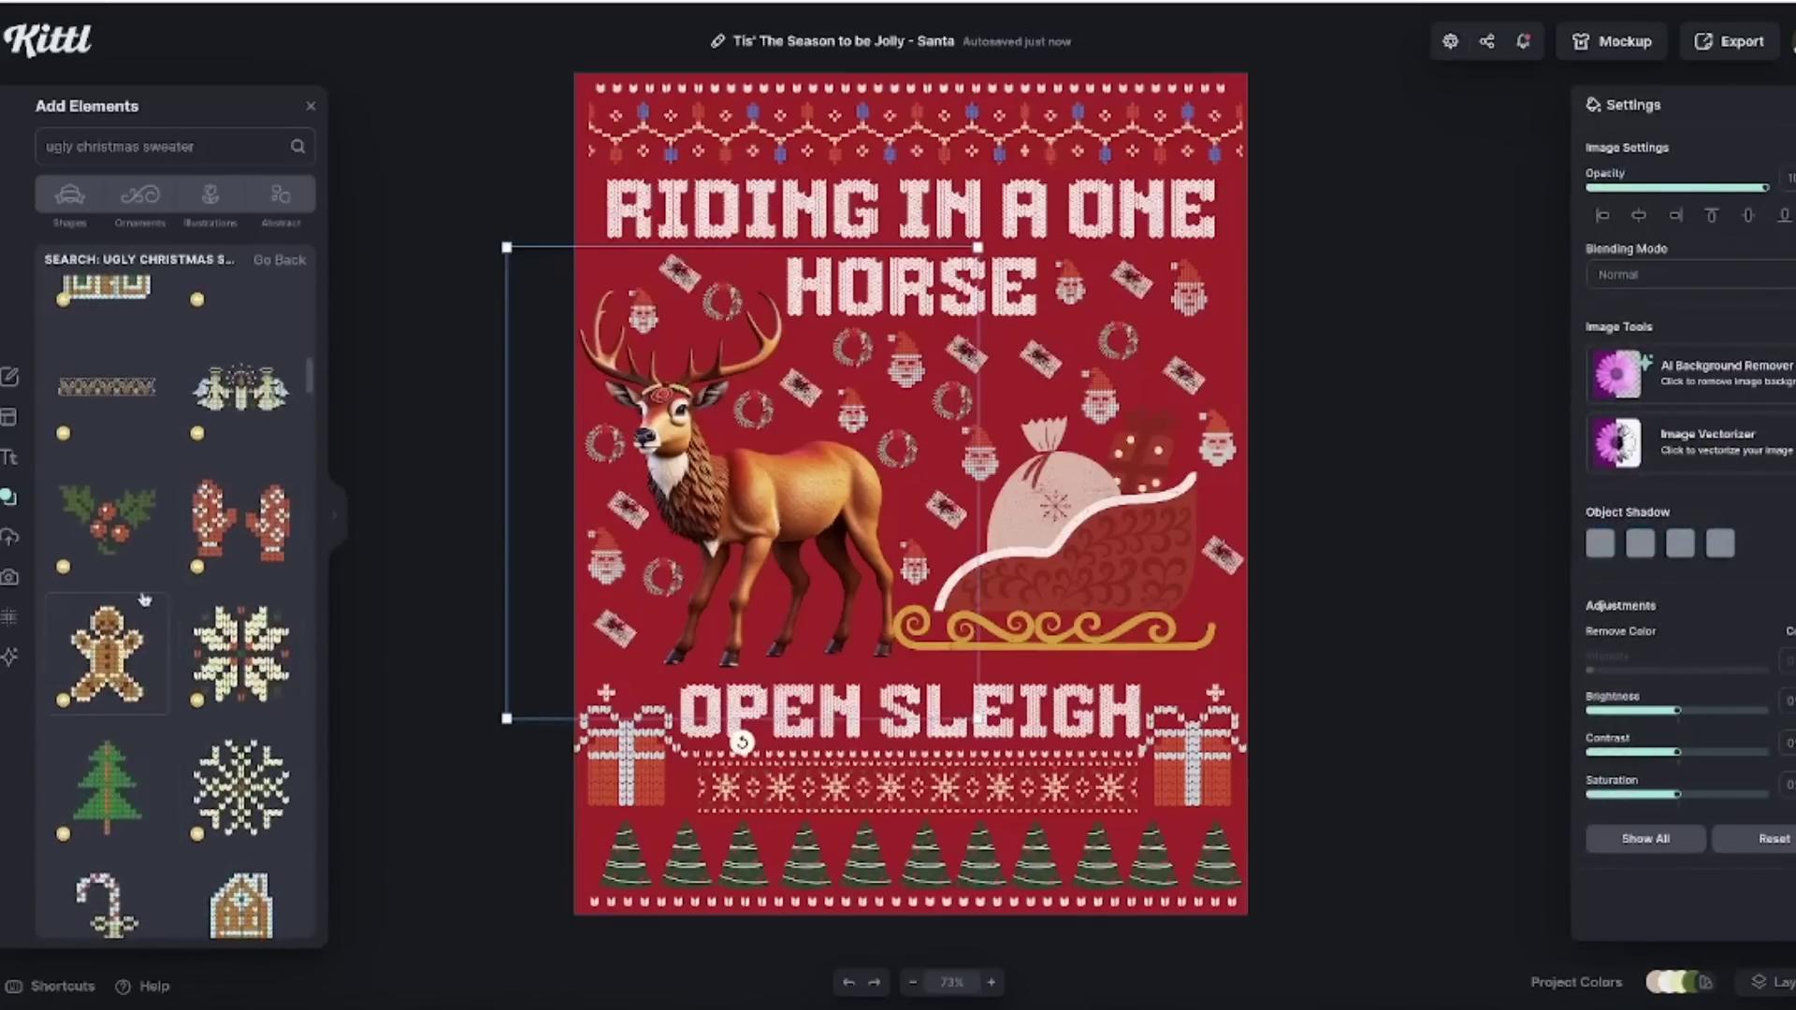
{"action": "scroll", "coordinate": [173, 608], "scroll_direction": "up", "scroll_amount": 5}
{"action": "scroll", "coordinate": [173, 608], "scroll_direction": "up", "scroll_amount": 1}
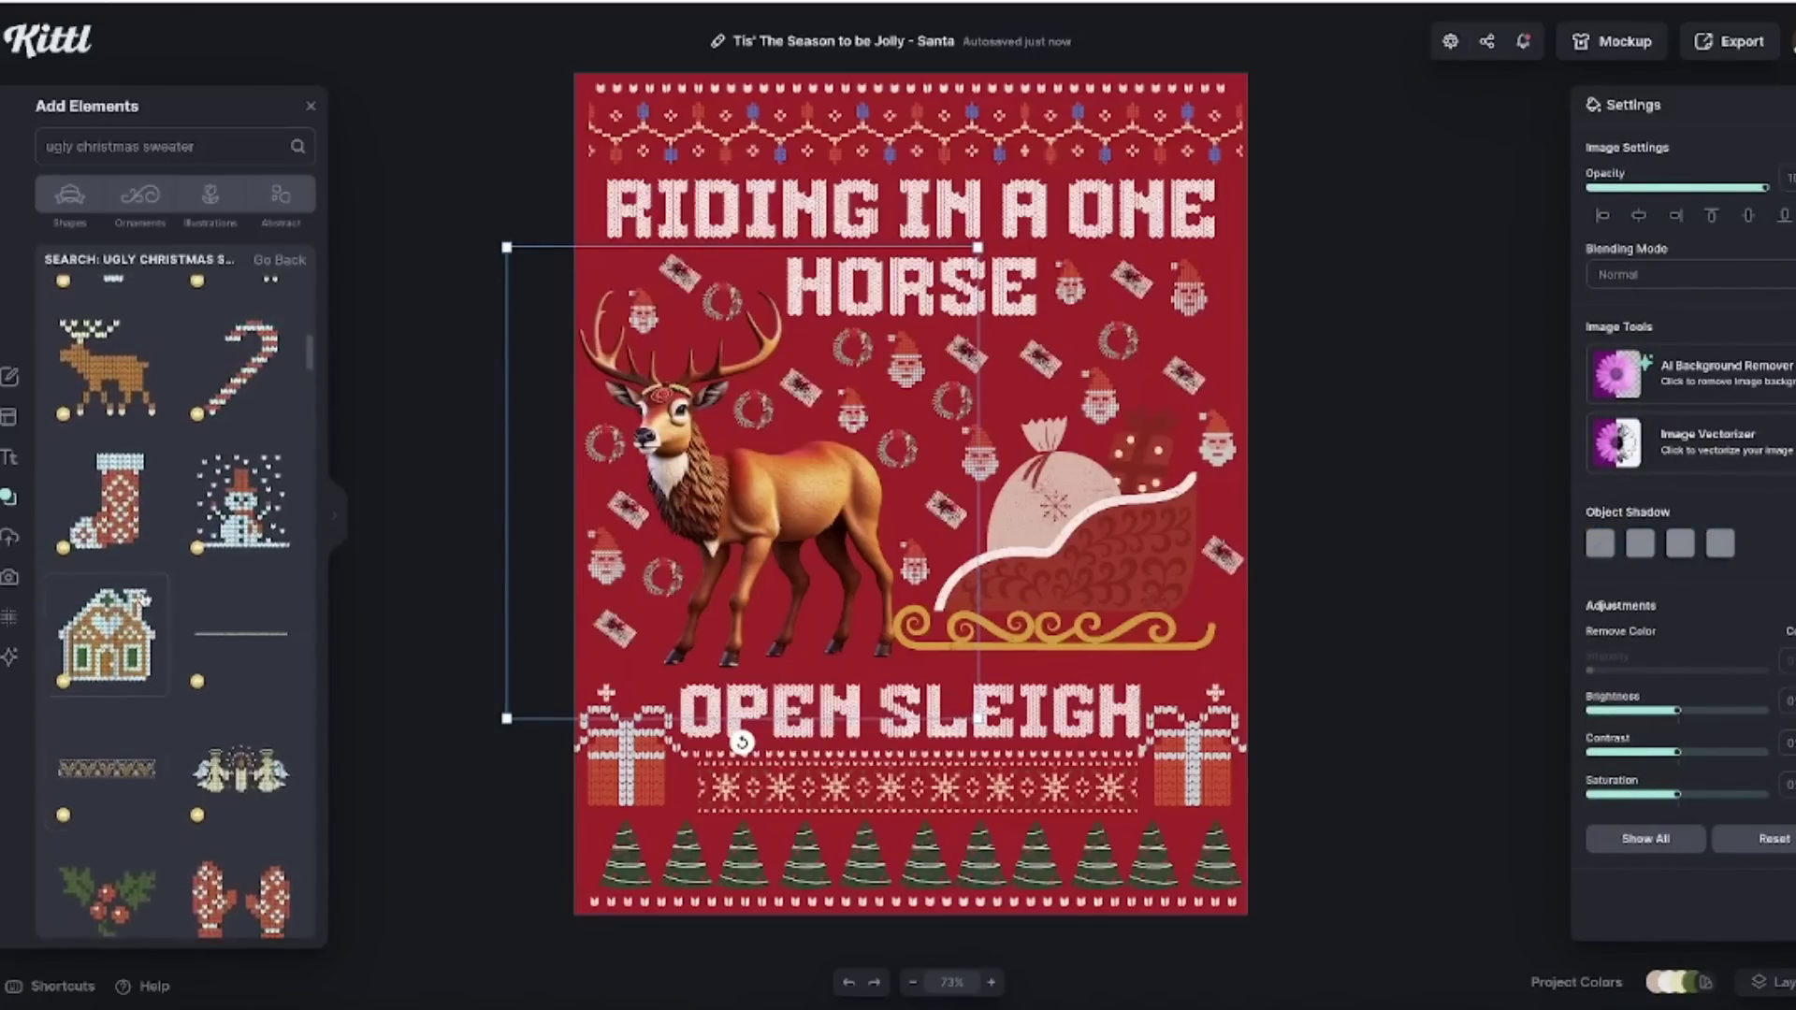
{"action": "scroll", "coordinate": [209, 647], "scroll_direction": "up", "scroll_amount": 10}
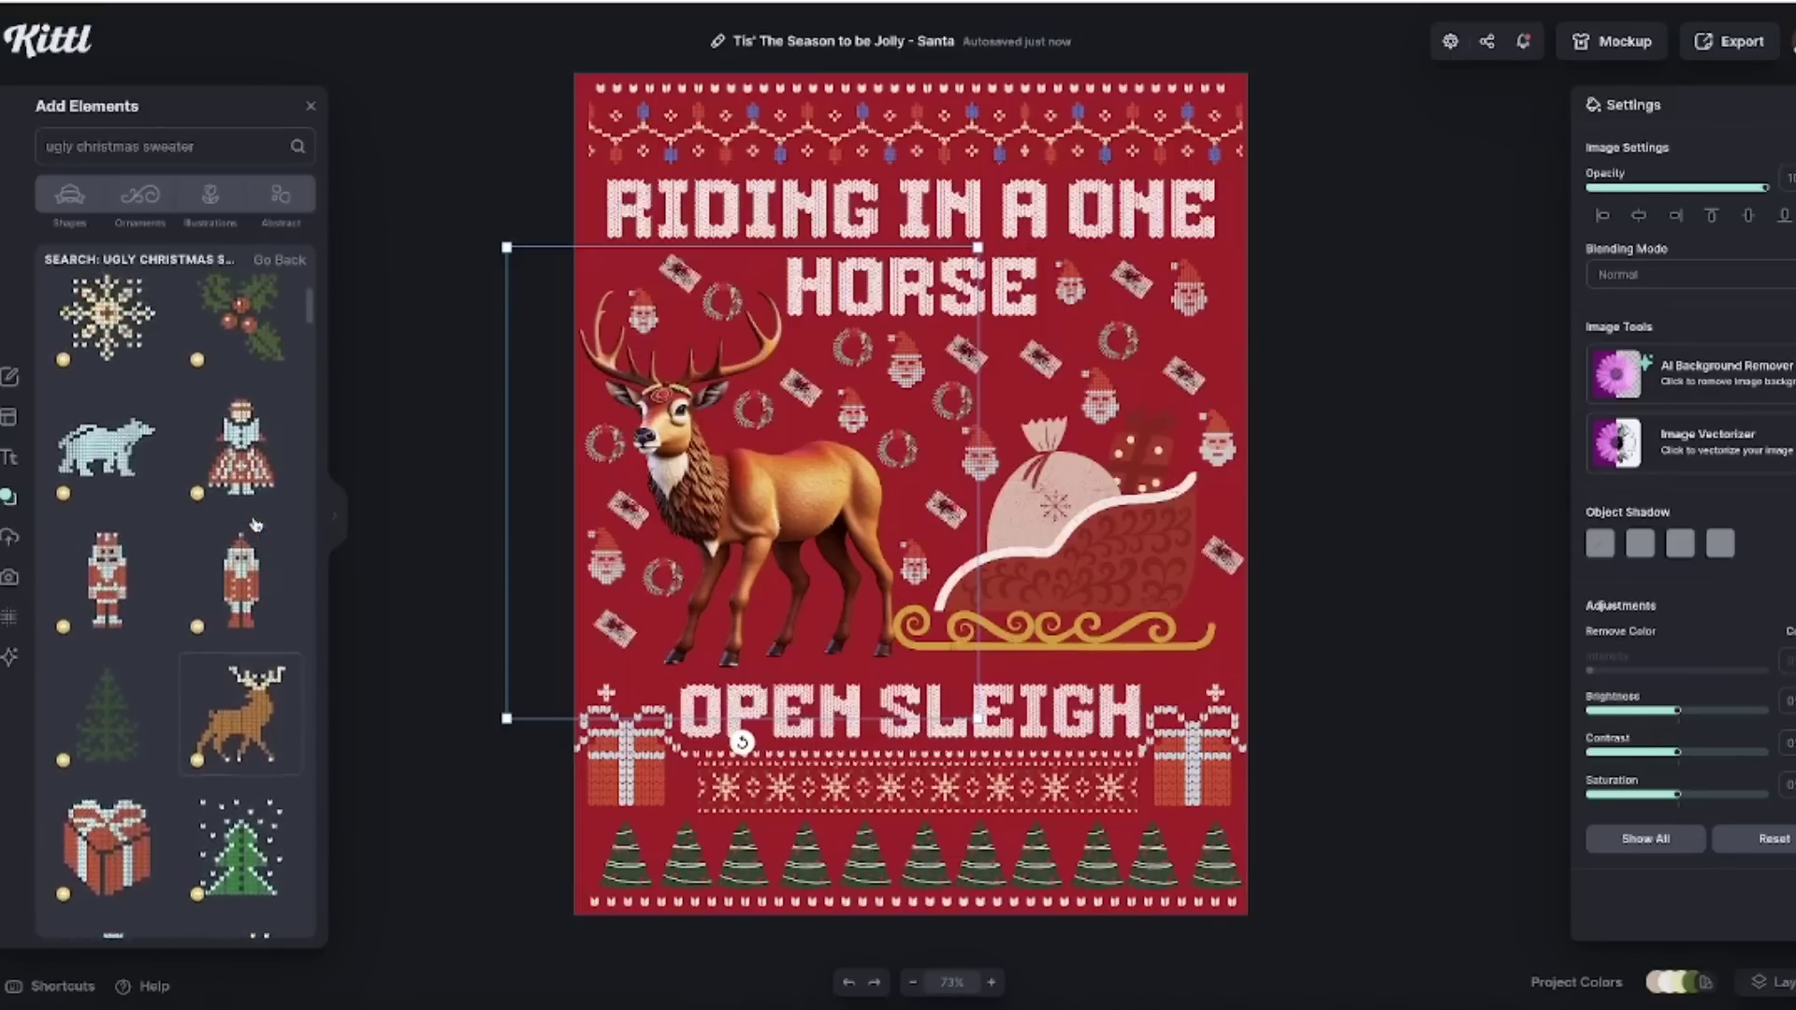
{"action": "scroll", "coordinate": [255, 525], "scroll_direction": "up", "scroll_amount": 1}
{"action": "scroll", "coordinate": [255, 525], "scroll_direction": "down", "scroll_amount": 12}
{"action": "scroll", "coordinate": [256, 525], "scroll_direction": "down", "scroll_amount": 5}
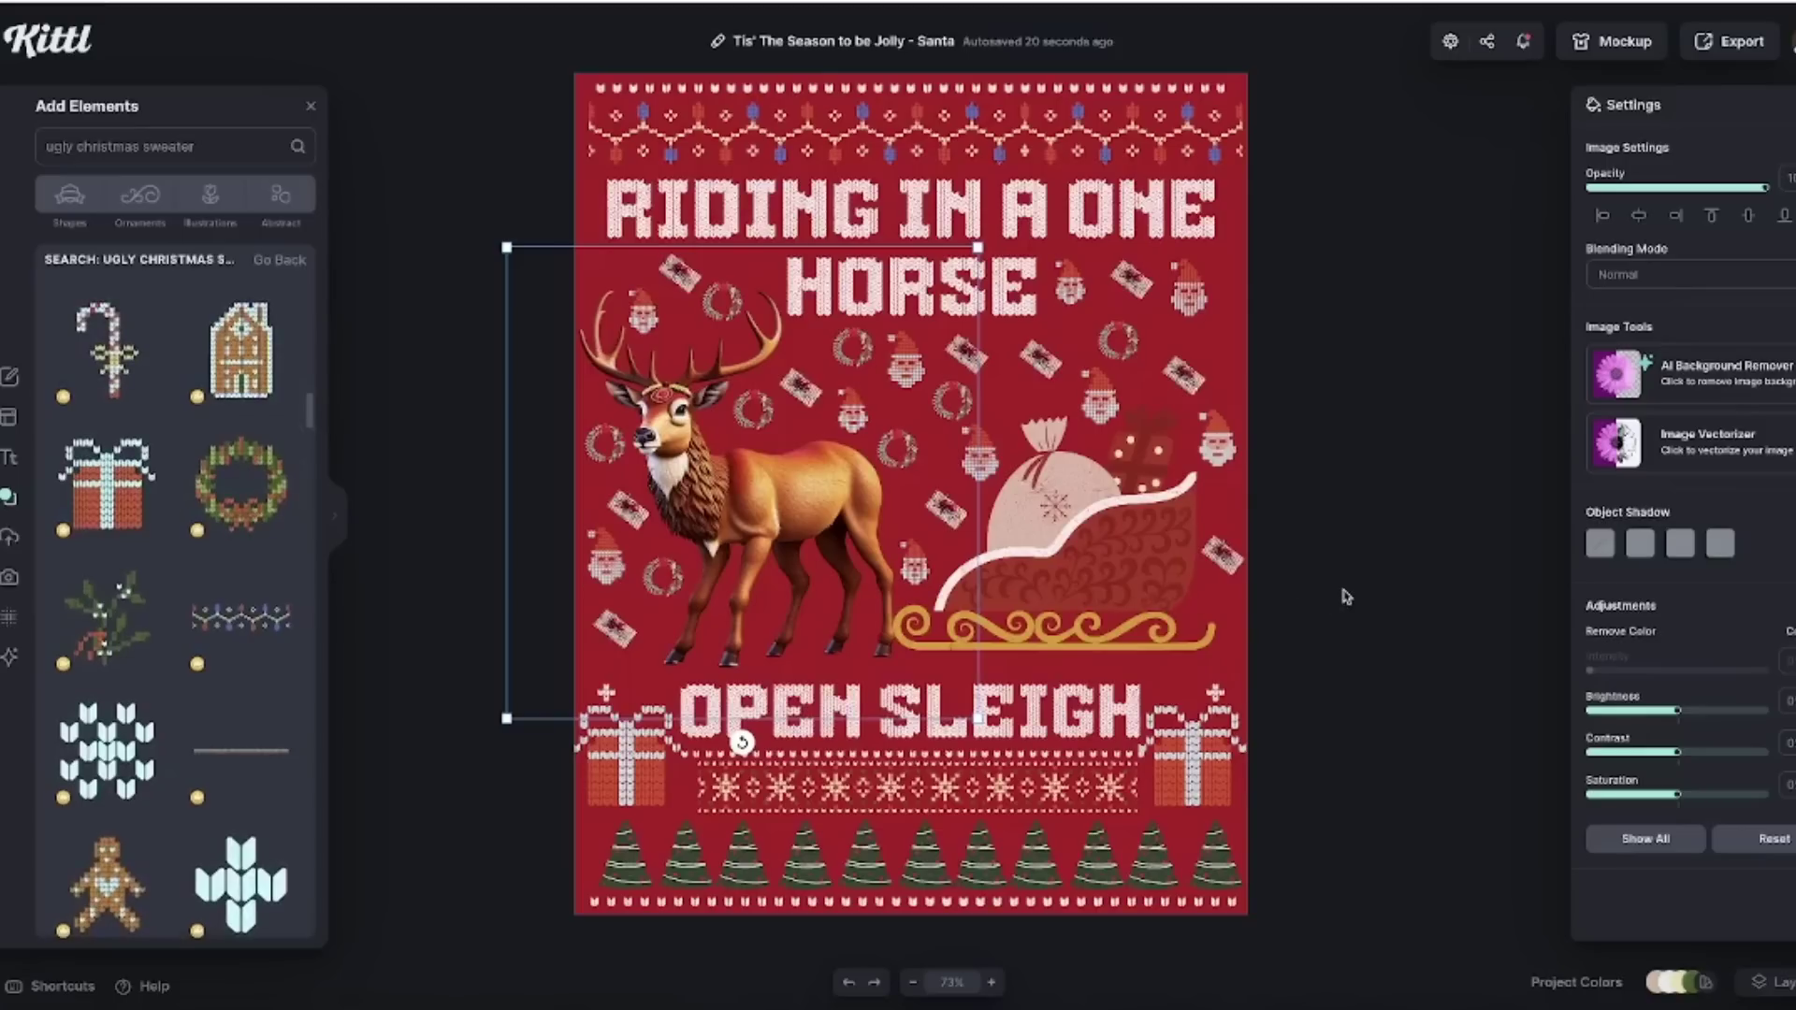
{"action": "left_click", "coordinate": [1345, 596]}
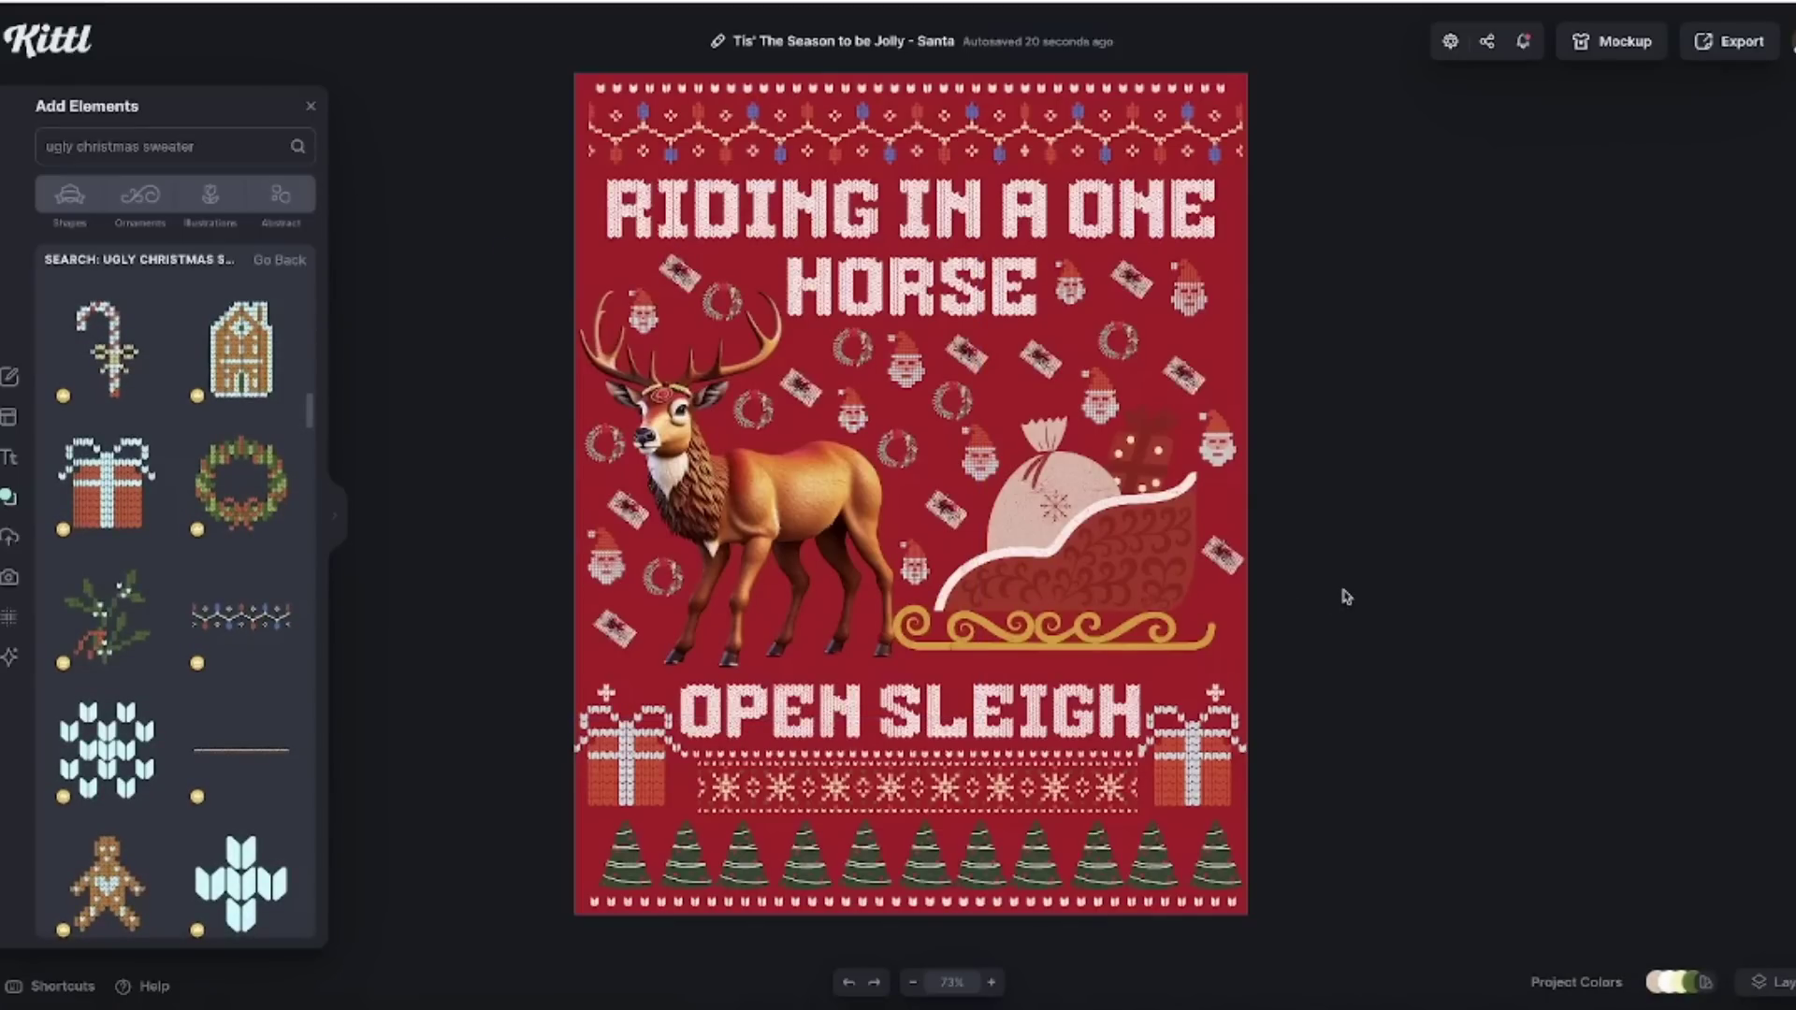
Change the page background colour from red to near-black (0a0102).
{"action": "scroll", "coordinate": [1337, 594], "scroll_direction": "down", "scroll_amount": 5}
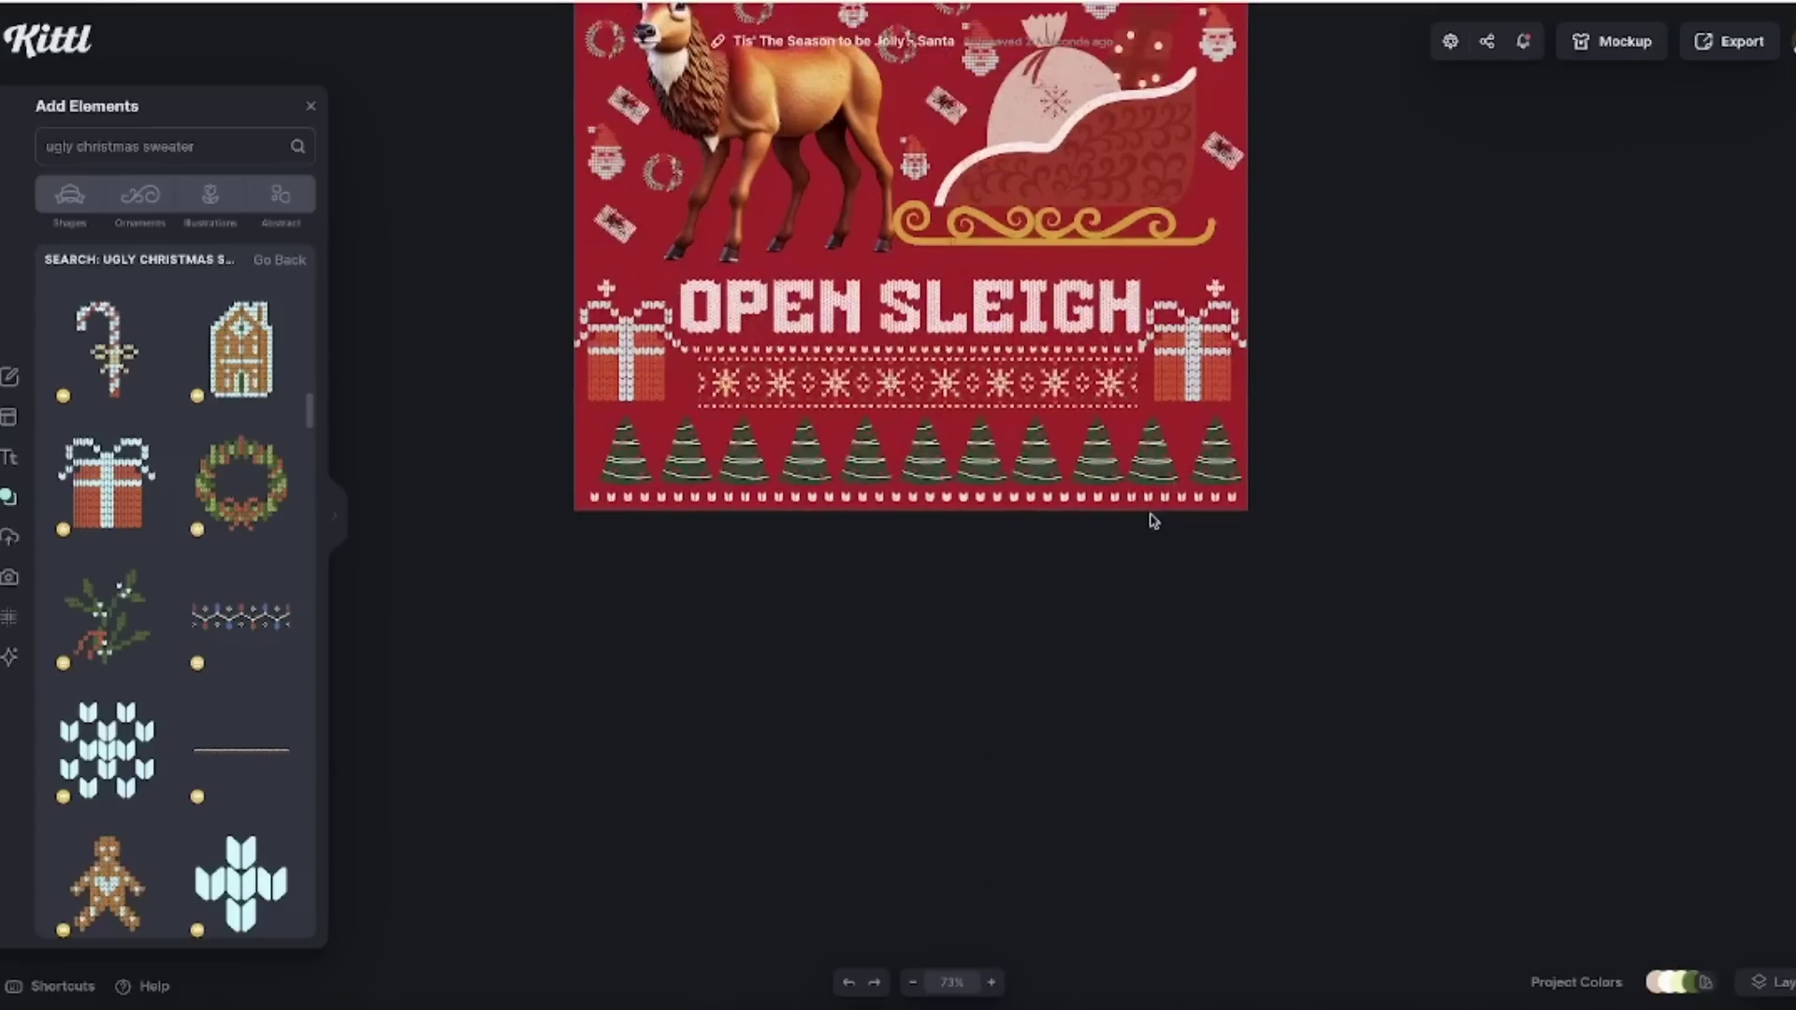
{"action": "scroll", "coordinate": [1151, 514], "scroll_direction": "up", "scroll_amount": 10}
{"action": "scroll", "coordinate": [1152, 515], "scroll_direction": "down", "scroll_amount": 1}
{"action": "scroll", "coordinate": [1152, 515], "scroll_direction": "down", "scroll_amount": 5}
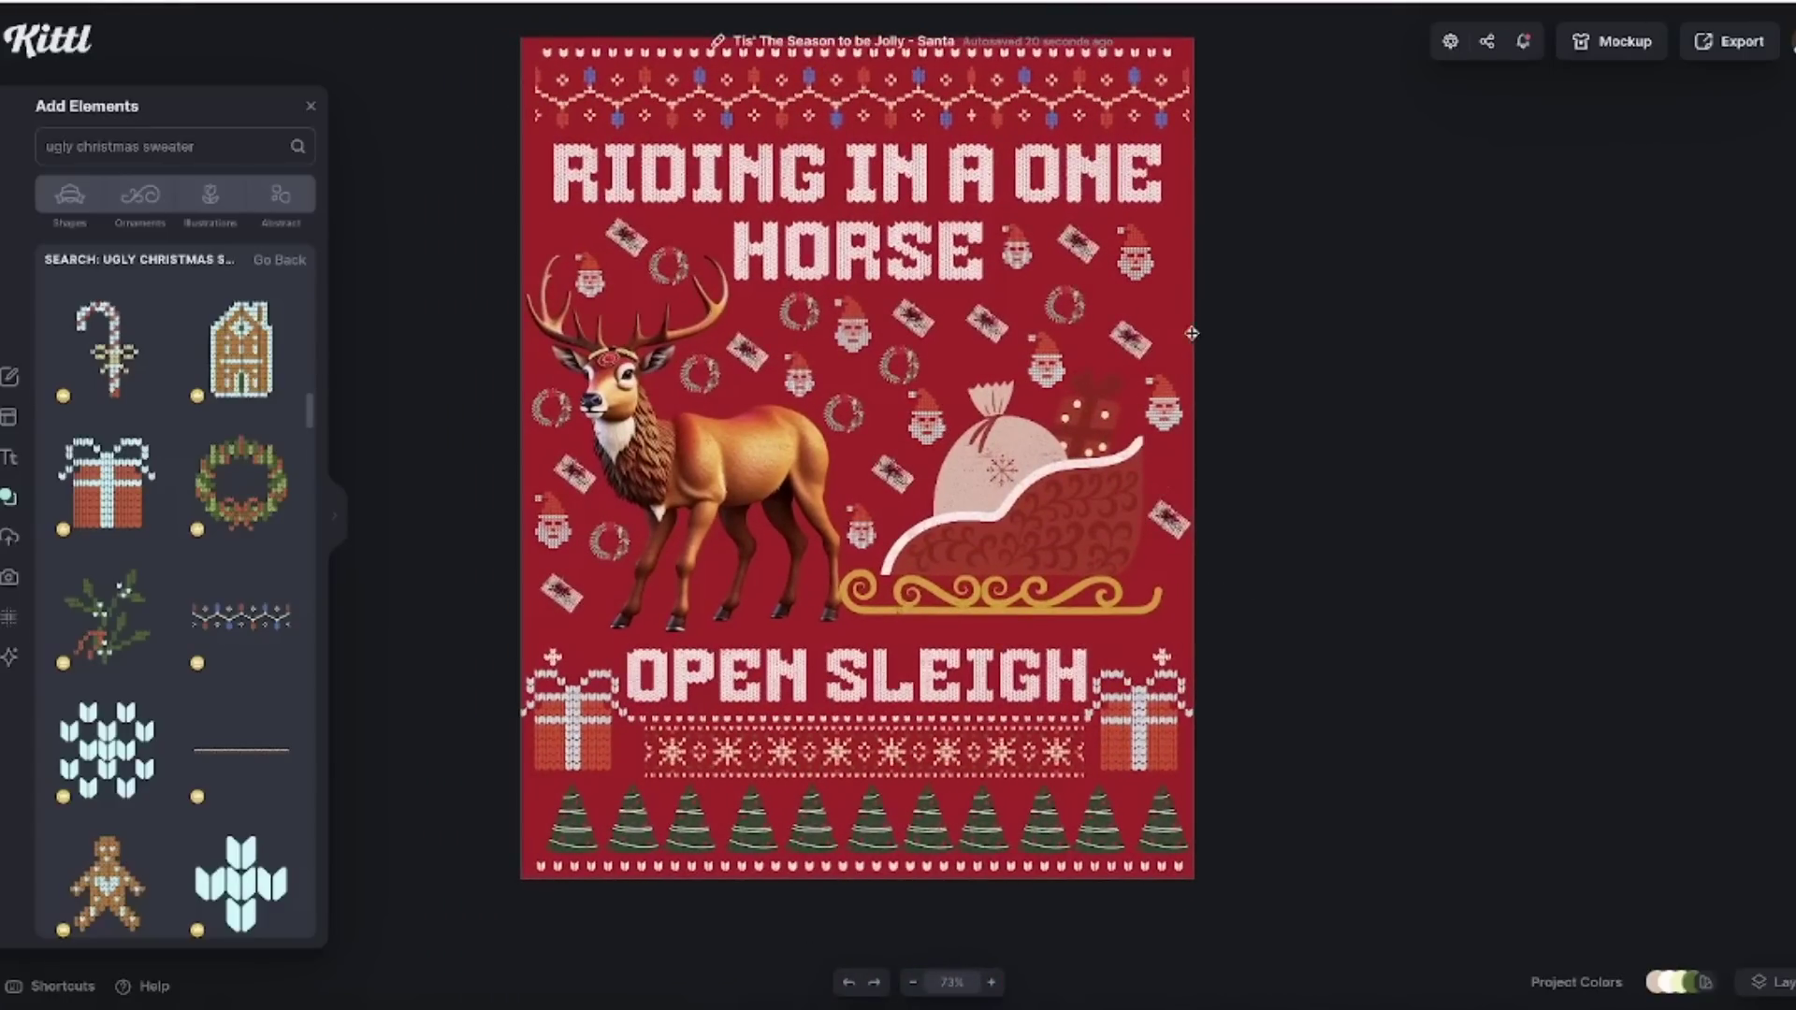
{"action": "left_click", "coordinate": [1191, 389]}
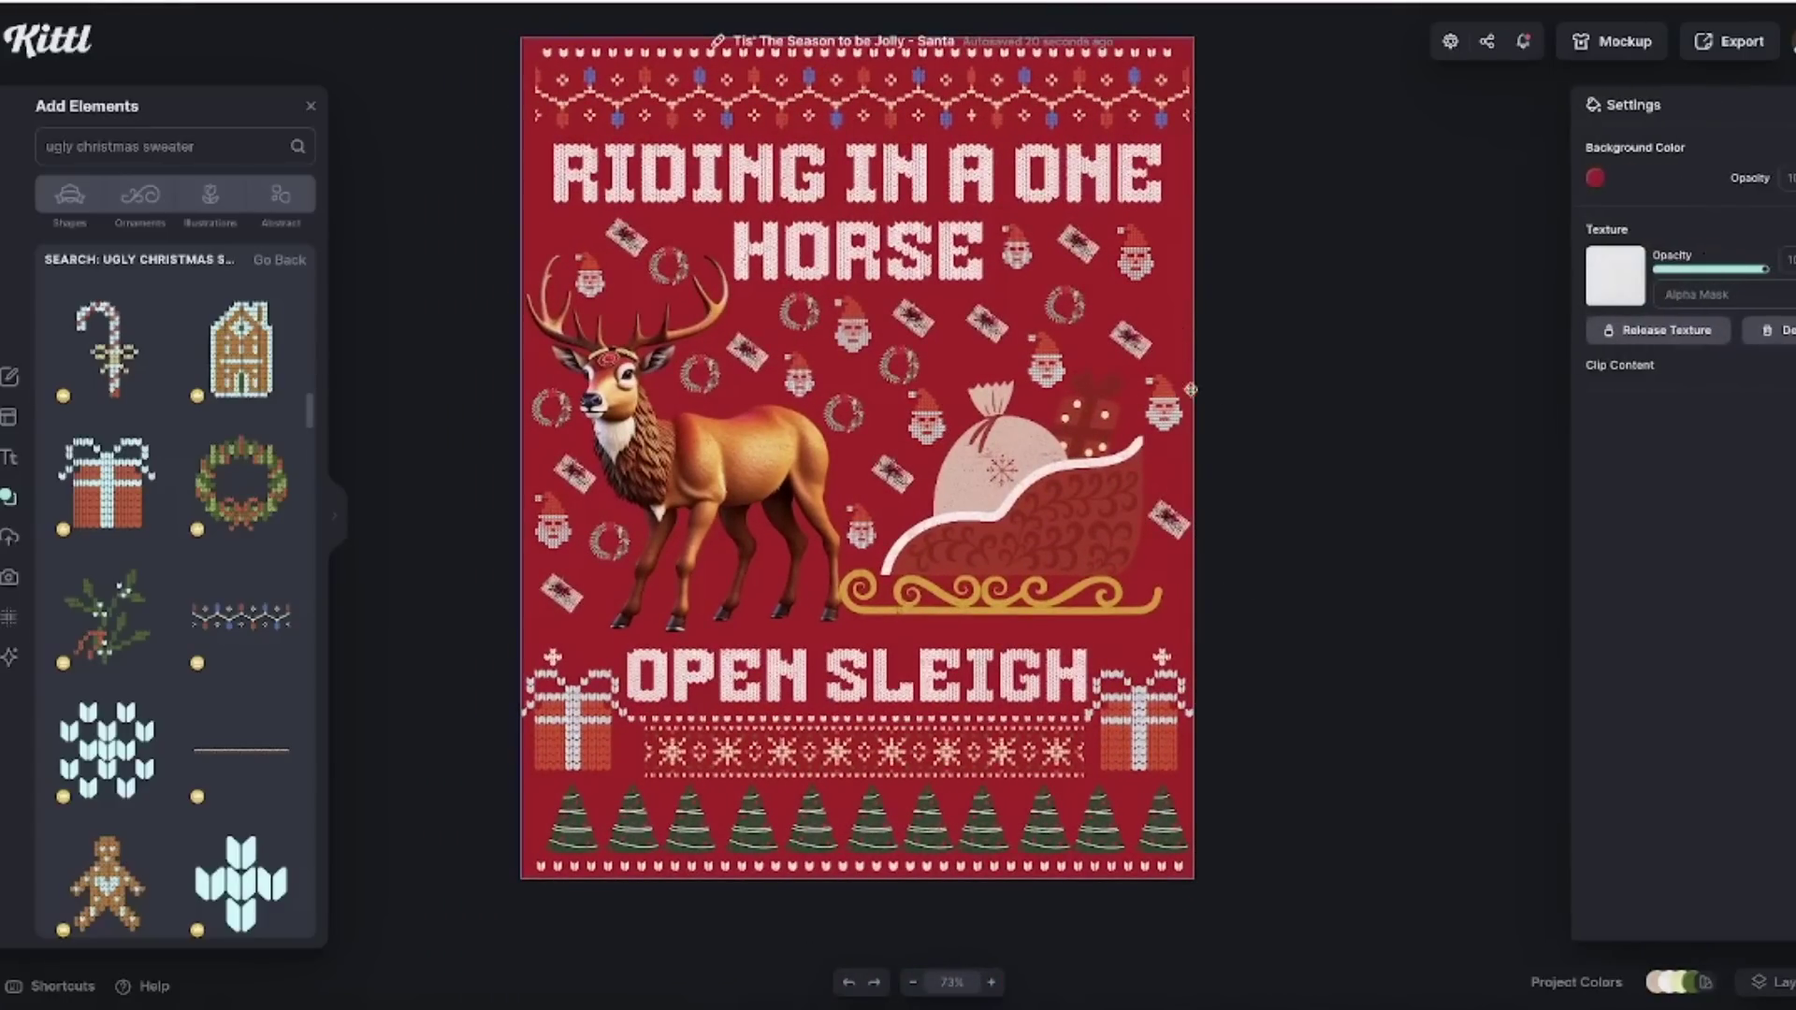
{"action": "left_click", "coordinate": [1595, 177]}
{"action": "left_click", "coordinate": [1535, 385]}
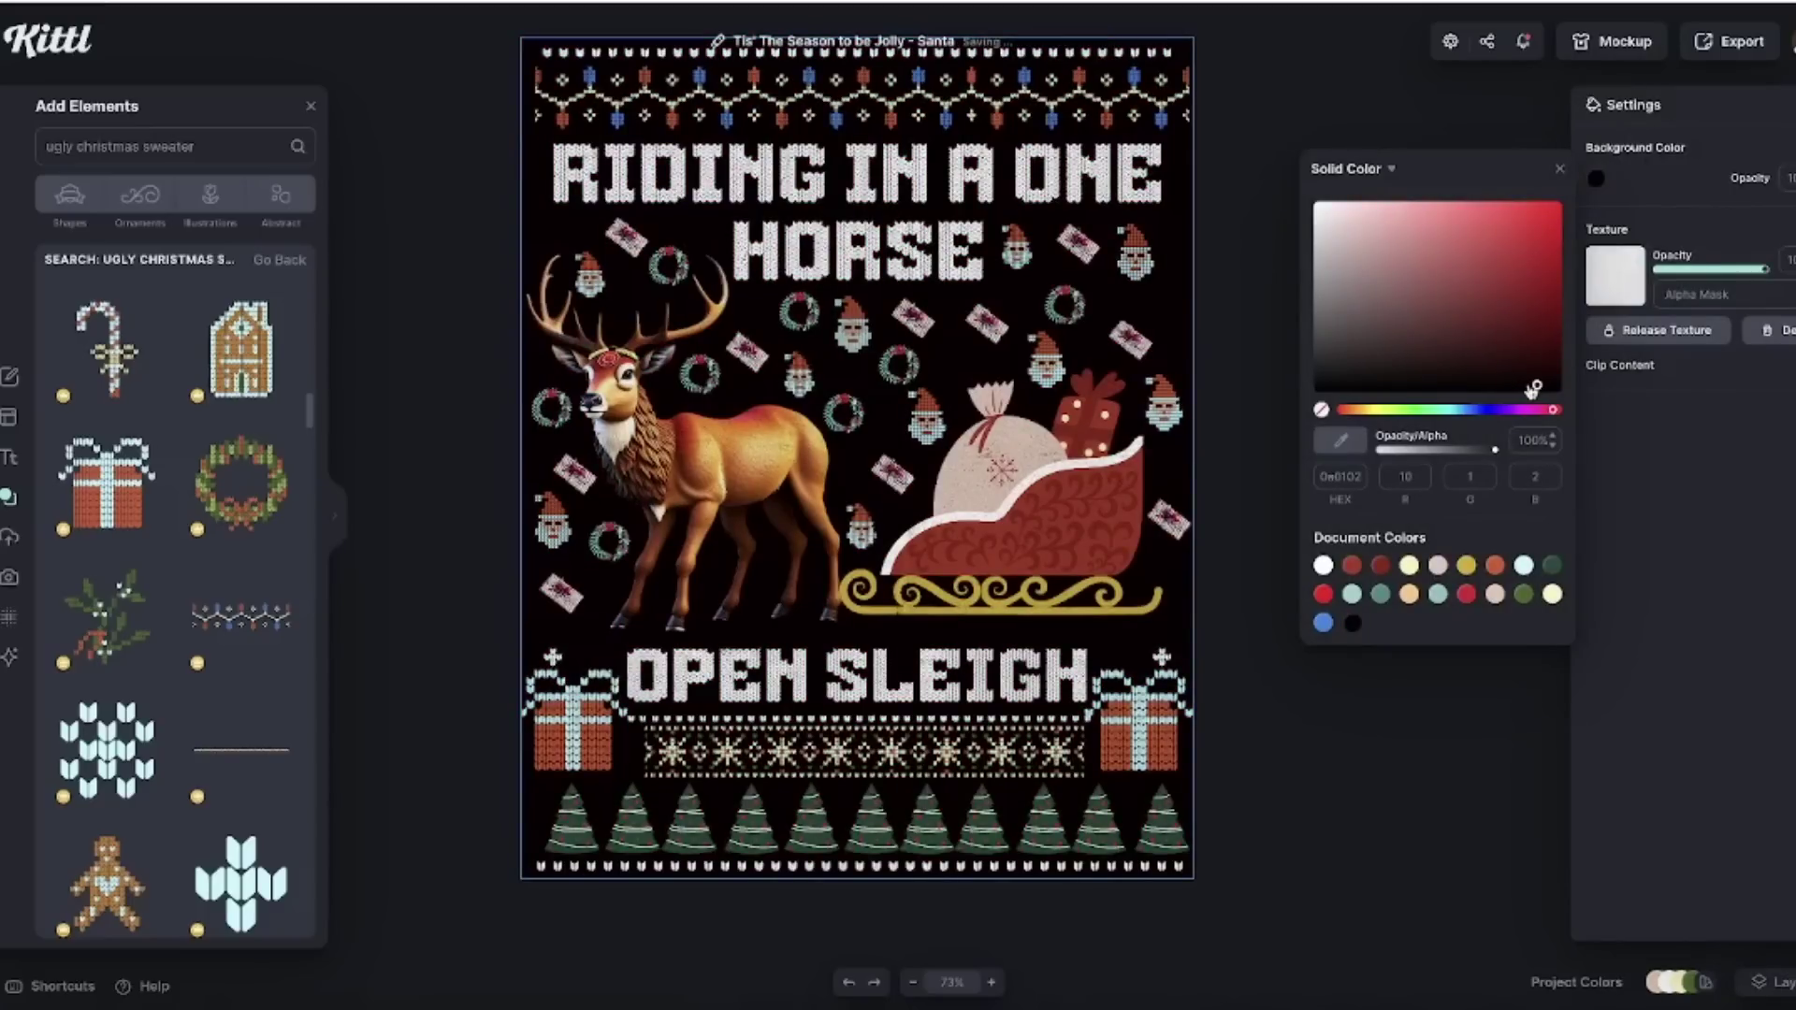
{"action": "left_click", "coordinate": [1523, 762]}
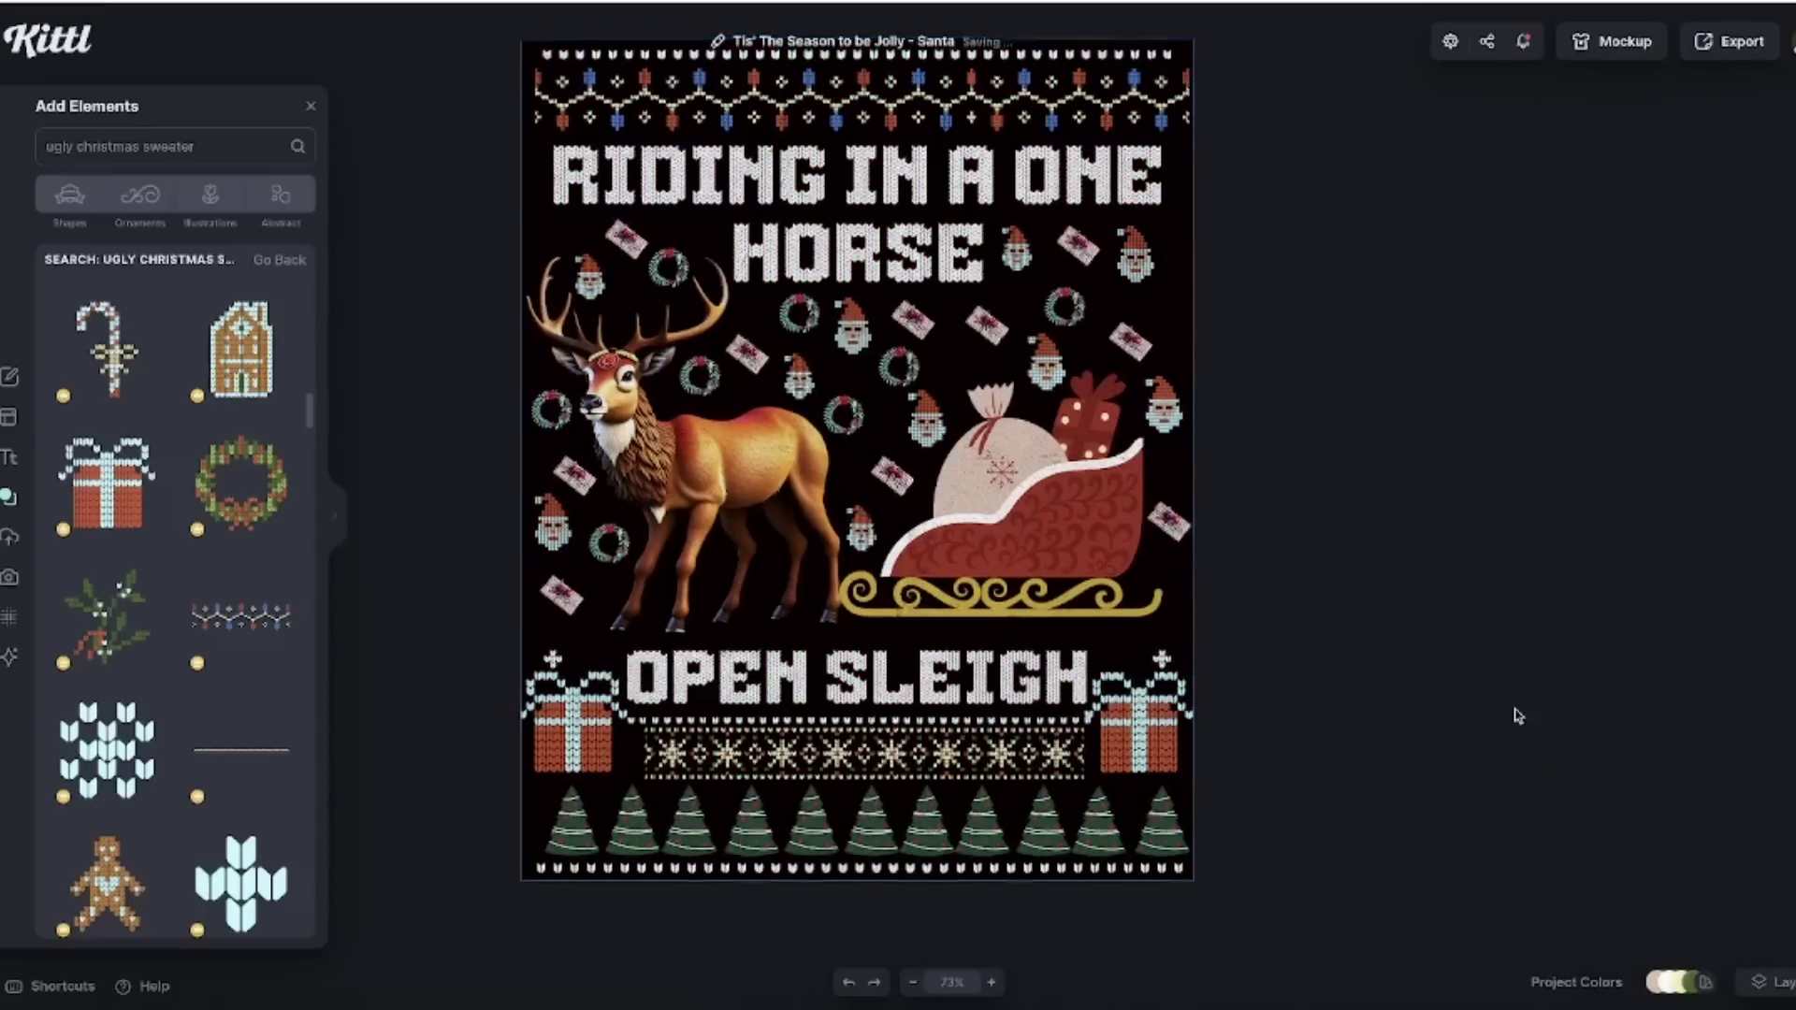
{"action": "scroll", "coordinate": [1516, 714], "scroll_direction": "up", "scroll_amount": 1}
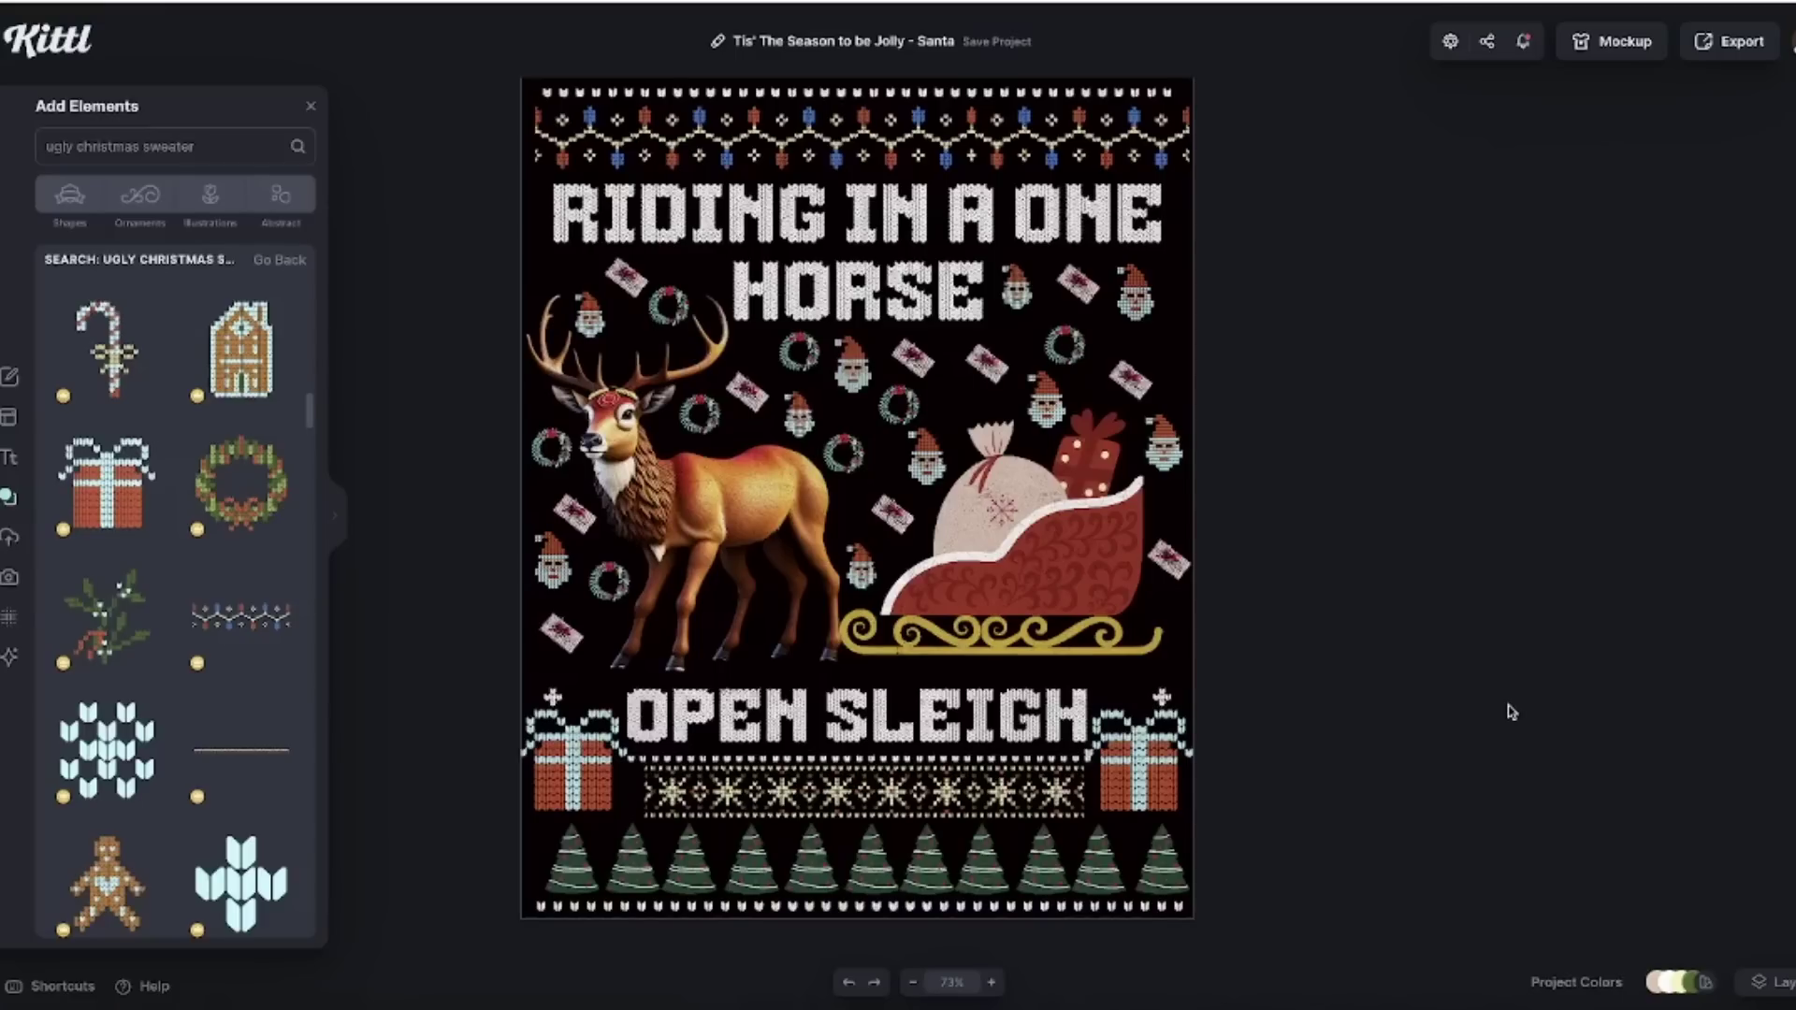
Make the RIDING IN A ONE HORSE text gold.
{"action": "left_click", "coordinate": [876, 227]}
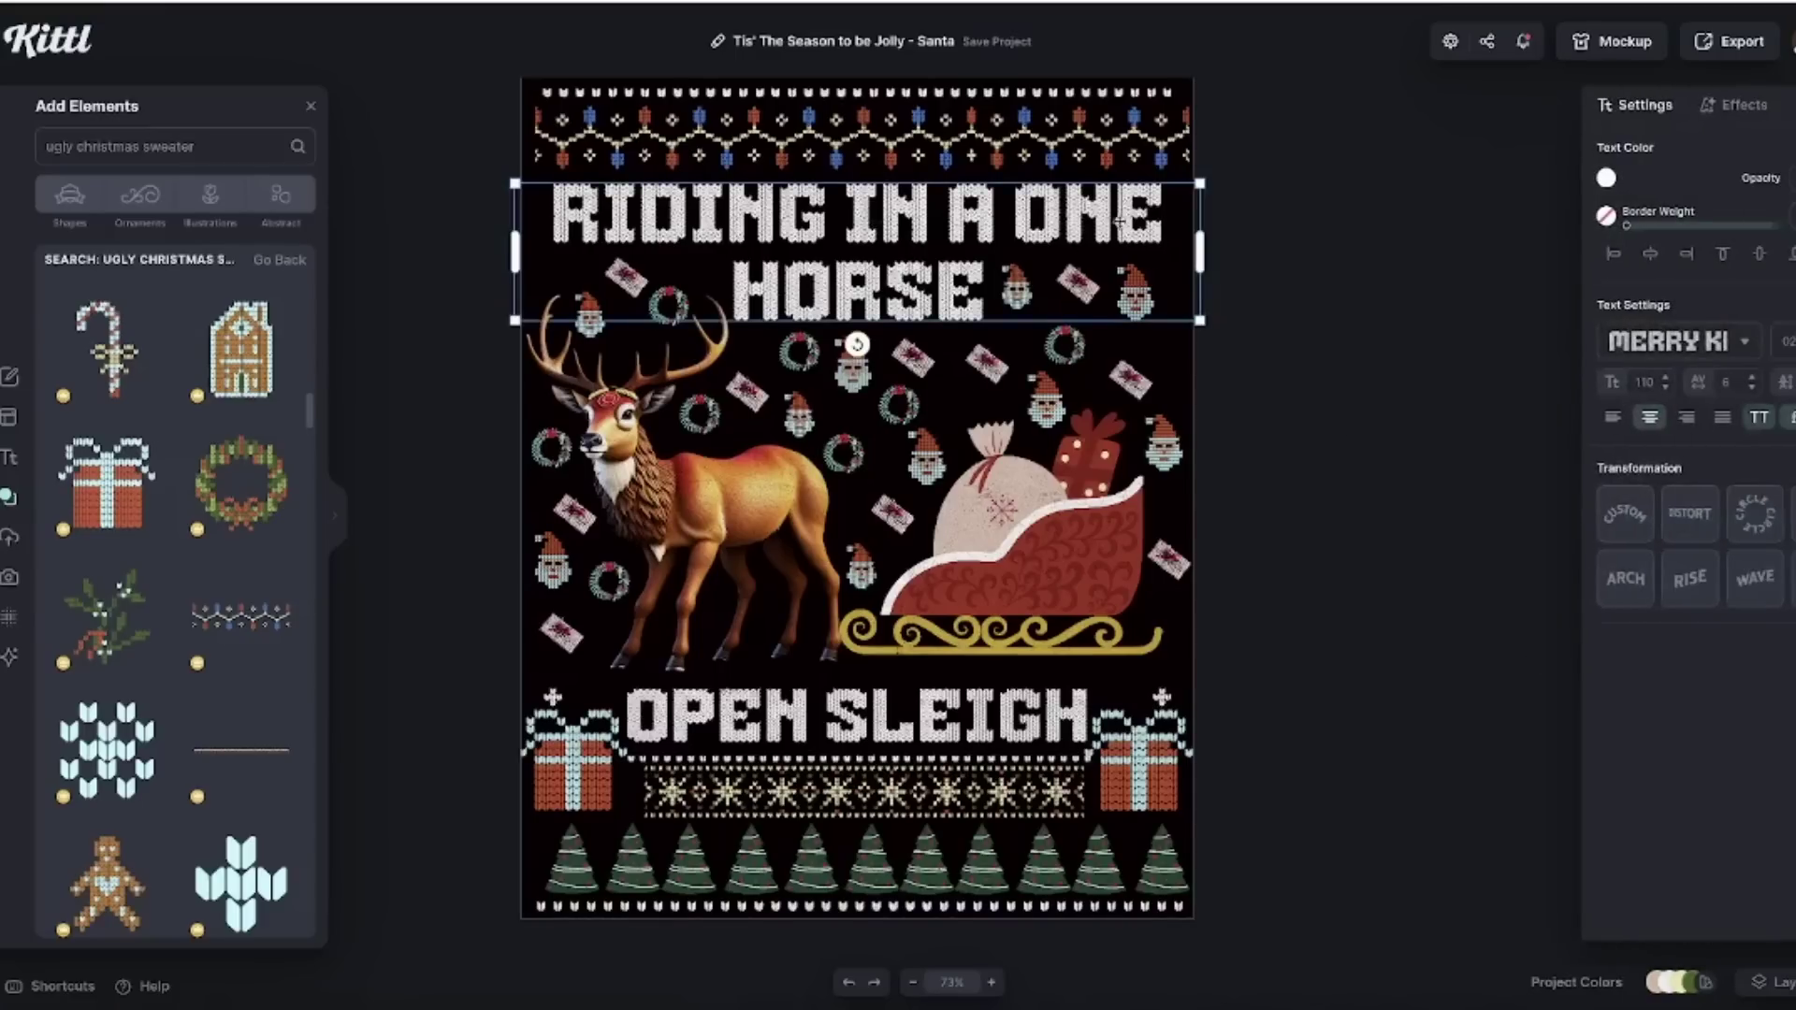
{"action": "left_click", "coordinate": [1594, 178]}
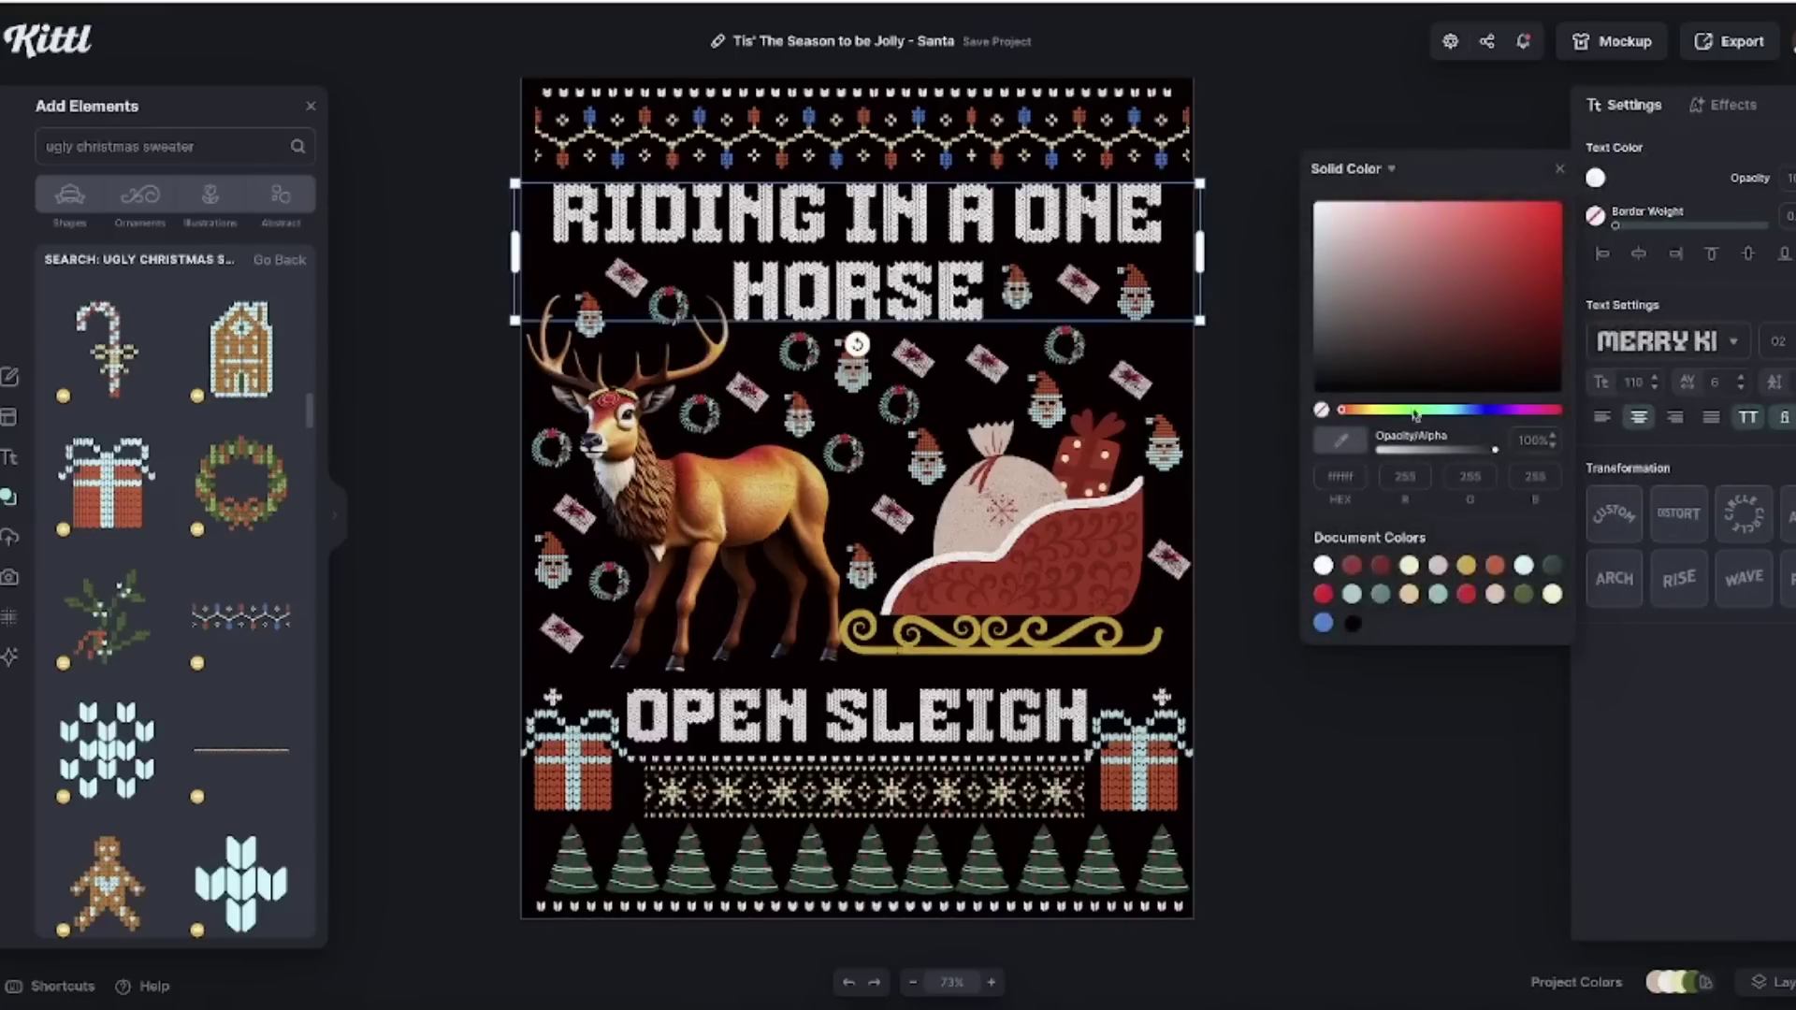
{"action": "left_click", "coordinate": [1322, 412]}
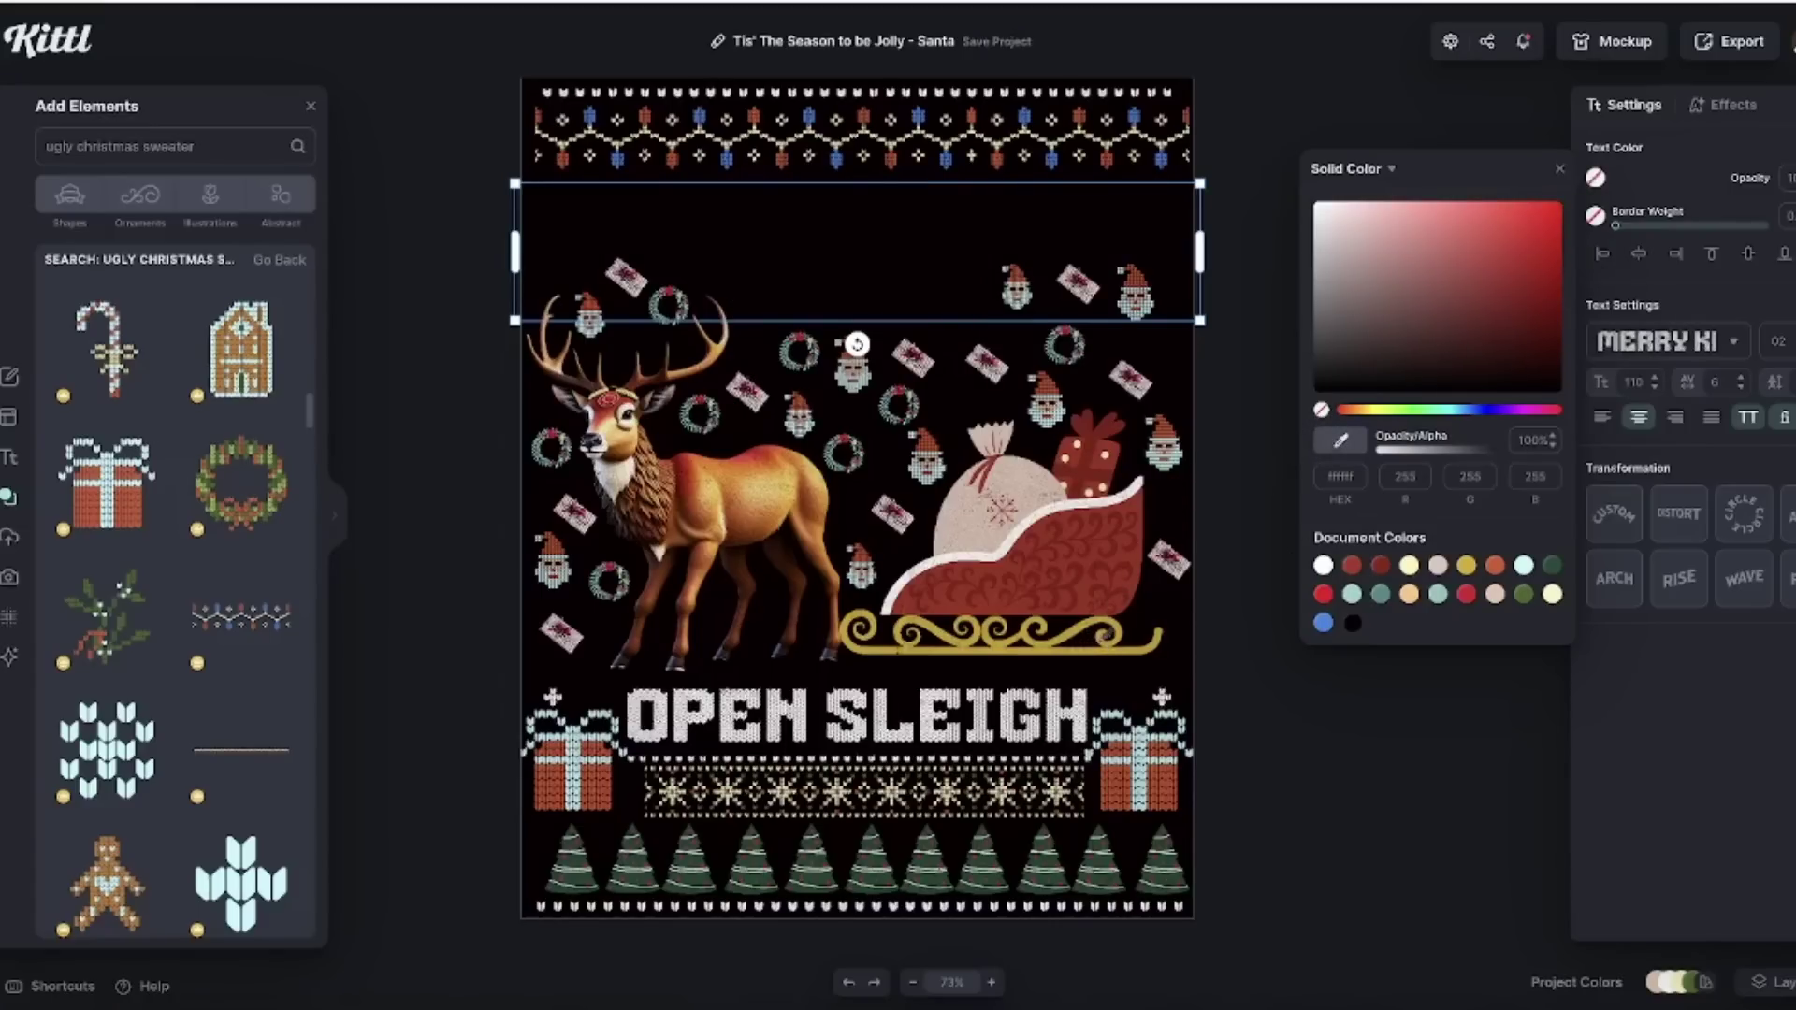
{"action": "key", "text": "ctrl+z"}
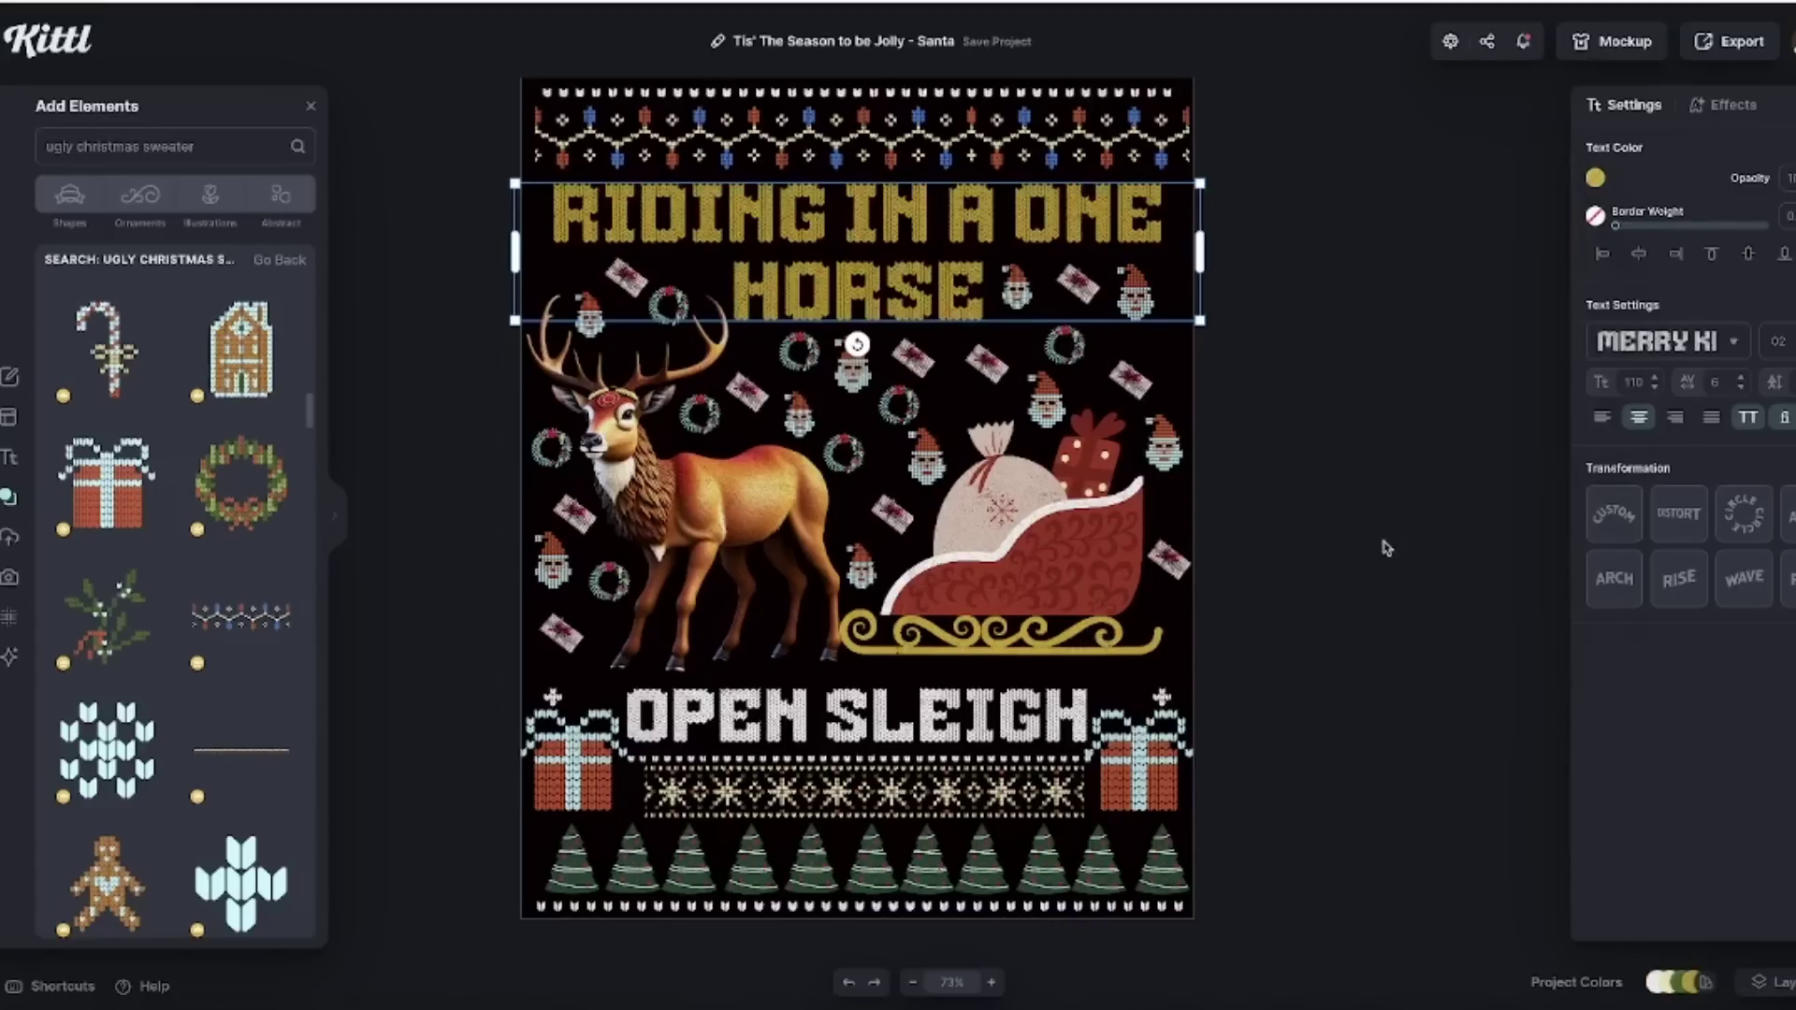
Recolour OPEN SLEIGH gold by sampling the sleigh runner with the eyedropper.
{"action": "left_click", "coordinate": [1066, 719]}
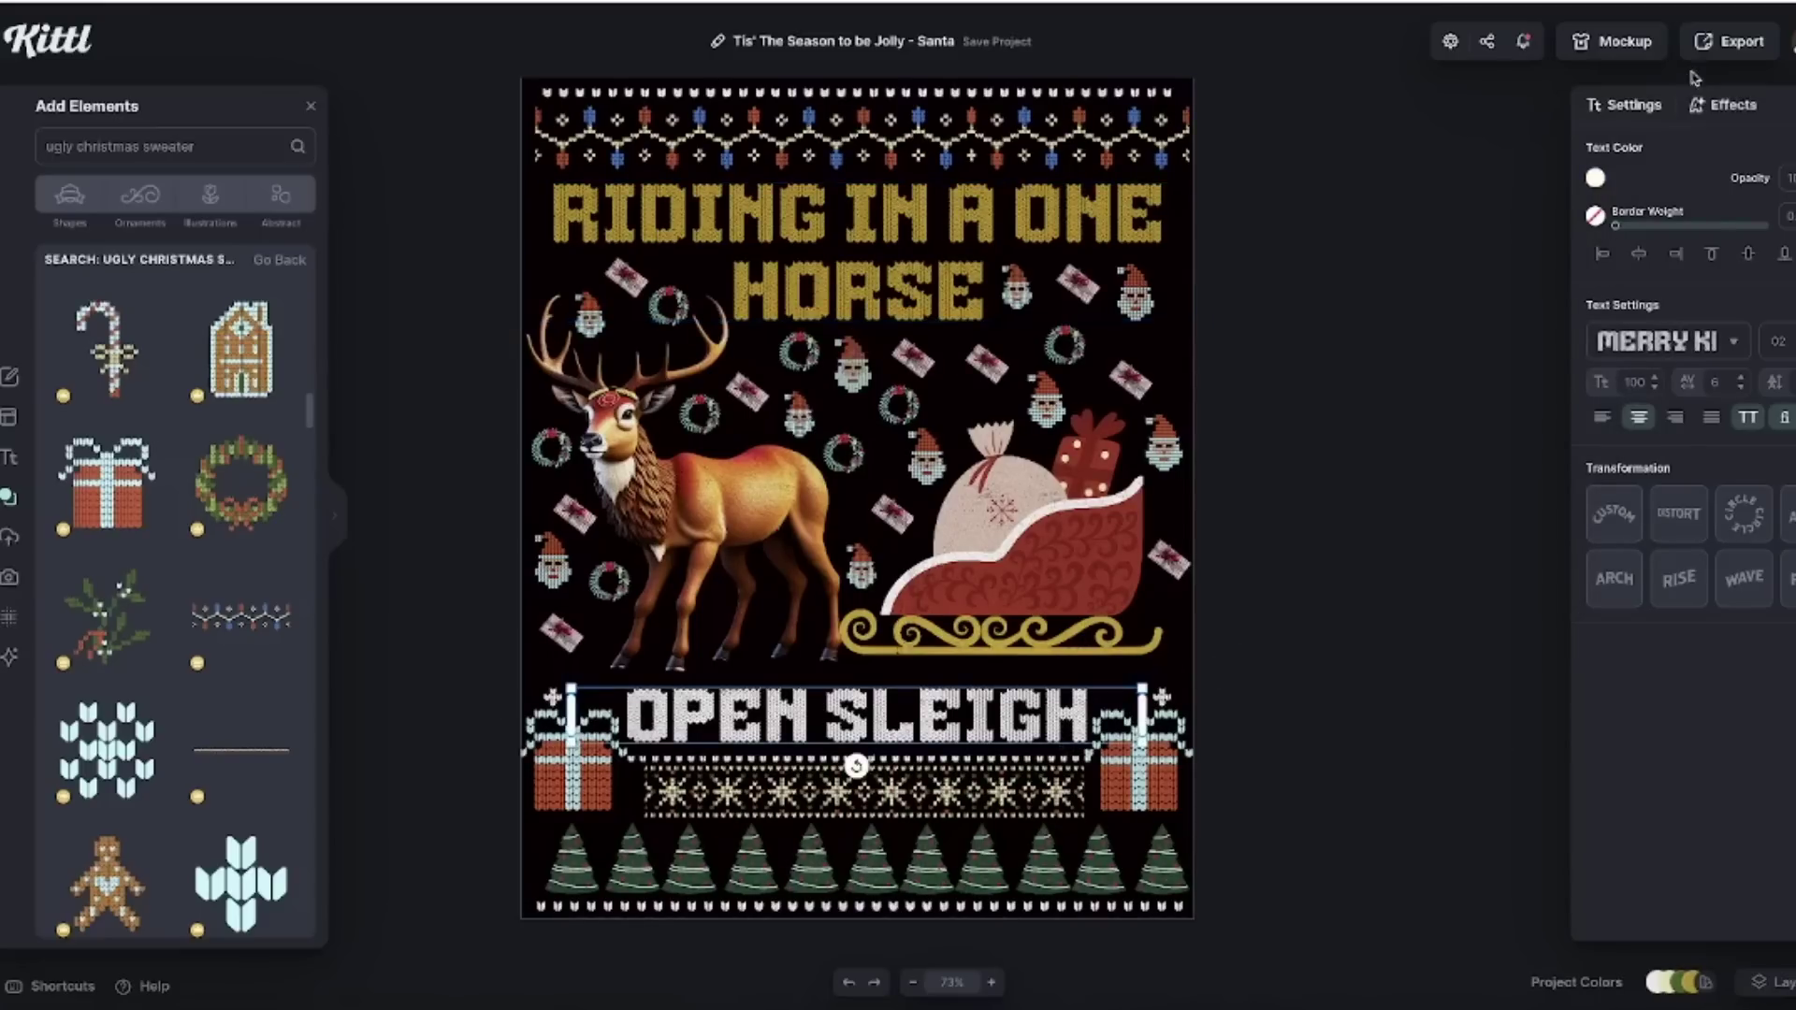
{"action": "left_click", "coordinate": [1595, 178]}
{"action": "left_click", "coordinate": [1339, 440]}
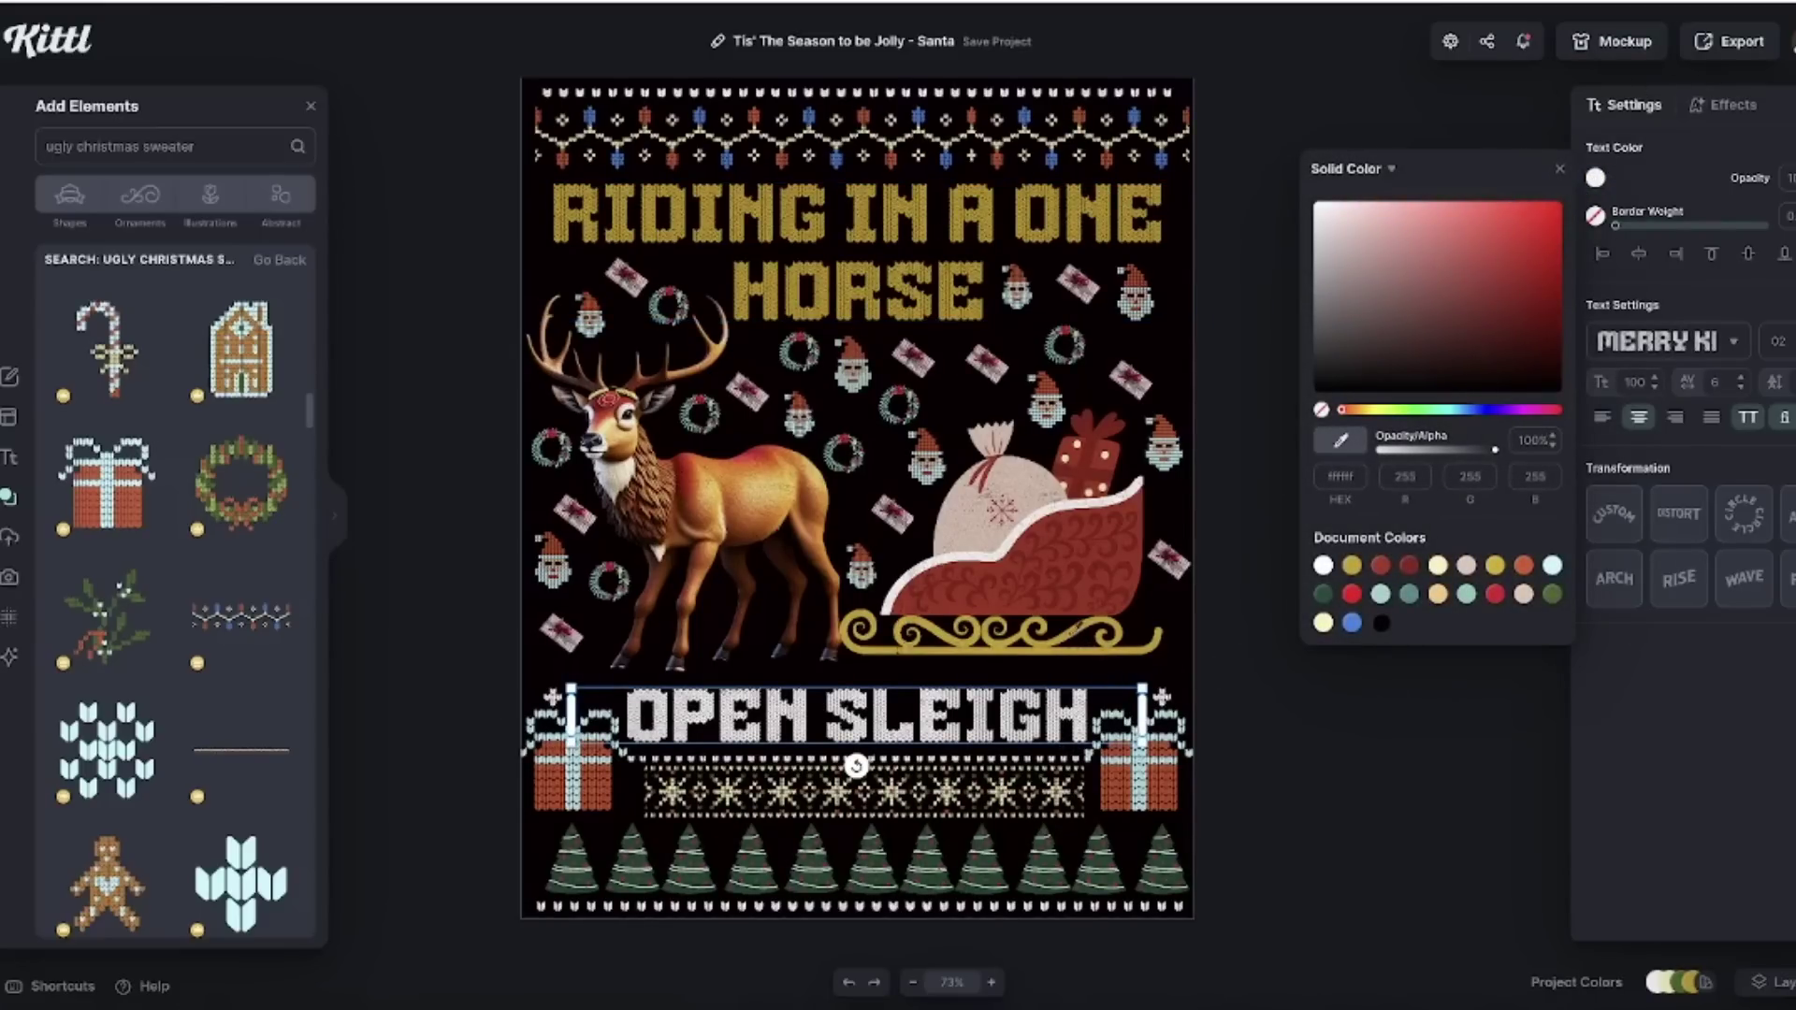
{"action": "left_click", "coordinate": [1153, 624]}
{"action": "left_click", "coordinate": [1413, 593]}
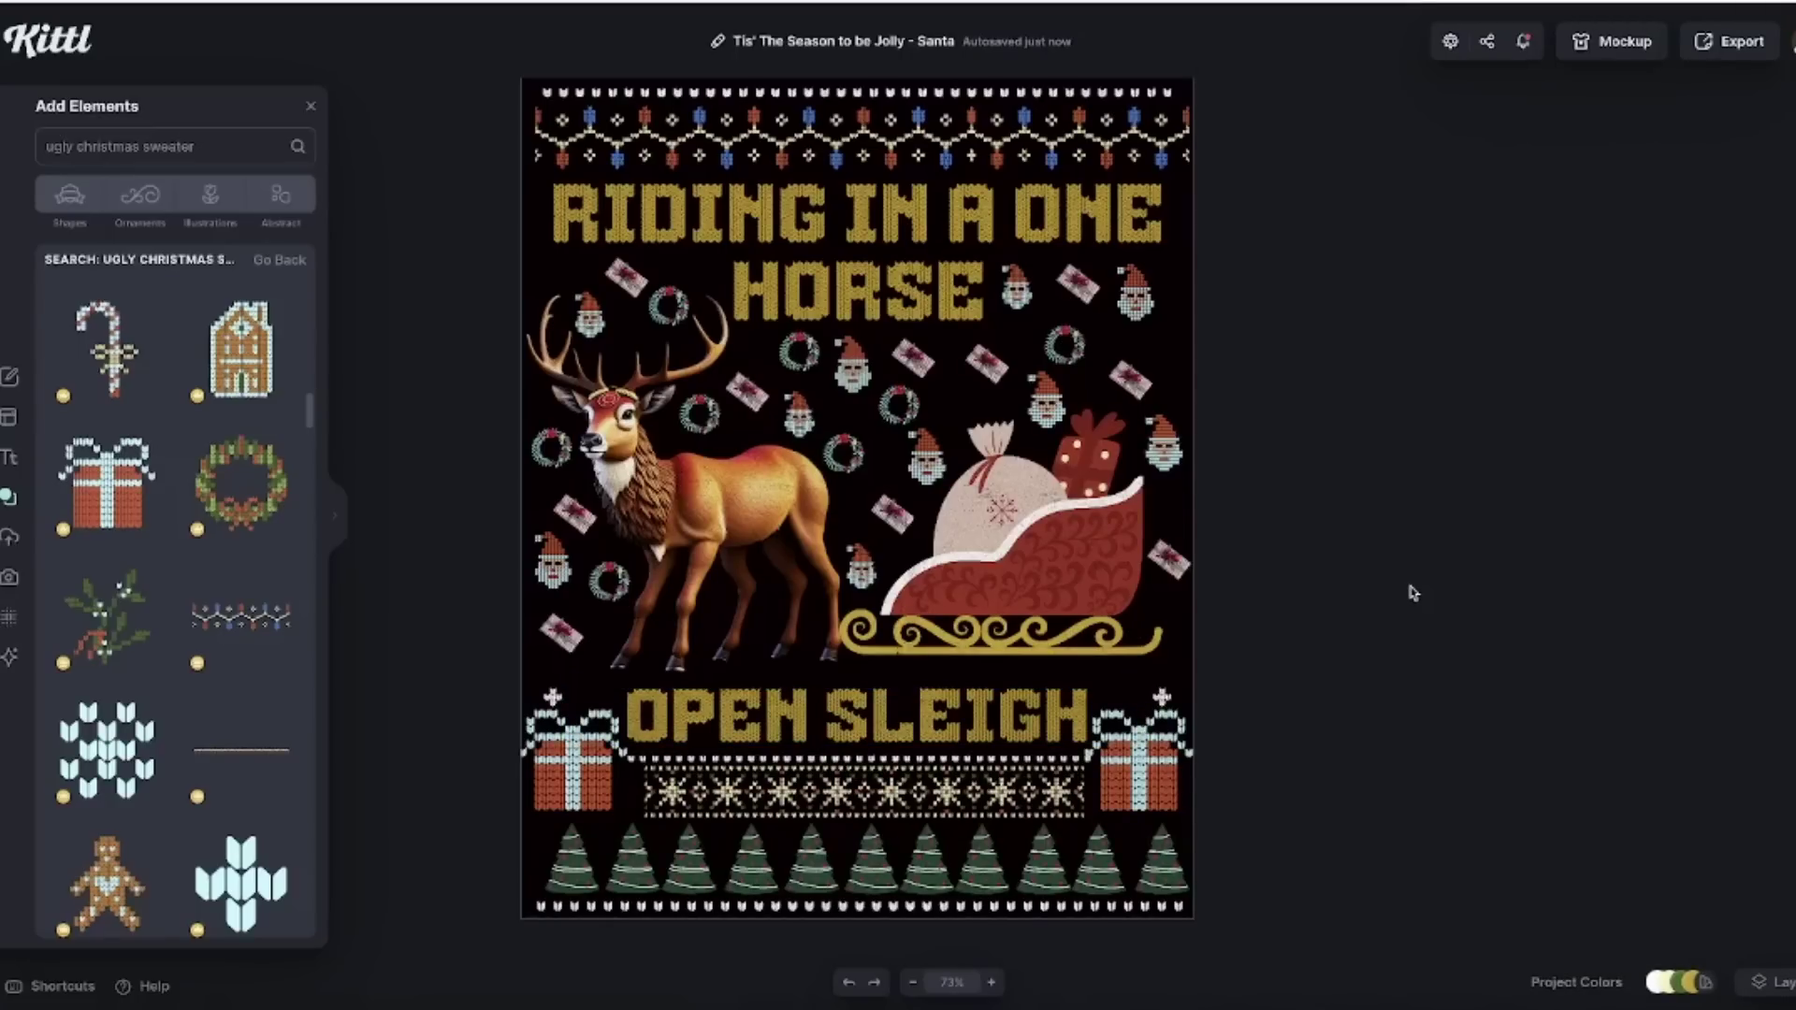
Open Download Design settings (16 × 20 in, 72 DPI) with Remove Background switched on.
{"action": "left_click", "coordinate": [1792, 42]}
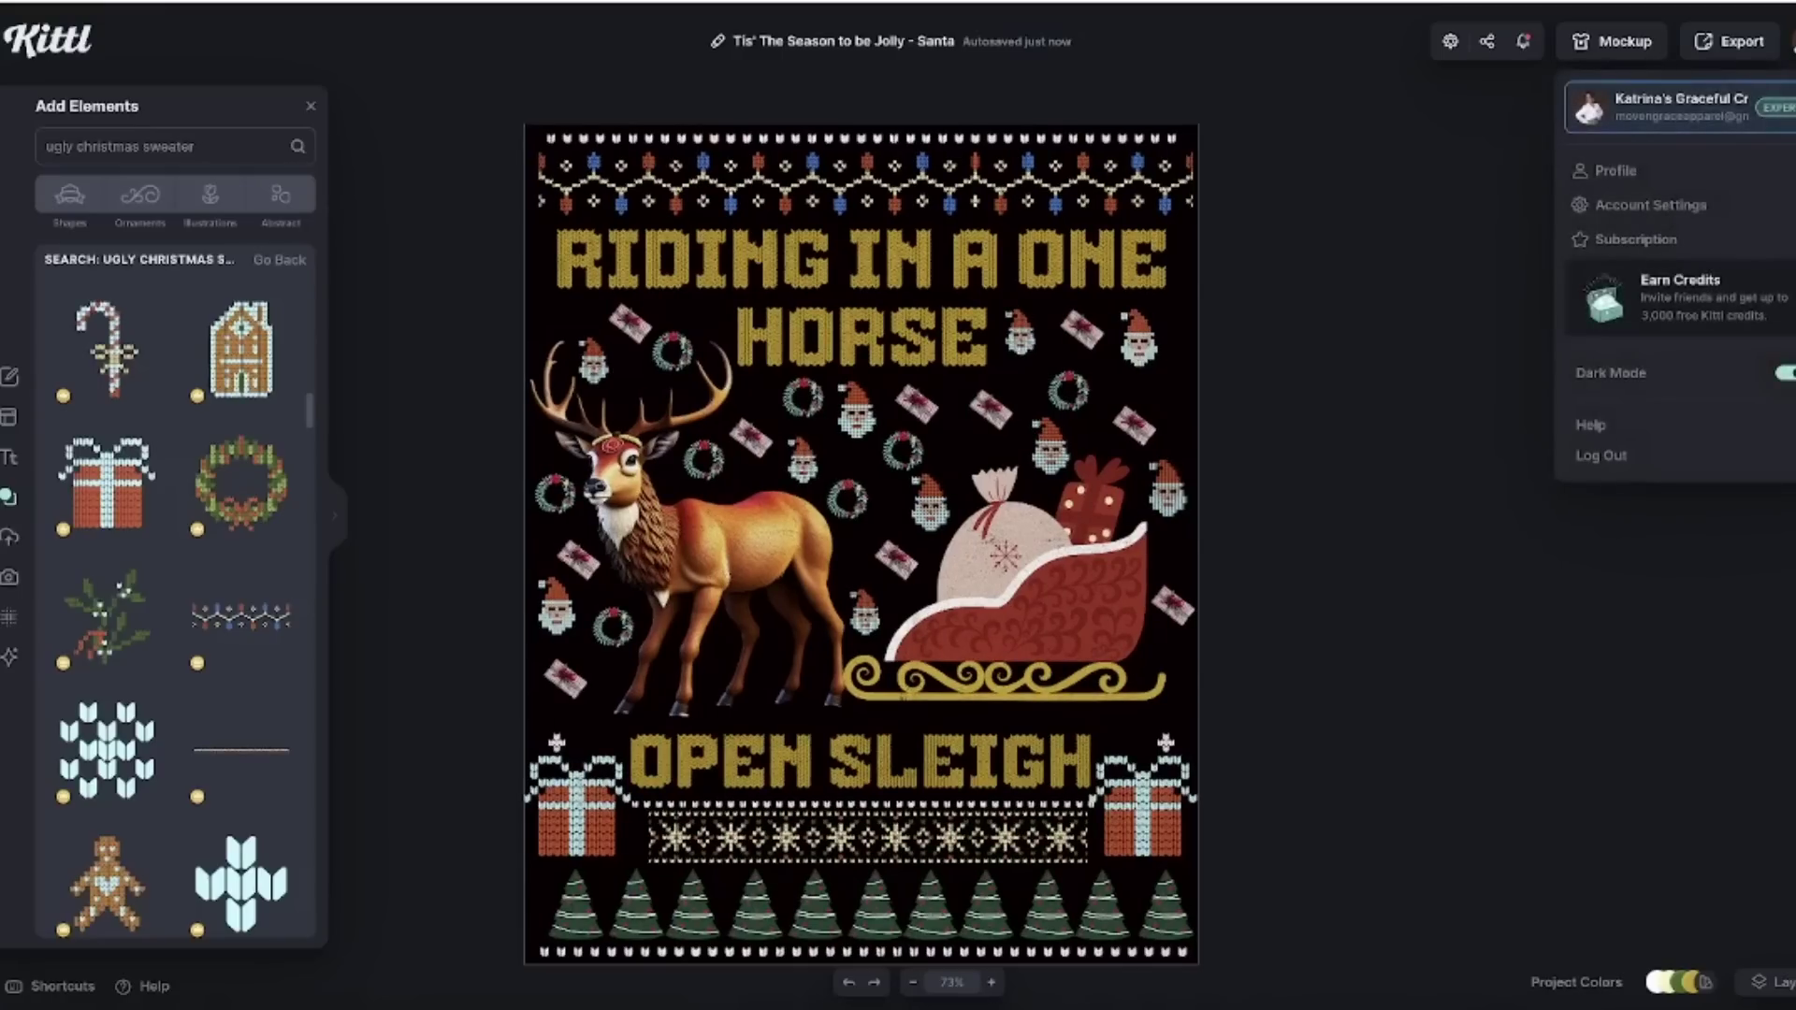
{"action": "left_click", "coordinate": [1792, 41]}
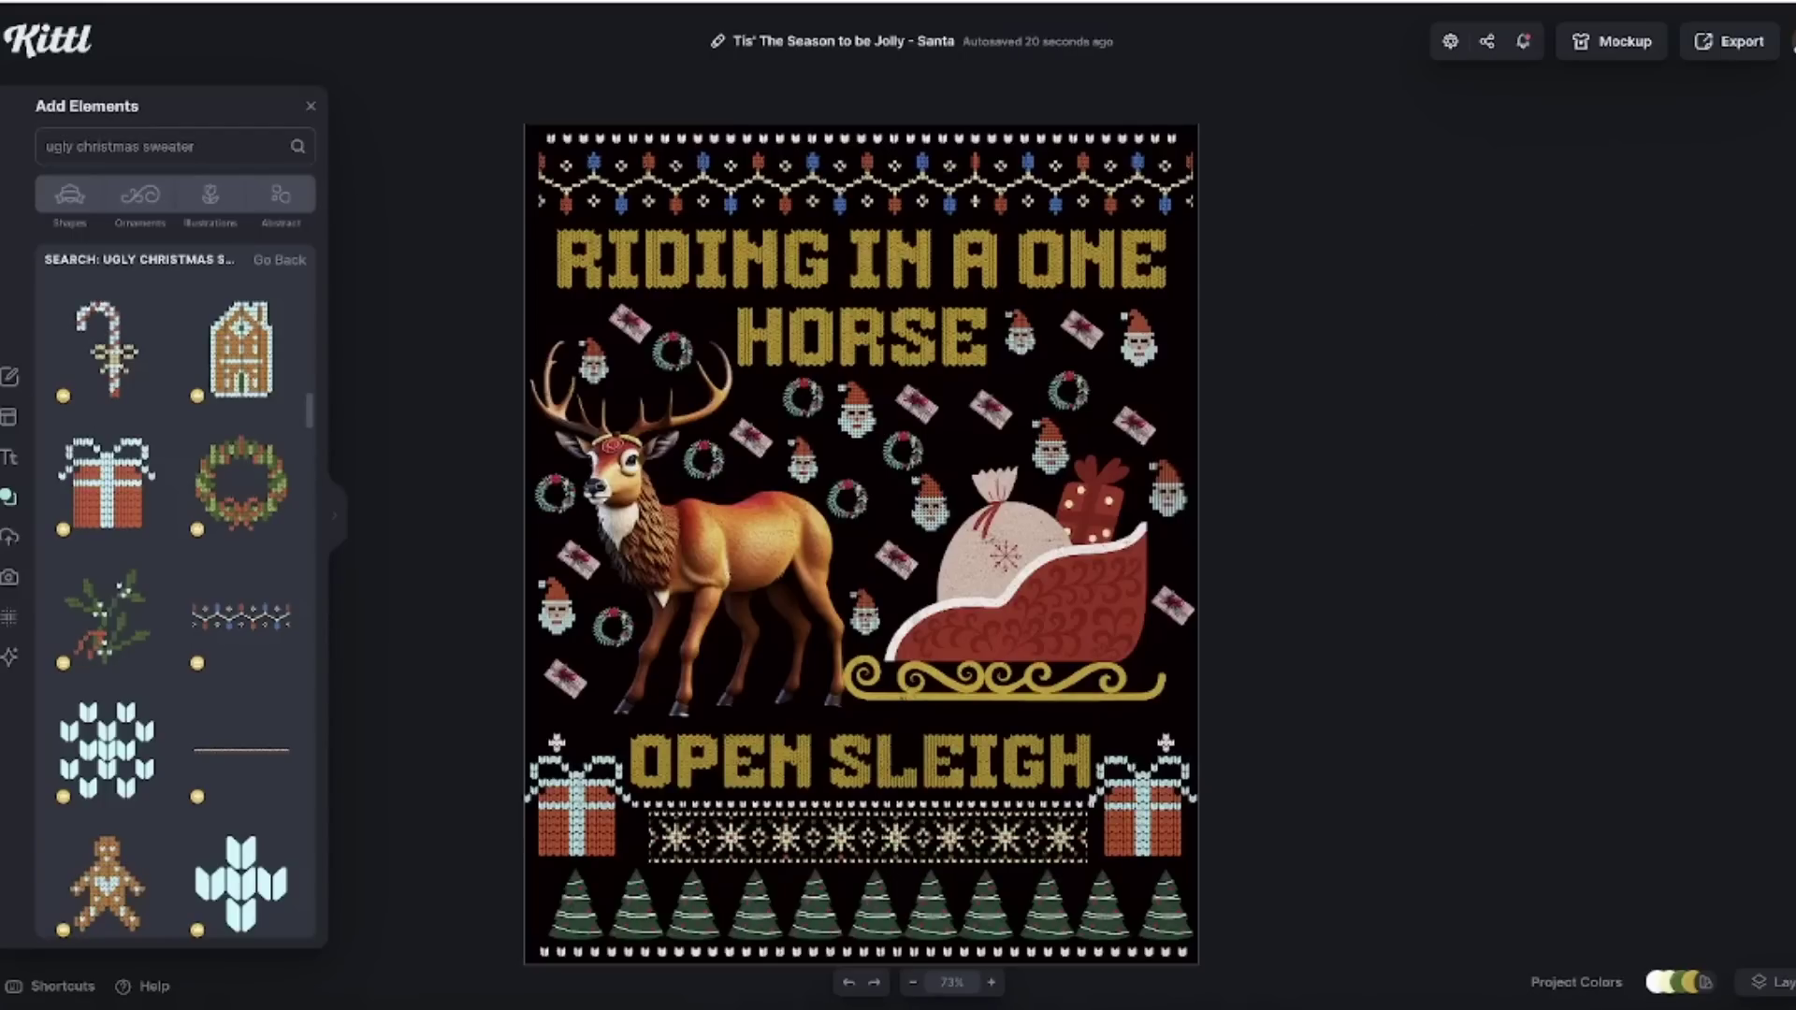
{"action": "left_click", "coordinate": [1733, 48]}
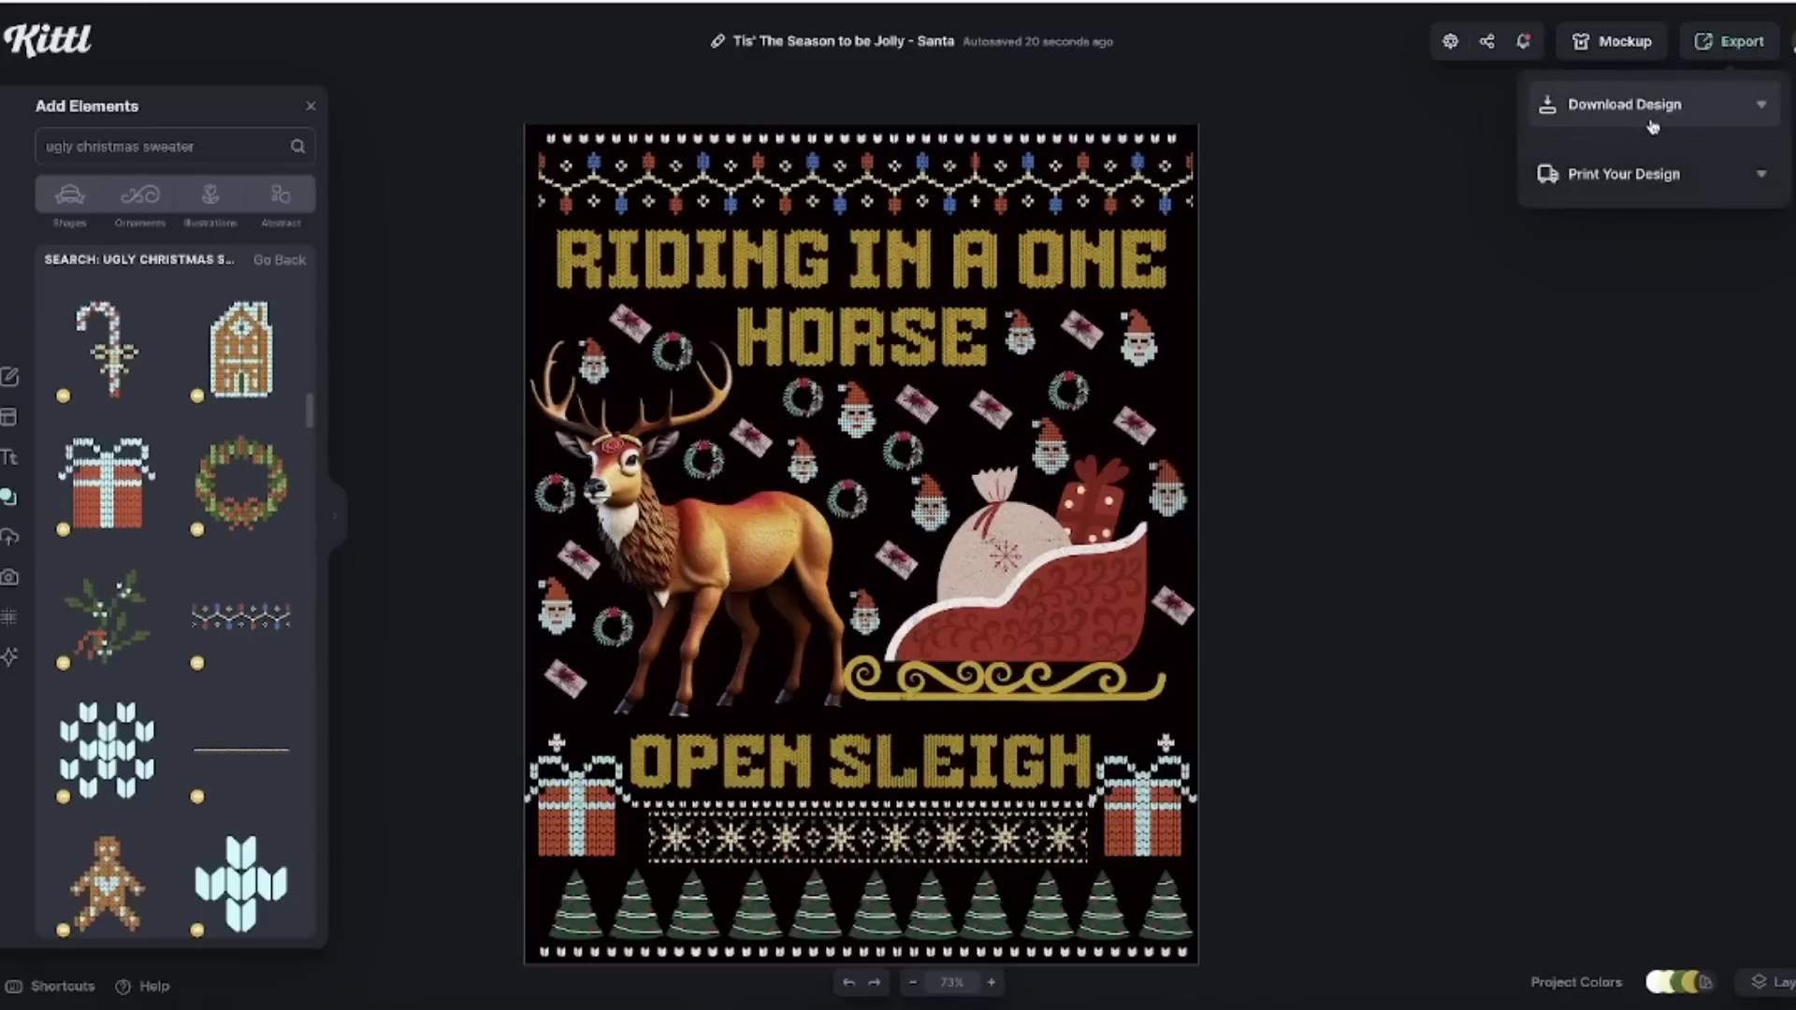
{"action": "left_click", "coordinate": [1547, 119]}
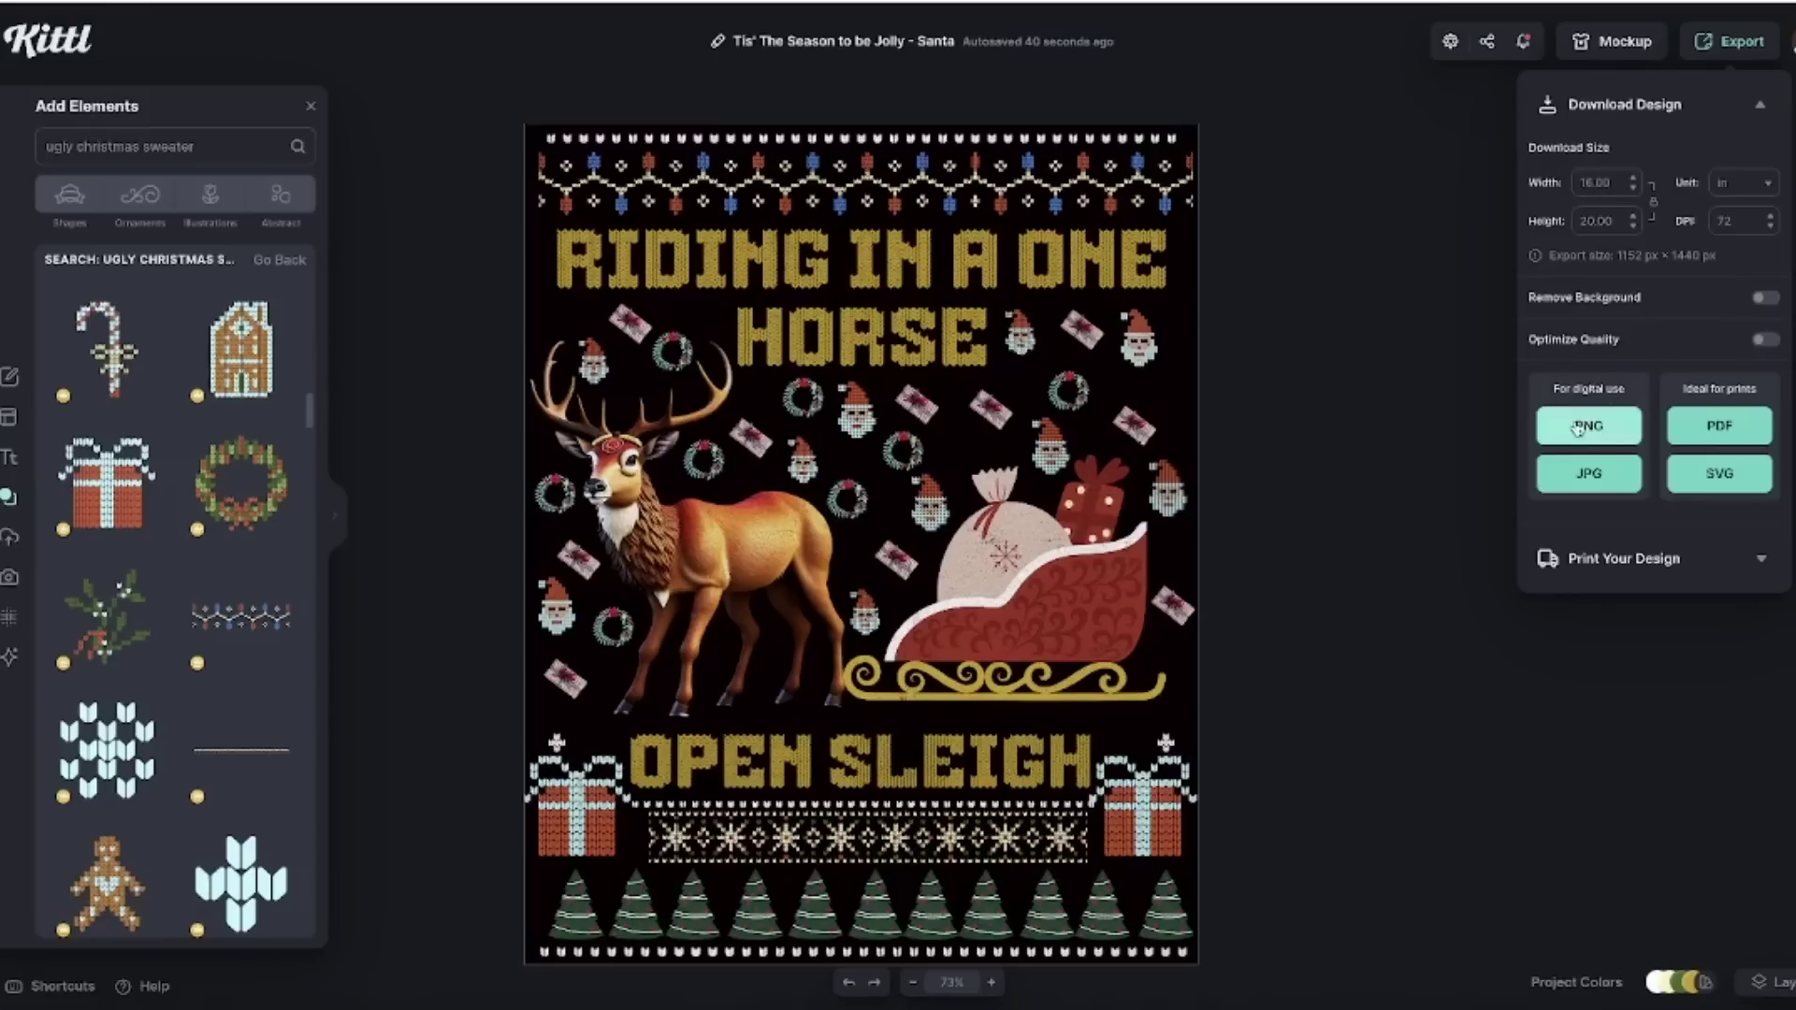
{"action": "left_click", "coordinate": [1764, 297]}
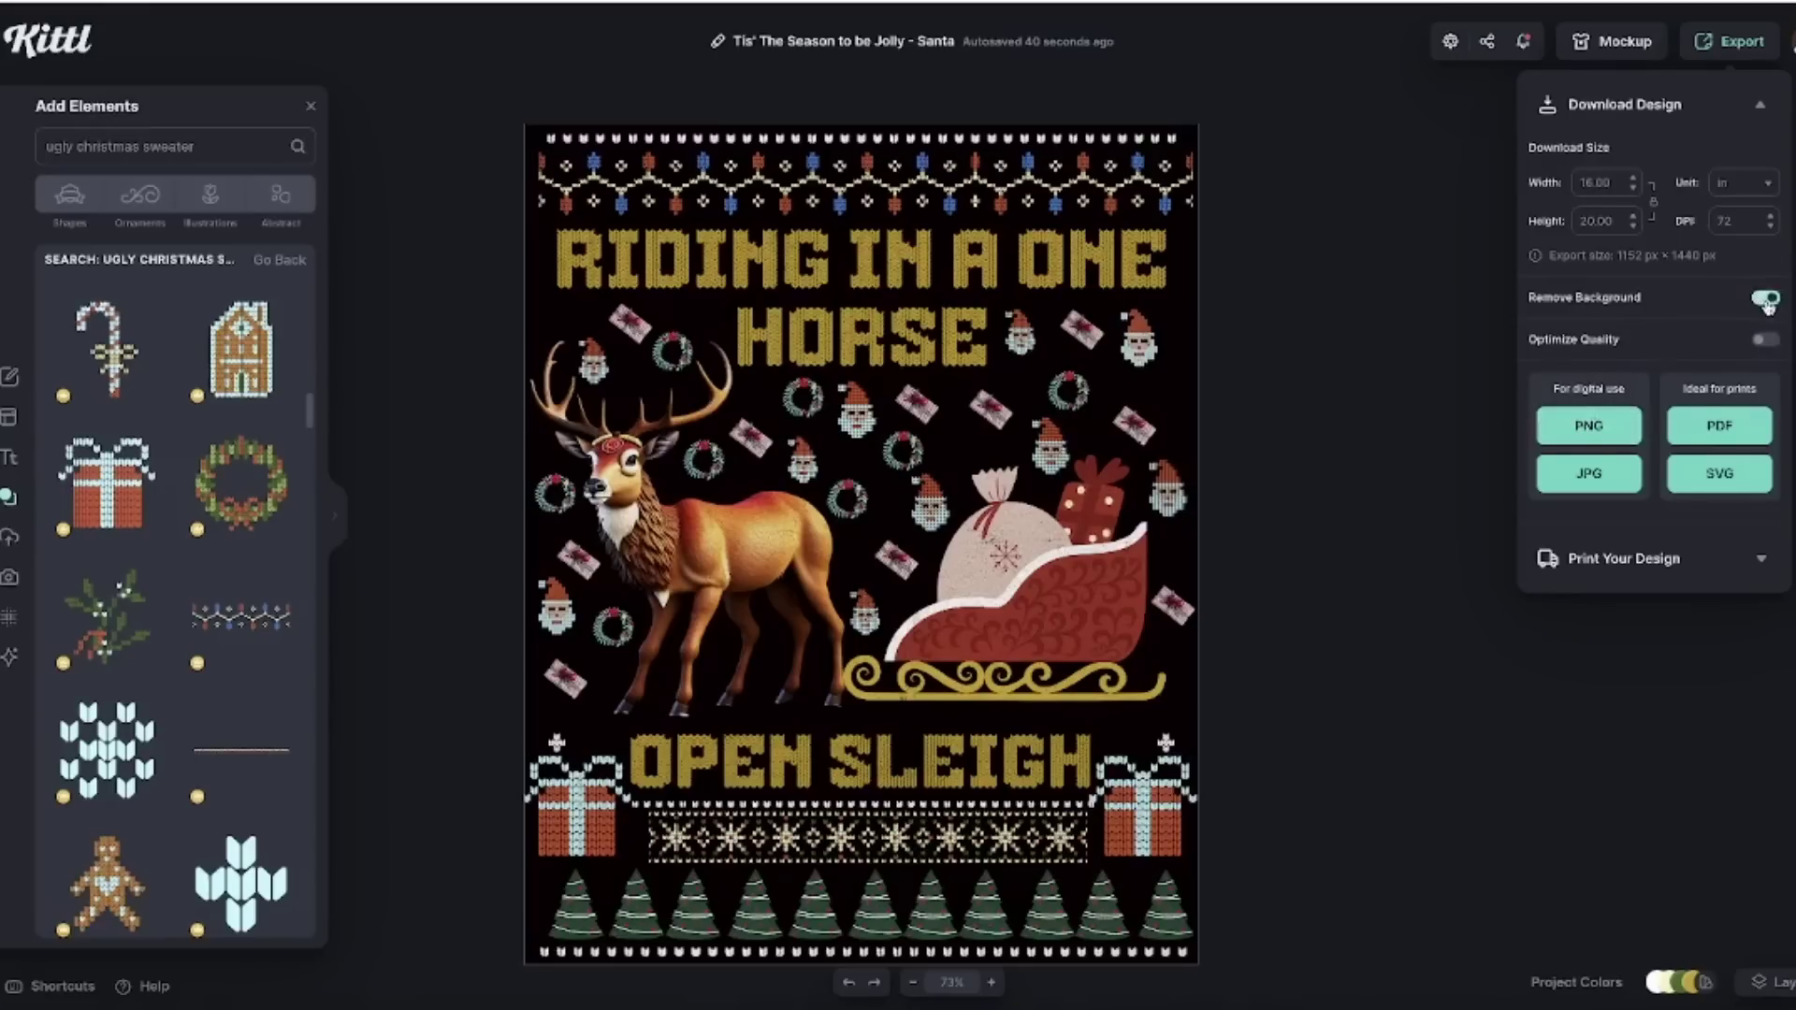
Download the design as a PNG and retype the coffee template's top line as BAKING.
{"action": "left_click", "coordinate": [1594, 426]}
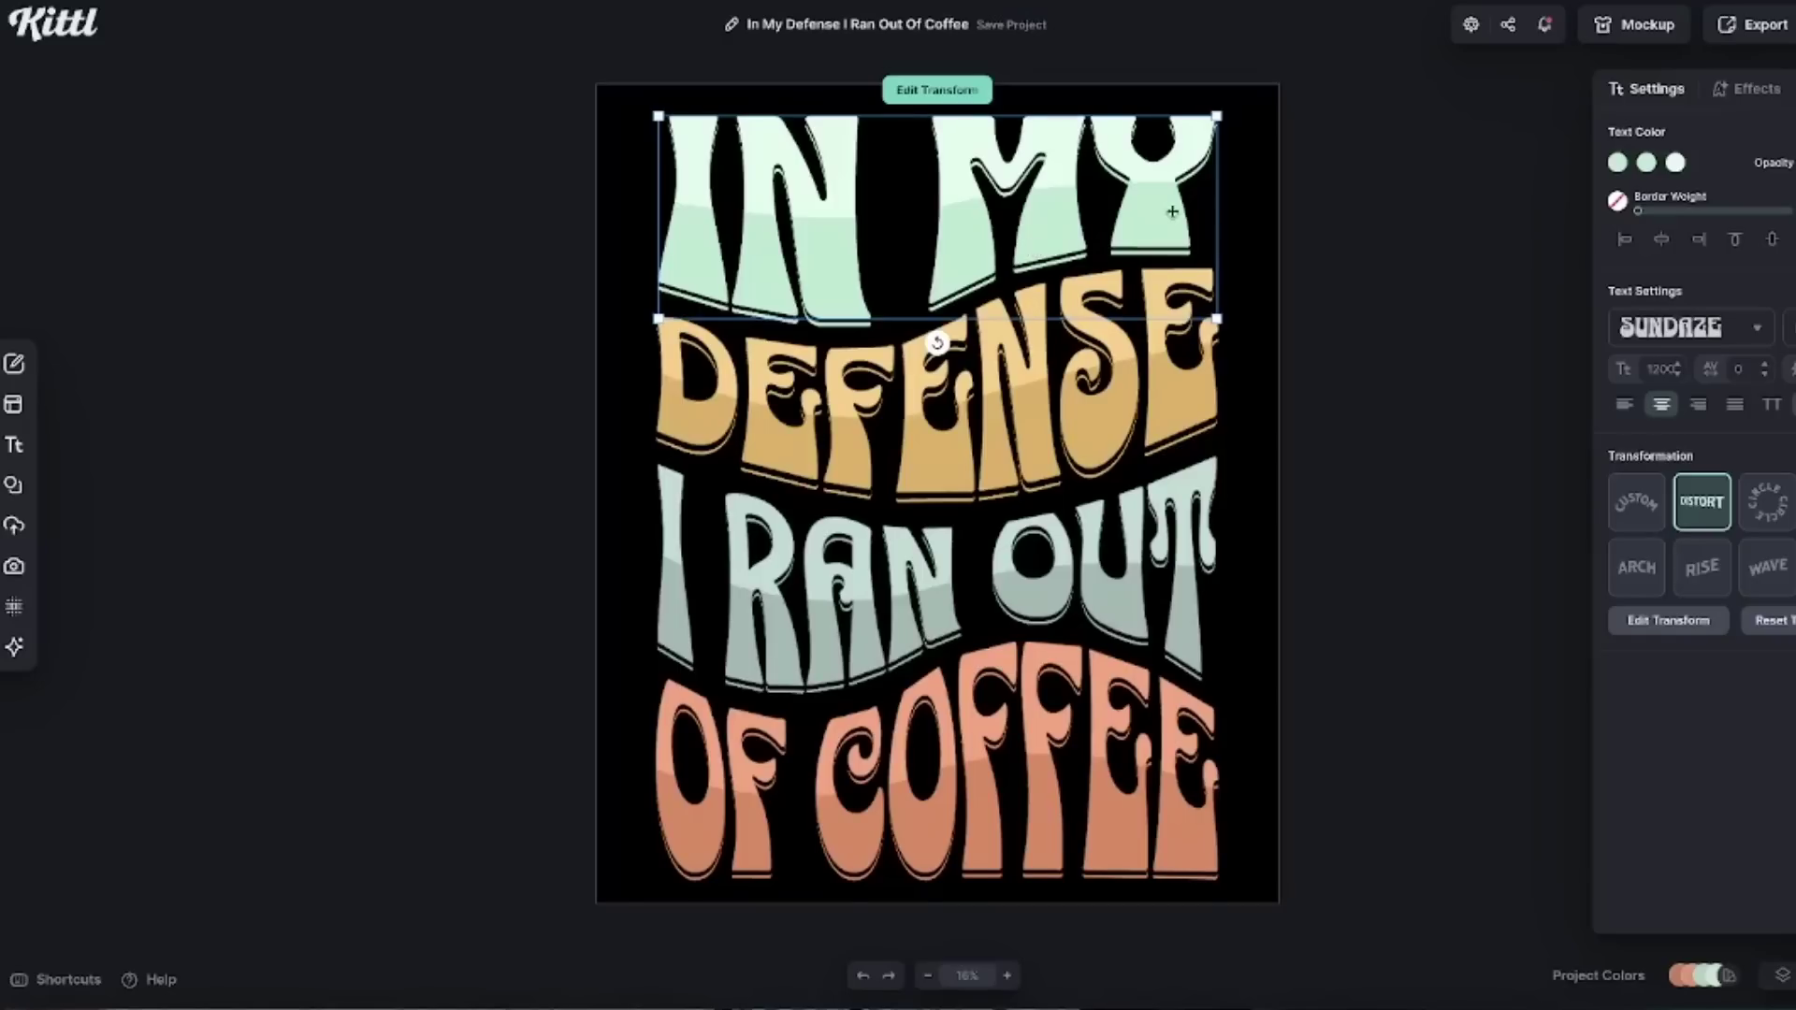
{"action": "key", "text": "BackSpace"}
{"action": "type", "text": "DASHING"}
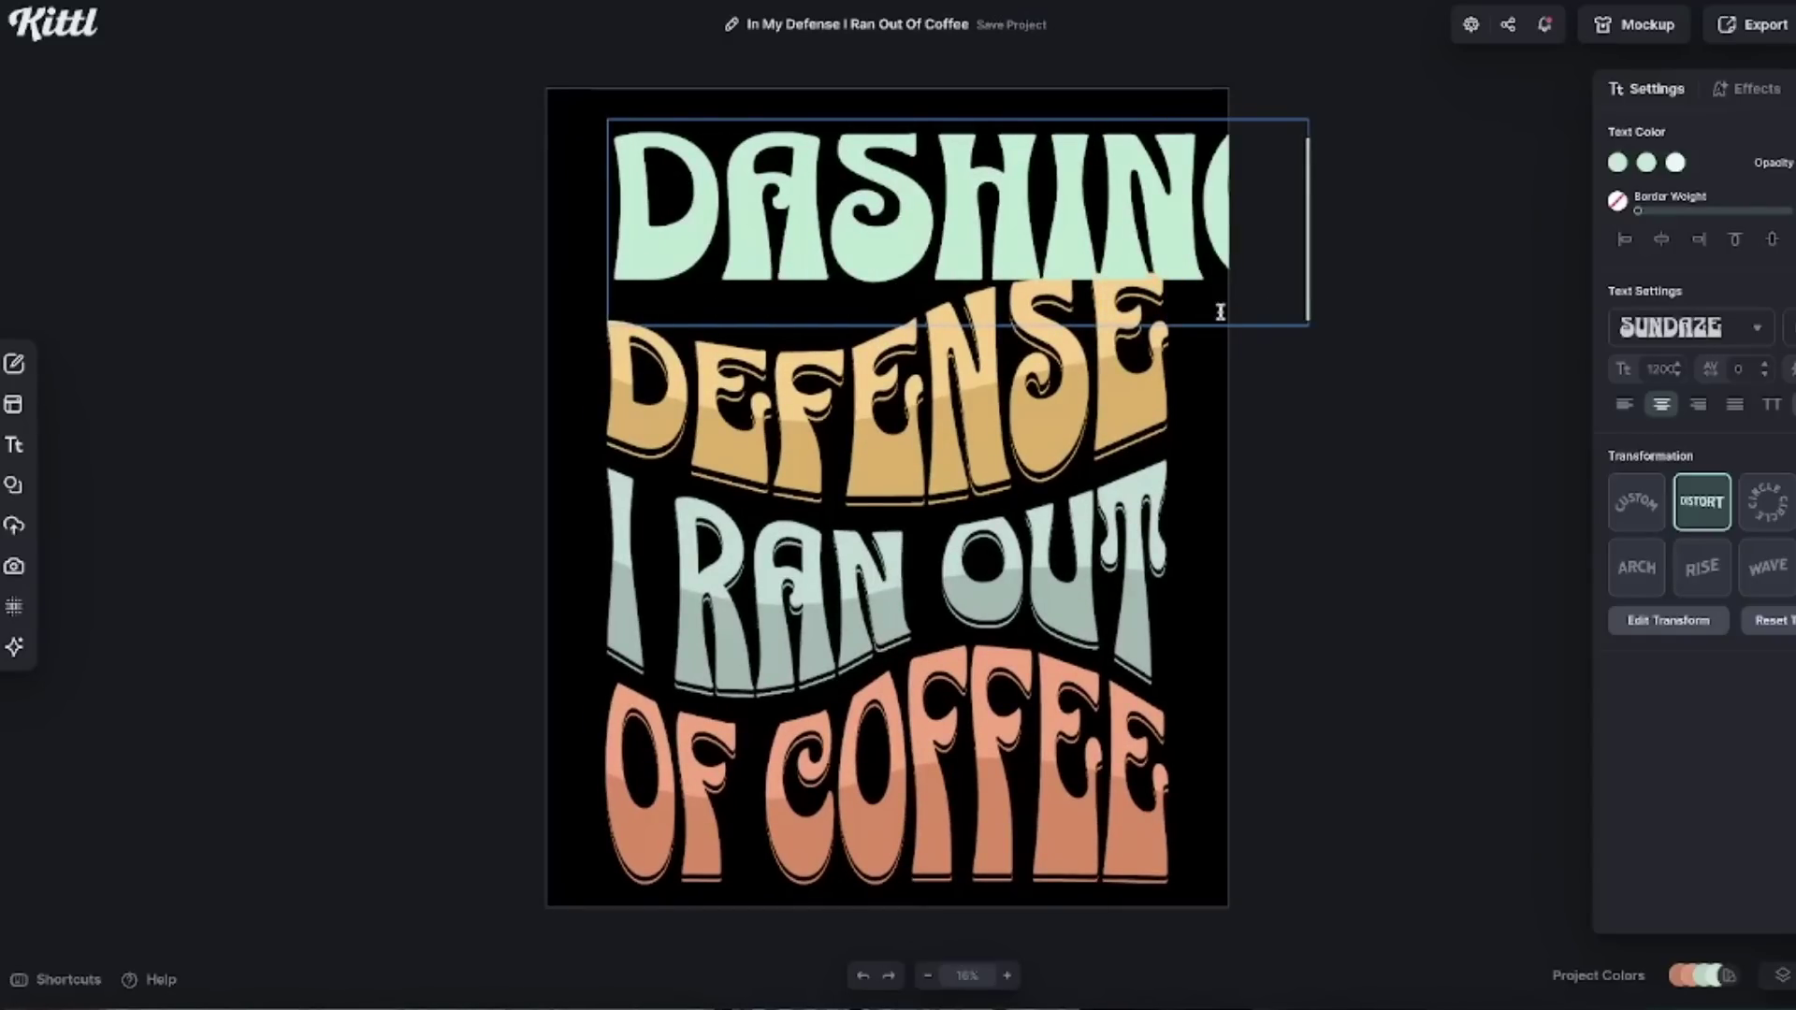
{"action": "key", "text": "BackSpace"}
{"action": "type", "text": "BAKING"}
{"action": "key", "text": "Escape"}
Retype the remaining lines as MERRY, AND and BRIGHT.
{"action": "double_click", "coordinate": [1135, 394]}
{"action": "type", "text": "MERRY"}
{"action": "key", "text": "Escape"}
{"action": "double_click", "coordinate": [994, 714]}
{"action": "key", "text": "BackSpace"}
{"action": "type", "text": "AND"}
{"action": "key", "text": "Escape"}
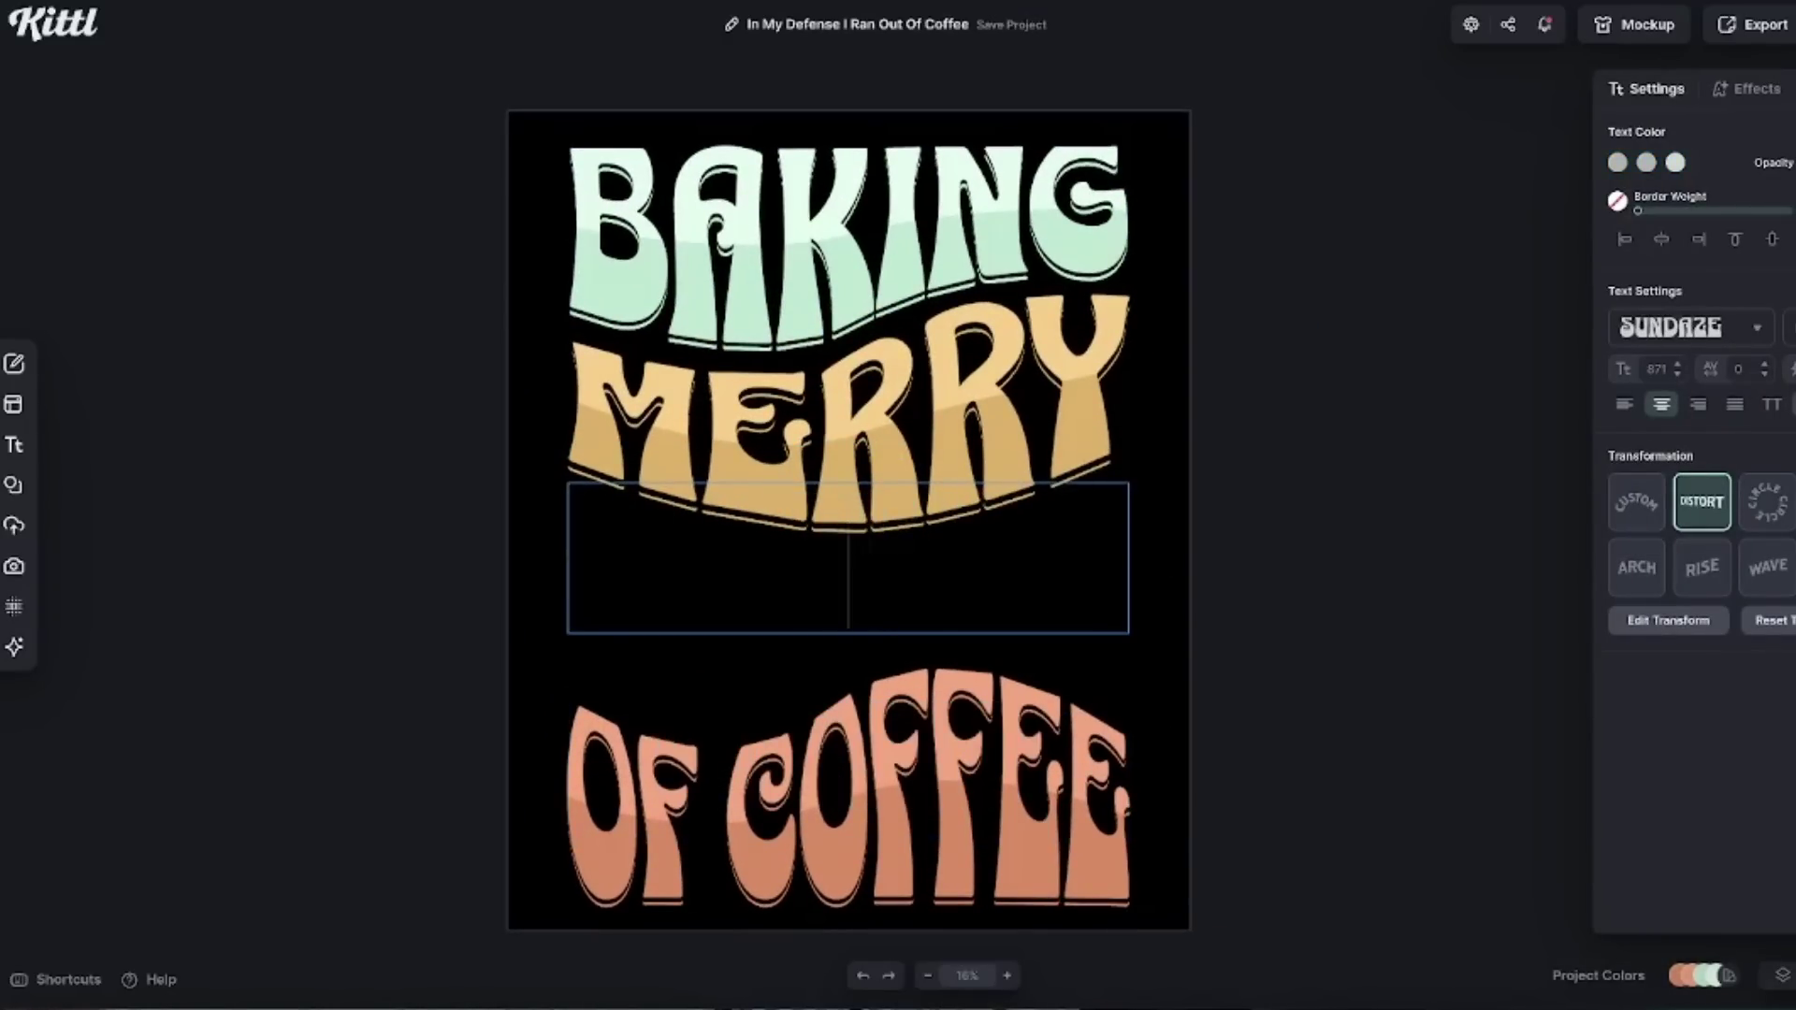
{"action": "left_click", "coordinate": [847, 823]}
{"action": "double_click", "coordinate": [848, 823]}
{"action": "key", "text": "BackSpace"}
{"action": "key", "text": "BackSpace"}
{"action": "key", "text": "BackSpace"}
{"action": "key", "text": "BackSpace"}
{"action": "key", "text": "BackSpace"}
{"action": "key", "text": "BackSpace"}
{"action": "key", "text": "BackSpace"}
{"action": "key", "text": "BackSpace"}
{"action": "key", "text": "BackSpace"}
{"action": "type", "text": "BRIGHT"}
{"action": "key", "text": "Escape"}
Colour the BAKING line green.
{"action": "left_click", "coordinate": [847, 243]}
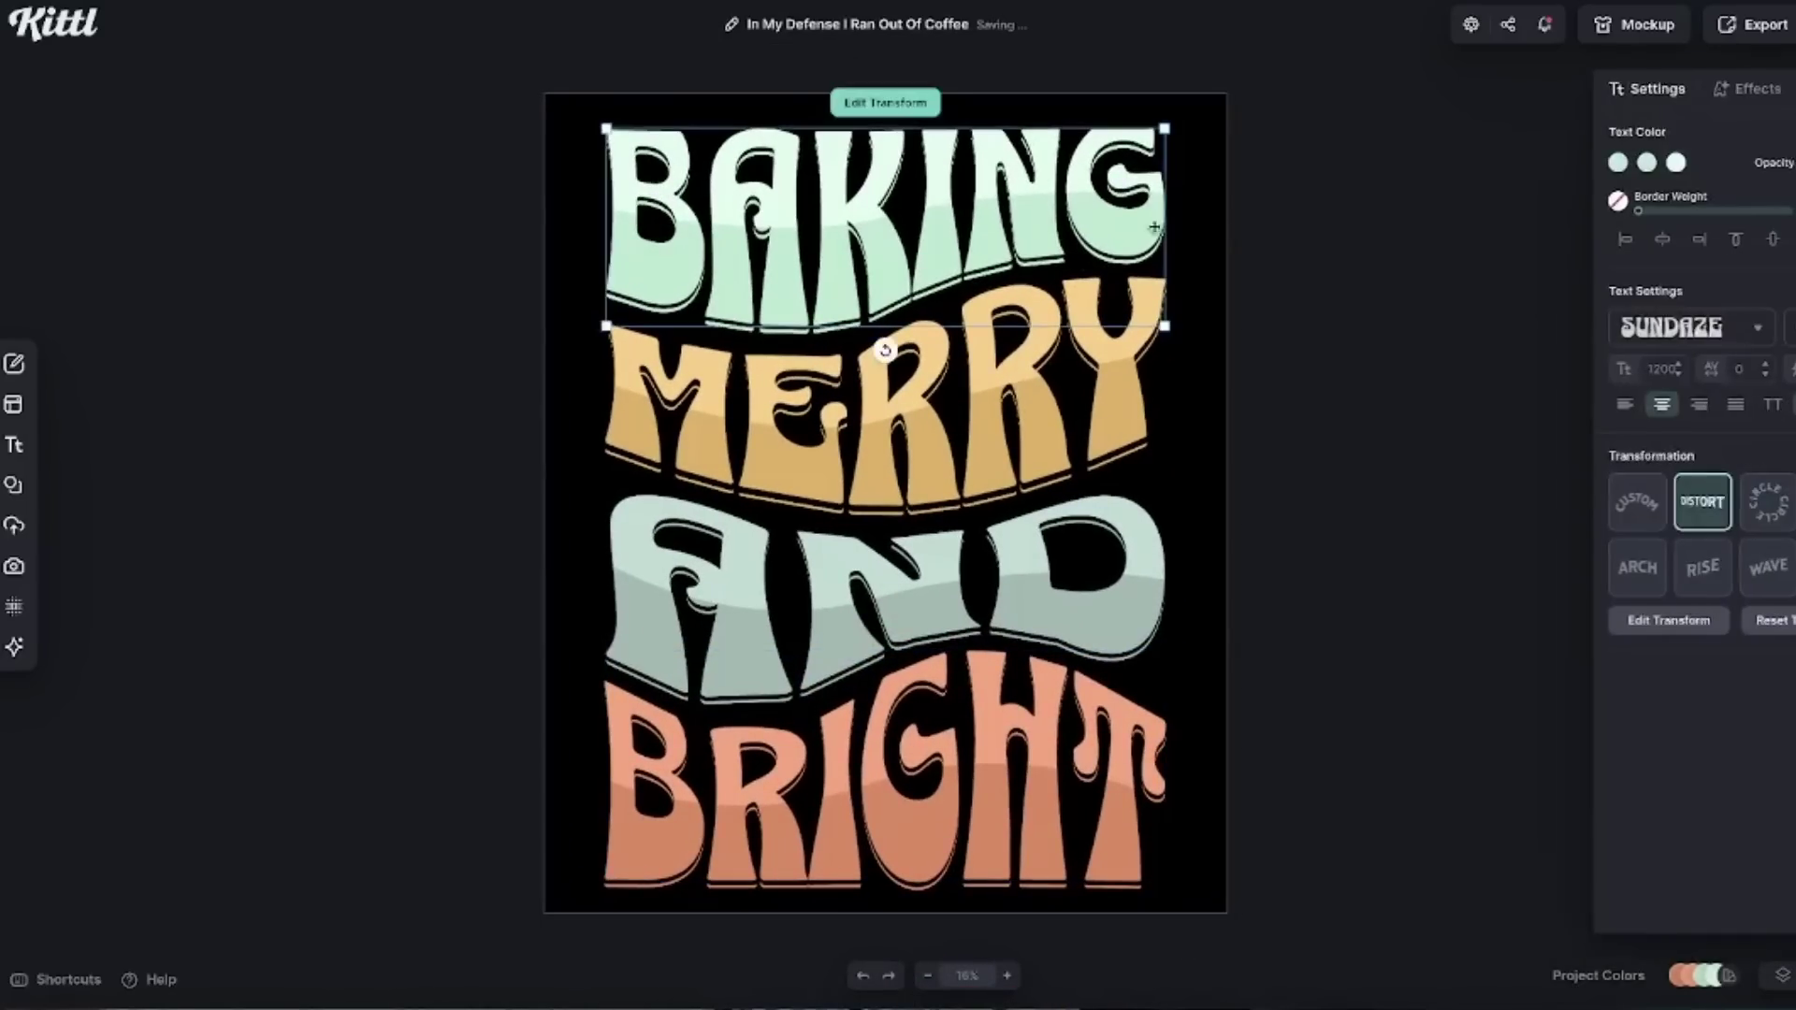
{"action": "left_click", "coordinate": [1617, 162]}
{"action": "left_click", "coordinate": [1646, 162]}
{"action": "left_click", "coordinate": [1534, 224]}
Colour the BRIGHT line red with a darker lower fill.
{"action": "left_click", "coordinate": [889, 767]}
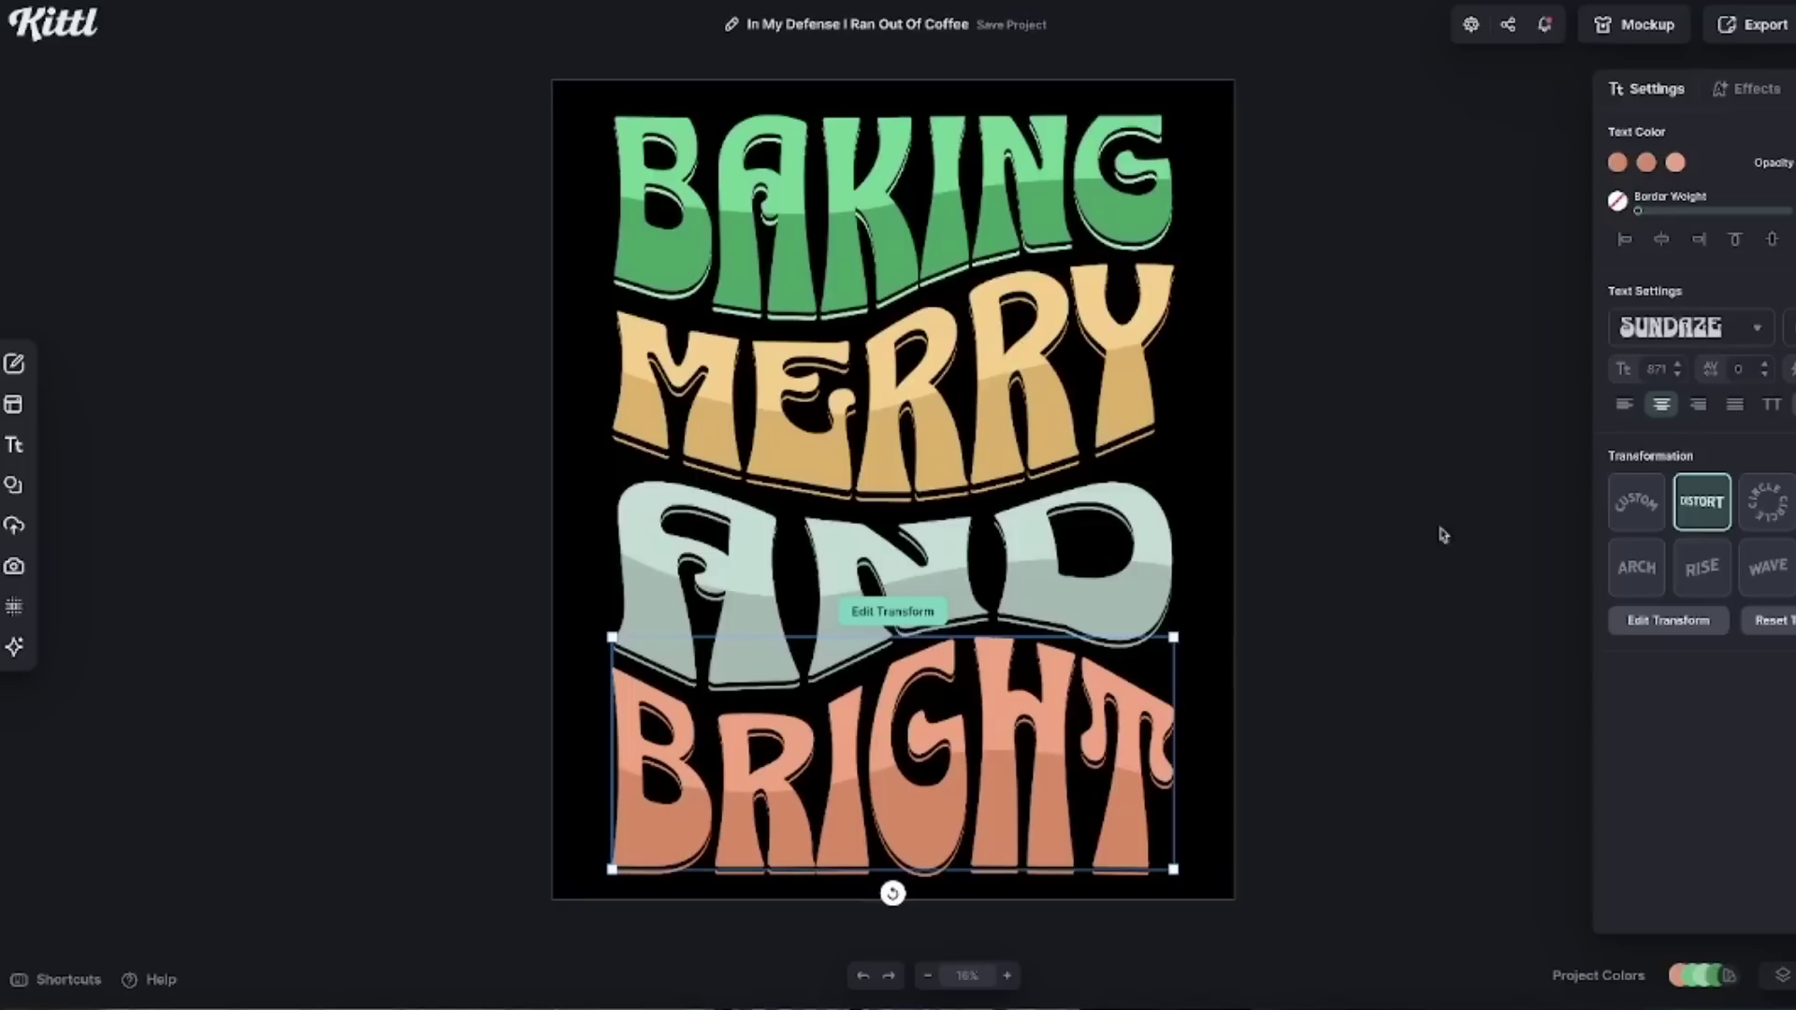
{"action": "left_click", "coordinate": [1617, 161]}
{"action": "left_click", "coordinate": [1665, 166]}
{"action": "left_click", "coordinate": [1618, 162]}
{"action": "left_click", "coordinate": [1552, 309]}
{"action": "left_click", "coordinate": [1675, 162]}
{"action": "key", "text": "Escape"}
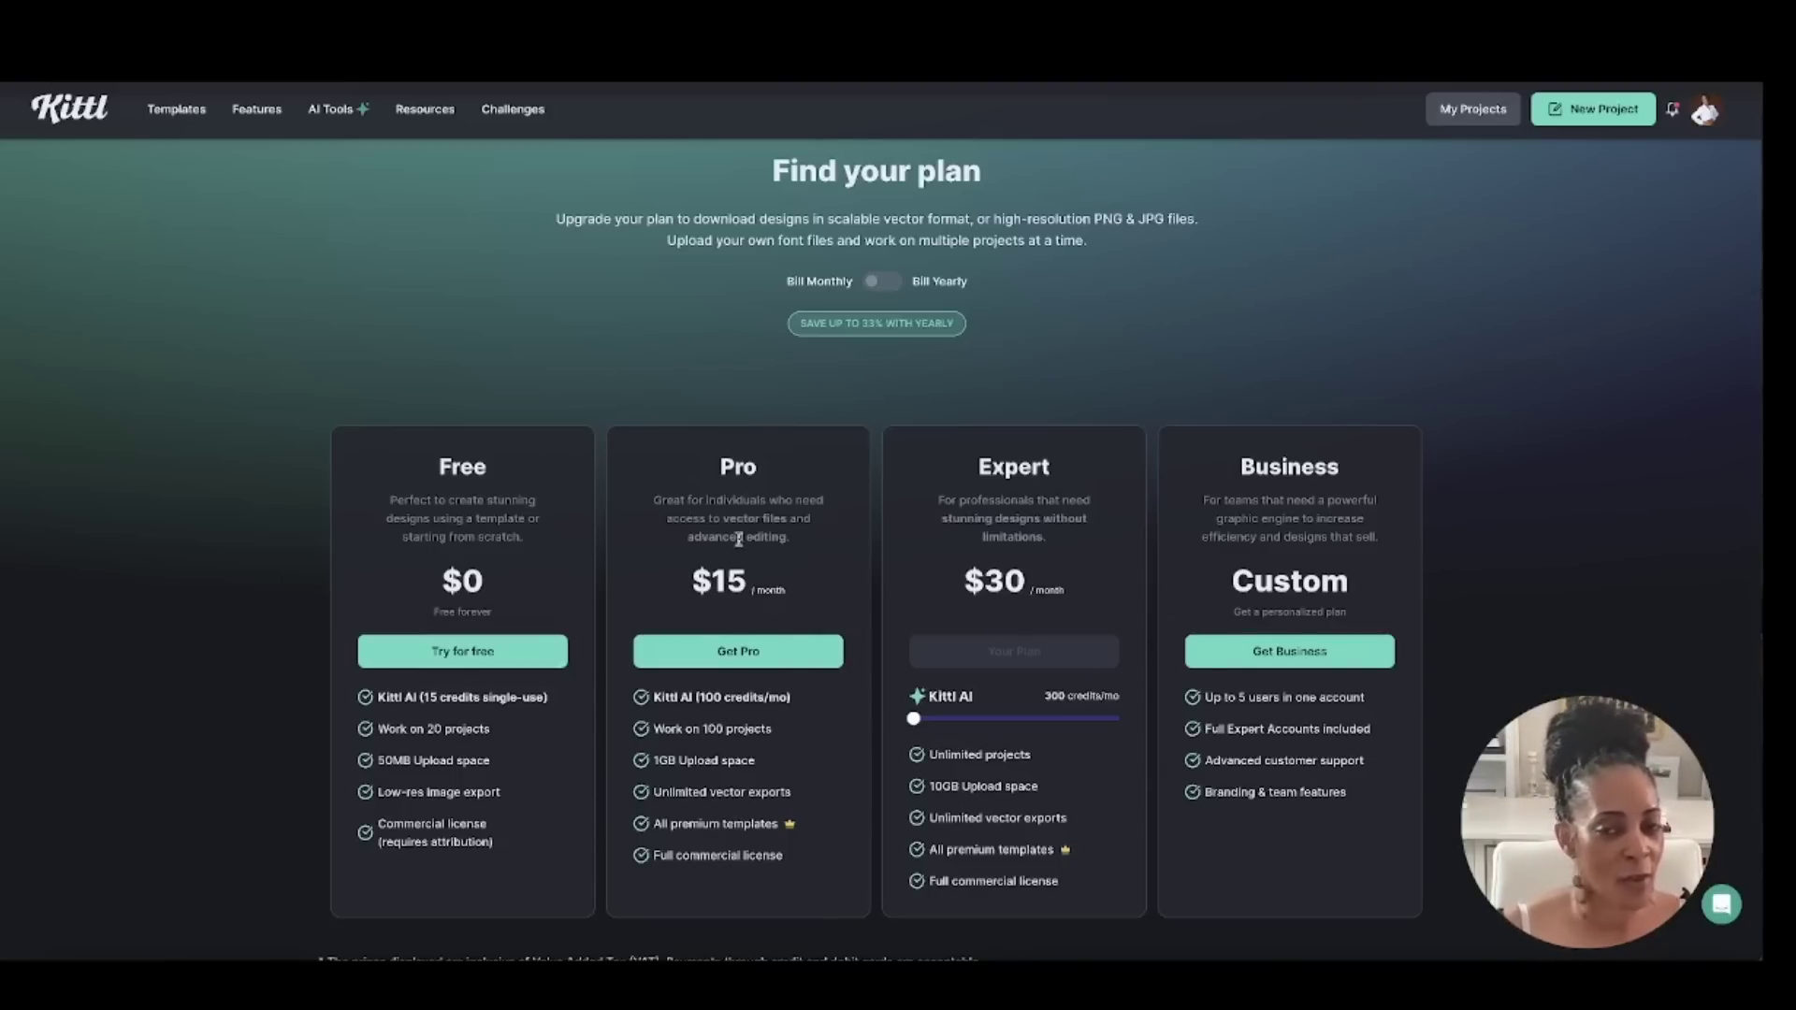
Show the plan prices with yearly billing, then open the account menu.
{"action": "left_click", "coordinate": [880, 283]}
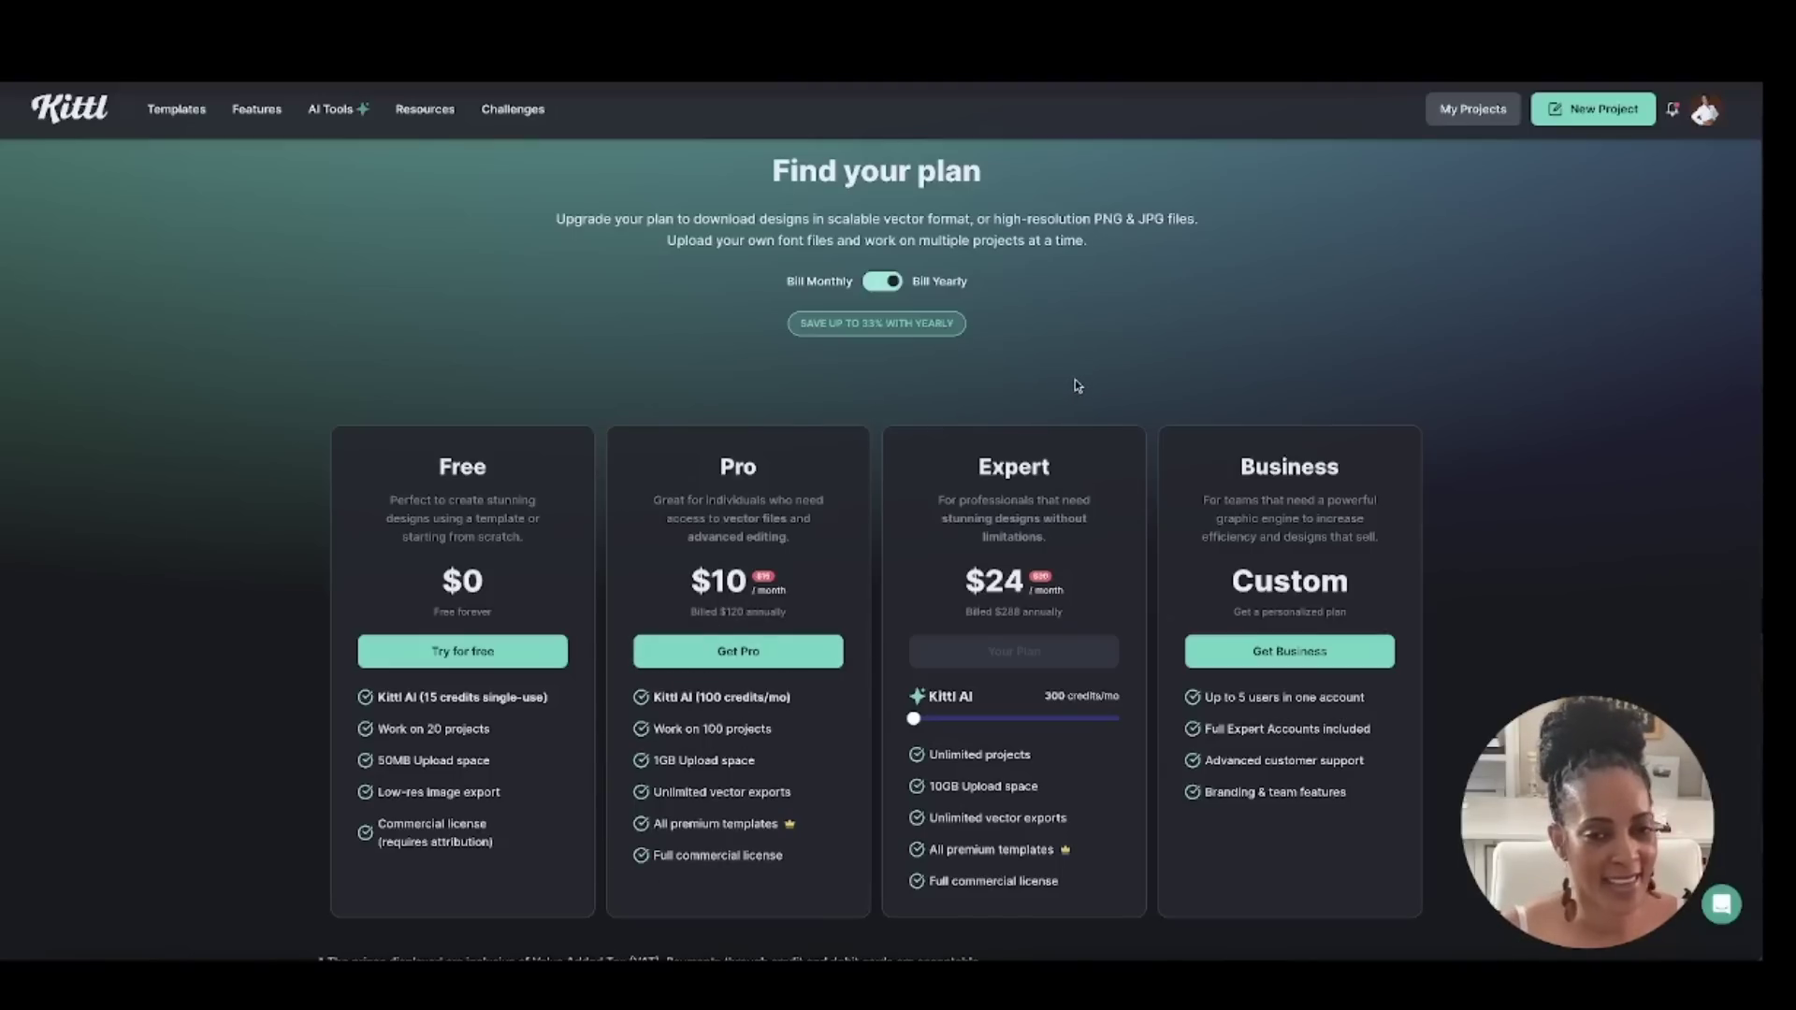
{"action": "scroll", "coordinate": [1076, 384], "scroll_direction": "down", "scroll_amount": 1}
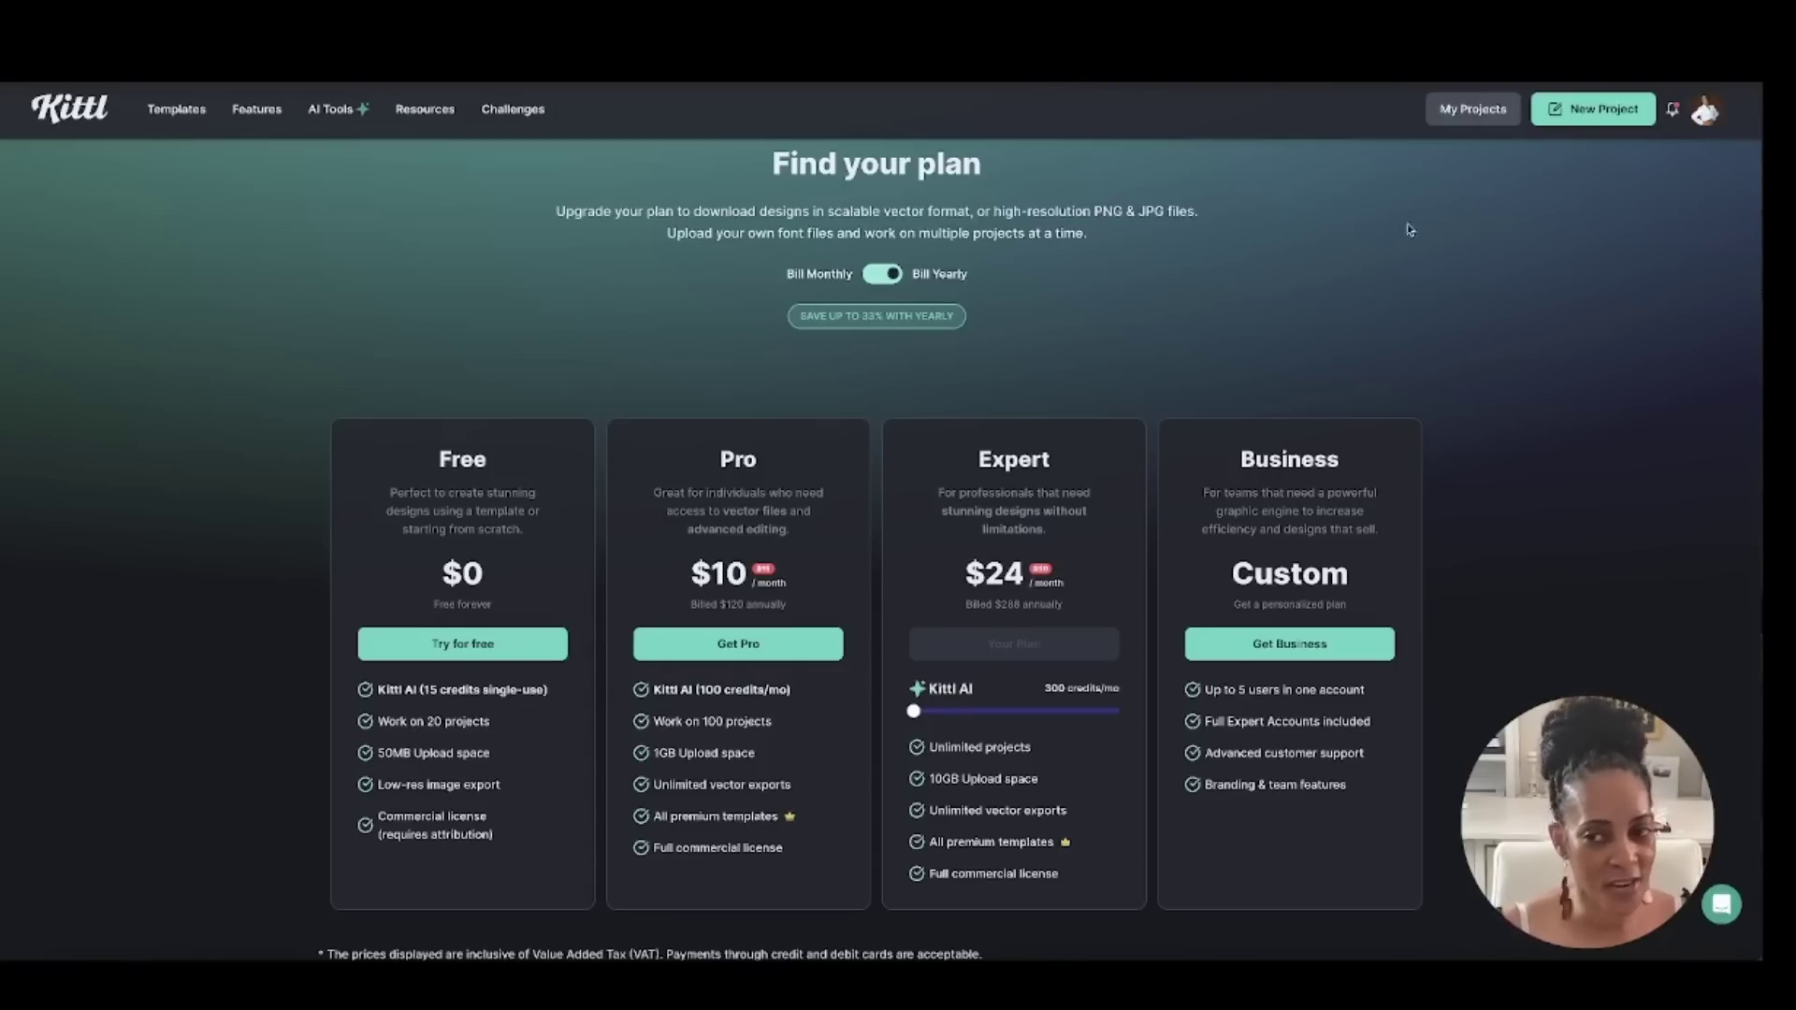
{"action": "scroll", "coordinate": [1590, 169], "scroll_direction": "down", "scroll_amount": 1}
{"action": "left_click", "coordinate": [1704, 113]}
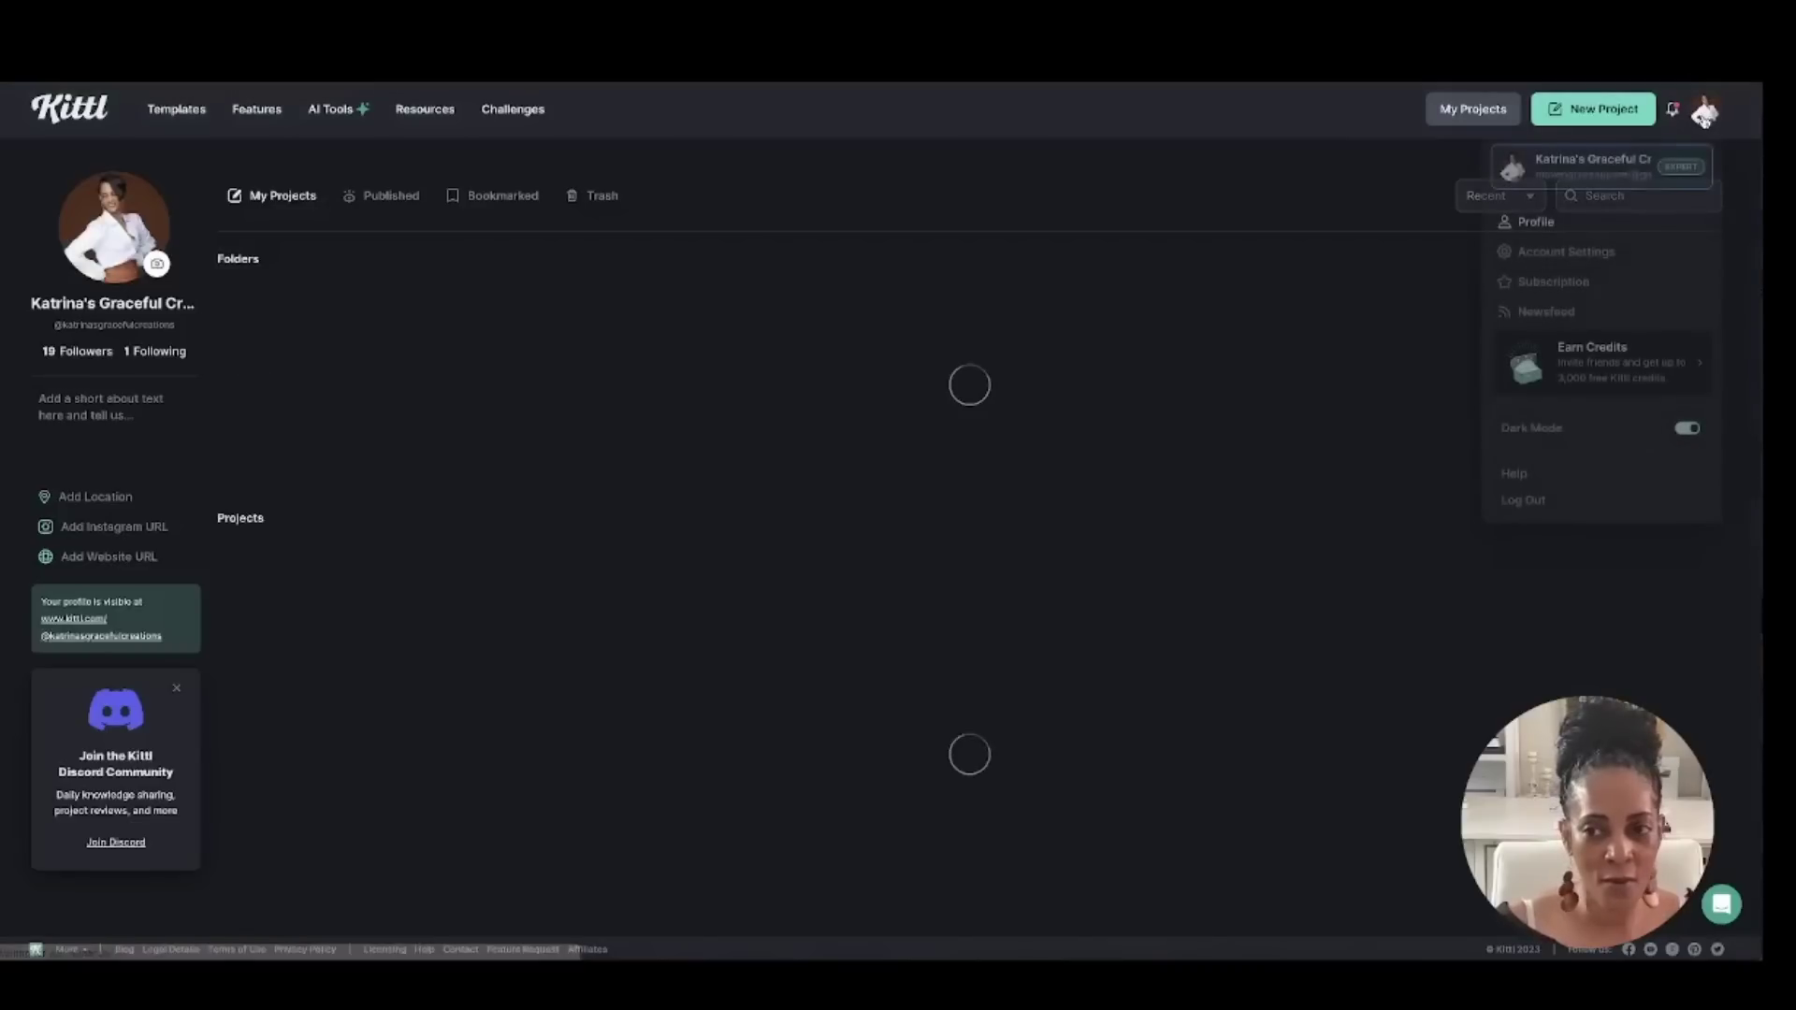
Go to Earn Credits, then the Invite Friends page offering 3,000 AI credits.
{"action": "left_click", "coordinate": [1599, 362]}
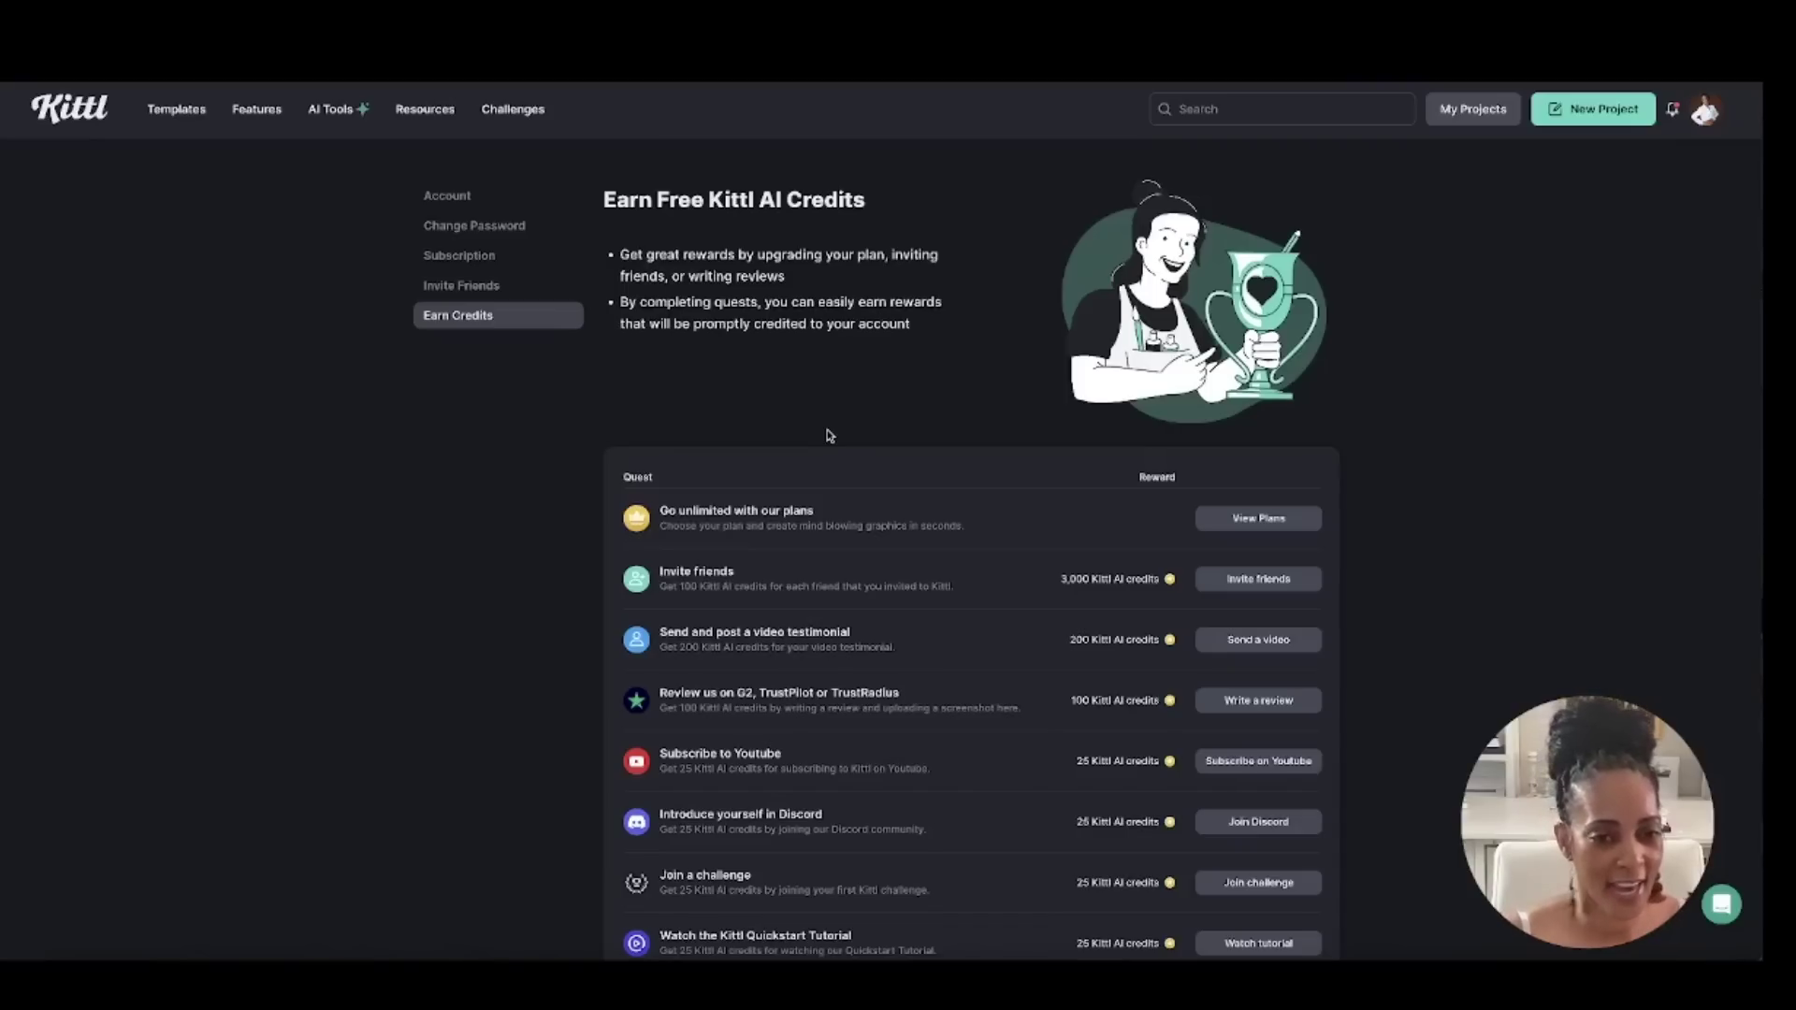
{"action": "scroll", "coordinate": [823, 465], "scroll_direction": "down", "scroll_amount": 2}
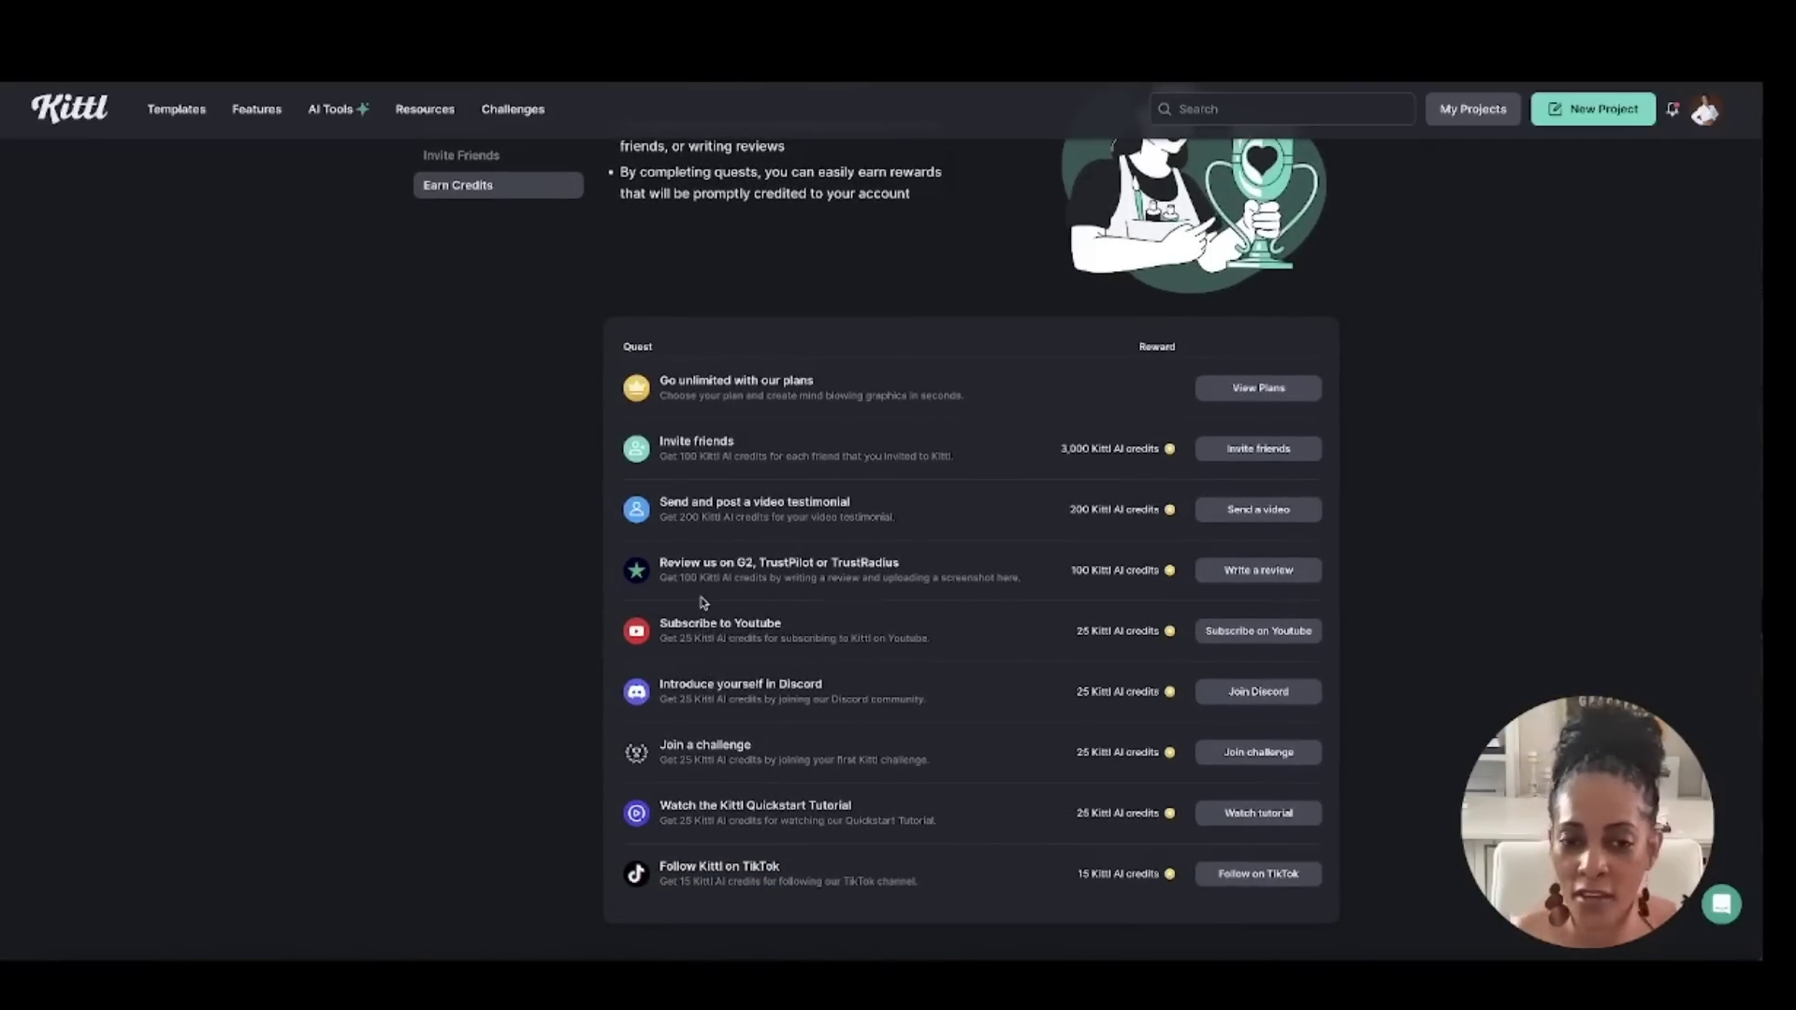
{"action": "scroll", "coordinate": [702, 603], "scroll_direction": "up", "scroll_amount": 3}
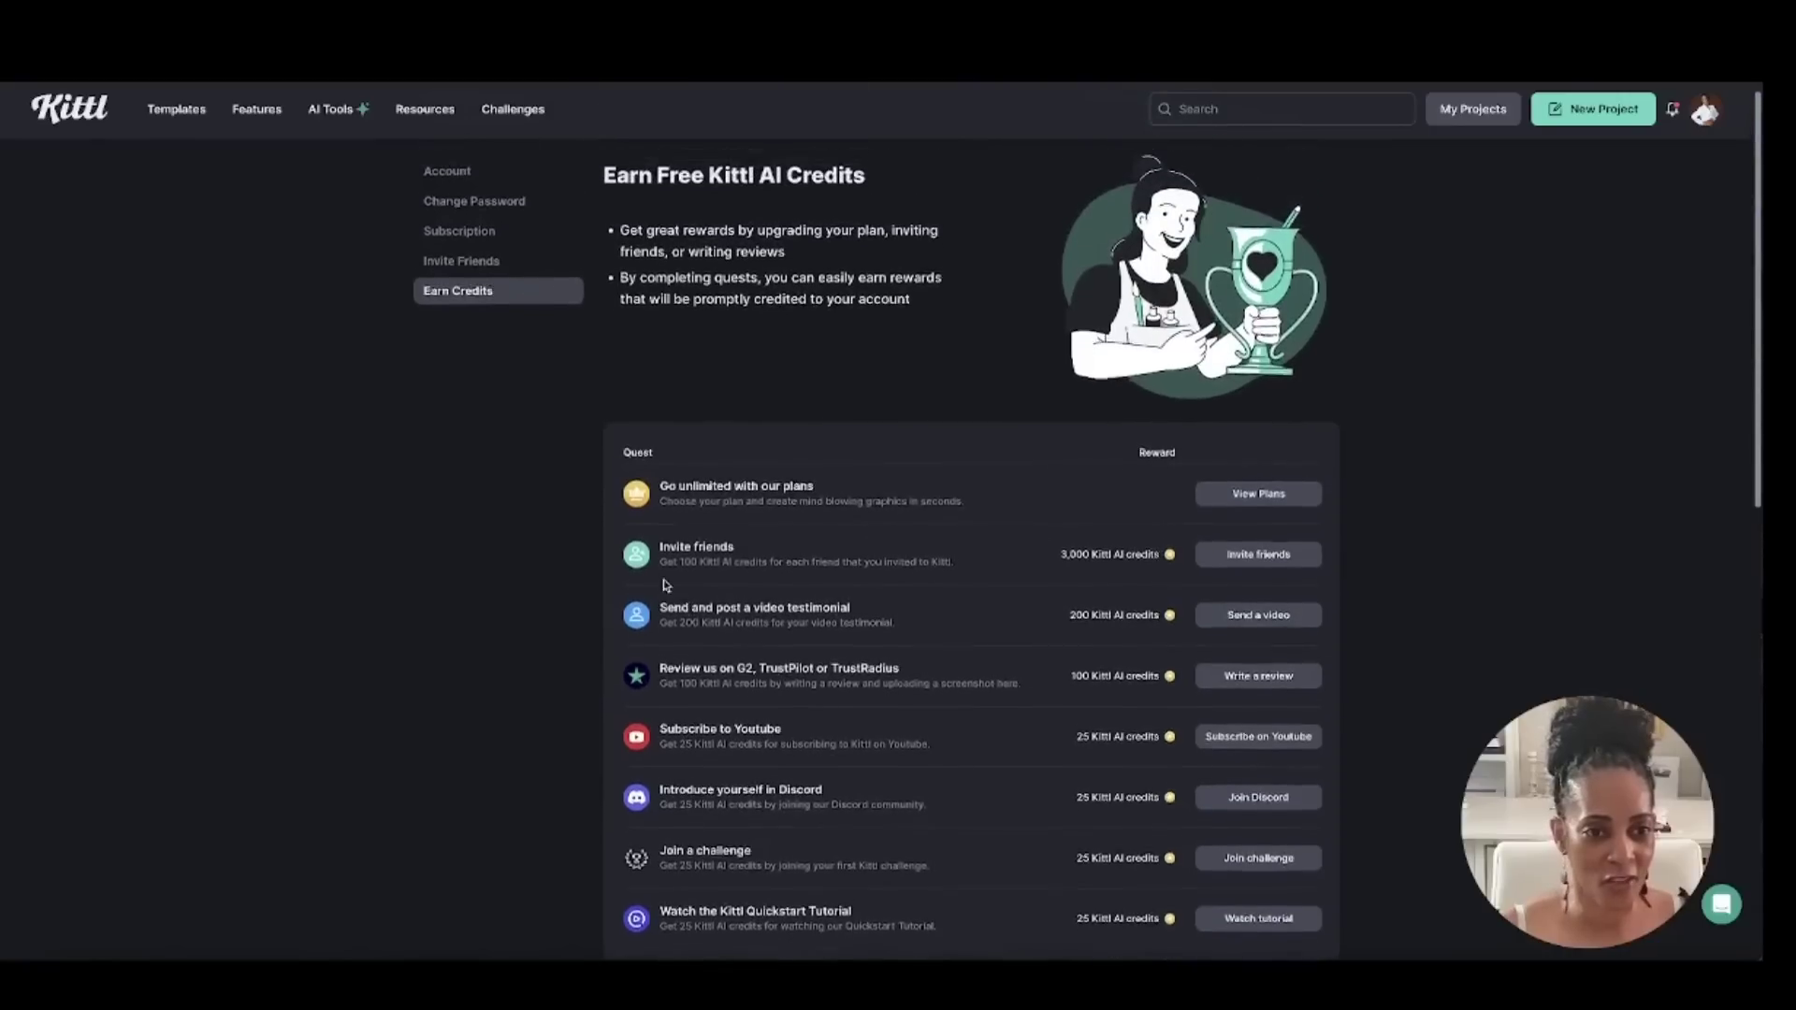
{"action": "left_click", "coordinate": [458, 288]}
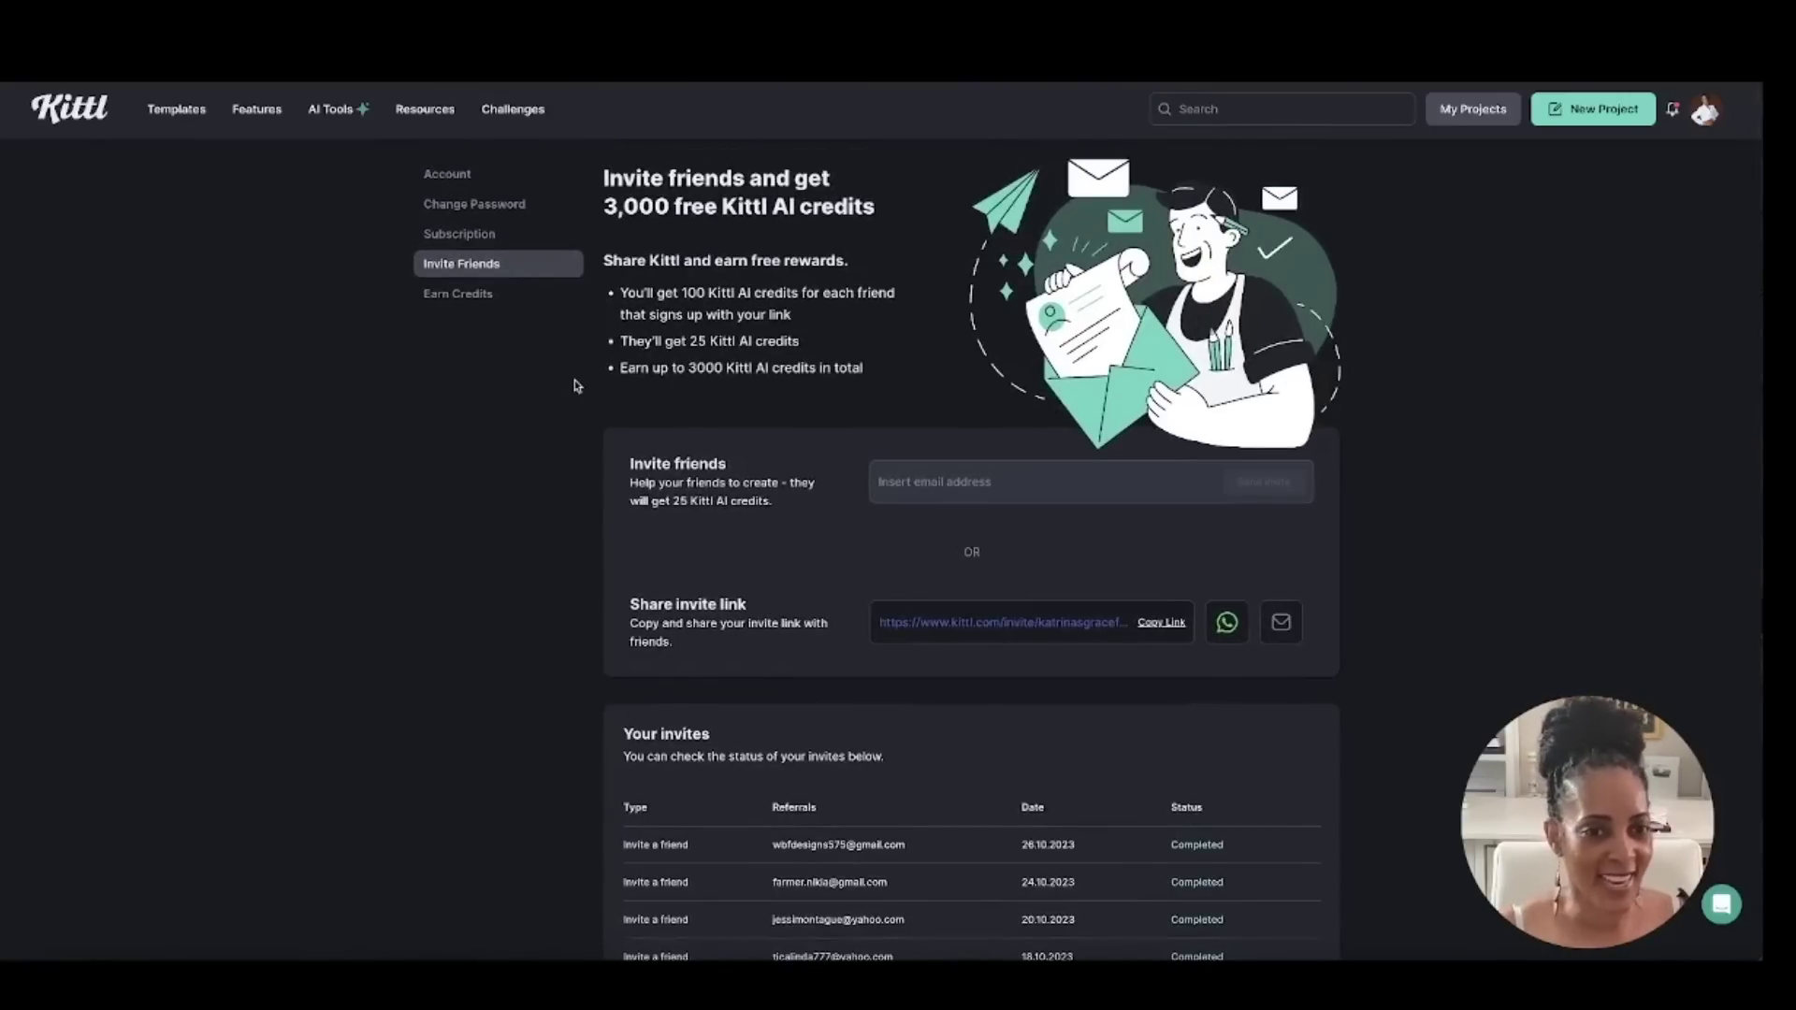